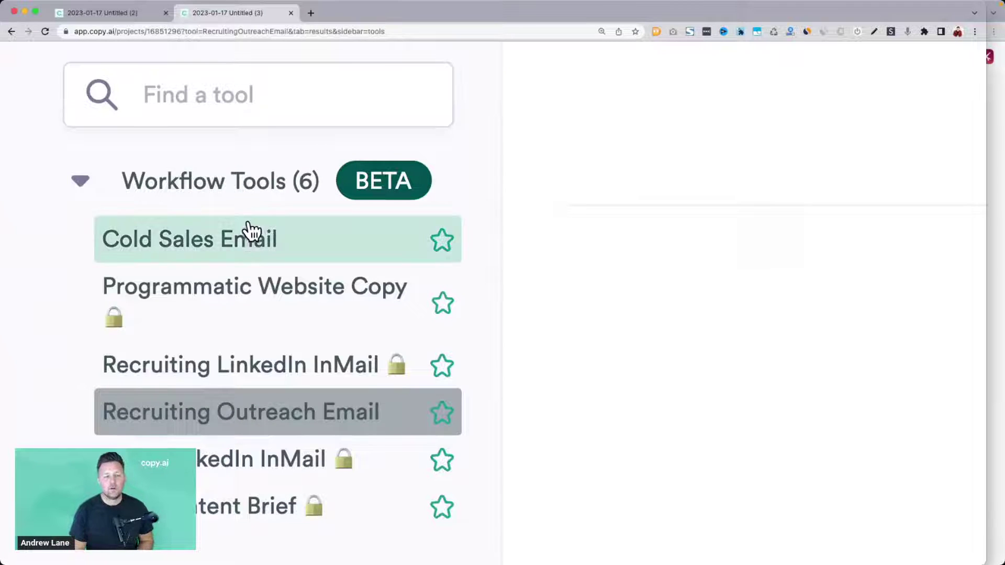
Review the Recruiting Outreach Email form's LinkedIn URL and generated email, and return to the dashboard.
scroll(250, 230, down, 5)
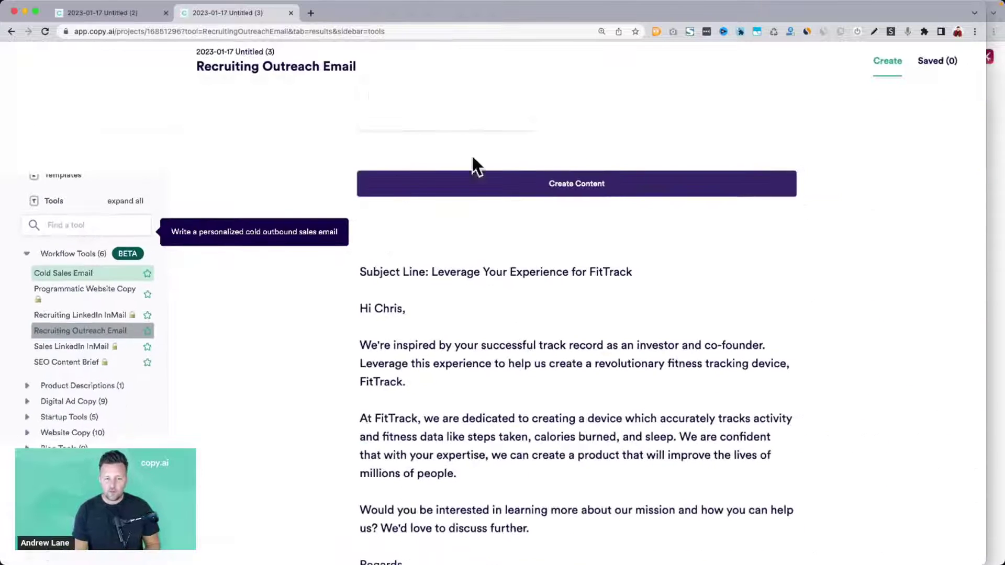
scroll(310, 359, up, 5)
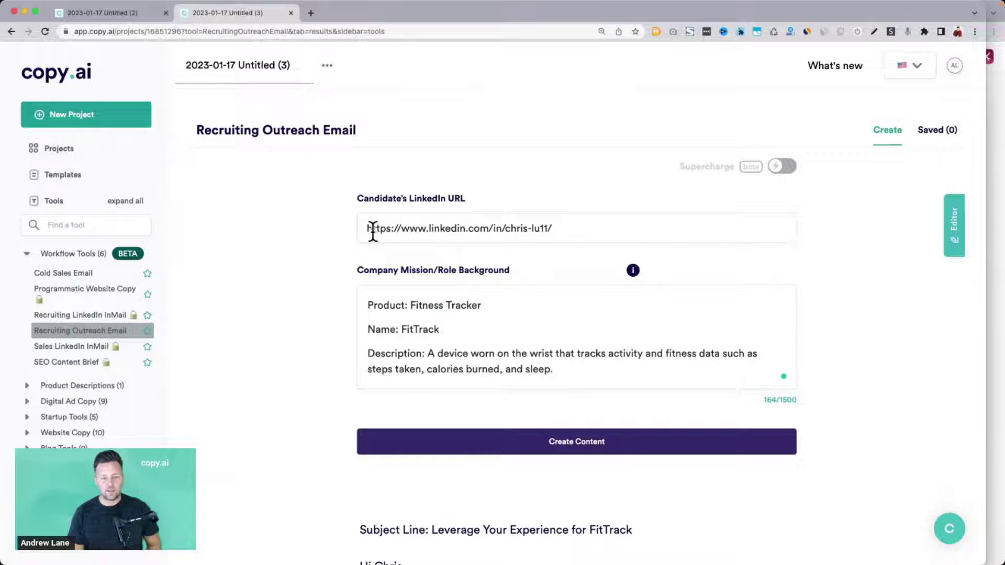
drag(372, 229, 544, 229)
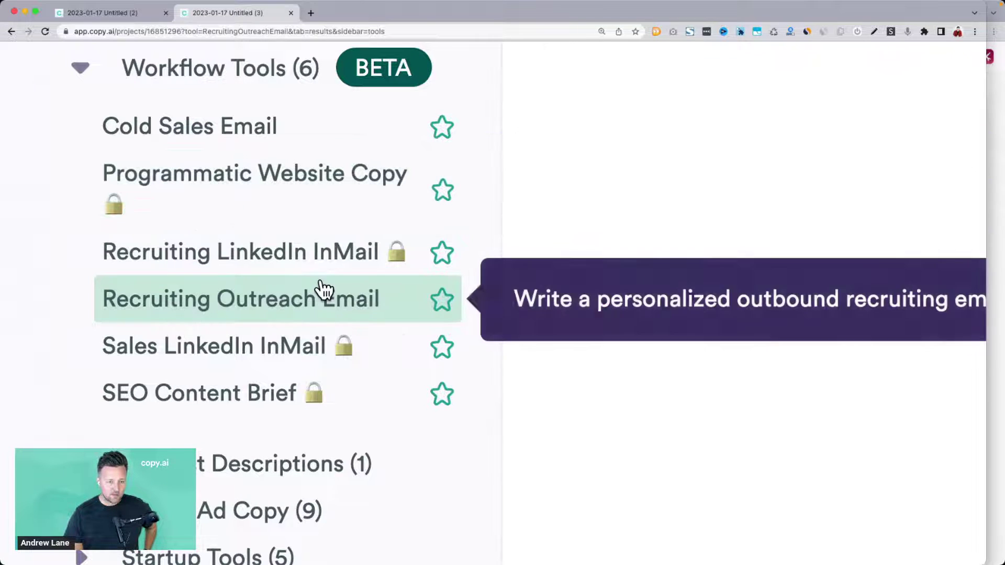
scroll(324, 287, down, 5)
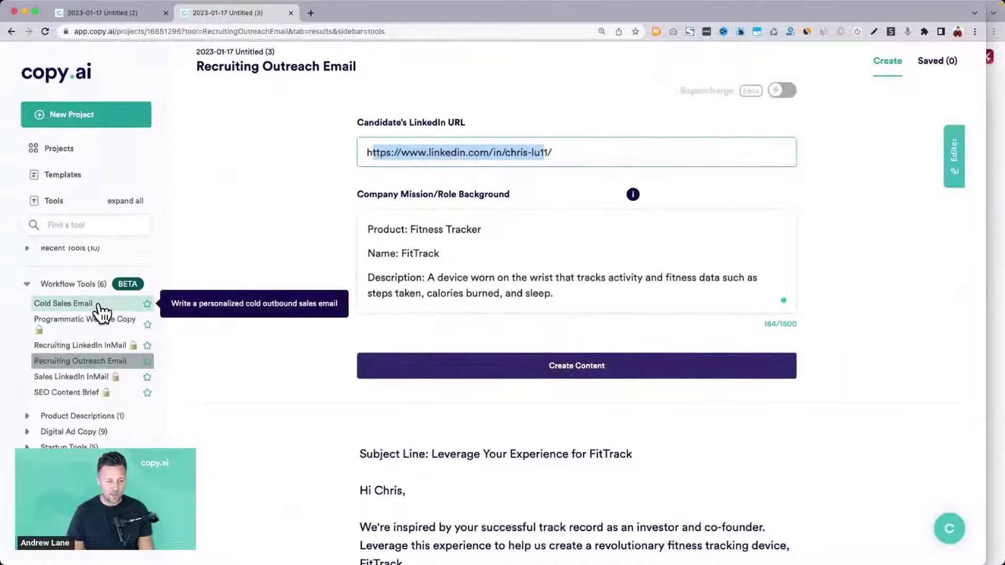
scroll(56, 209, up, 1)
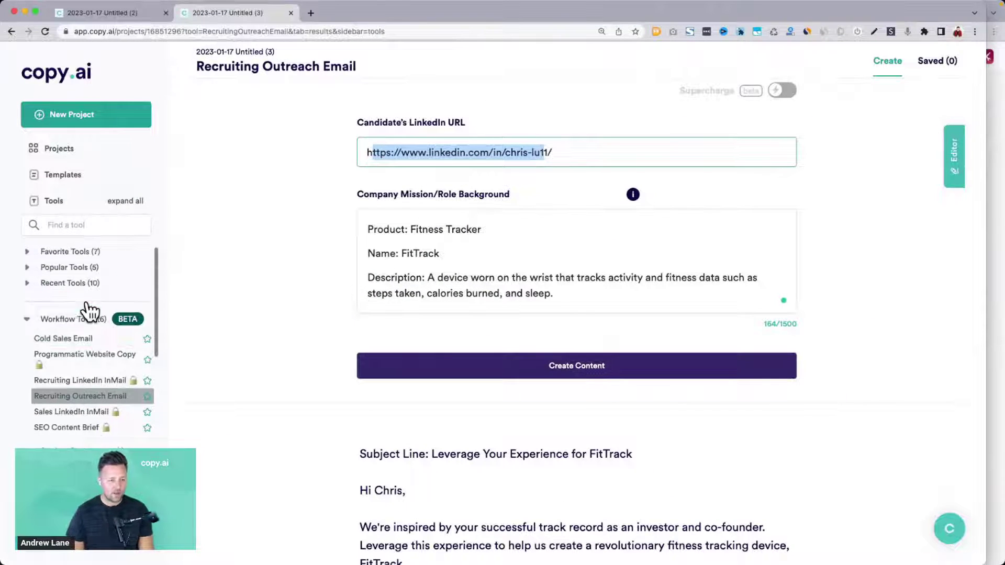
click(61, 84)
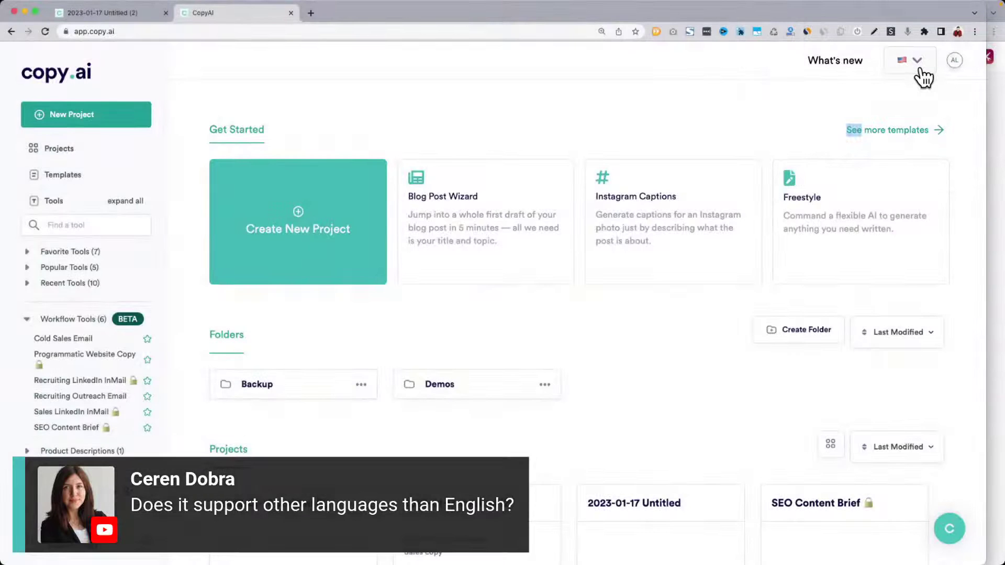
Open the language settings and choose Spanish as the output language for results.
click(919, 66)
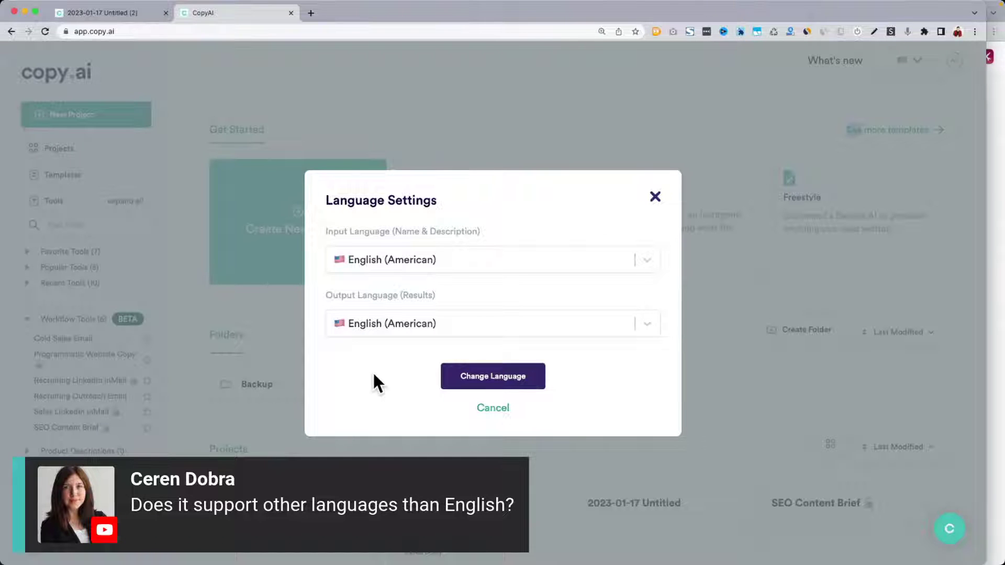
click(375, 325)
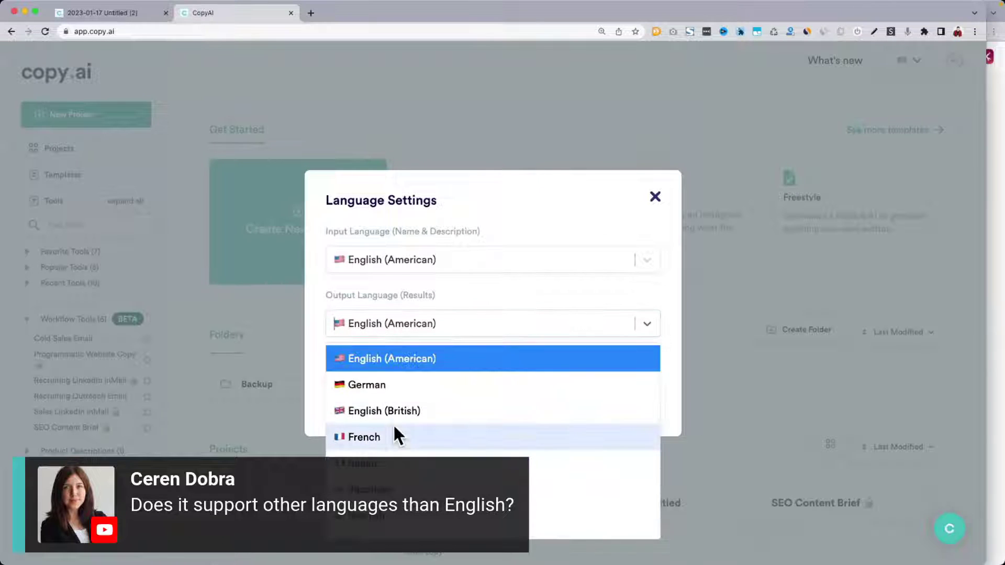
scroll(393, 424, down, 3)
click(382, 382)
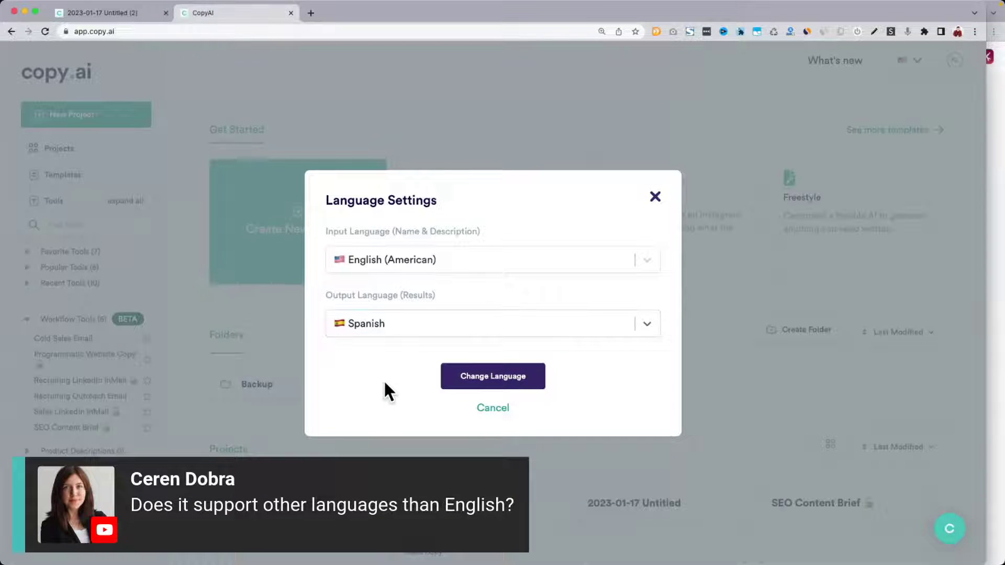
Set the output language back to English (American) and close the language settings without applying a change.
click(359, 331)
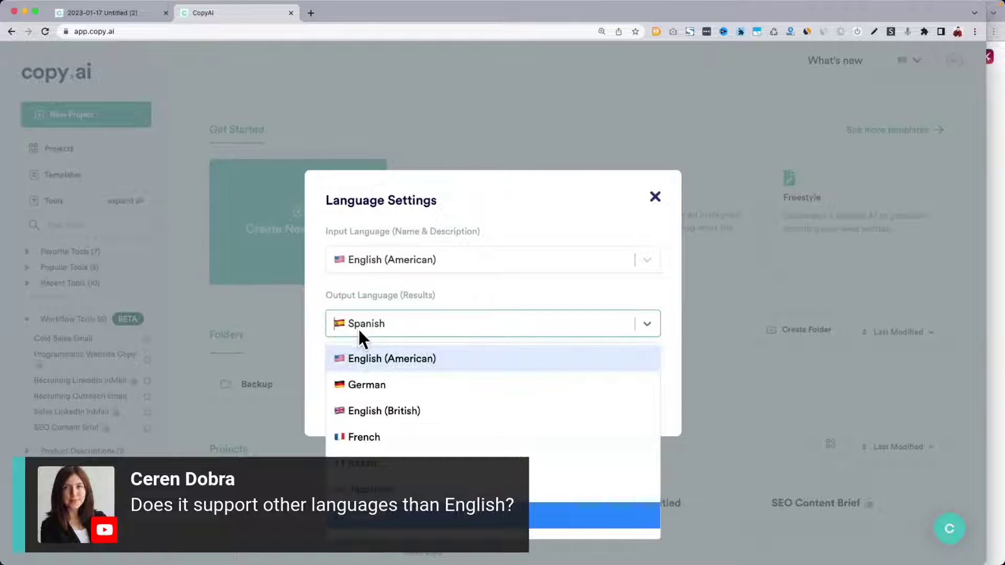
click(382, 365)
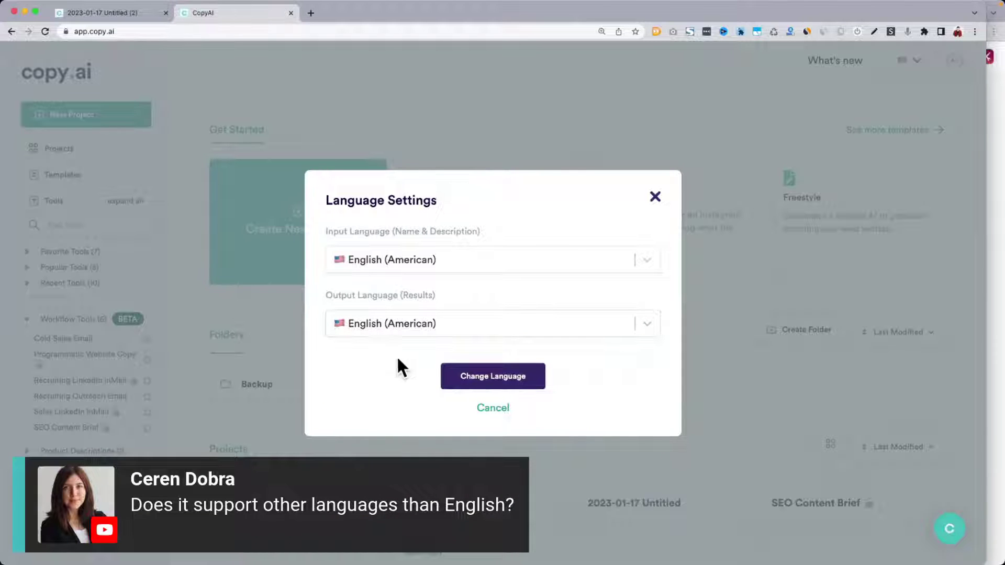
click(655, 198)
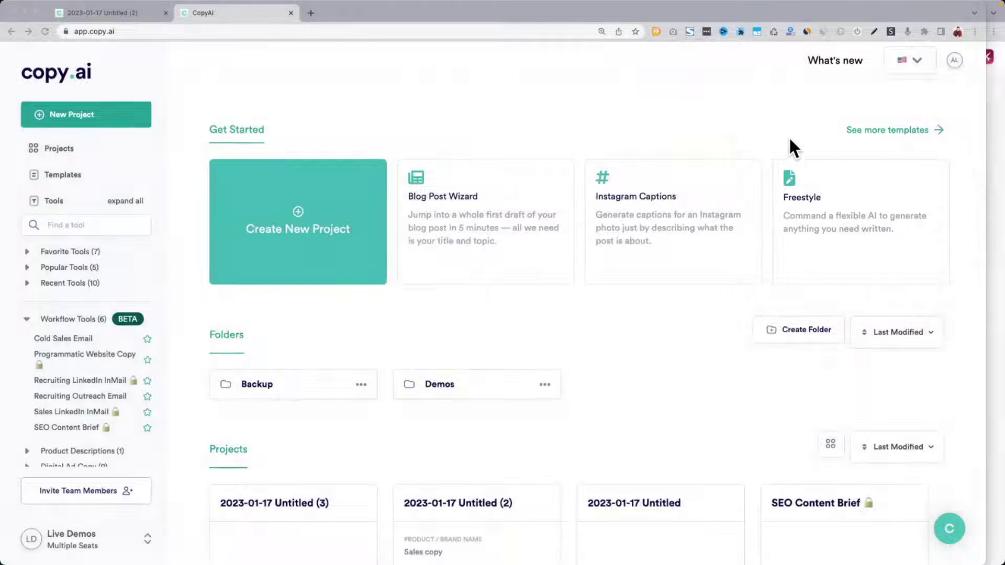
Start a new project with the Freestyle tool and search the tool list for "free".
click(840, 234)
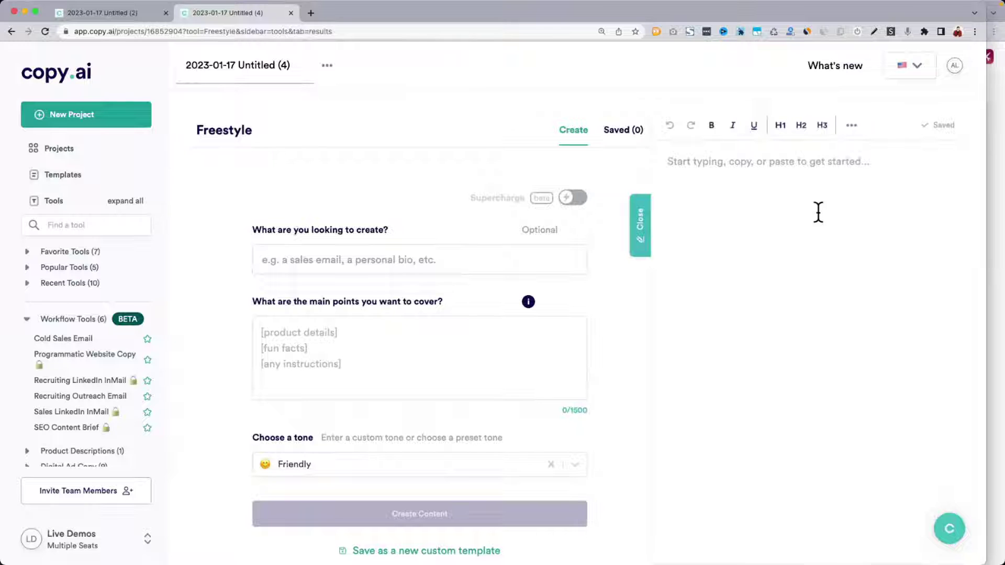
scroll(384, 237, down, 1)
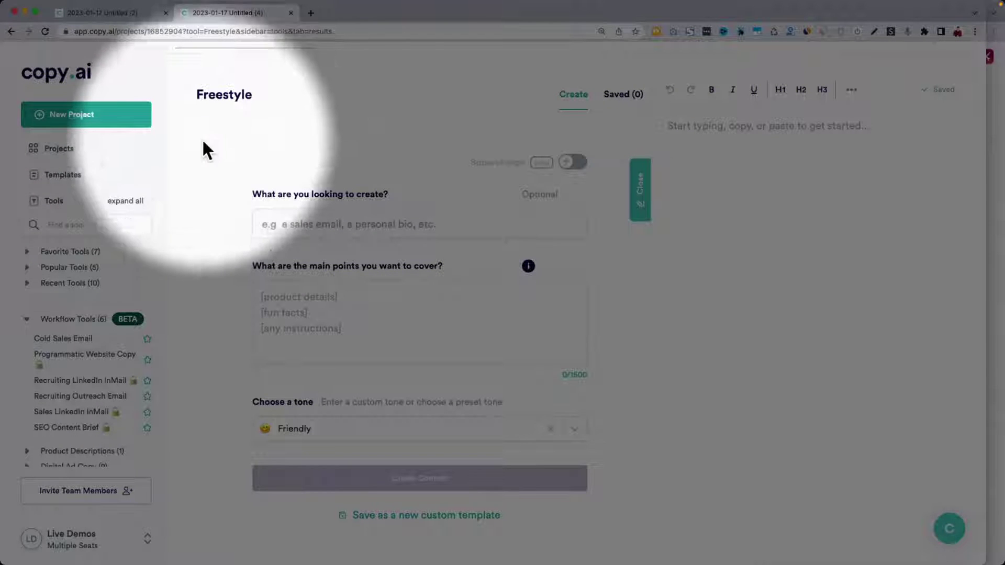
click(69, 224)
text(free)
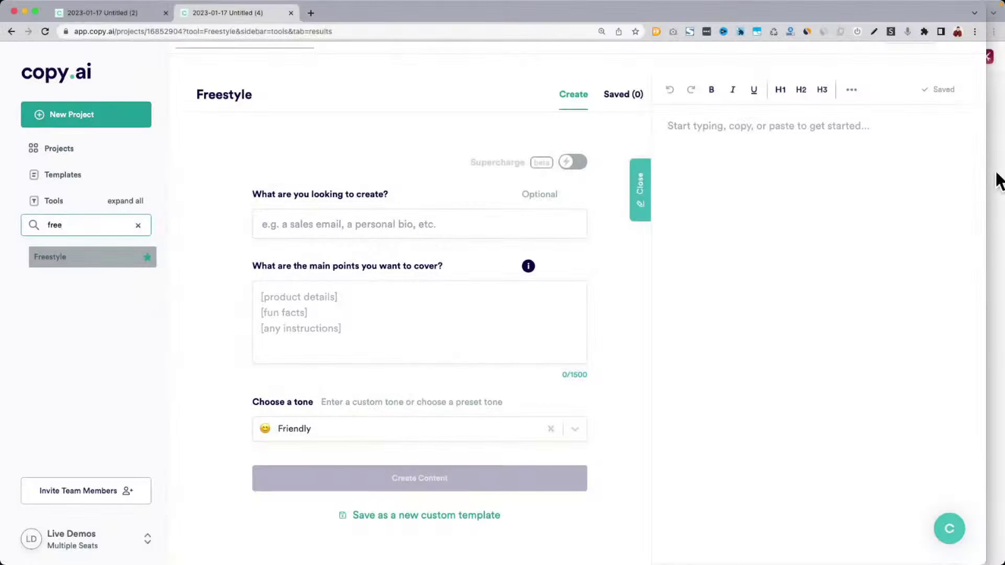
Switch to the Copy.ai Helpful Tips document and open Input Commands under How to Use The Templates & Freestyle Tool.
key(super+grave)
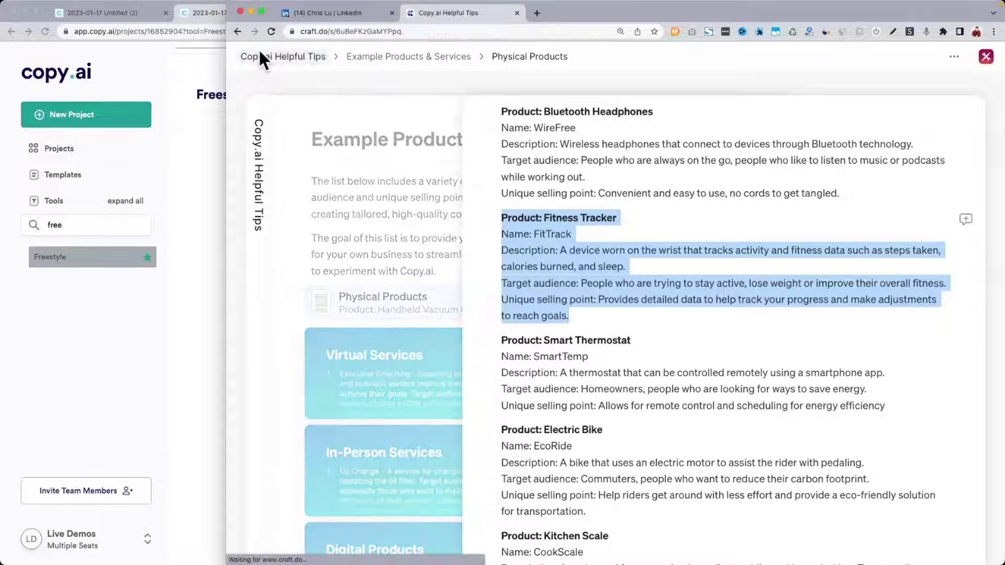
click(260, 56)
scroll(426, 204, up, 3)
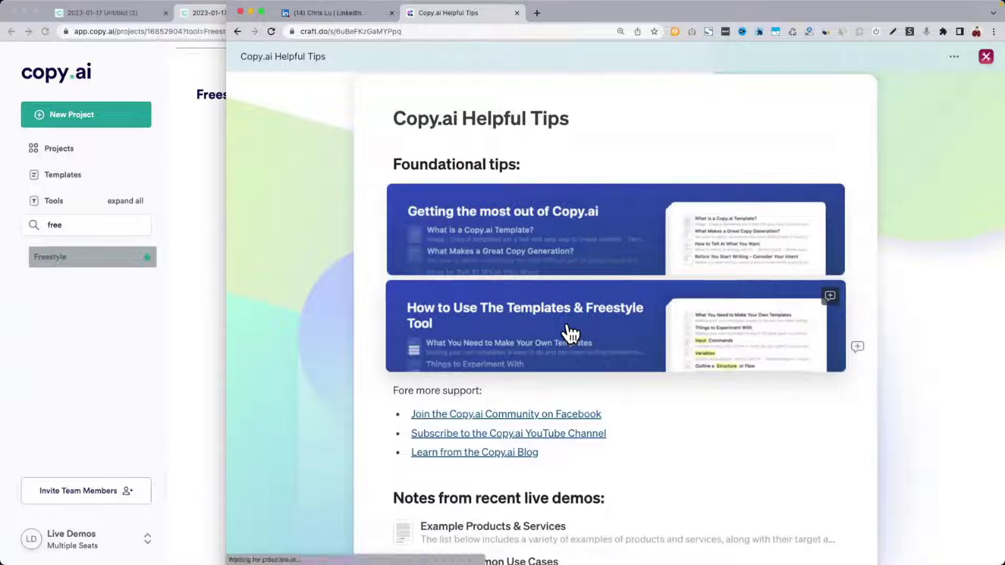
click(569, 333)
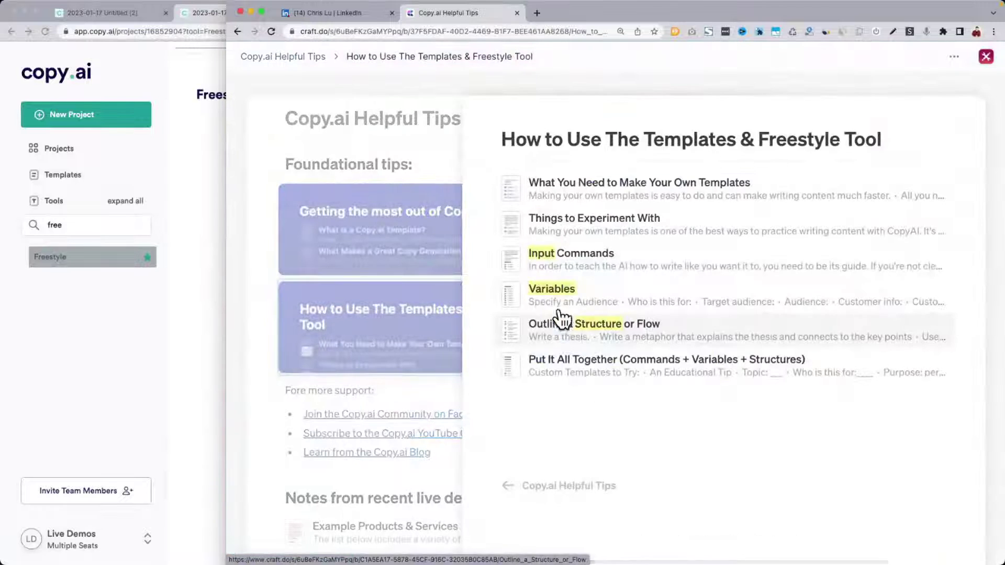
click(567, 259)
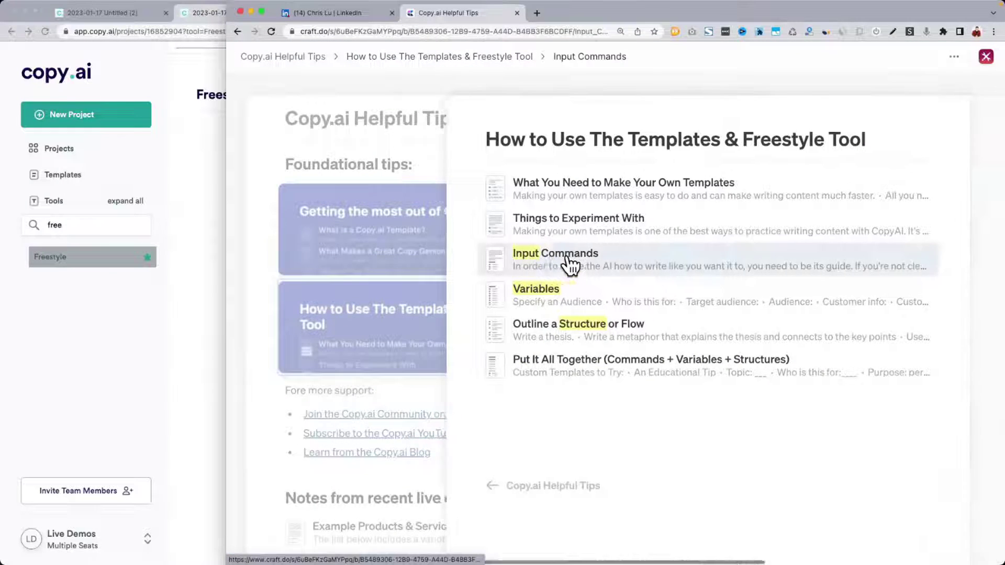
Read through the example commands under Write About Tips & Knowledge, marking ones such as "A list of affirmations about for" and "Examples of".
scroll(567, 253, down, 1)
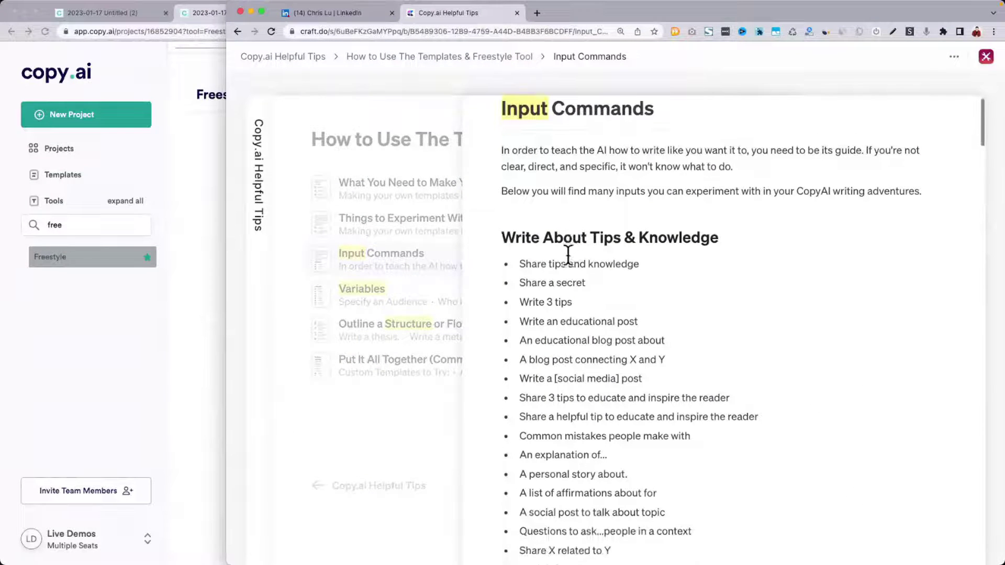
drag(542, 260, 628, 260)
scroll(630, 260, down, 1)
scroll(630, 259, down, 3)
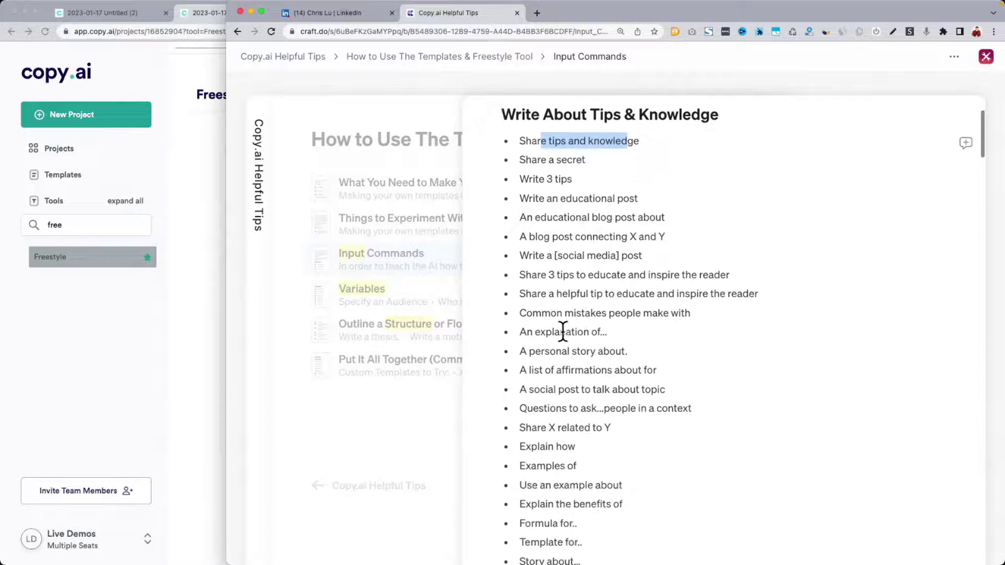
drag(542, 314, 631, 316)
scroll(631, 317, down, 2)
scroll(631, 321, down, 2)
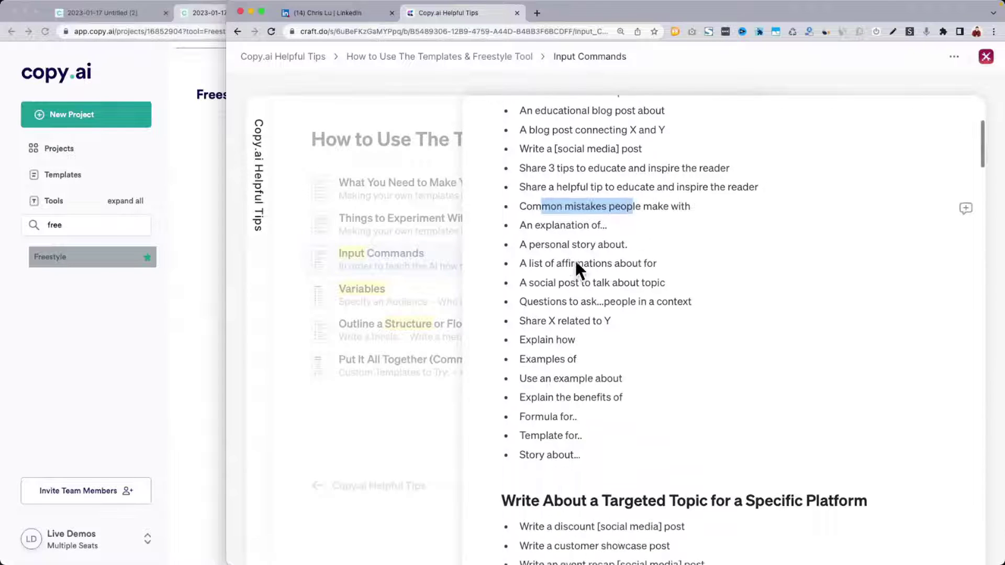
drag(526, 225, 649, 222)
drag(520, 245, 617, 247)
scroll(619, 248, down, 1)
drag(521, 255, 597, 256)
triple_click(598, 255)
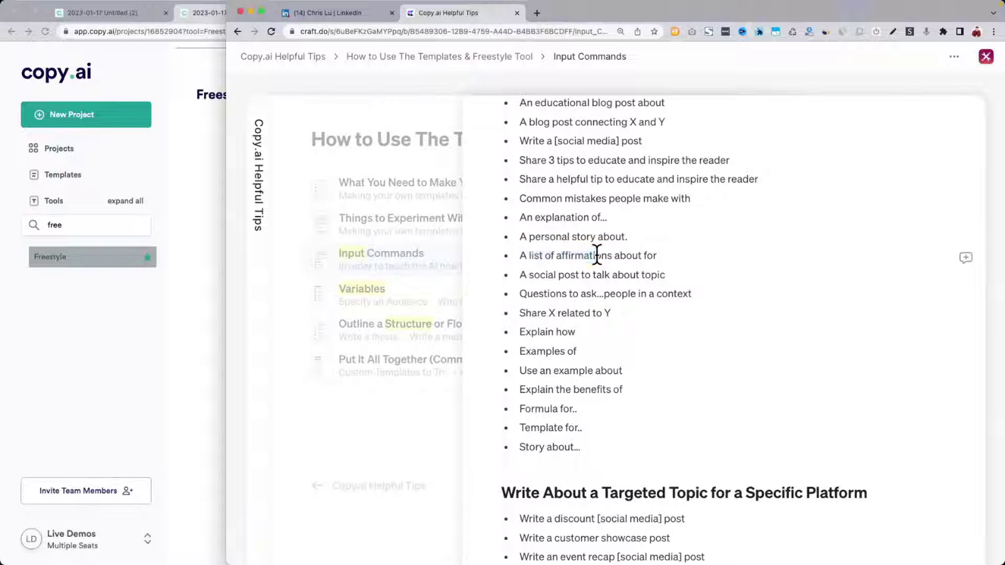
scroll(597, 256, down, 3)
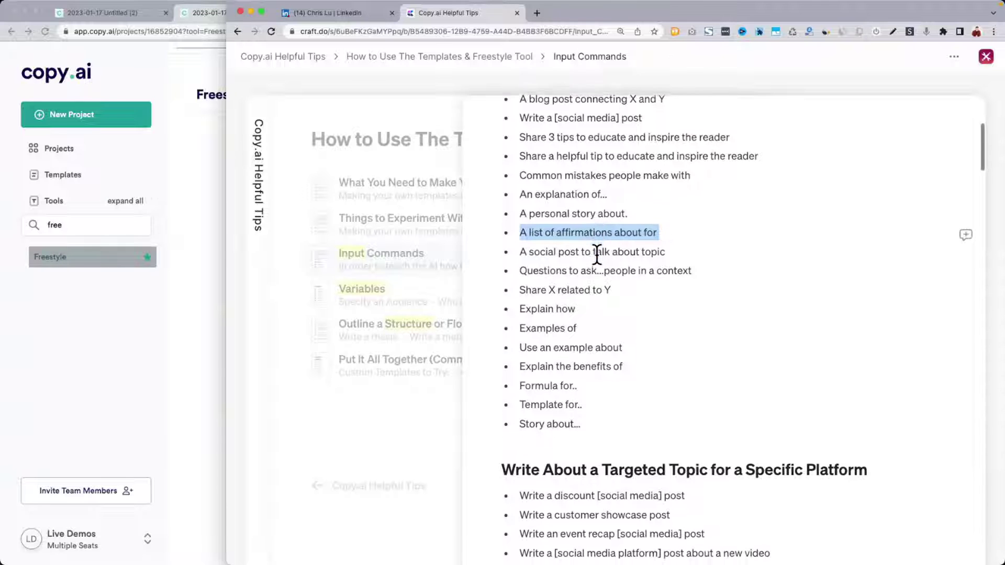
triple_click(545, 296)
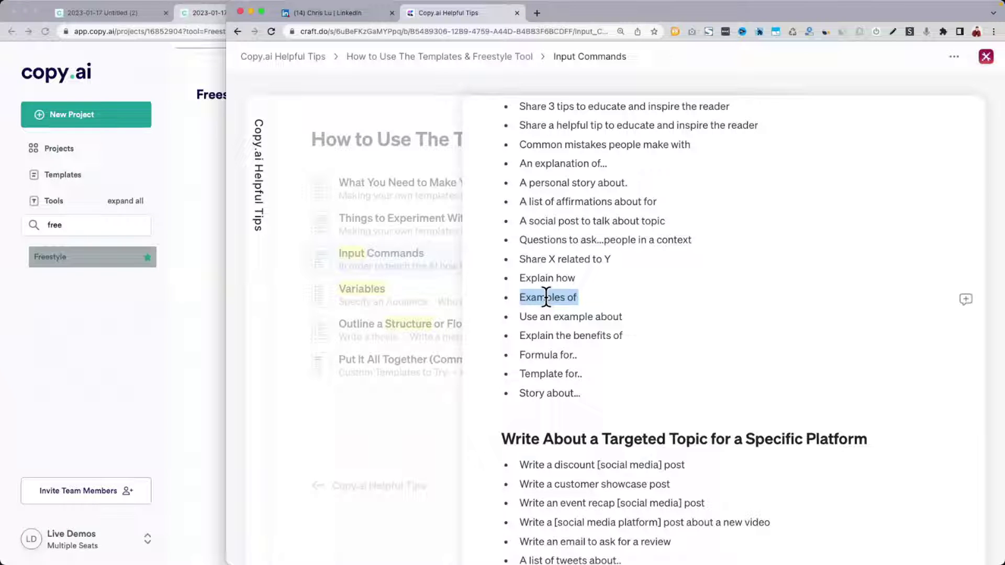
Examine the targeted topic, case study and Sell Something commands, marking "Pitch my service" and "The main benefit of".
scroll(545, 297, down, 5)
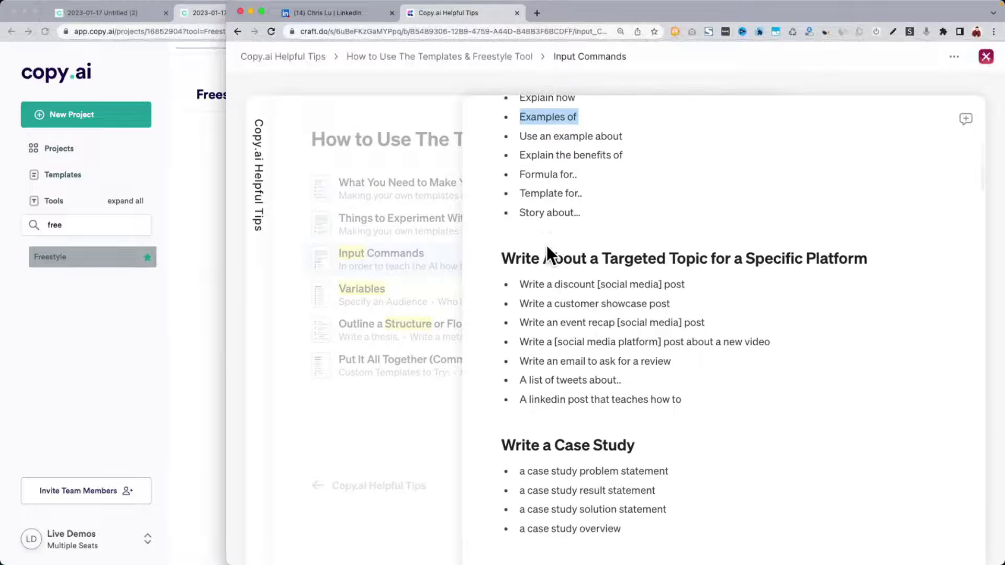
scroll(570, 288, down, 6)
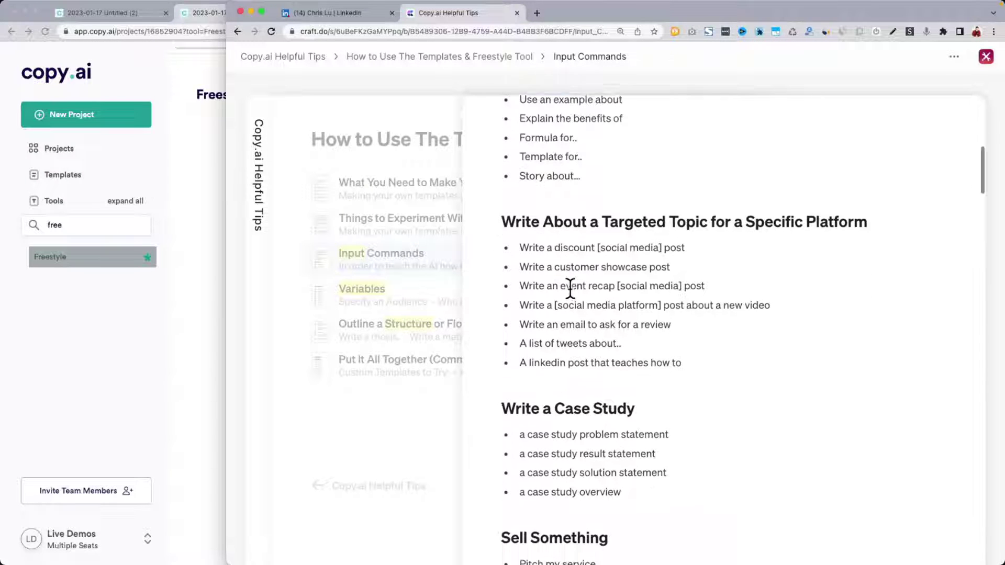
scroll(570, 288, down, 2)
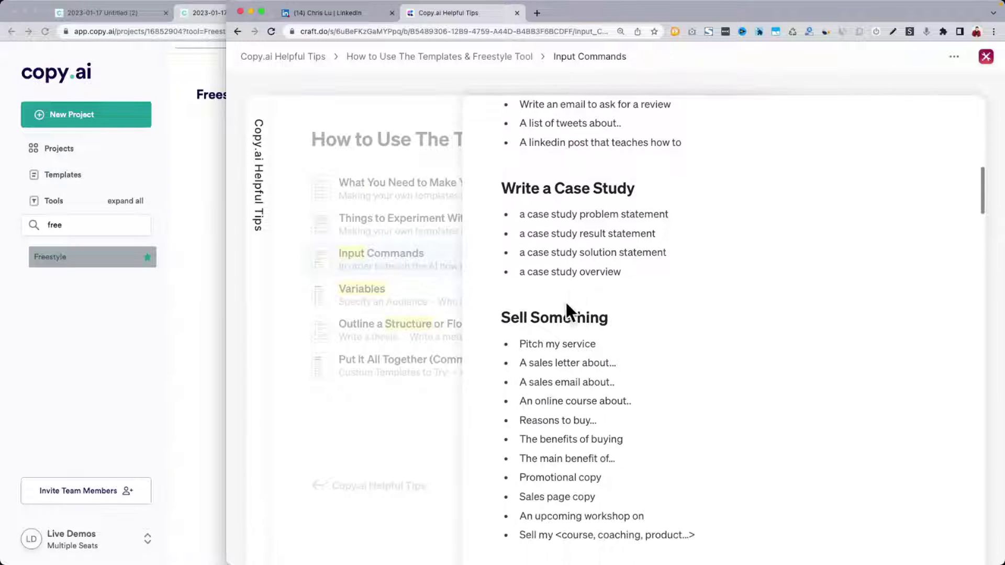
triple_click(553, 345)
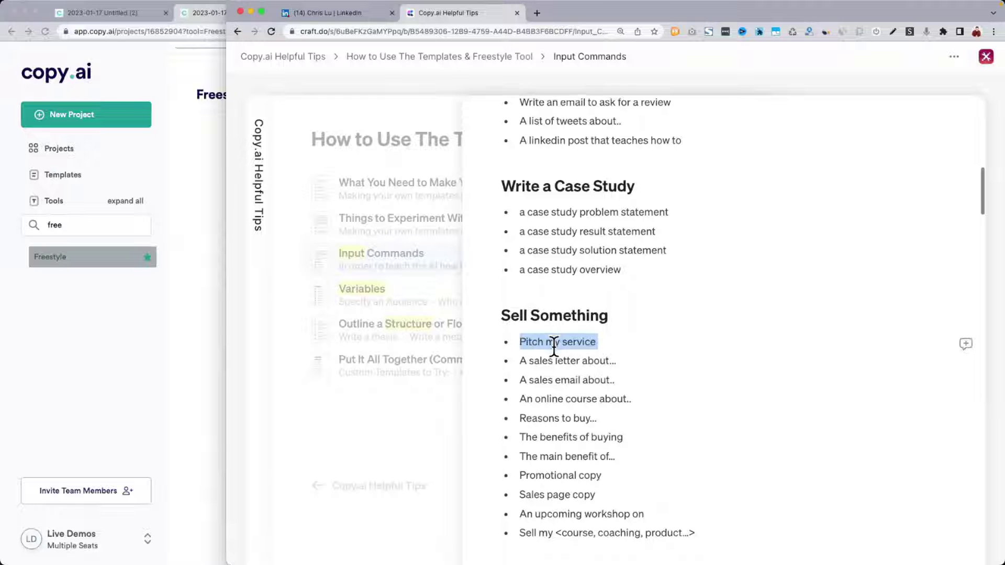
scroll(554, 345, down, 2)
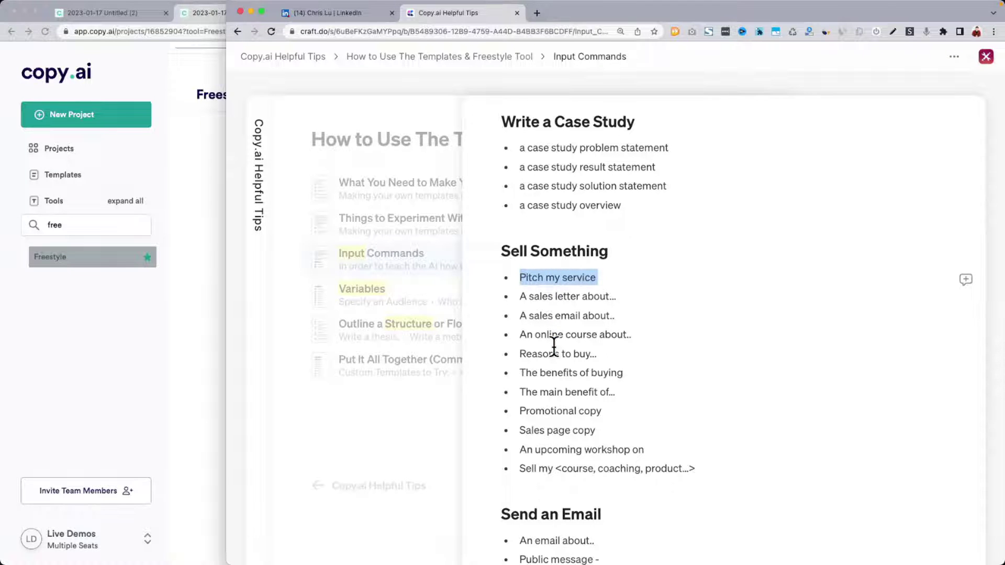
scroll(544, 319, down, 1)
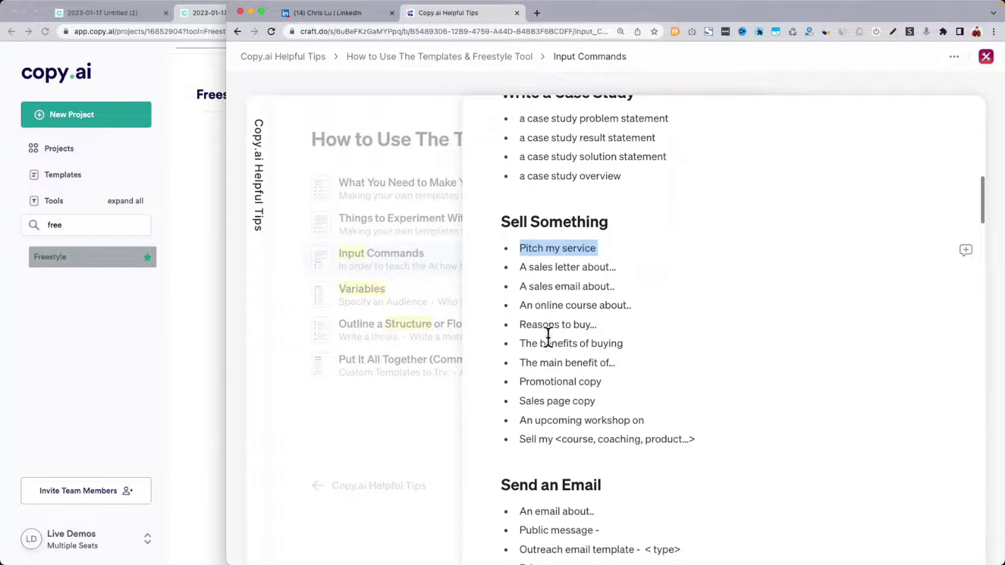
drag(529, 360, 640, 360)
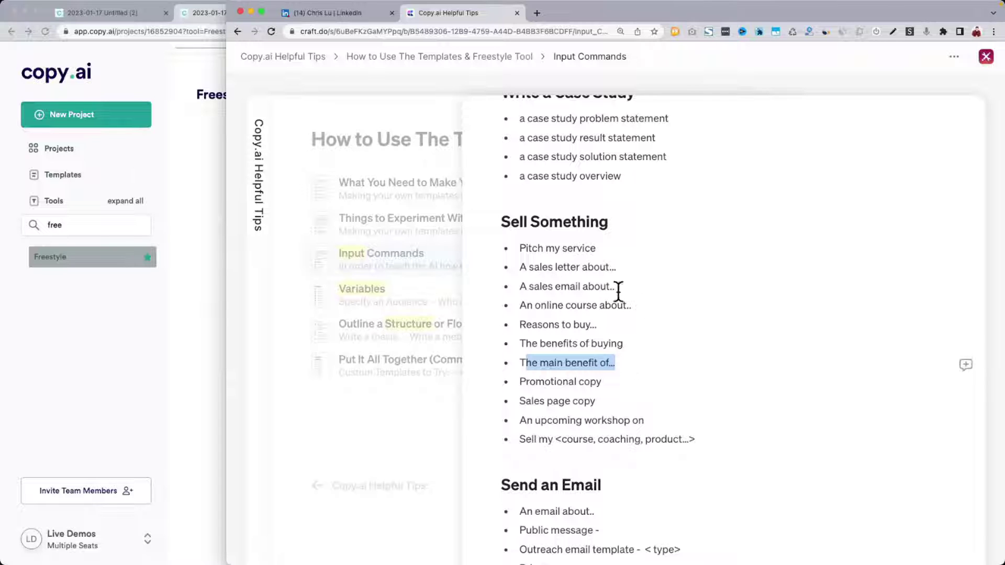
scroll(581, 288, down, 1)
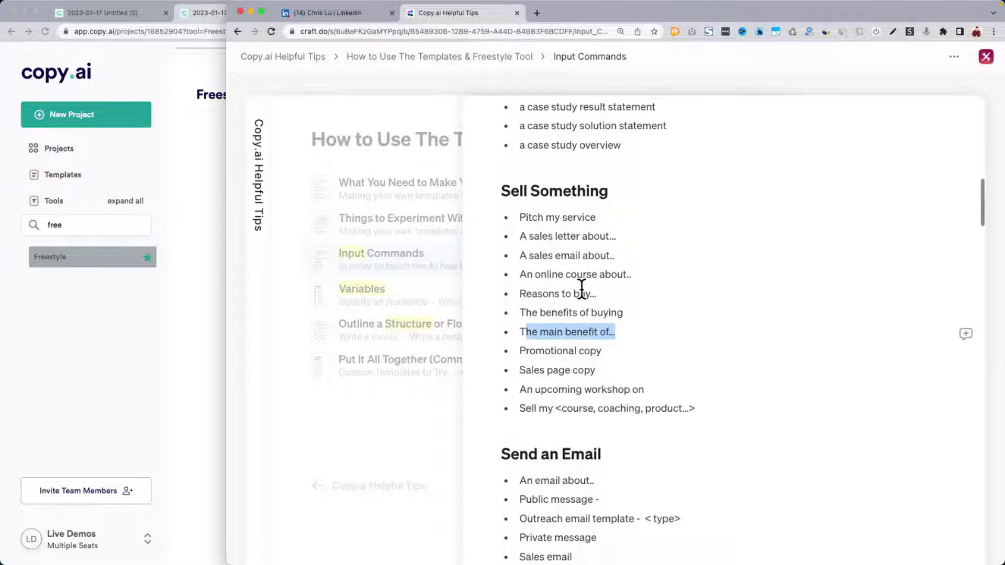
drag(527, 286, 597, 286)
Examine the Send an Email, Repurpose Content and Generate a List of Ideas commands, marking the Repurpose Content list and the first three list ideas.
scroll(597, 286, down, 8)
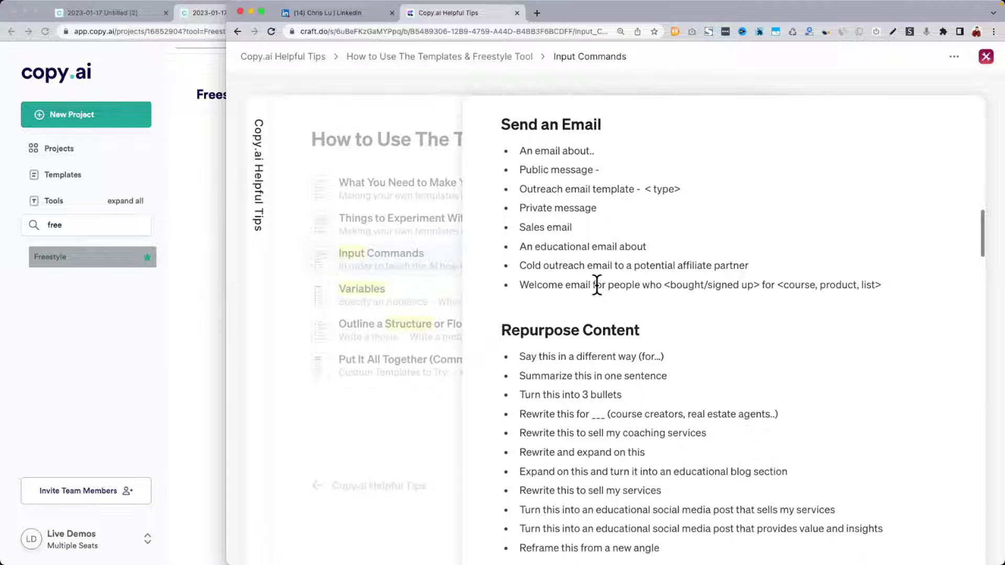
scroll(623, 339, down, 2)
scroll(624, 339, down, 1)
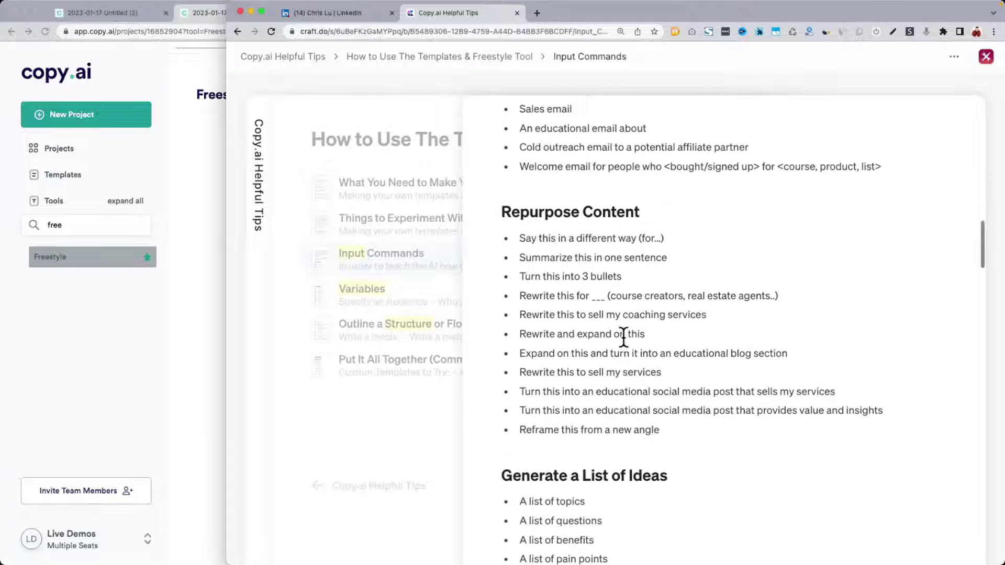
drag(501, 203, 693, 422)
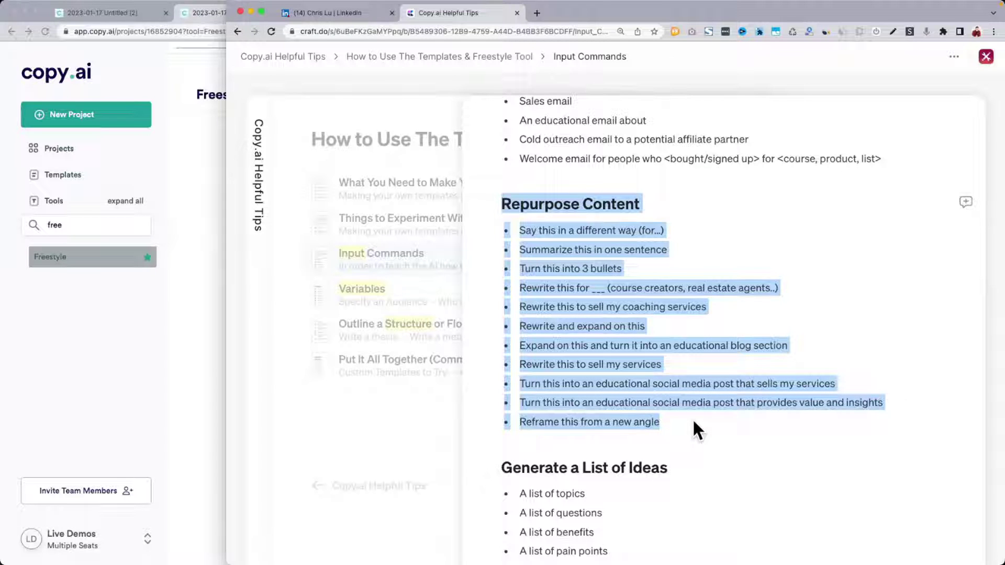
click(693, 419)
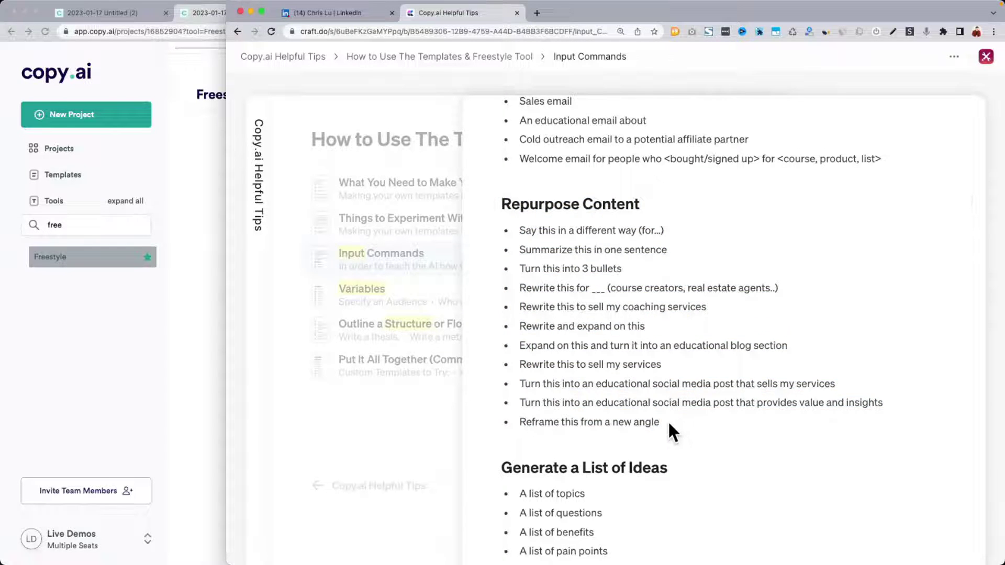
drag(669, 430, 503, 235)
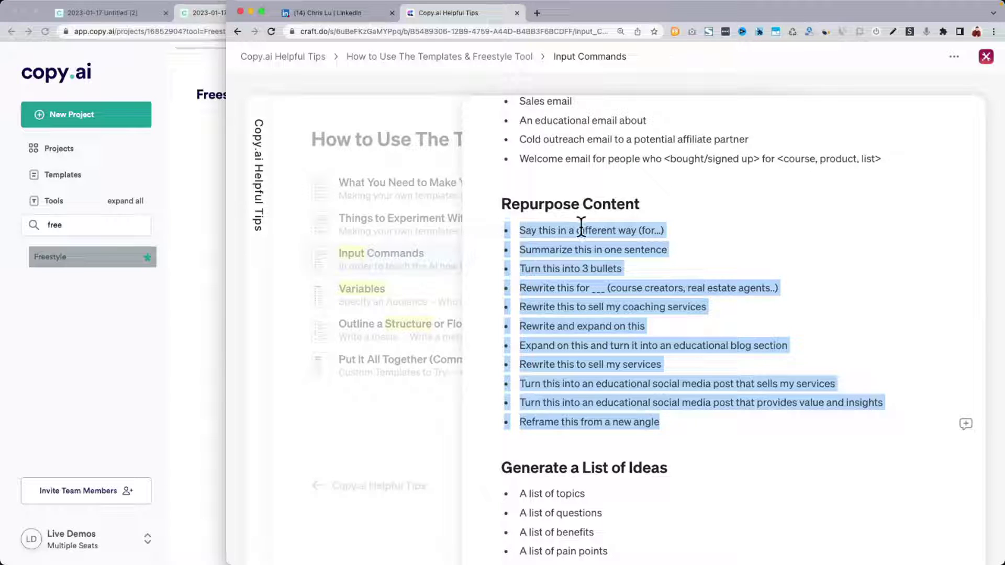
click(553, 211)
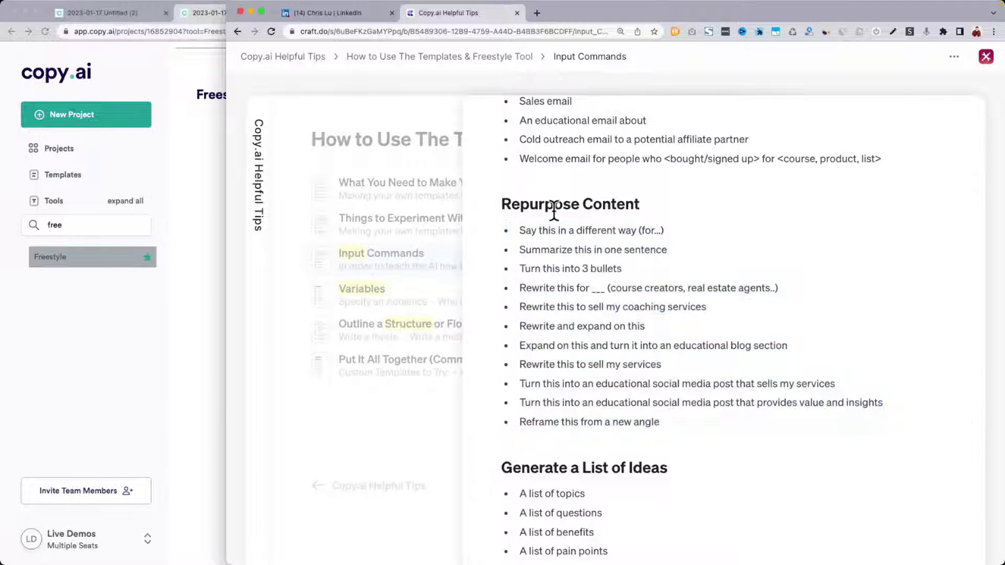
drag(520, 231, 665, 429)
scroll(665, 427, down, 1)
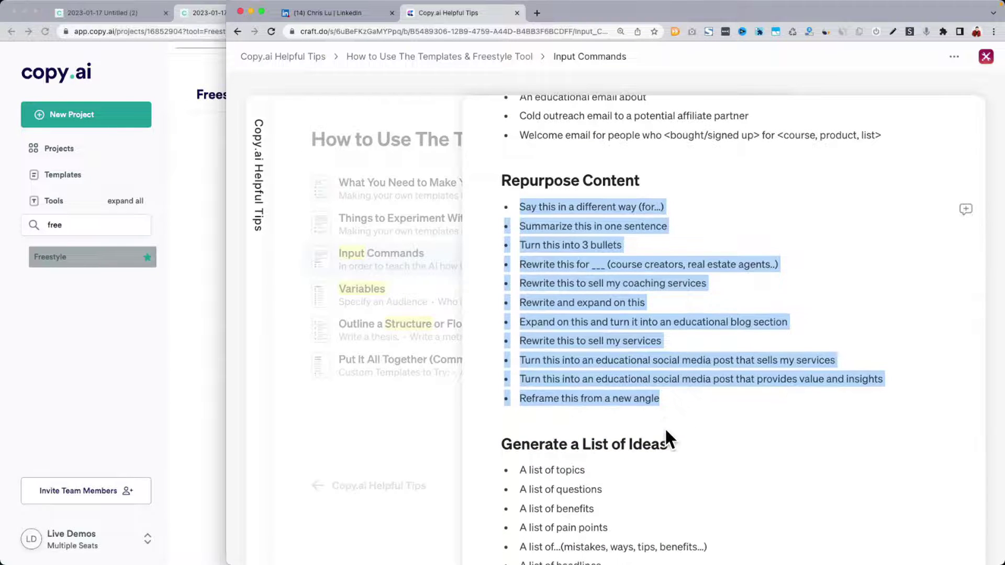
scroll(665, 428, down, 8)
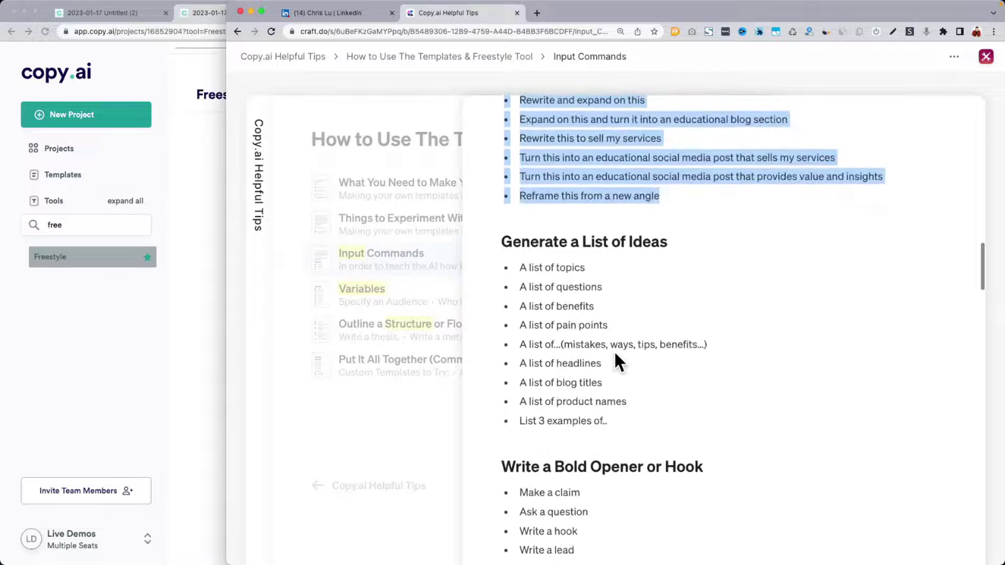
drag(519, 268, 610, 306)
Switch to Copy.ai's Freestyle tool and enter "A list of blog titles that will educate and attract my ideal customer" as what to create.
click(175, 348)
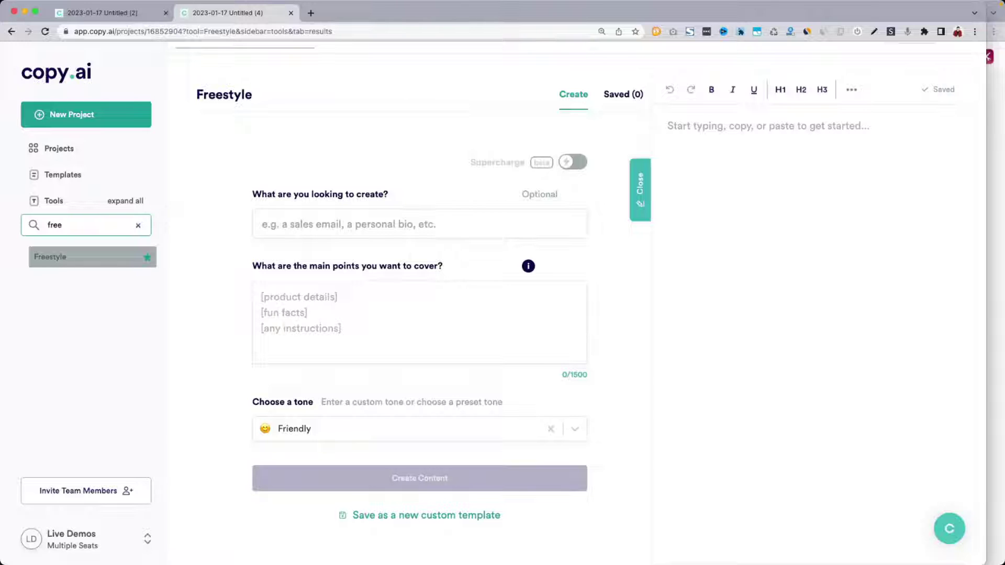
click(319, 229)
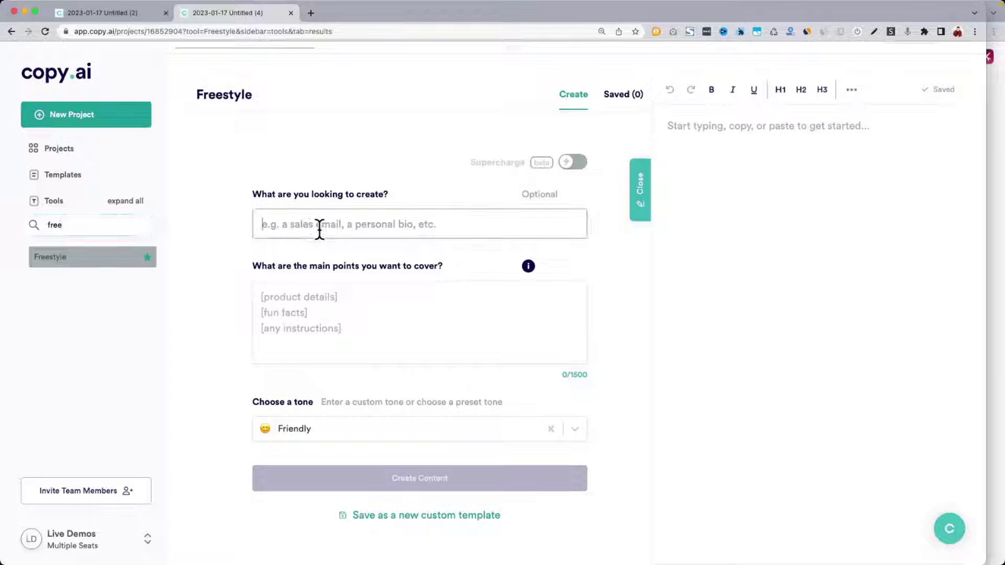
text(A list of i)
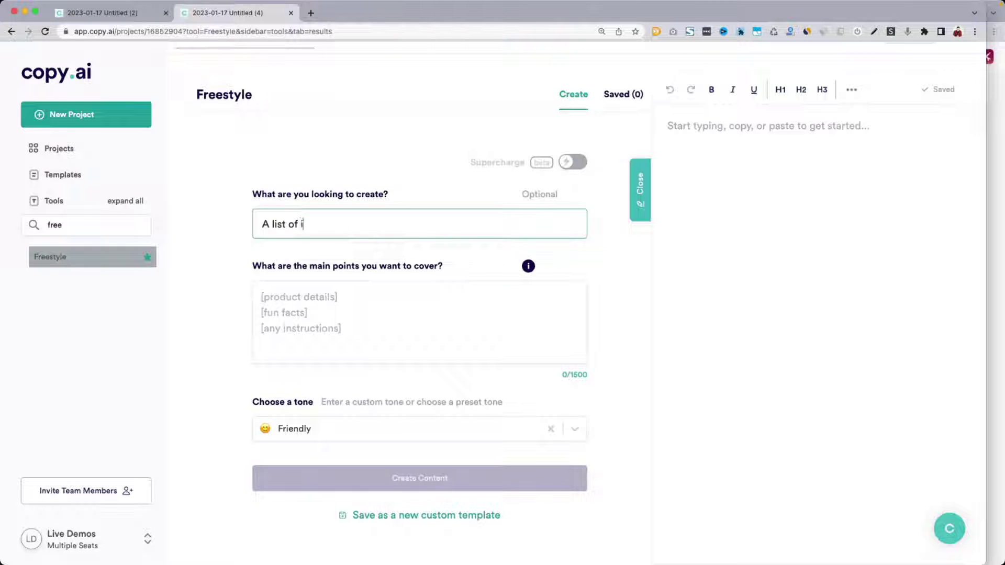
text(d)
key(BackSpace)
key(BackSpace)
text(blog titles)
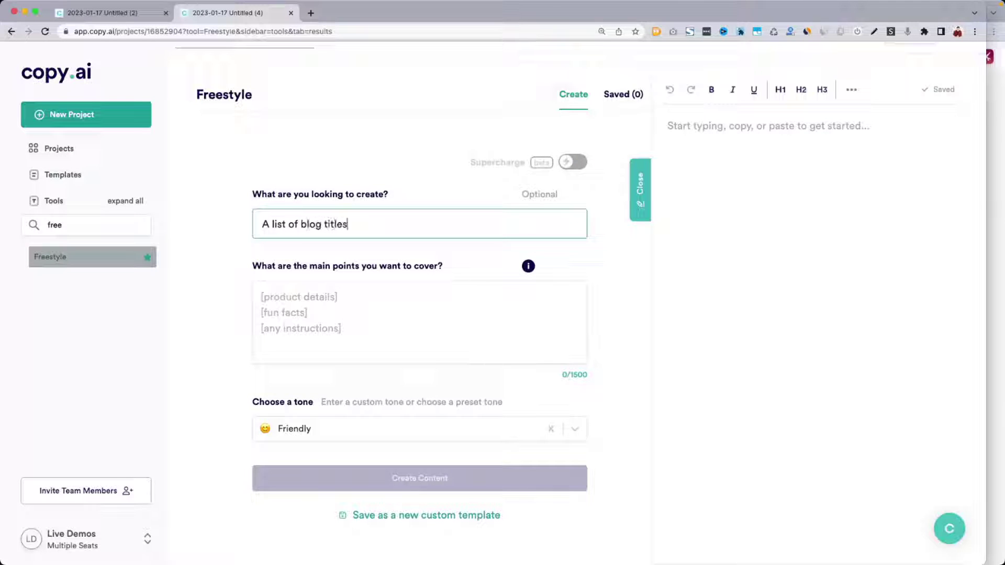
text( that will edcuat)
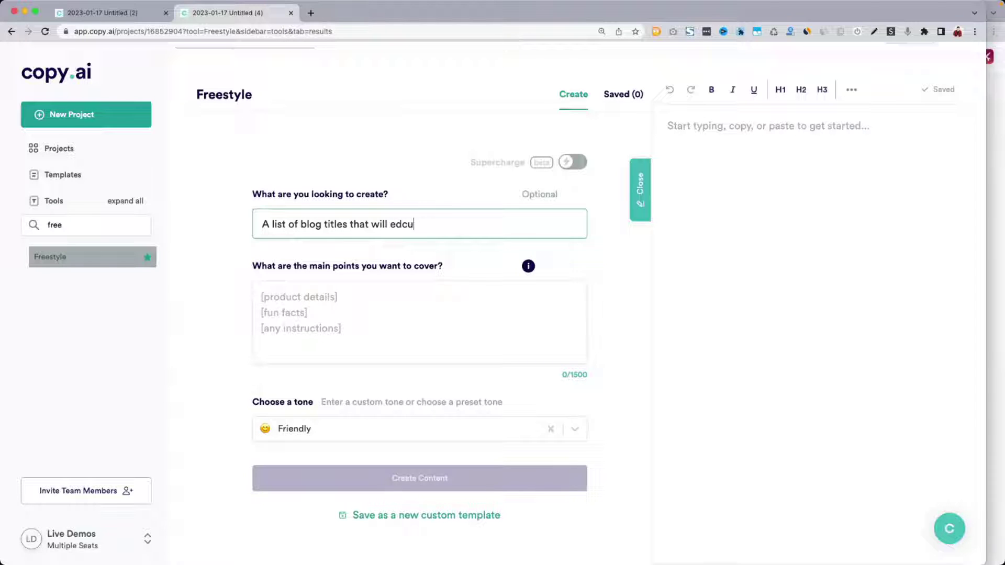
key(BackSpace)
text(ucate and attract )
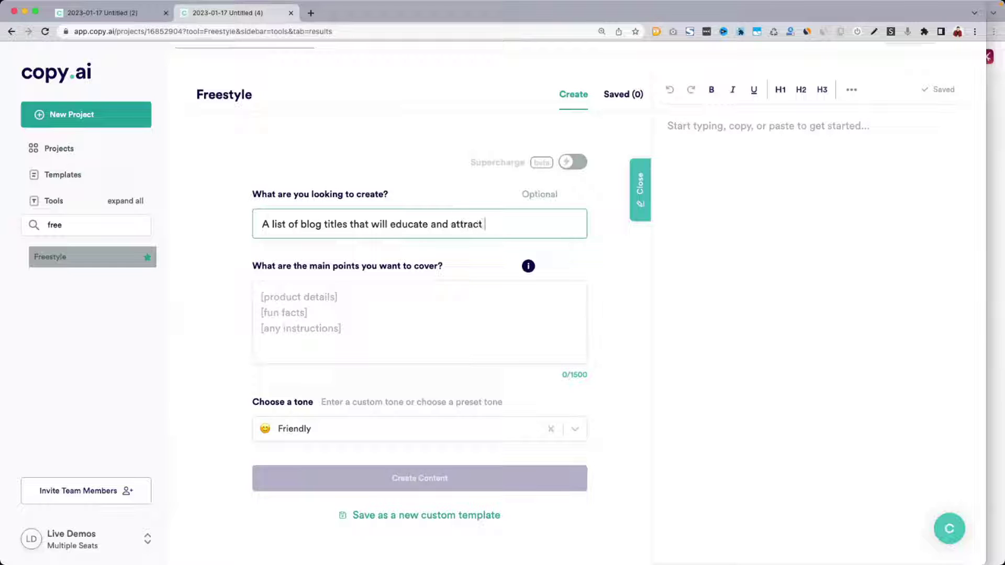
text(my ideal customer)
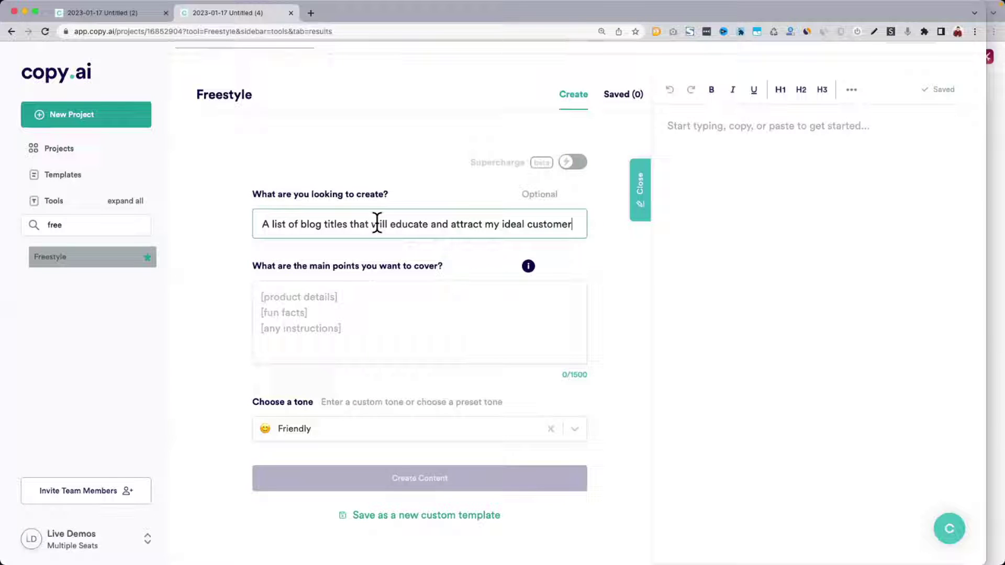
Begin the main points to cover with the label "Topic:".
click(402, 317)
text(Topic:)
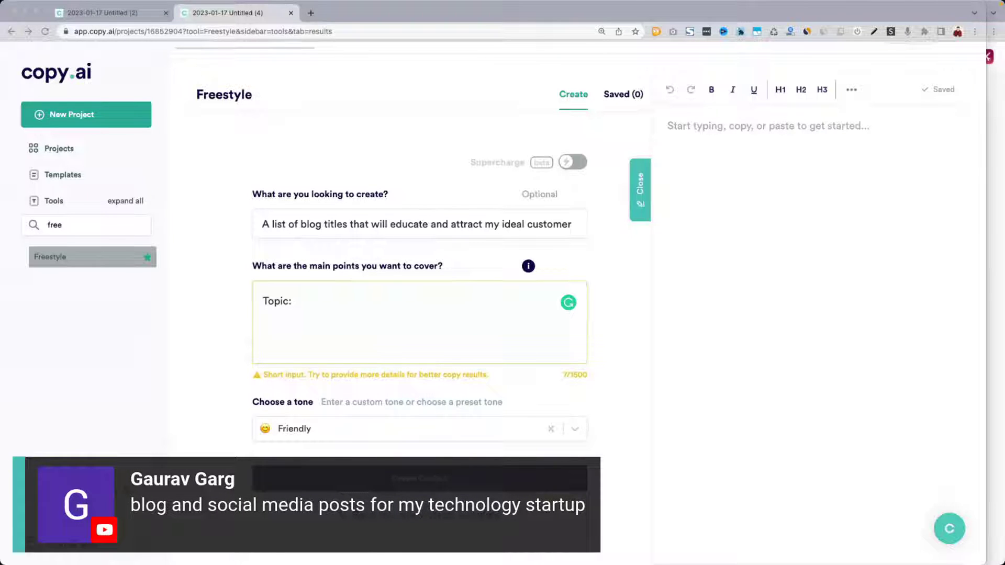
click(435, 303)
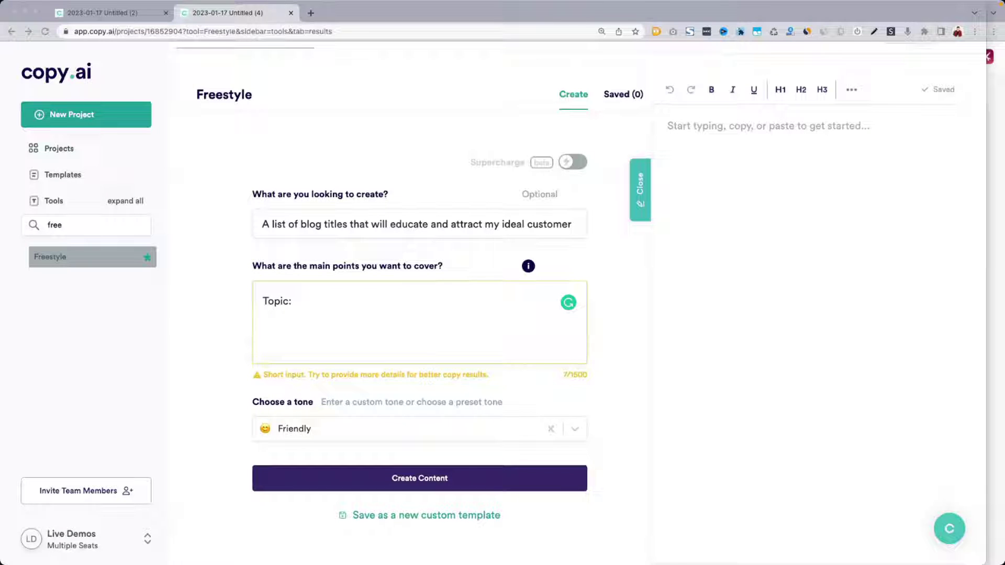
Switch to the Copy.ai Helpful Tips document and open Freelance Gigs & Services under Example Products & Services.
click(998, 170)
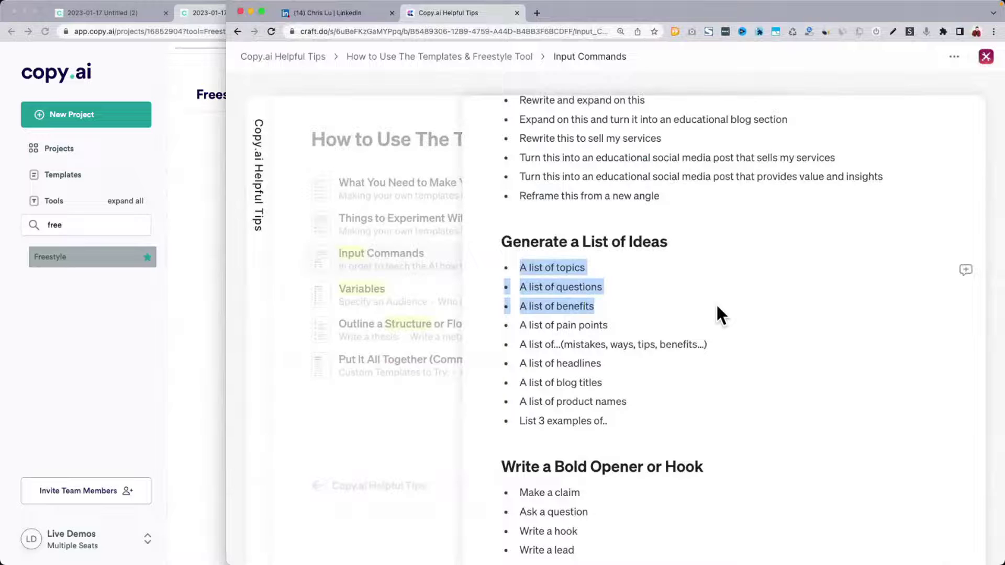
click(368, 105)
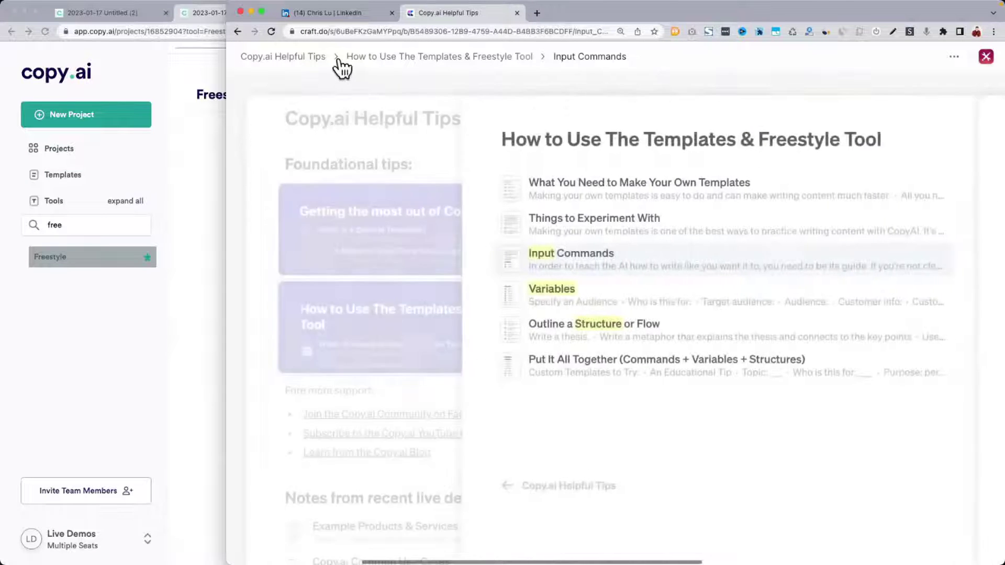
click(320, 56)
scroll(473, 280, down, 5)
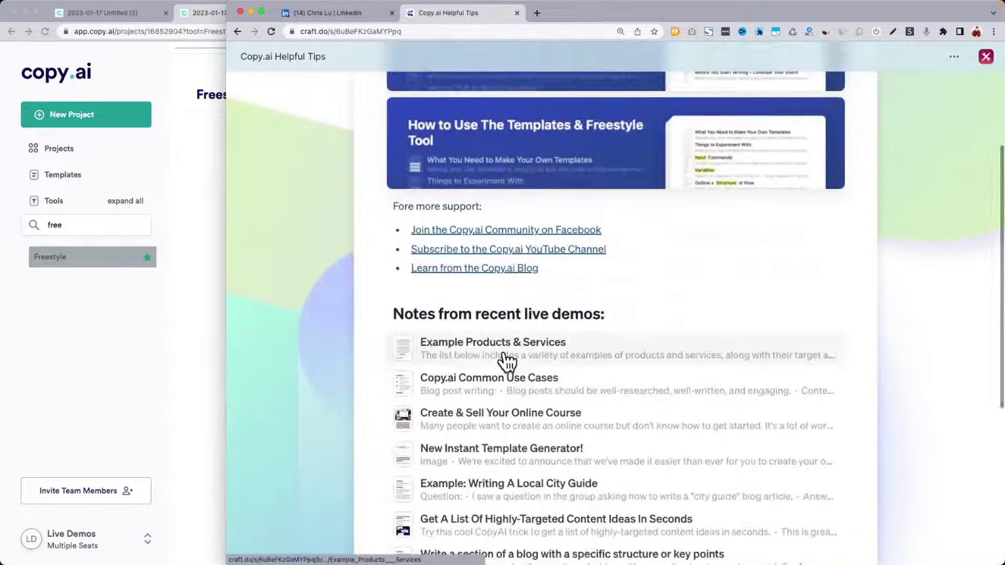
click(505, 358)
scroll(655, 332, down, 8)
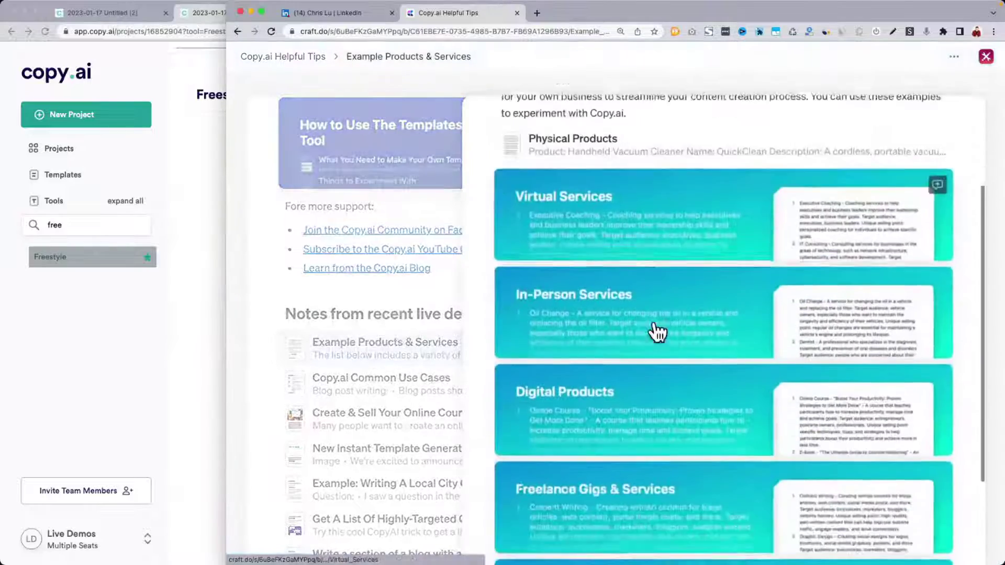
scroll(655, 332, down, 3)
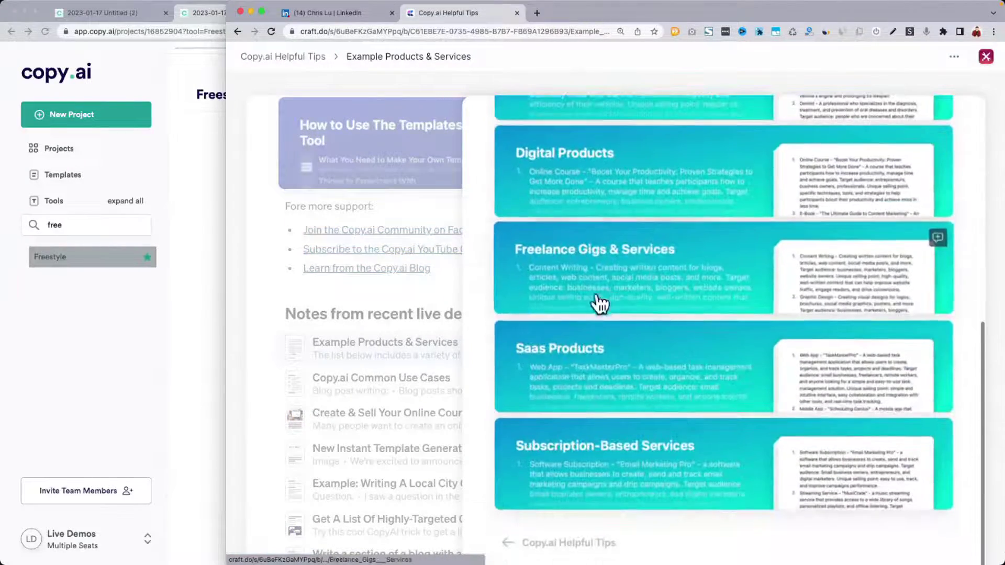
click(615, 284)
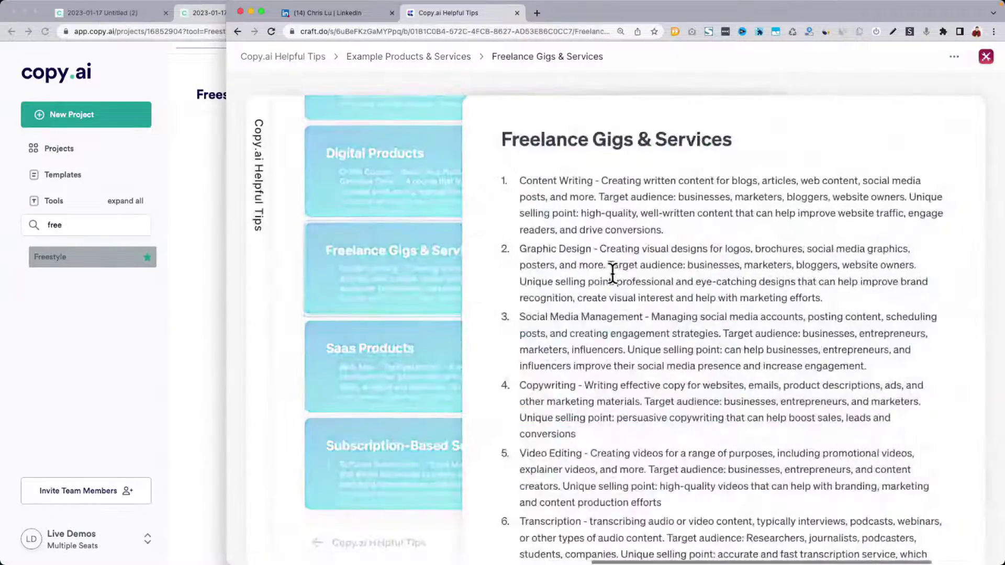
Copy "Video Editing" from the freelance services list and complete the Freestyle topic in Copy.ai as "Video Editing for social media".
scroll(613, 273, down, 4)
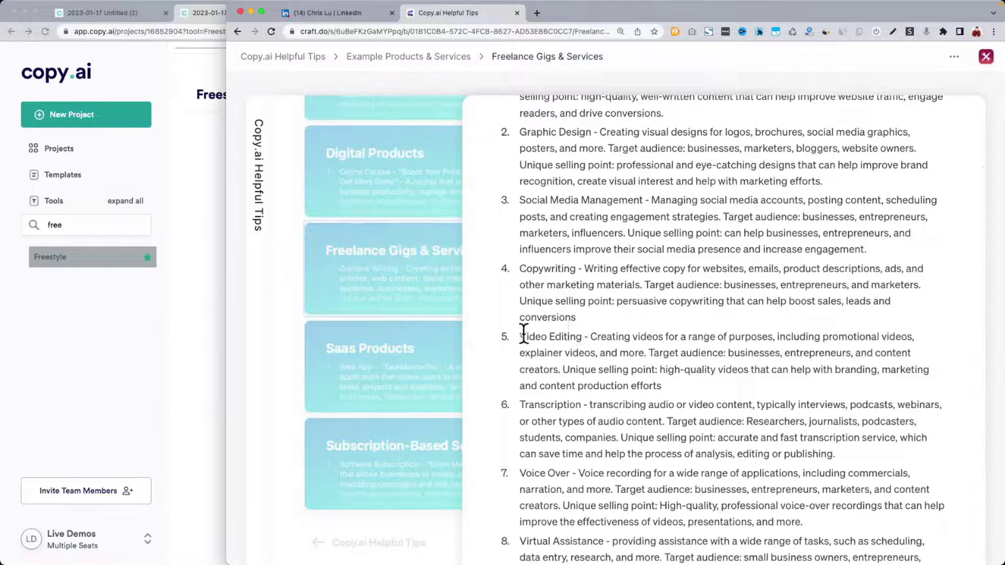
drag(582, 338, 518, 337)
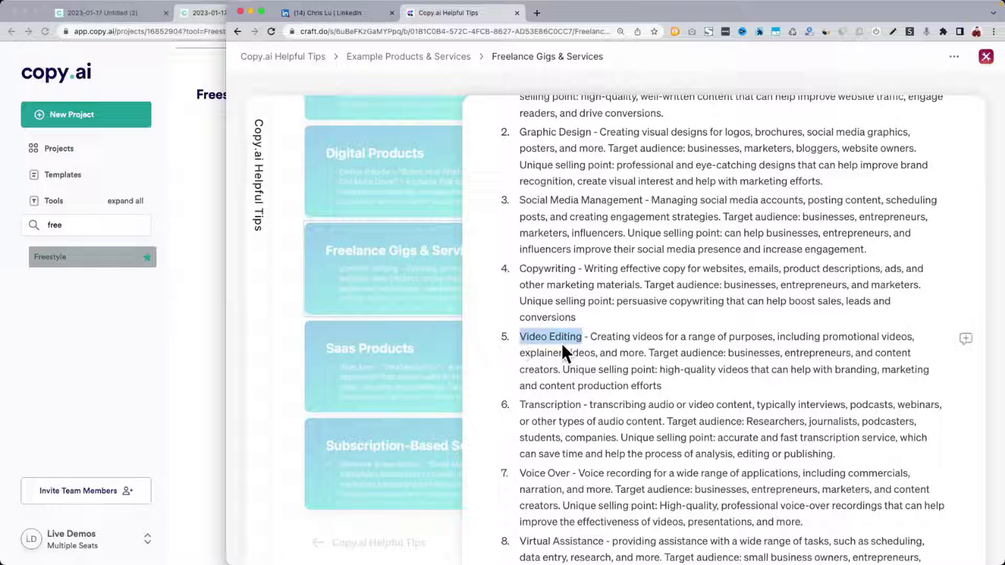
key(super+c)
click(137, 373)
click(329, 294)
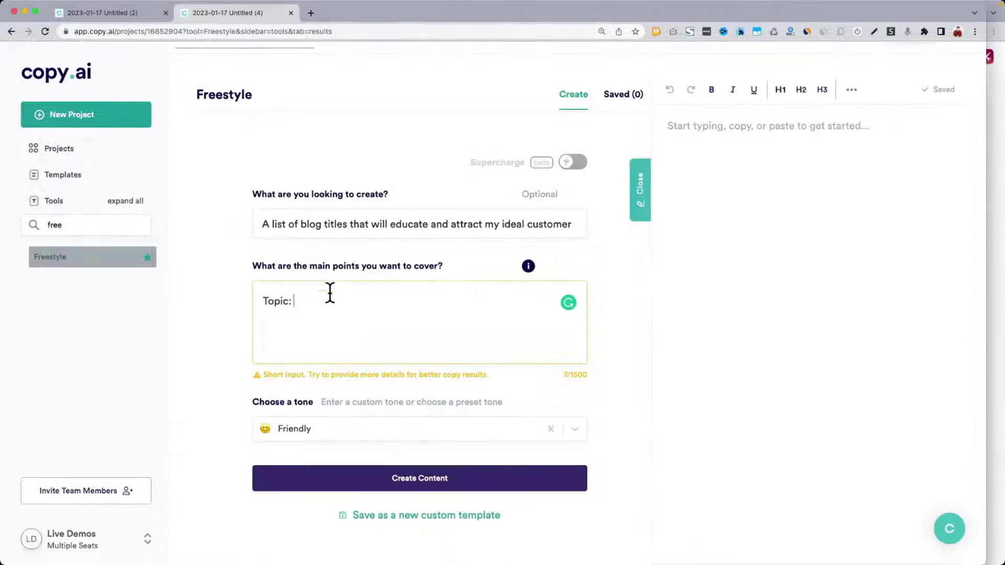
key(Return)
key(super+v)
key(BackSpace)
text(for socia)
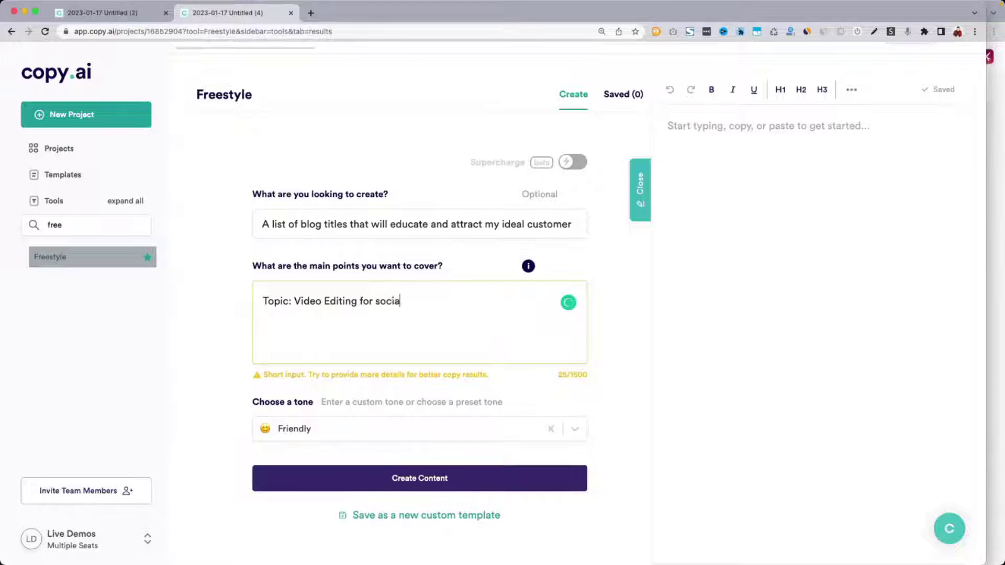
text(l media)
Add the line "Focus: Benefits of using more video in your marketing" to the main points and generate the content.
key(Return)
key(Return)
text(Focus: B)
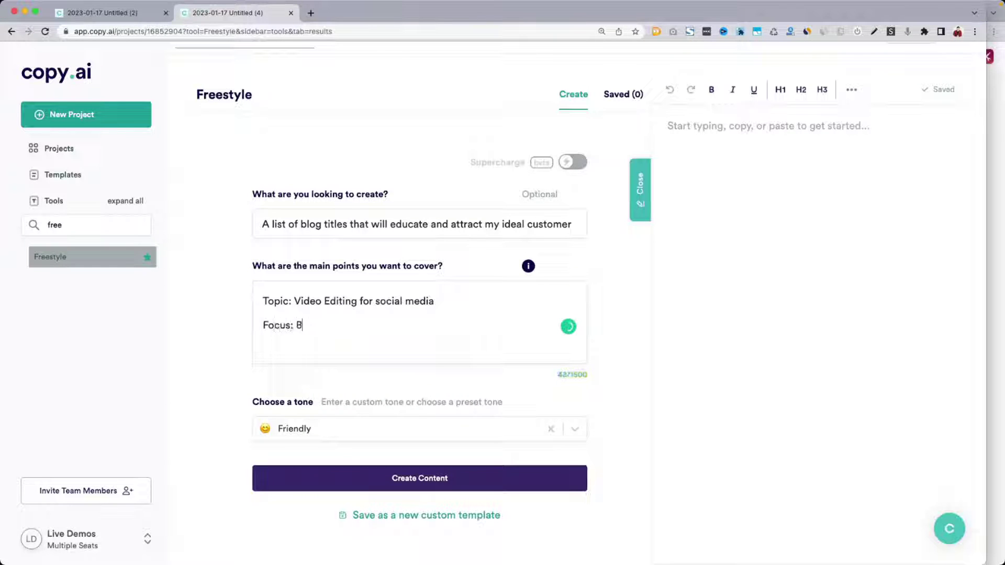
text(enefits of )
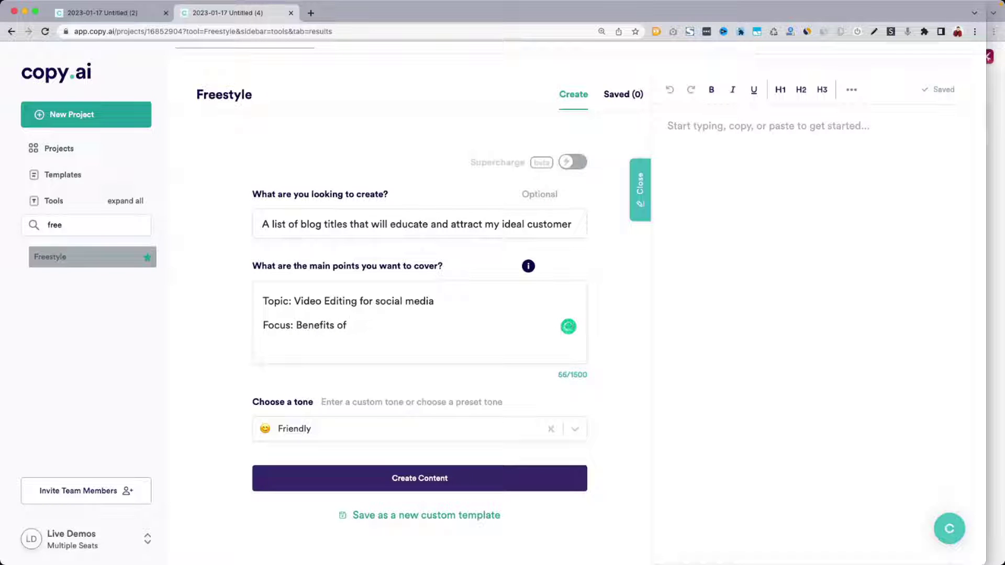
text(using more video )
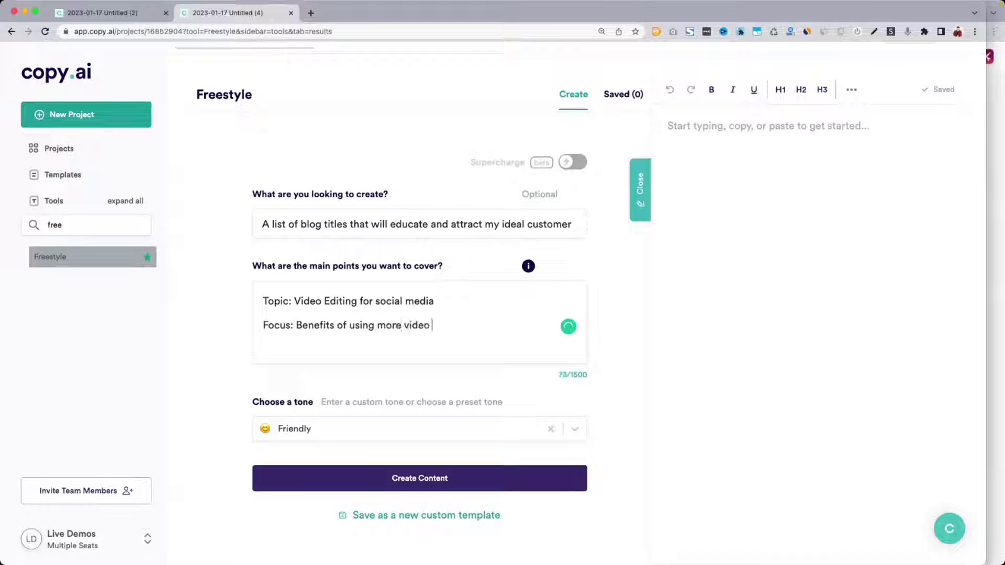
text(in your marketing)
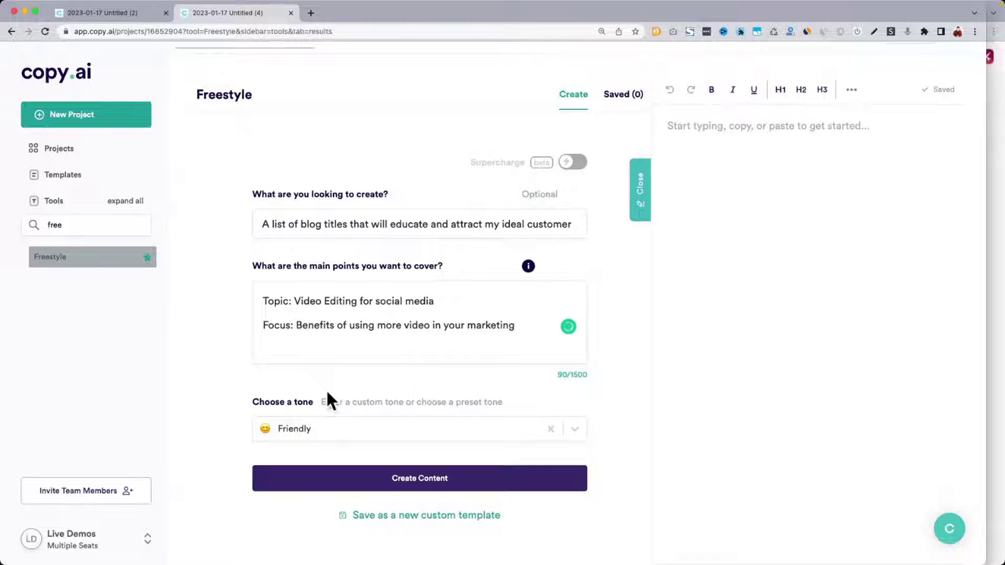
scroll(293, 440, down, 1)
click(343, 433)
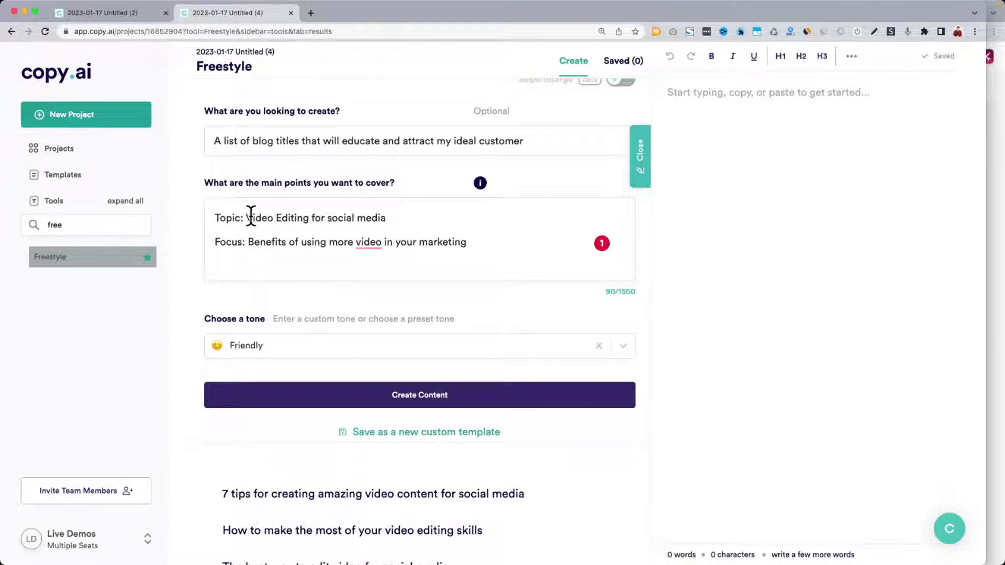
Review the first set of generated blog titles, marking parts of the video editing skills and best way to edit titles.
scroll(359, 258, down, 5)
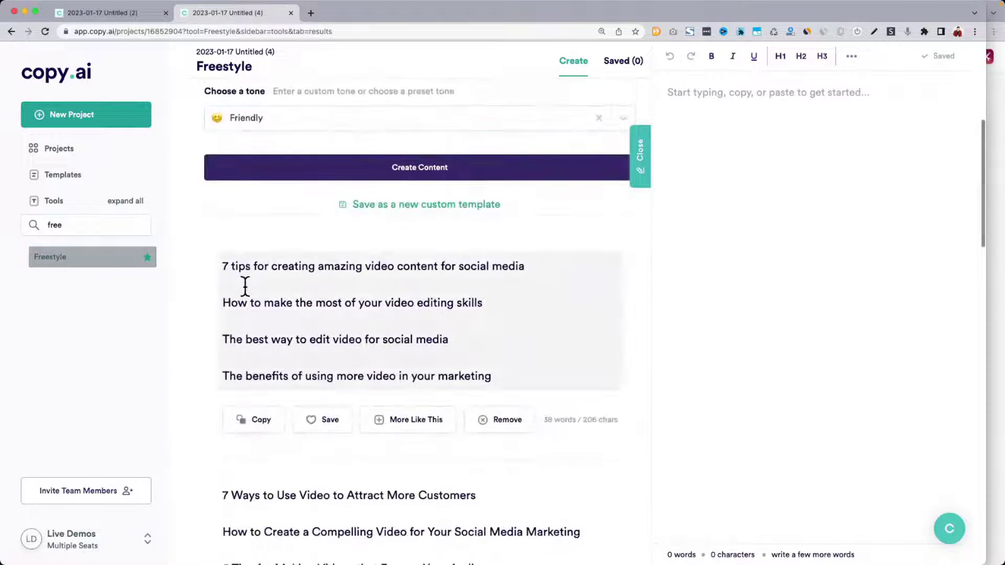
drag(251, 302, 488, 303)
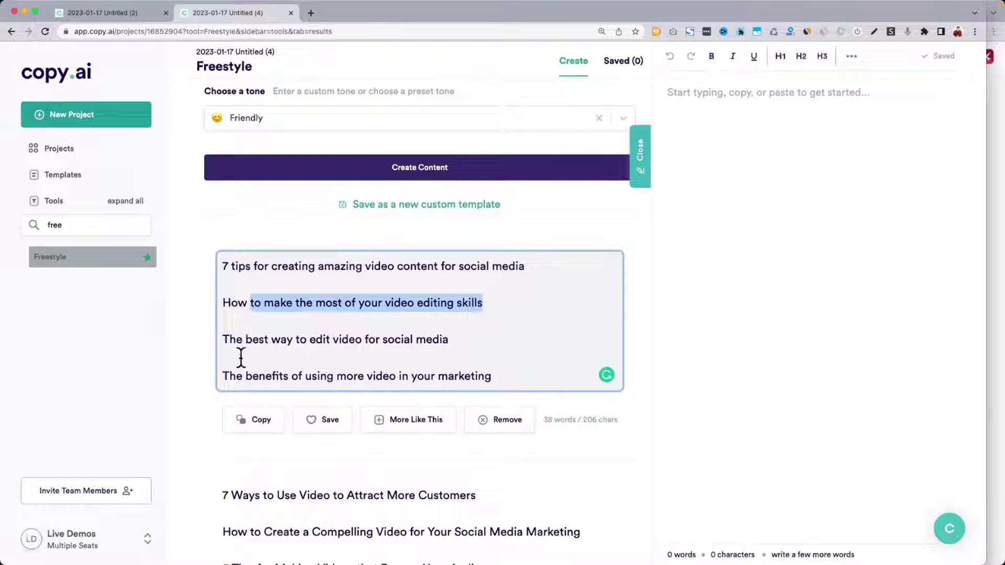
drag(223, 340, 321, 340)
scroll(384, 341, up, 1)
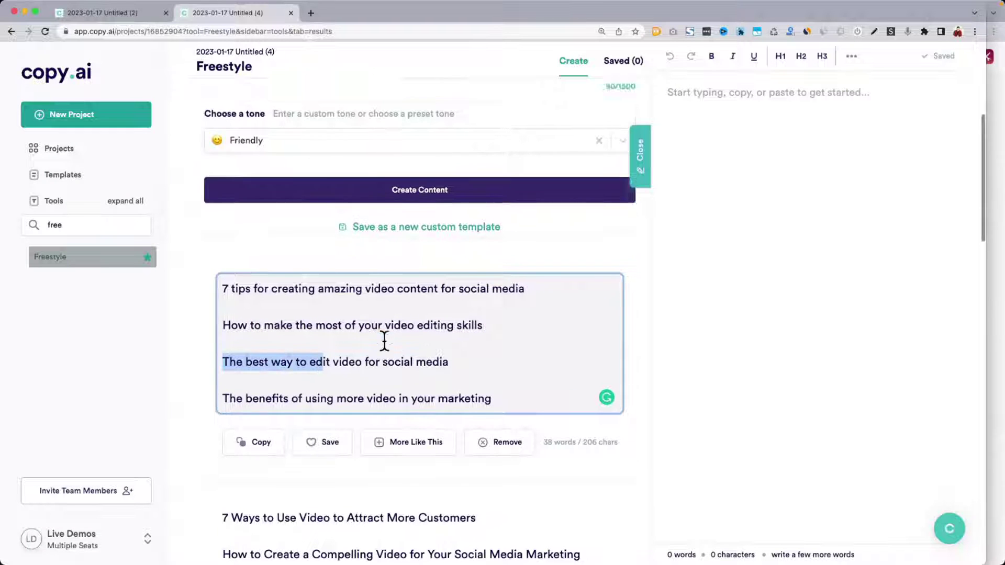
Add the line "Target customer: Busy business owner who wants to boost their online marketing" to the main points and generate the content.
scroll(385, 341, up, 4)
click(532, 219)
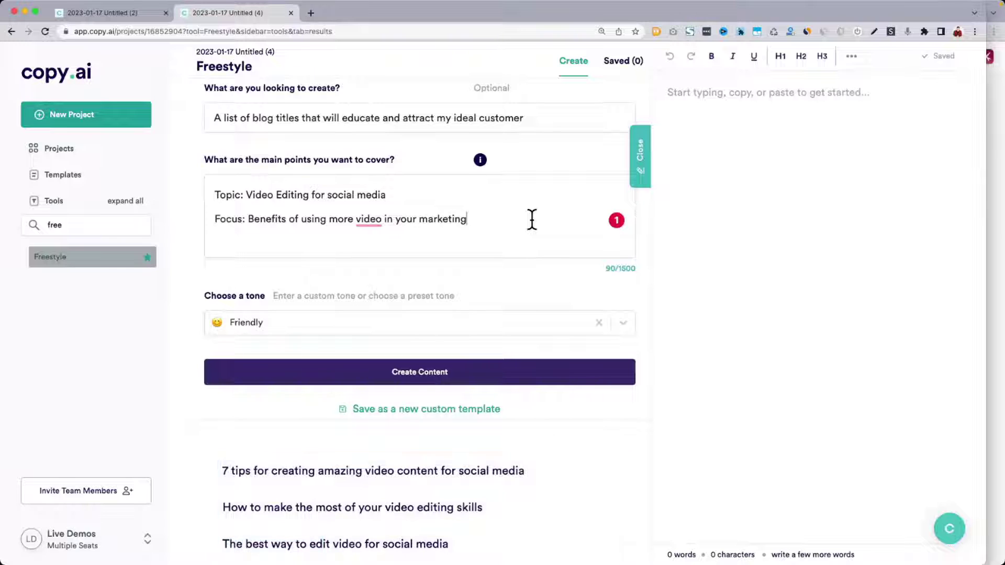
key(Return)
text(Target cu)
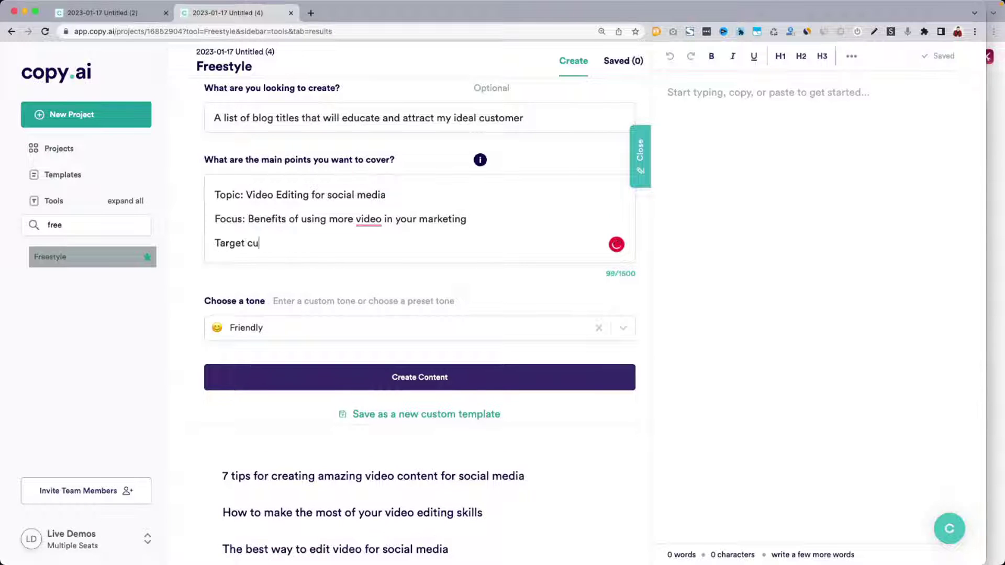
text(stomer: Busy business o)
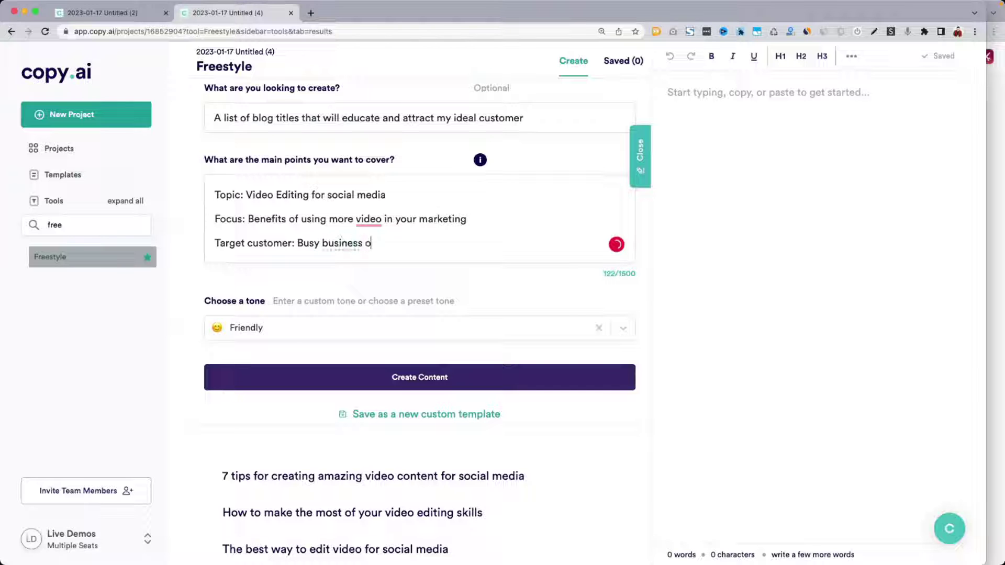
text(wner who wna)
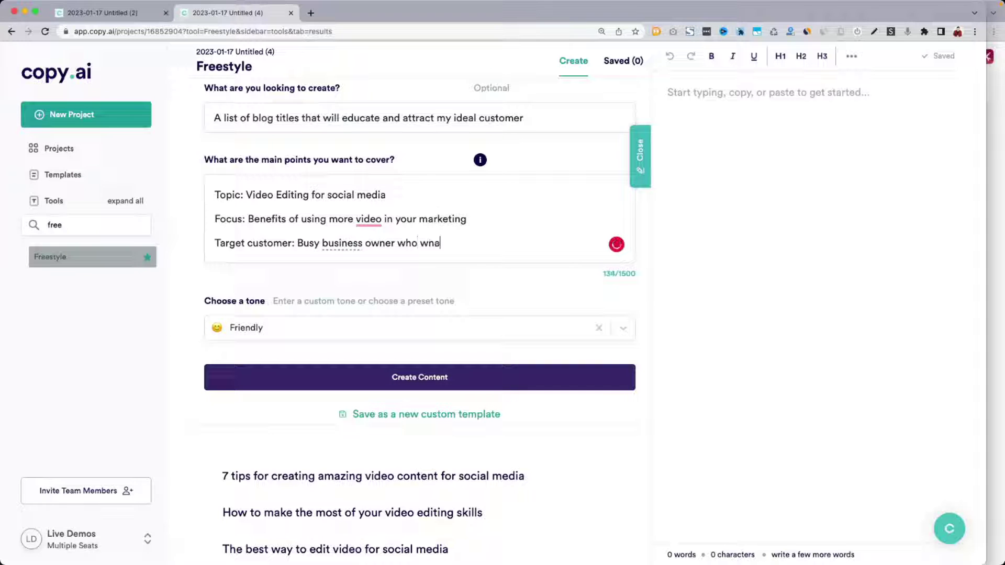
key(BackSpace)
key(BackSpace)
text(ants to boost their onlin)
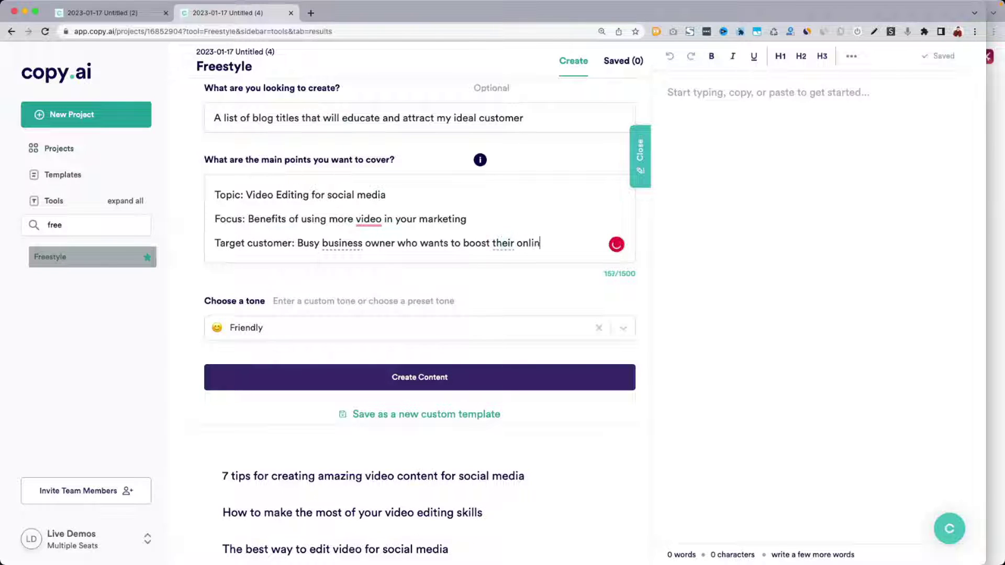
text(e marek)
text(ng)
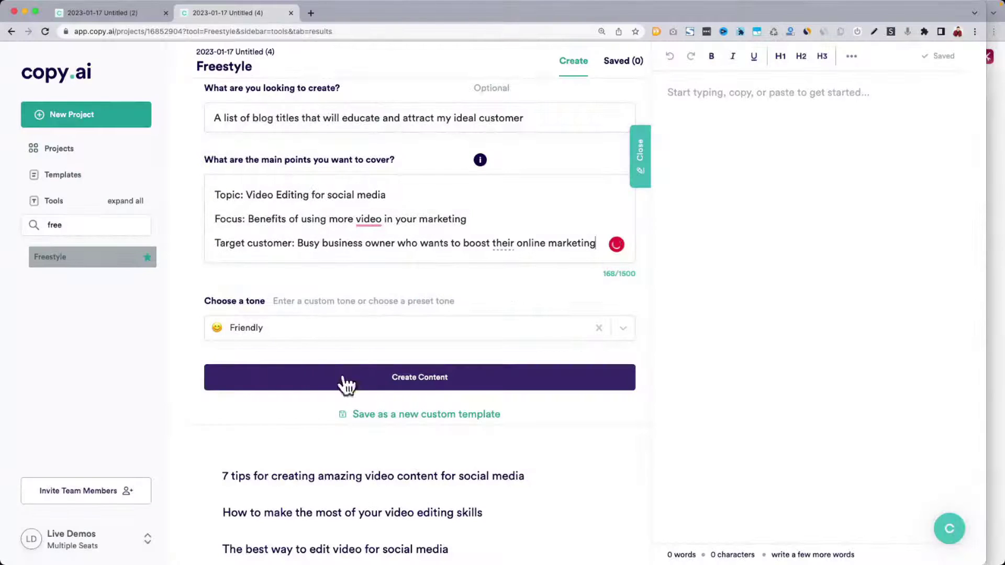
click(344, 377)
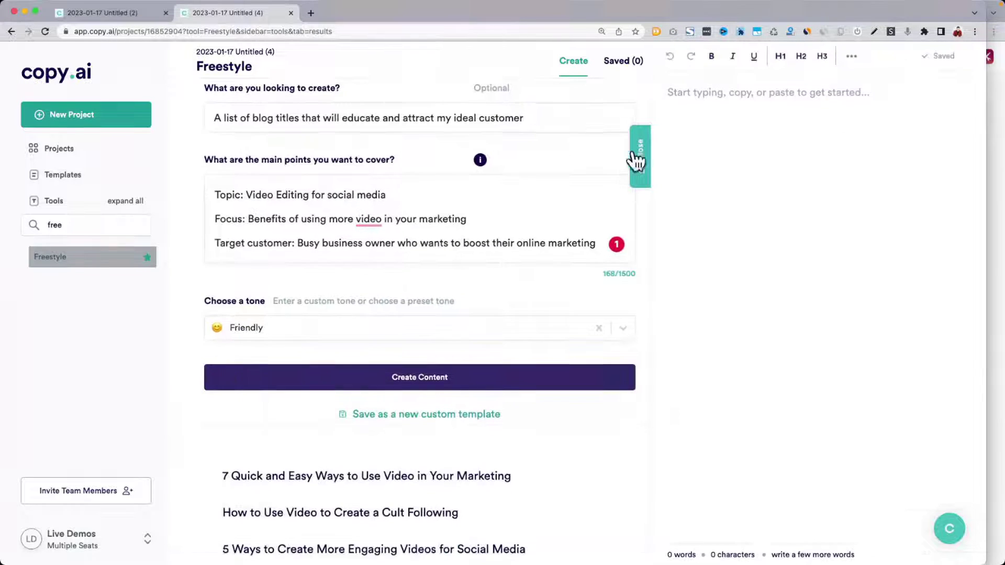
Close the editor pane and review the new sets of video marketing blog titles, marking the titles of interest.
click(640, 155)
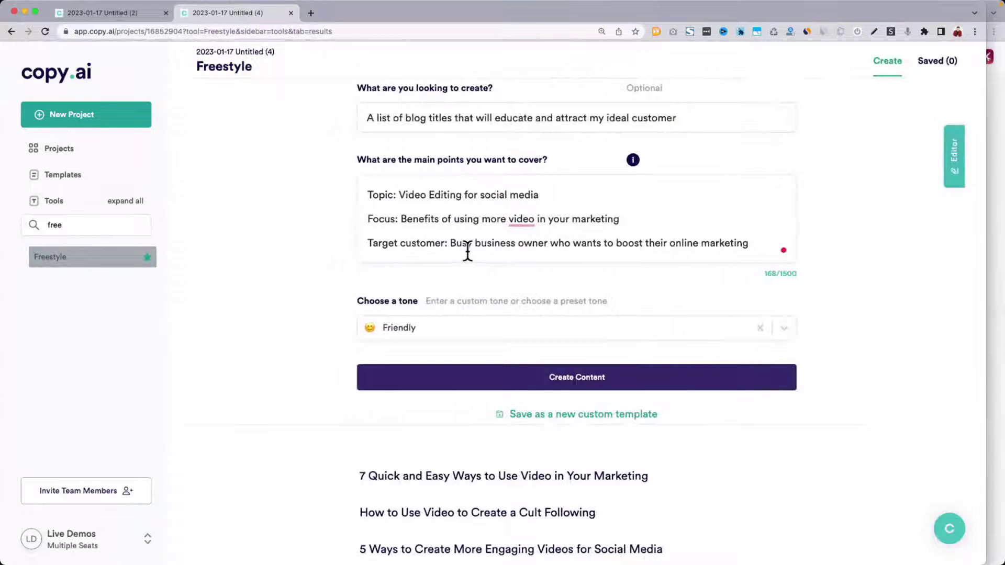
scroll(468, 252, down, 5)
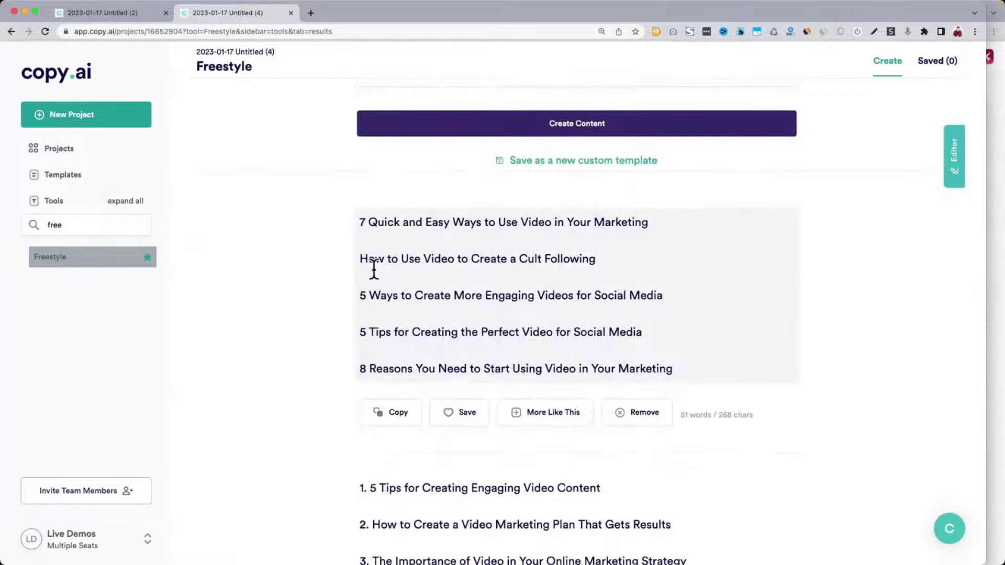
drag(468, 299, 670, 297)
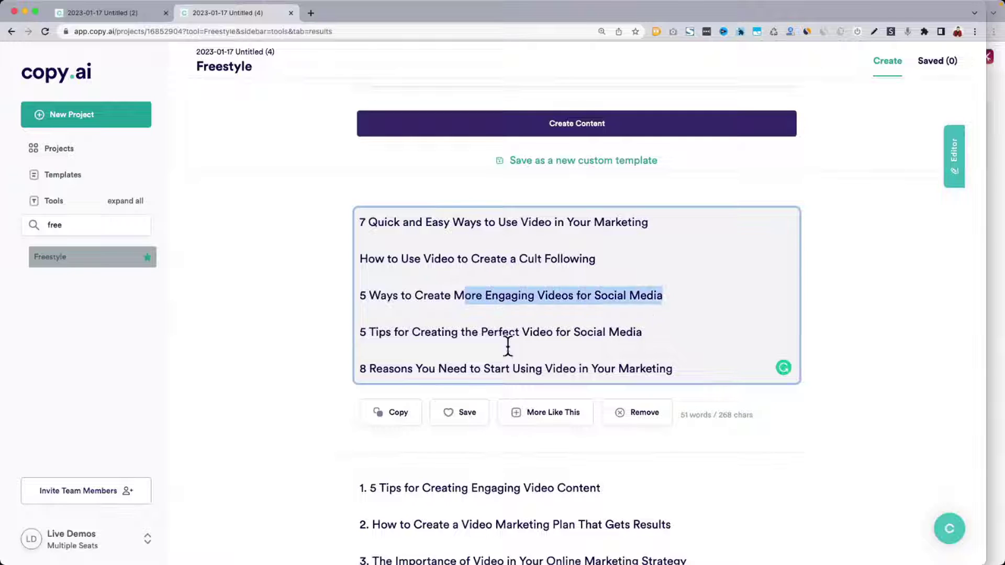
drag(397, 331, 620, 338)
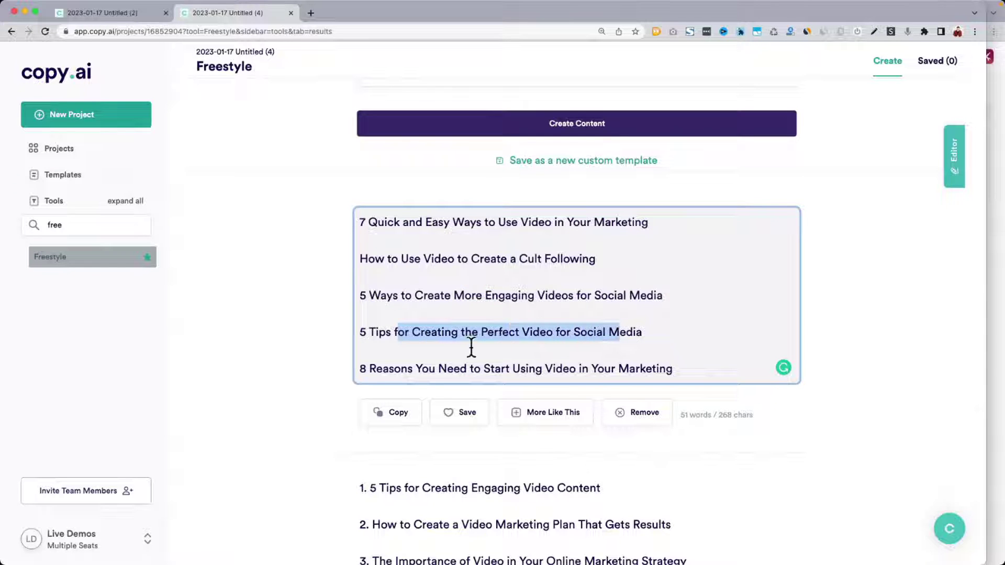
drag(369, 367, 347, 224)
scroll(347, 224, down, 5)
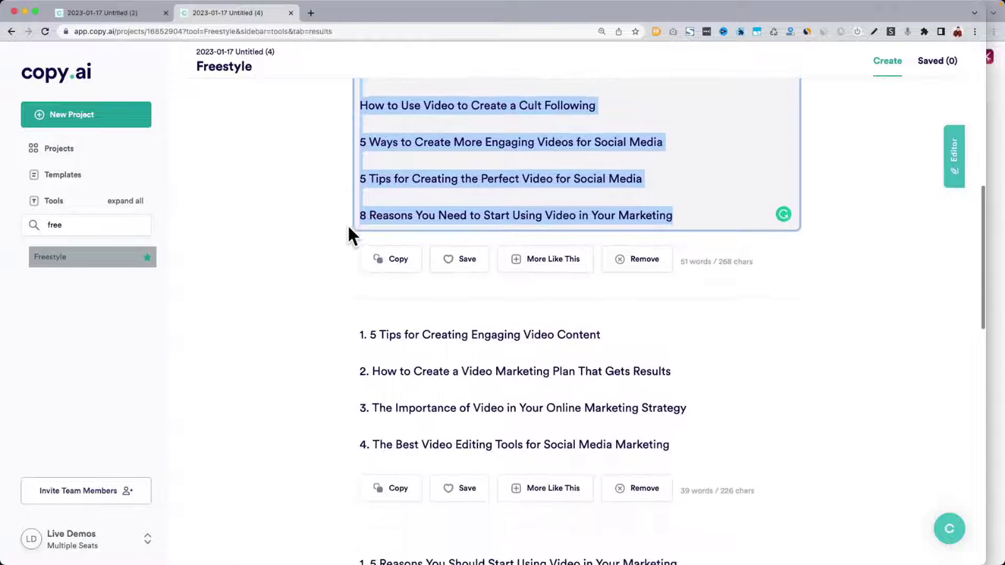
scroll(347, 224, down, 2)
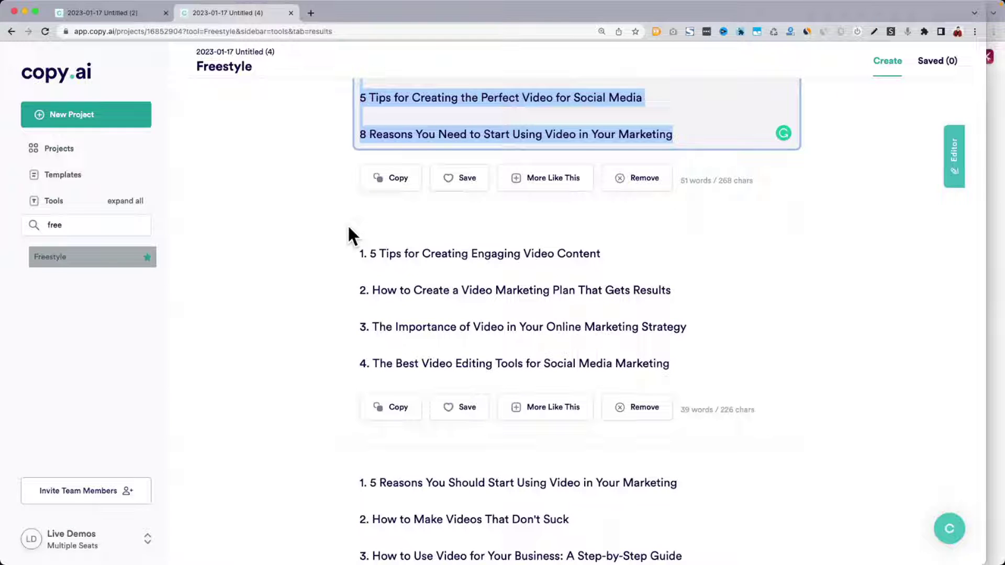
drag(381, 290, 700, 290)
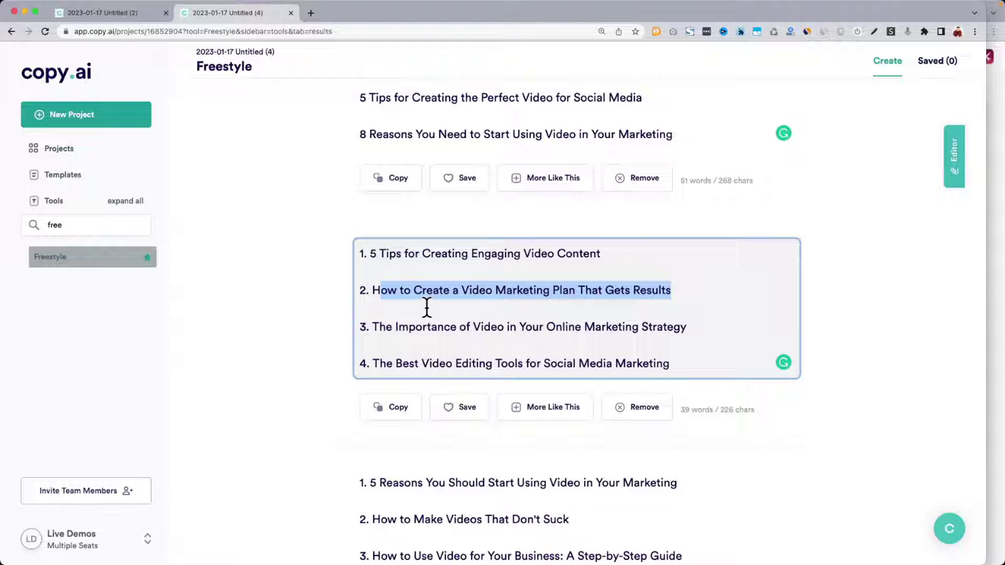
Reopen the editor pane and add "Blog ideas:" as a level 1 heading with a new line below it.
click(954, 156)
click(801, 188)
text(Blog)
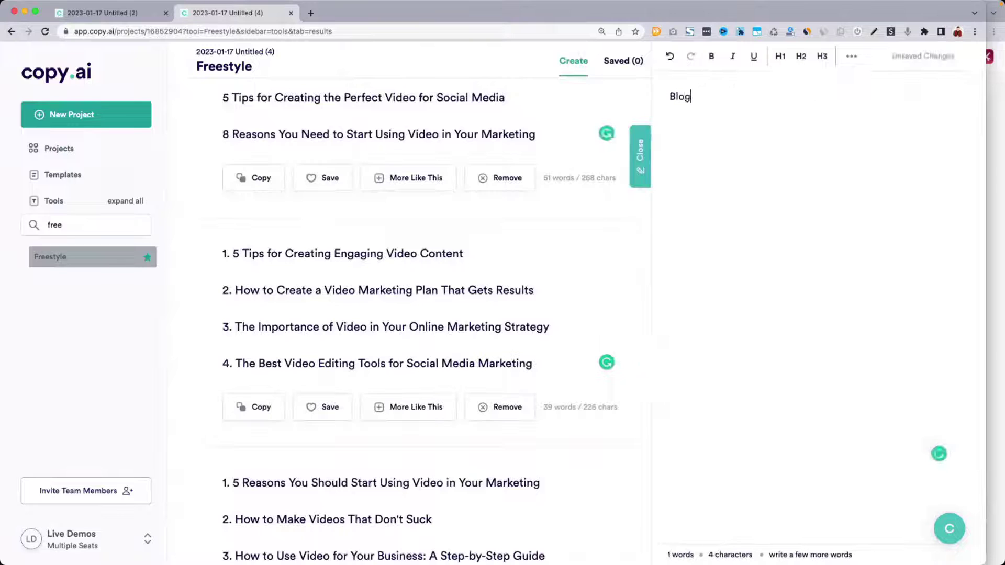
text( ideas:)
key(super+alt+1)
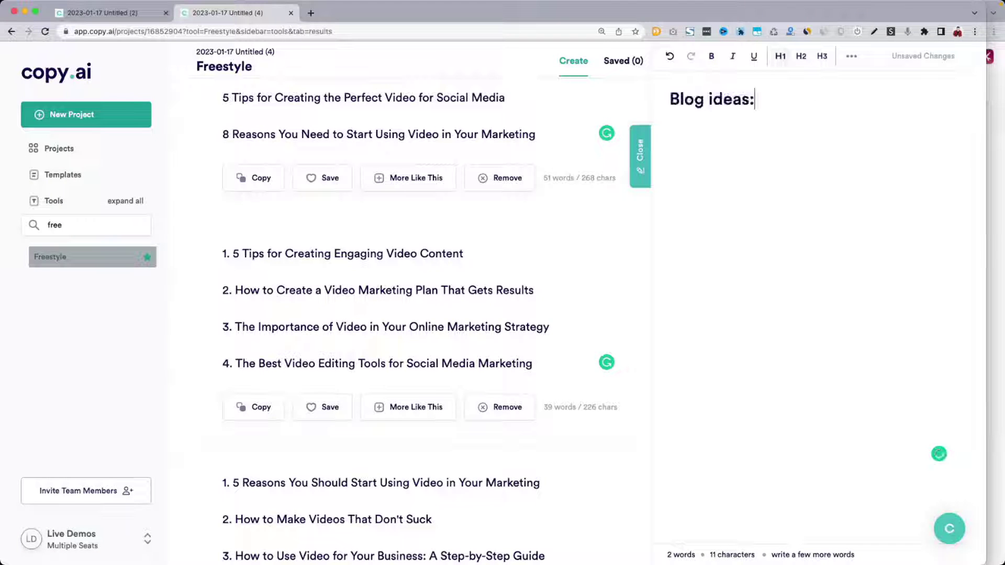
key(Return)
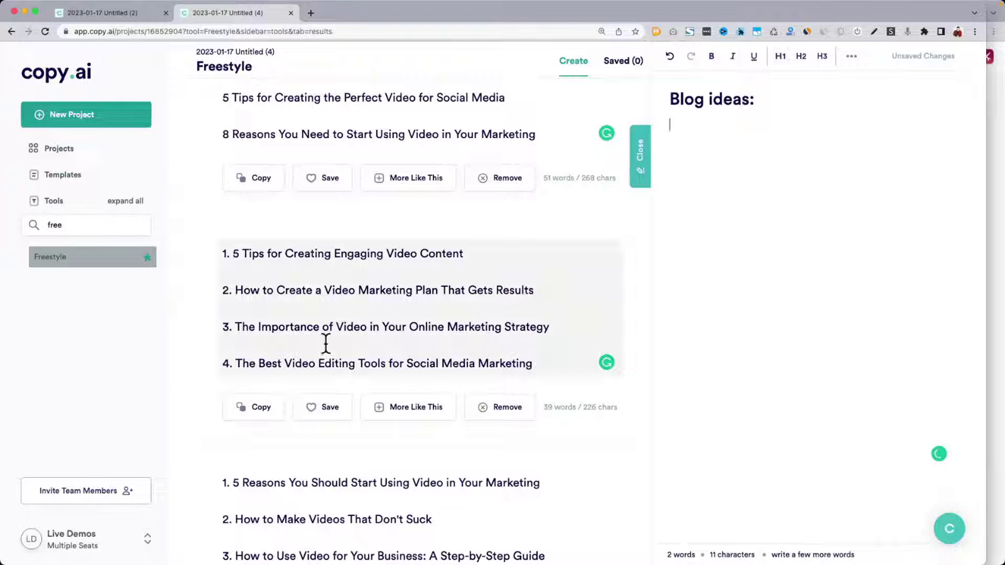
Save the result set starting with "5 Tips for Creating Engaging Video Content" and copy it into the editor under the Blog ideas heading.
click(328, 410)
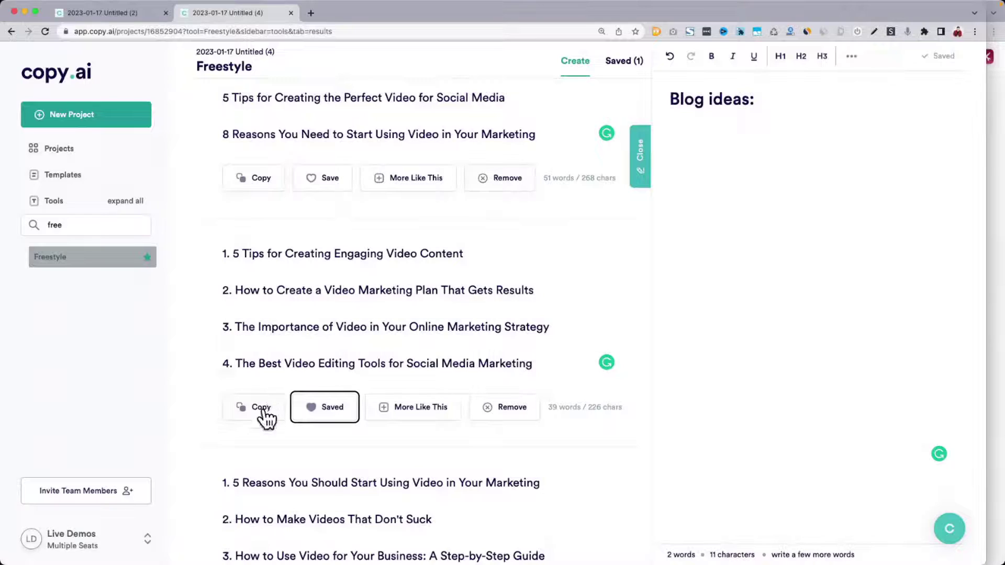
click(263, 411)
click(661, 309)
key(ctrl+v)
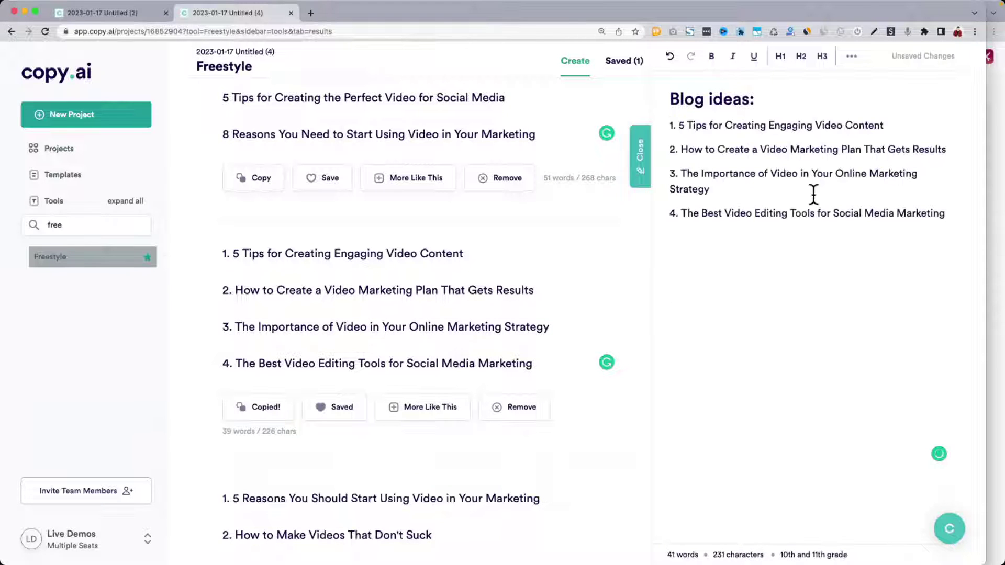
Copy the result set starting with "5 Reasons You Should Start Using Video in Your Marketing" to the end of the editor's list.
scroll(323, 425, down, 2)
scroll(323, 425, down, 2)
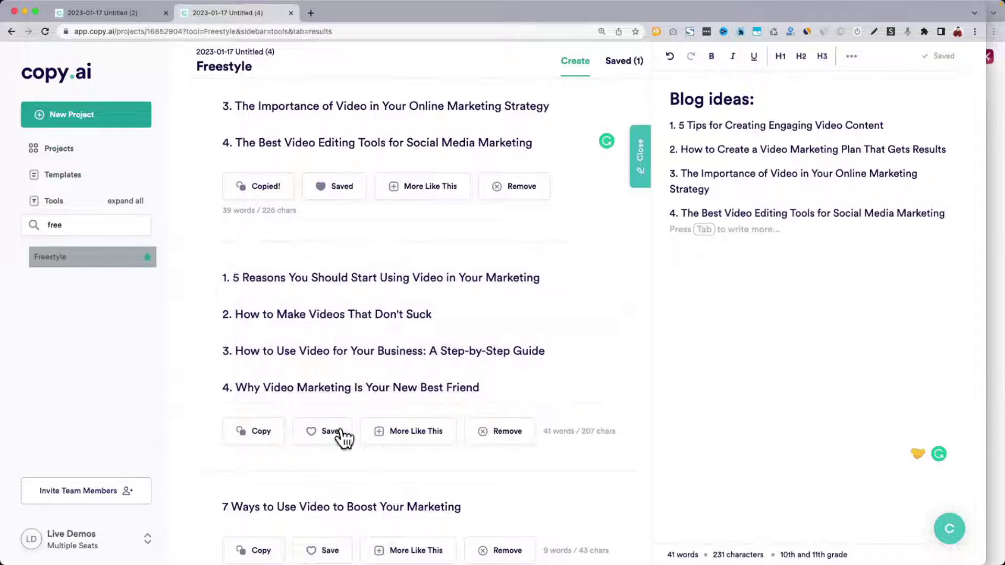
click(256, 431)
click(770, 333)
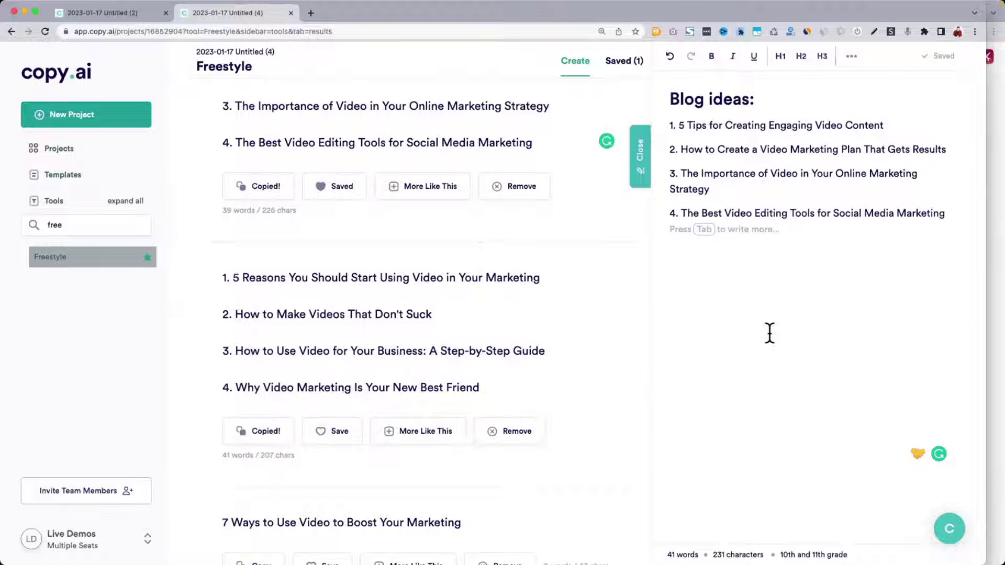
key(cmd+v)
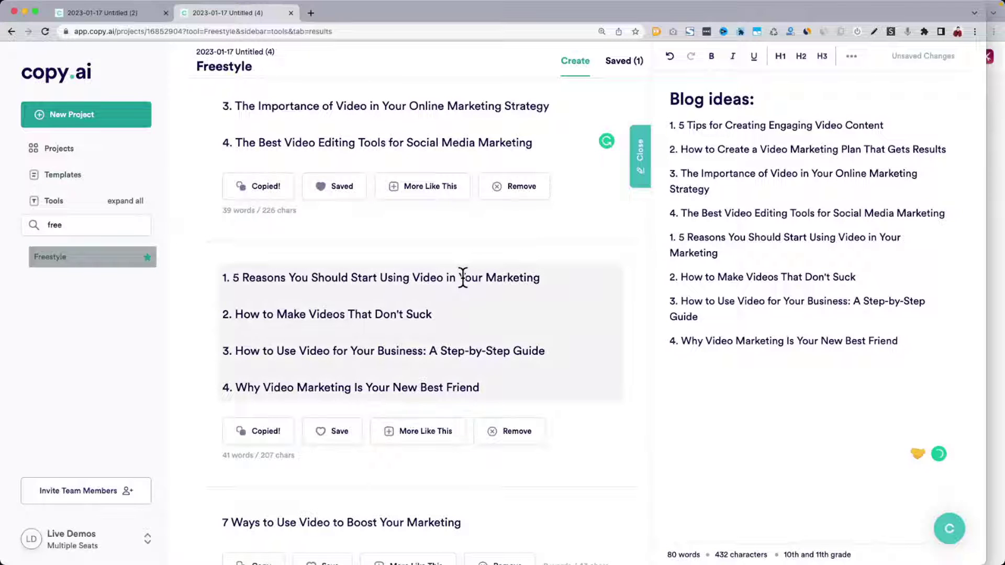
Replace the topic in the Freestyle main points with "Health and wellness".
scroll(462, 277, up, 10)
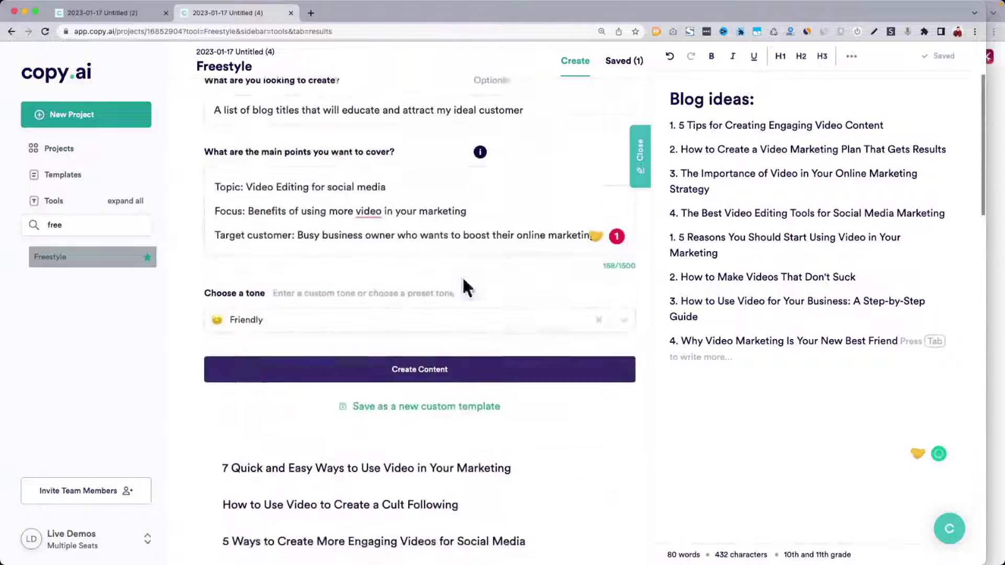
click(245, 205)
key(shift+End)
text(Heal)
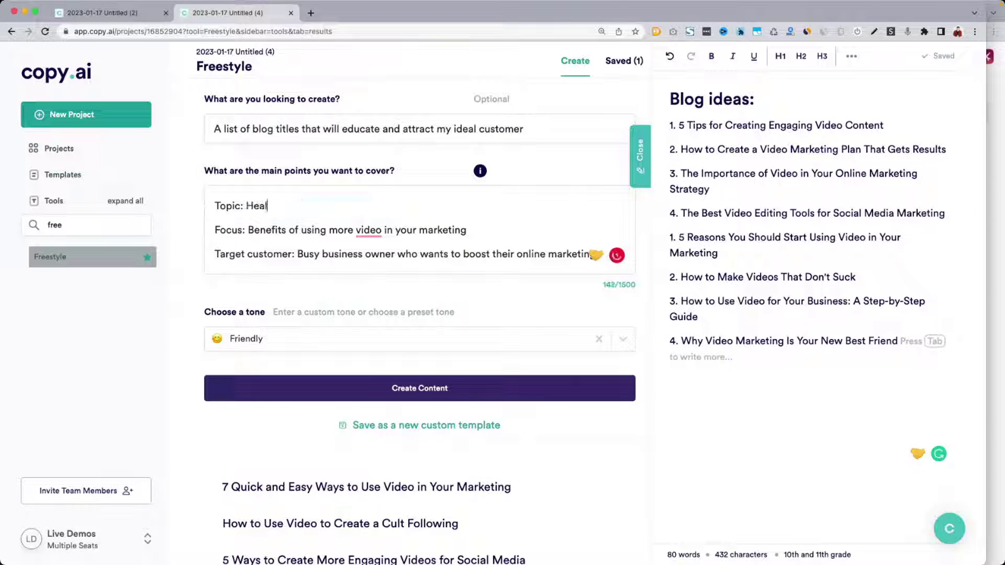
text(th and wellness)
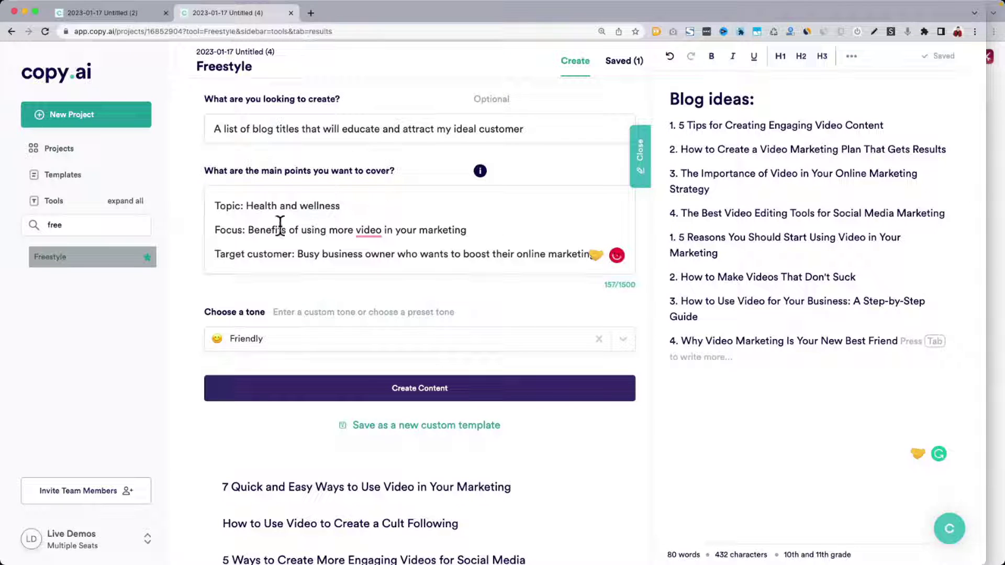
Delete the whole Focus line from the main points.
click(244, 229)
key(shift+End)
key(Home)
key(shift+End)
key(BackSpace)
key(BackSpace)
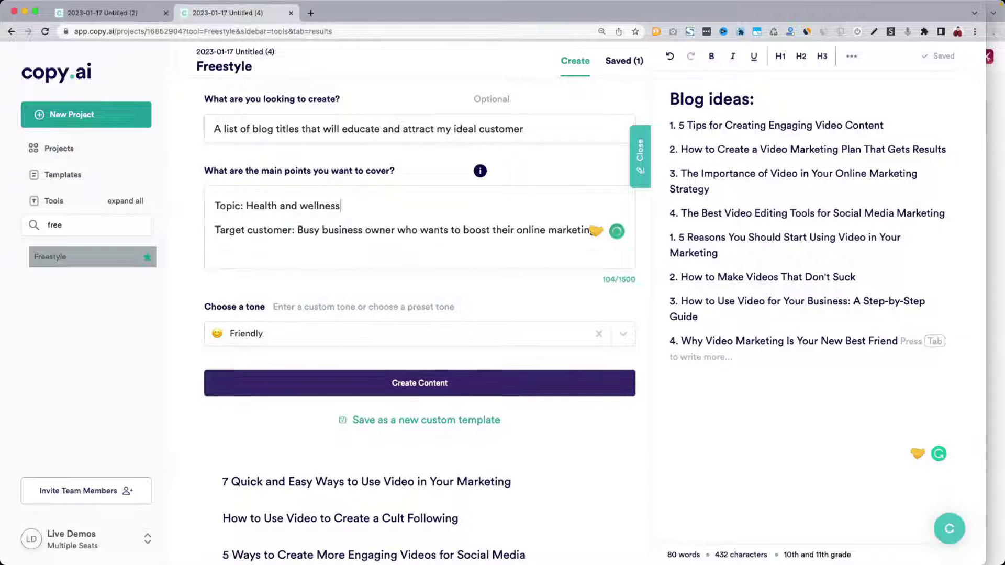
Set the target customer to "Parents who are feeling tired and want to start eating healthier but don't have time to cook at home" and generate content.
click(298, 229)
key(shift+End)
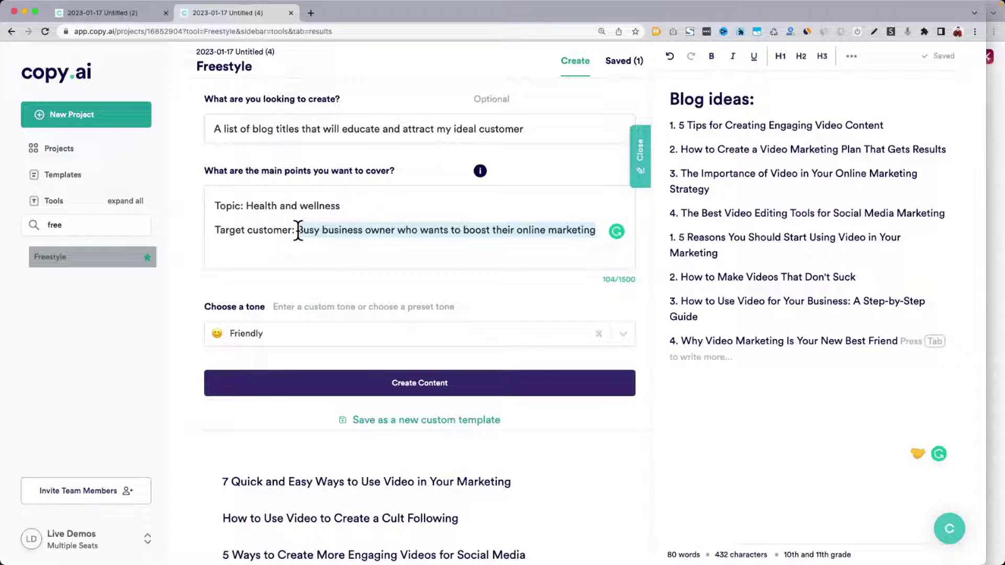
key(BackSpace)
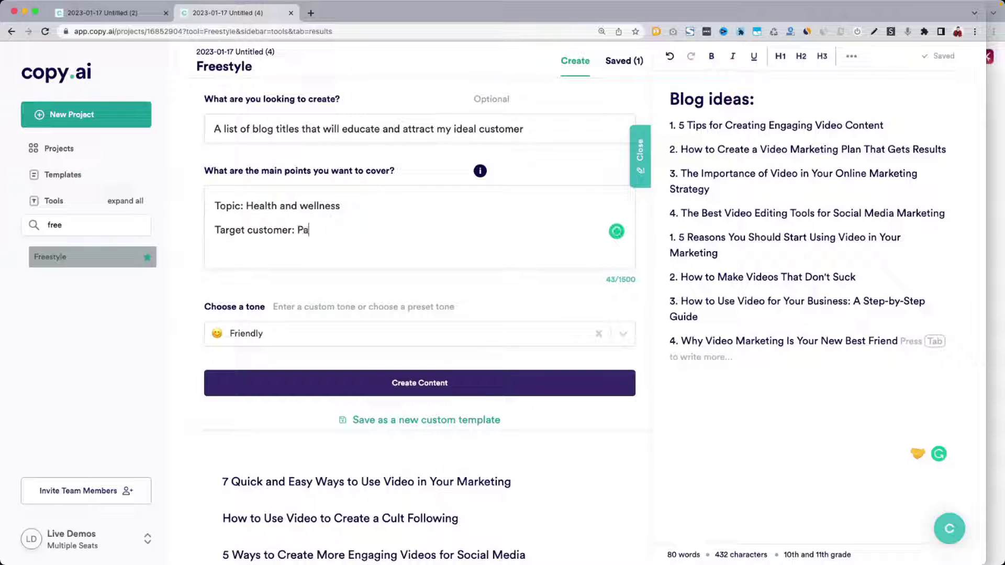
text(s who are feel)
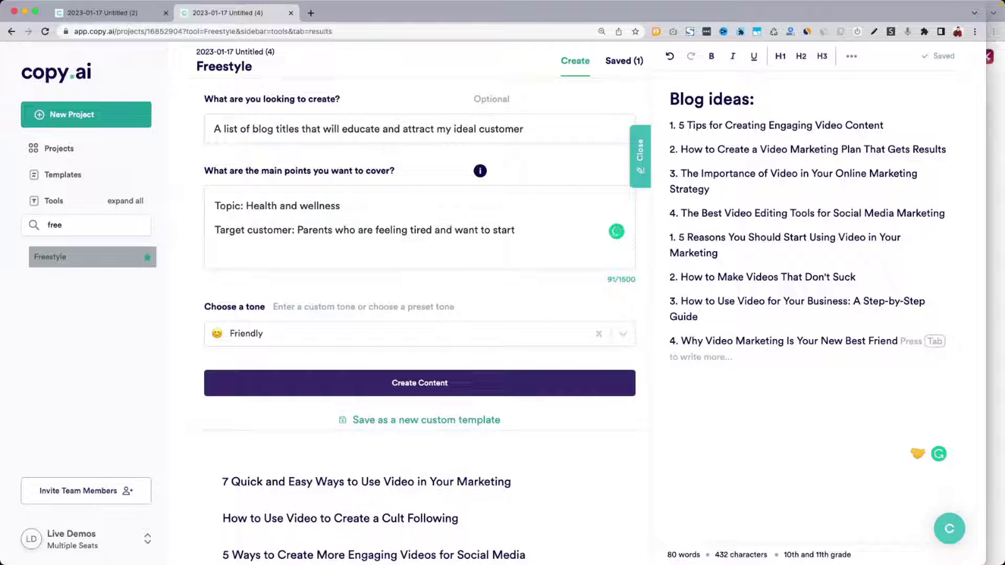
text(ing healthier)
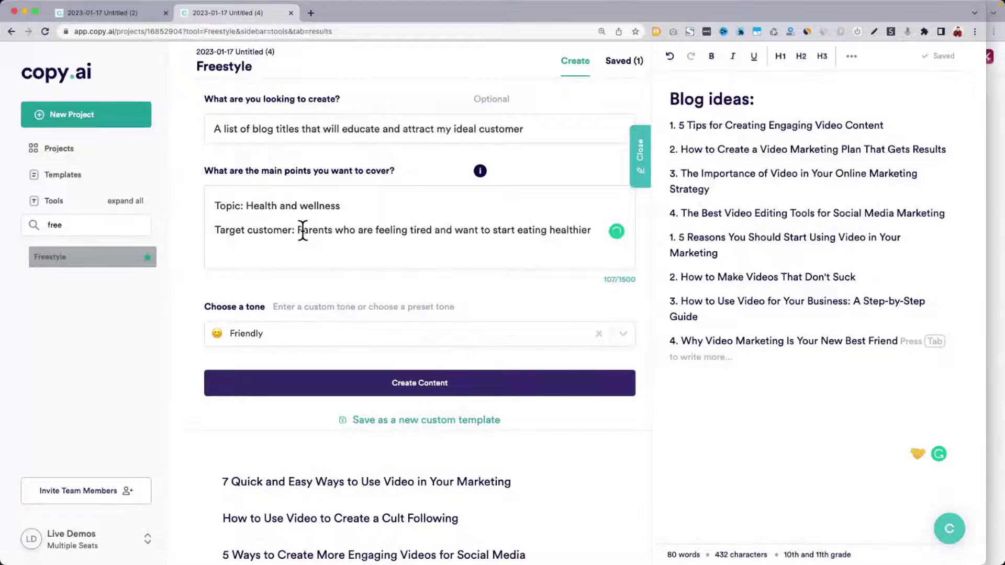
click(550, 231)
text(but don't )
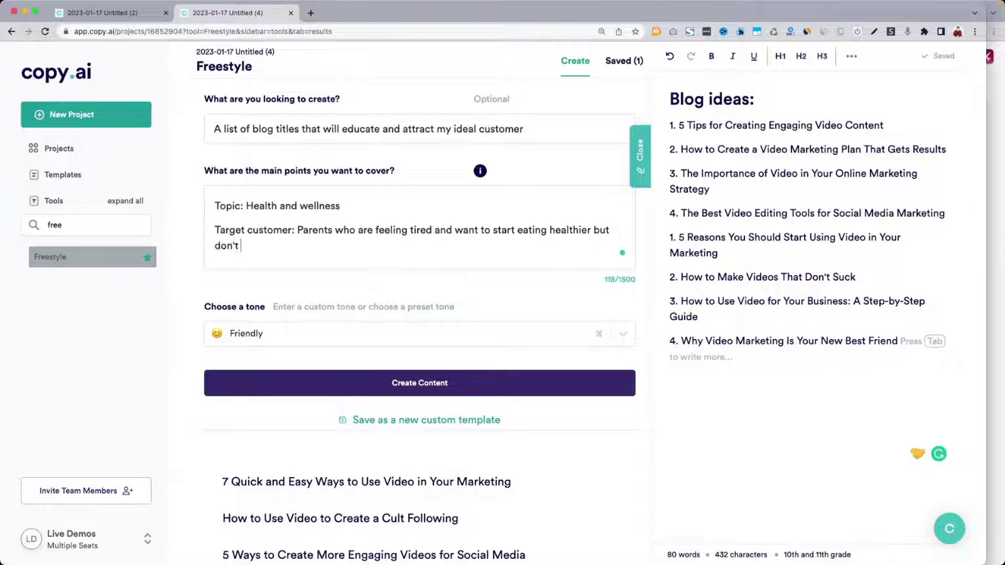
text(have time to cook at home)
click(452, 382)
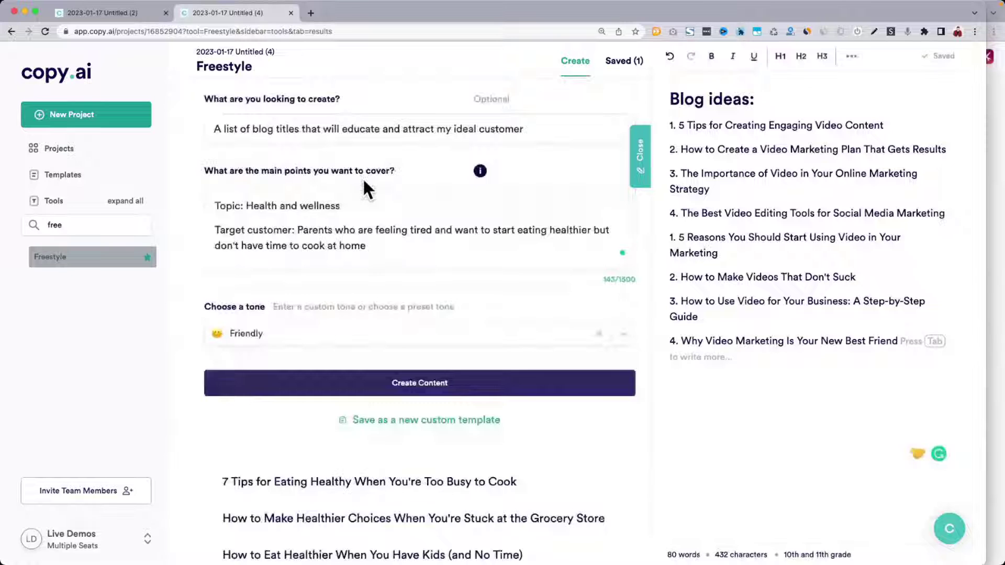
Read through the first generated set of healthy-eating blog titles, starting with "7 Tips for Eating Healthy When You're Too Busy to Cook".
scroll(362, 177, down, 5)
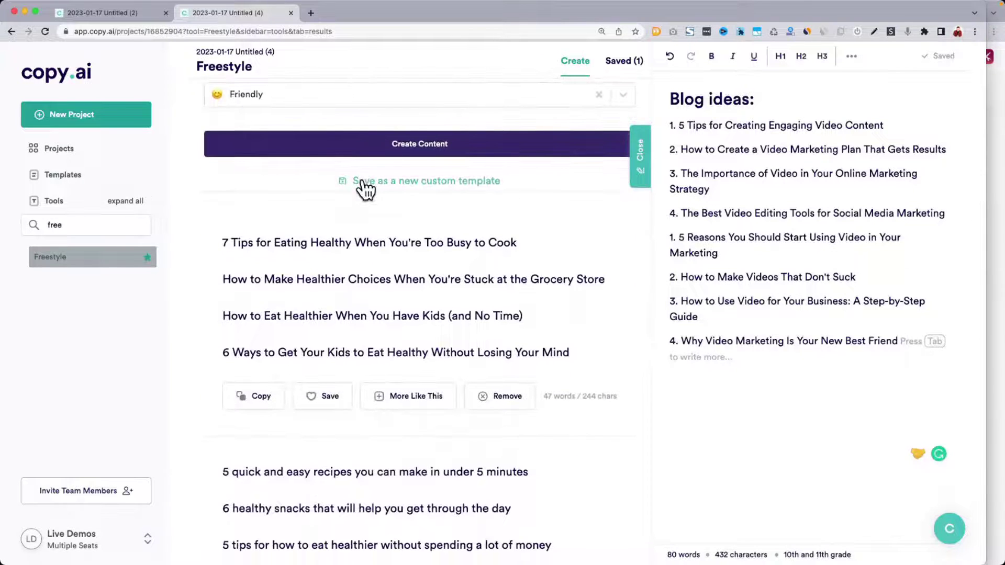
scroll(361, 183, down, 1)
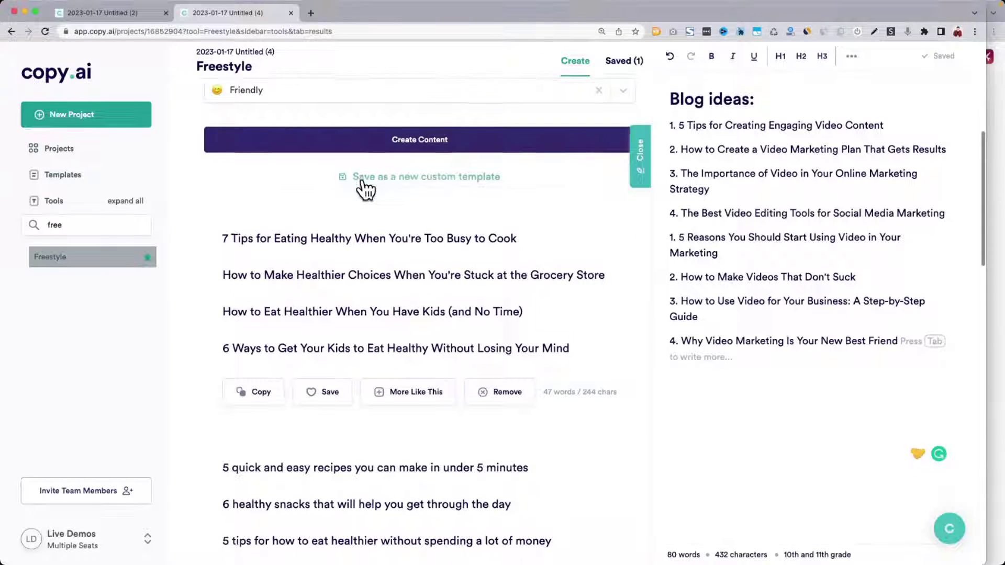
drag(244, 268, 474, 268)
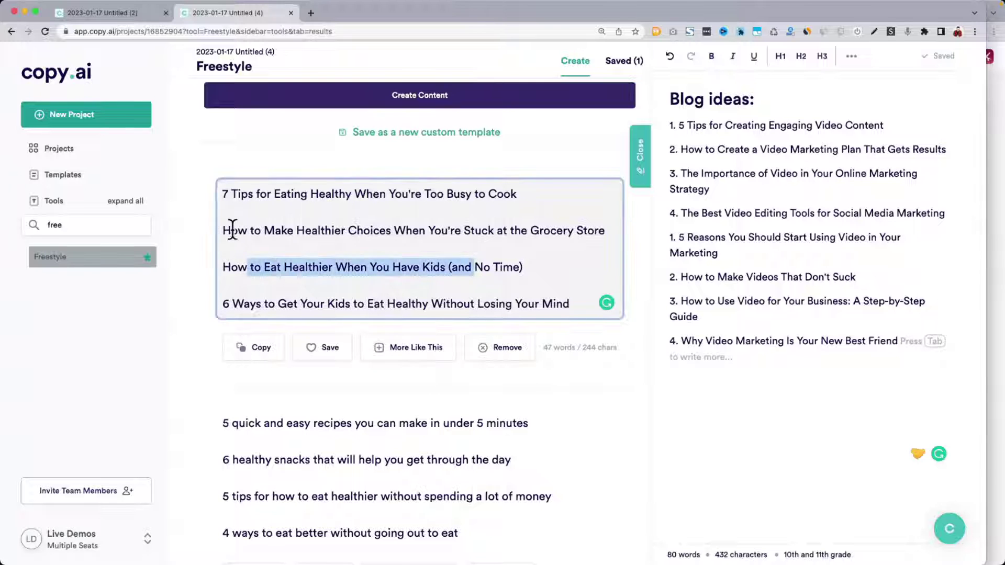
drag(225, 230, 580, 226)
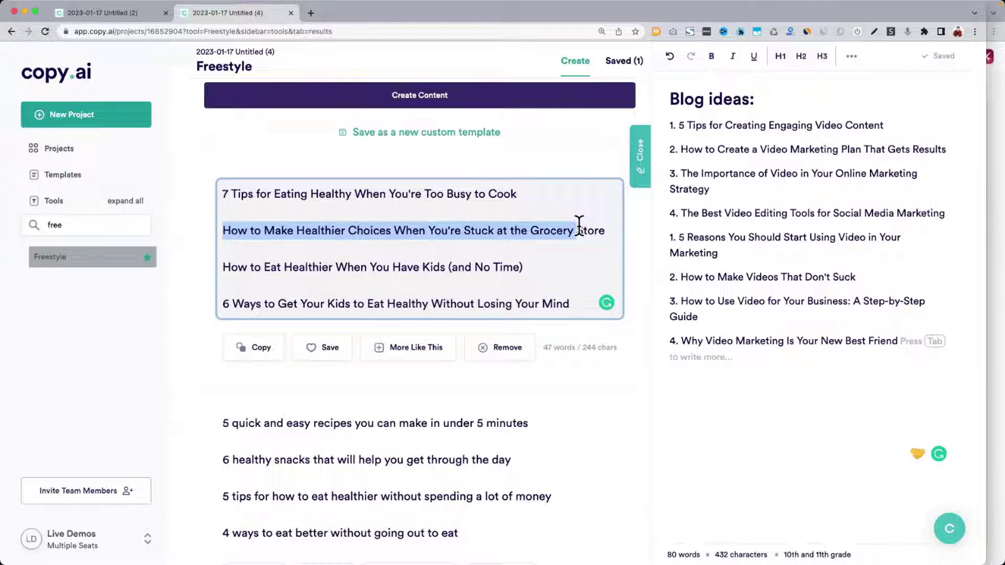
triple_click(579, 226)
click(579, 226)
scroll(375, 309, down, 2)
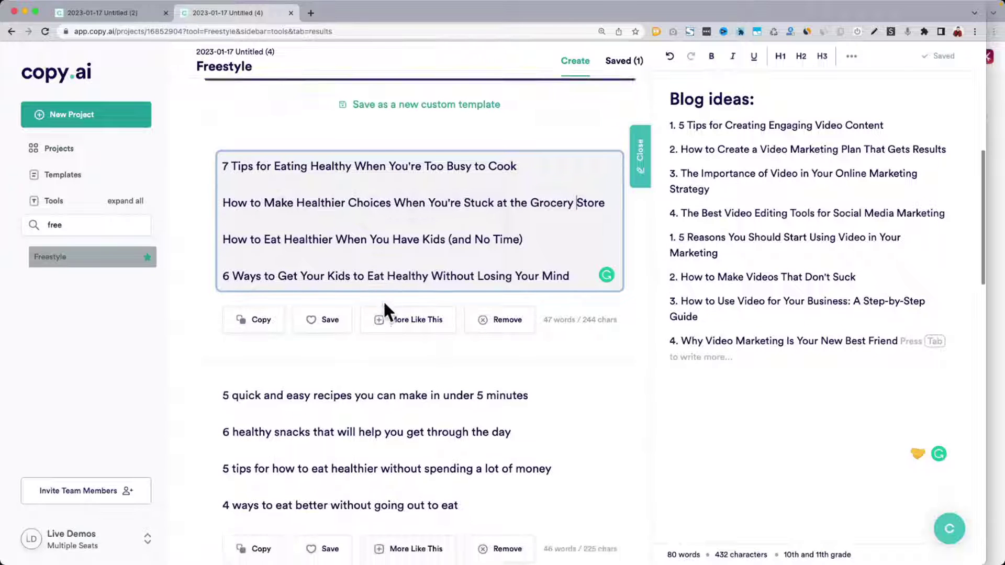
drag(256, 244, 450, 244)
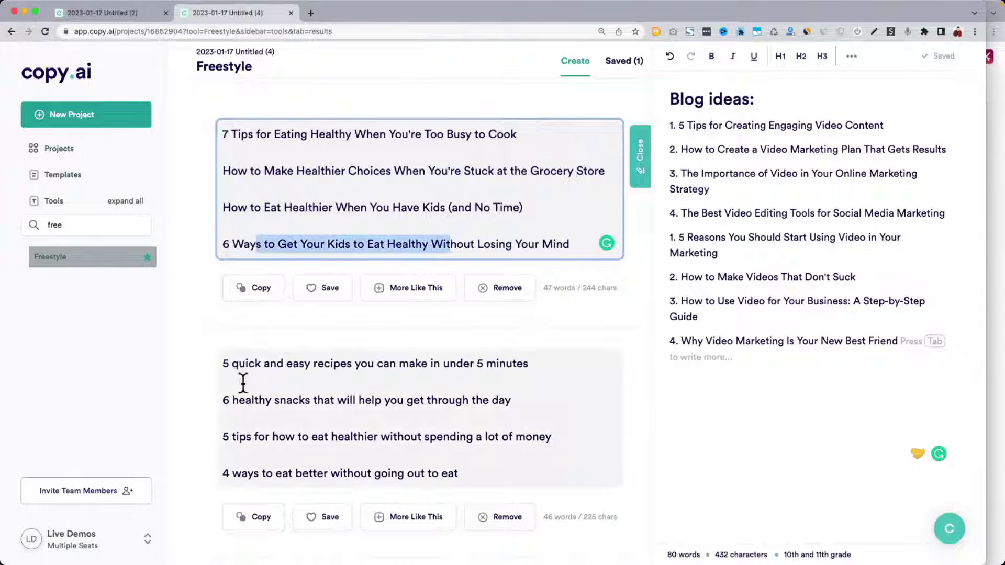
Read through the result sets starting with "5 quick and easy recipes you can make in under 5 minutes" and "Can't Cook, Won't Cook".
drag(227, 403, 561, 406)
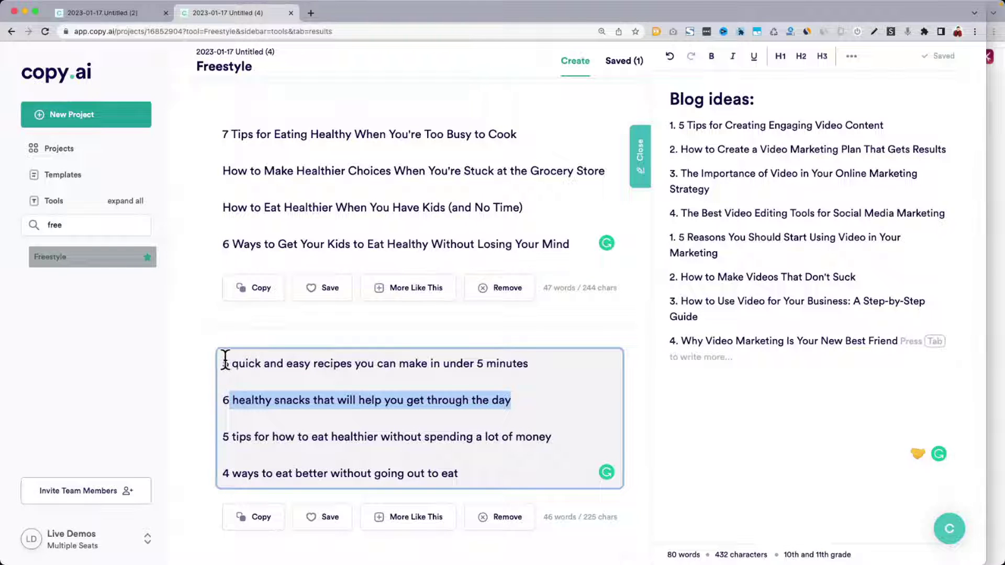
drag(225, 360, 566, 366)
scroll(549, 367, down, 2)
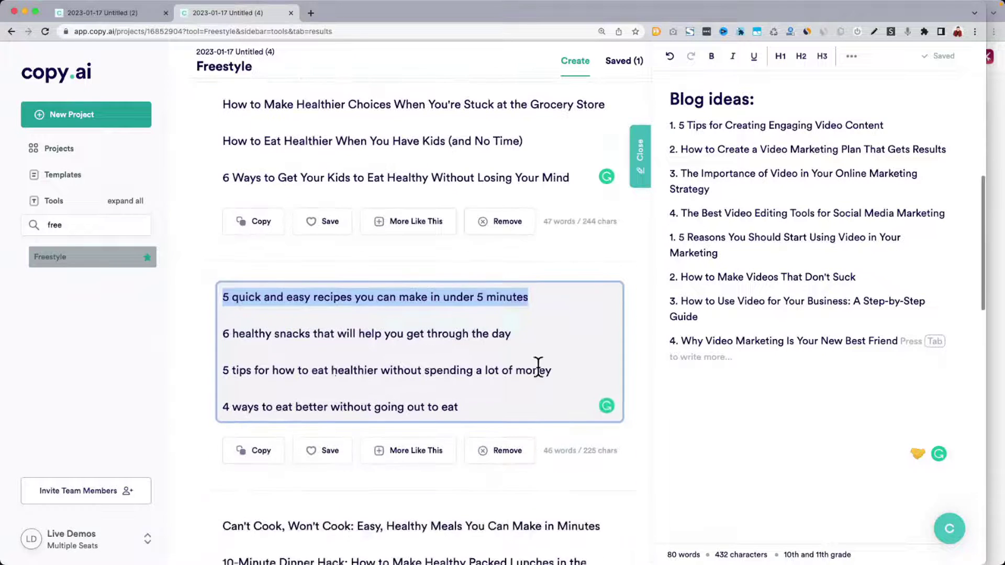
drag(256, 370, 408, 372)
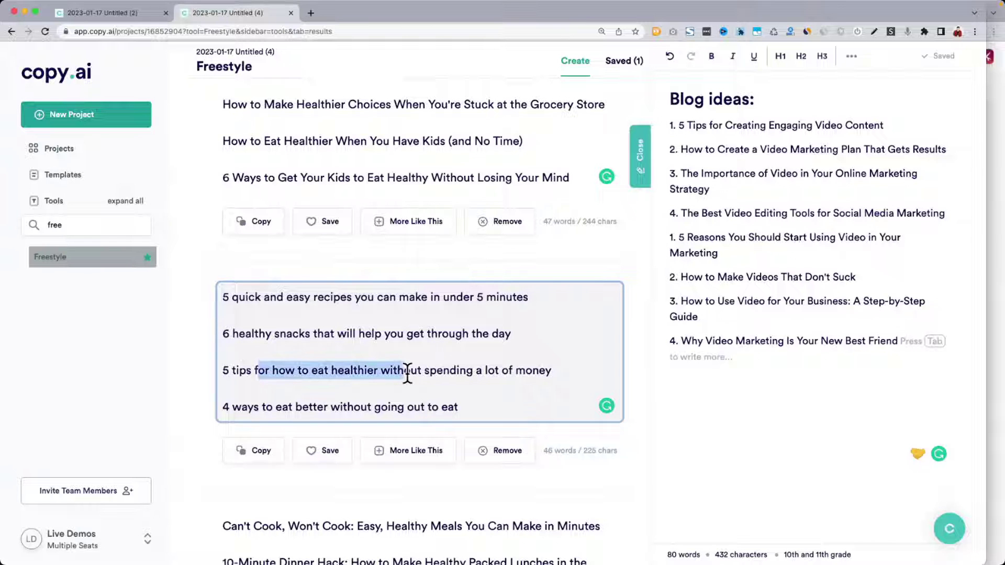
drag(232, 407, 412, 426)
scroll(413, 426, down, 5)
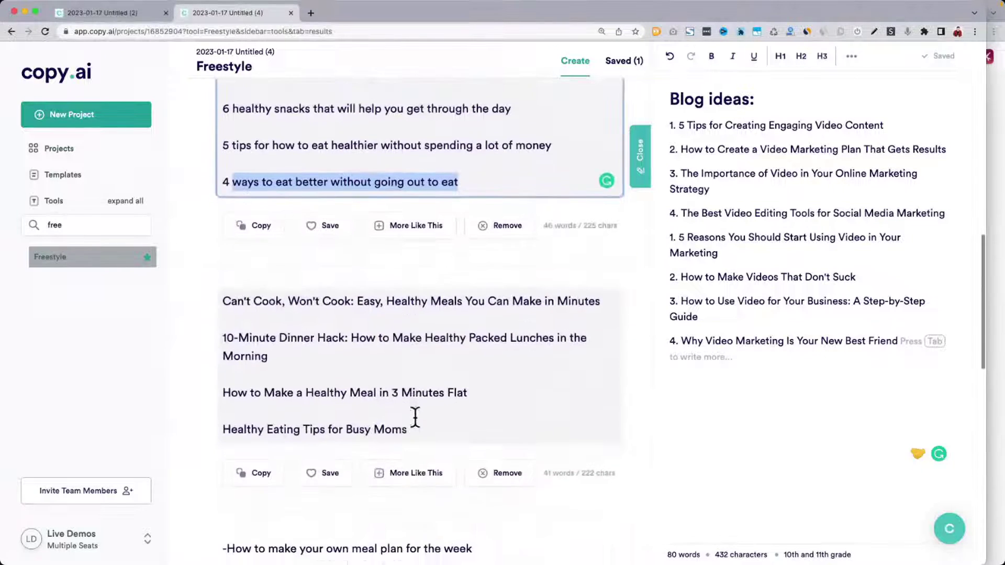
drag(220, 299, 488, 300)
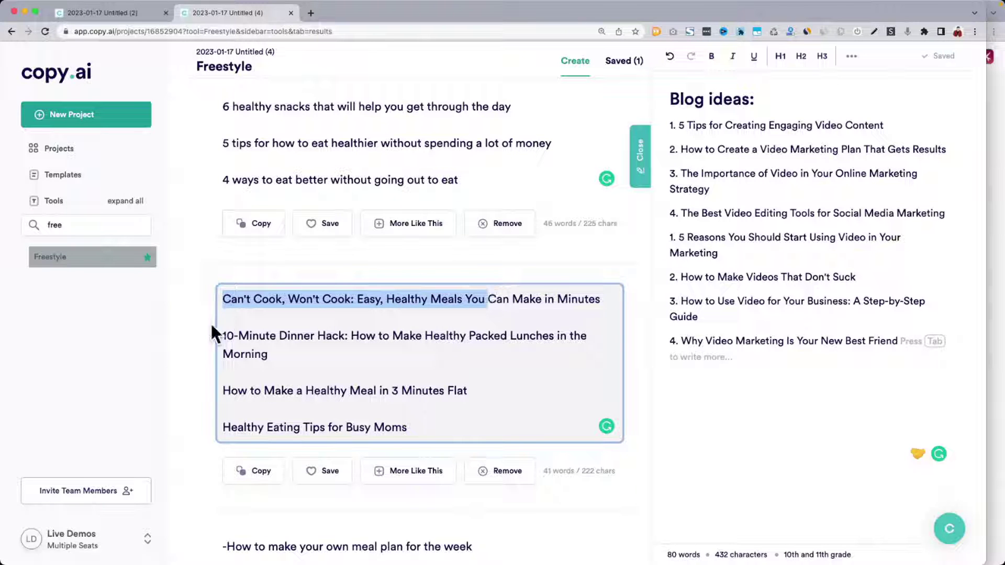
drag(222, 335, 433, 361)
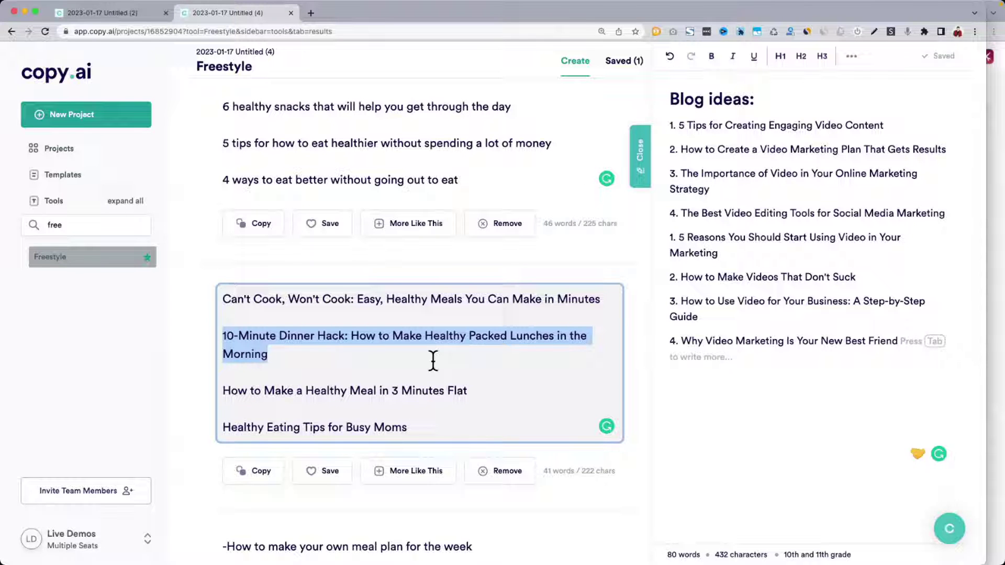
click(433, 360)
Change the Freestyle request to "A list of 7 blog titles that will educate and attract my ideal customer" and generate content.
scroll(294, 257, up, 10)
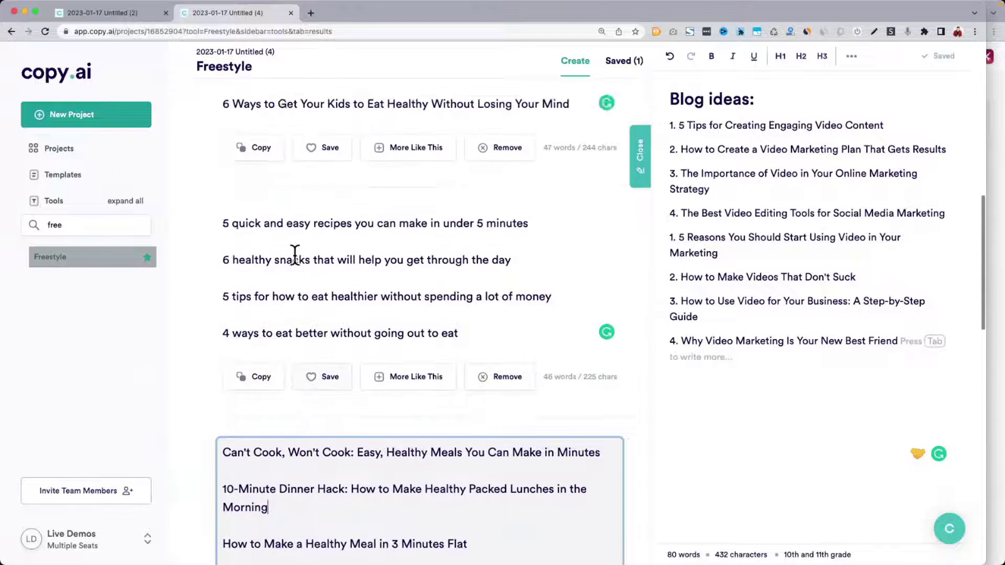
scroll(294, 253, up, 5)
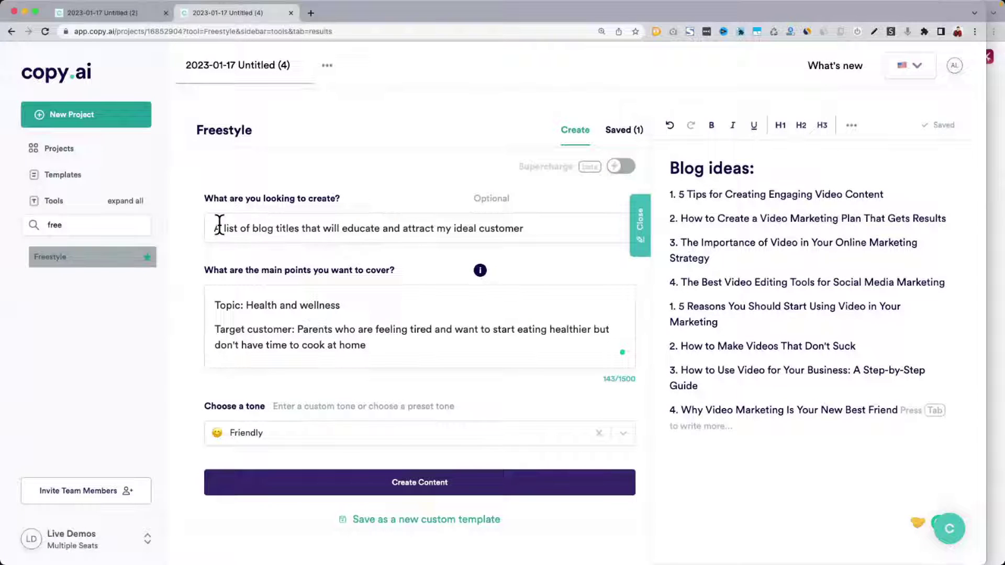
click(258, 228)
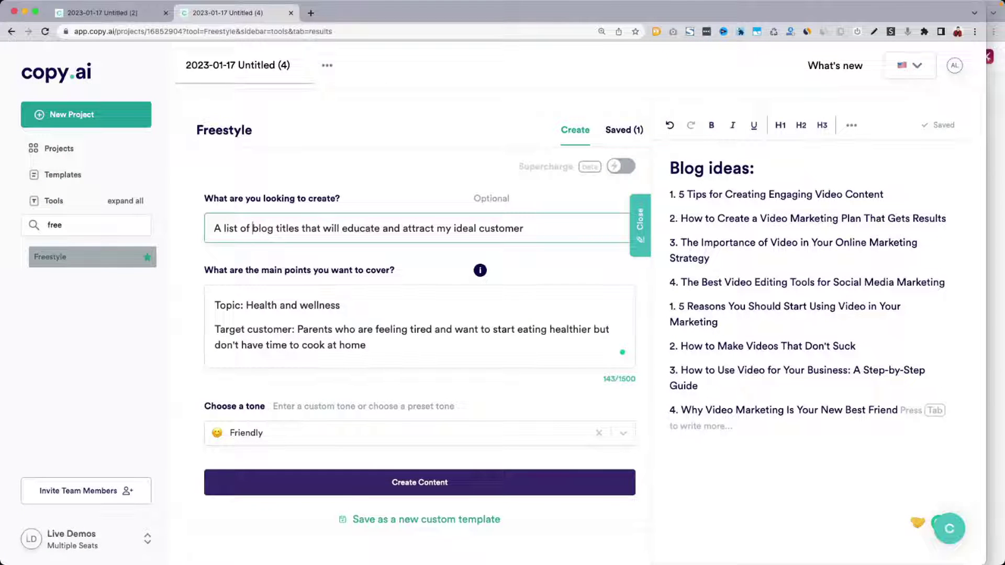
text(7)
click(354, 484)
scroll(353, 478, down, 4)
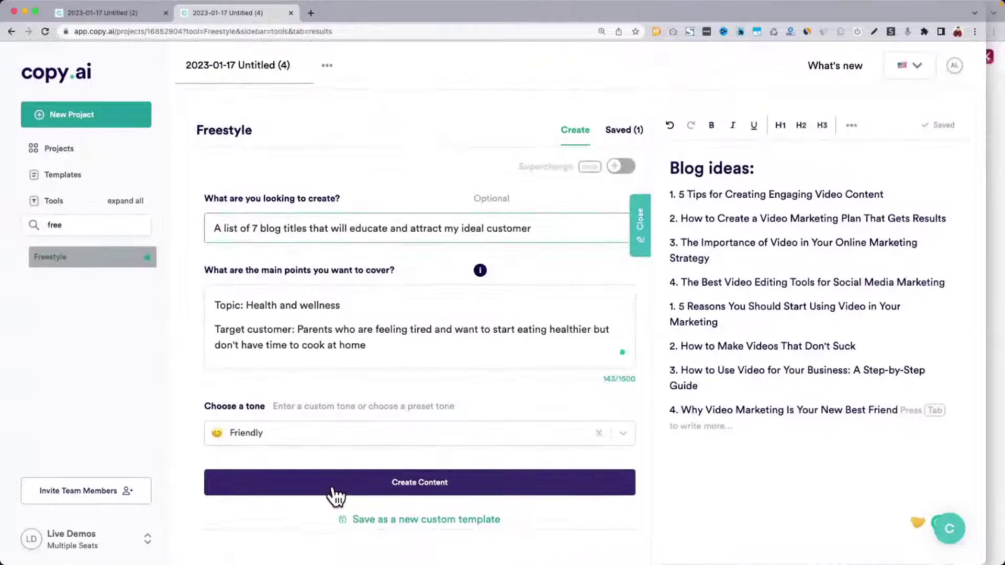
click(344, 484)
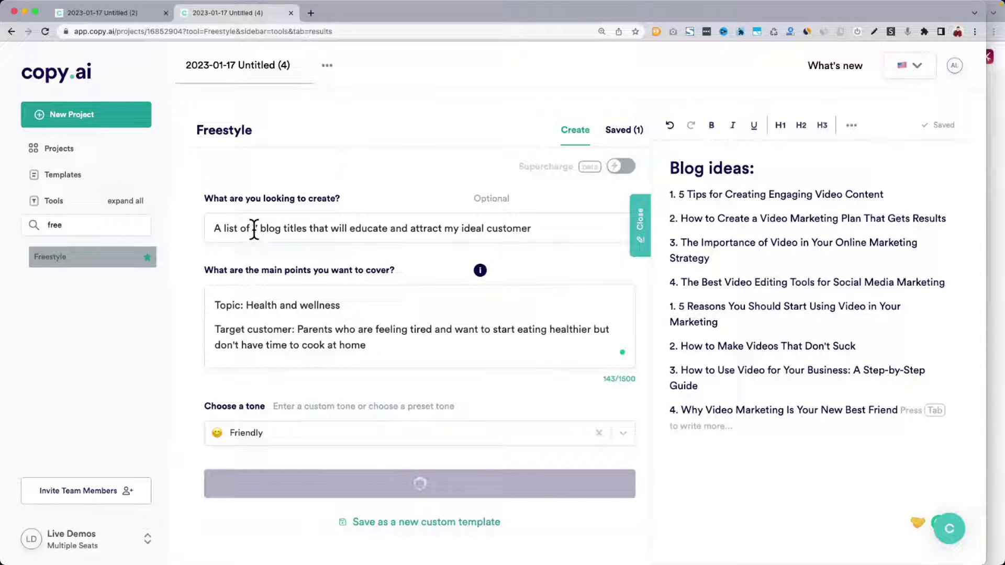
Review the numbered titles in the new result set headed "7 Blog Post Titles That Will Educate You and Attract Your Ideal Customer".
scroll(261, 240, down, 4)
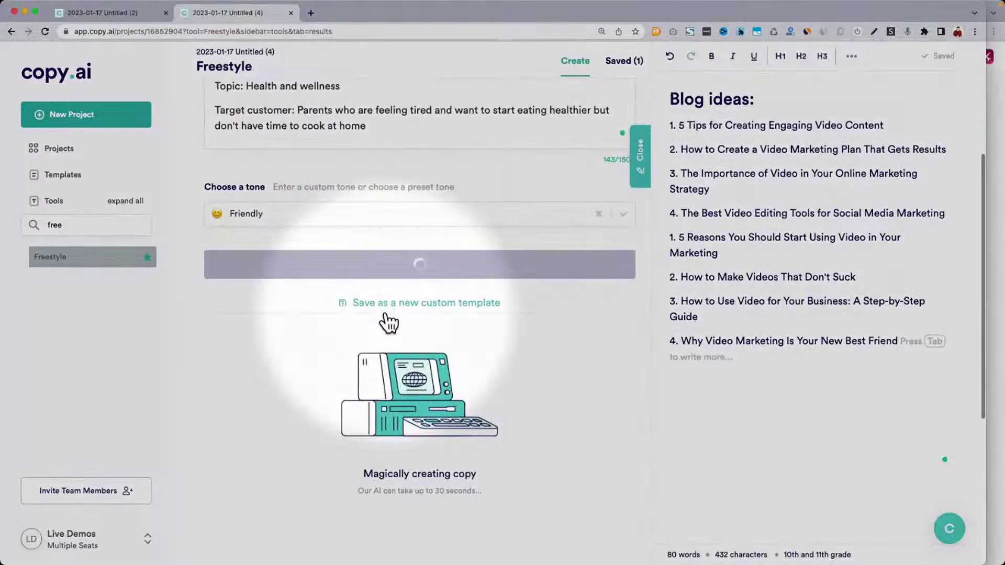
scroll(399, 330, down, 4)
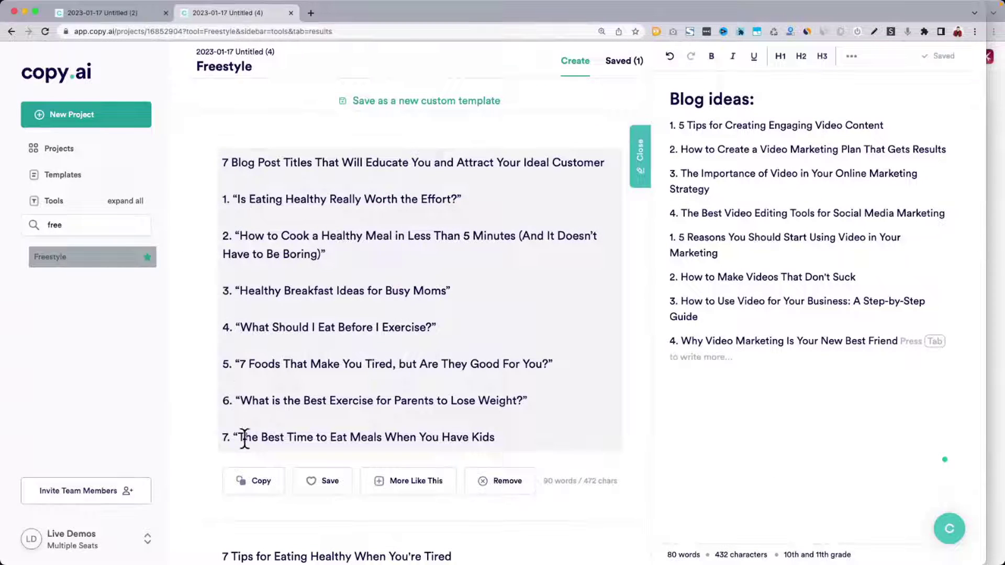
drag(242, 437, 403, 437)
drag(241, 400, 430, 402)
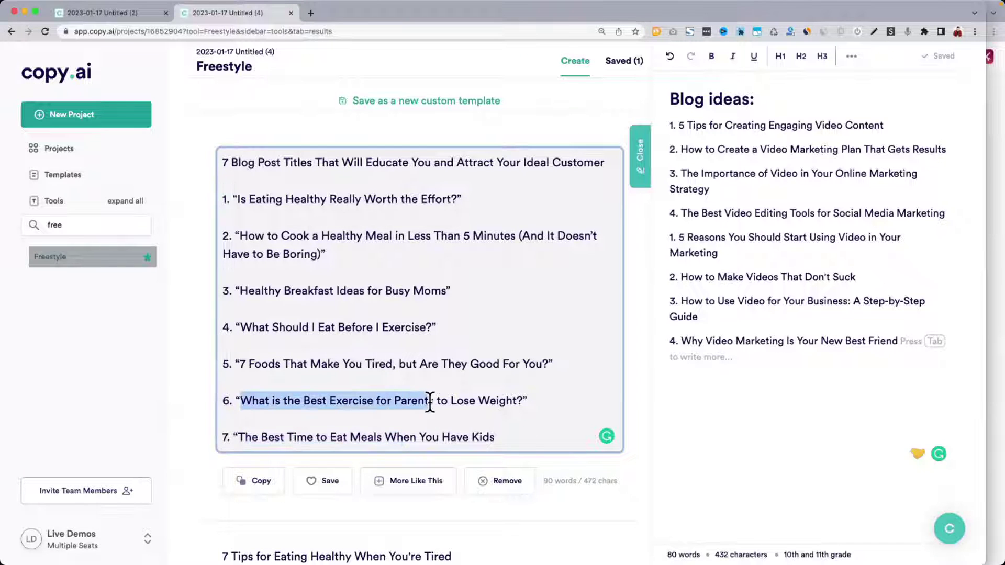
drag(249, 364, 347, 362)
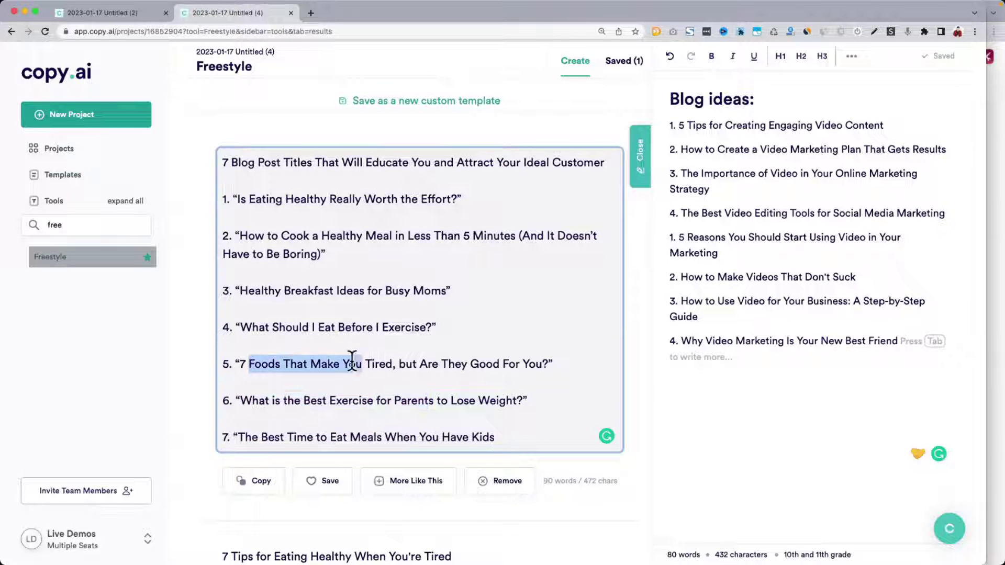
click(235, 327)
drag(236, 327, 434, 329)
drag(248, 290, 463, 286)
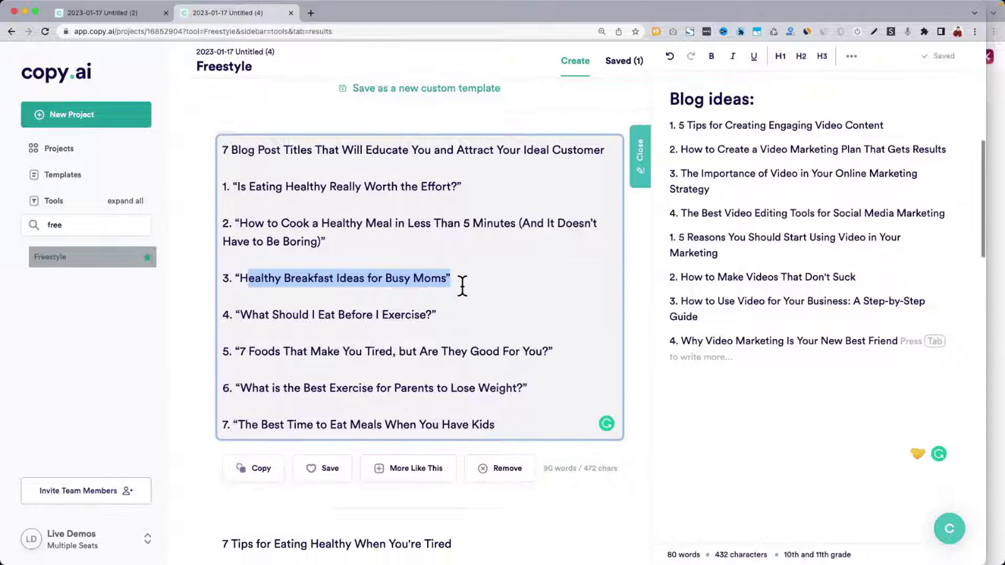
Copy the result set starting with "7 Tips for Eating Healthy When You're Tired" to the end of the editor's list, separated by a blank line.
scroll(462, 285, down, 7)
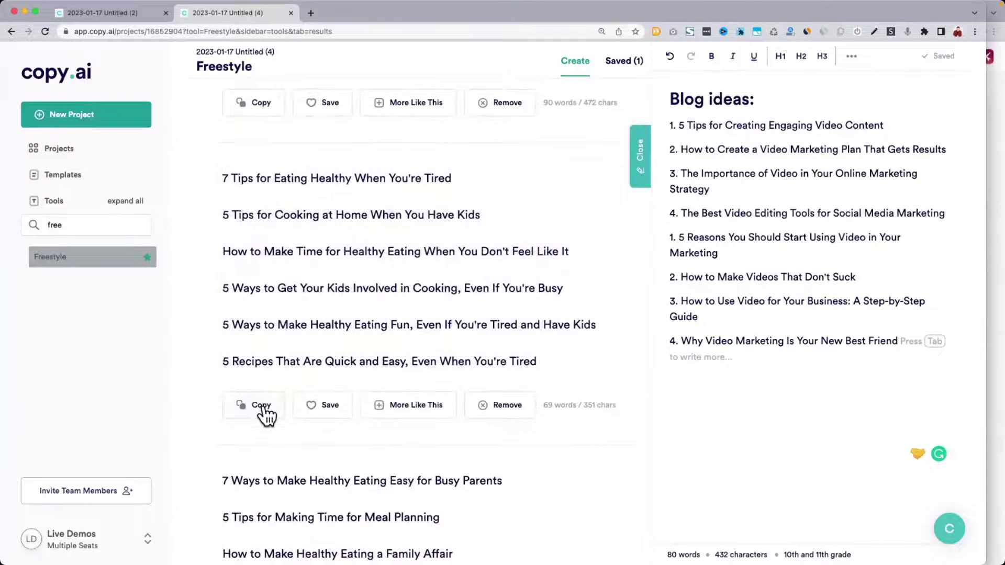
click(261, 406)
click(786, 426)
key(Return)
key(Return)
text(7 Tips for Eating Healthy When You're Tired 5 Tips for Cooking at Home When You Have Kids How to Make Time for Healthy Eating When You Don't Feel Like It 5 Ways to Get Your Kids Involved in Cooking, Even If You're Busy 5 Ways to Make Healthy Eating Fun, Even If You're Tired and Have Kids 5 Recipes That Are Quick and Easy, Even When You're Tired)
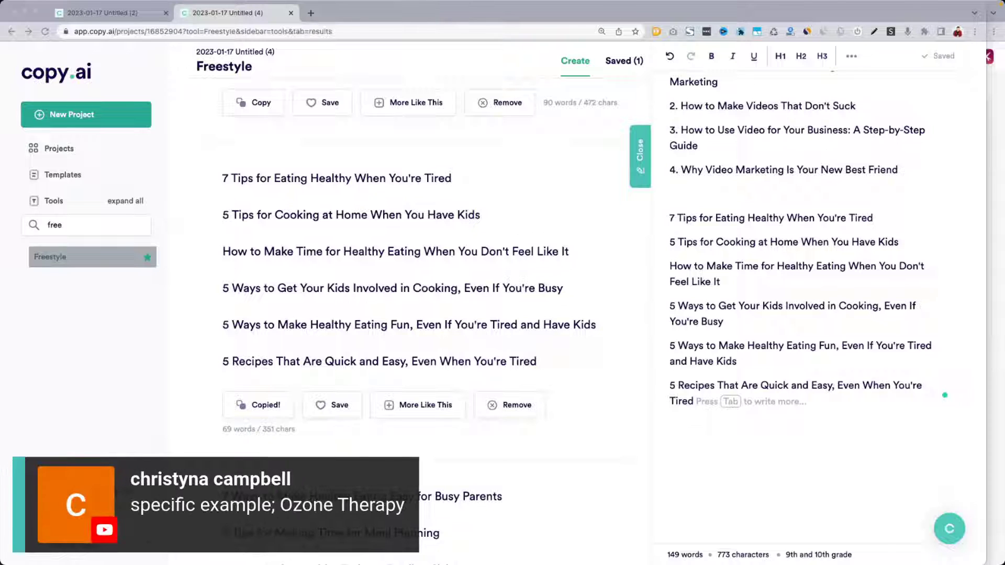
Replace the topic in the main points with "ozone therapy" and delete the Target customer line.
scroll(359, 313, up, 15)
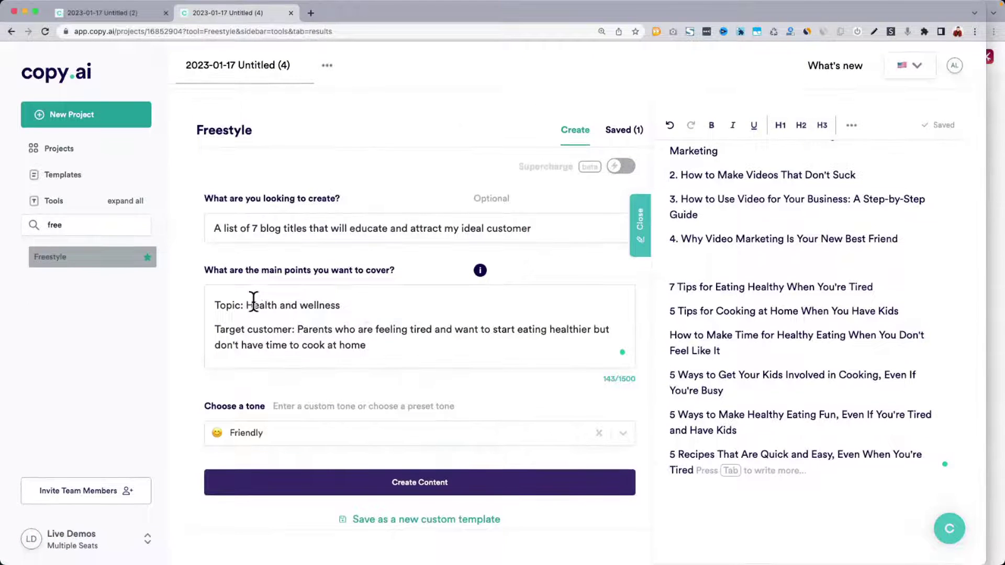
drag(246, 305, 340, 305)
text(z=)
key(BackSpace)
key(BackSpace)
text(ozone therapy)
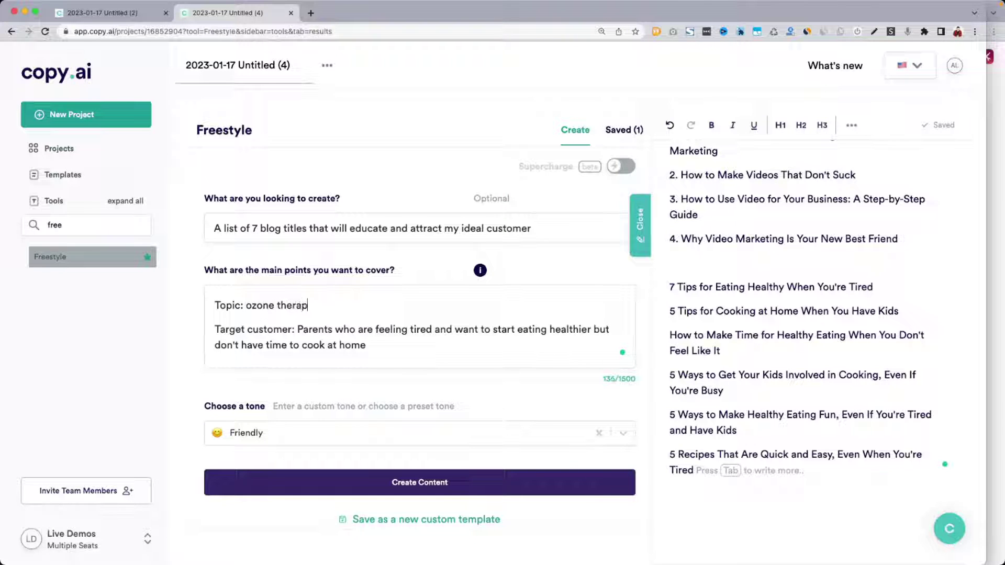
triple_click(266, 328)
key(BackSpace)
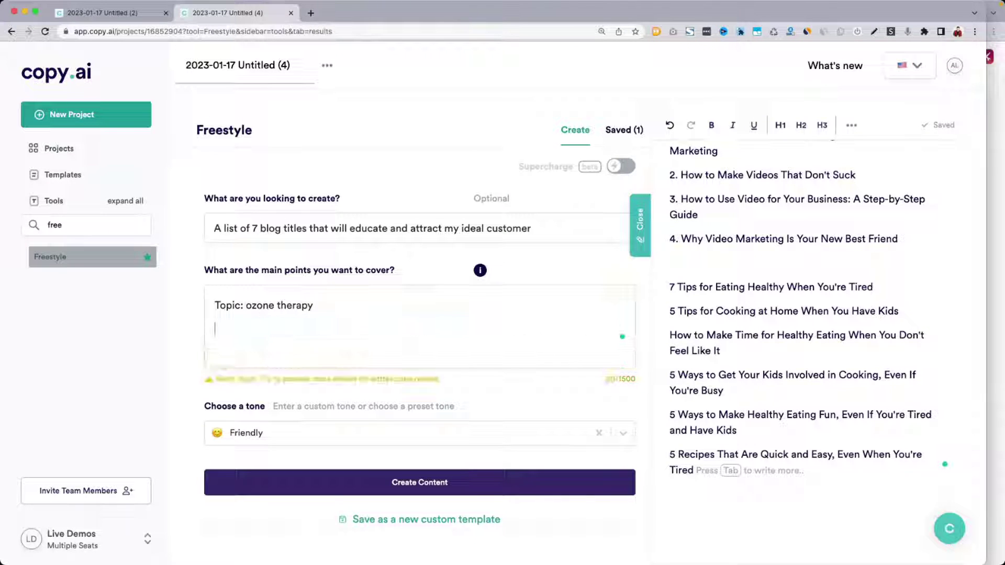
Replace the Freestyle request with "Give me a list of 5 potential customer personas" and generate content.
triple_click(253, 228)
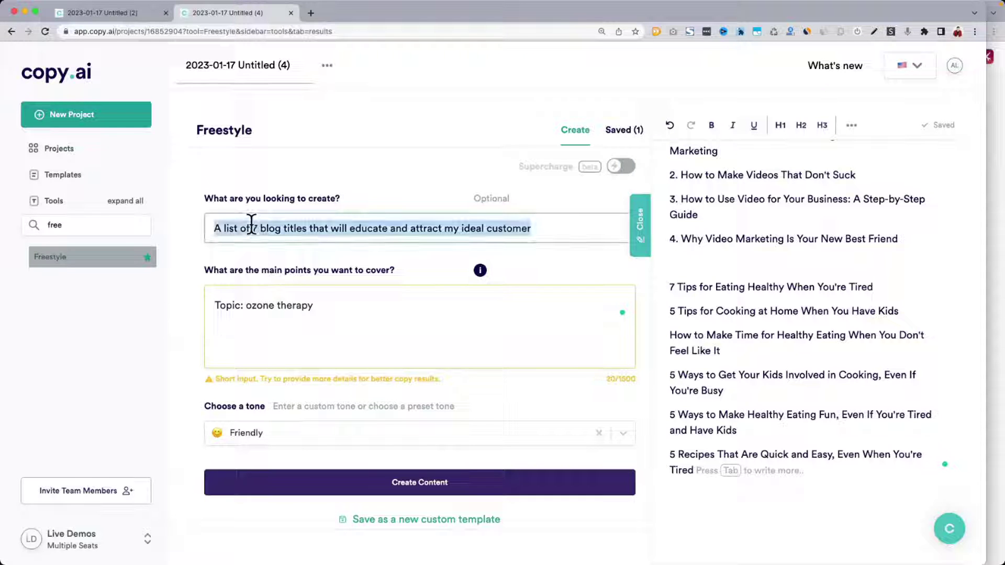
text(Give me a list of 5 poo)
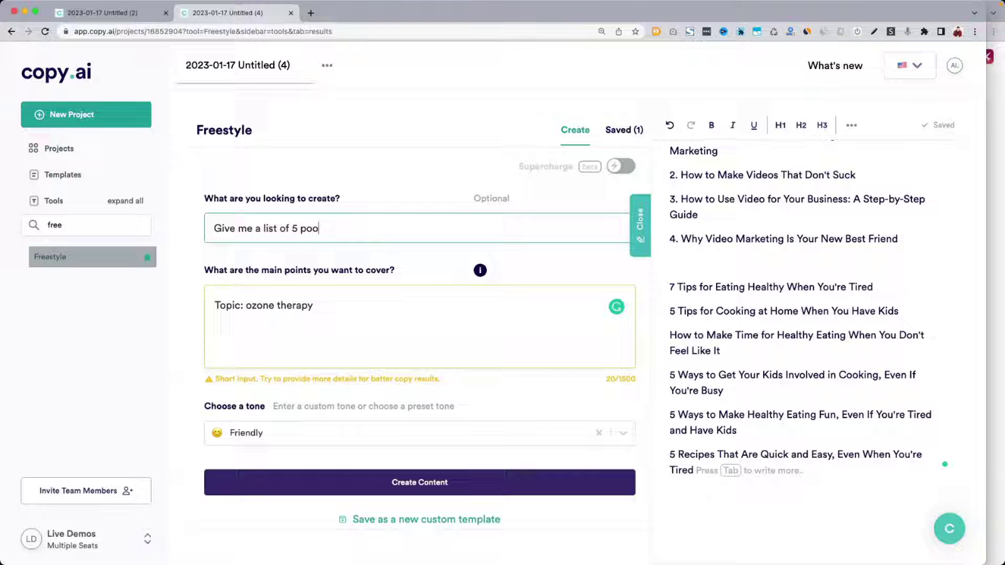
key(BackSpace)
text(tential customer personas)
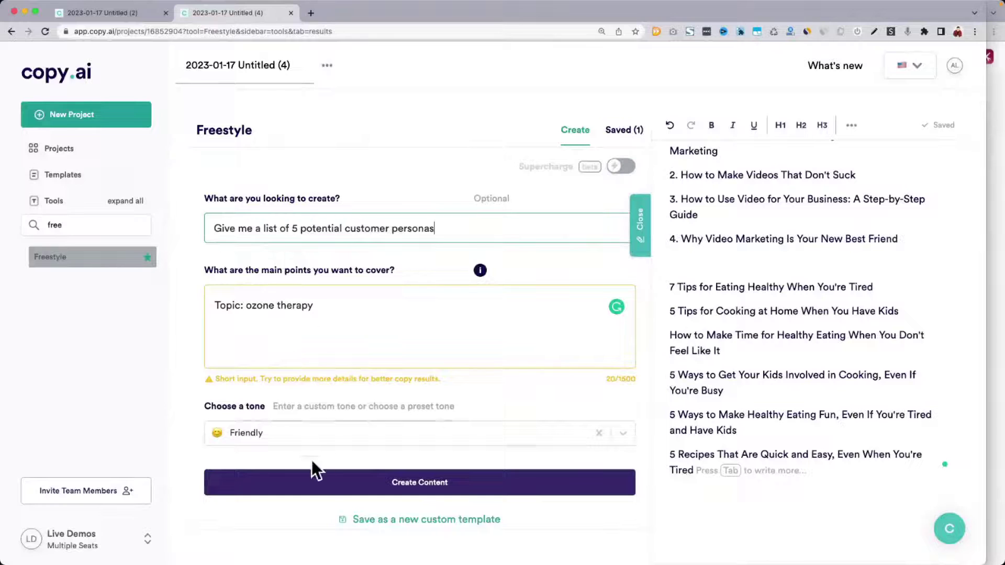
click(327, 474)
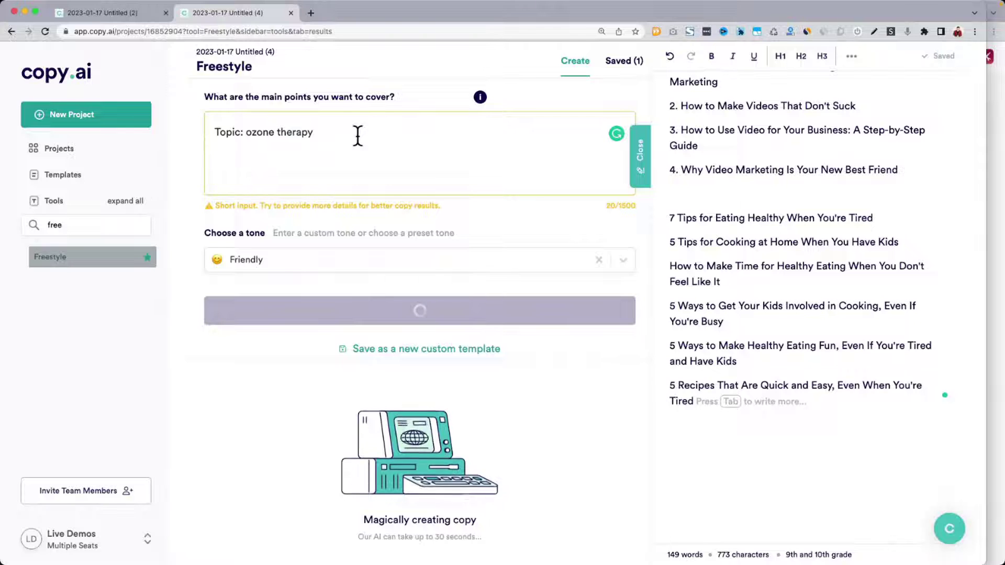
Review the five ozone therapy customer personas in the first generated result, reading through personas 2 to 4.
scroll(251, 149, down, 3)
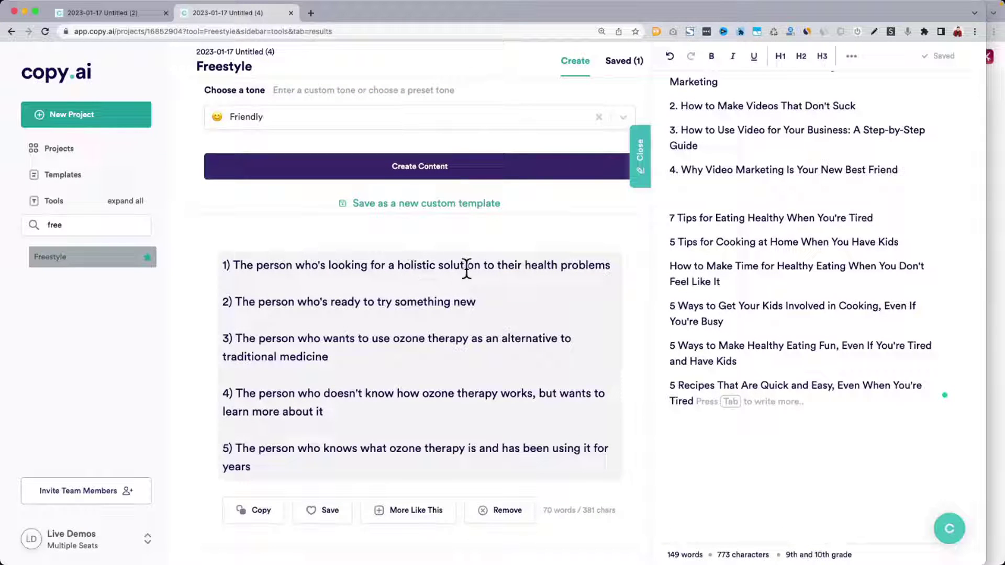
drag(242, 302, 455, 306)
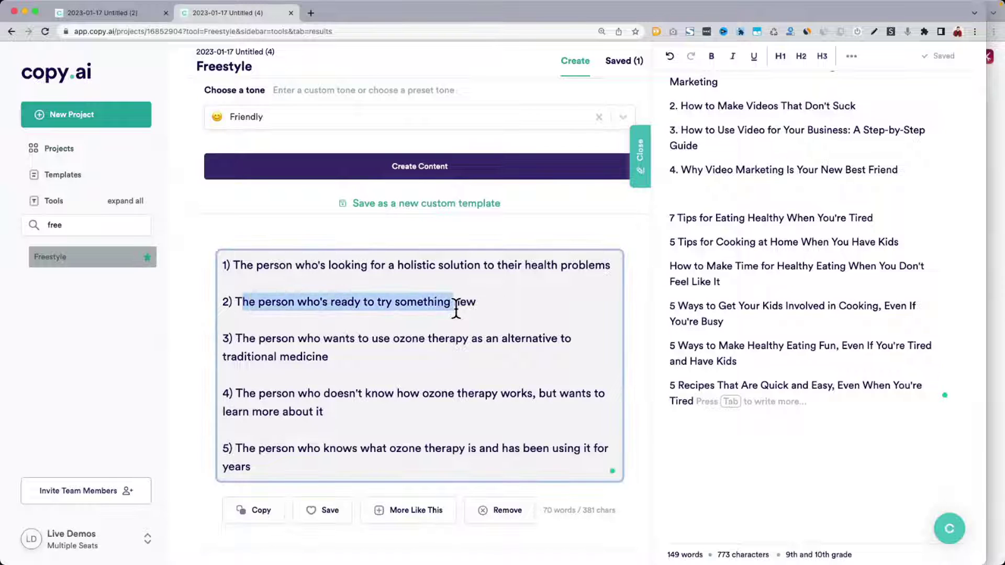
drag(258, 338, 347, 354)
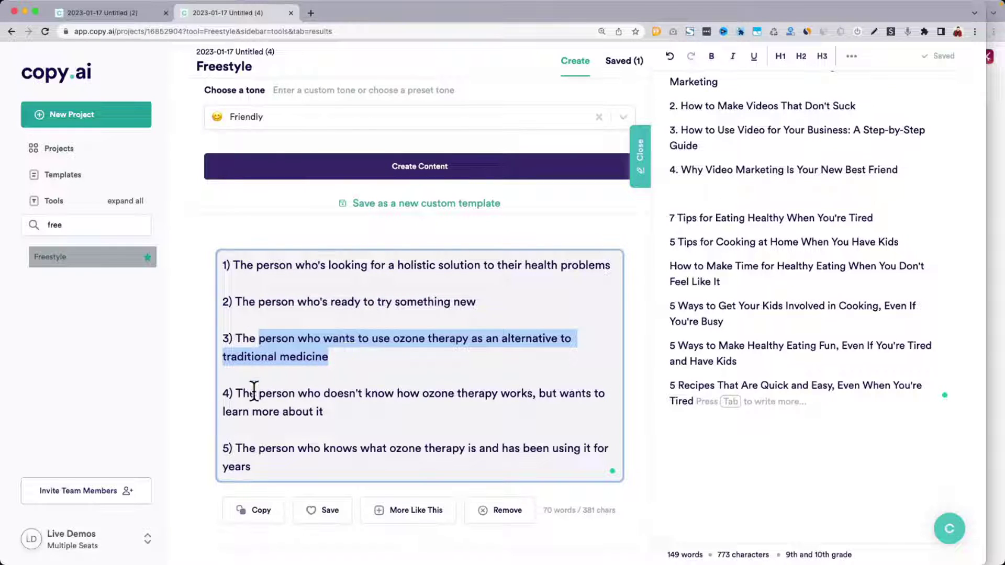
drag(250, 393, 487, 405)
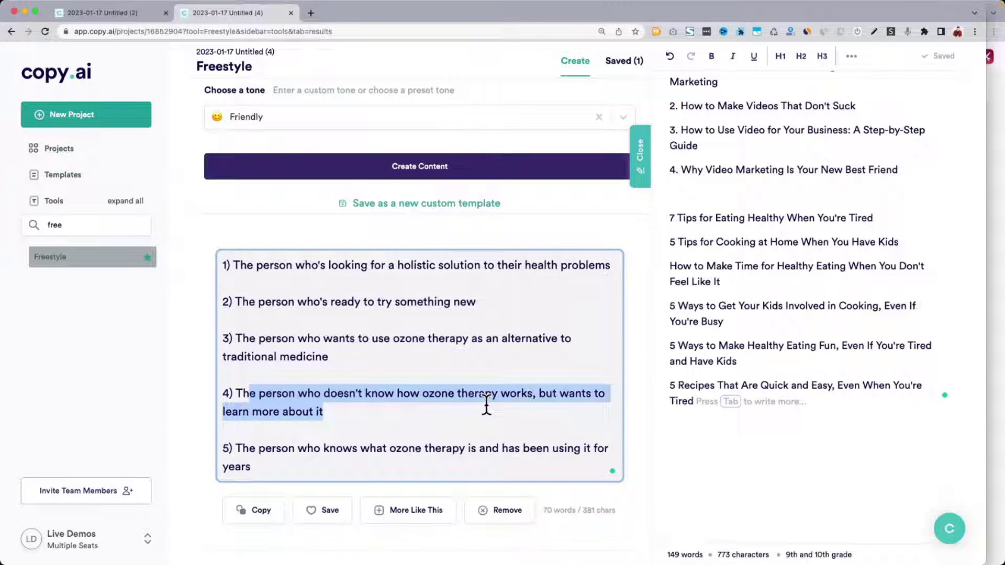
scroll(486, 405, down, 2)
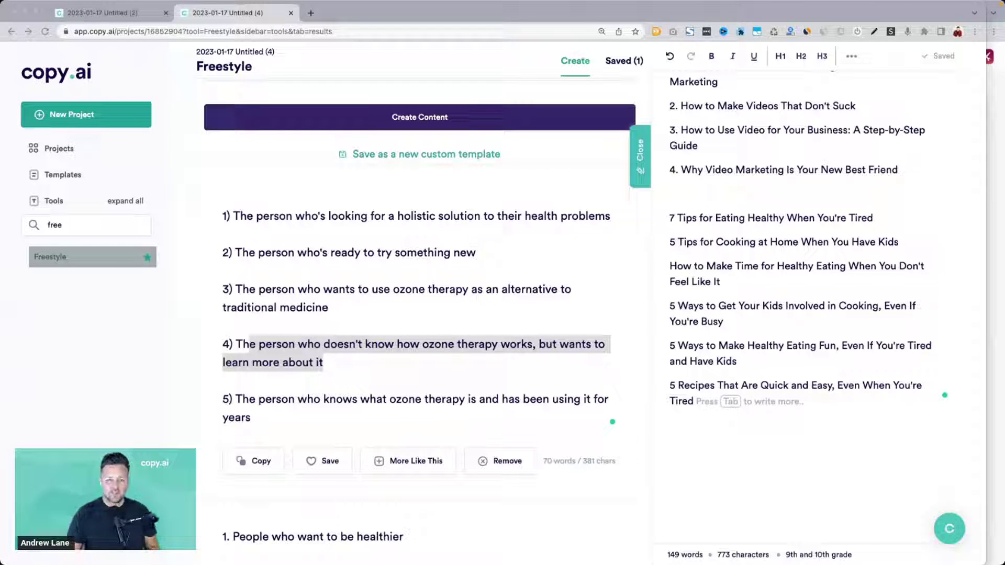
click(441, 361)
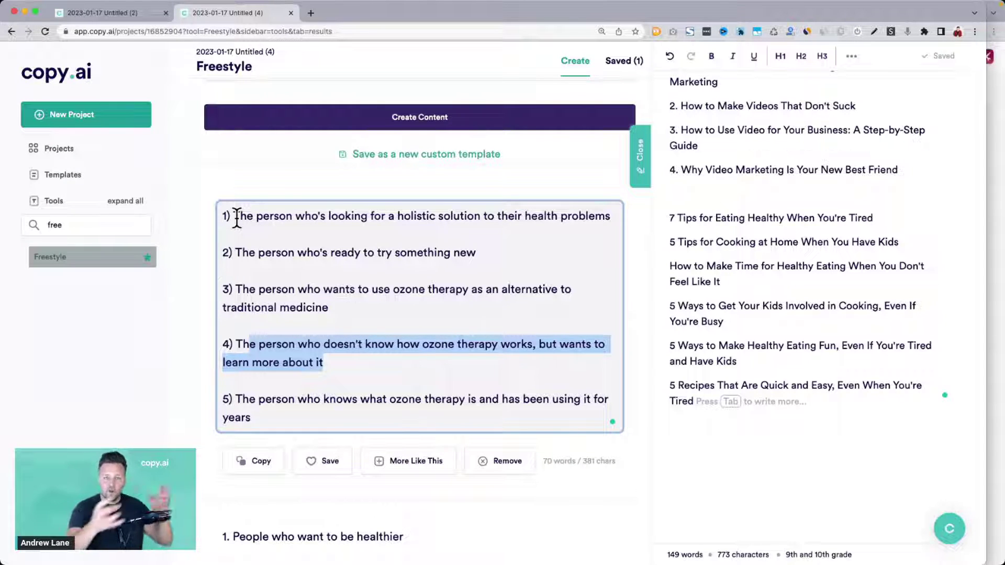
Examine the second ozone therapy result set, which starts with "People who want to be healthier".
scroll(236, 219, down, 5)
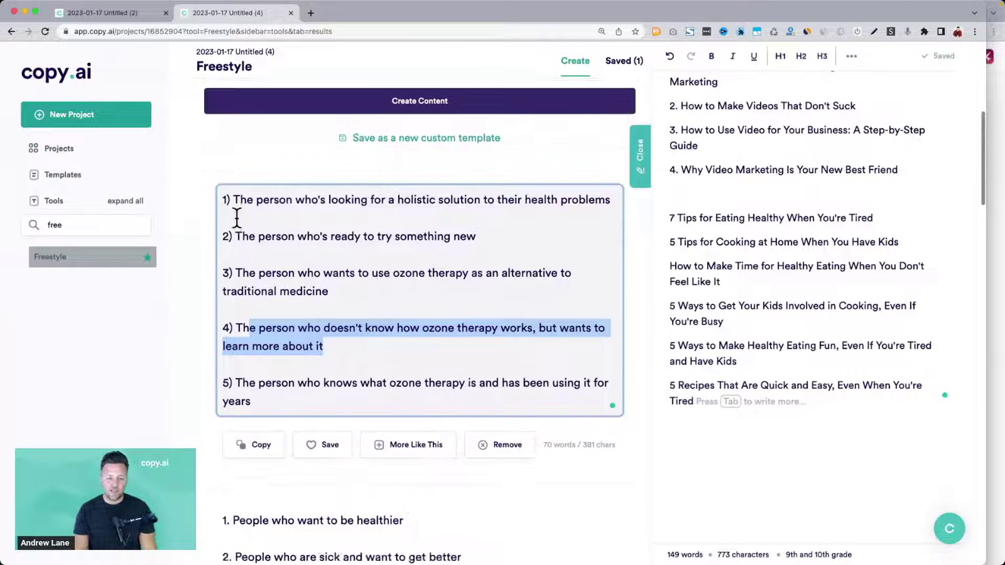
scroll(236, 219, down, 3)
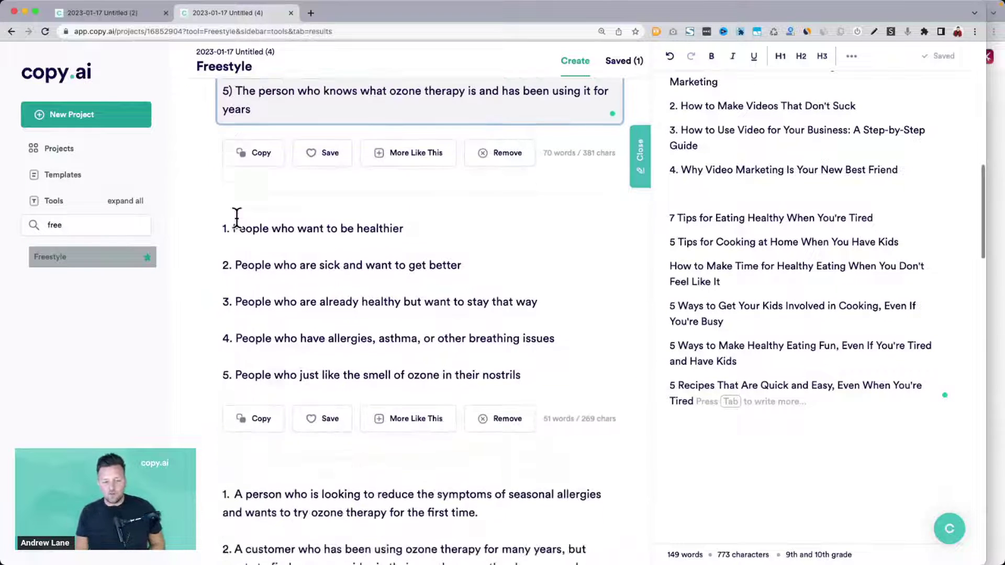
drag(233, 226, 484, 231)
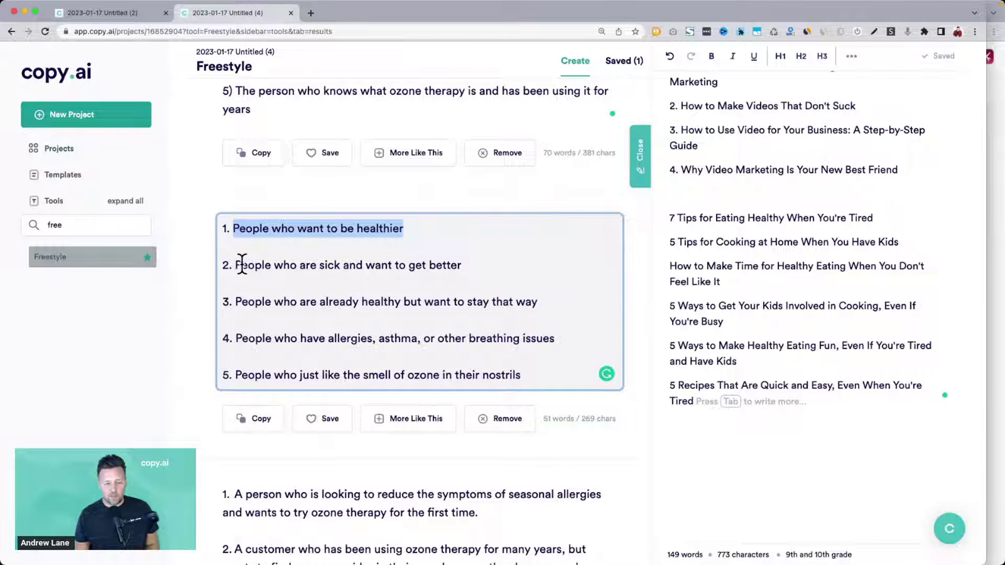
drag(235, 265, 495, 270)
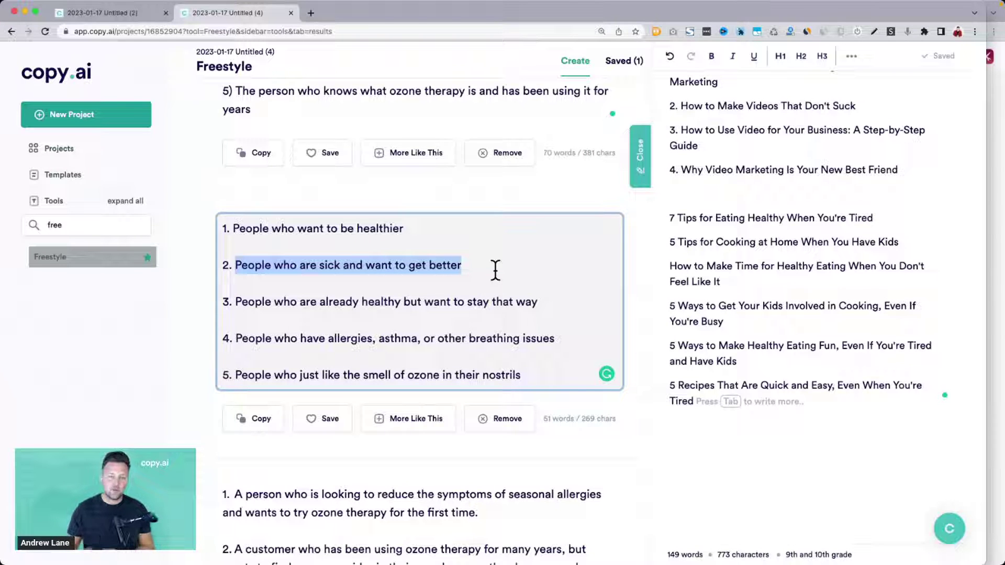
scroll(496, 270, down, 1)
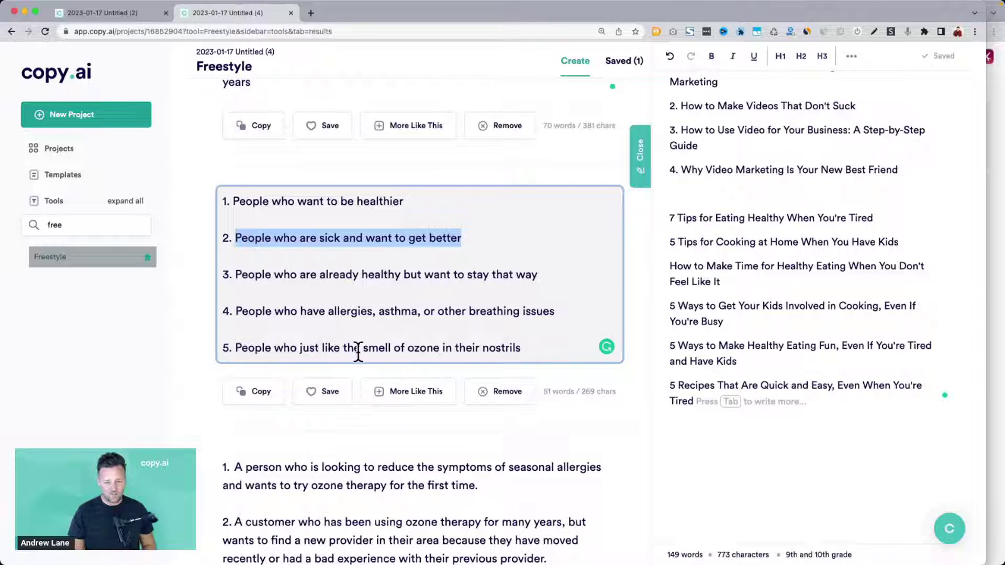
drag(360, 347, 497, 348)
click(518, 348)
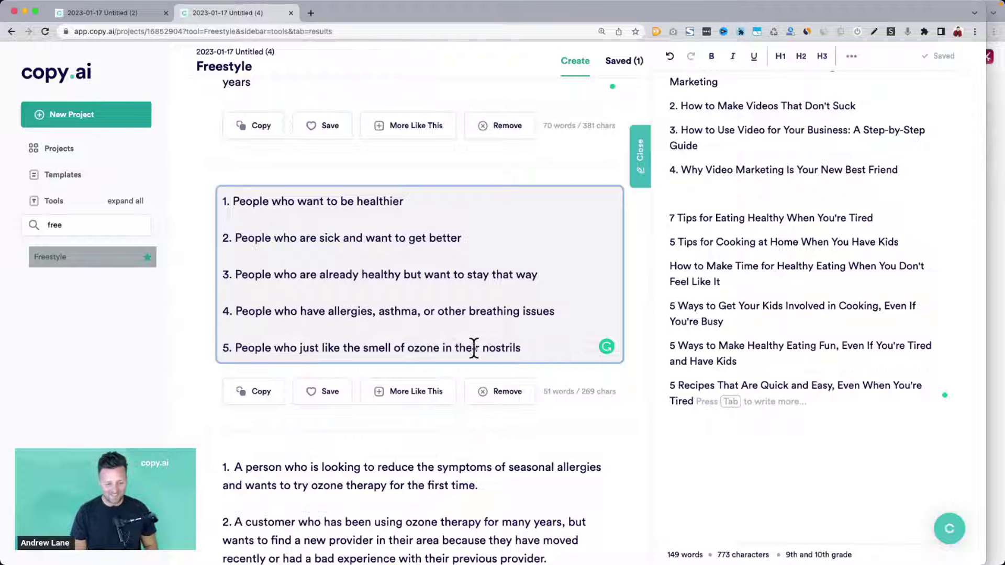
drag(235, 311, 549, 320)
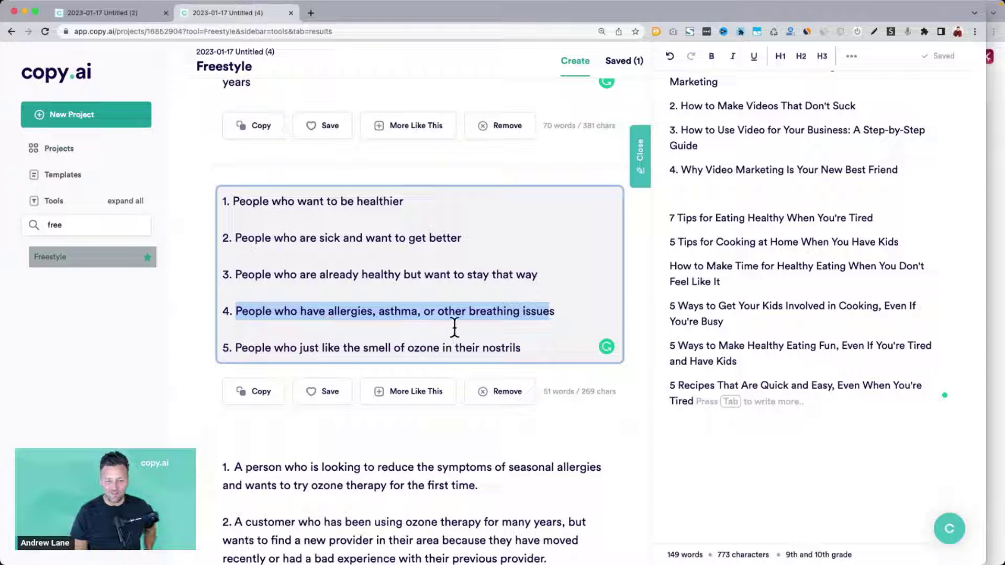
Examine the third, more detailed persona set, focusing on the person with seasonal allergies who is trying ozone therapy.
scroll(522, 320, down, 1)
scroll(521, 320, down, 6)
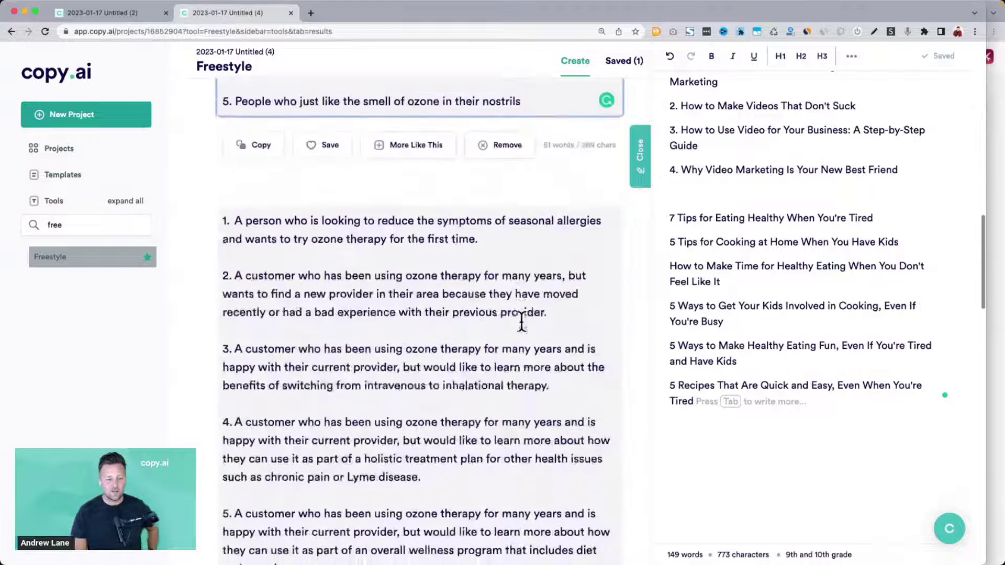
drag(237, 160, 541, 175)
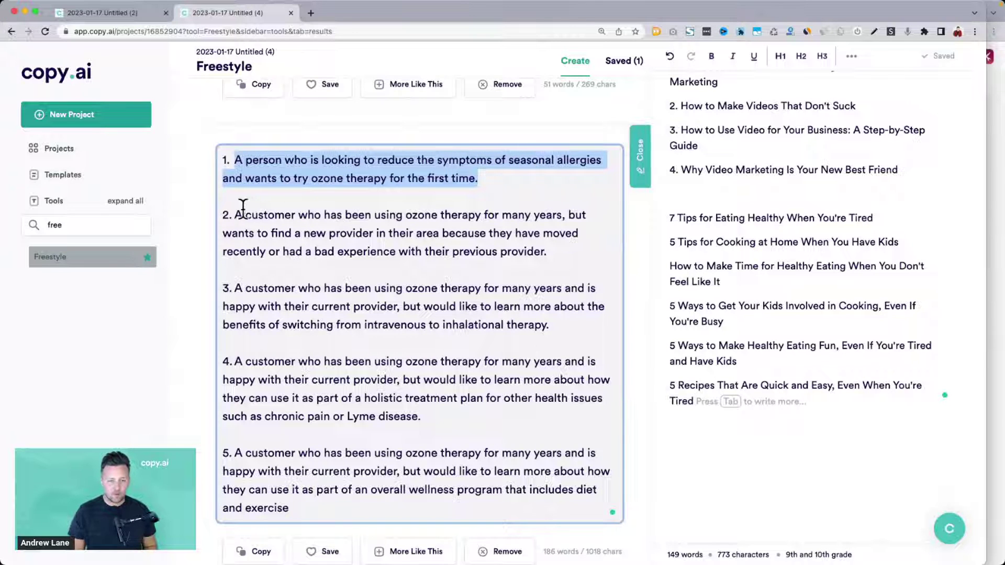
click(358, 169)
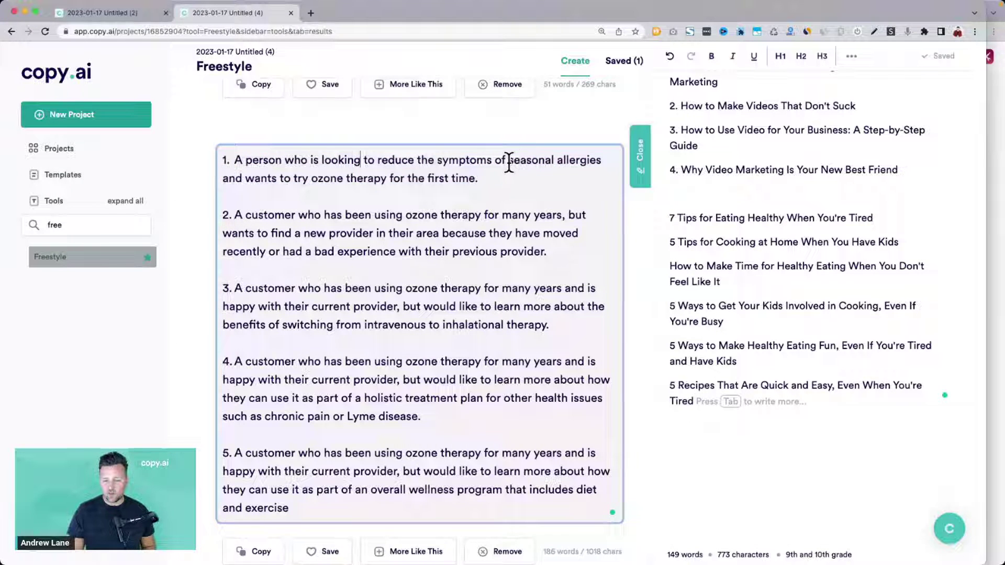
drag(509, 160, 514, 172)
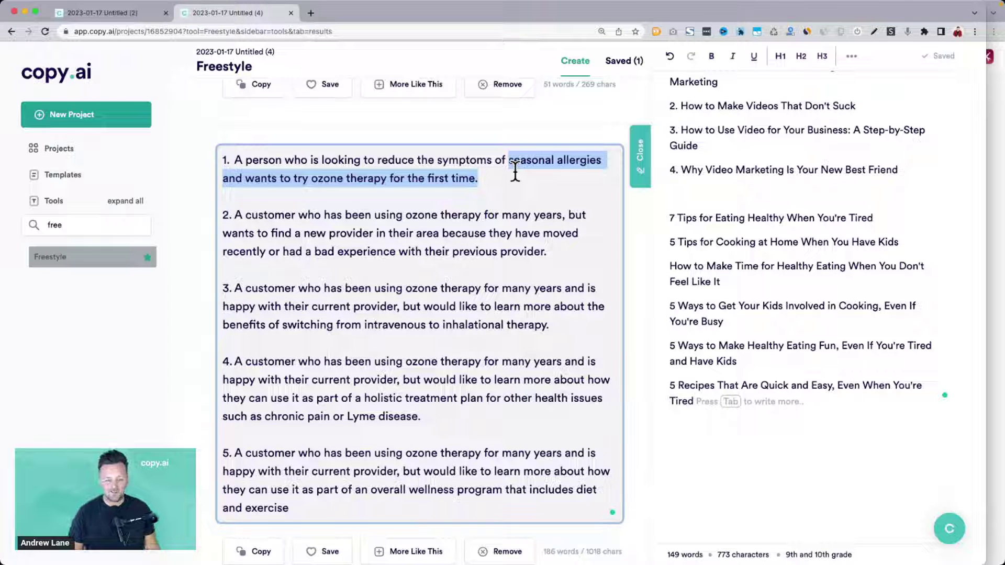
scroll(292, 191, down, 3)
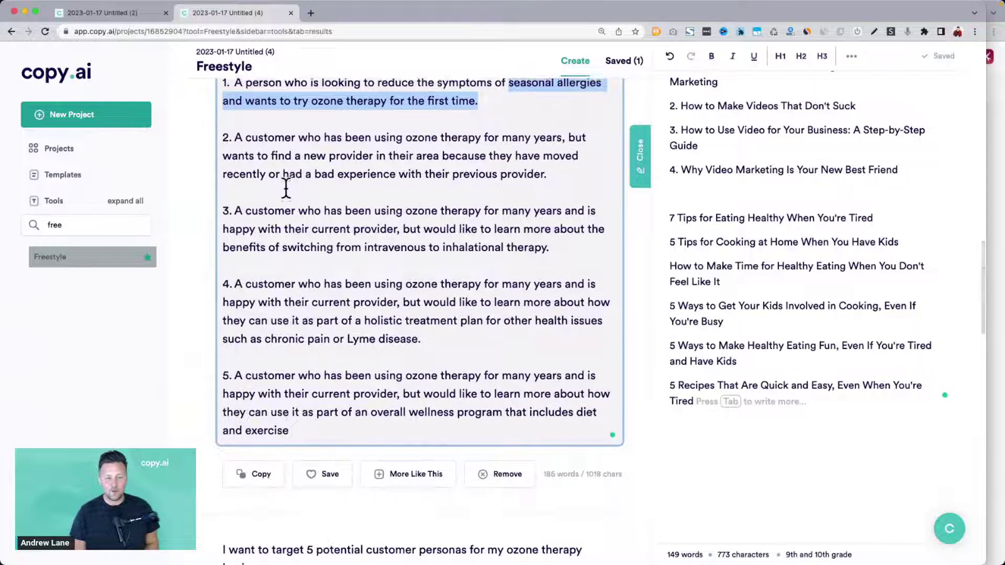
Replace the topic in the main points with "impact of current and pressional branding photography".
scroll(285, 189, up, 15)
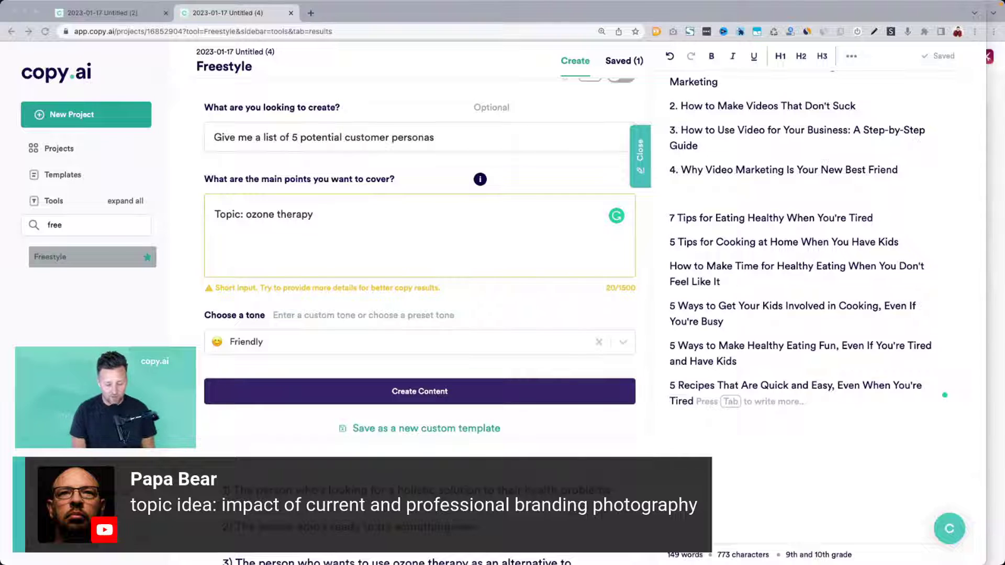
click(244, 215)
shift+click(341, 205)
text(impact of current)
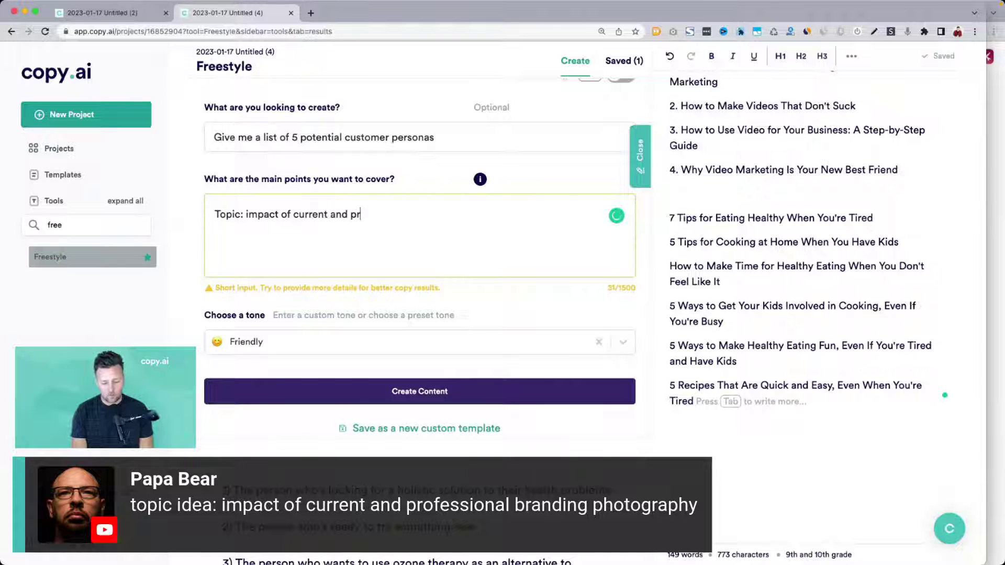
text( and pressional branding photography)
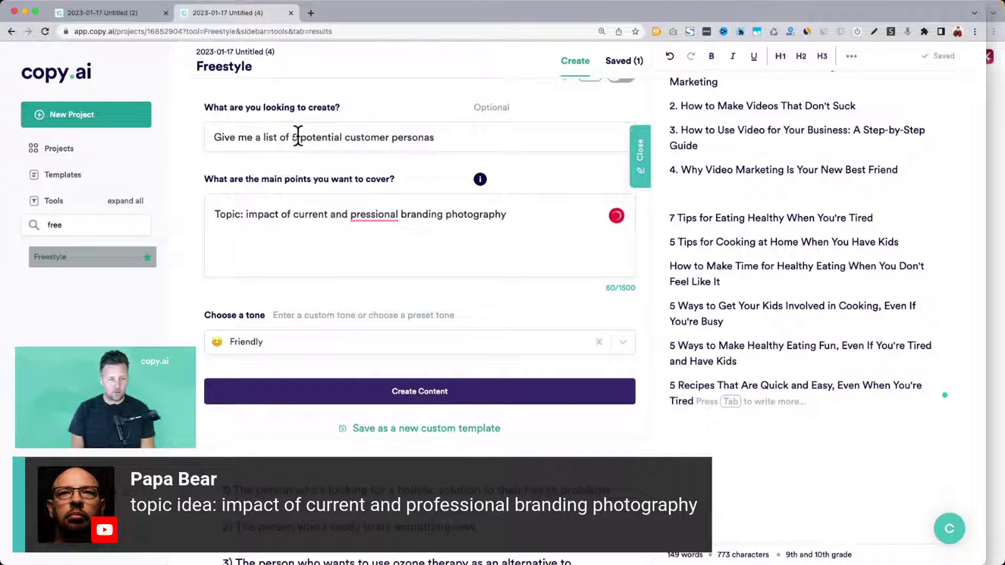
click(298, 137)
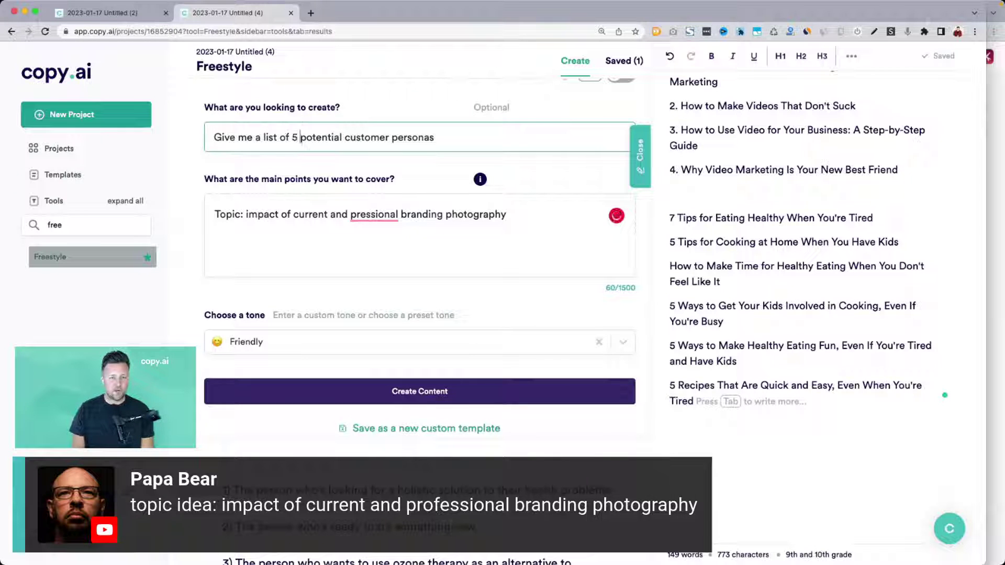
key(shift+End)
text(blo)
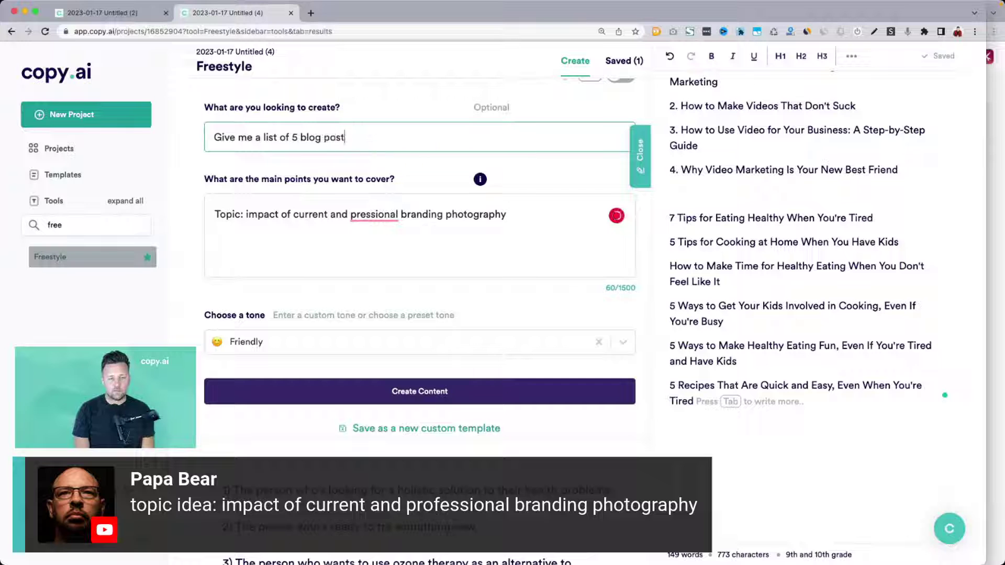
text(g post titles that will educate and attract my ideal customer)
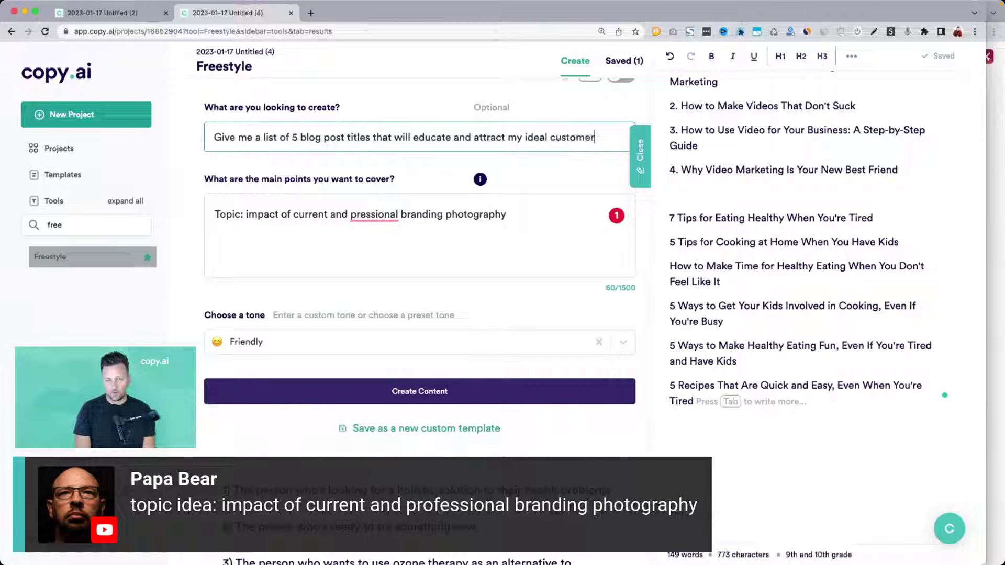
Replace the Freestyle request with "A list of 5 potential customer personas" and generate content.
triple_click(395, 139)
key(BackSpace)
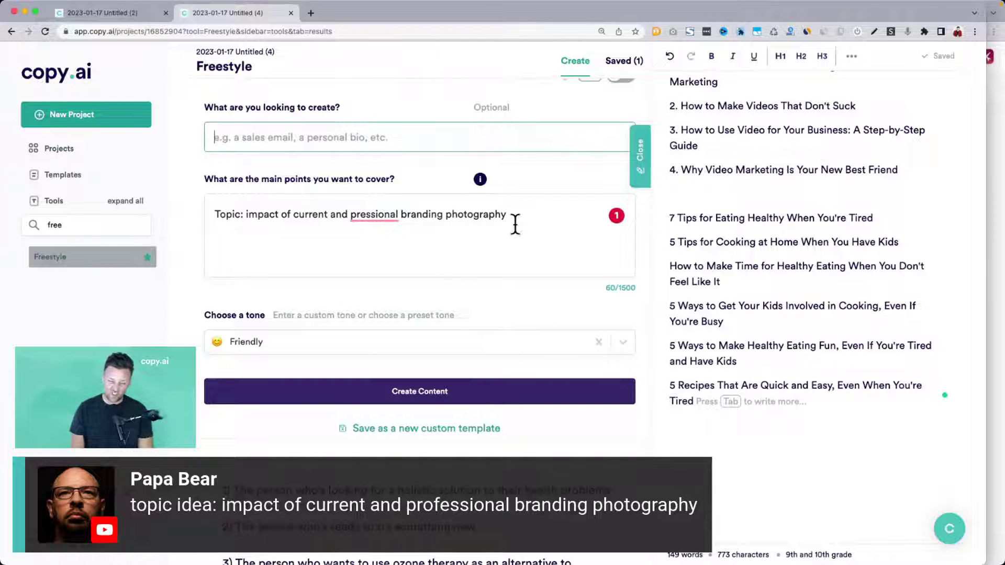
text(A list)
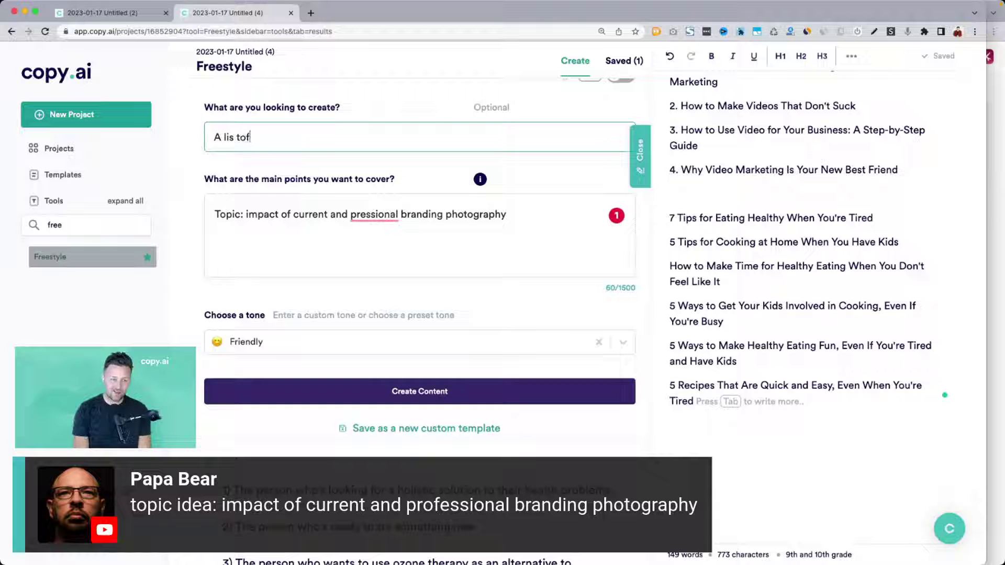
text(t)
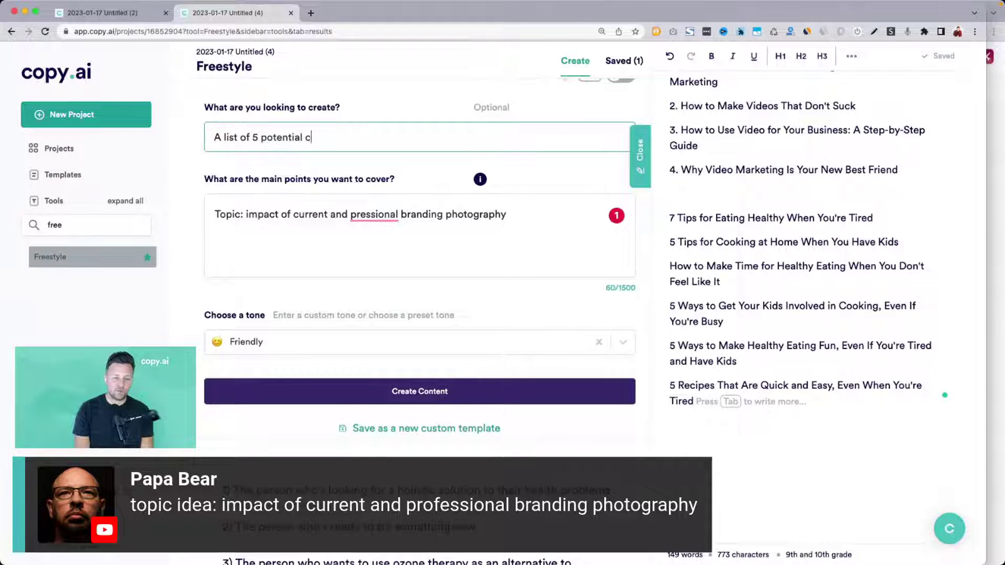
text( of 5 potential custoemr p)
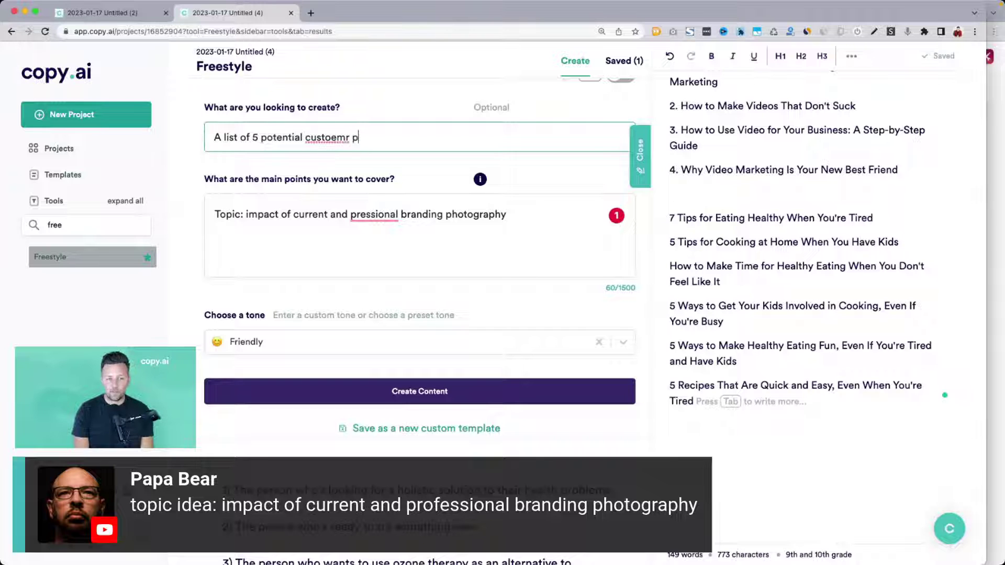
key(BackSpace)
key(BackSpace)
key(BackSpace)
key(BackSpace)
key(BackSpace)
text(mer)
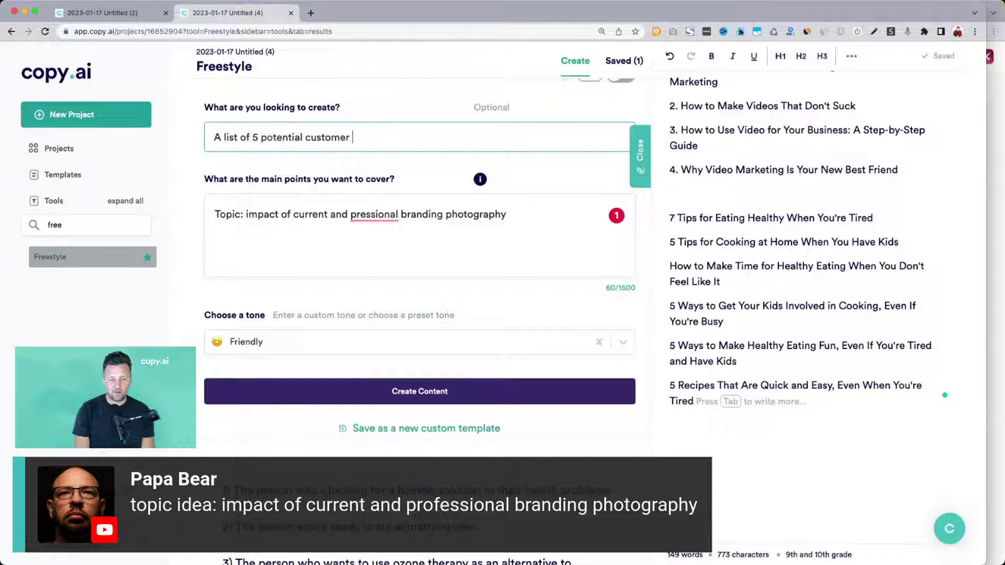
click(426, 388)
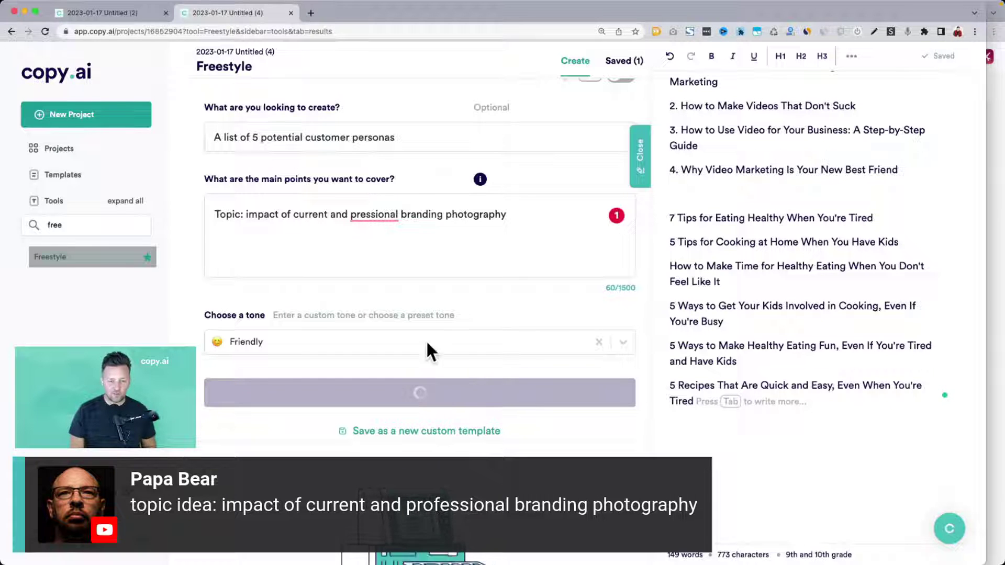
Correct the misspelled word "pressional" in the topic to "professional" using the spelling suggestion.
mouse_move(375, 215)
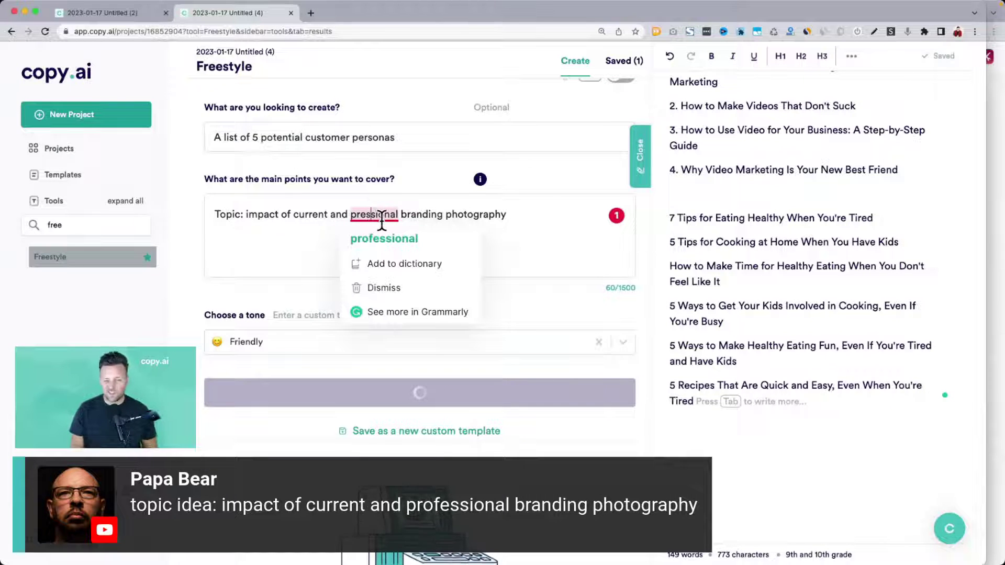
click(367, 214)
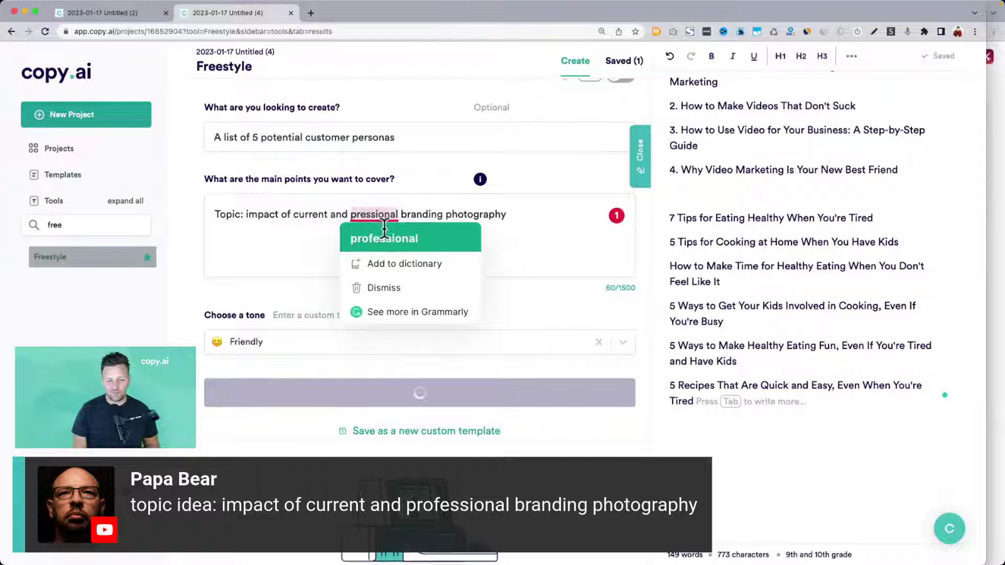
click(382, 237)
Examine the first two generated persona lists for the branding photography topic, covering business owners, photographers and entrepreneurs.
drag(234, 220, 553, 220)
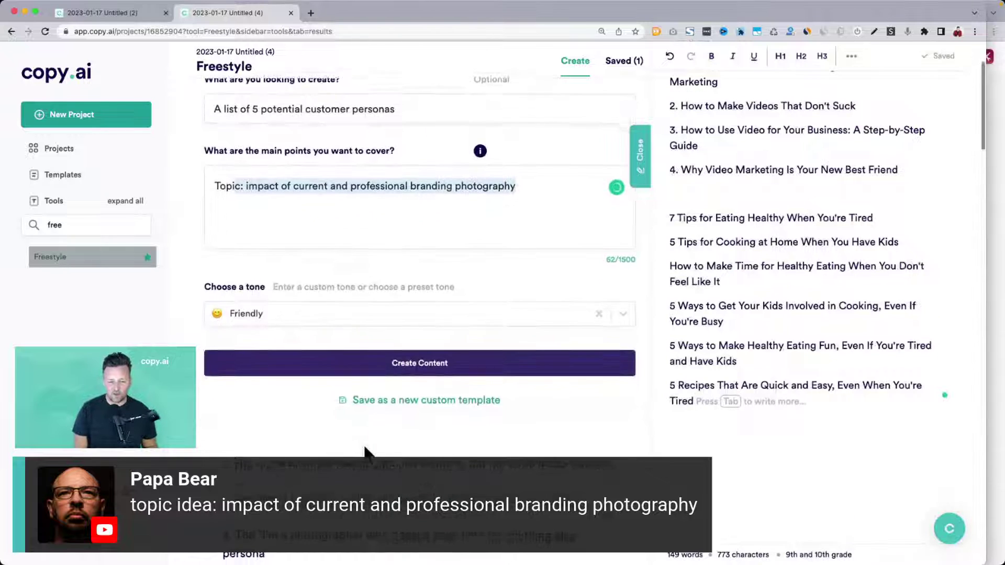
scroll(364, 445, down, 4)
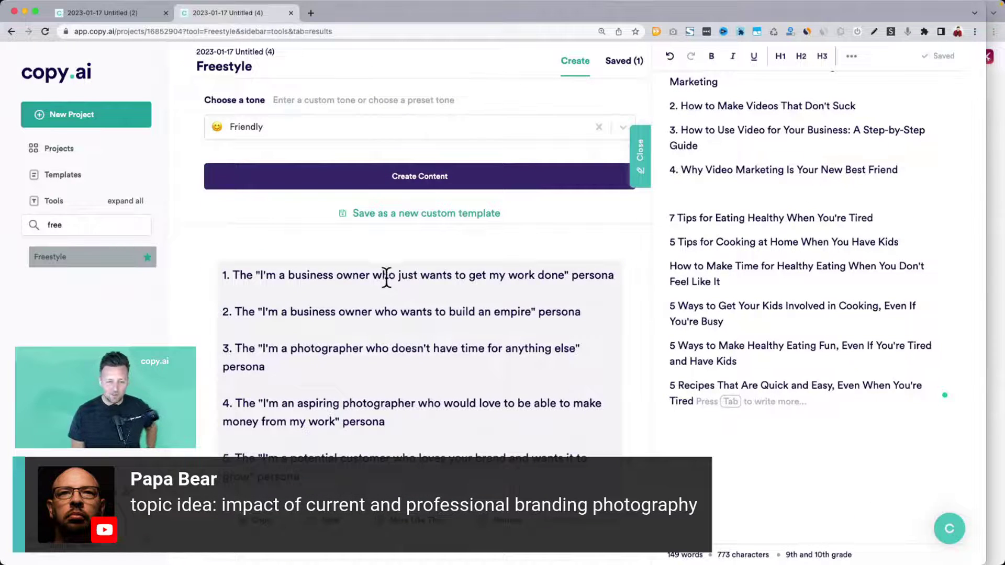
scroll(389, 277, down, 1)
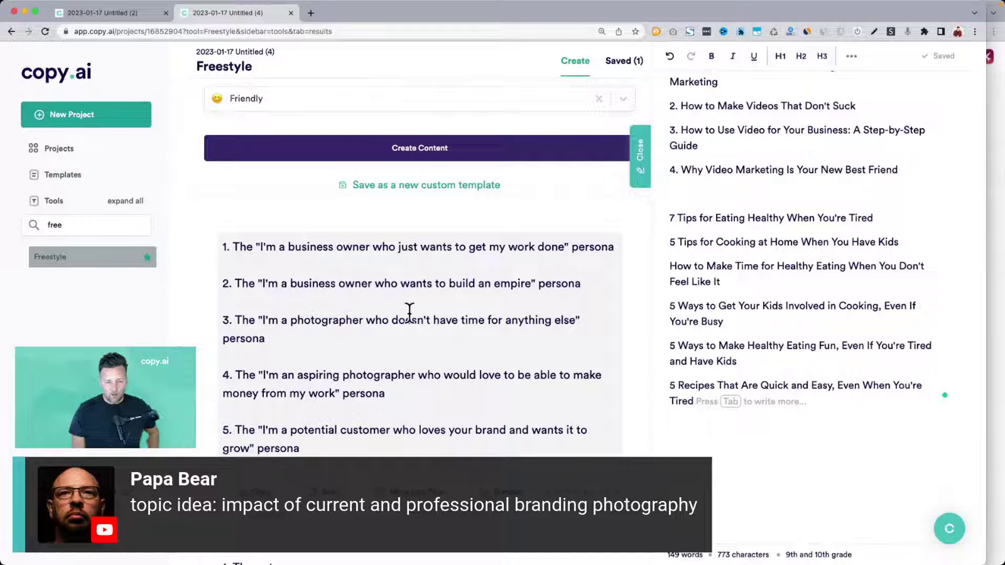
scroll(409, 313, down, 2)
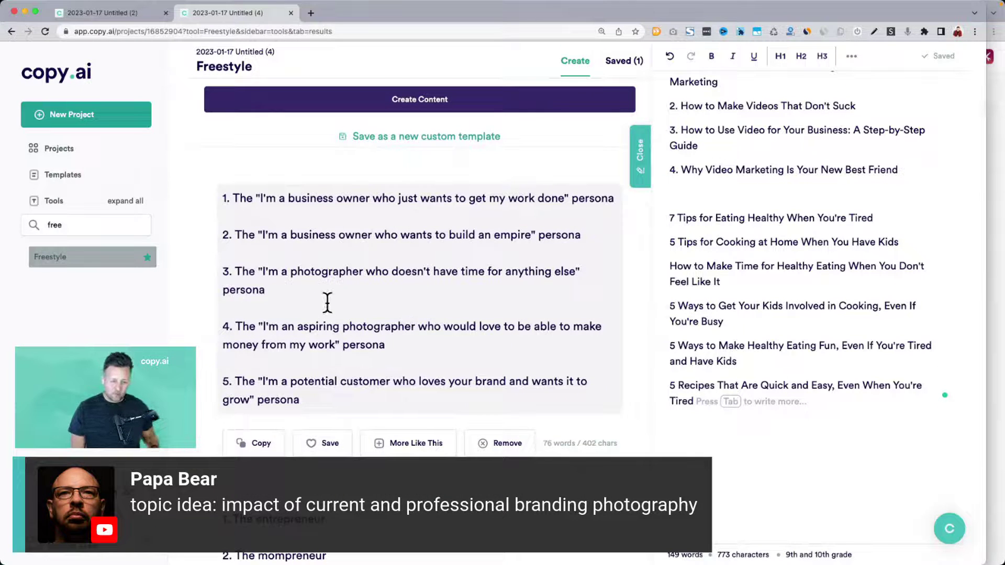
scroll(326, 309, down, 4)
scroll(329, 304, down, 7)
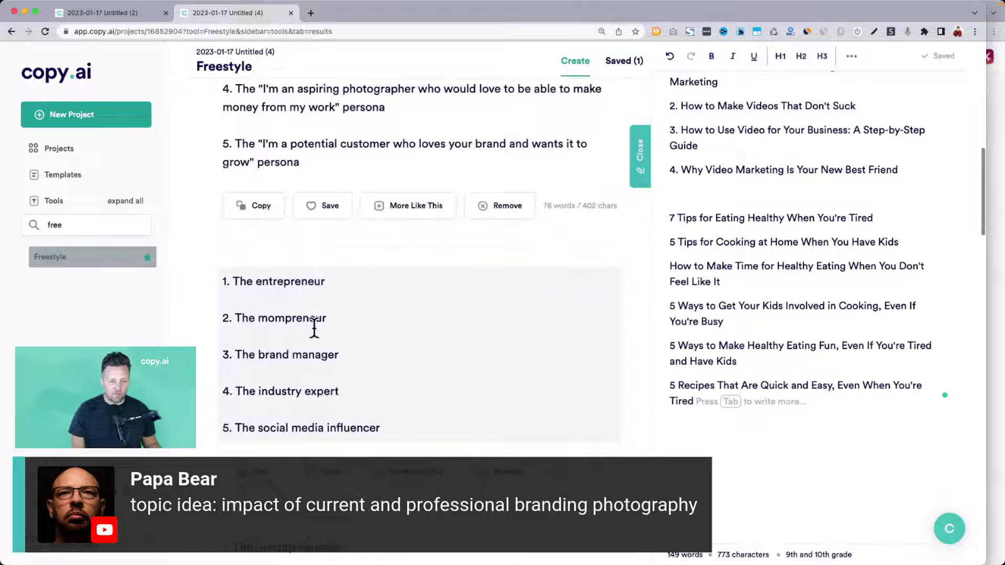
scroll(340, 283, down, 3)
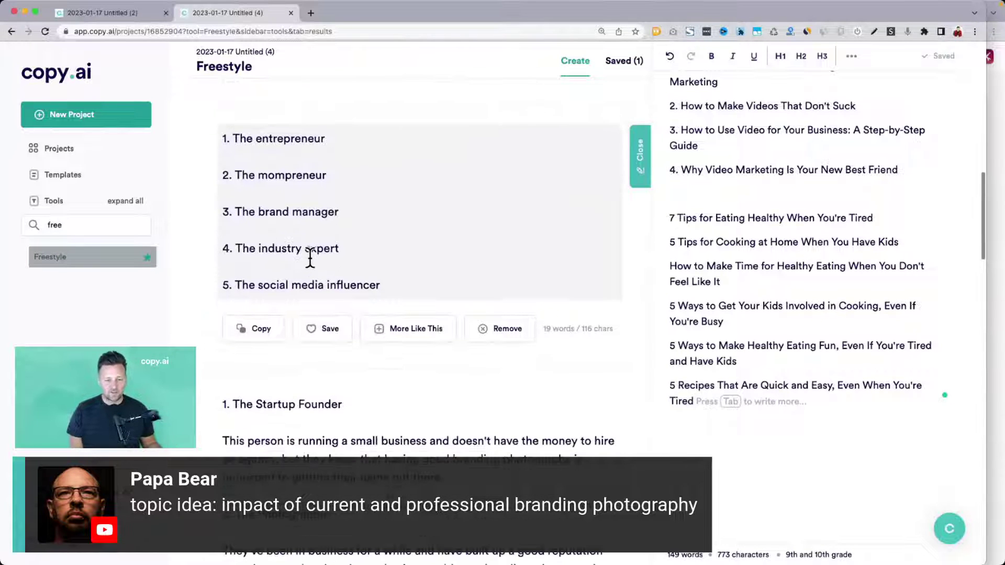
Examine the detailed personas such as the Start-Up Company Owner, and the following list of mother, CEO and self-image personas.
scroll(356, 246, down, 10)
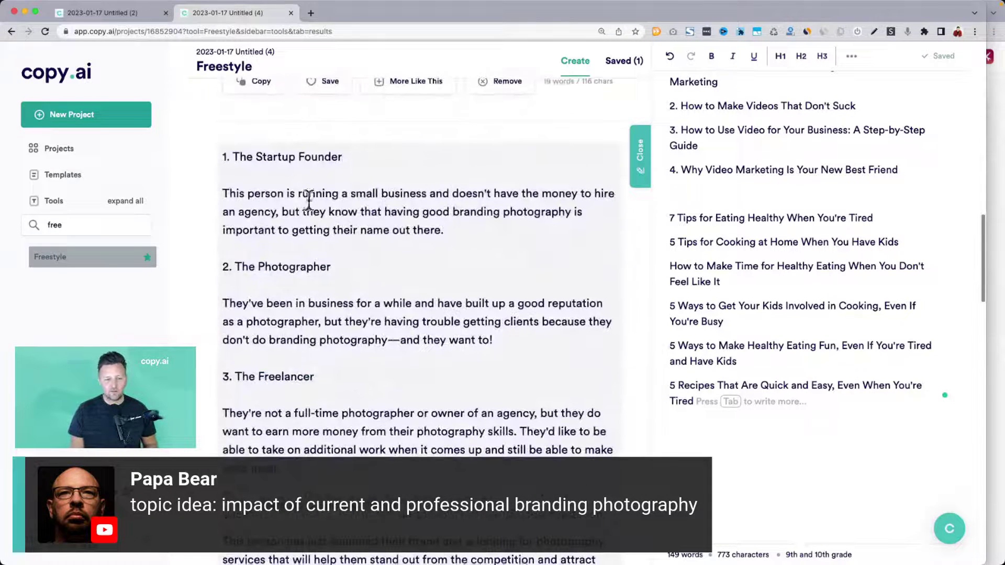
scroll(312, 264, down, 3)
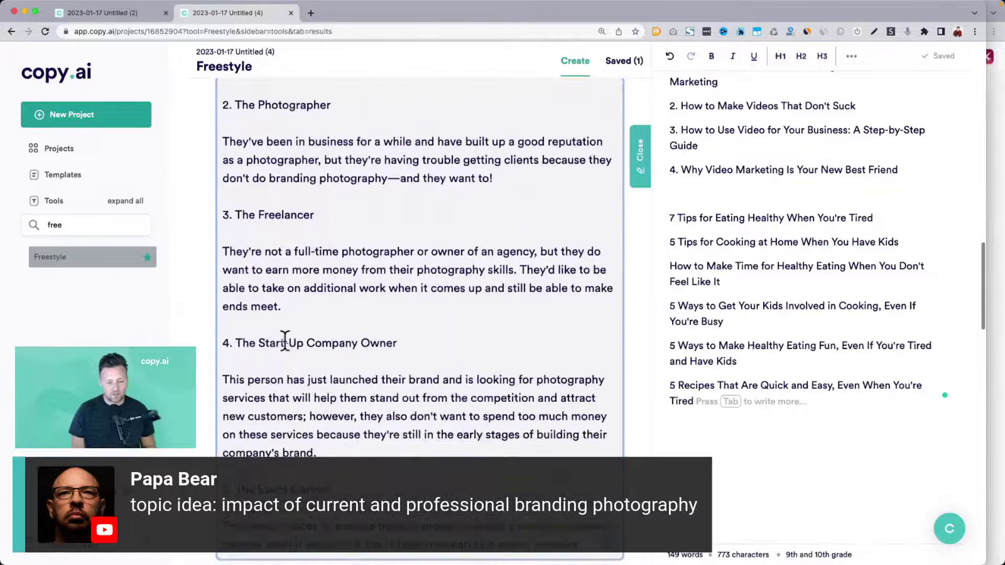
drag(250, 343, 422, 344)
scroll(420, 343, down, 5)
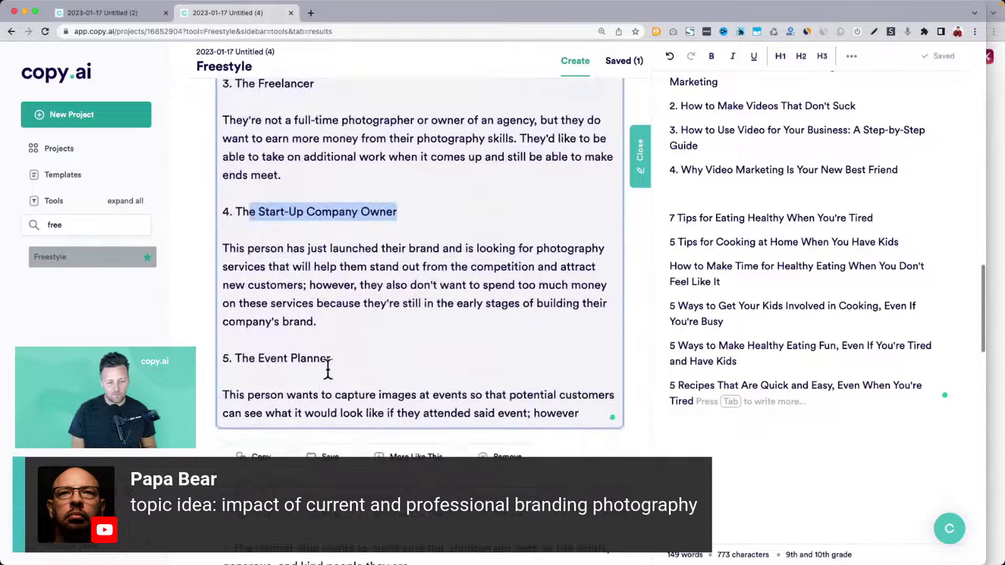
scroll(389, 360, down, 12)
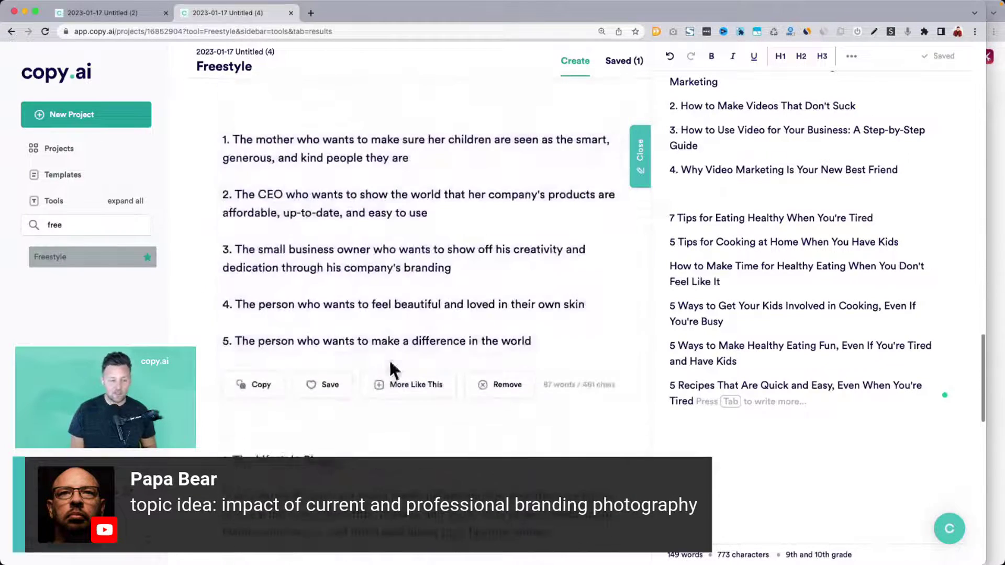
drag(253, 139, 384, 156)
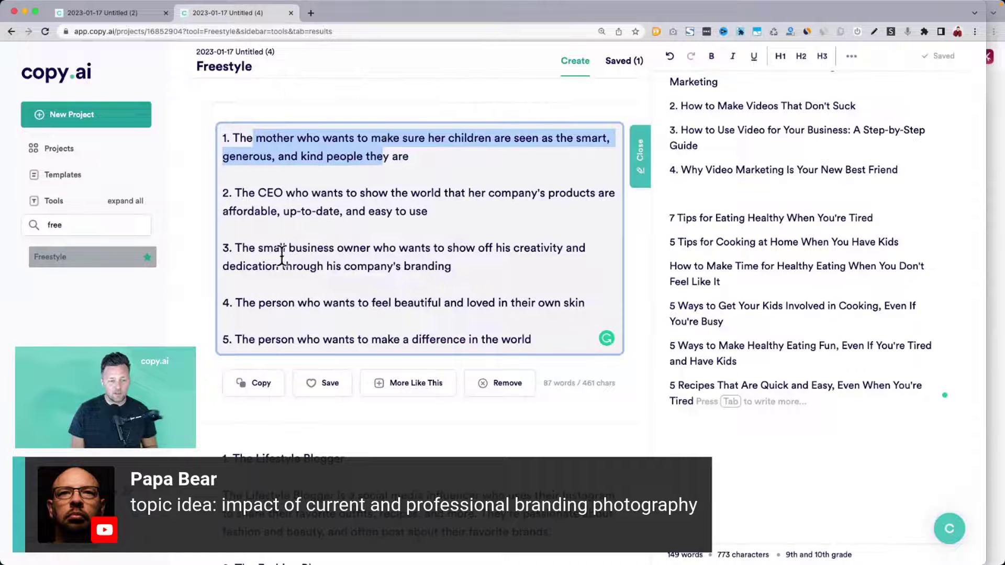
drag(283, 300, 516, 300)
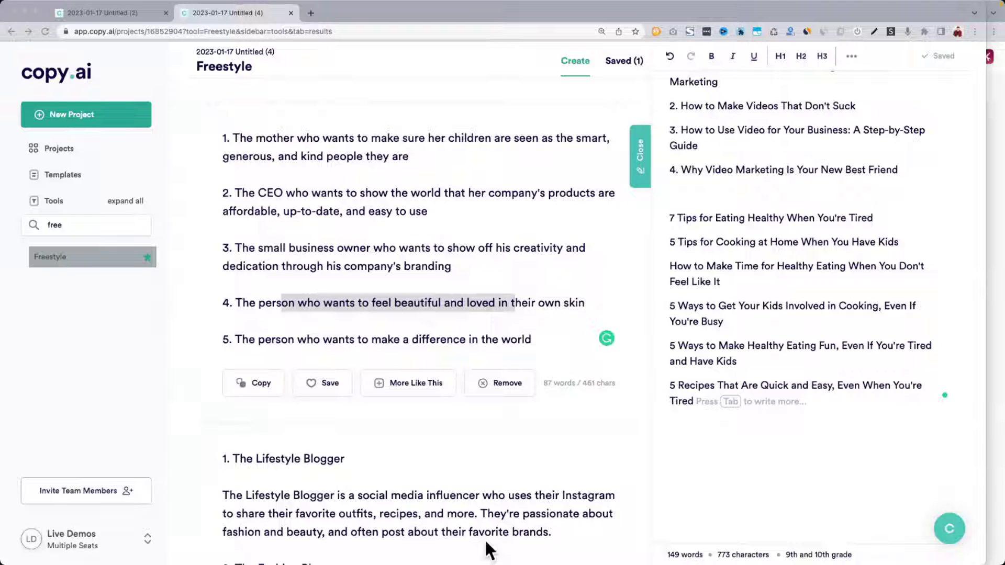
Request "Give me a list of 5 blog post titles that will educate and attract my ideal customer" on the topic "AWS Cloud" and generate content.
scroll(486, 544, up, 20)
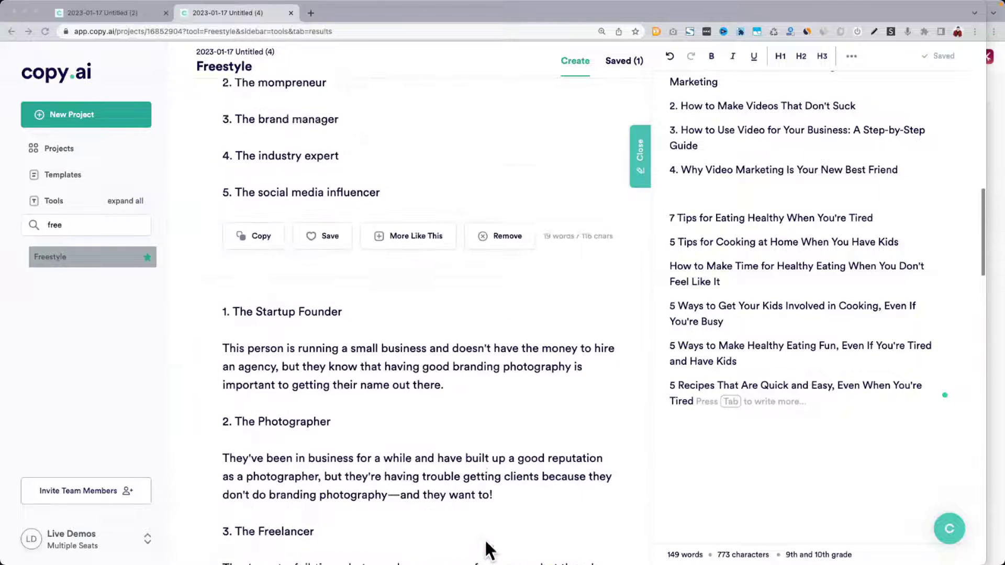
scroll(486, 542, up, 15)
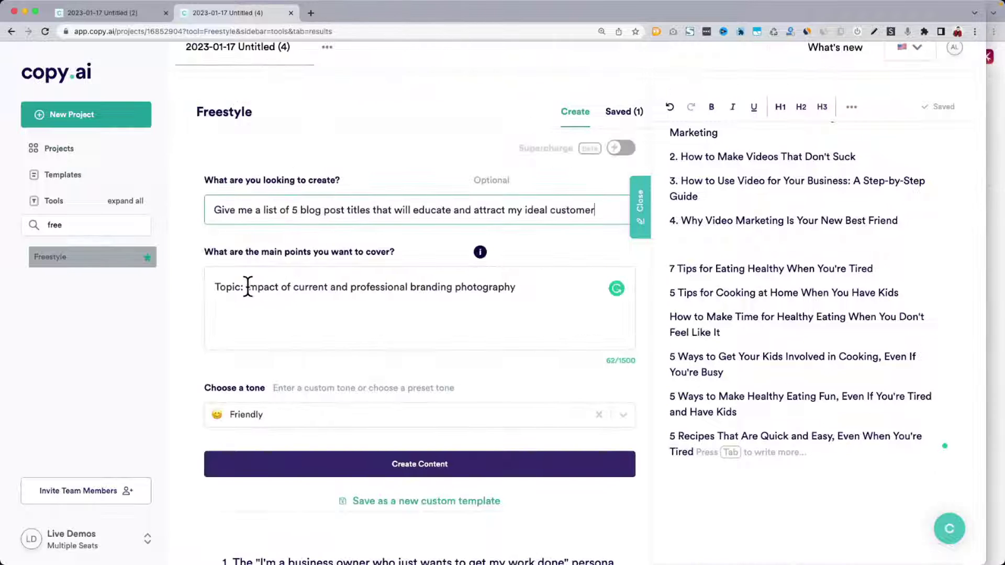
click(247, 286)
key(shift+super+Right)
text(a)
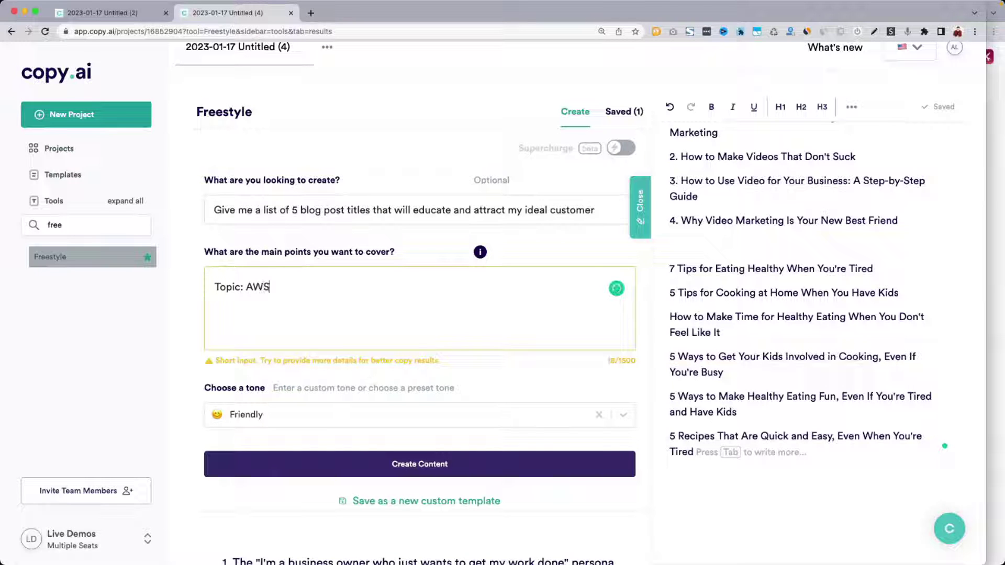
text(WS Cloud)
click(417, 463)
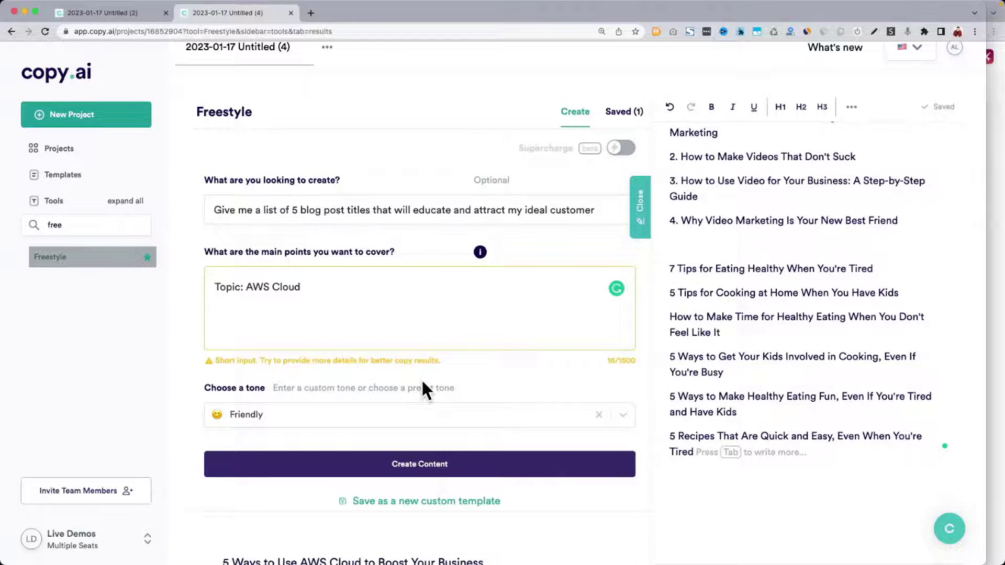
Review the generated AWS Cloud blog titles, comparing the individual title ideas in each result set.
scroll(423, 382, down, 3)
scroll(422, 382, down, 5)
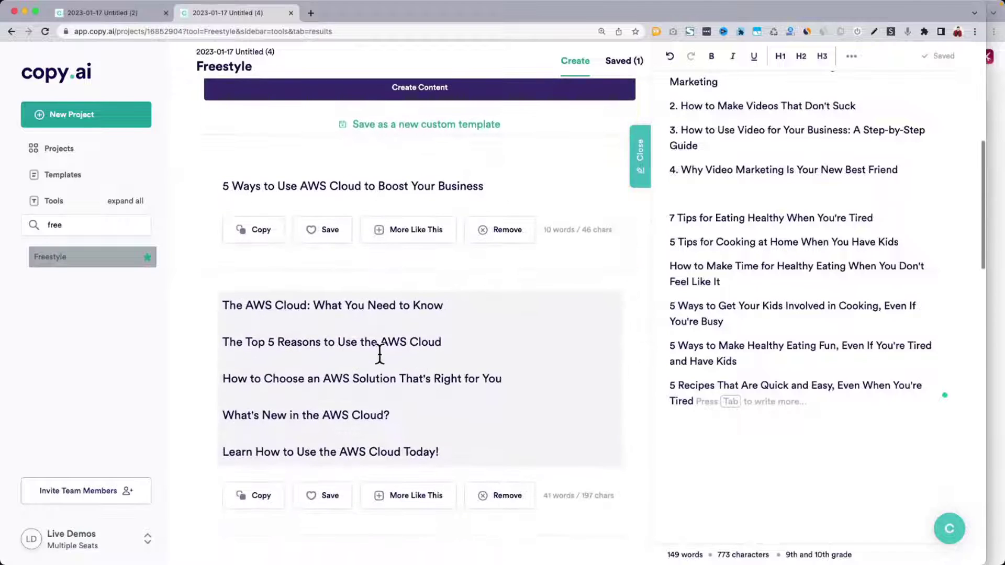
drag(306, 305, 421, 305)
click(234, 340)
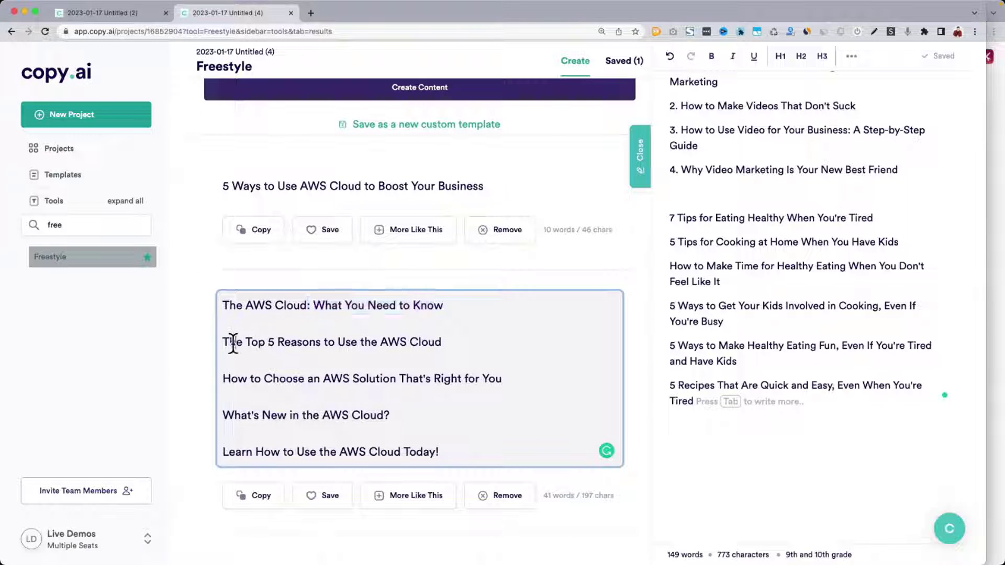
scroll(442, 343, down, 2)
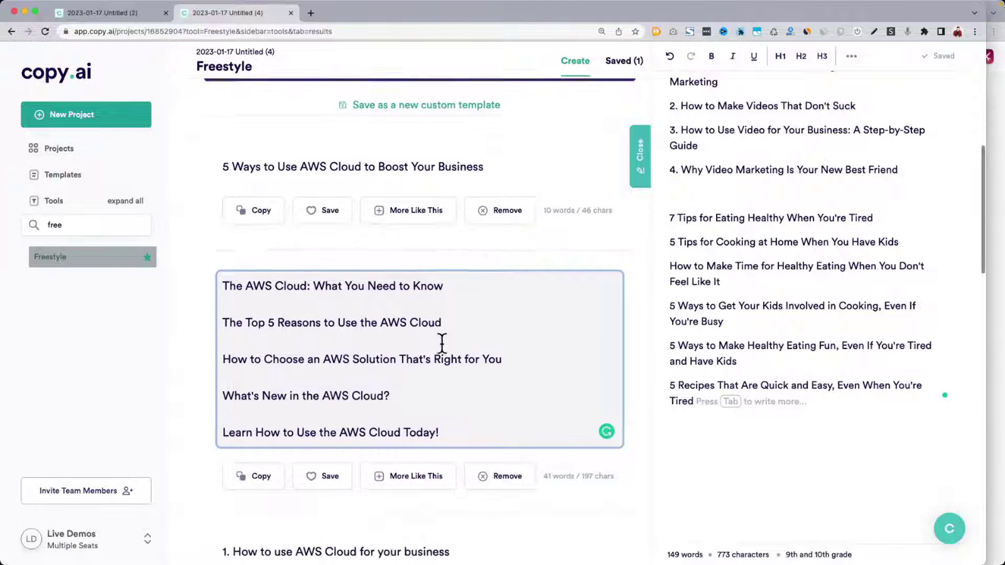
triple_click(294, 335)
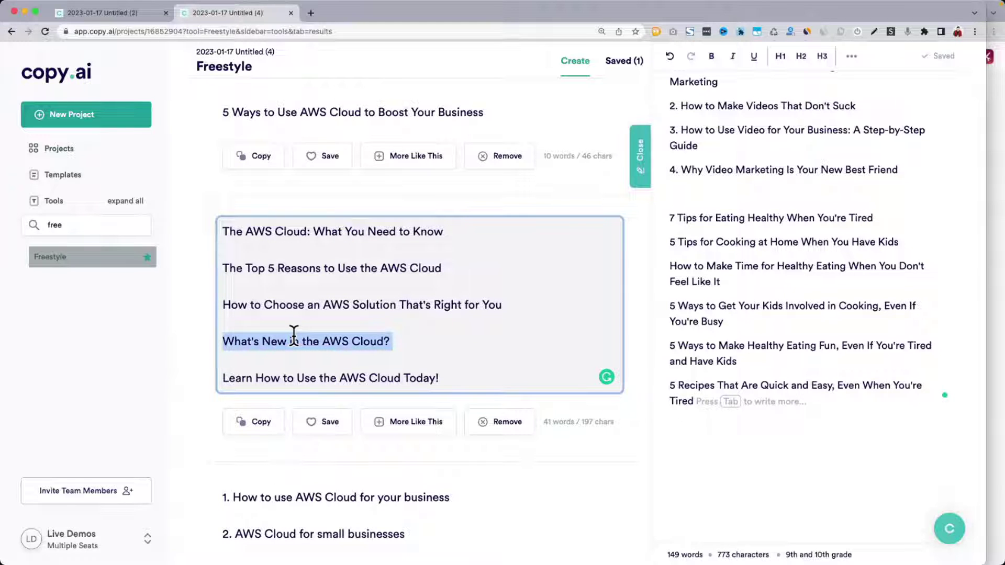
scroll(293, 335, down, 5)
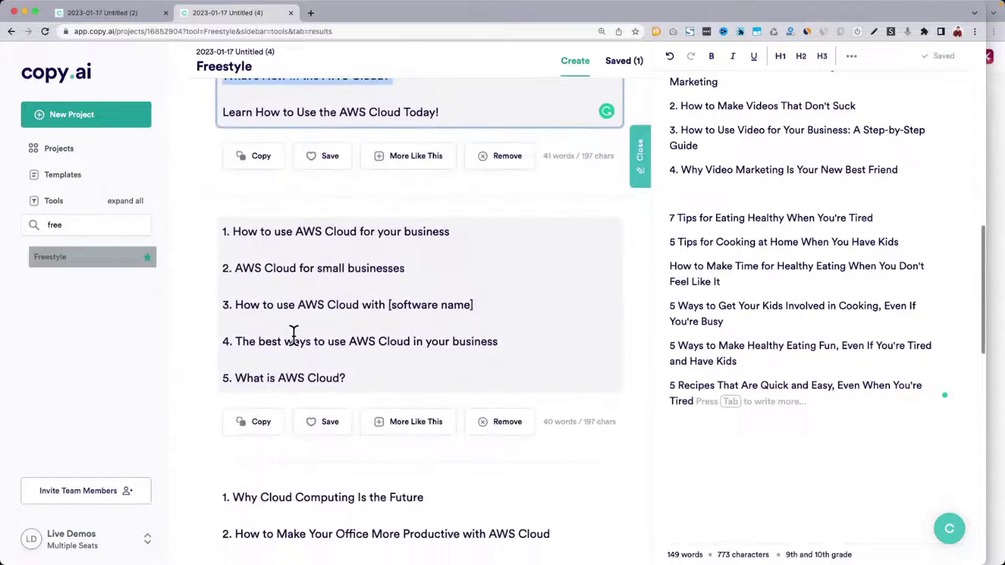
Add the line "Target Audience: Moms looking to become programmers" below the topic and generate content.
scroll(294, 333, up, 13)
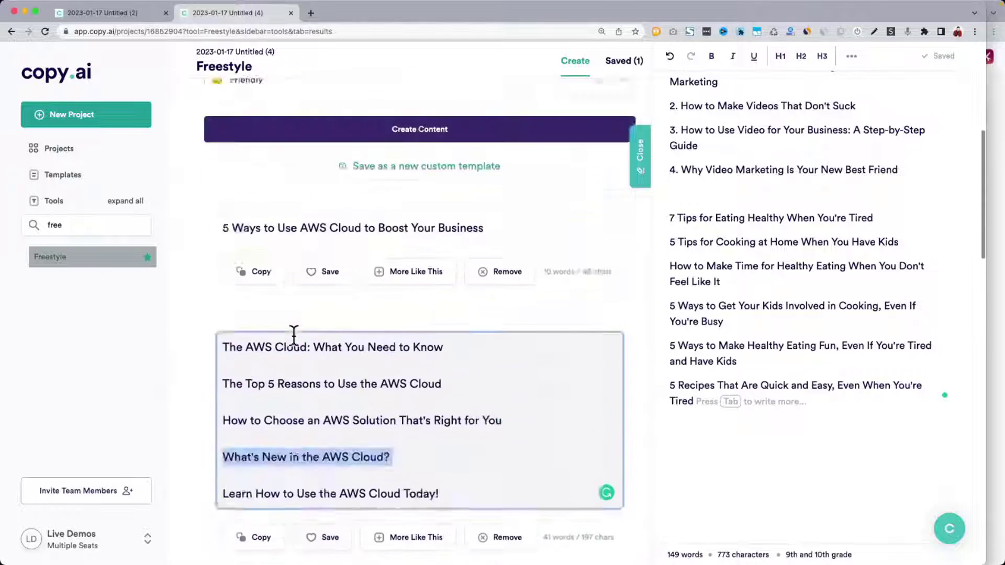
key(Return)
text(Ta)
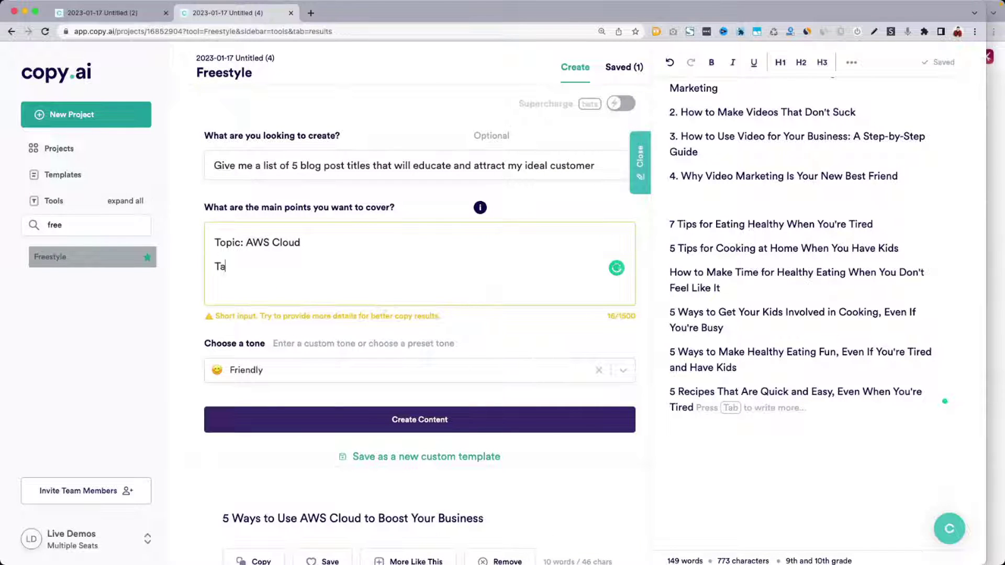
text(rget Audience)
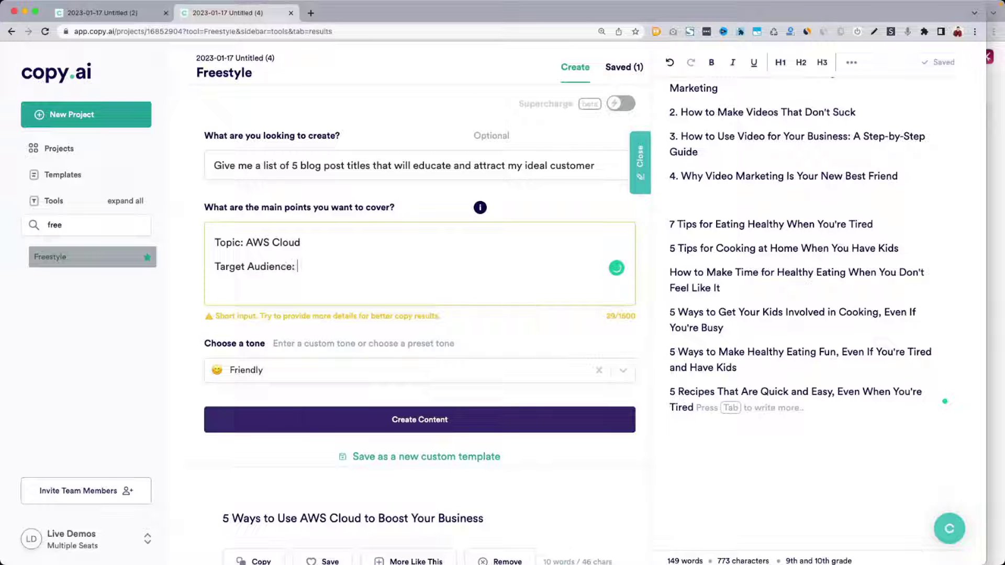
text(: Moms looking to become)
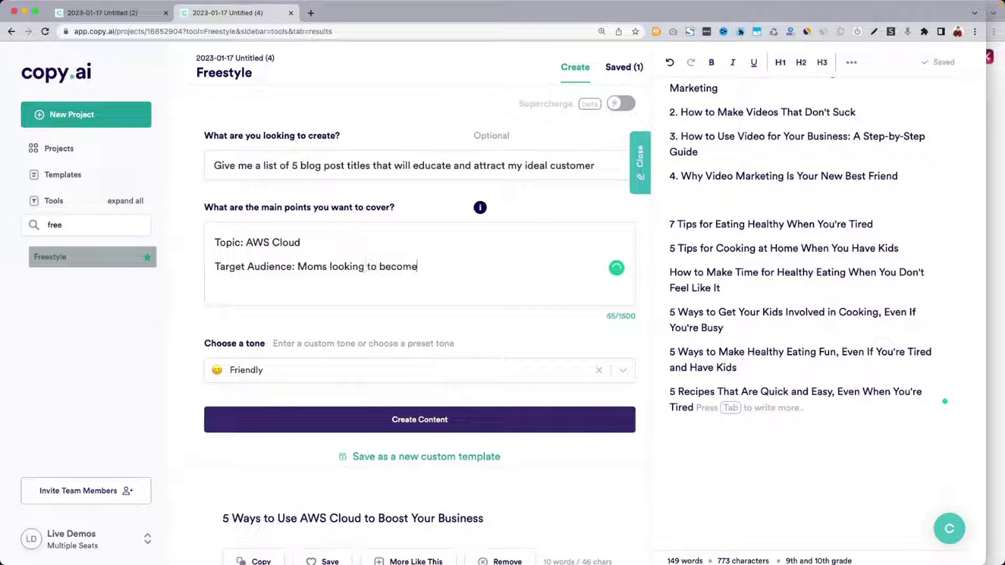
text( programmers)
click(391, 414)
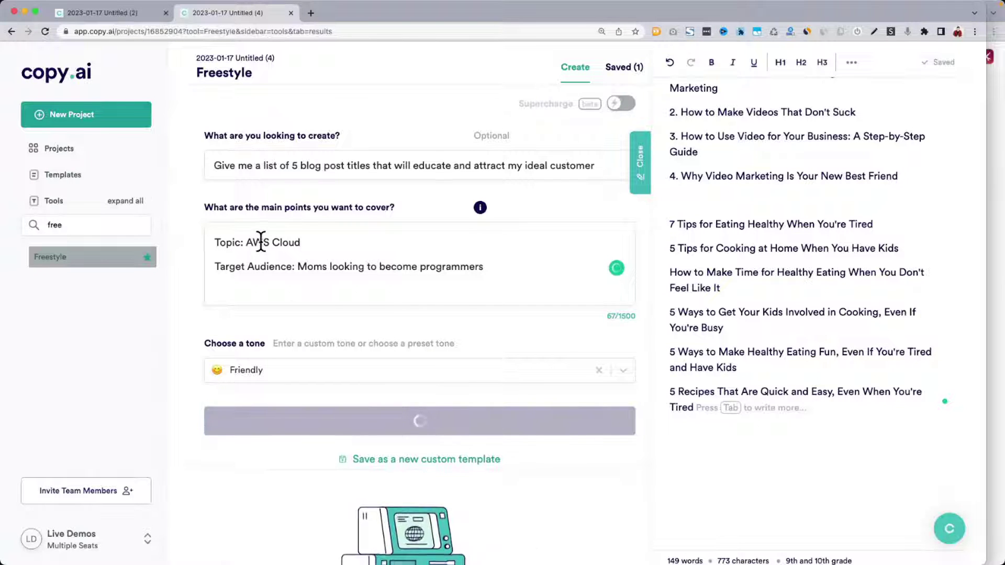
Examine the new AWS Cloud title sets for how well they suit the target audience of moms learning to program.
drag(250, 242, 344, 240)
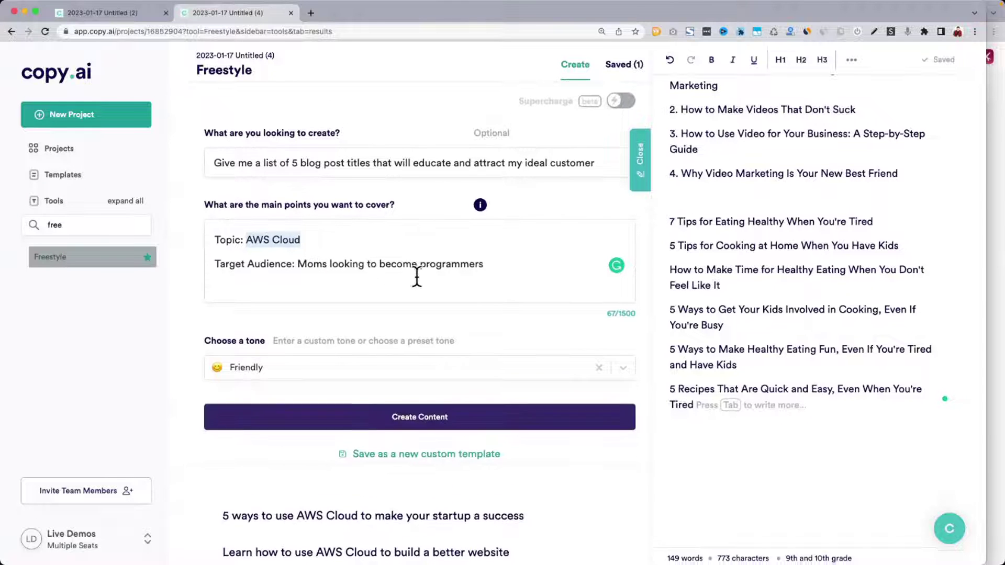
scroll(419, 285, down, 5)
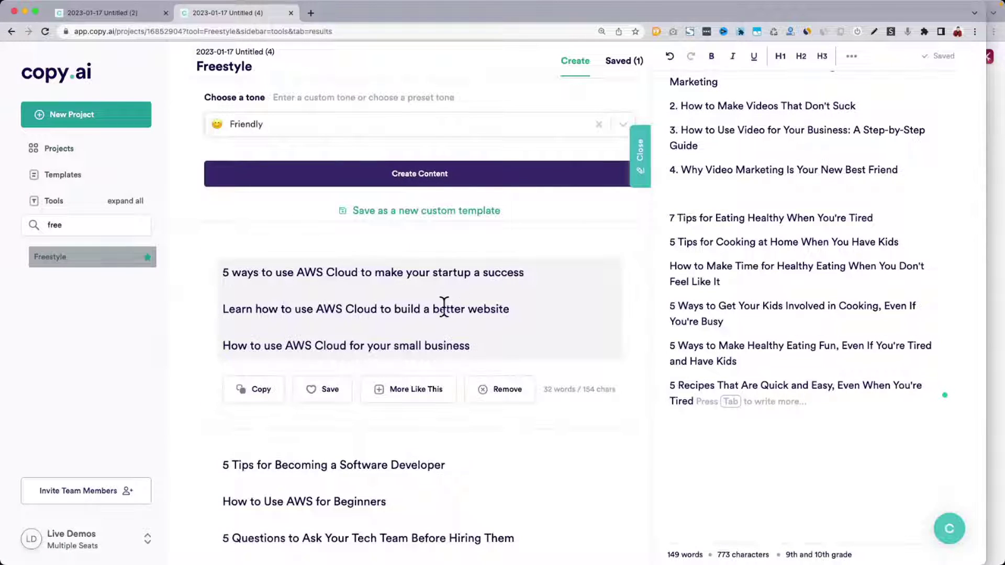
drag(366, 273, 546, 283)
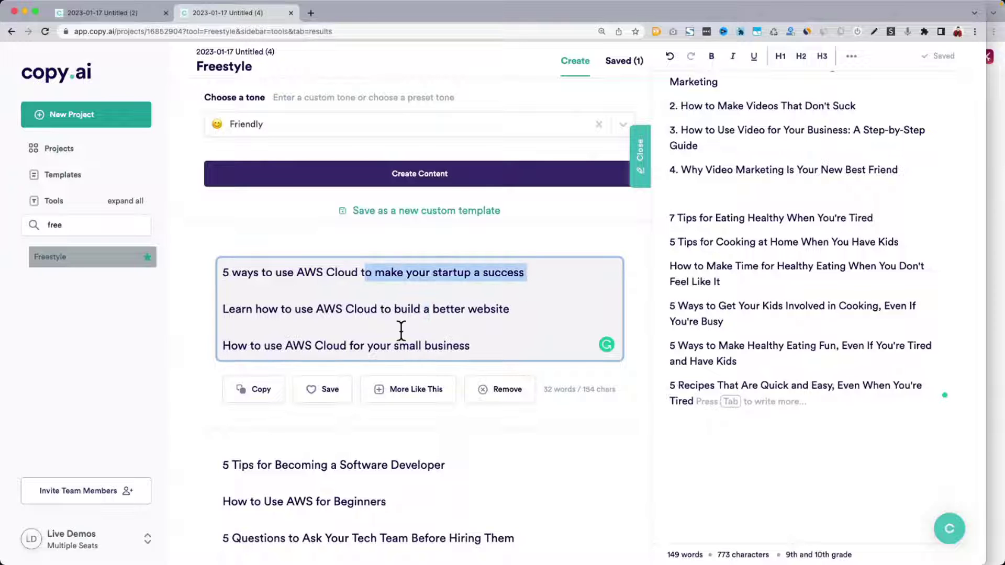
drag(270, 346, 478, 346)
scroll(479, 346, down, 4)
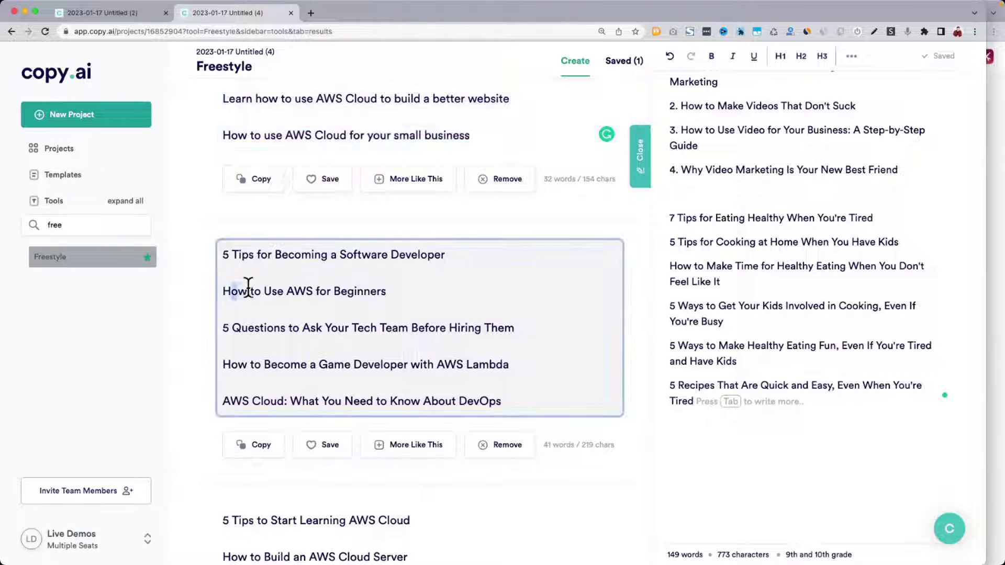
drag(230, 290, 471, 293)
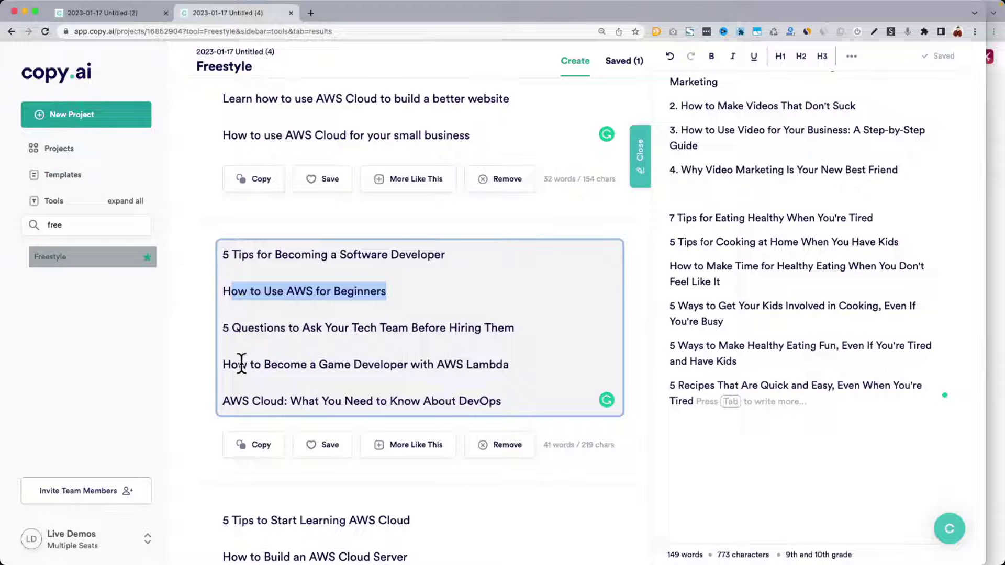
scroll(241, 365, down, 5)
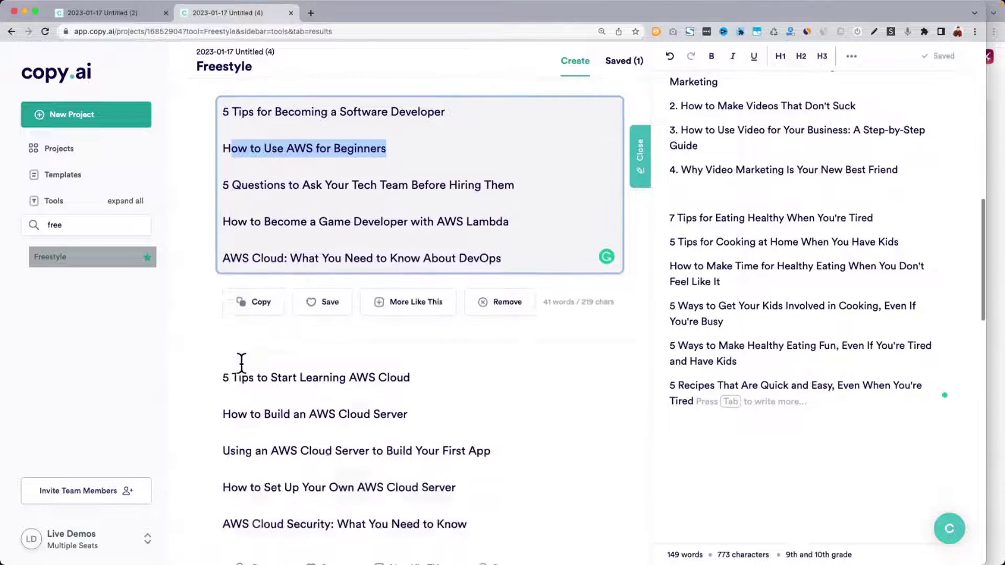
click(229, 348)
drag(229, 348, 478, 536)
scroll(479, 434, down, 6)
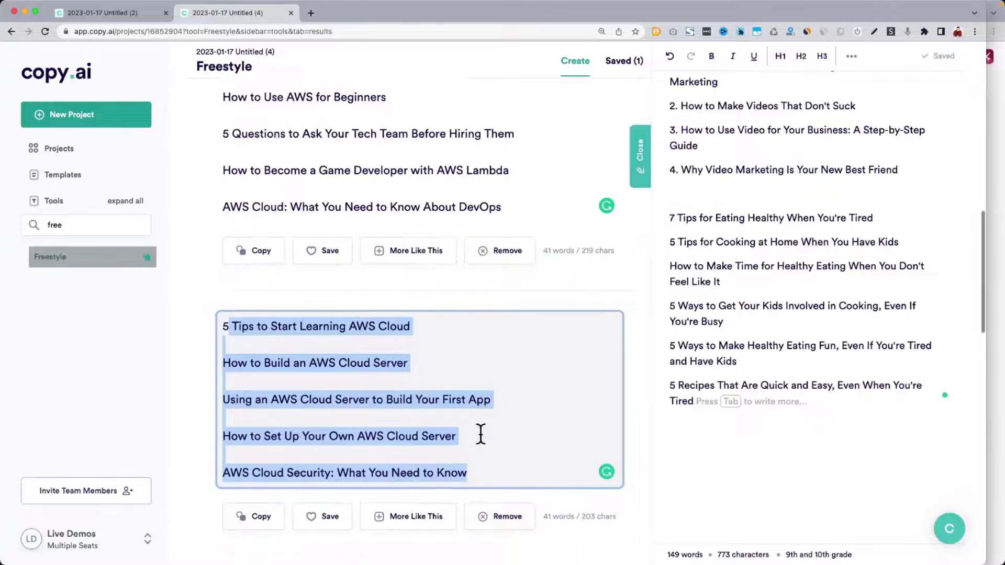
scroll(480, 433, down, 5)
Remove the moms target audience line and replace the AWS Cloud topic with "impact of current and professional branding photography".
scroll(480, 442, up, 15)
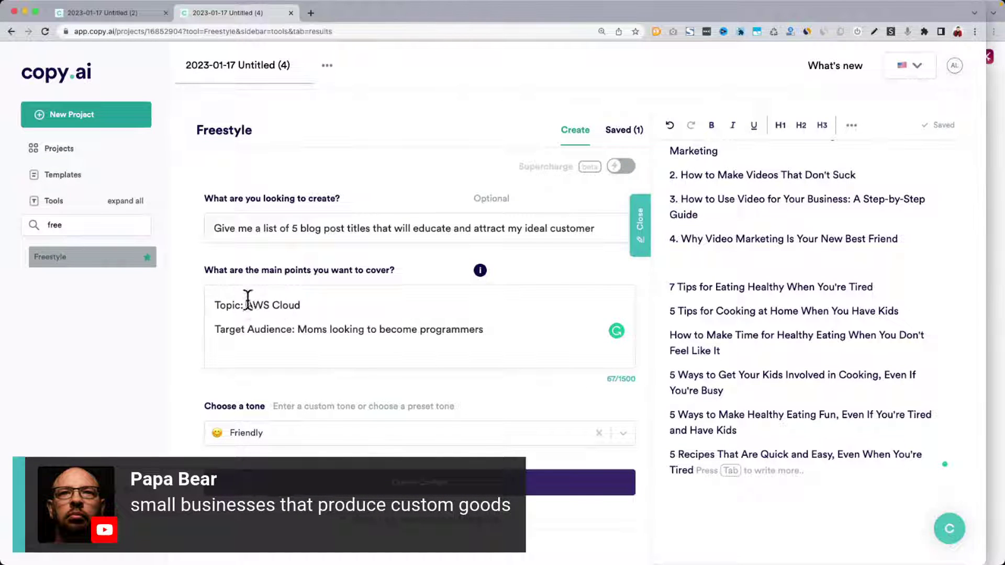
click(302, 314)
key(alt+BackSpace)
key(alt+BackSpace)
key(alt+BackSpace)
key(alt+BackSpace)
key(alt+BackSpace)
key(BackSpace)
key(BackSpace)
key(BackSpace)
key(BackSpace)
key(BackSpace)
key(BackSpace)
key(BackSpace)
key(BackSpace)
key(BackSpace)
key(BackSpace)
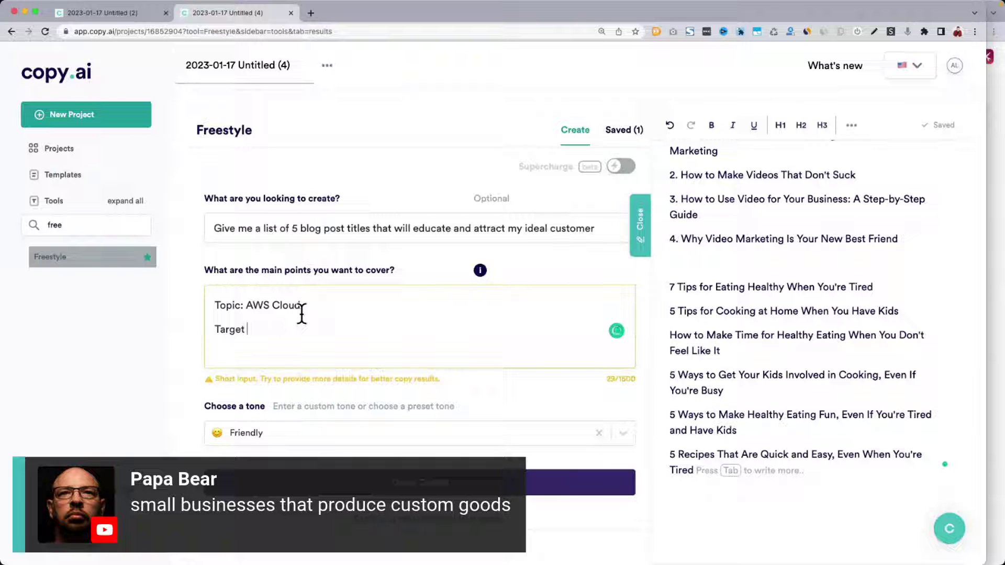
key(BackSpace)
key(BackSpace)
key(BackSpace)
key(BackSpace)
key(BackSpace)
text(impact of current and professional branding photography)
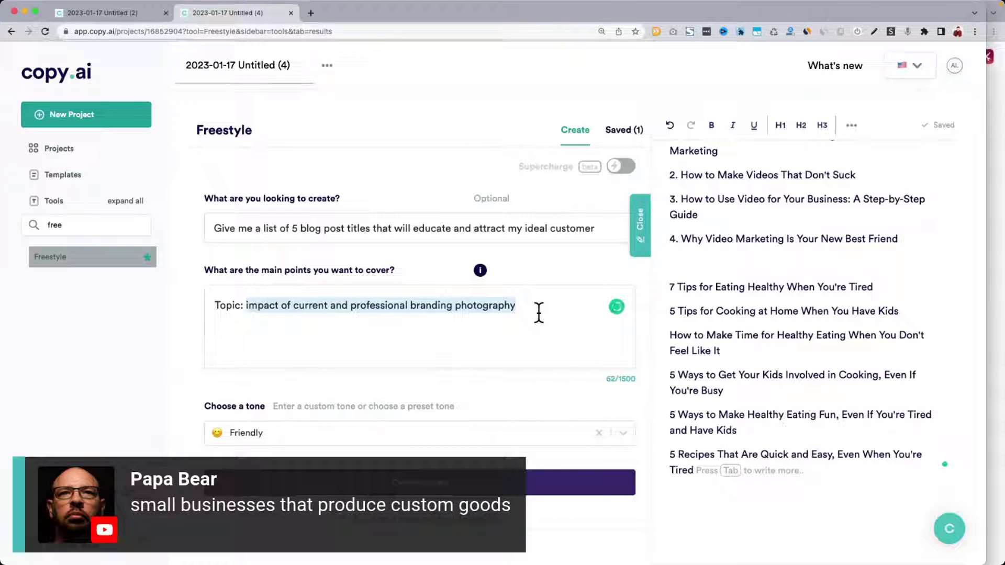
key(Right)
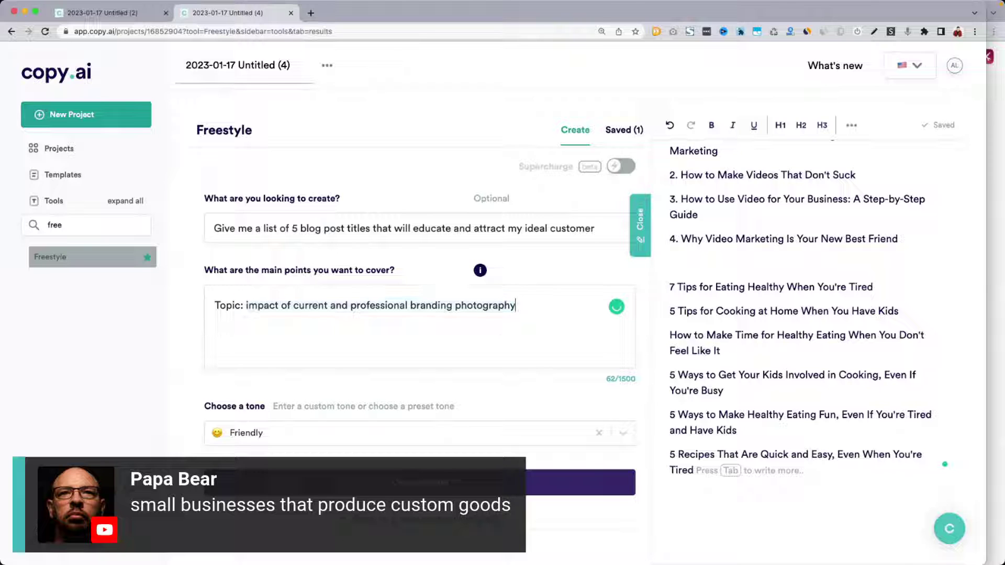
Add the line "Target audience: small businesses that produce custom goods" below the topic and generate content.
key(Return)
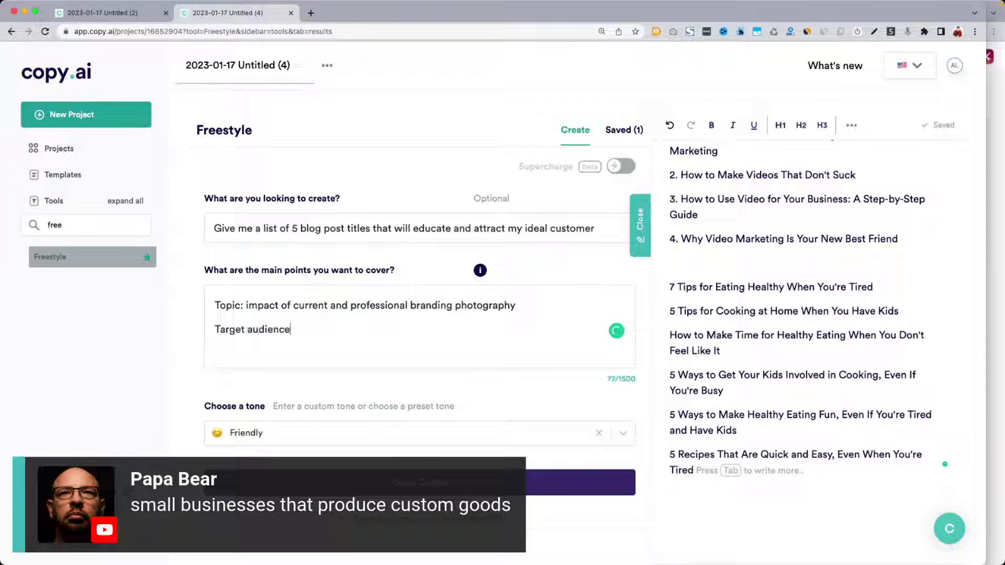
text(Target audience: small bu)
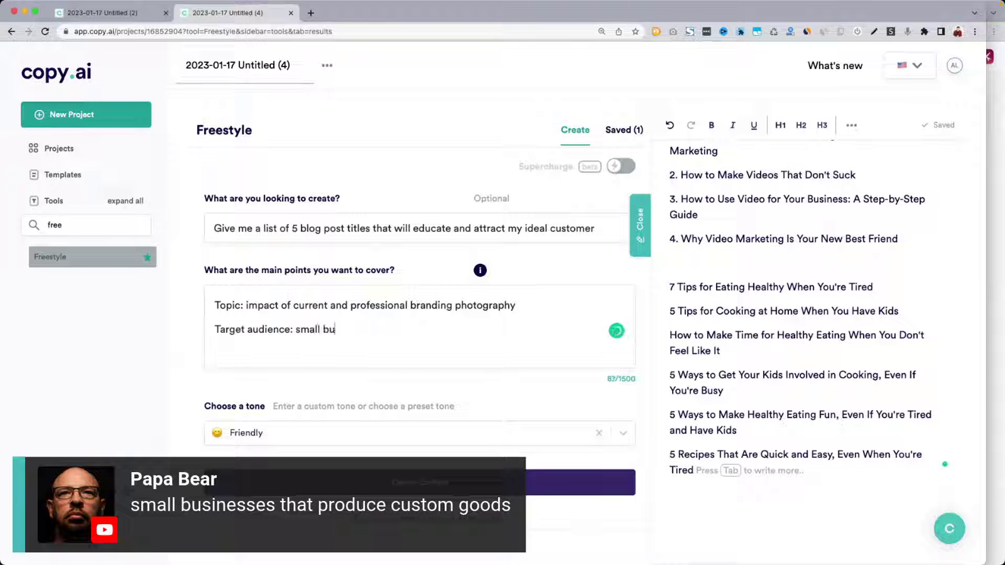
text(sinesses that pr)
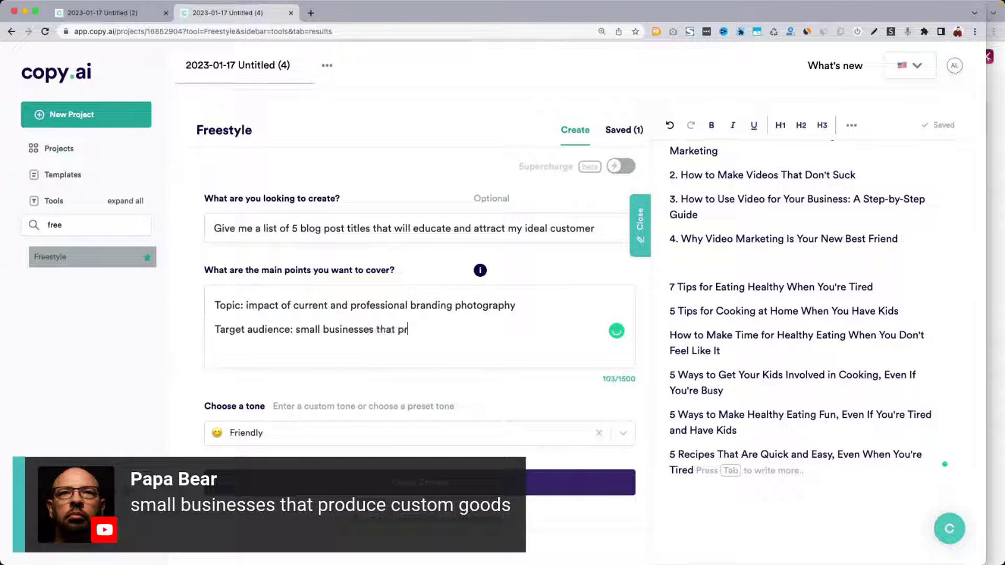
text(oduce cust)
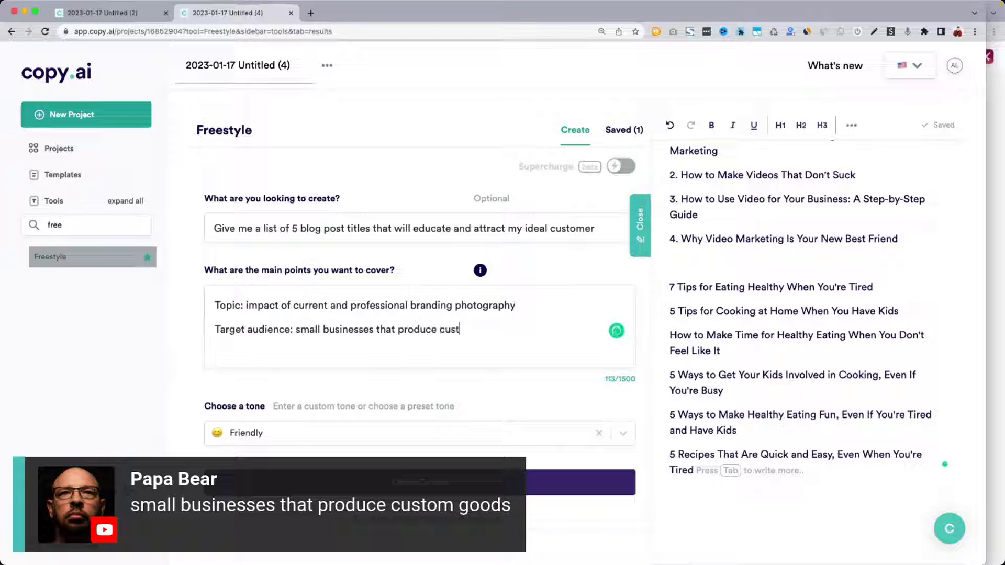
text(om goods)
scroll(529, 346, down, 2)
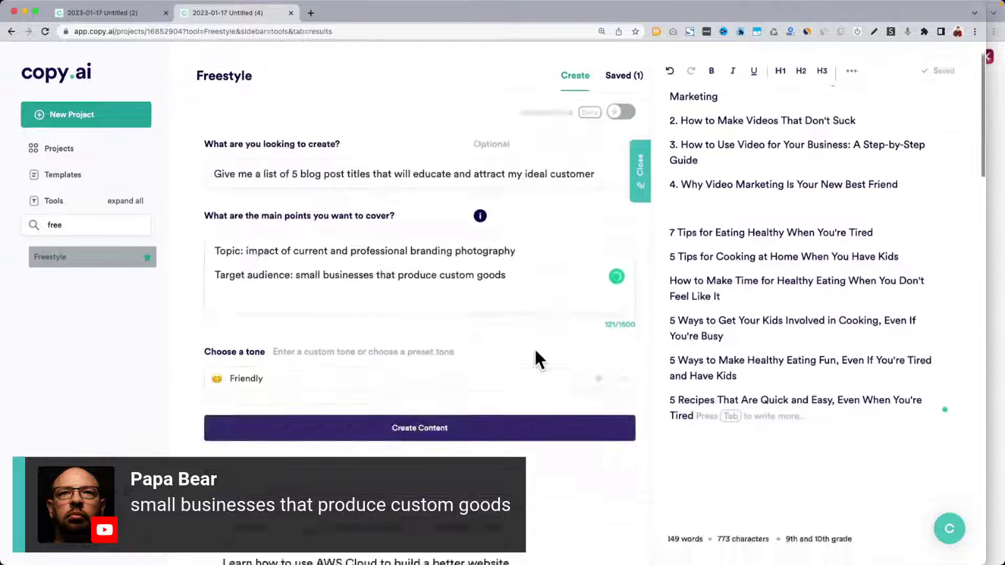
click(400, 410)
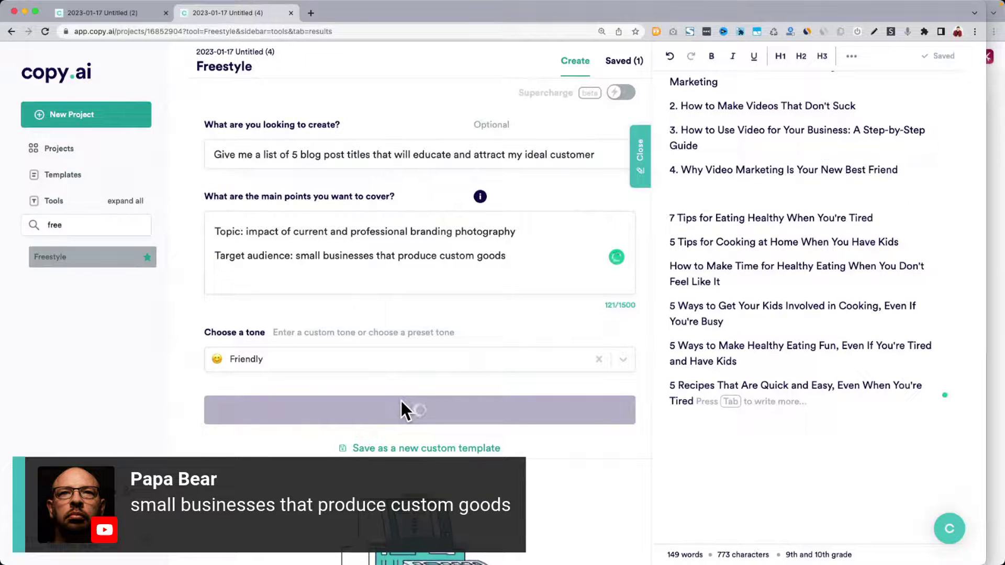
Look over the saved blog ideas in the document and add a new line after the final healthy-eating title.
click(759, 267)
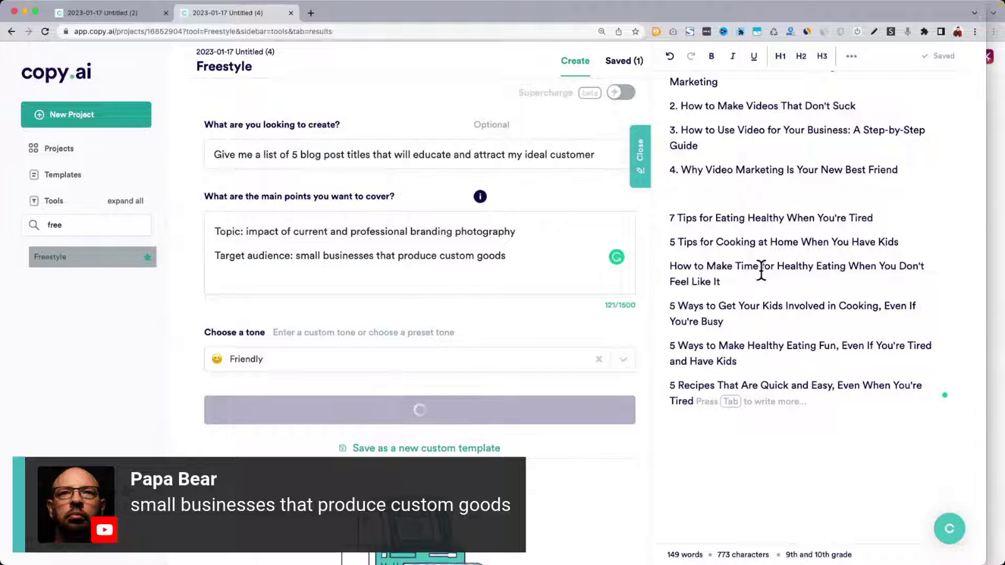
scroll(760, 269, up, 4)
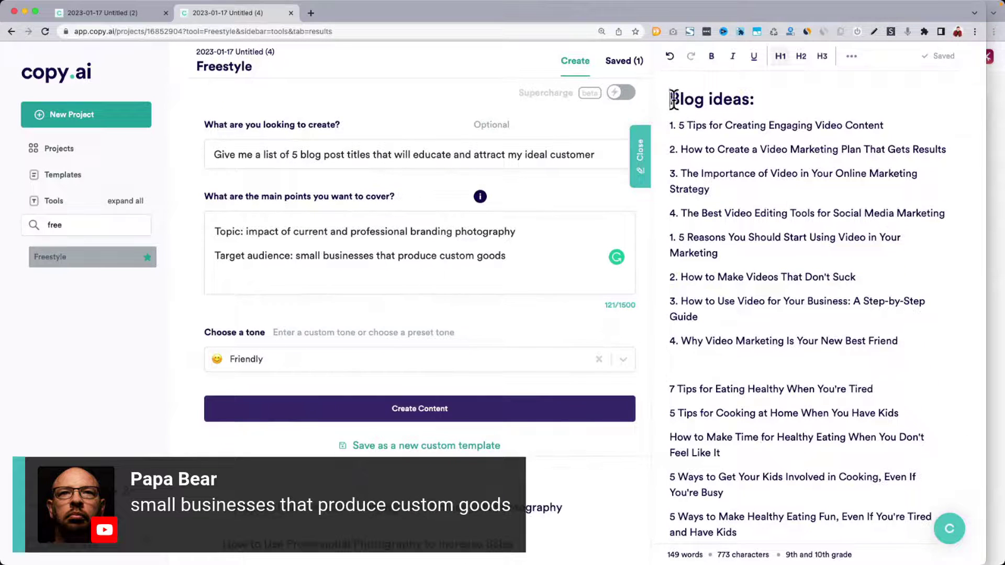
drag(671, 96, 846, 299)
scroll(847, 296, down, 3)
scroll(847, 297, down, 2)
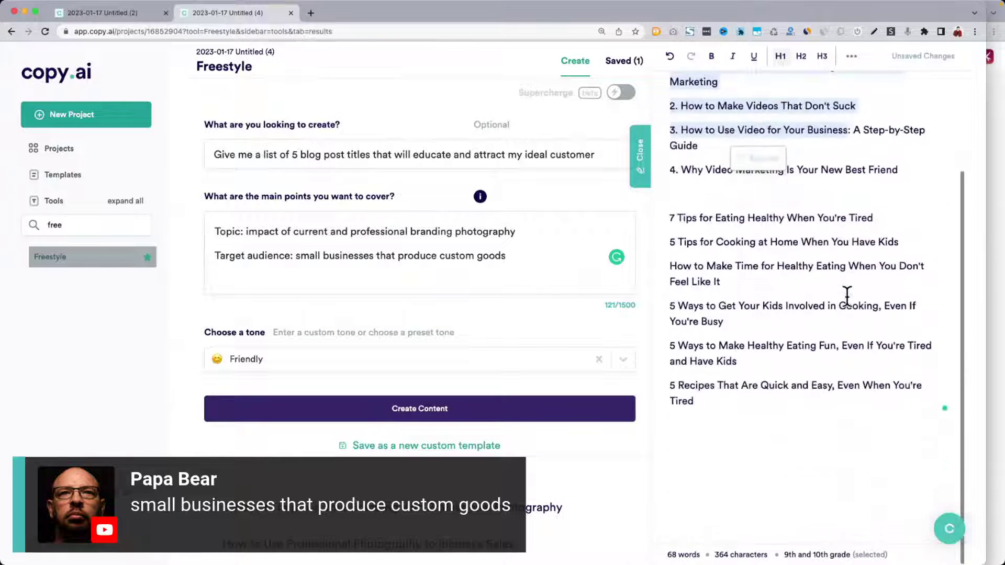
click(799, 415)
key(Return)
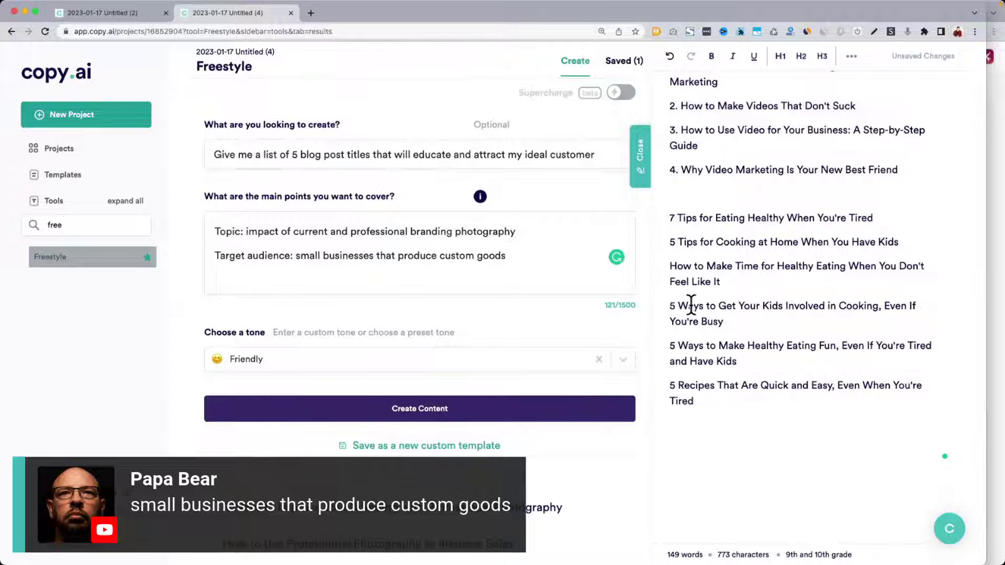
Review the generated branding photography title sets for ideas that suit small businesses.
scroll(501, 328, down, 5)
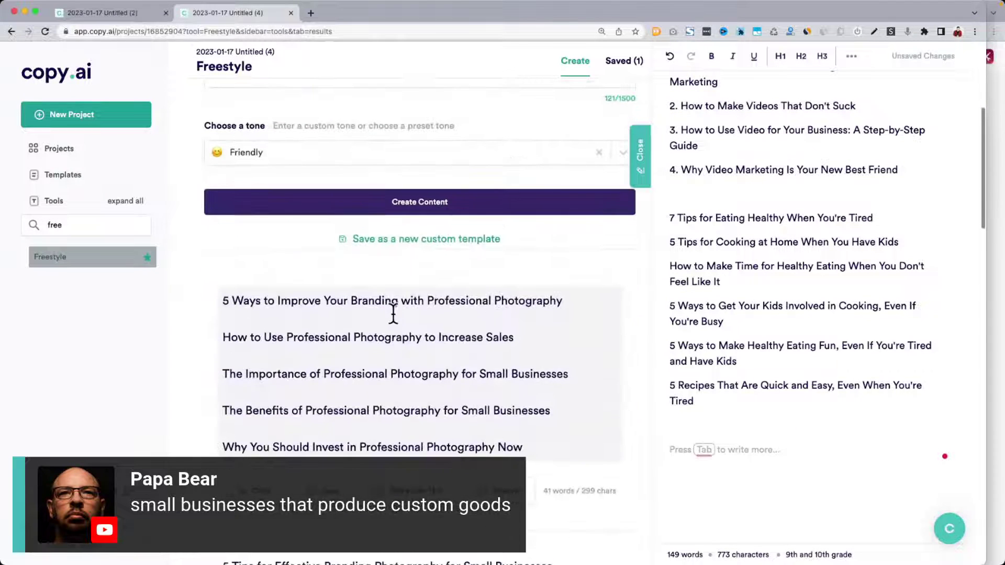
triple_click(370, 304)
scroll(372, 307, down, 2)
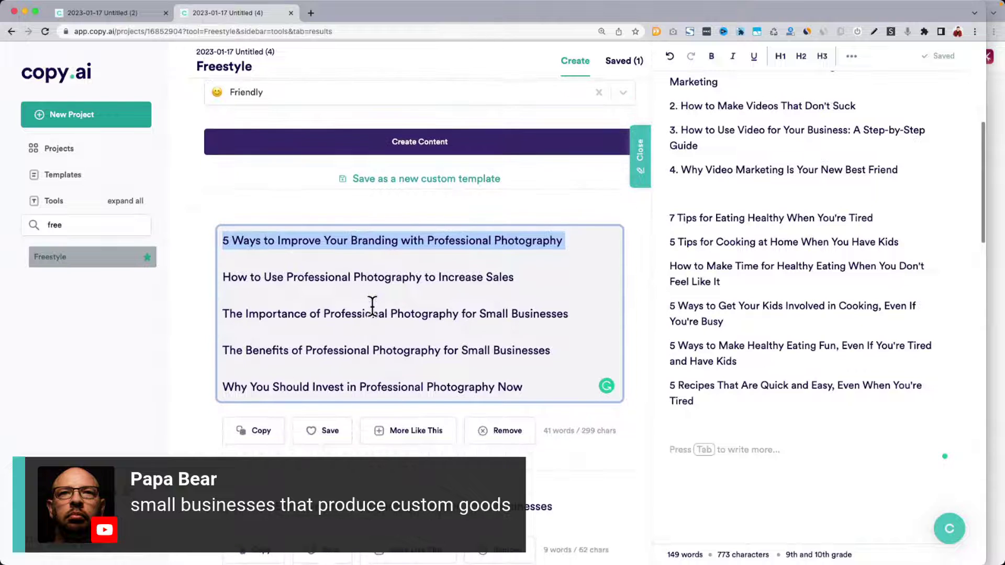
scroll(252, 287, down, 1)
scroll(289, 308, down, 2)
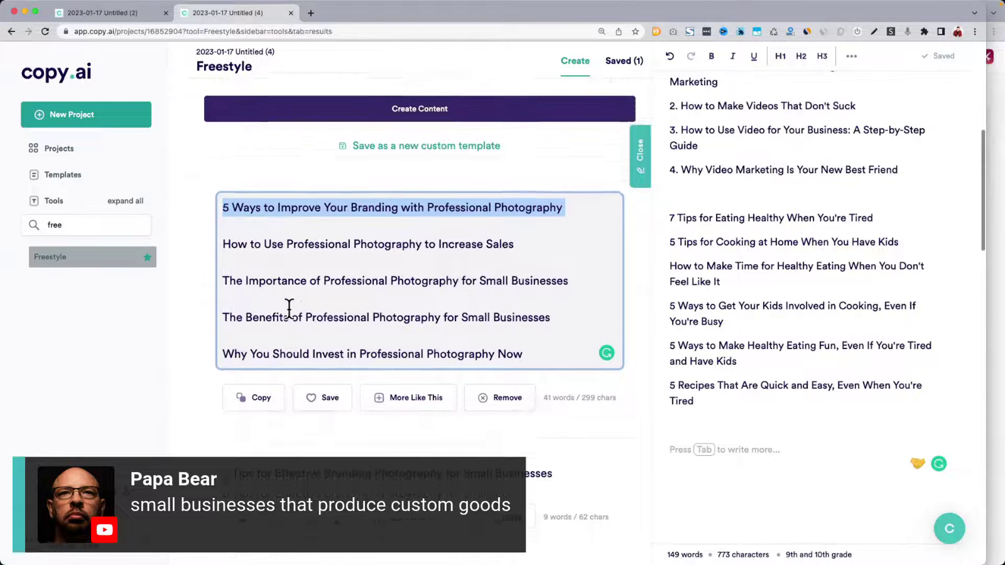
triple_click(244, 337)
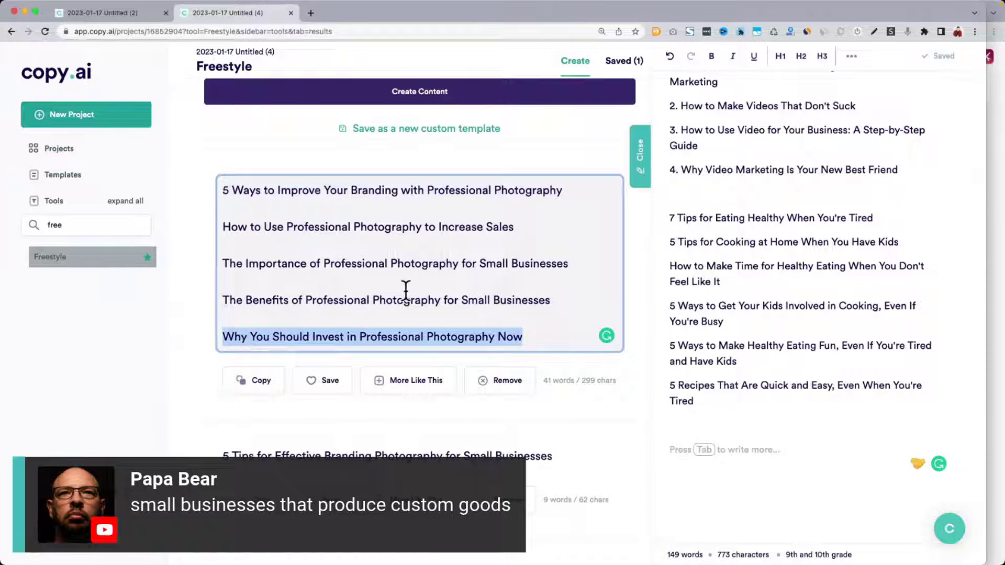
scroll(403, 287, down, 3)
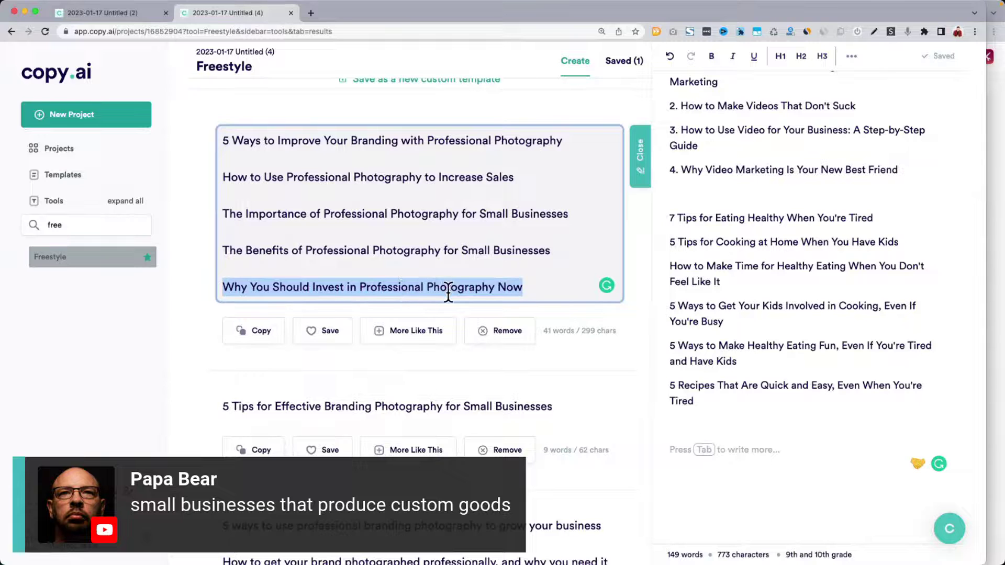
scroll(448, 291, down, 5)
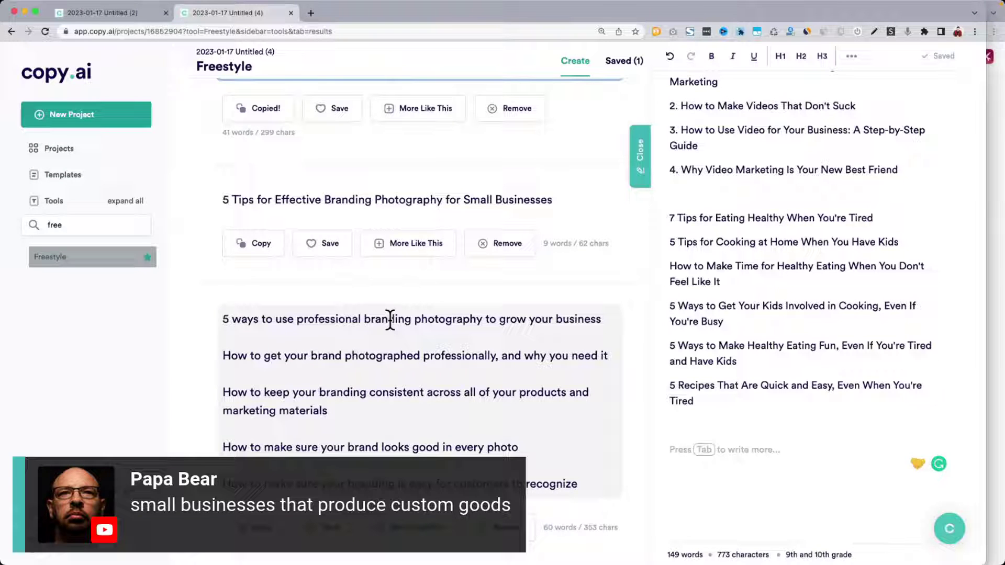
scroll(390, 319, down, 1)
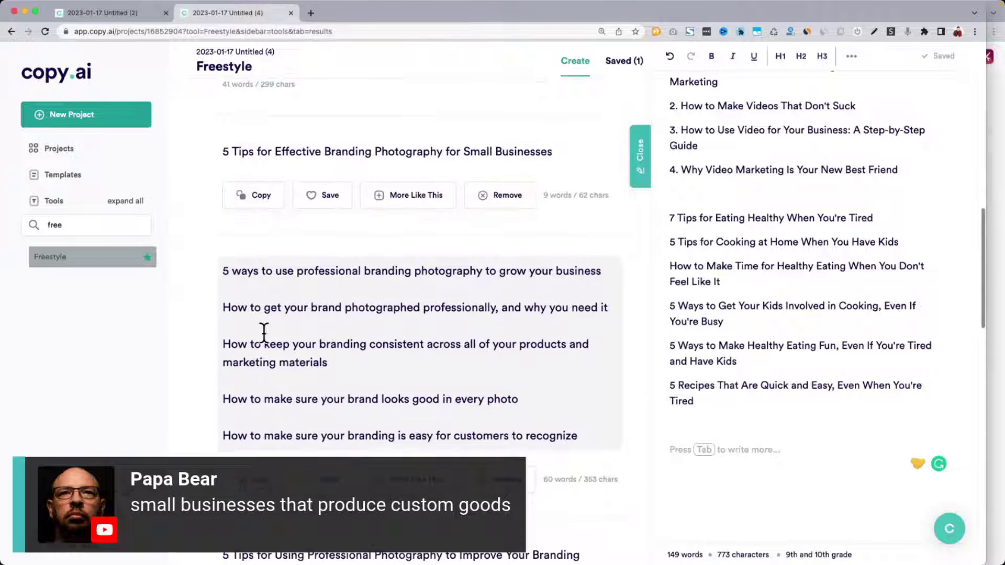
Copy the titles from "How to keep your branding consistent" through "How to make sure your branding is easy for customers to recognize" into the document.
triple_click(304, 348)
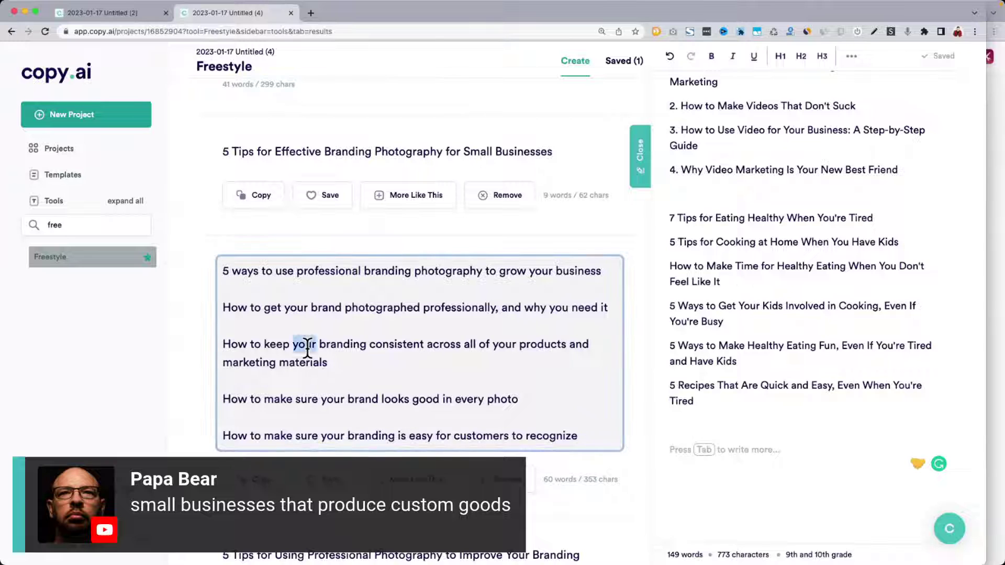
click(804, 442)
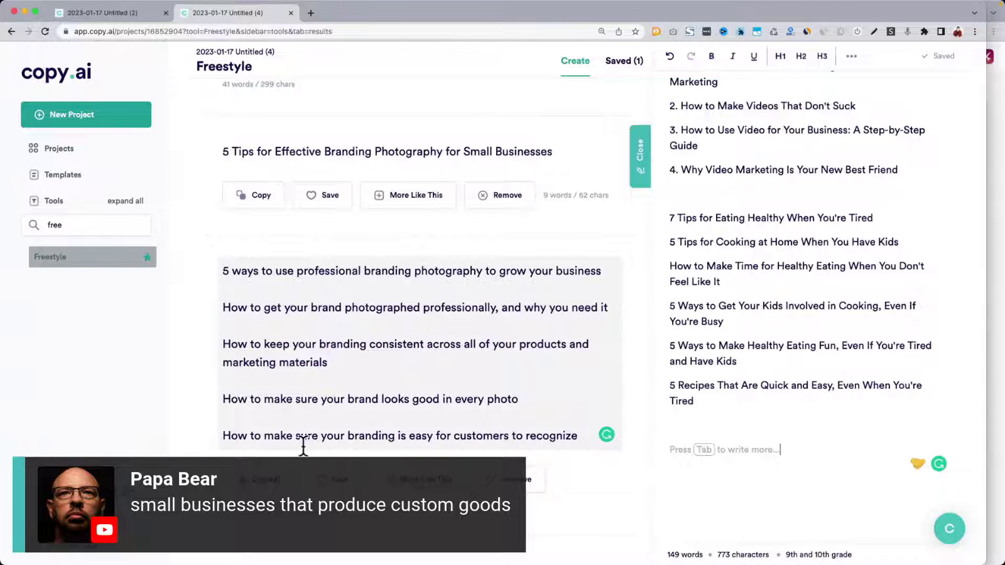
click(563, 435)
scroll(560, 442, down, 1)
drag(577, 411, 222, 318)
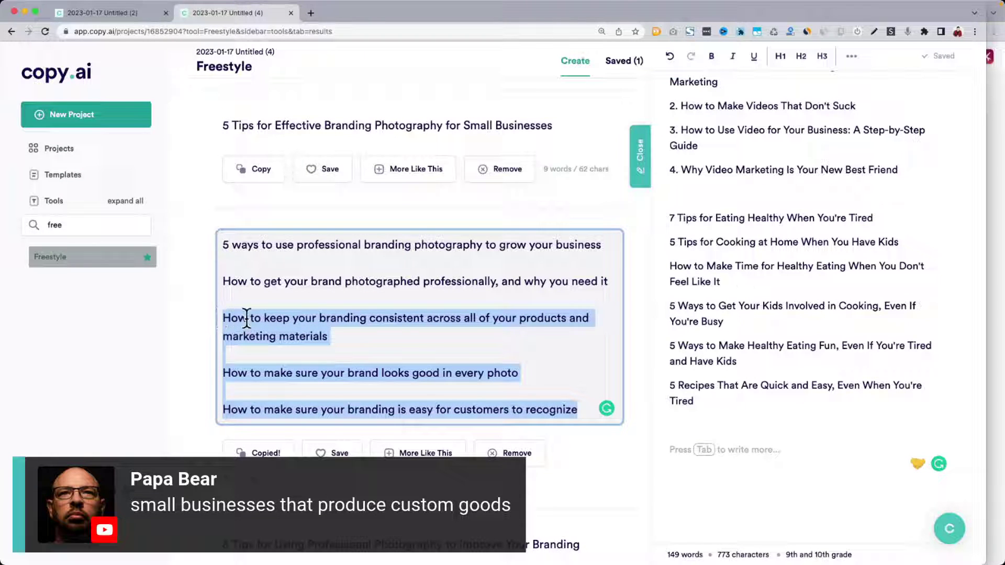
drag(246, 318, 735, 437)
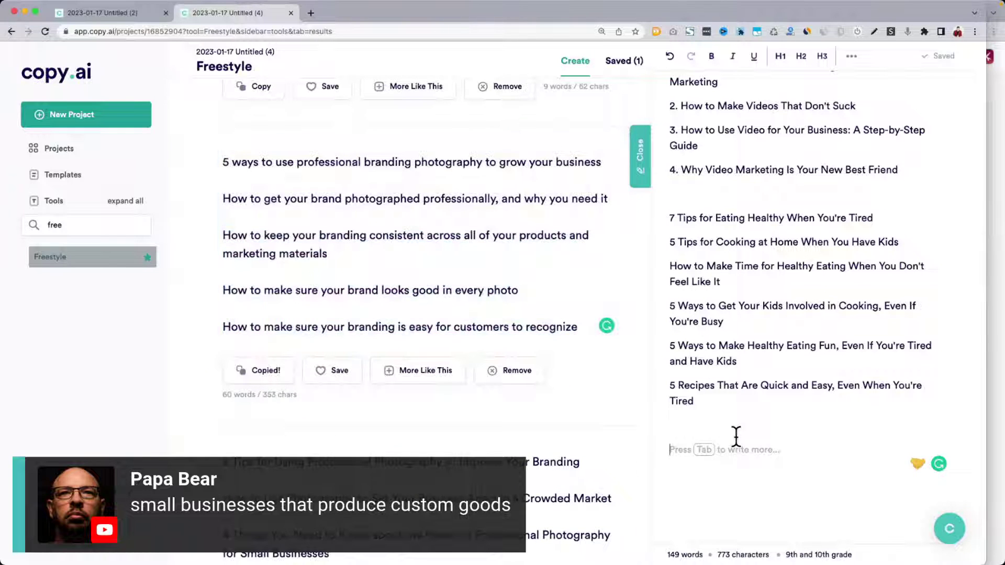
Append the titles from "How to Use Photography to Set Your Business Apart" through "7 Steps to Making Your Brand Stand Out" to the document's end.
scroll(386, 392, down, 5)
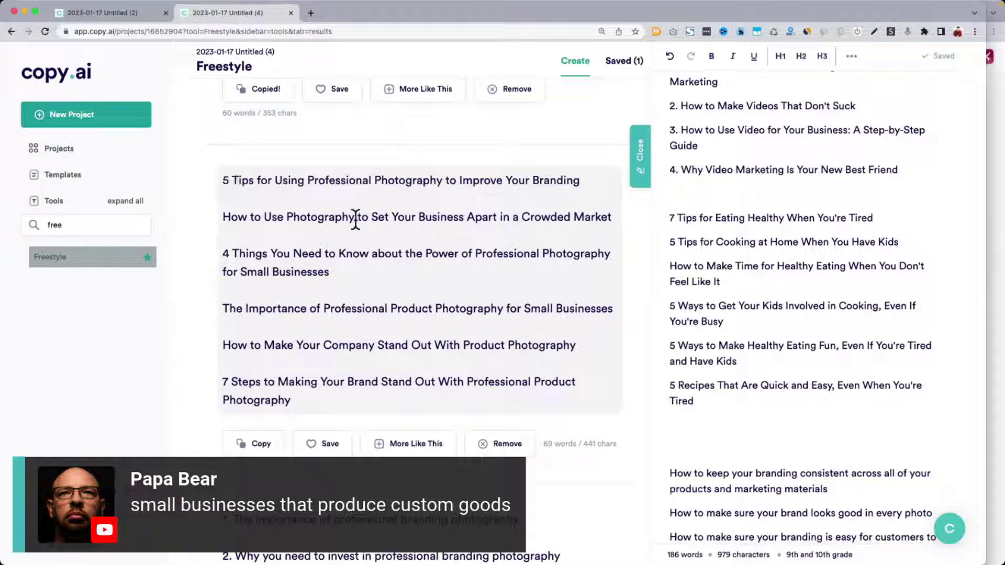
drag(223, 217, 529, 402)
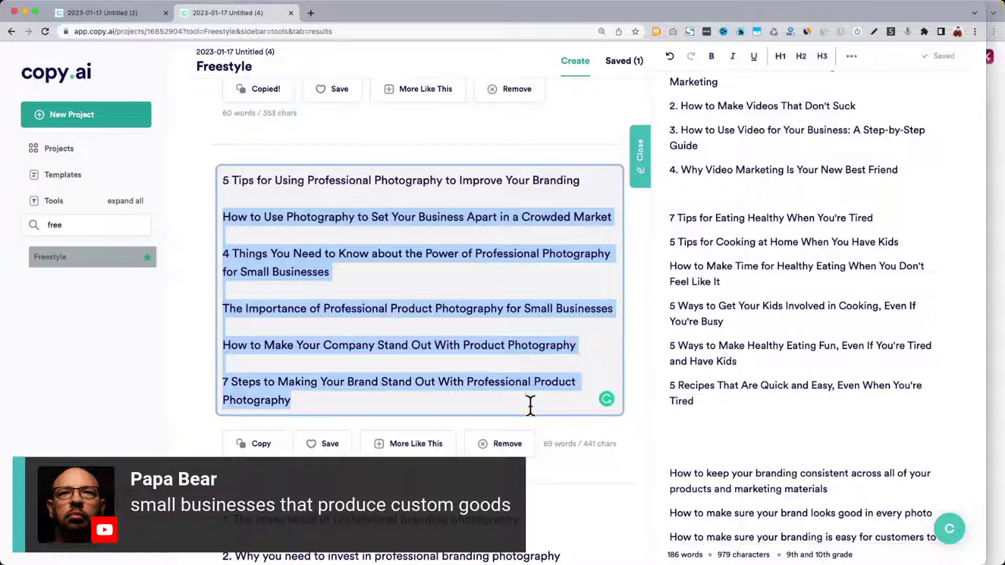
key(super+c)
scroll(834, 381, down, 3)
click(833, 419)
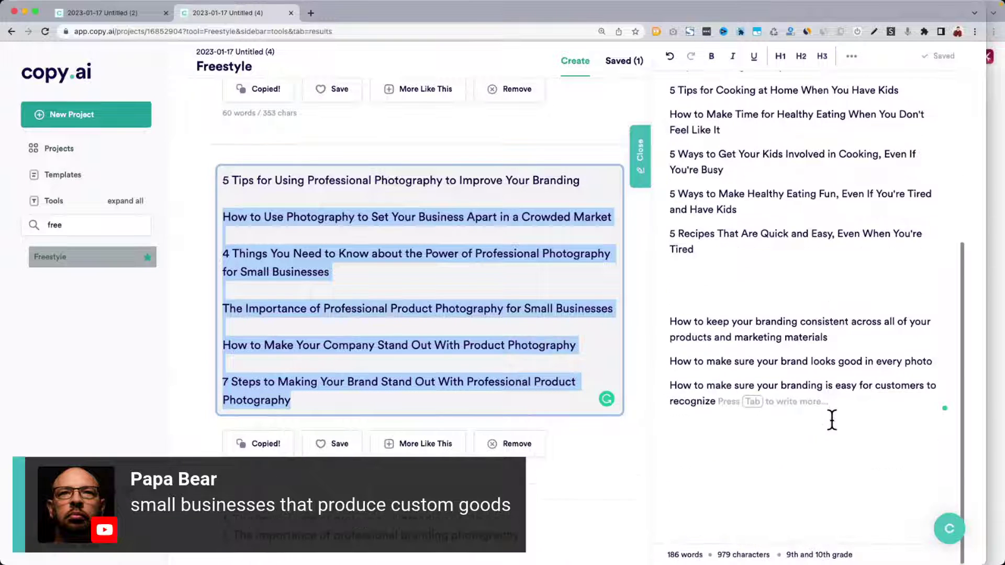
key(Return)
key(super+v)
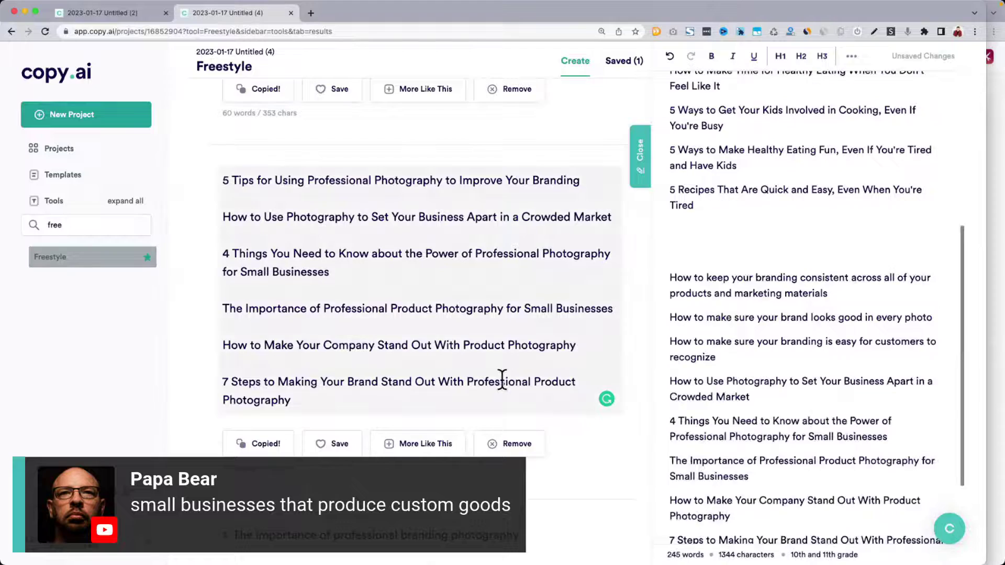
Shorten and refocus the topic in the main points to "professional branding photography tips".
scroll(502, 378, up, 15)
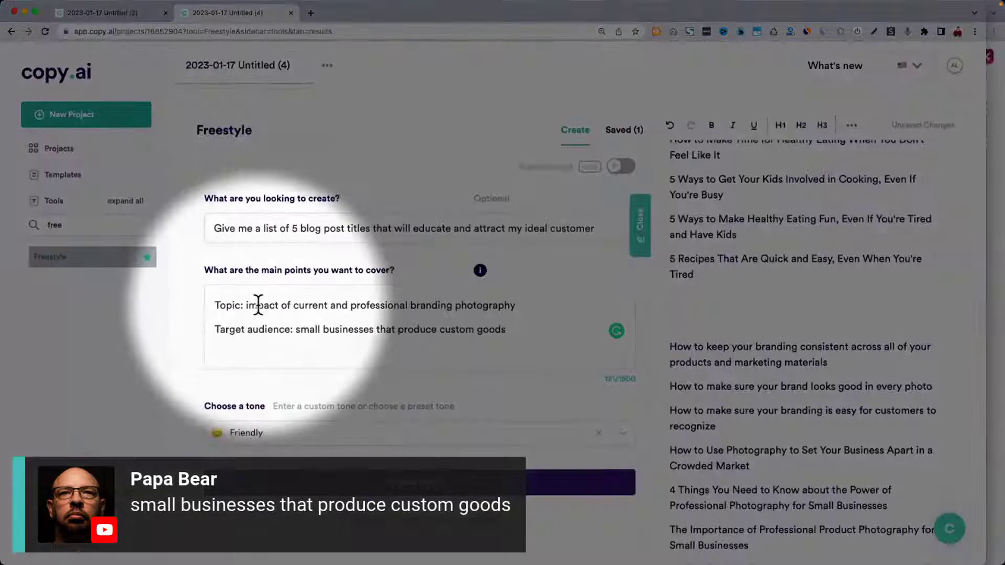
scroll(258, 305, down, 1)
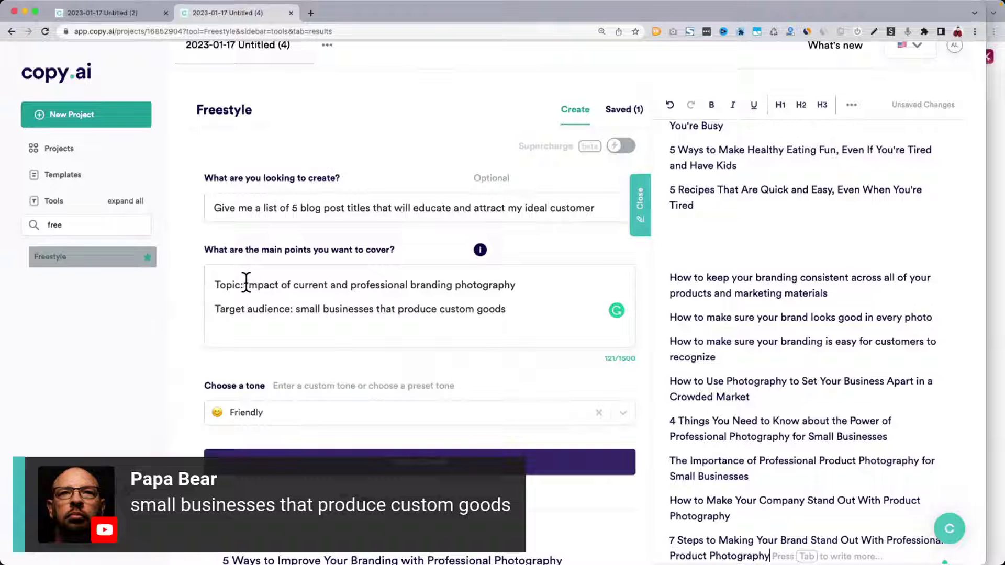
drag(246, 283, 542, 281)
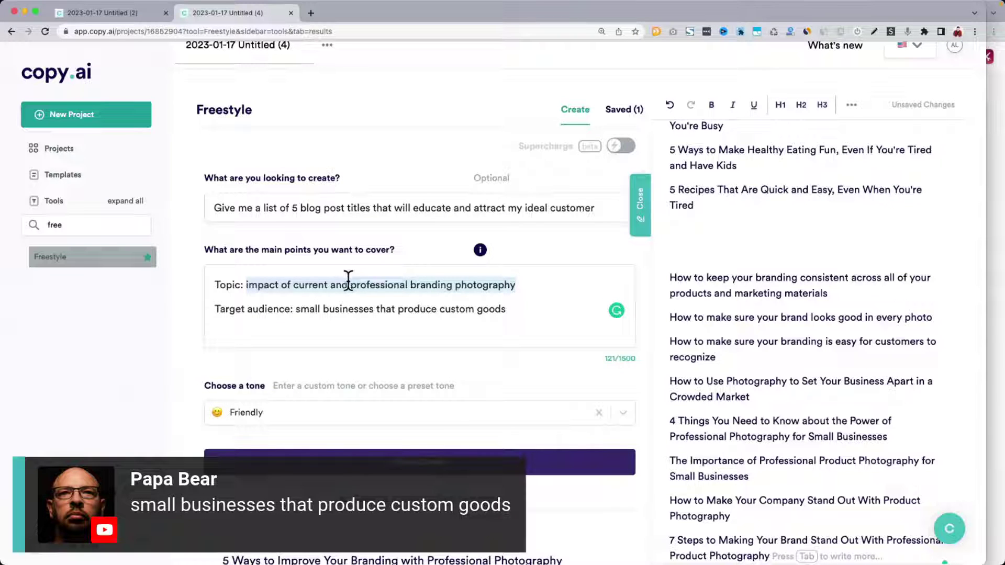
key(Right)
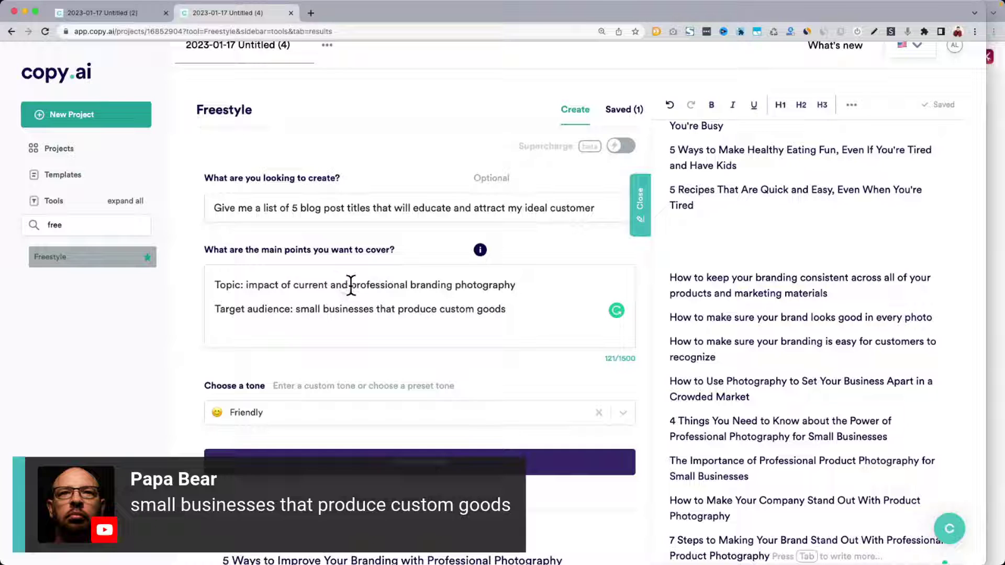
click(350, 285)
shift+click(246, 285)
key(BackSpace)
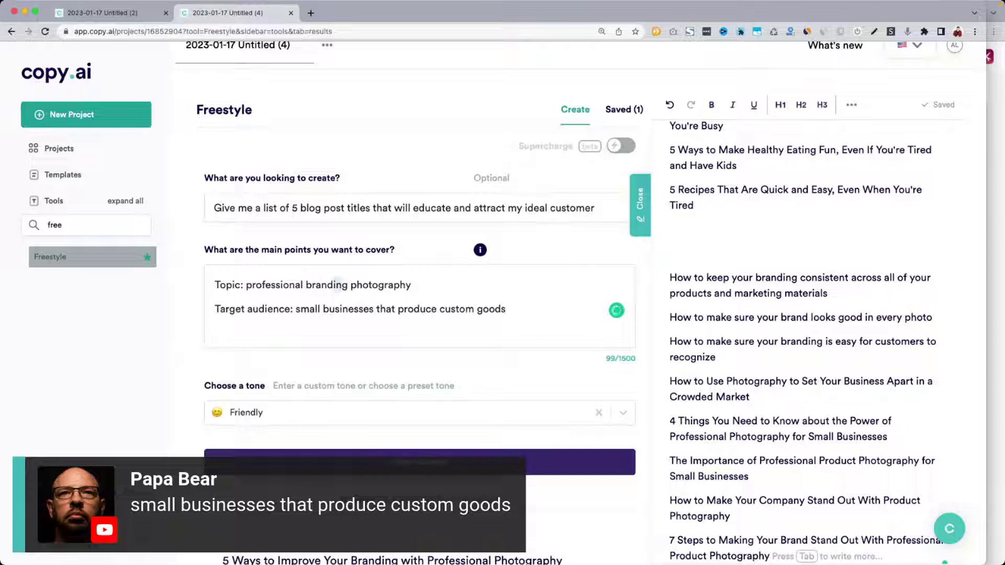
text(tips)
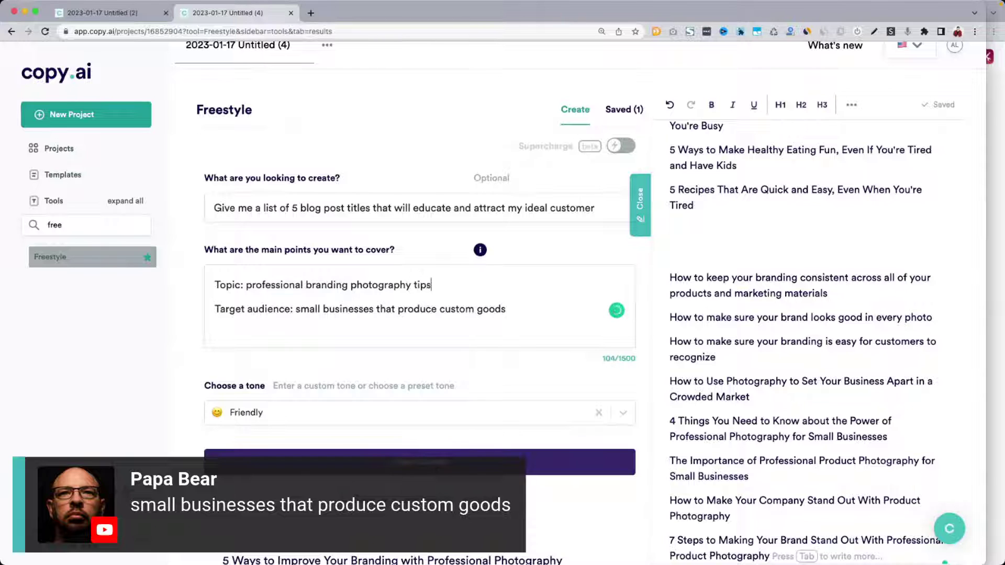
Generate a new set of blog titles for the professional branding photography tips topic.
click(317, 462)
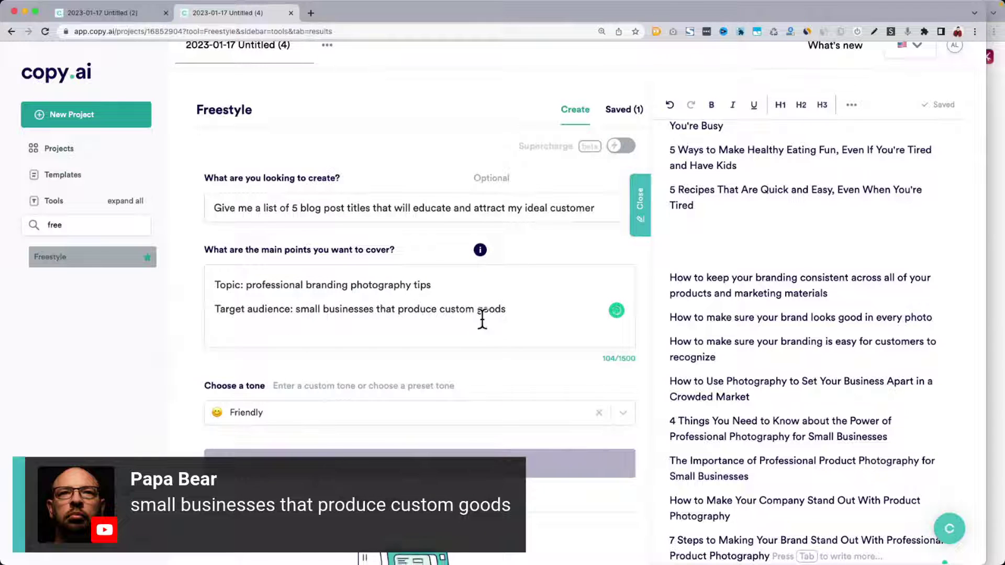
scroll(482, 316, down, 3)
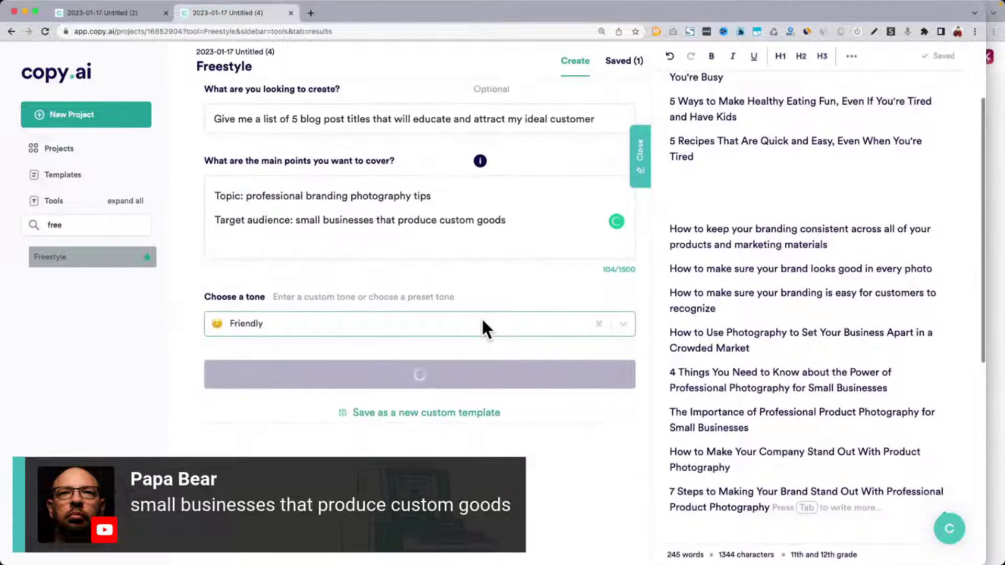
scroll(482, 317, down, 1)
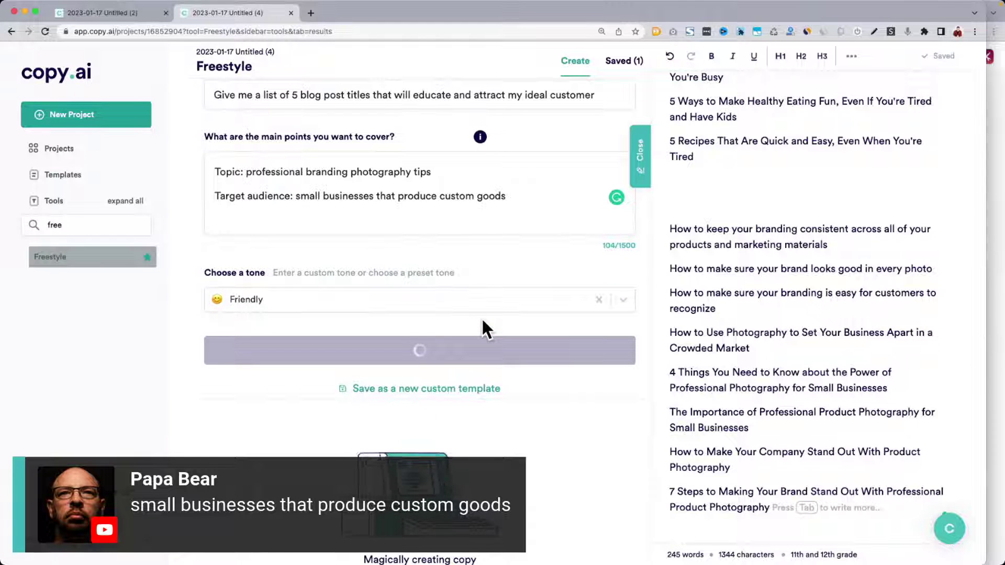
scroll(481, 317, down, 3)
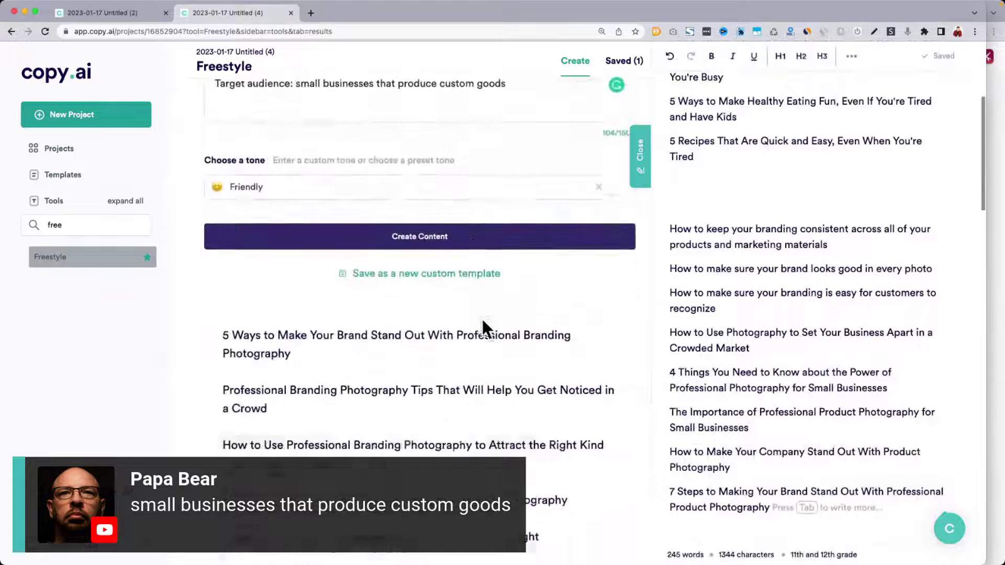
Review the newly generated branding and product photography titles for ideas that suit small businesses producing custom goods.
scroll(482, 317, down, 3)
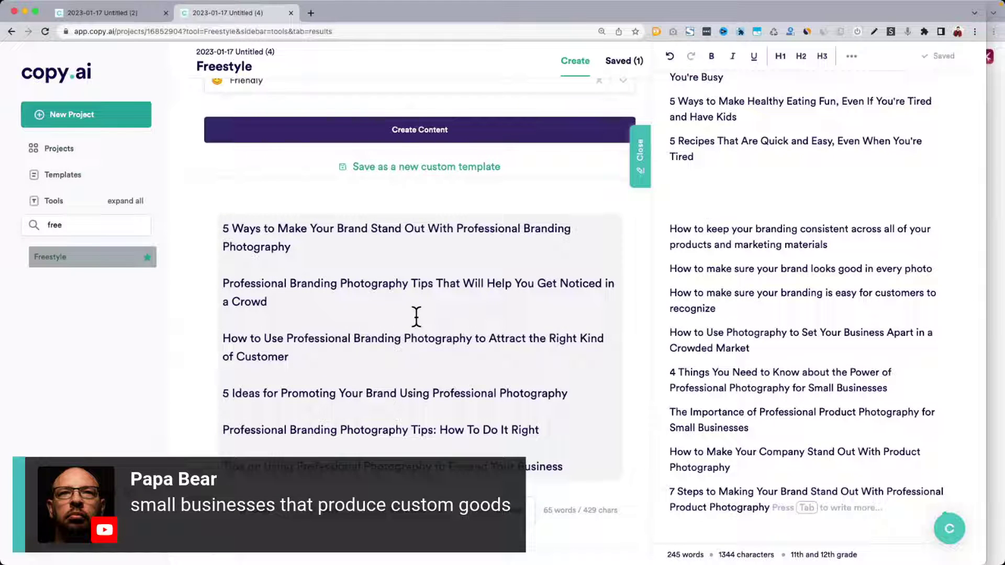
scroll(416, 317, down, 4)
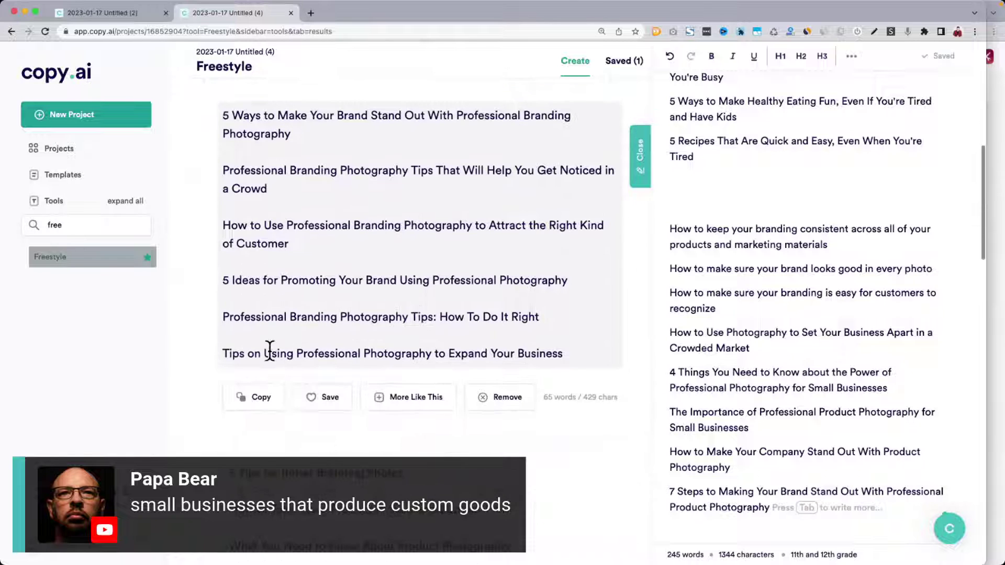
scroll(343, 351, down, 8)
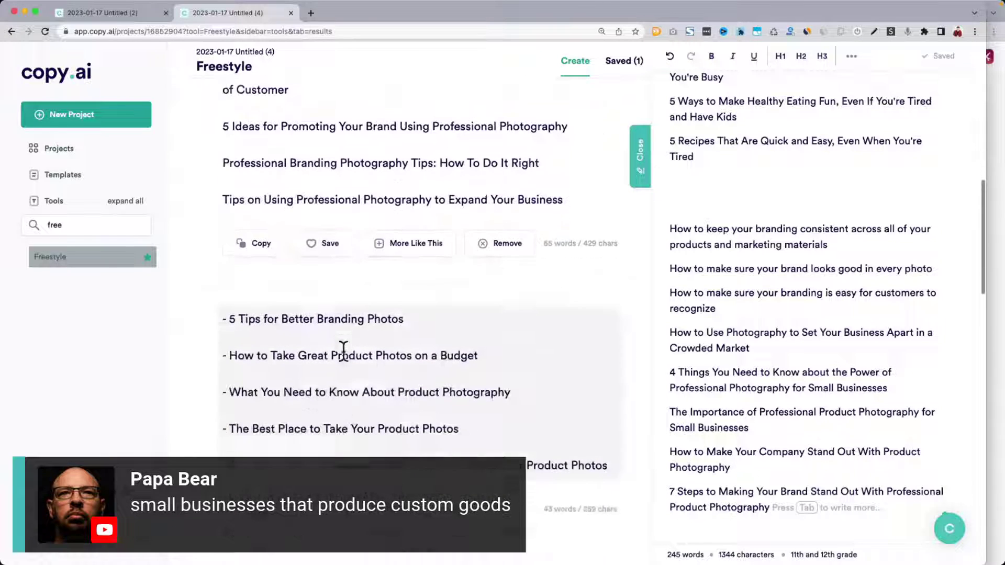
drag(230, 294, 538, 291)
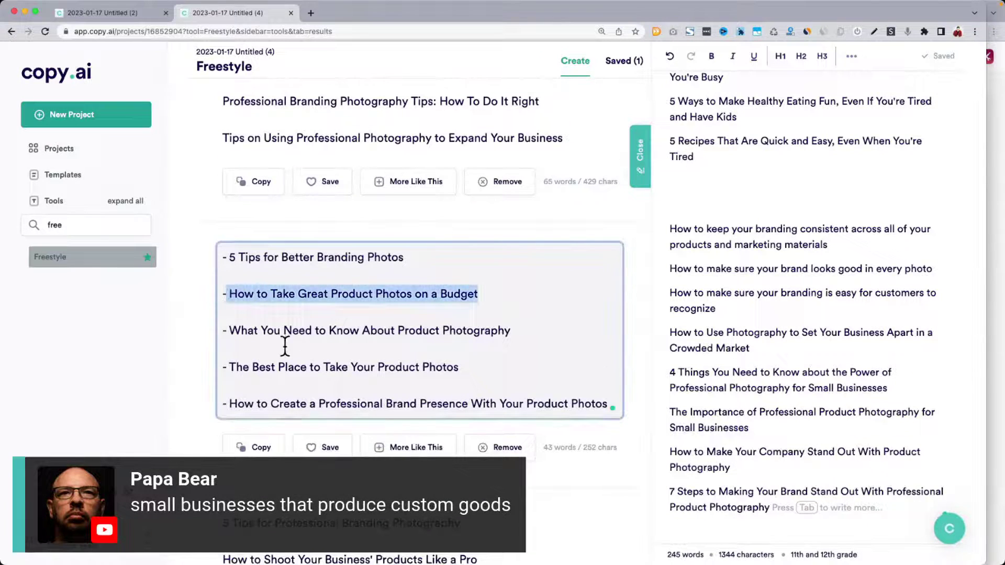
drag(235, 331, 516, 346)
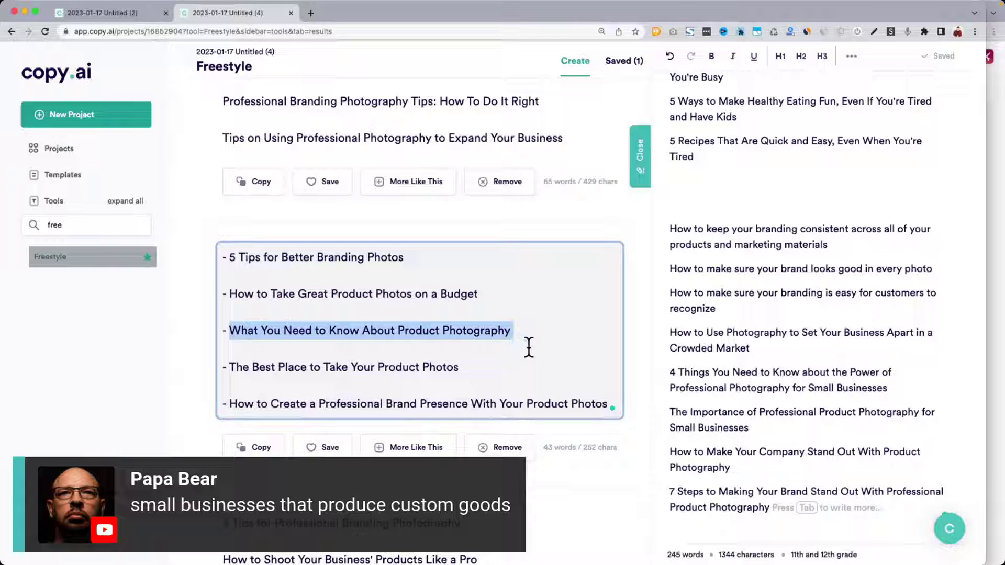
drag(310, 361, 421, 362)
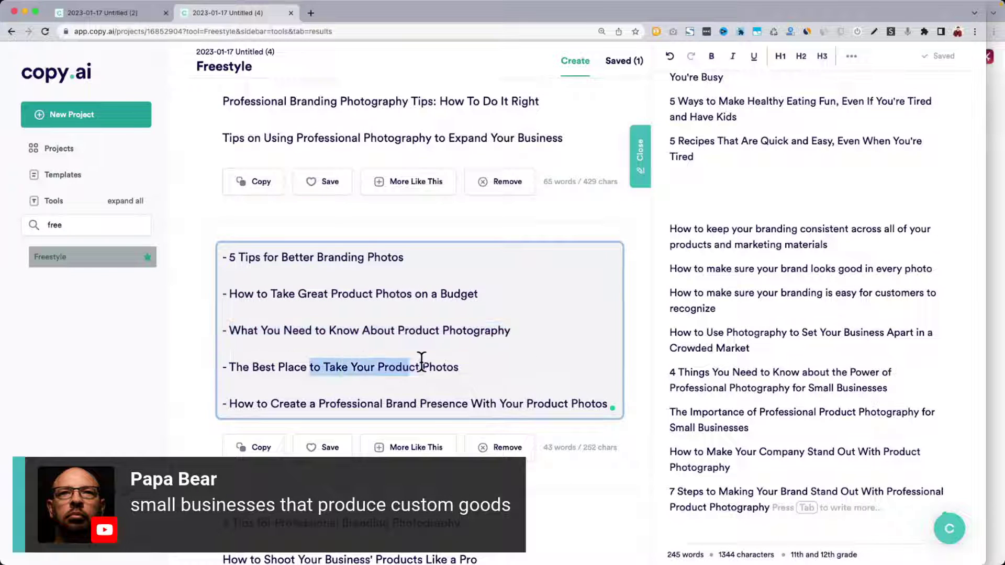
scroll(421, 361, down, 4)
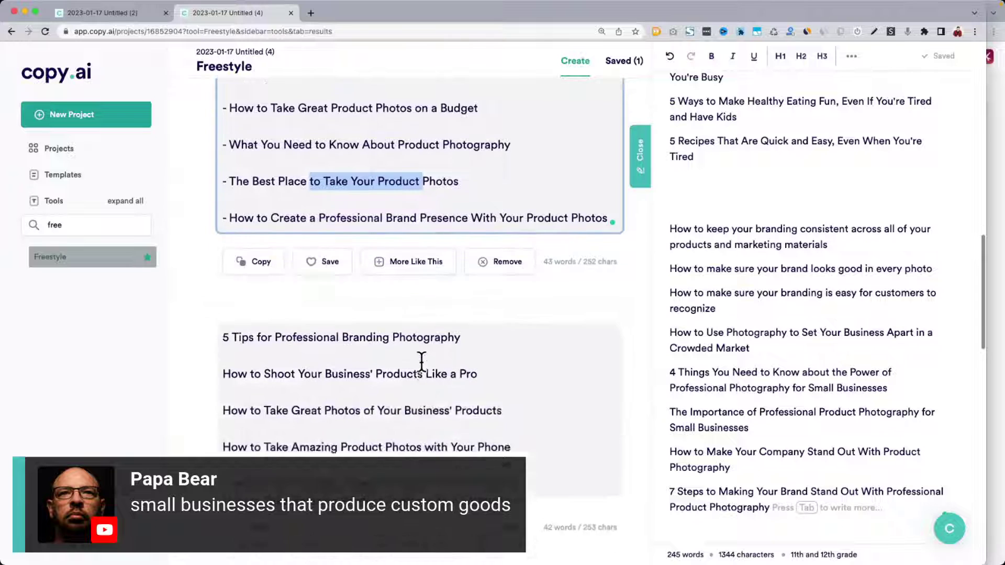
scroll(420, 360, up, 2)
scroll(420, 360, up, 10)
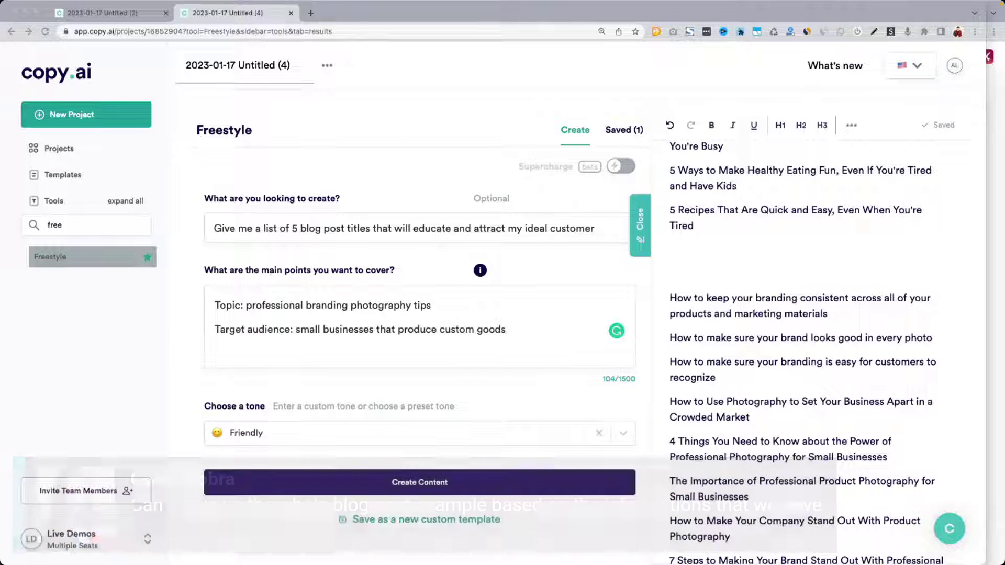
Open the Copy.ai home page in a new browser tab and start the Blog Post Wizard from the templates.
scroll(784, 407, up, 8)
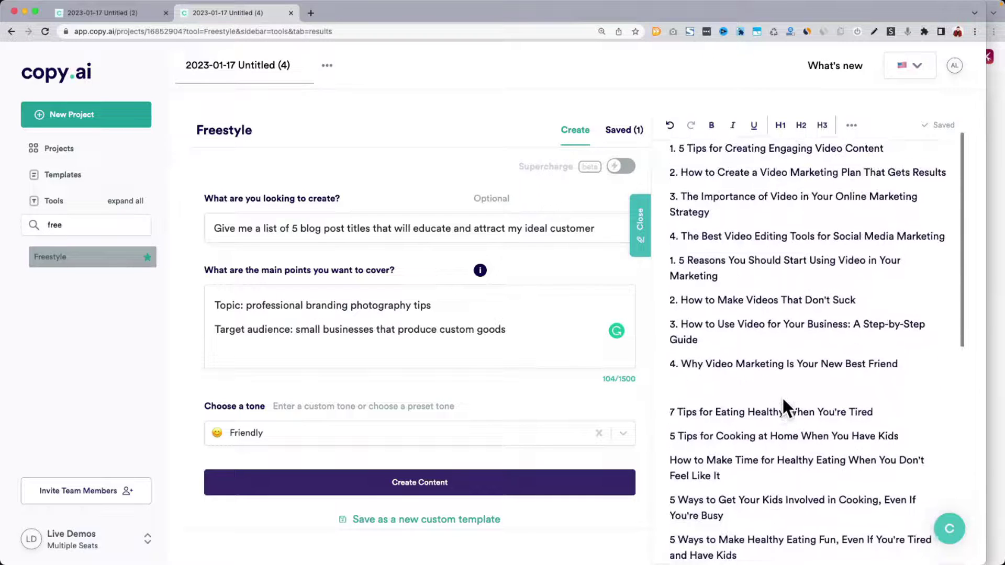
scroll(782, 397, up, 1)
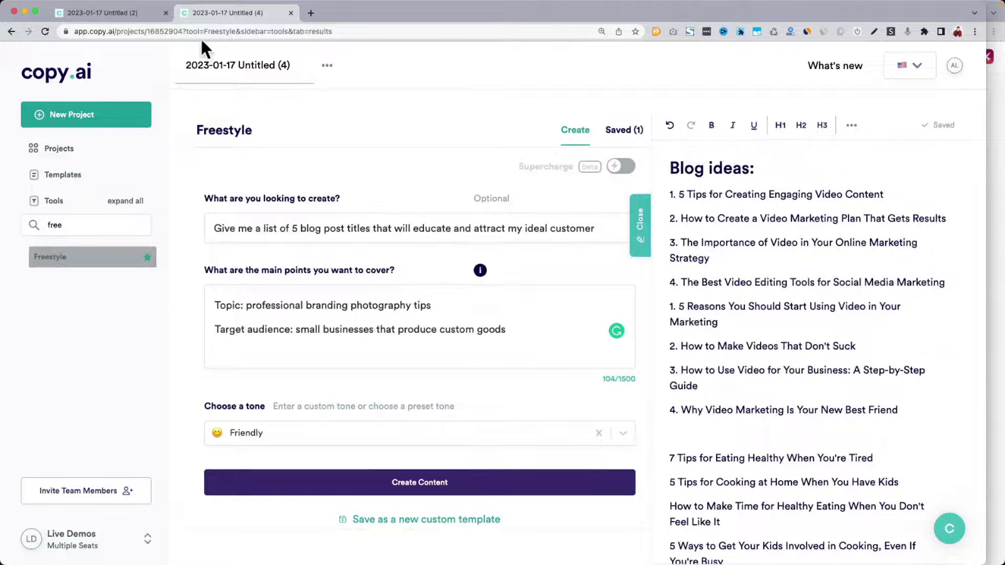
right_click(74, 68)
click(103, 73)
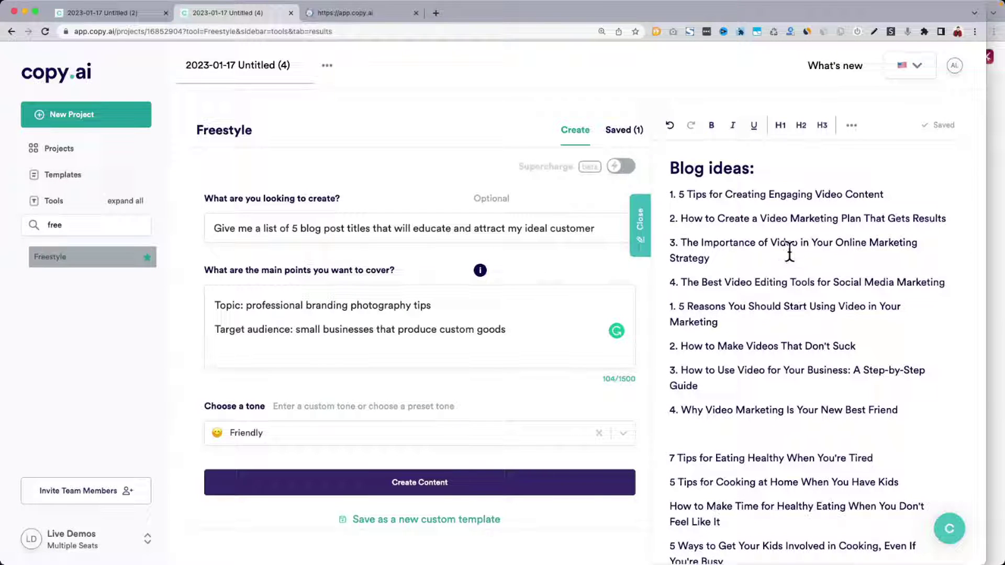
click(394, 19)
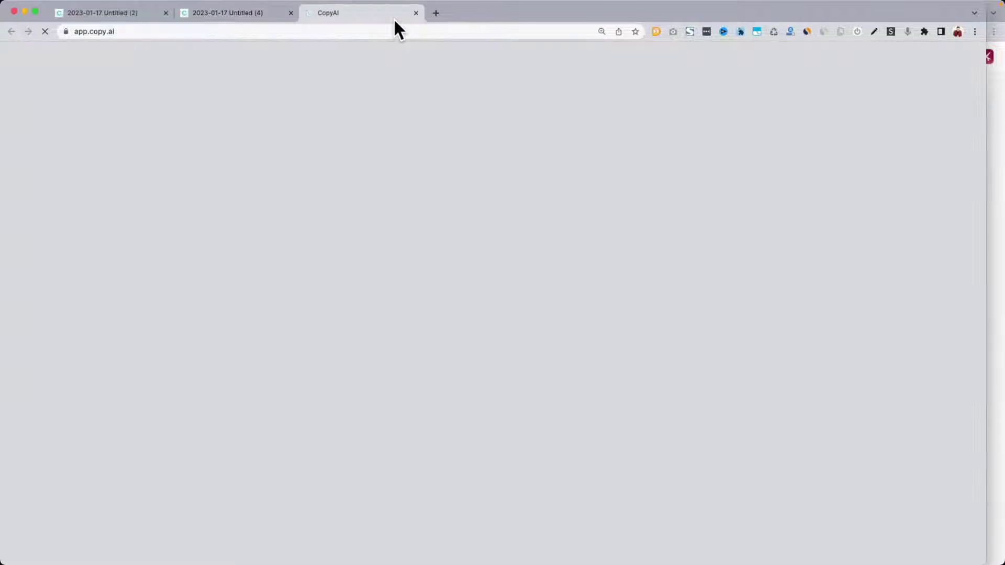
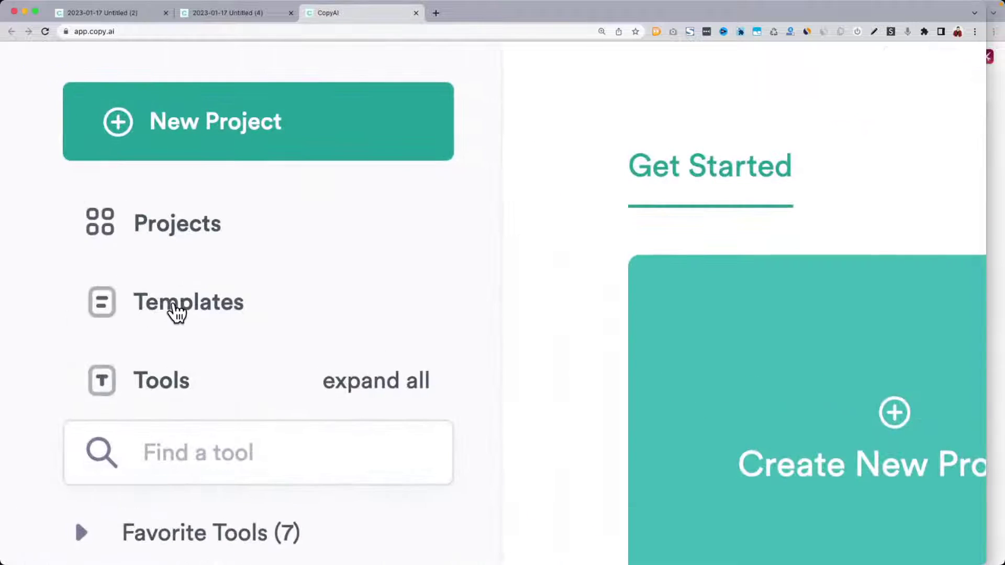
click(59, 176)
click(500, 227)
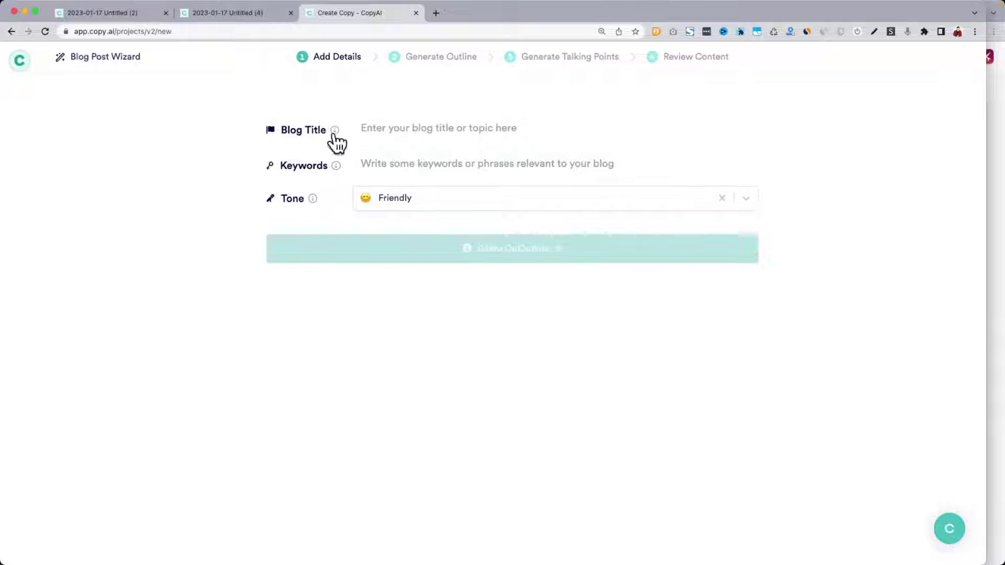
Copy "How to Create a Video Marketing Plan That Gets Results" from the blog ideas document into the wizard's blog title.
click(197, 14)
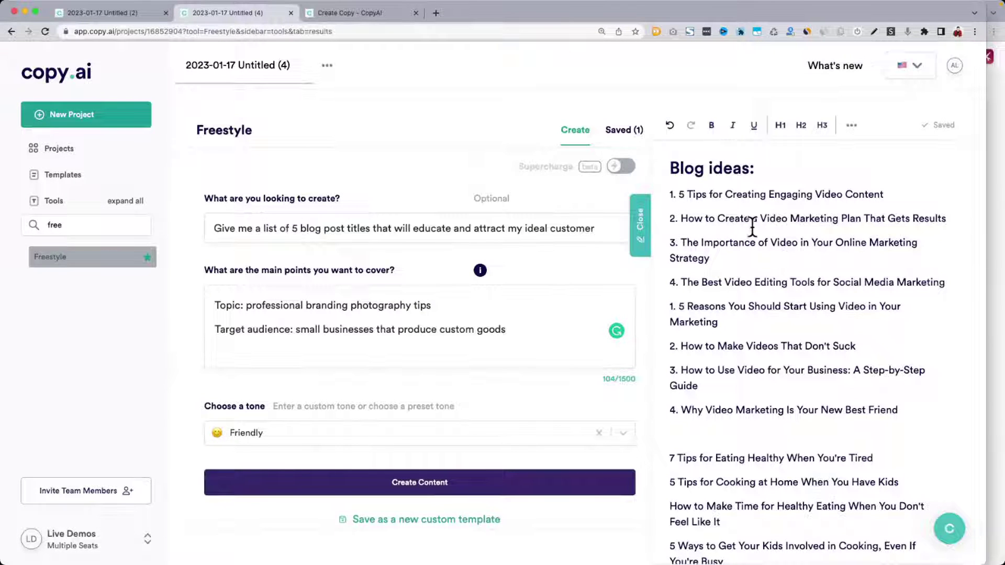
scroll(752, 227, down, 1)
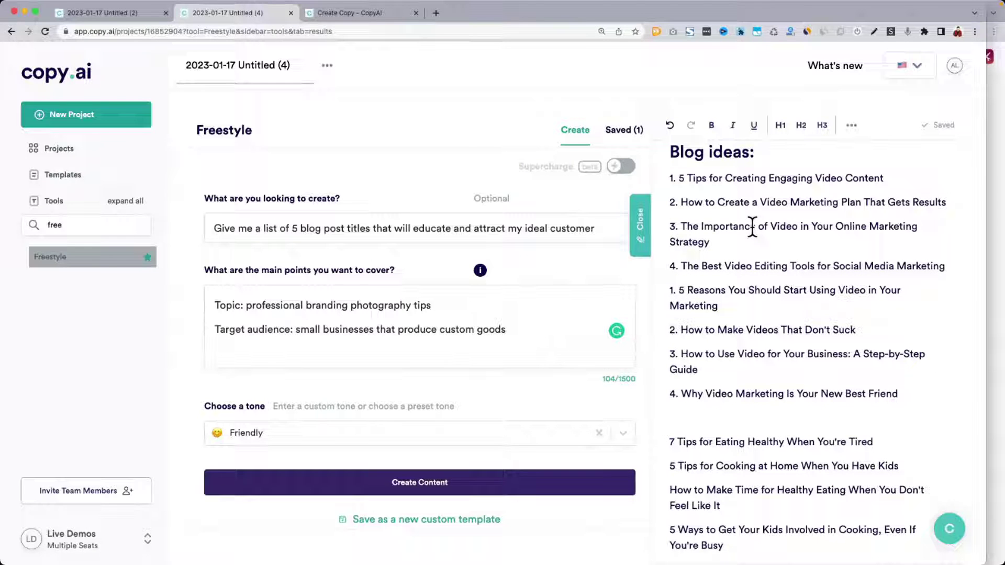
click(681, 202)
triple_click(756, 209)
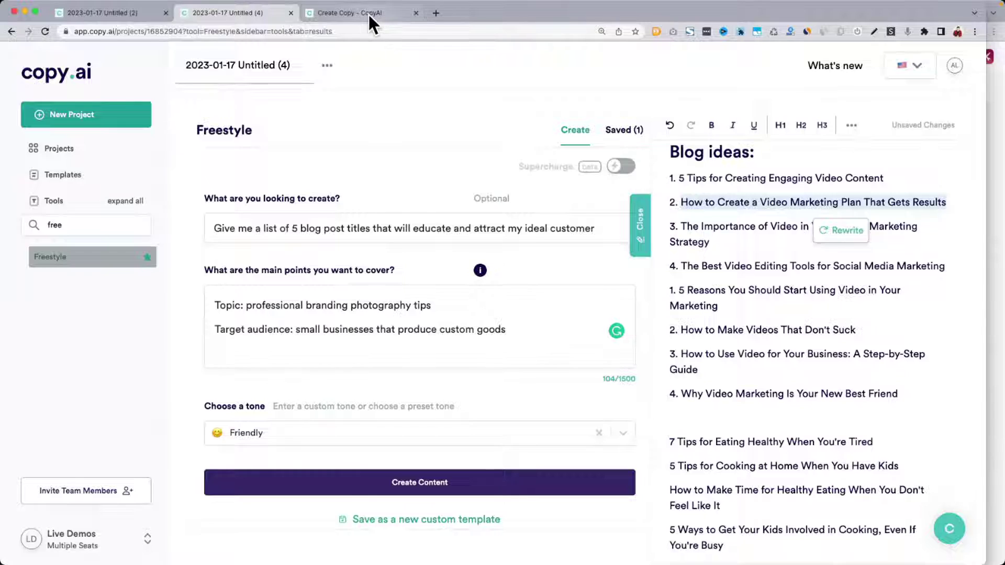
click(369, 13)
click(411, 134)
text(How to Create a Video Marketing Plan That Gets Results)
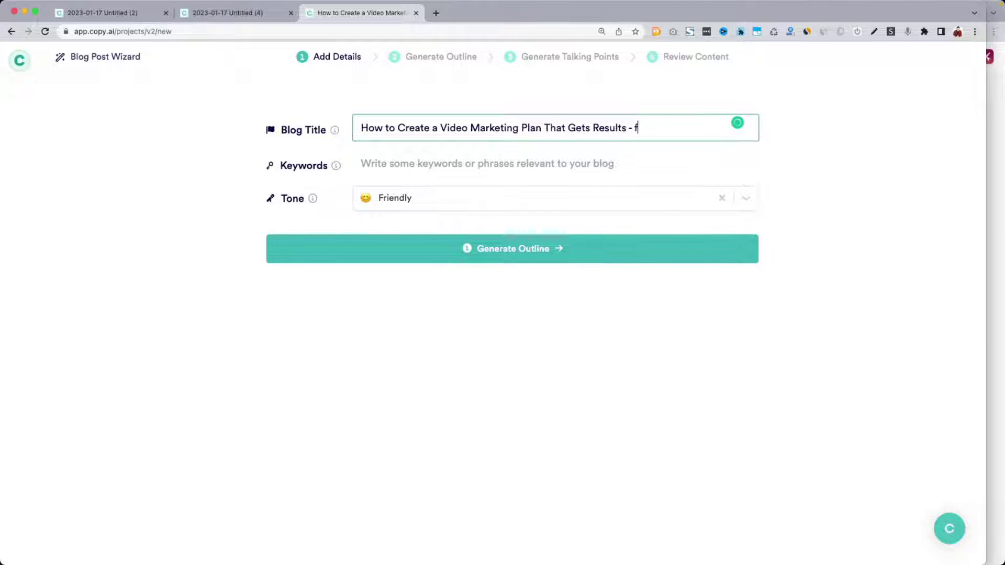
Extend the blog title with "- for small business owners looking to boost their online marketing and attract more customers".
text(- for small business)
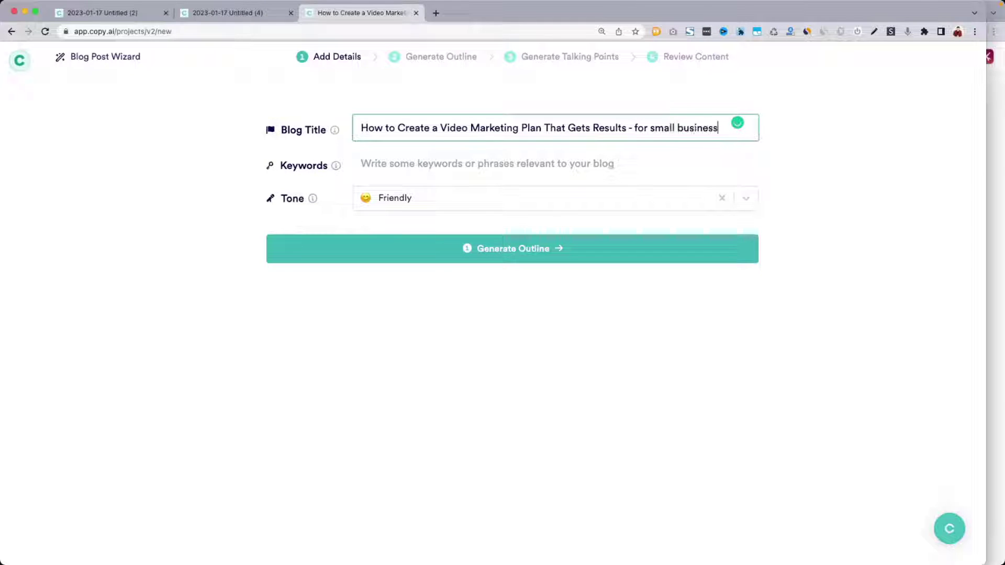
text( owners looking to boost their online)
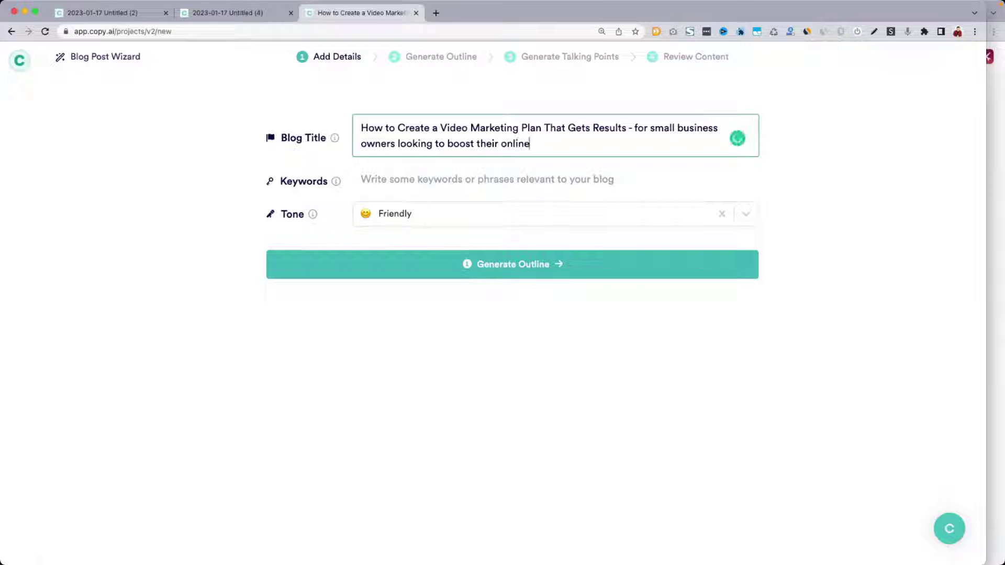
text(rketing and)
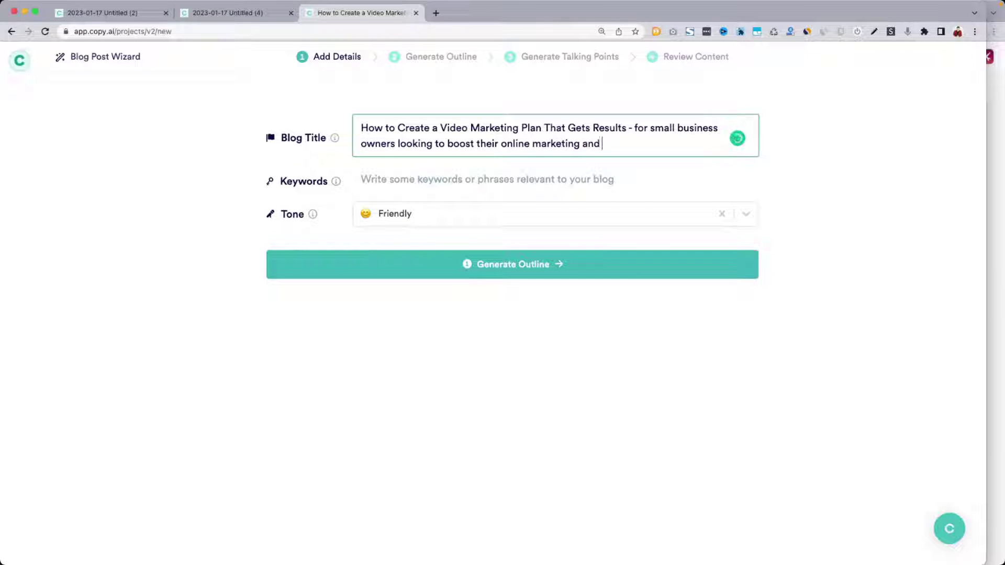
text( attract more customers)
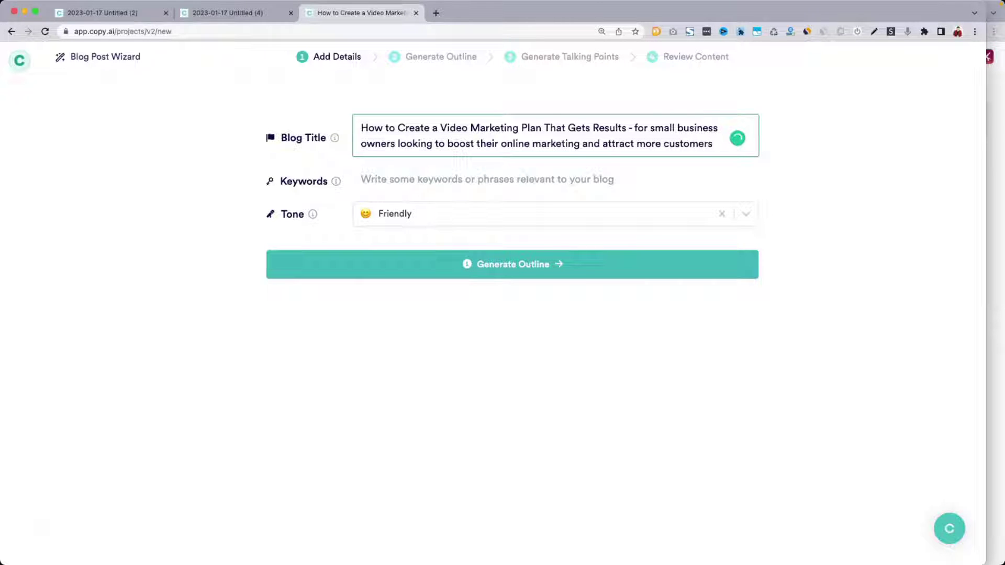
Return to the blog ideas project, search its tools for "key" and open the Keyword Generator.
click(219, 11)
double_click(60, 225)
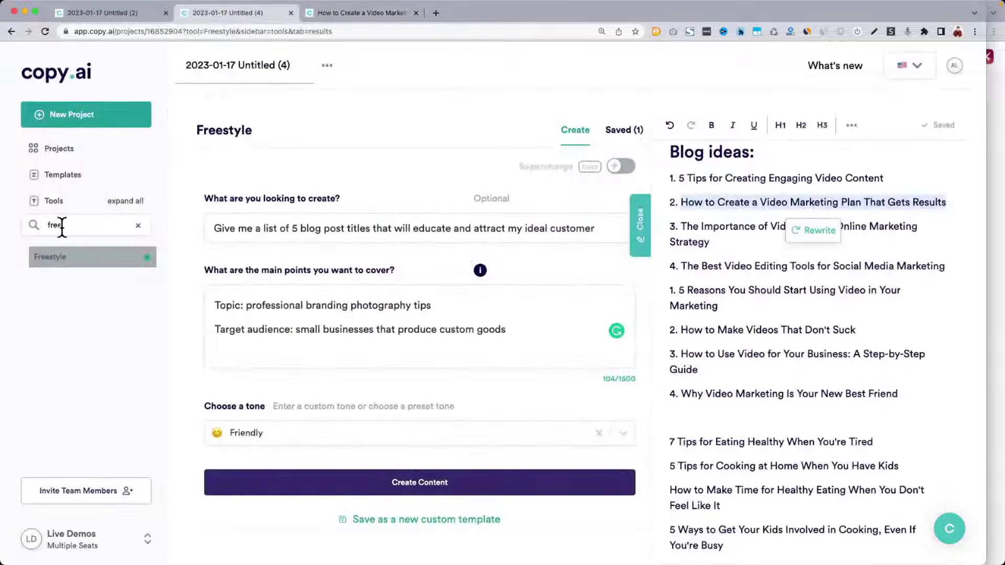
text(key)
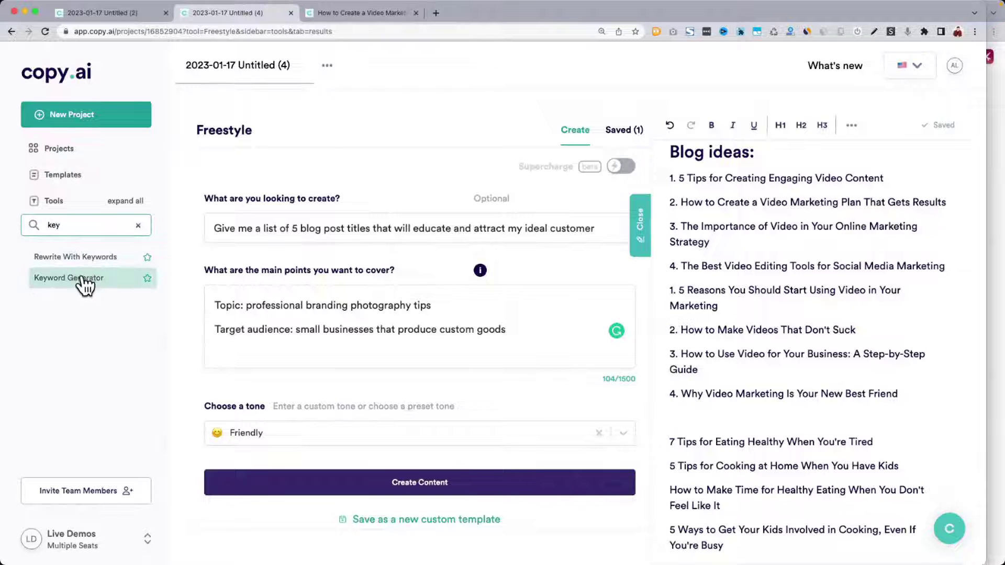
click(84, 283)
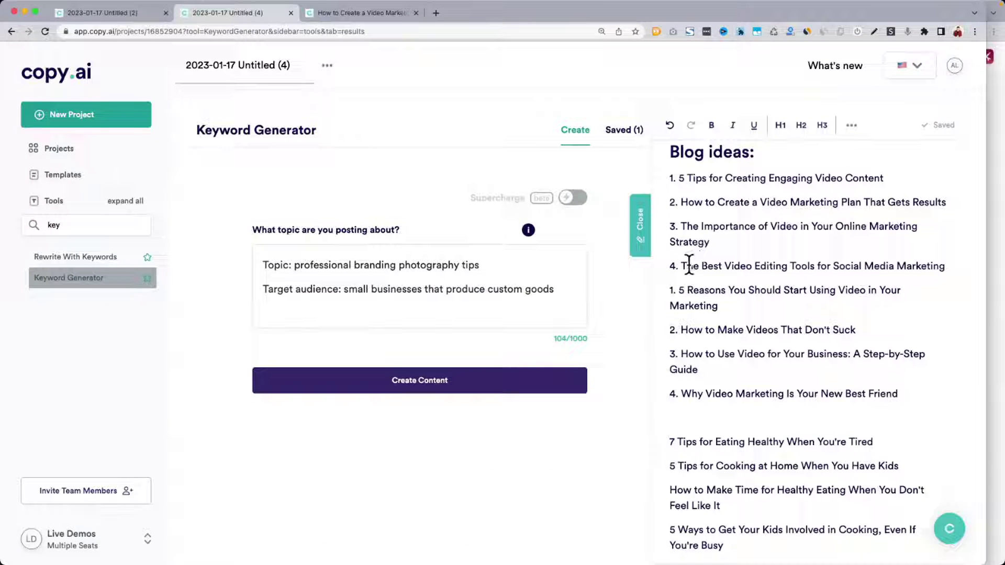
Replace the topic with "How to Create a Video Marketing Plan That Gets Results" and generate keywords for it.
triple_click(683, 203)
key(ctrl+c)
click(405, 258)
key(ctrl+a)
key(ctrl+v)
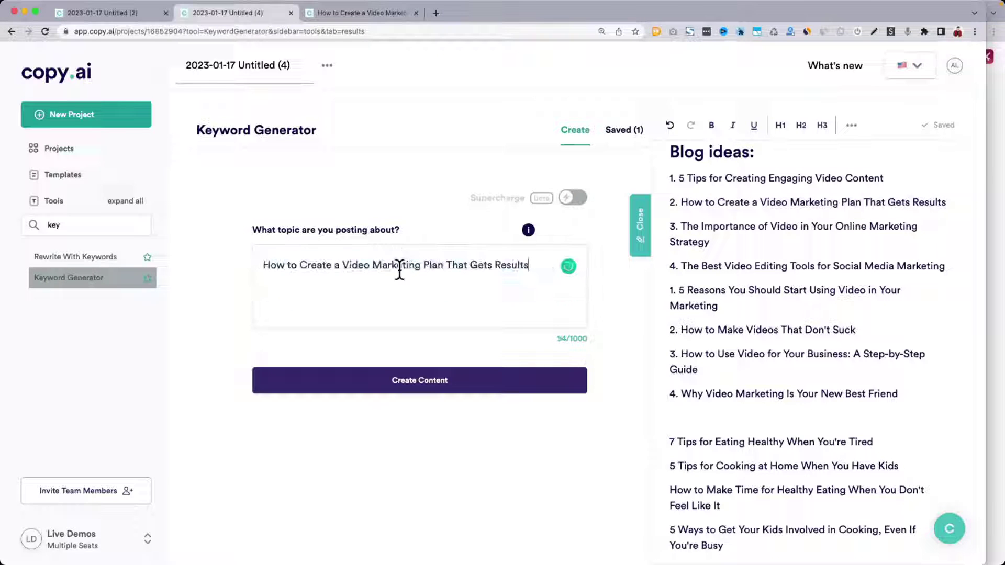
drag(264, 265, 431, 266)
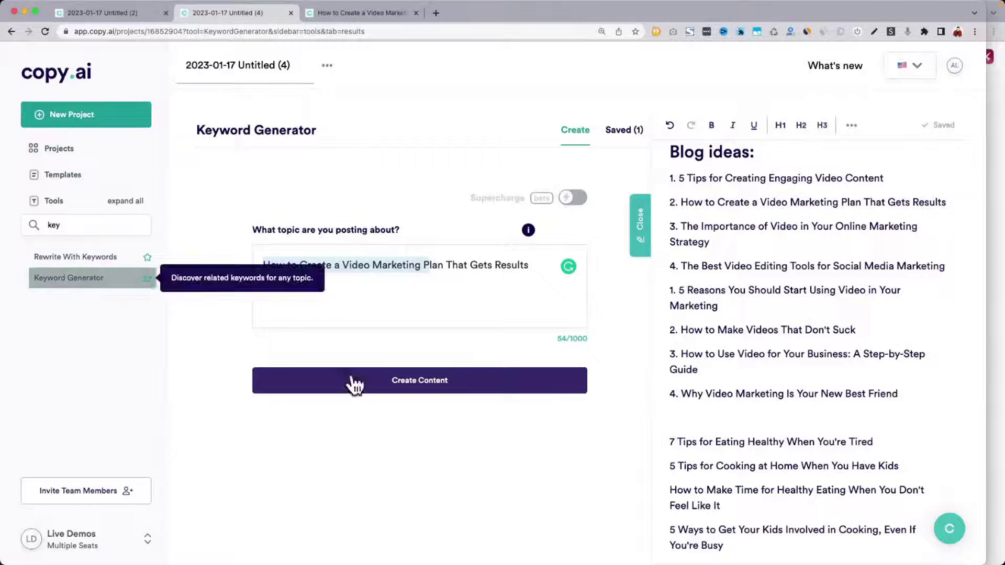
click(349, 381)
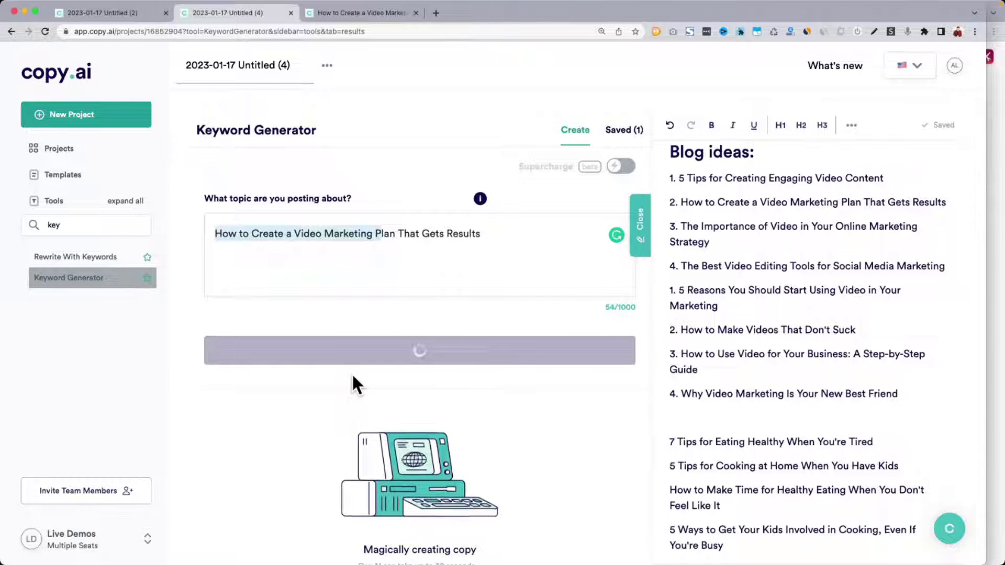
scroll(355, 384, down, 3)
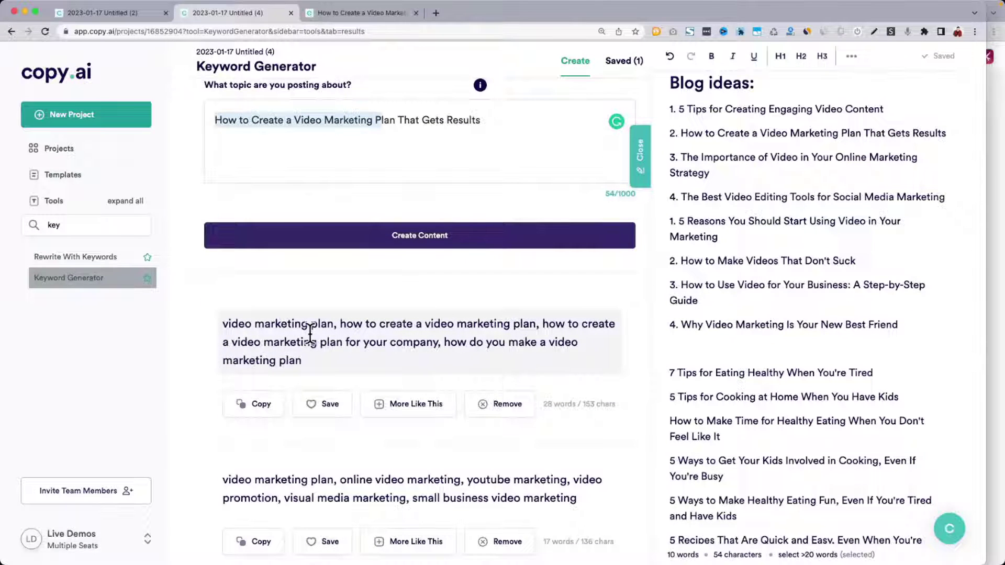
scroll(310, 333, down, 1)
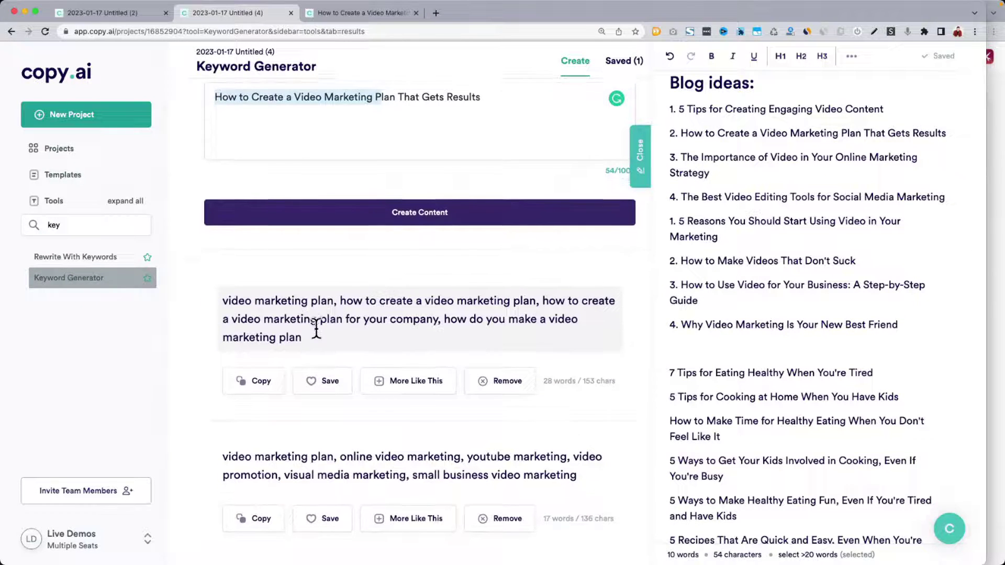
scroll(315, 335, down, 3)
scroll(316, 335, down, 1)
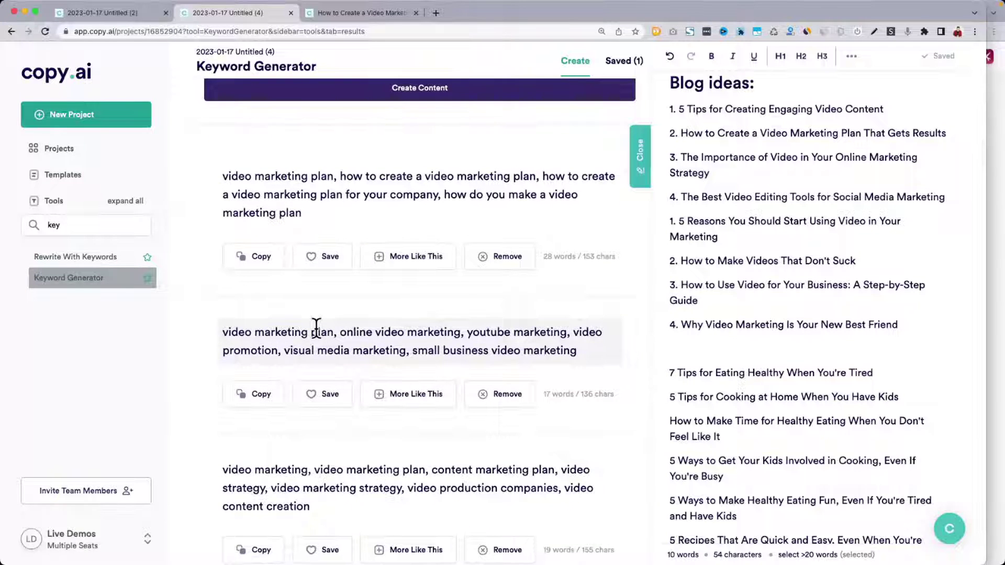
Copy the generated keywords from "video marketing plan" through "creating a video marketing strategy," leaving out the free template and plan example phrases.
triple_click(356, 332)
scroll(496, 335, down, 4)
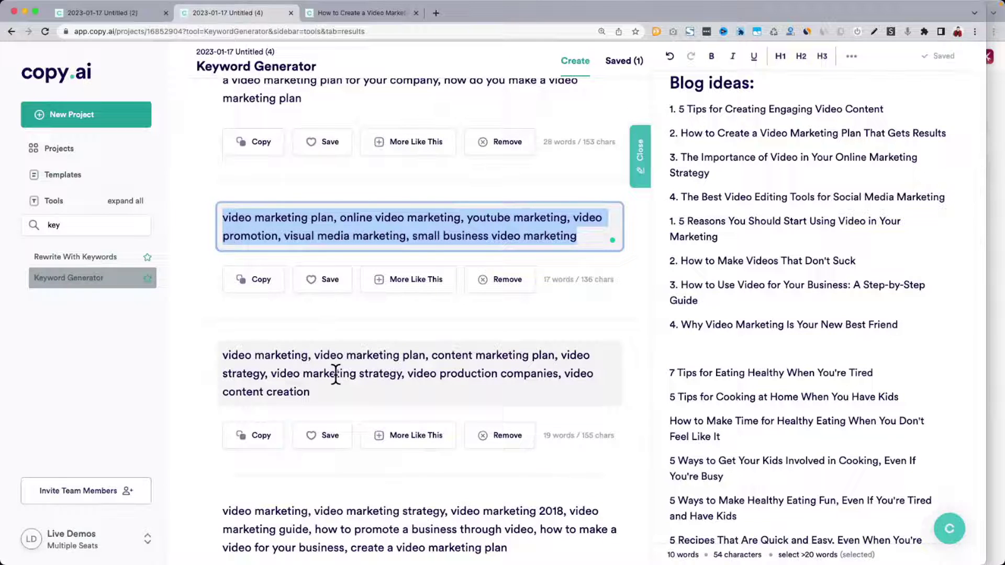
scroll(335, 373, down, 4)
click(285, 399)
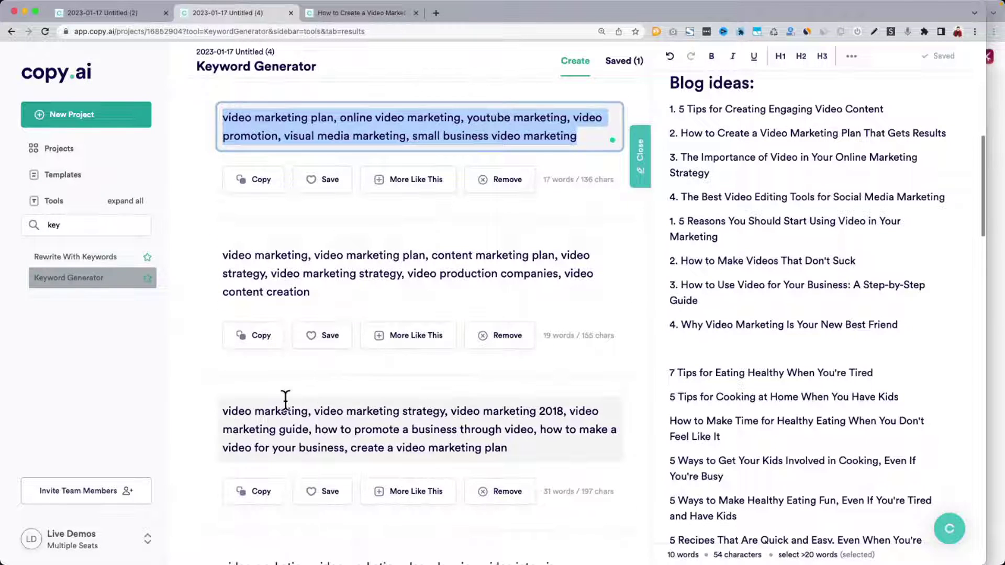
scroll(448, 406, down, 6)
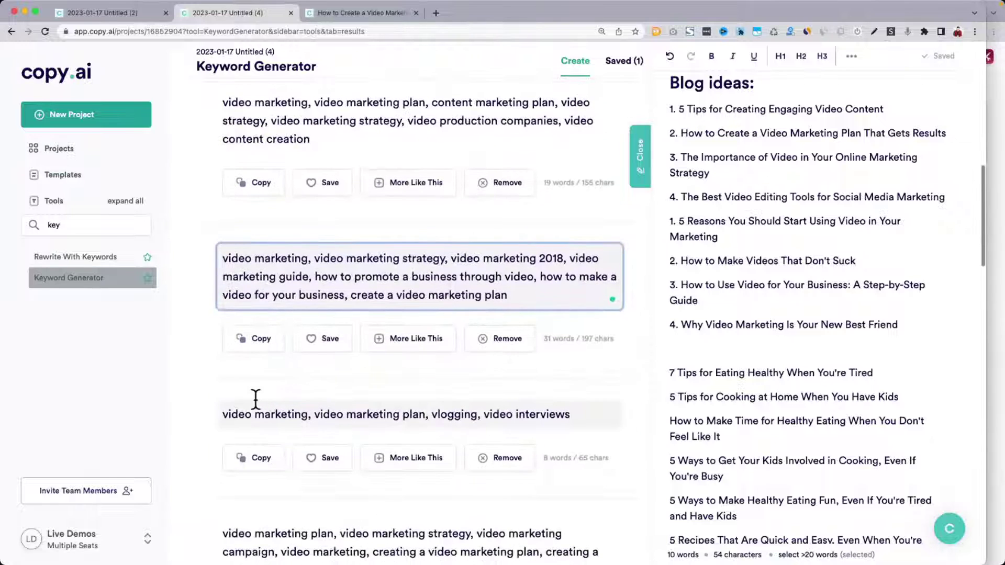
scroll(448, 419, down, 5)
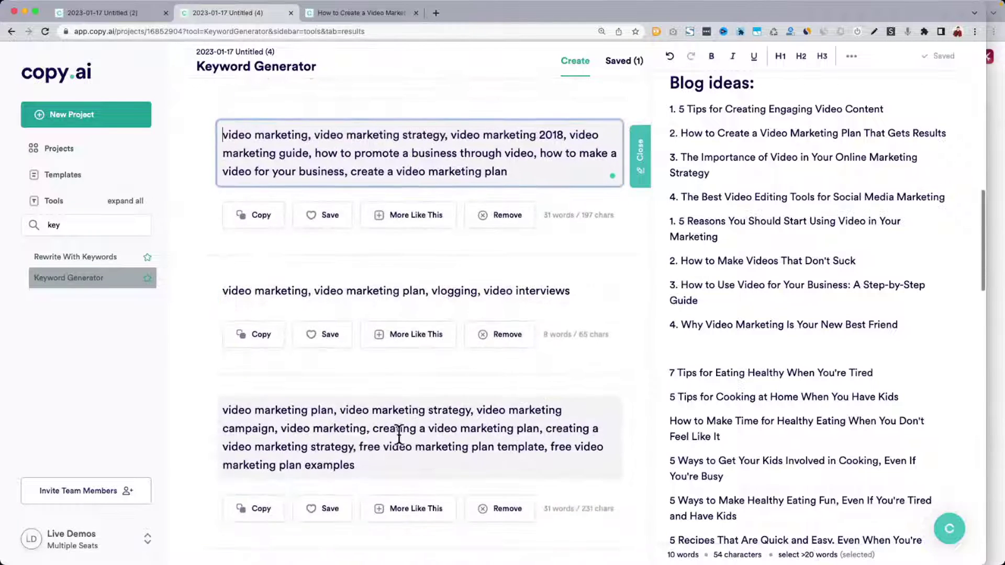
triple_click(346, 448)
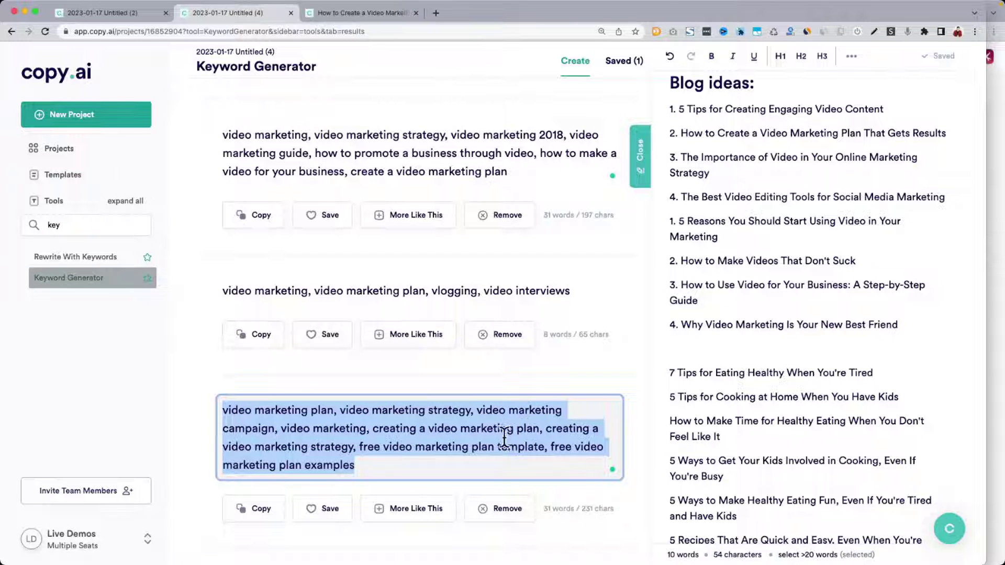
click(379, 448)
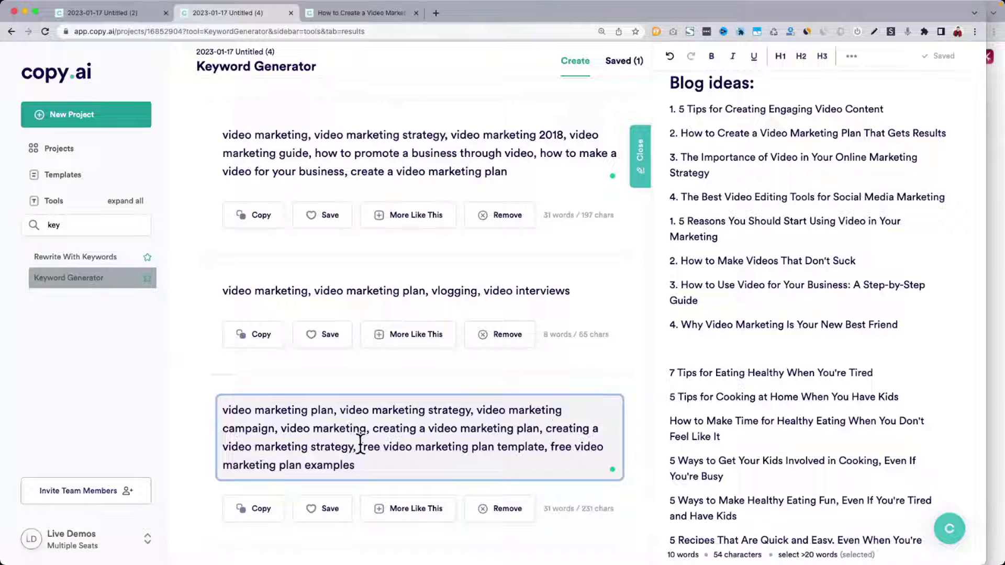
drag(359, 447, 220, 403)
key(super+c)
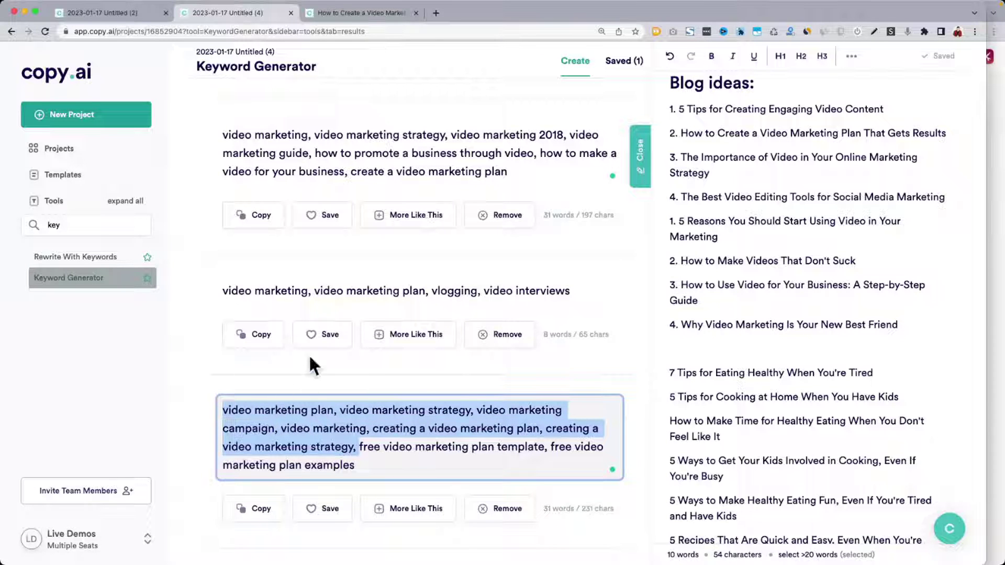
Return to the Blog Post Wizard and paste the copied video marketing keywords as the post's keywords.
click(340, 11)
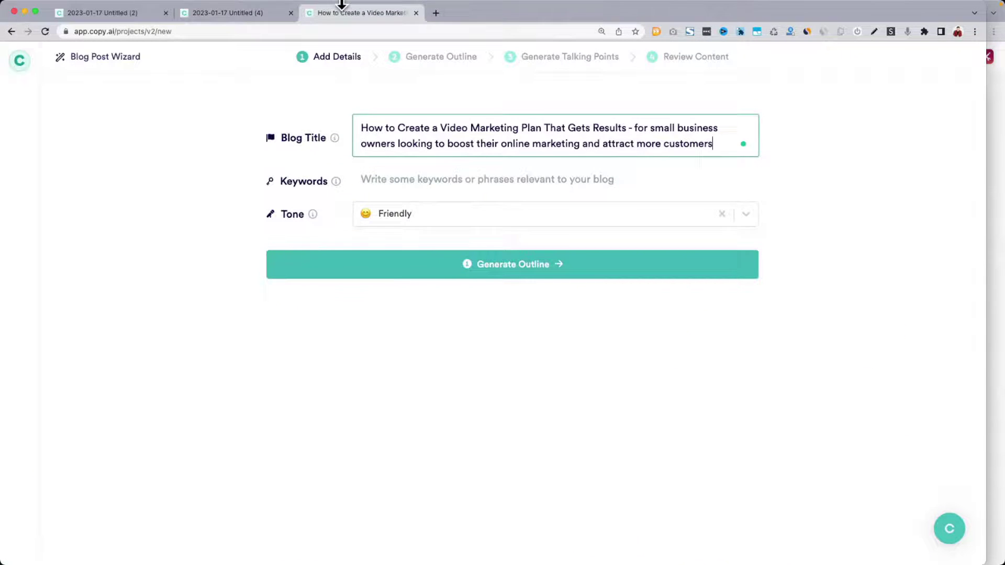
click(400, 174)
key(super+v)
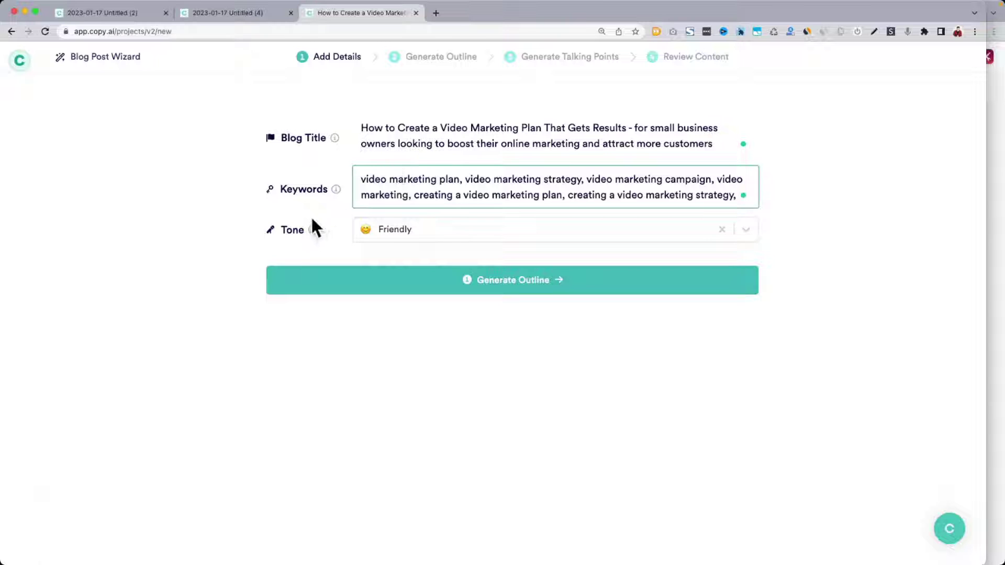
Set the blog post's tone to Bold and generate the outline.
click(406, 234)
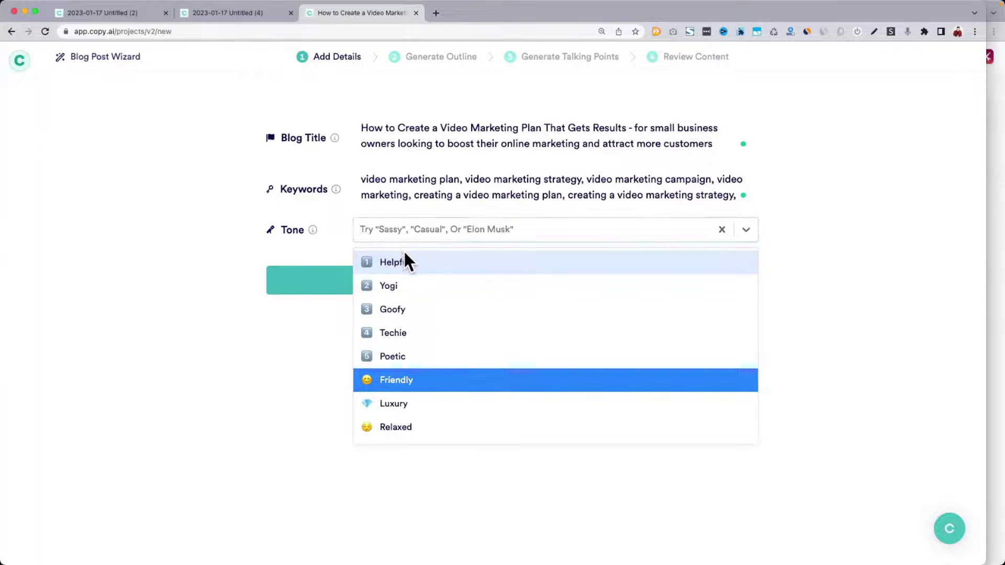
scroll(444, 321, down, 5)
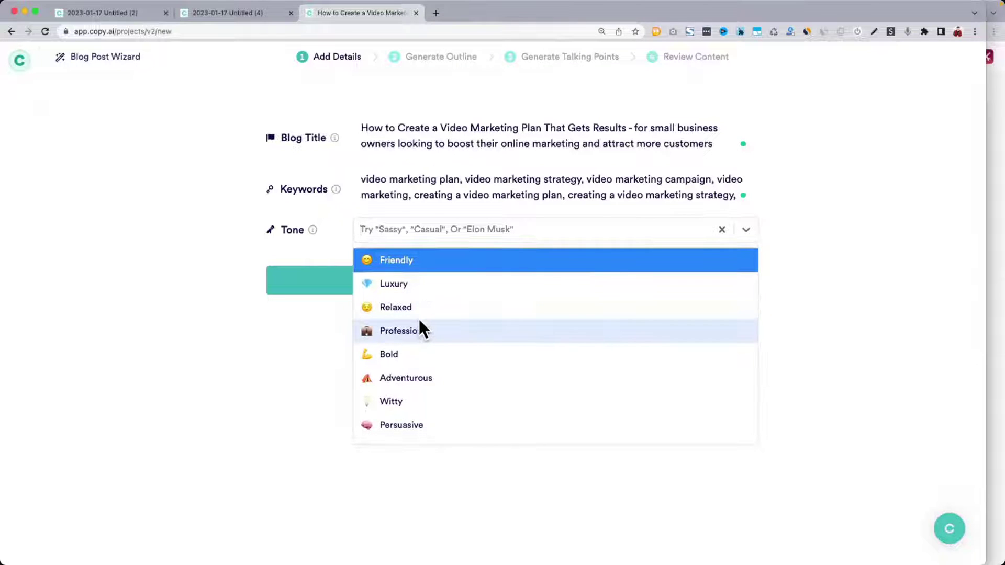
scroll(419, 326, down, 1)
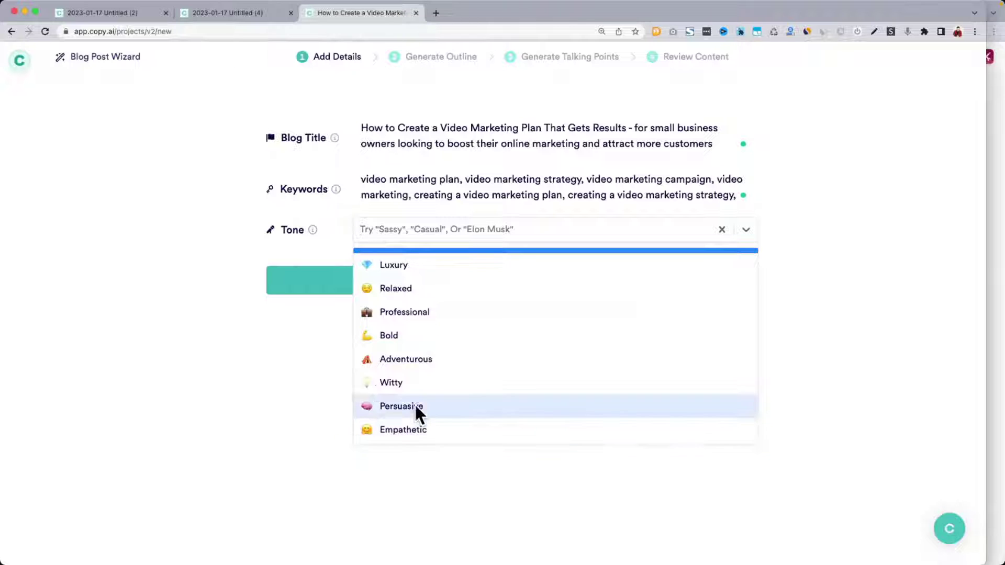
scroll(417, 394, up, 1)
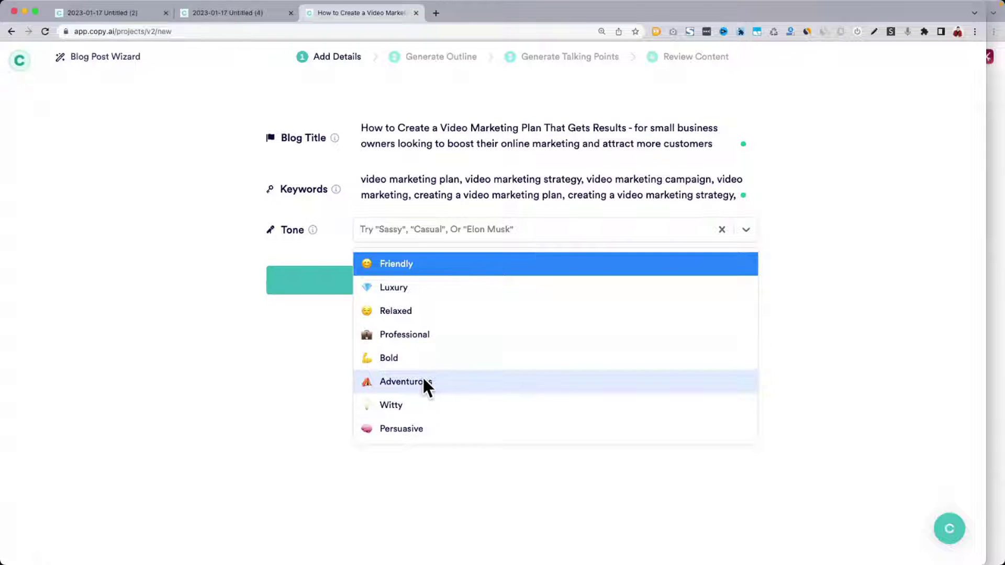
scroll(434, 428, up, 1)
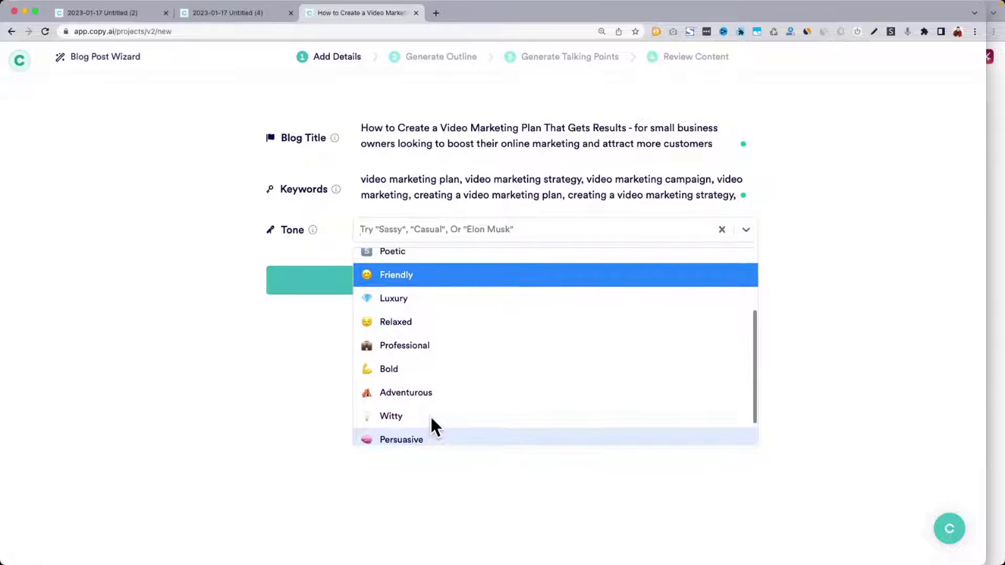
scroll(434, 428, down, 1)
click(416, 366)
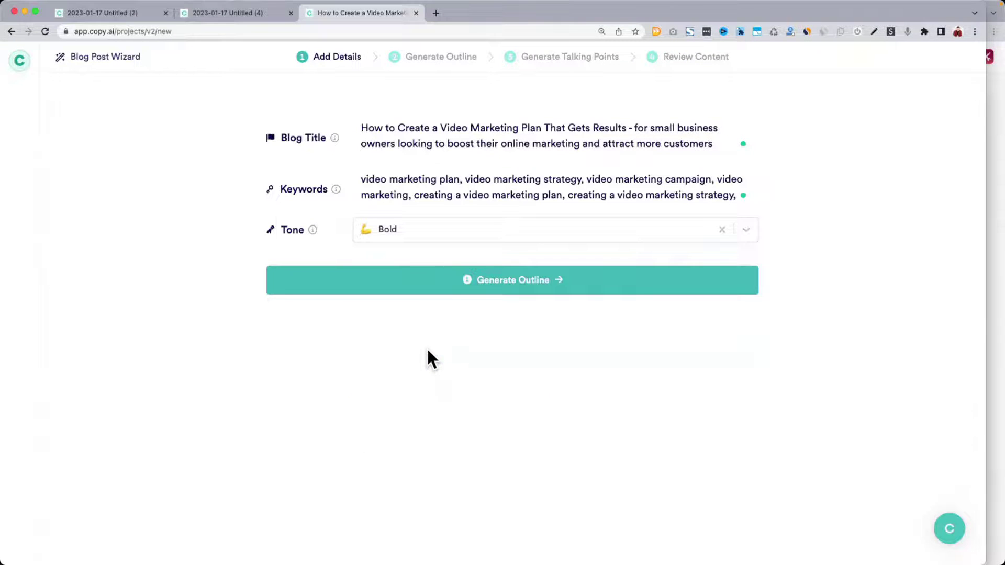
click(510, 283)
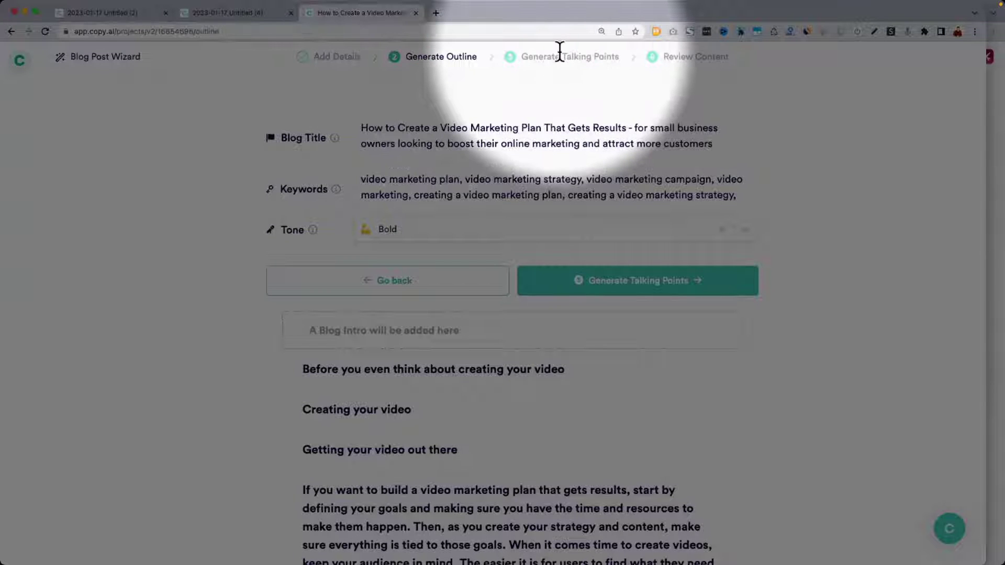
Review the generated outline sections and regenerate all of them.
scroll(448, 202, down, 2)
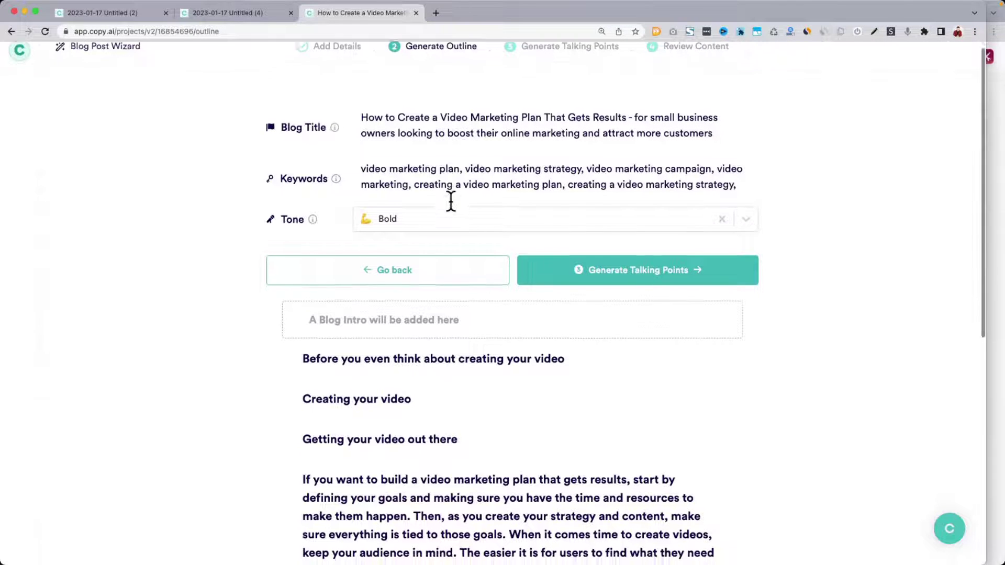
scroll(341, 242, down, 5)
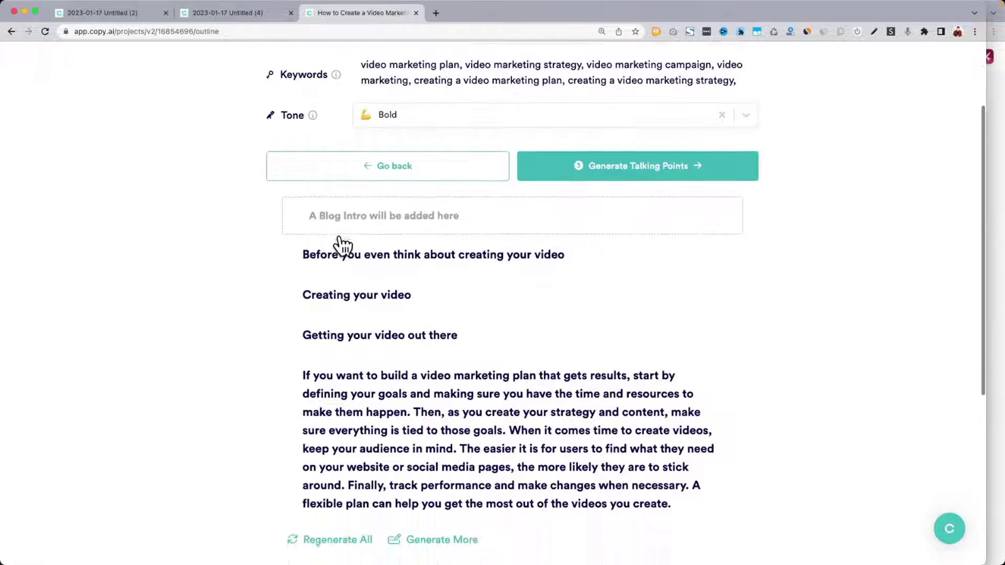
drag(341, 309, 435, 408)
click(354, 472)
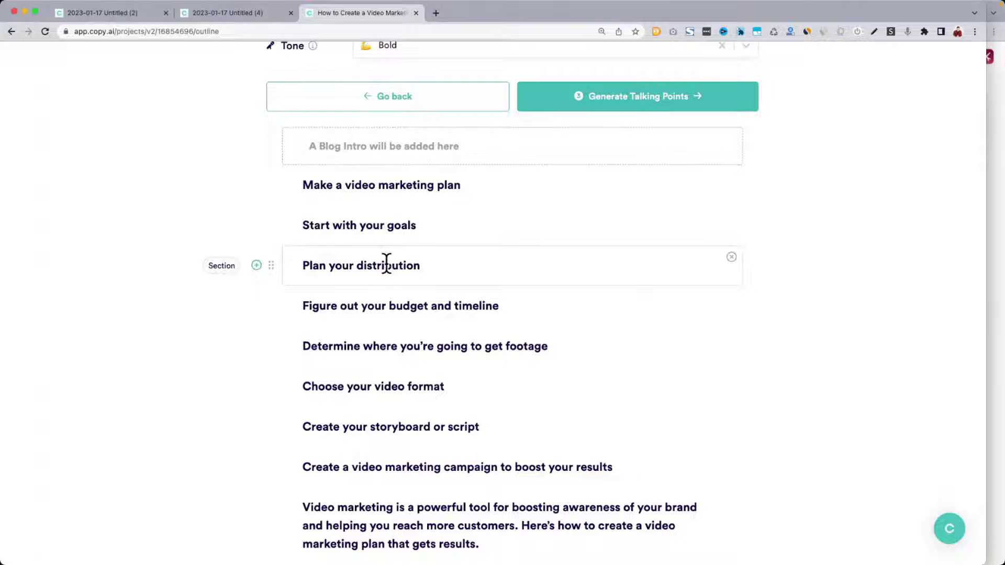
Check the regenerated outline sections and generate talking points from them.
scroll(414, 306, down, 3)
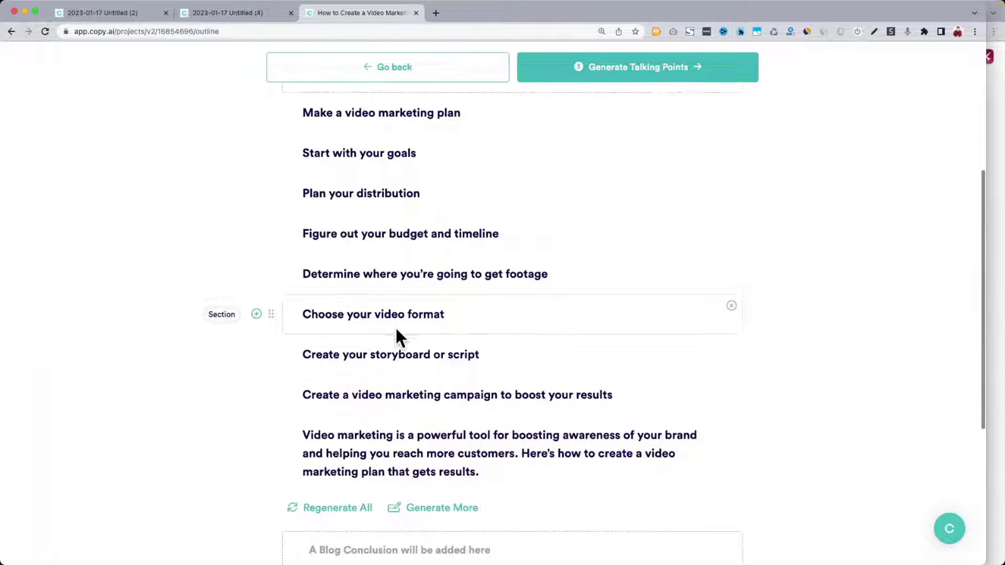
scroll(395, 335, down, 2)
scroll(382, 374, up, 1)
scroll(386, 388, up, 5)
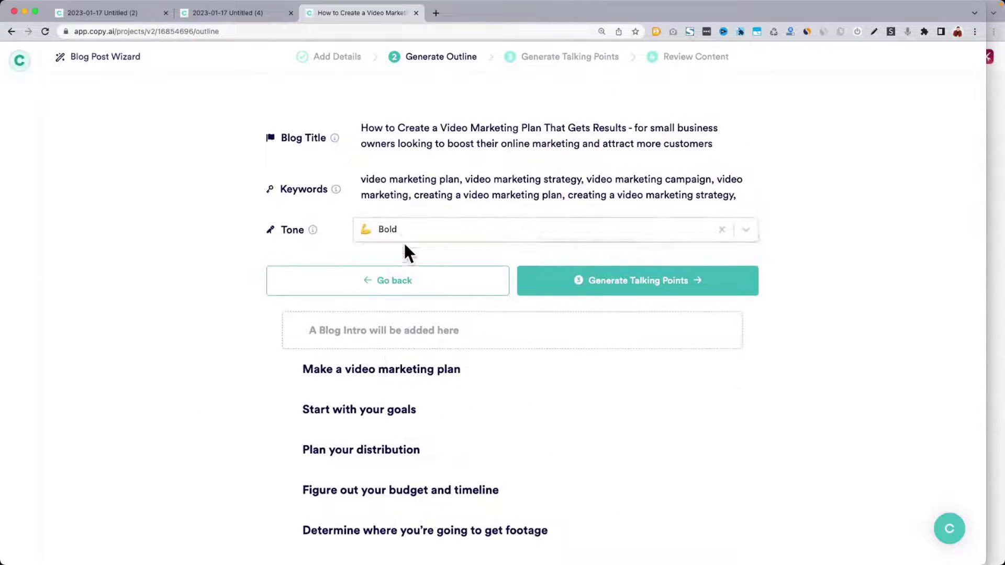
click(670, 274)
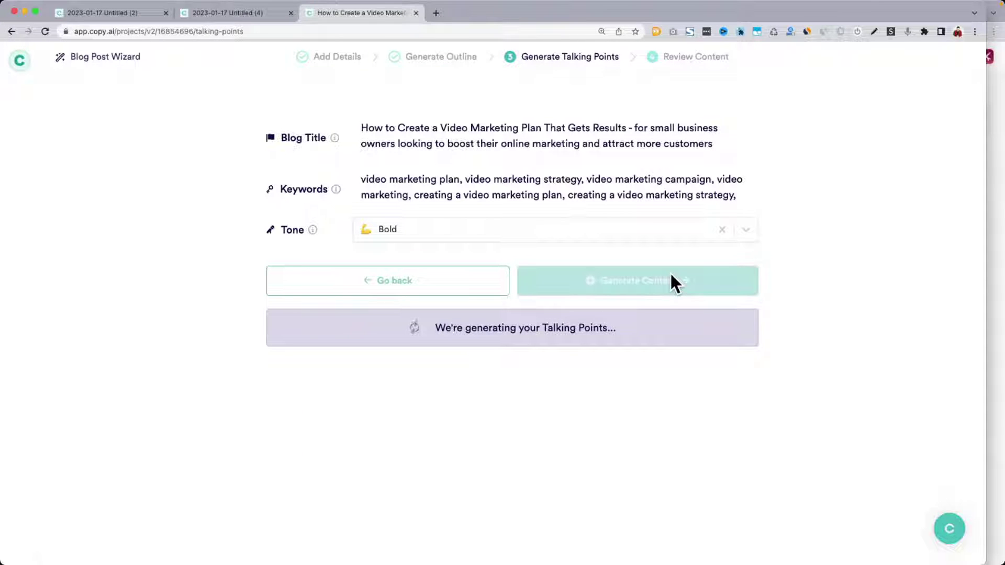
Review the first sections' talking points and regenerate those under "Make a video marketing plan".
scroll(811, 258, down, 3)
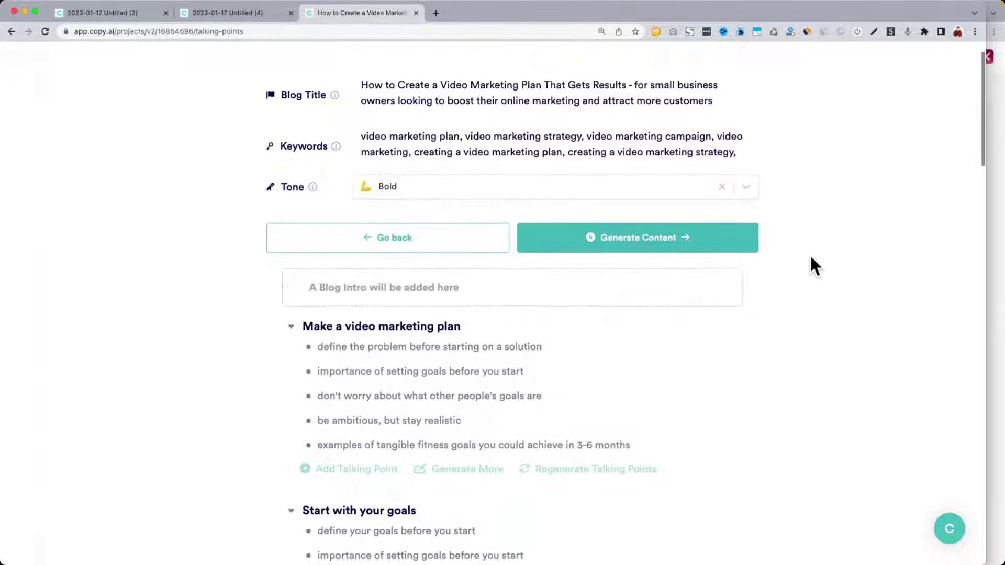
scroll(815, 266, down, 1)
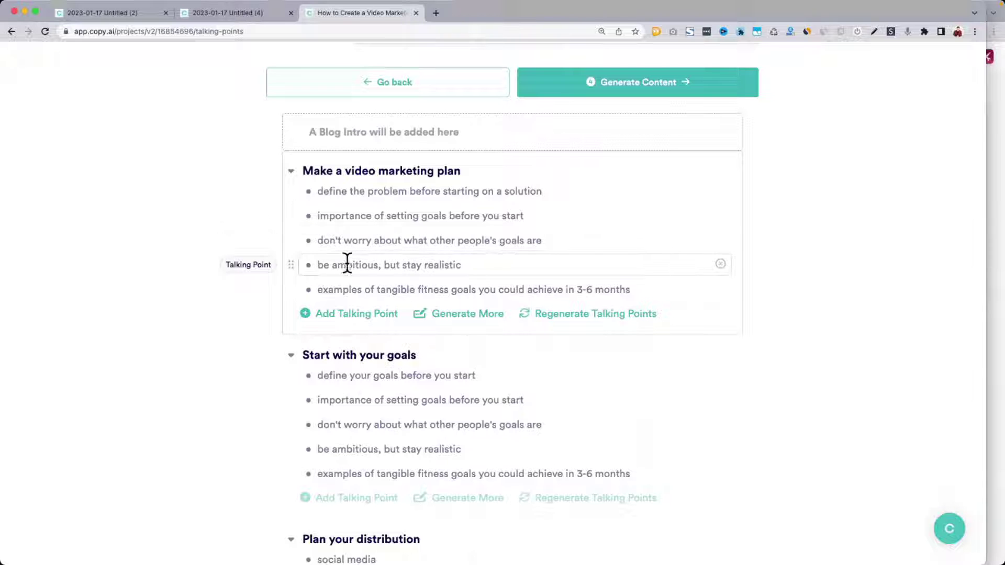
scroll(365, 200, down, 1)
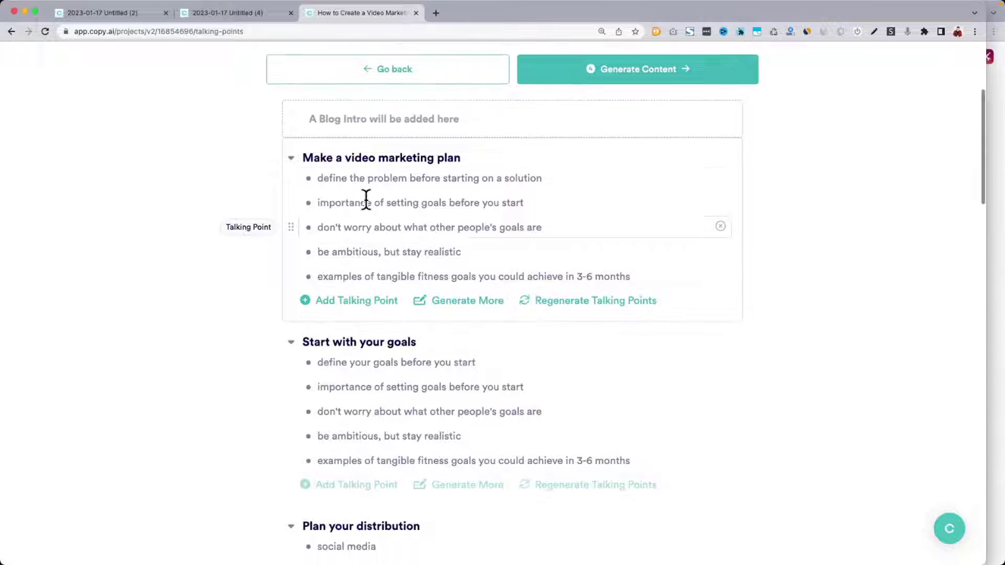
scroll(378, 228, down, 4)
scroll(378, 228, down, 2)
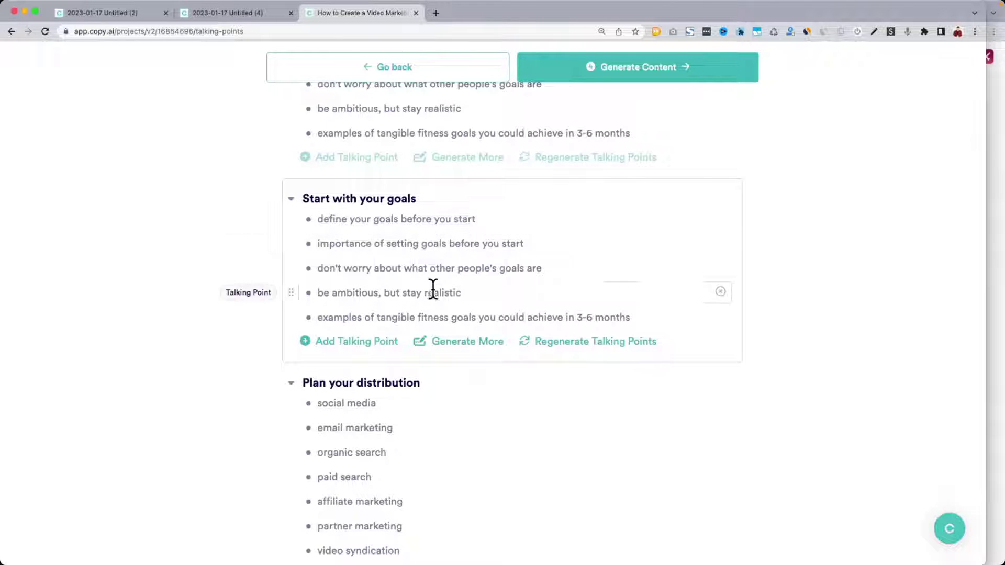
scroll(433, 314, up, 5)
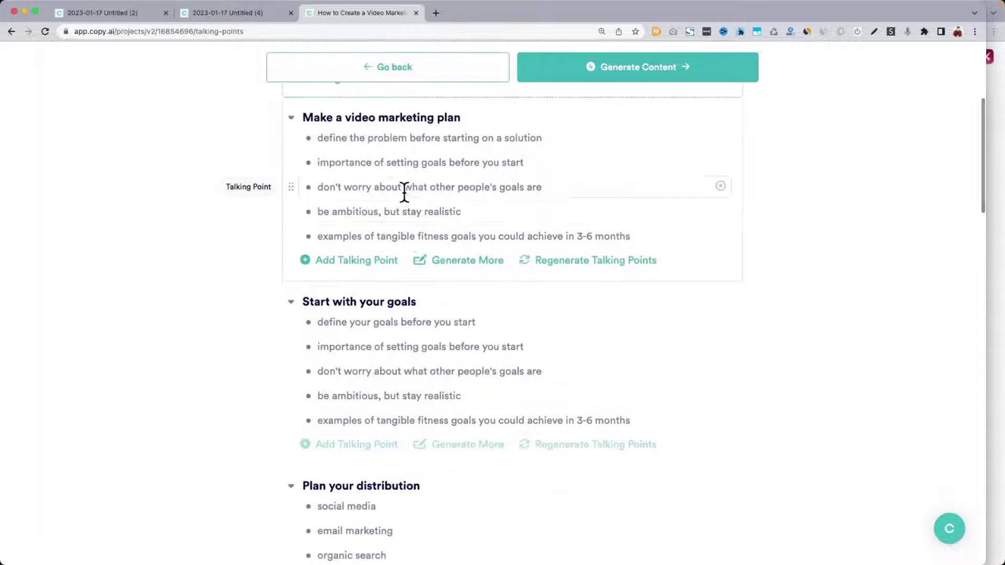
click(558, 262)
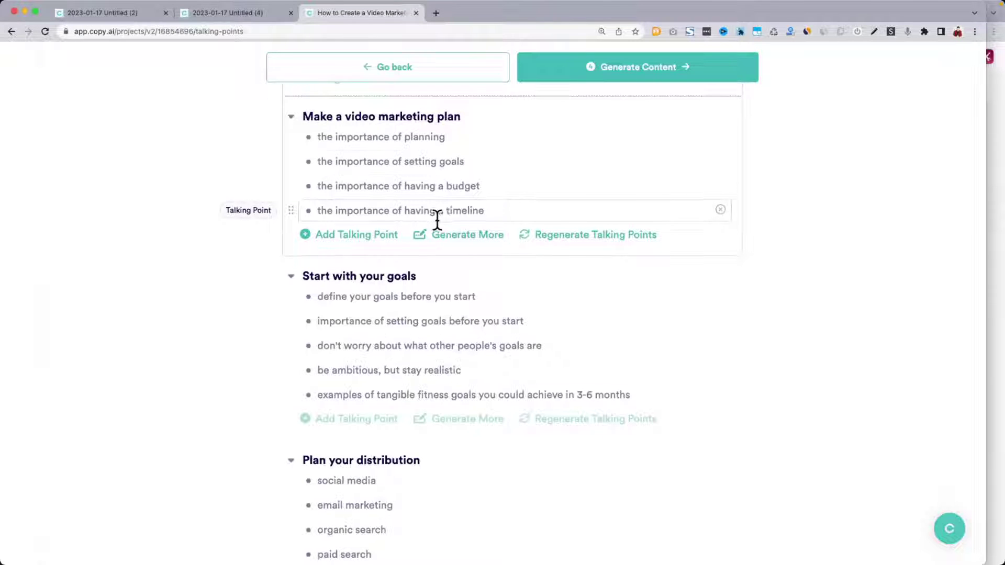
Examine the talking points of every section from "Make a video marketing plan" down to the blog conclusion placeholder.
scroll(436, 218, down, 1)
scroll(393, 173, up, 1)
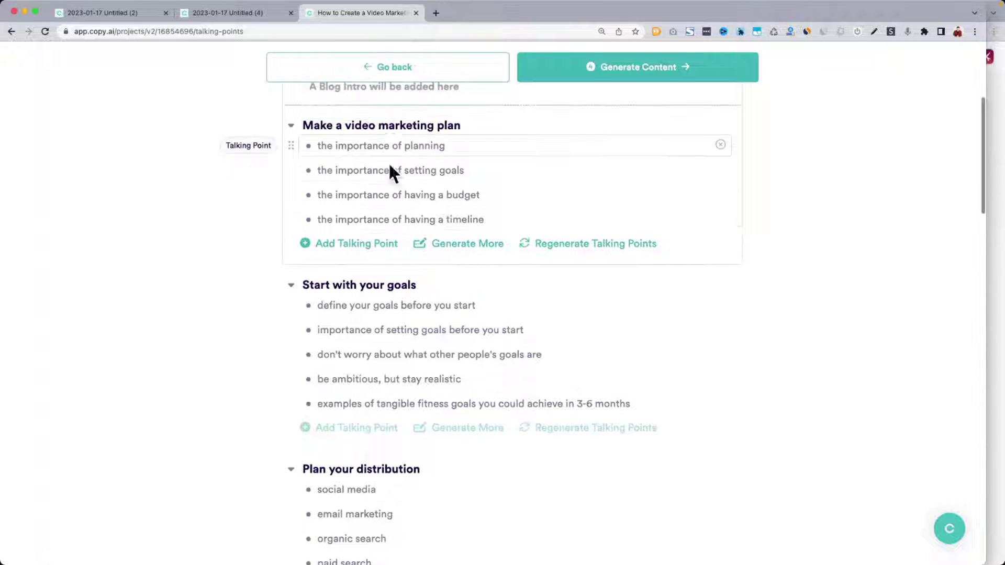
scroll(397, 178, down, 3)
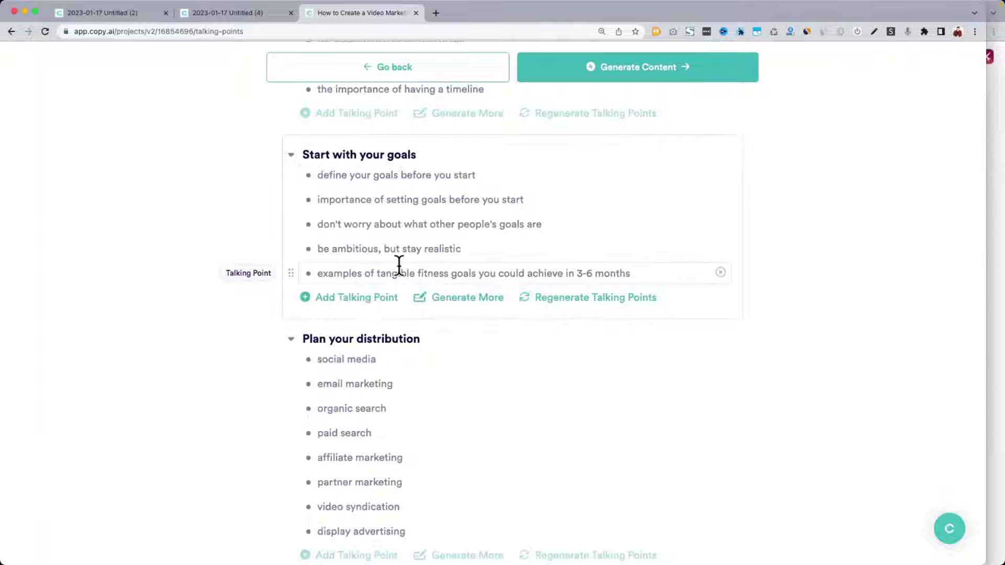
scroll(400, 265, down, 3)
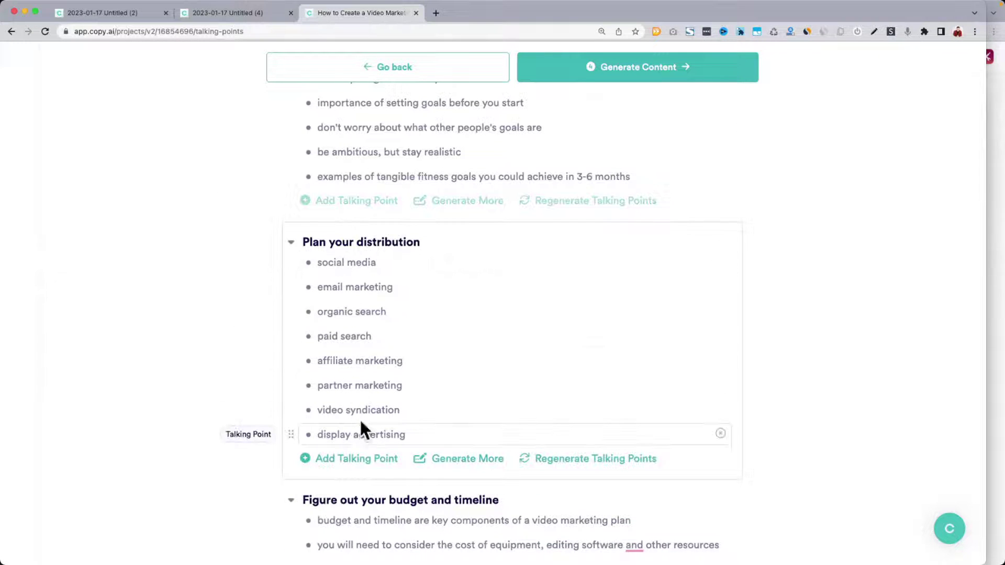
scroll(354, 299, down, 3)
scroll(356, 301, down, 6)
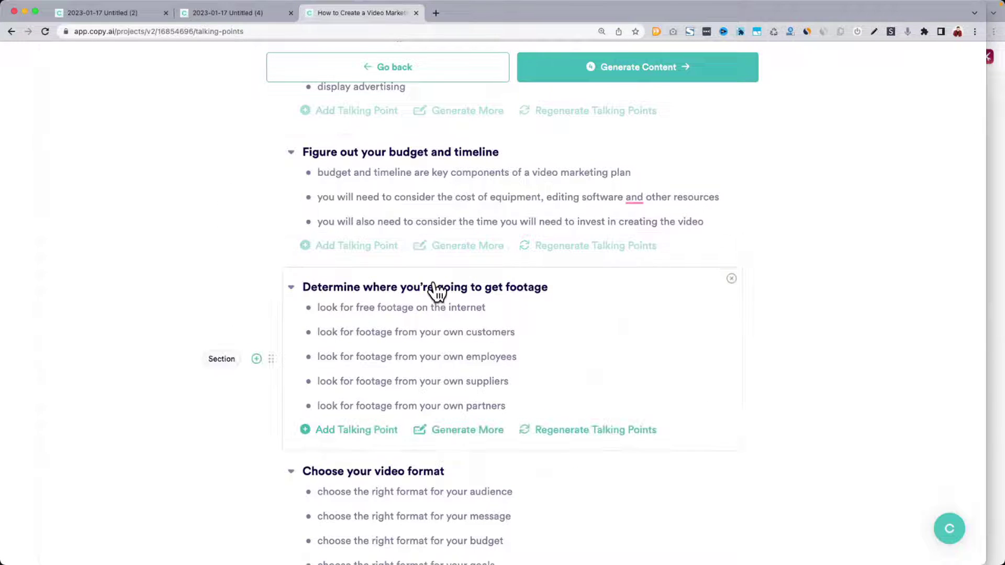
scroll(435, 288, down, 9)
scroll(433, 285, down, 10)
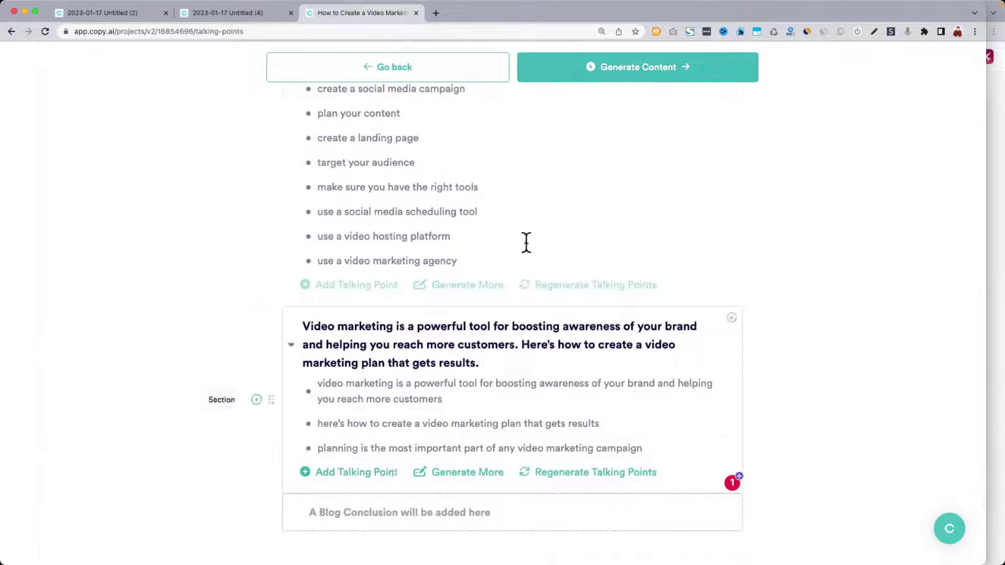
Generate the blog content from the talking points and view the introduction and the "Make a video marketing plan" section.
click(661, 78)
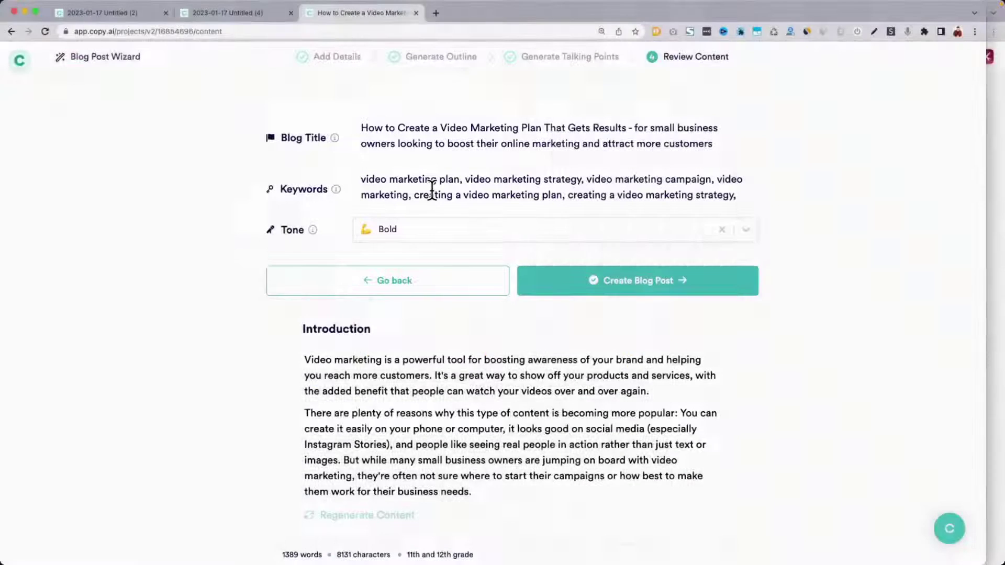
scroll(432, 190, down, 1)
scroll(432, 190, down, 5)
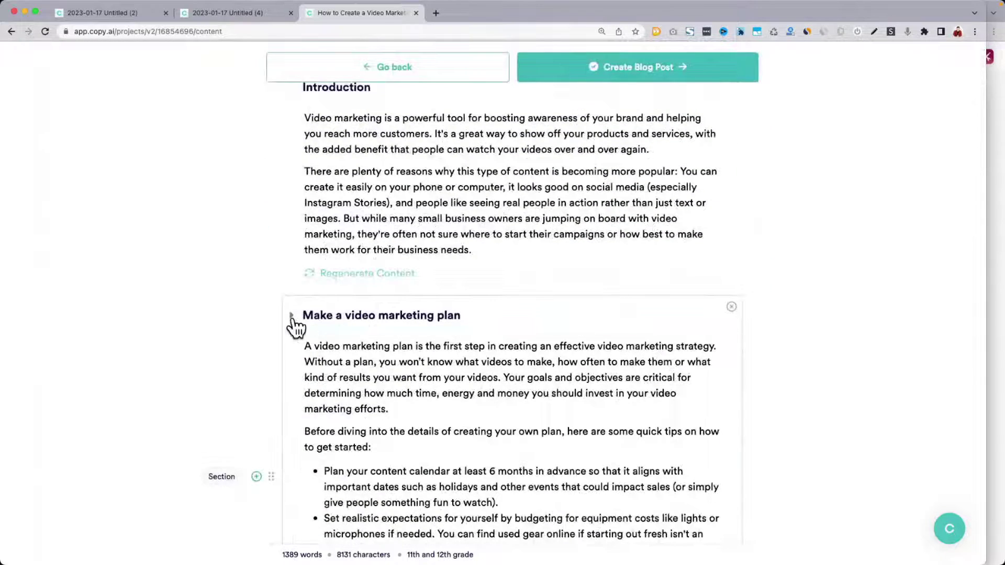
Check the talking points toggle of "Make a video marketing plan" and read the generated introduction at a larger page size.
click(292, 316)
click(292, 317)
scroll(393, 316, up, 1)
key(super+plus)
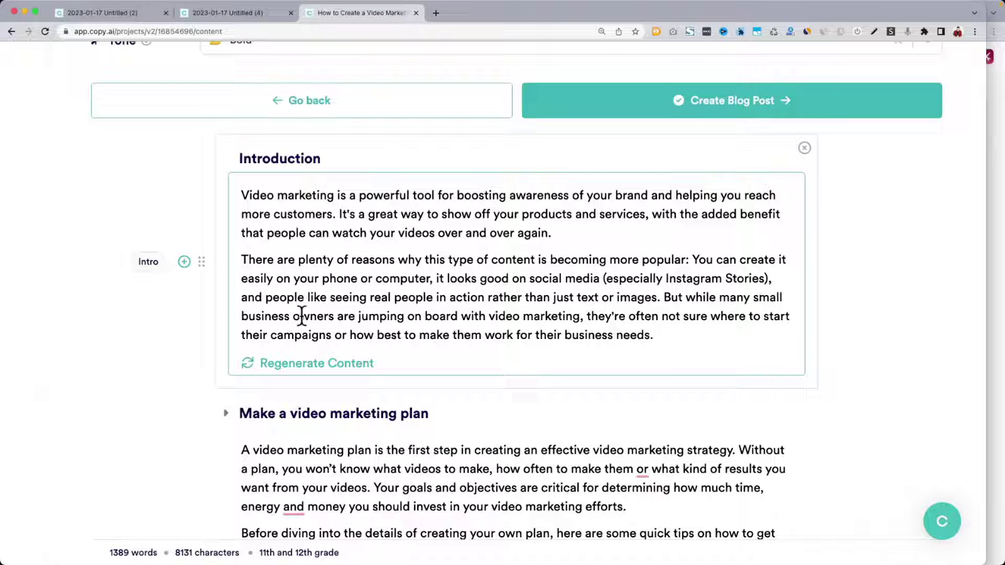
drag(301, 316, 460, 316)
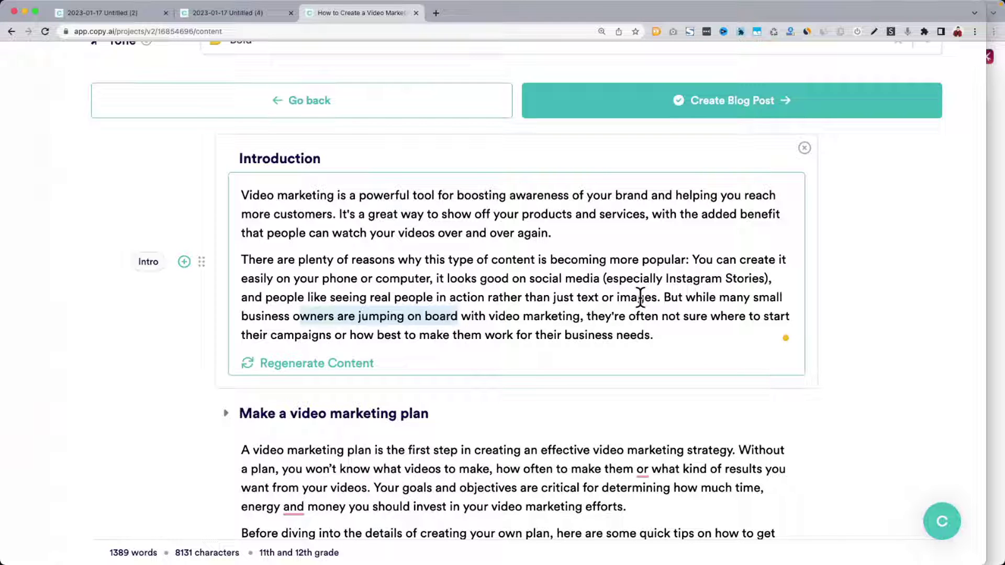
click(346, 233)
Read the generated content of the "Make a video marketing plan" and "Start with your goals" sections.
scroll(346, 233, down, 5)
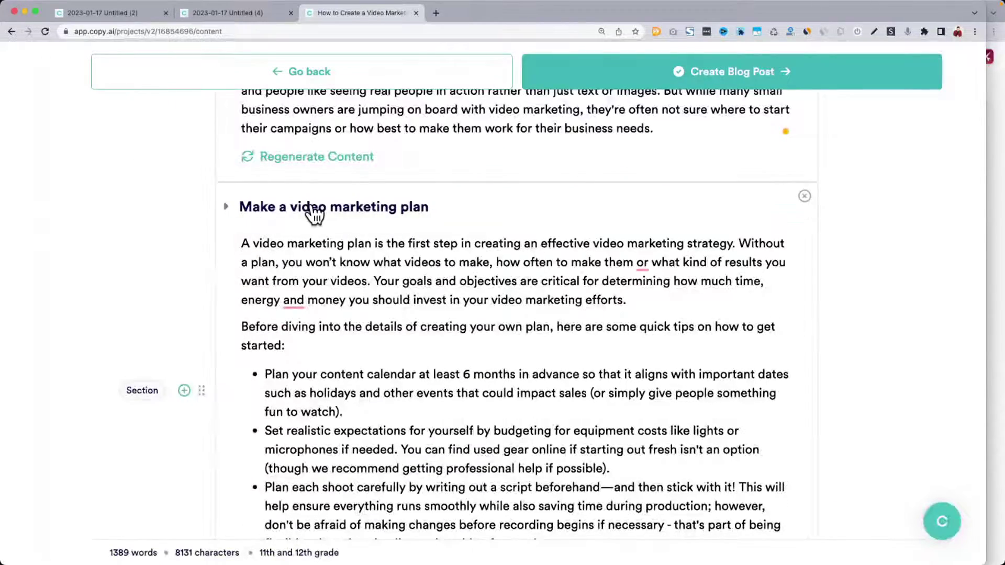
click(367, 243)
scroll(369, 244, down, 1)
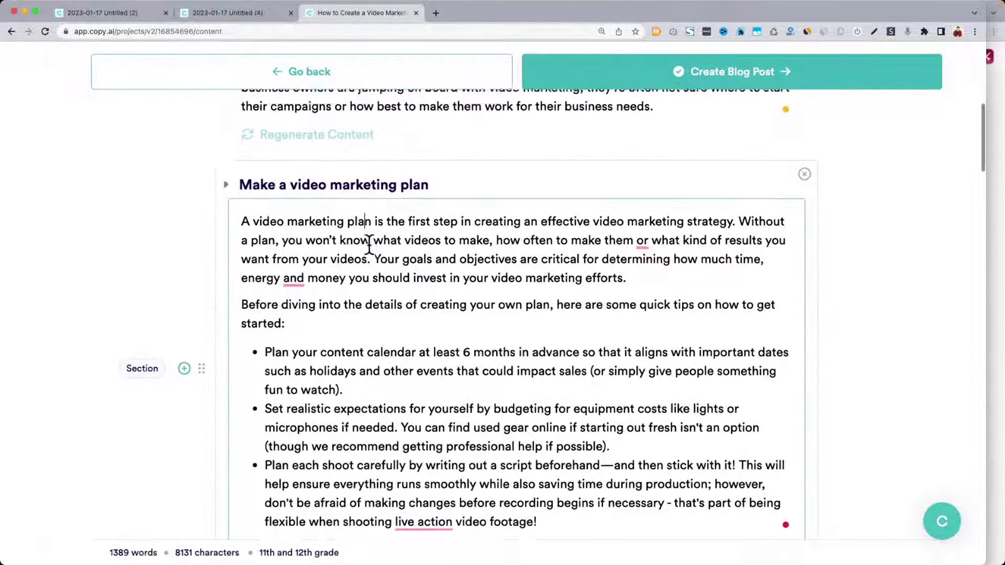
scroll(369, 244, down, 8)
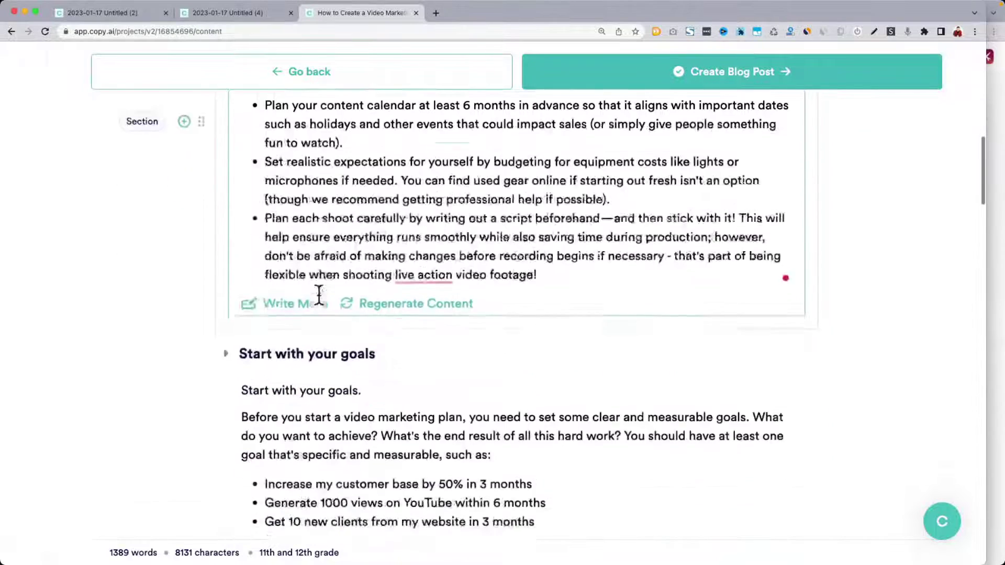
scroll(318, 294, down, 5)
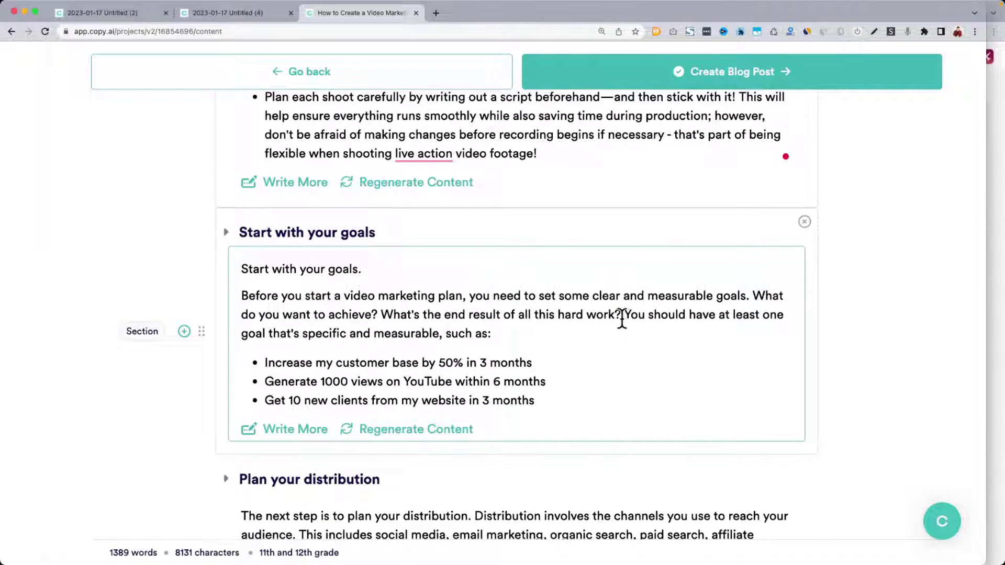
drag(627, 315, 617, 413)
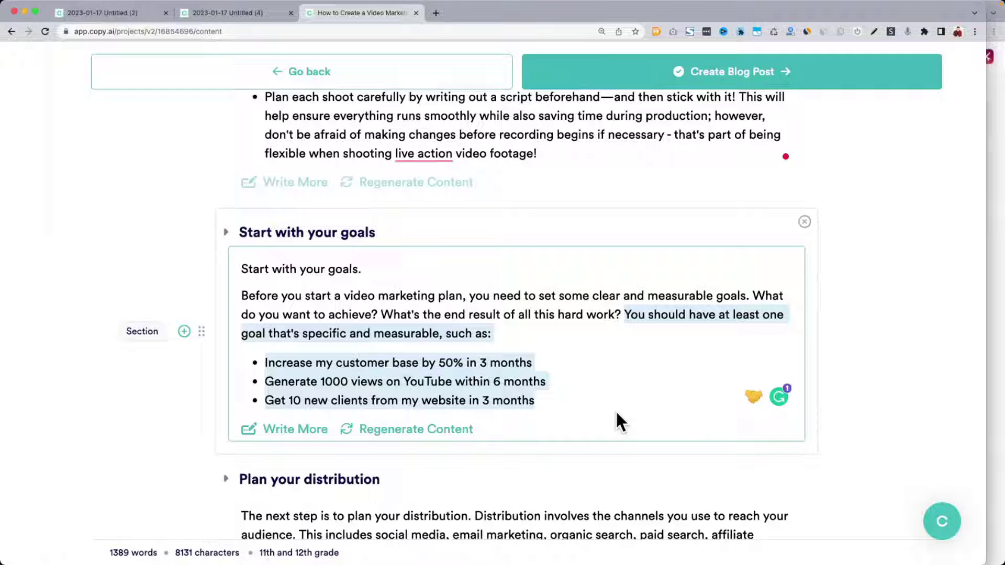
click(416, 351)
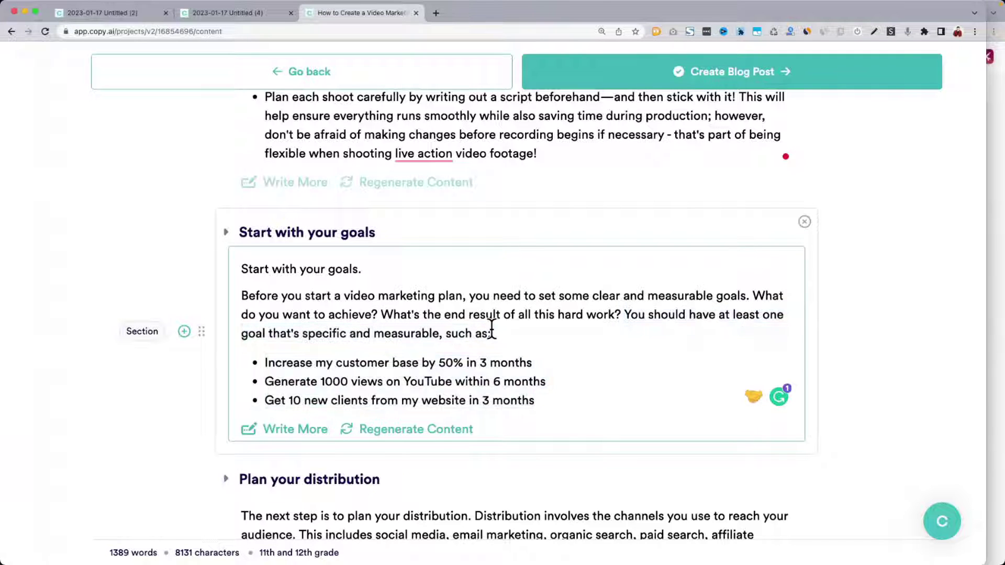
Regenerate the content of the "Plan your distribution" section and check the talking points it is based on.
scroll(492, 330, down, 5)
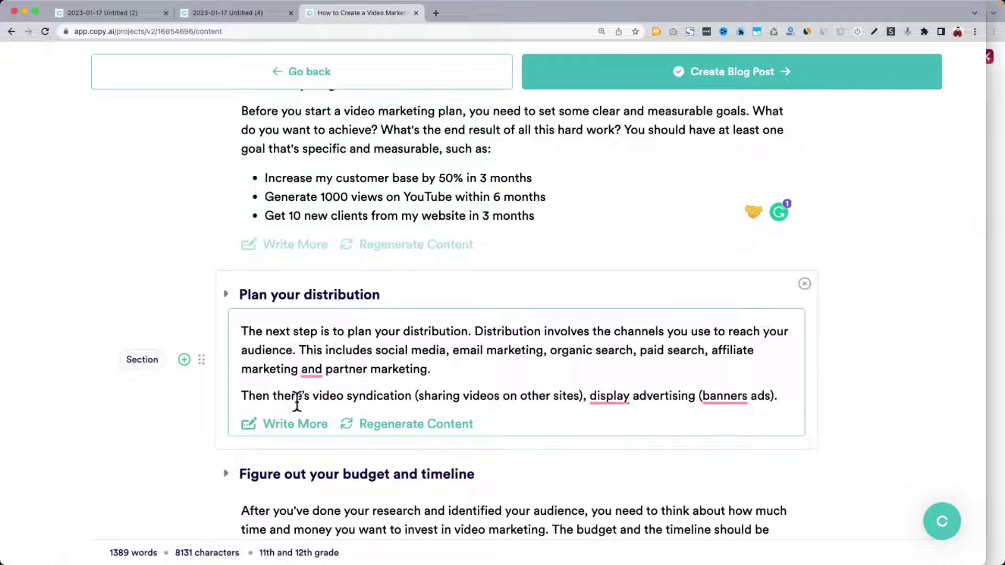
click(419, 426)
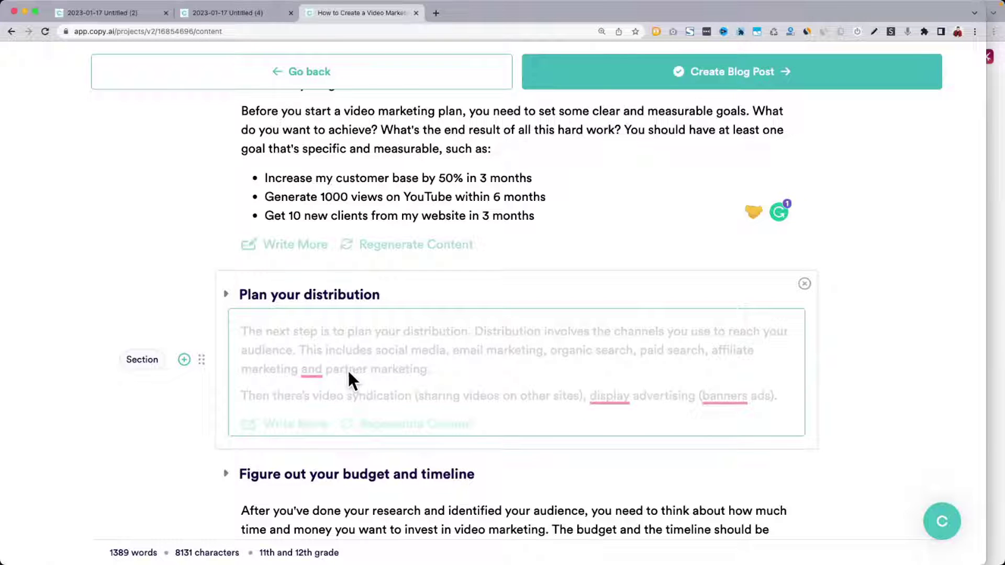
click(226, 294)
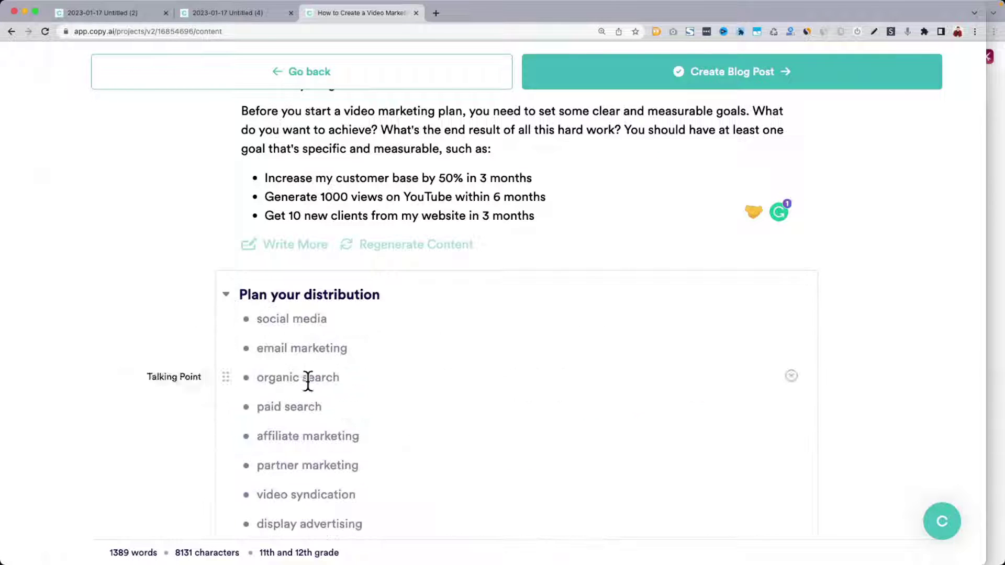
click(226, 296)
scroll(338, 316, down, 2)
scroll(338, 316, down, 1)
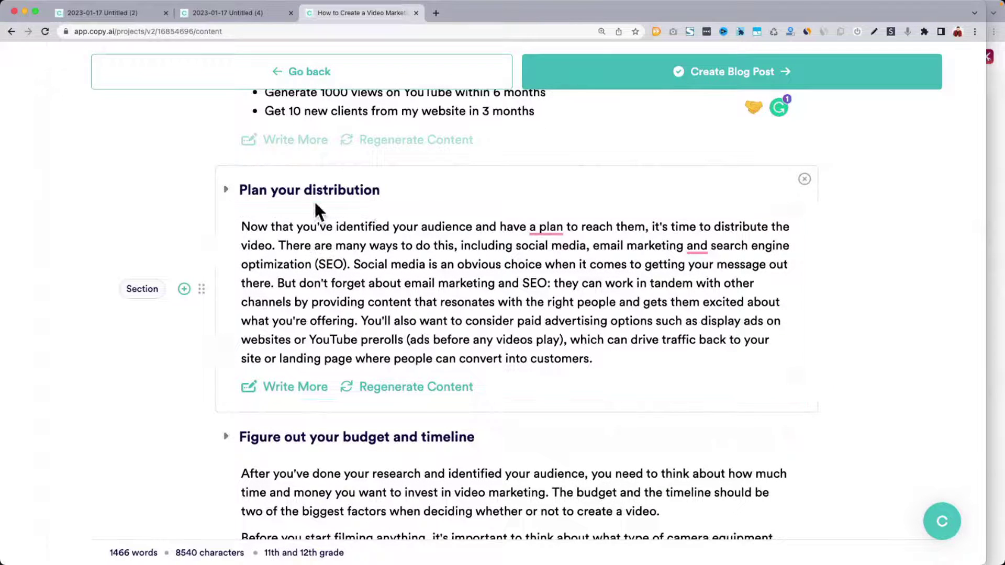
Extend the "Plan your distribution" section with Write More and review the added paragraph.
click(289, 375)
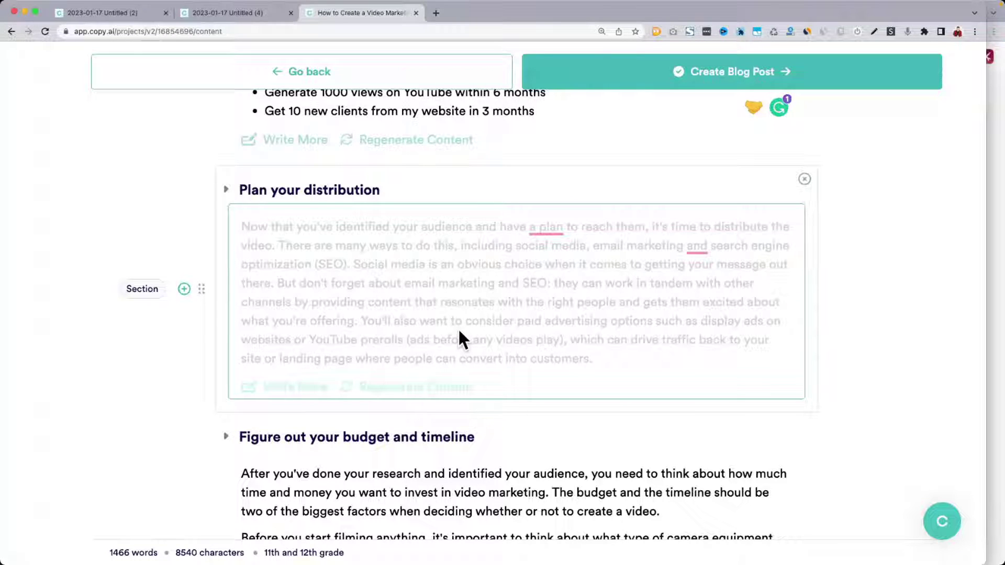
scroll(458, 329, down, 1)
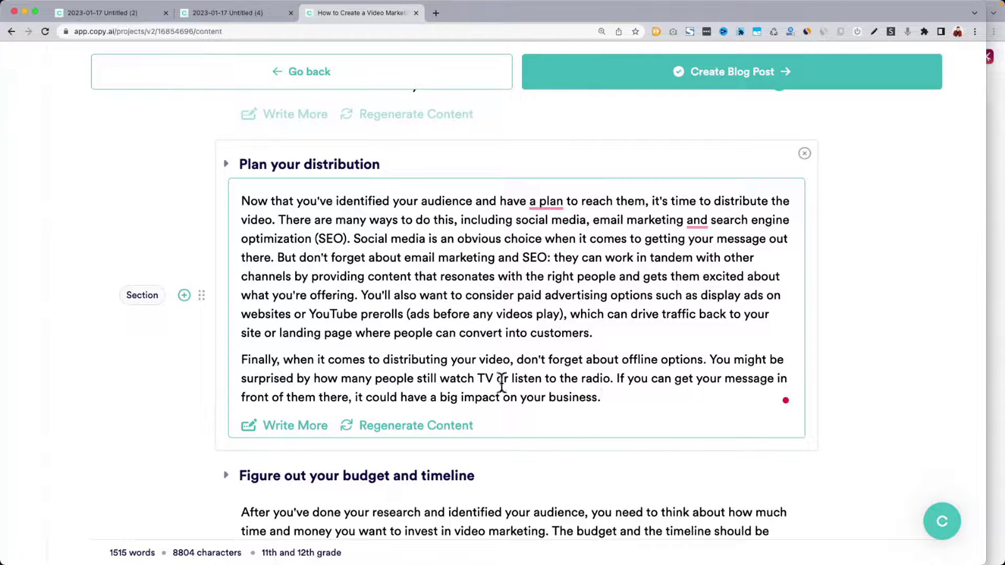
scroll(575, 395, down, 1)
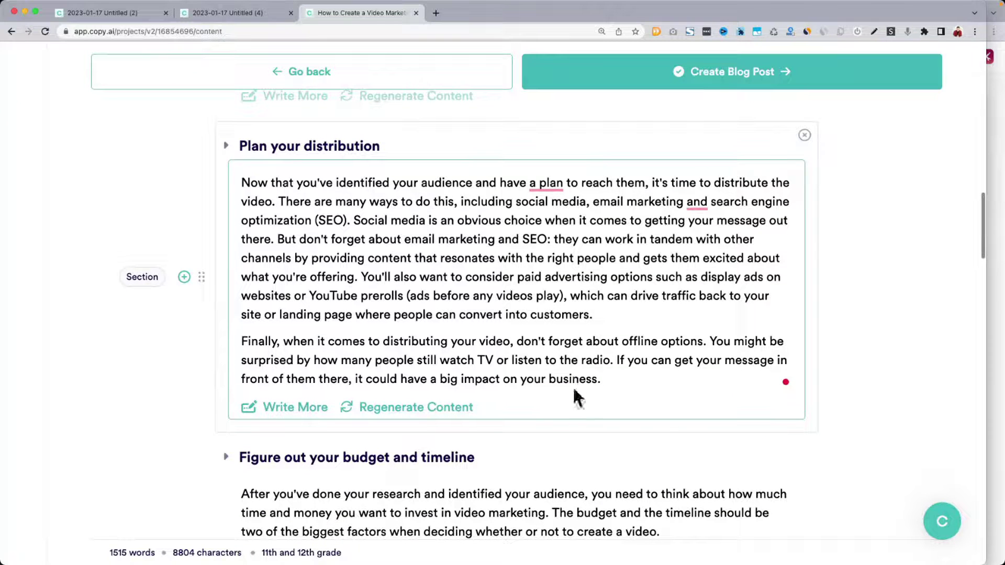
triple_click(632, 359)
Review the remaining sections down to the conclusion and create the blog post from the content.
scroll(632, 359, down, 5)
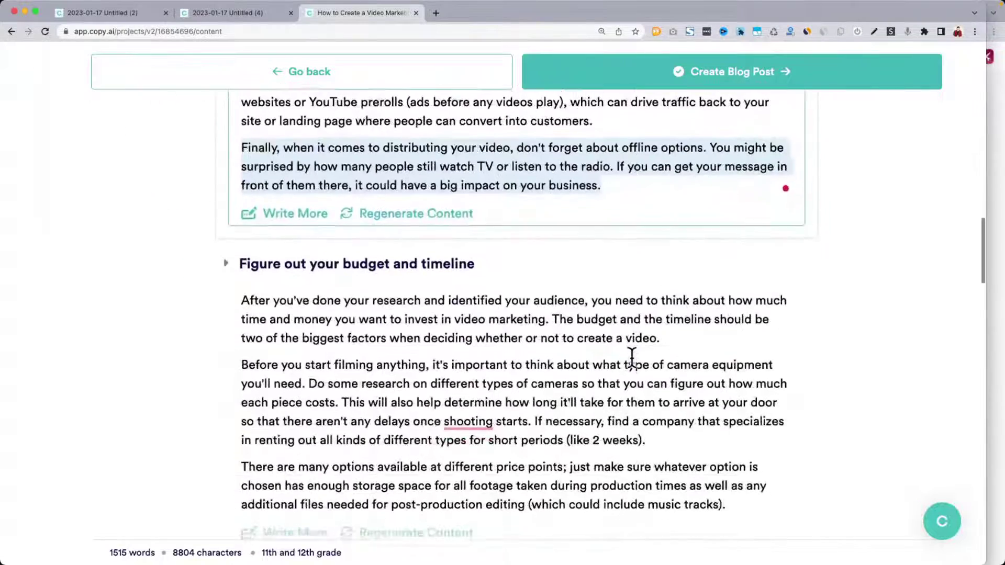
scroll(338, 298, down, 6)
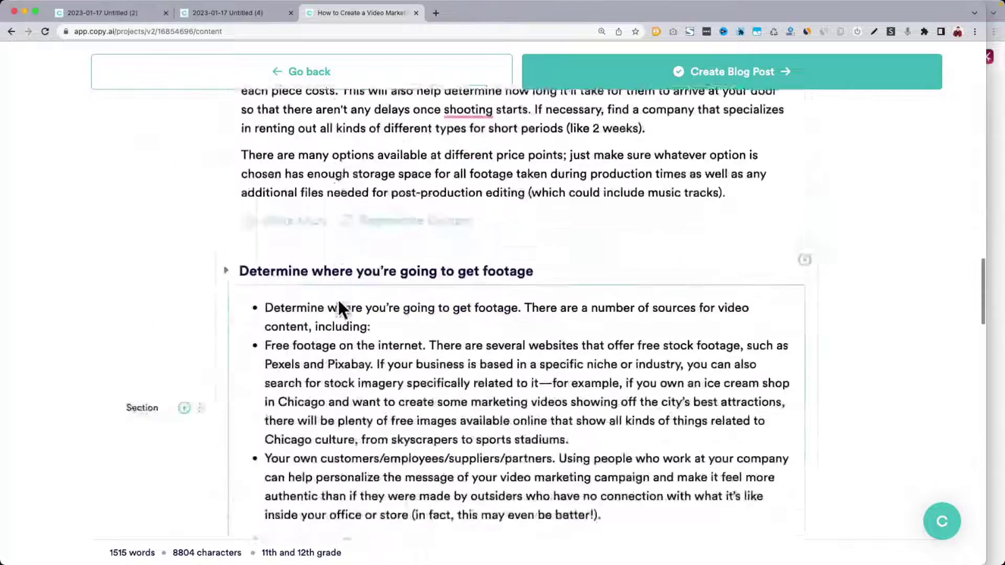
scroll(338, 299, down, 18)
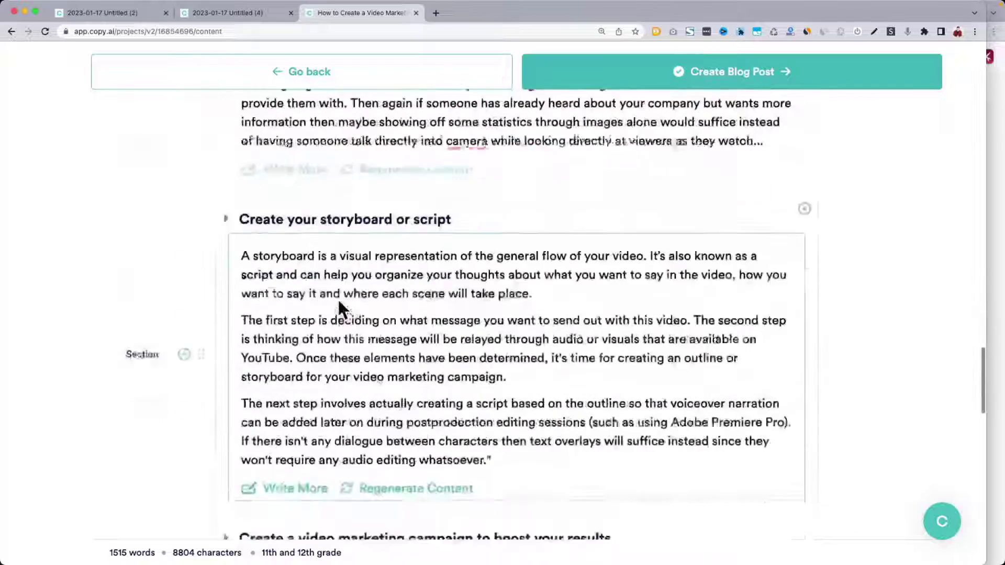
scroll(337, 304, down, 10)
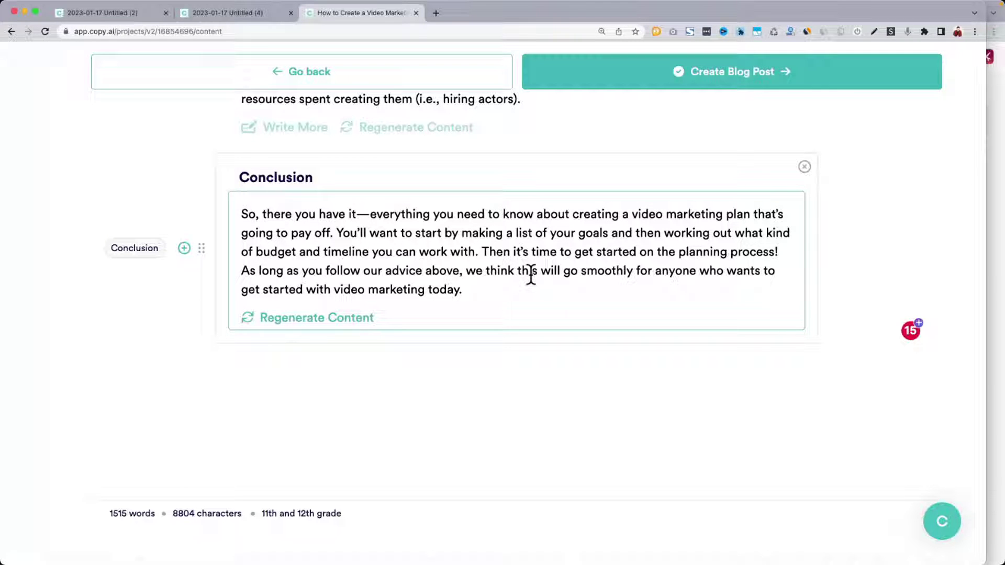
click(732, 69)
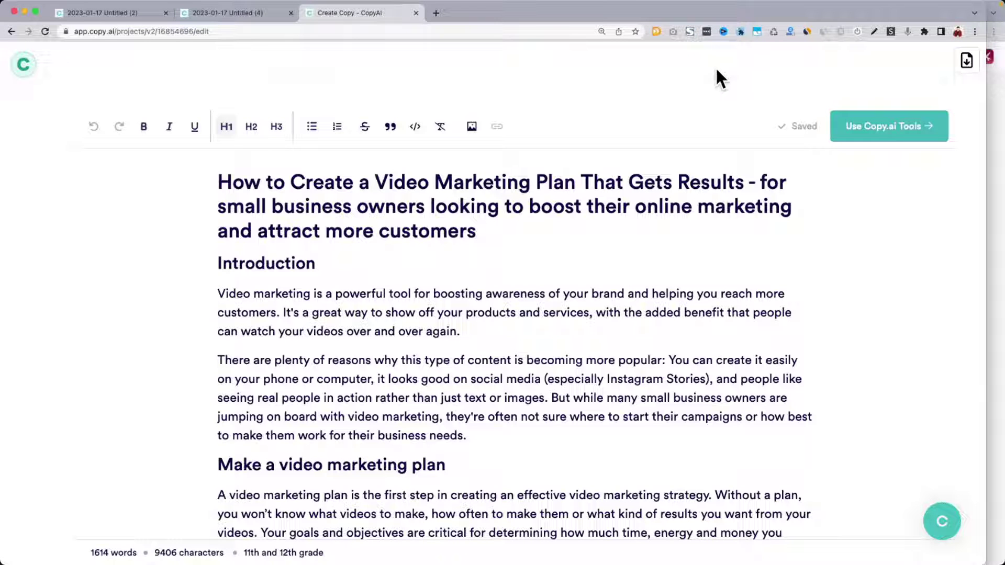
Try adding the third Write more suggestion after the introduction's first paragraph, and undo the insertion.
click(325, 264)
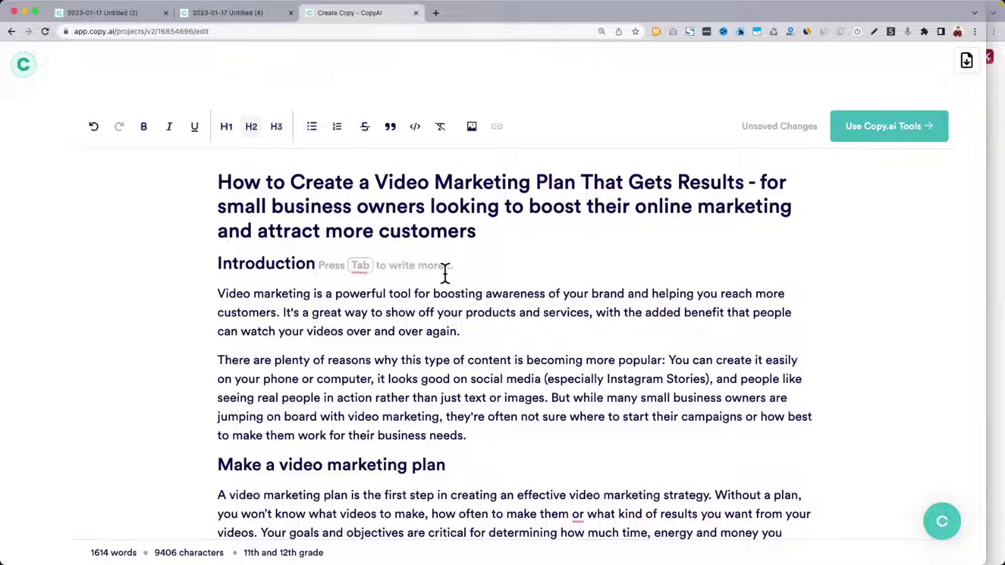
click(489, 331)
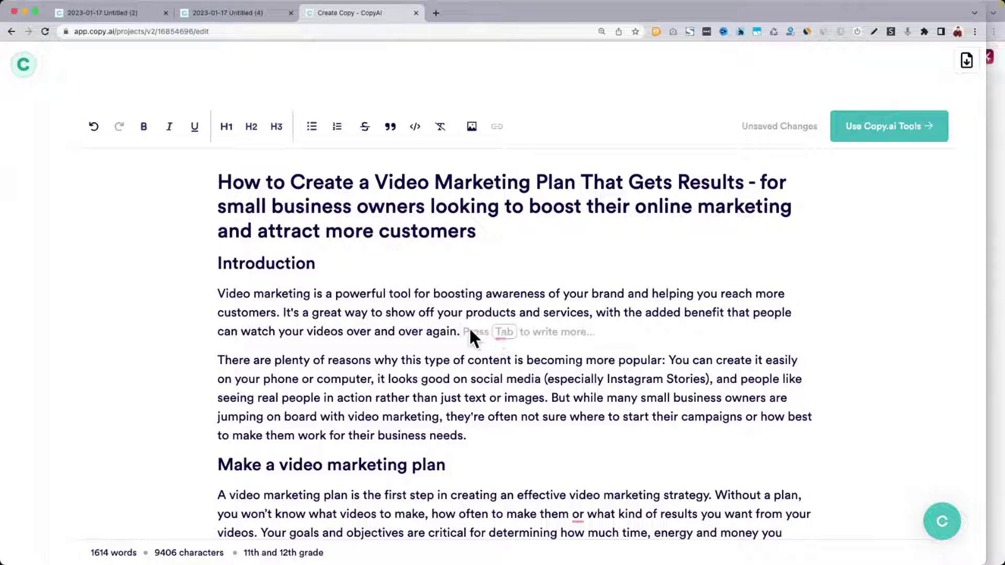
key(Tab)
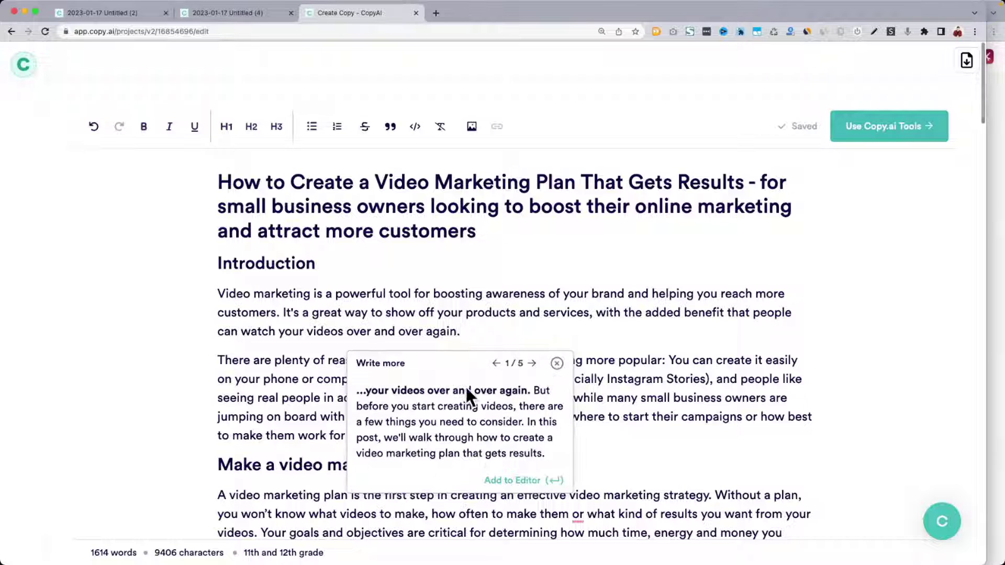
click(532, 364)
click(532, 364)
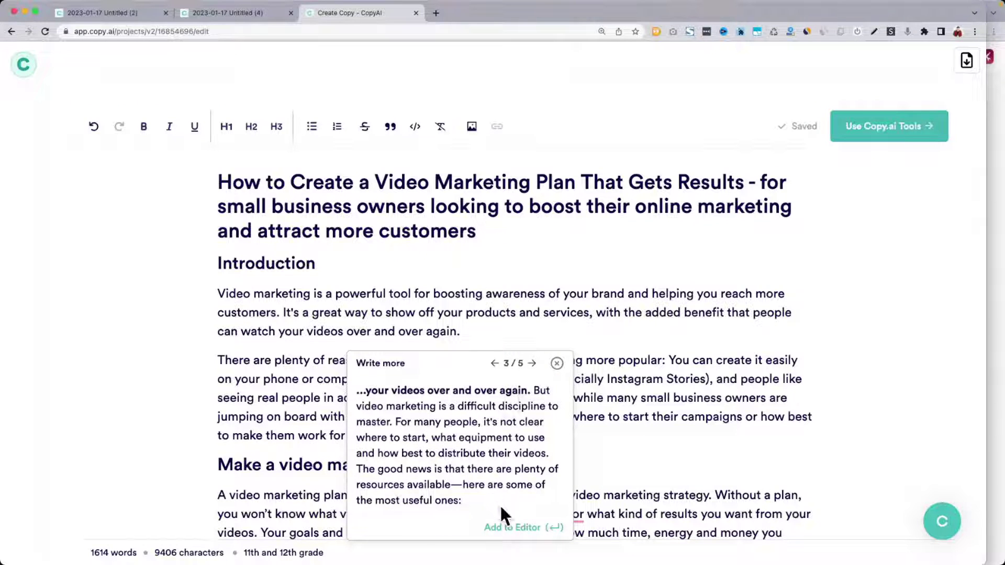
click(518, 529)
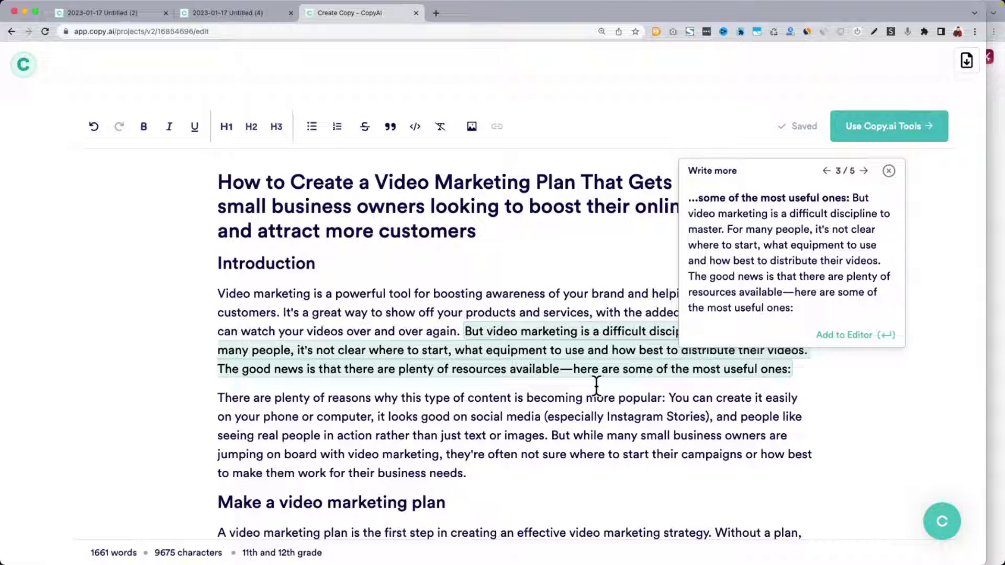
click(556, 343)
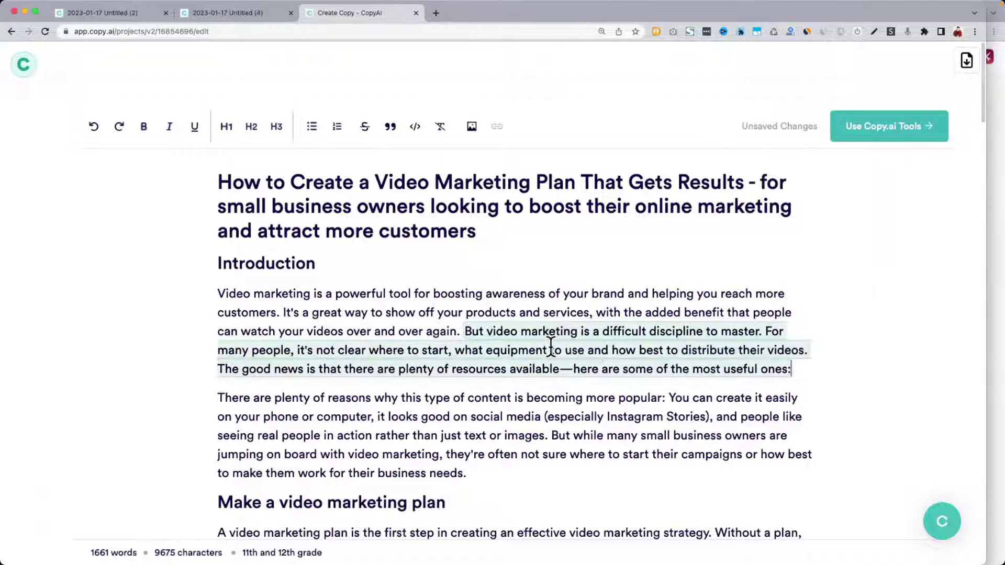
key(ctrl+z)
Generate rewrites of "There are plenty of reasons why this type of content is becoming more popular:", browse to the third and dismiss them.
scroll(332, 310, down, 2)
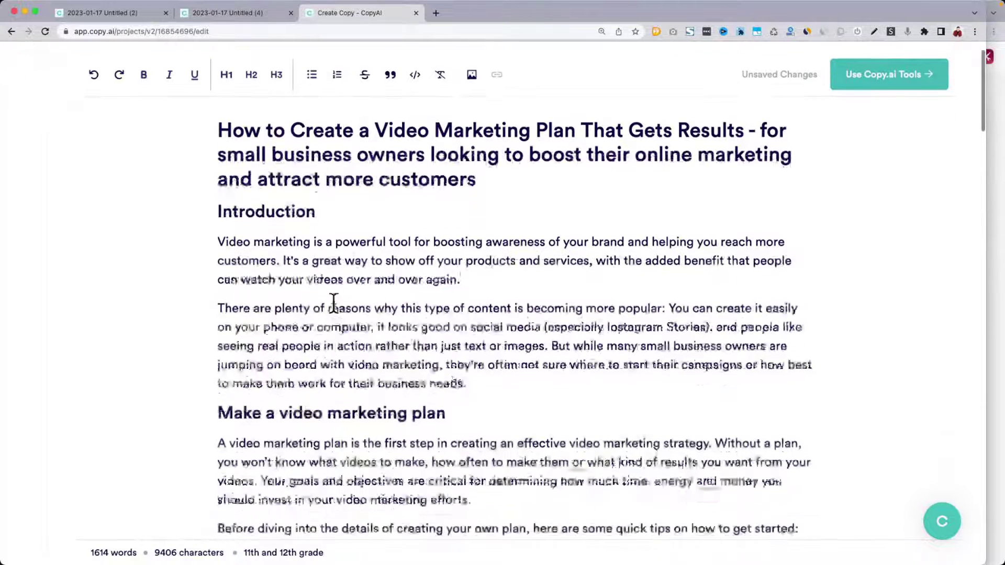
drag(221, 307, 666, 307)
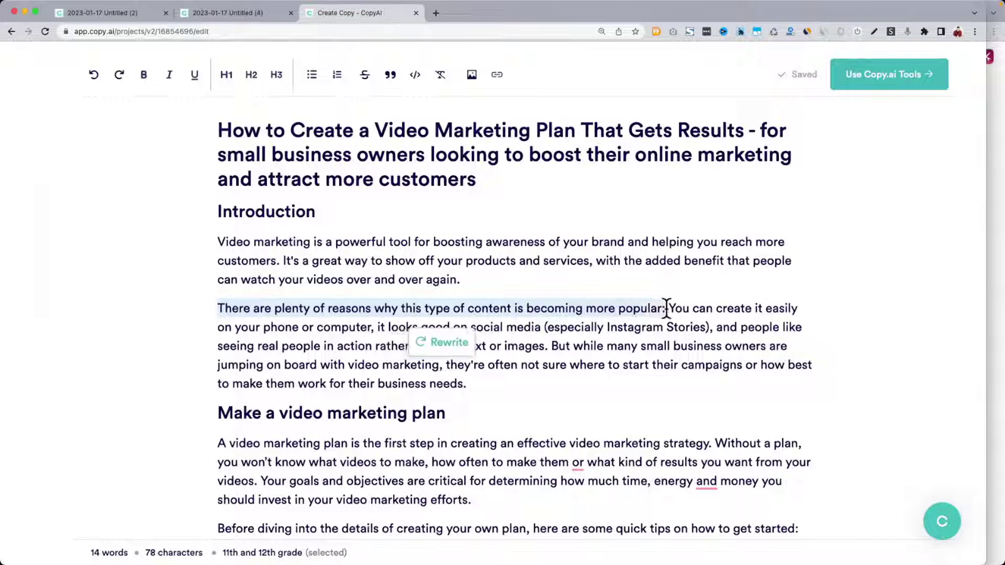
click(447, 346)
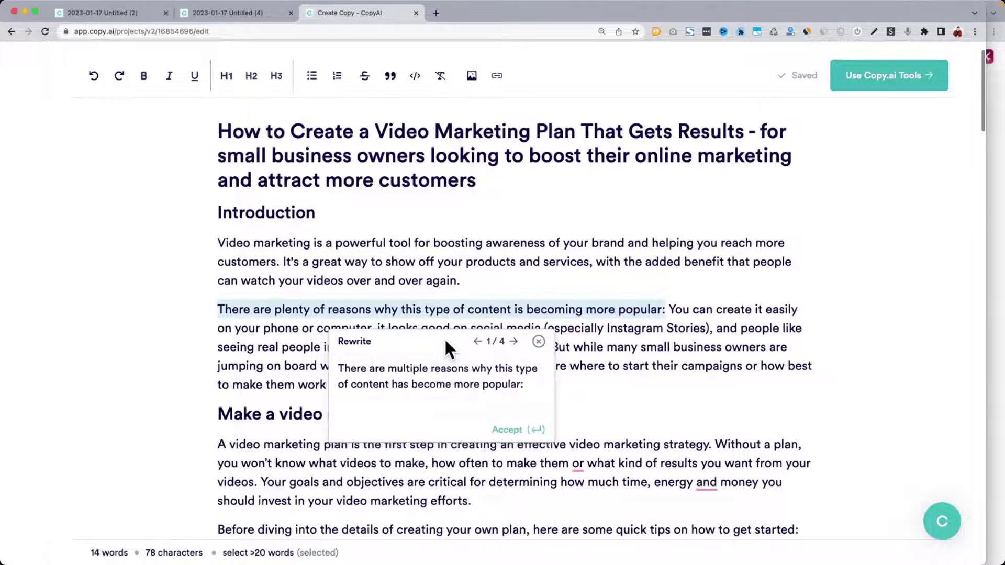
click(515, 341)
click(515, 342)
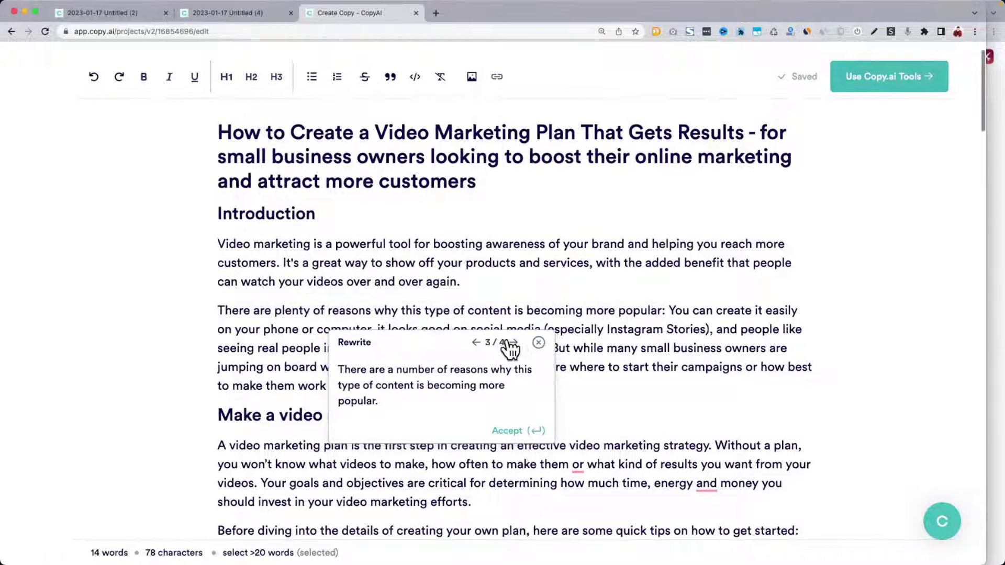
click(614, 339)
Look through the blog post and open the Copy.ai tools beside it in a slightly wider window.
scroll(614, 339, down, 8)
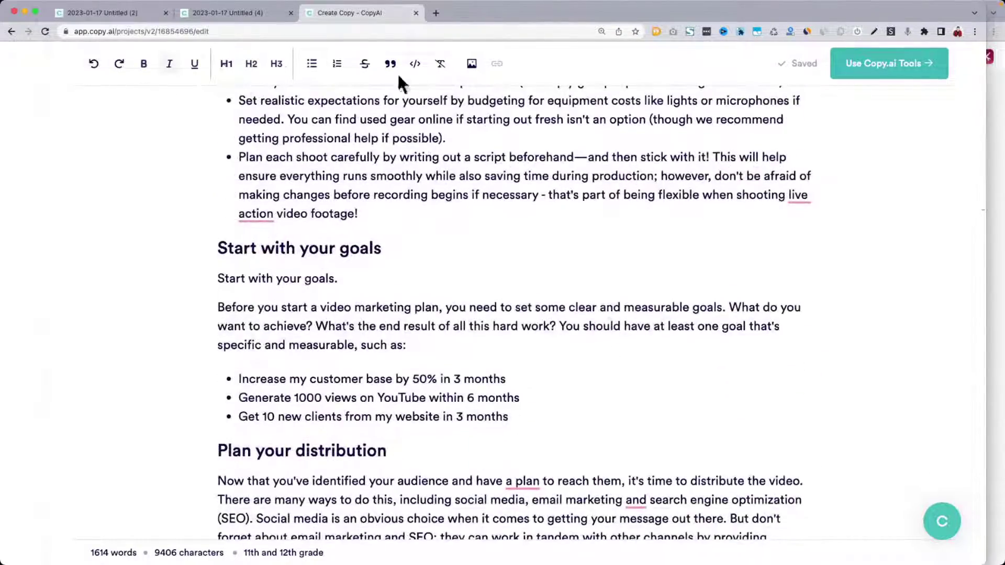
scroll(455, 210, up, 5)
scroll(465, 259, up, 6)
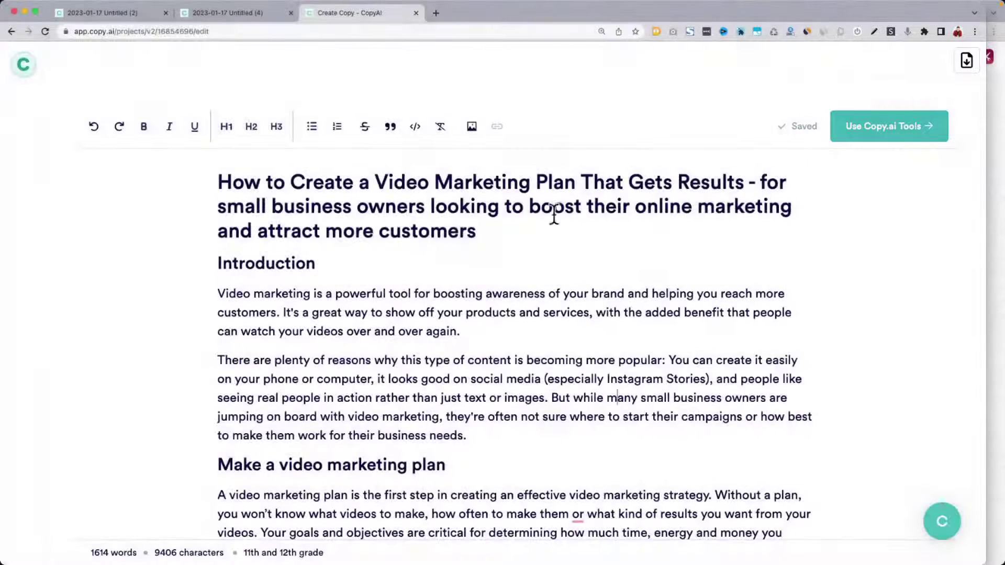
click(459, 228)
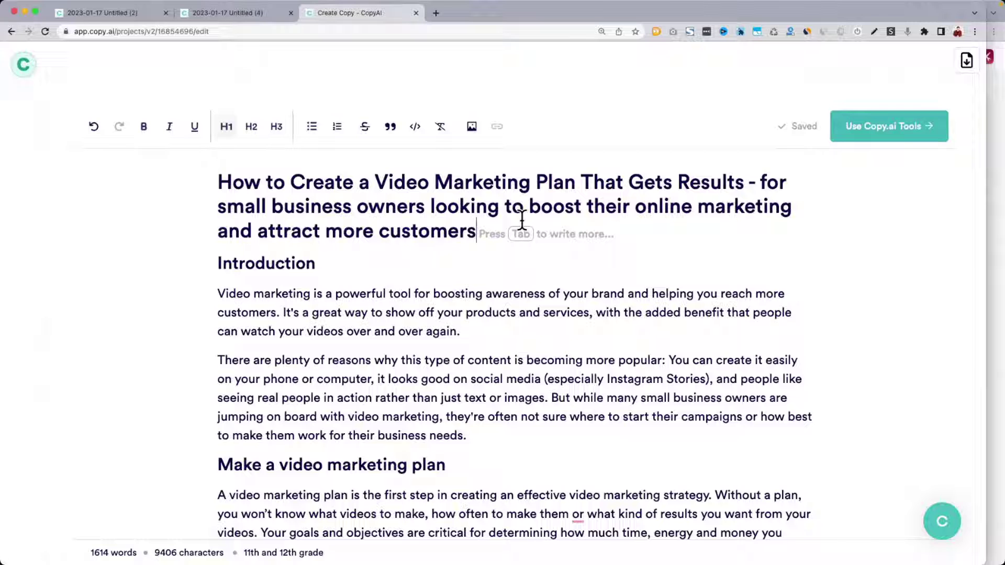
click(892, 134)
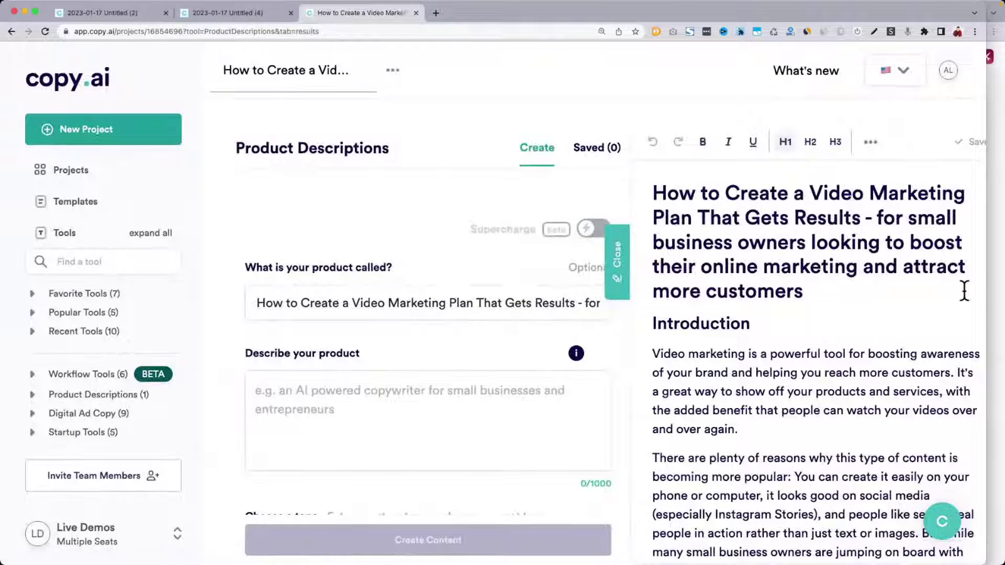
drag(988, 290, 1002, 289)
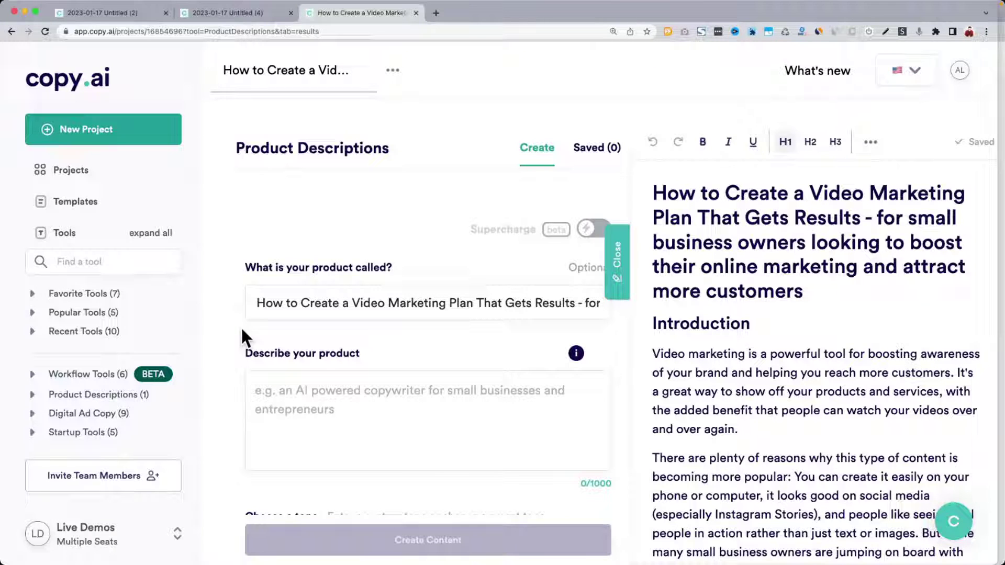
Search the tools for "free" and open the Freestyle tool.
click(113, 262)
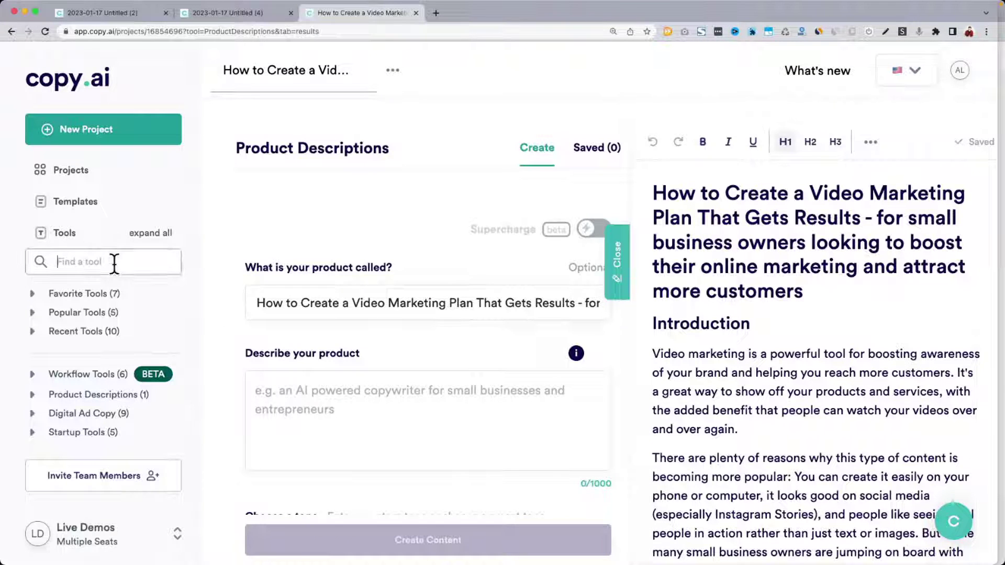
text(free)
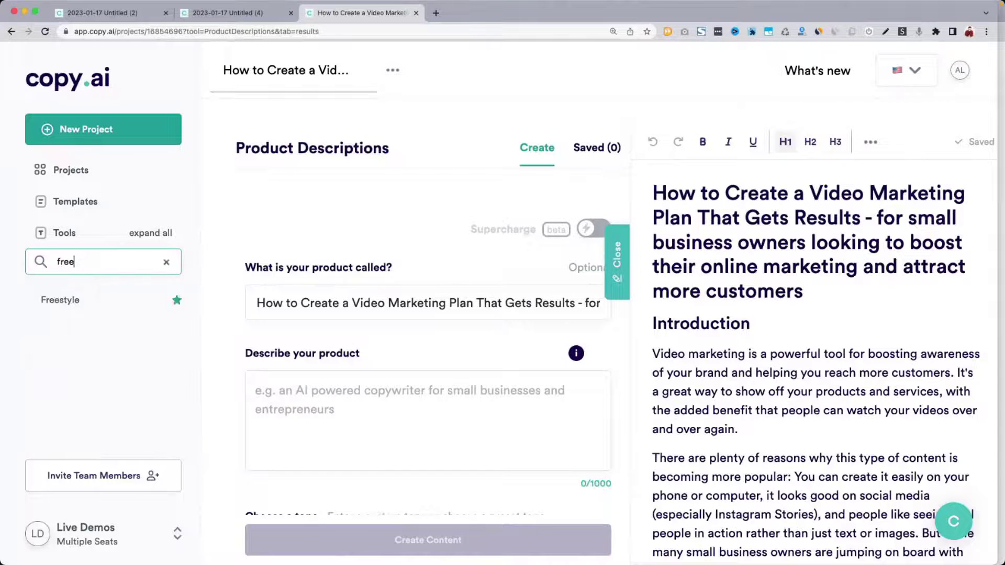
click(84, 301)
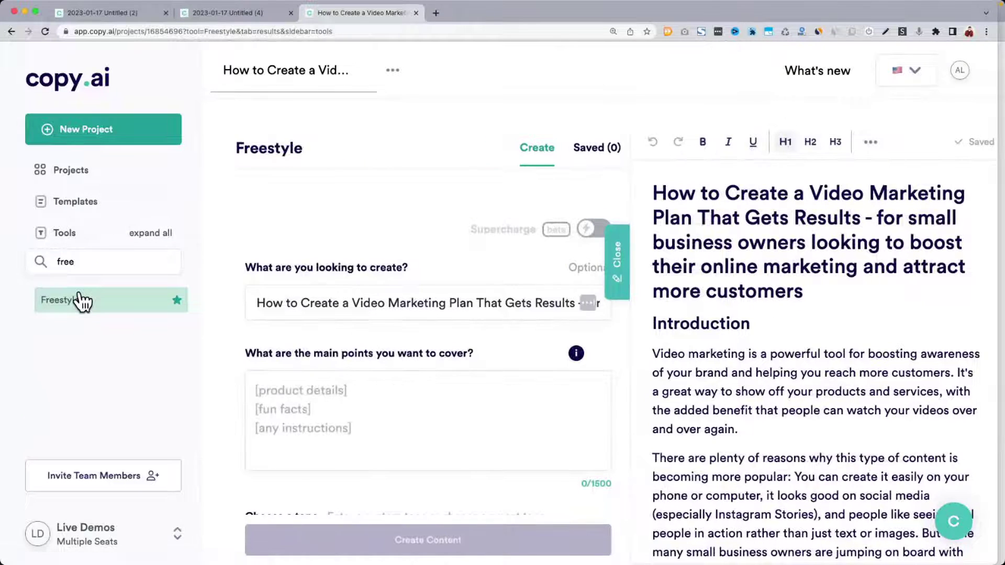
Replace the prefilled title describing what to create in Freestyle with text beginning "A sec".
triple_click(334, 304)
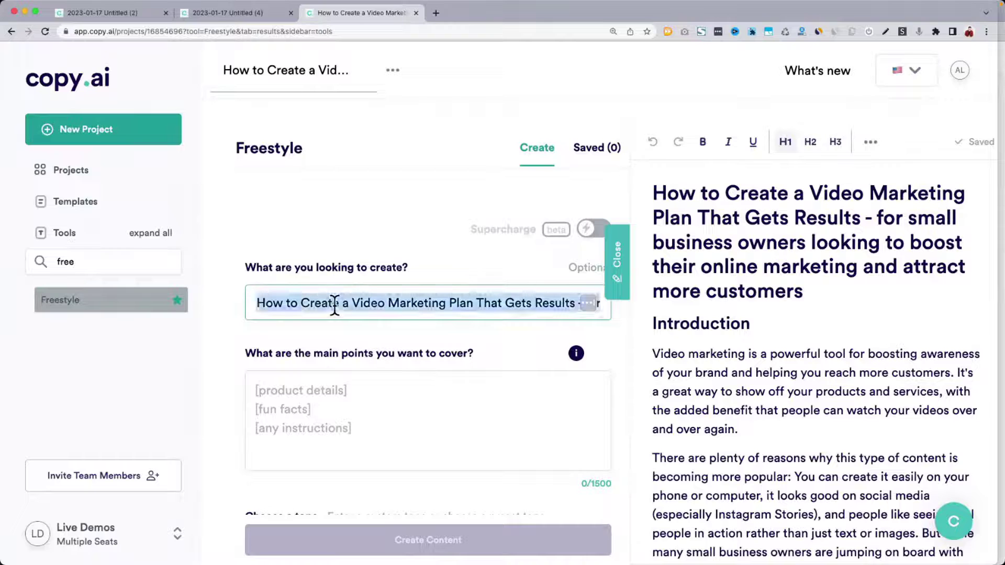
text(A sec)
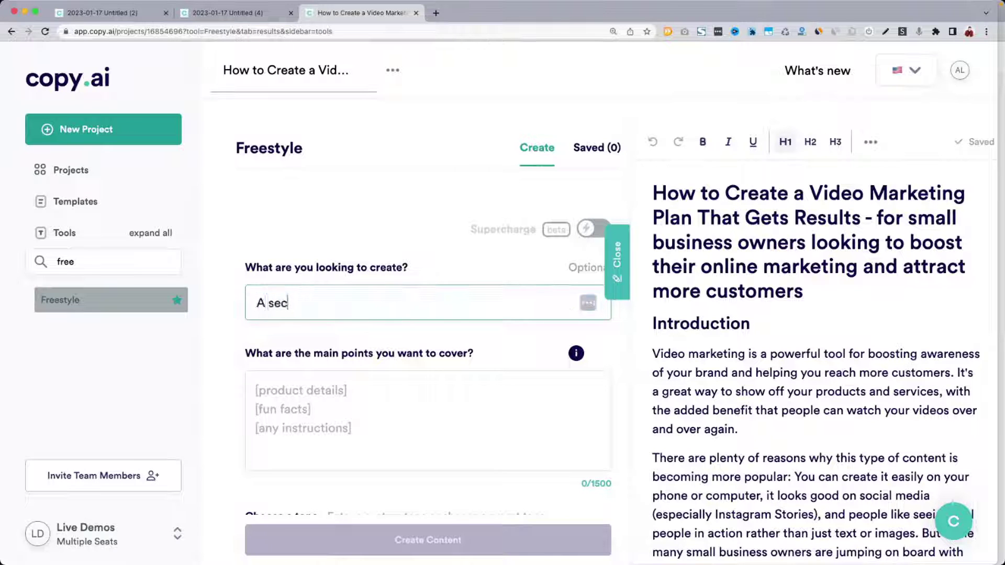
Complete the description of what to create so it reads "A section of my blog article".
text(tion of my blog)
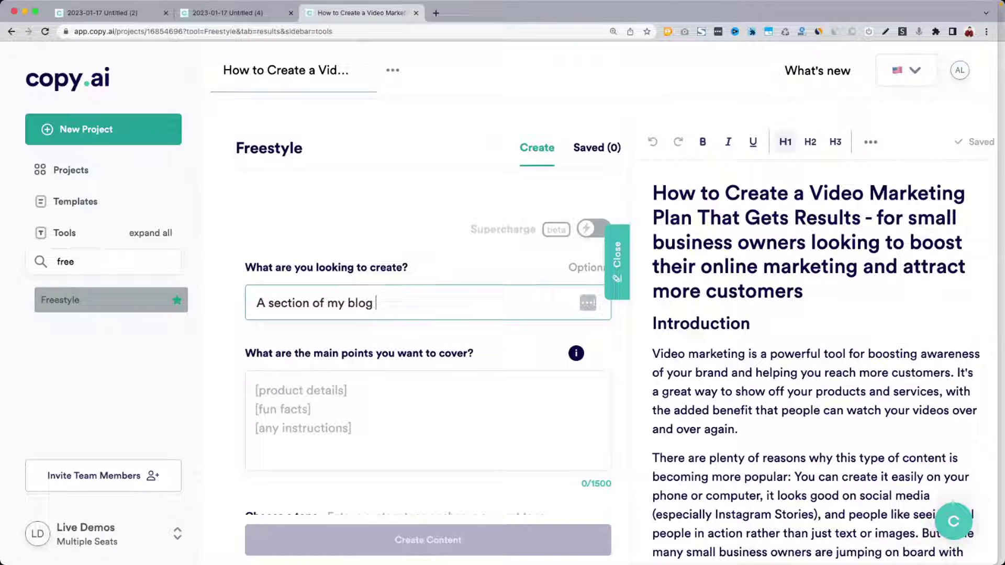
text( article)
scroll(335, 320, down, 5)
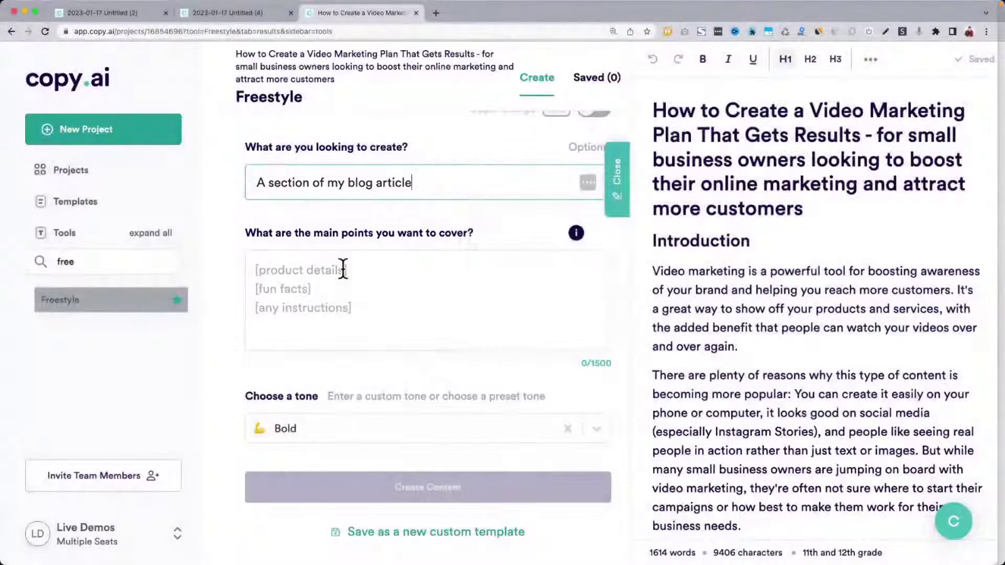
Start the main points with "Blog title: How to Create a Video Marketing Plan That Gets Results", copying the title from the article's heading.
click(342, 269)
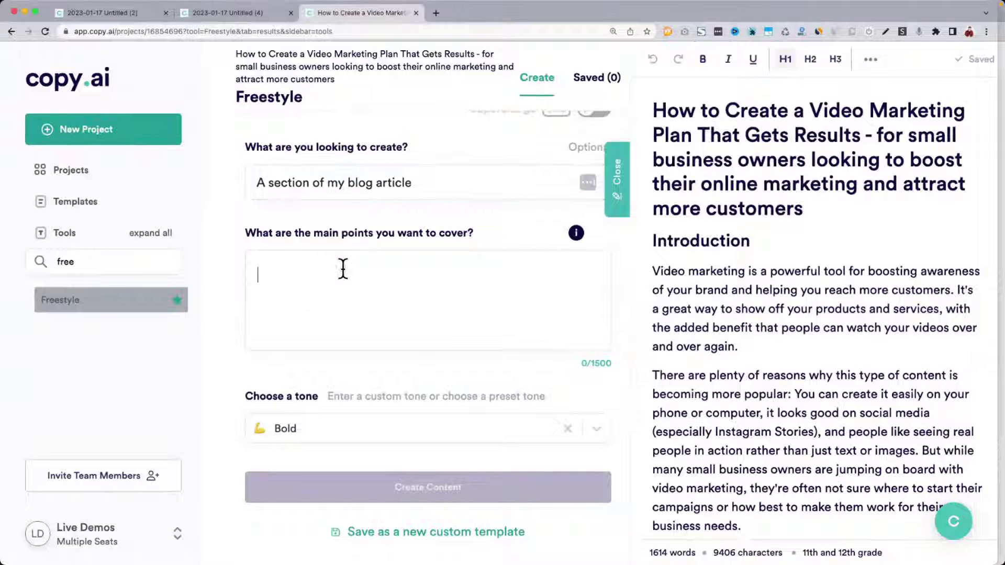
text(Blog title:)
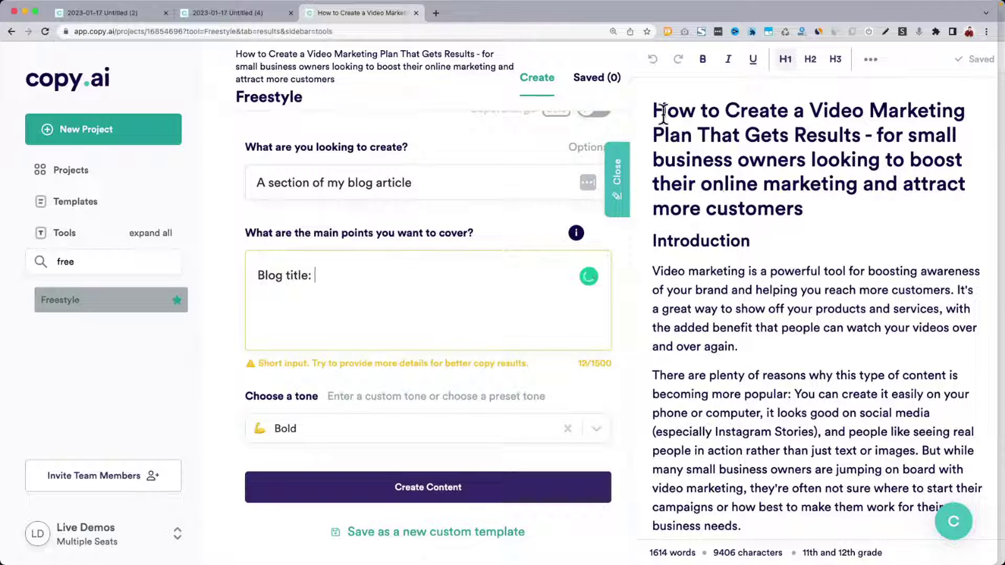
drag(653, 110, 858, 134)
key(super+c)
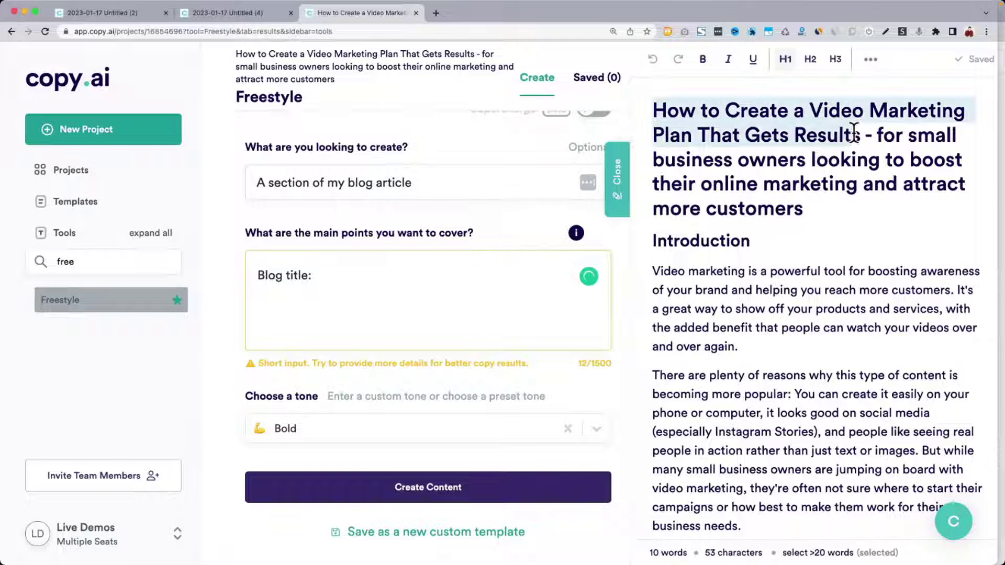
click(416, 277)
key(super+v)
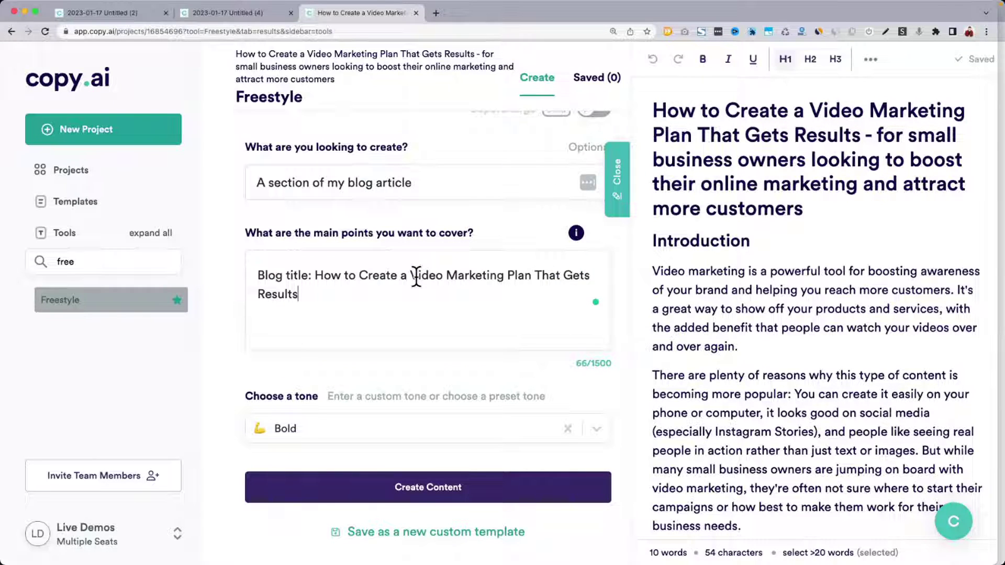
Add the point "Target audience: small business owners looking to boost their online marketing and attract more customers", copying the audience from the article's heading.
key(Return)
key(Return)
text(Target)
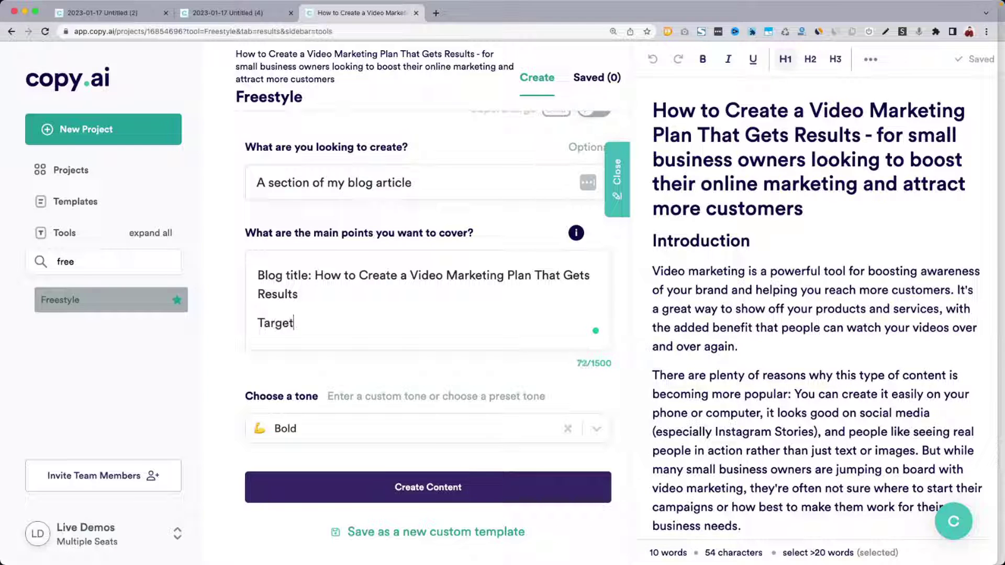
text( audience:)
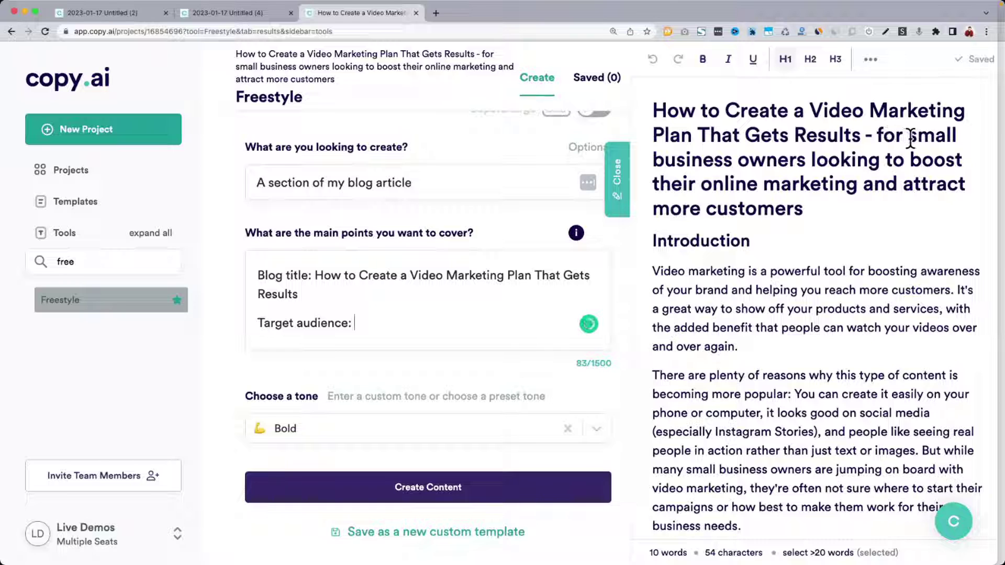
drag(911, 137, 879, 202)
key(super+c)
click(389, 325)
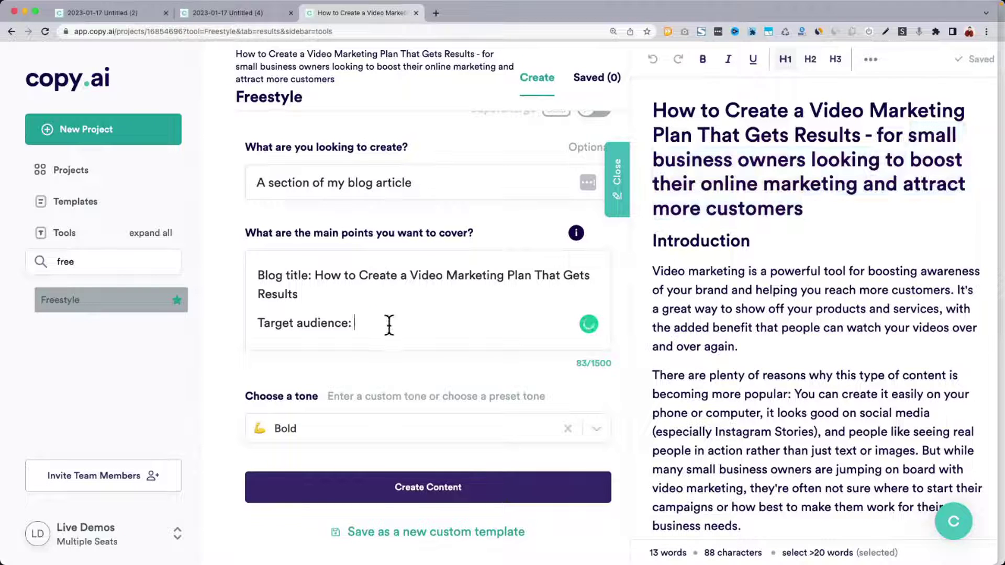
key(super+v)
Add the point "Blog section: Plan your distribution", copying the section name from the article's subheading.
key(Return)
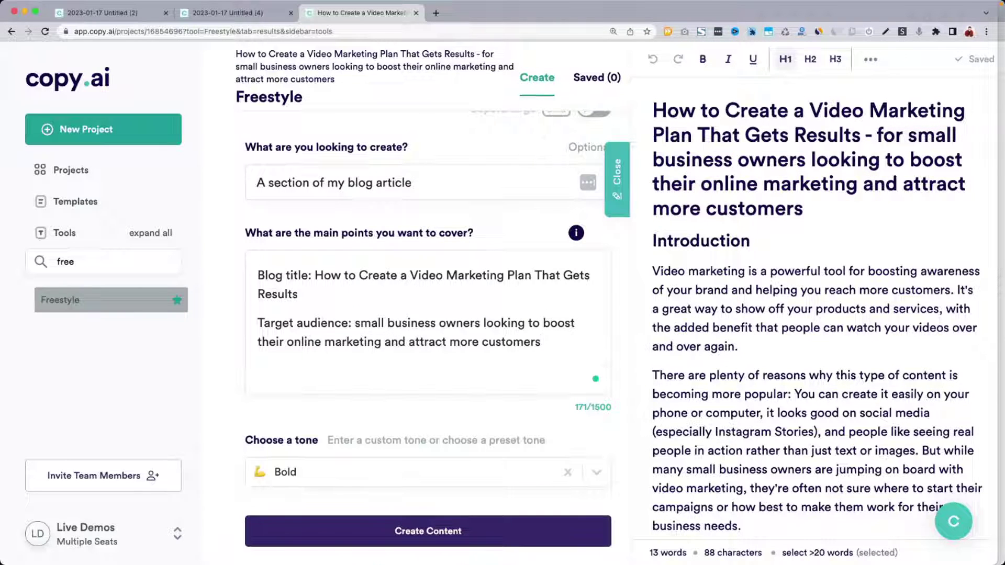
text(Blog section:)
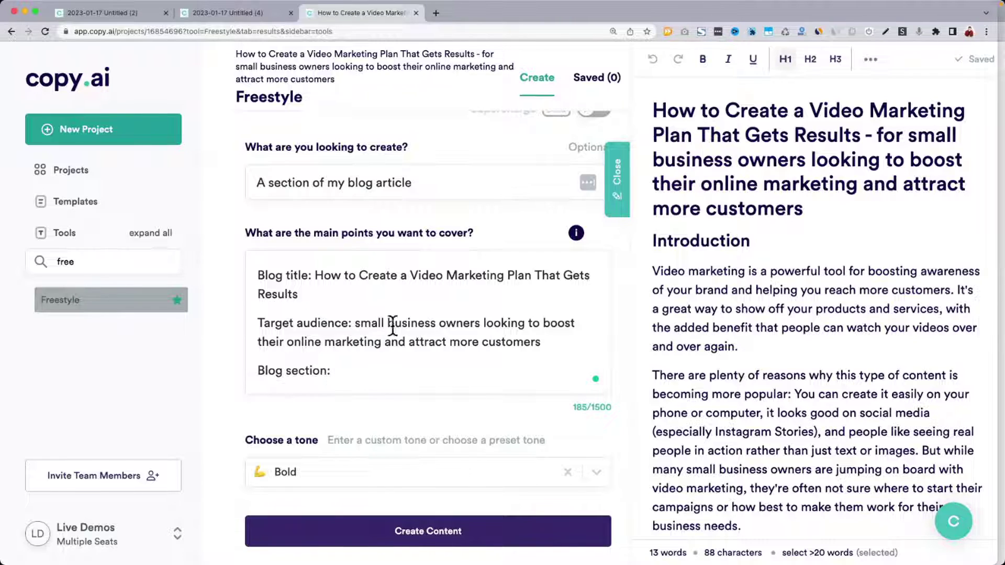
scroll(777, 343, down, 9)
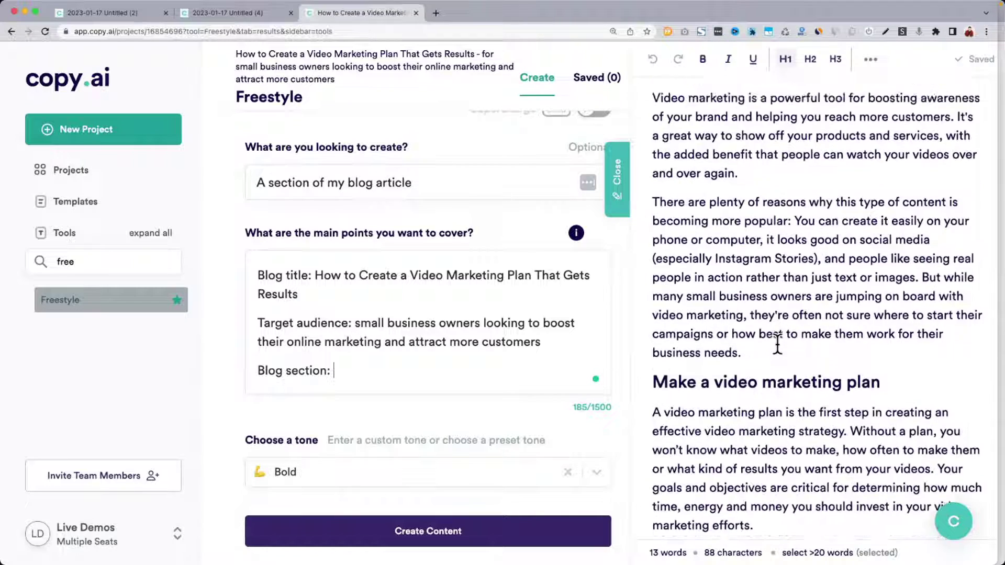
scroll(778, 343, down, 10)
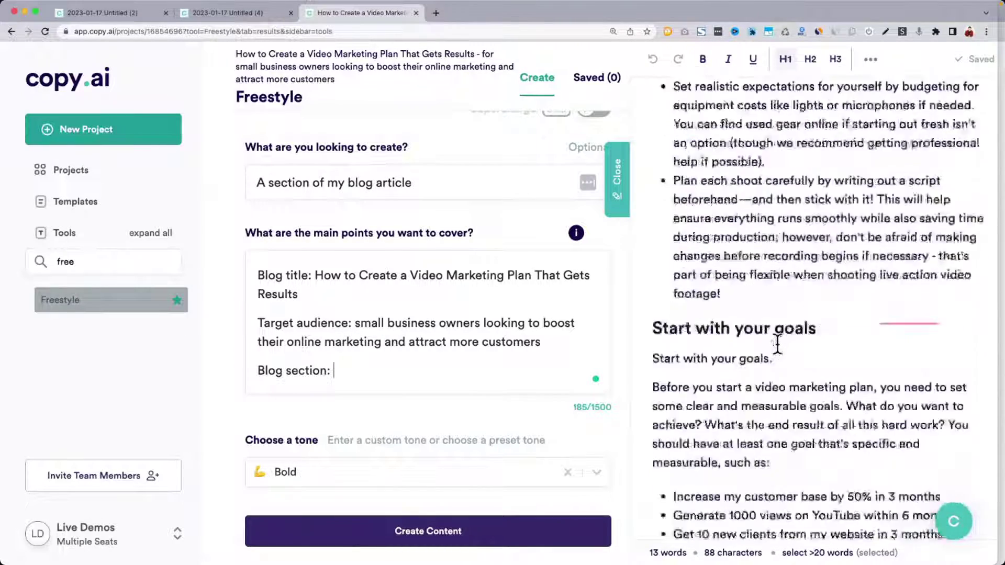
triple_click(848, 330)
key(super+c)
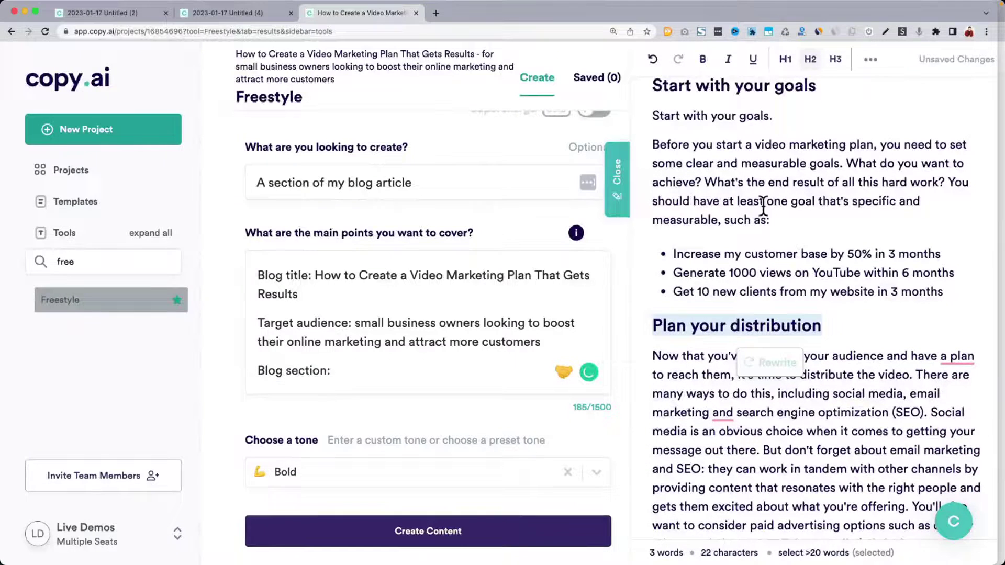
click(392, 379)
key(super+v)
Add the point "Key points: consider which social media channel to focus on" below the blog section.
key(Return)
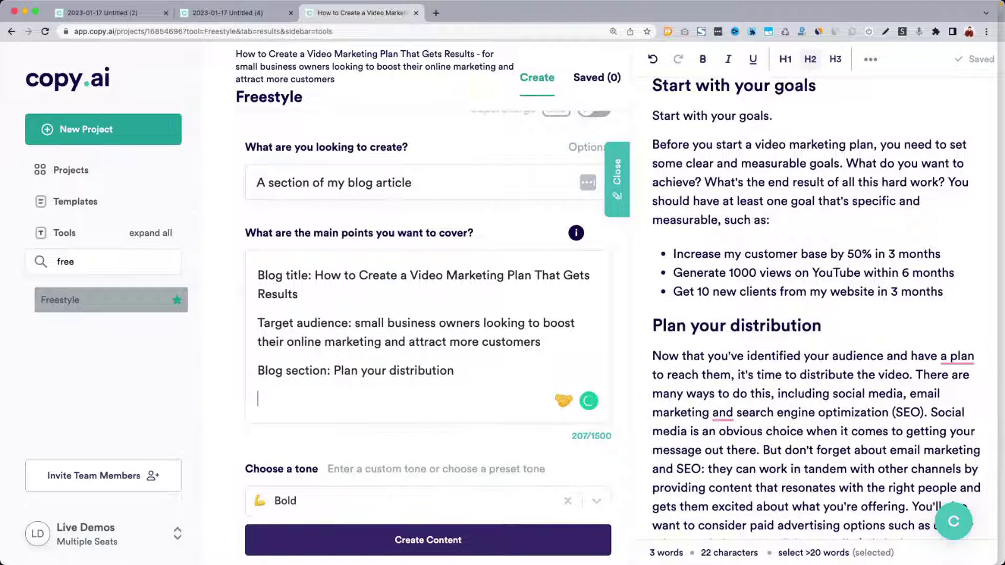
text(Key points; )
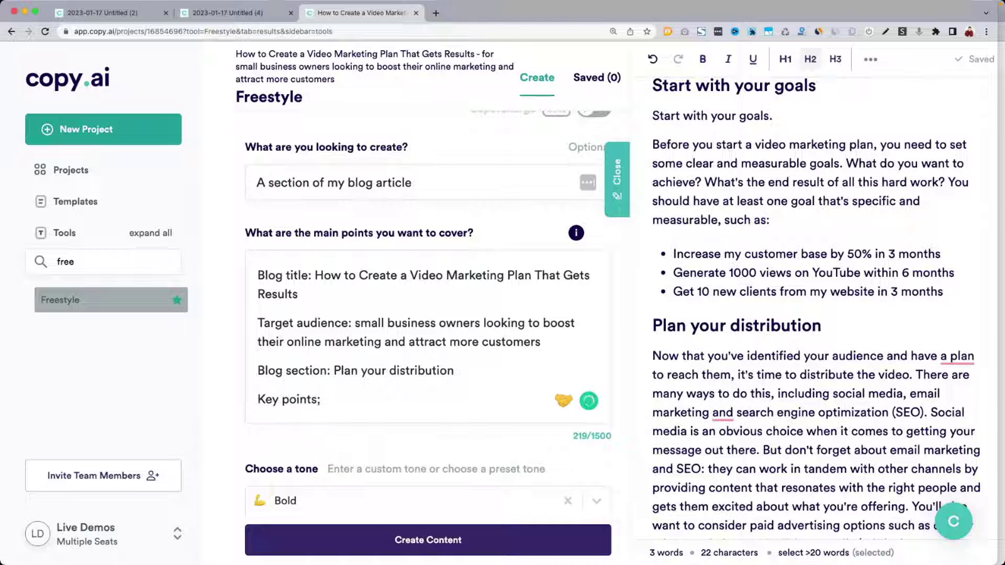
key(BackSpace)
key(BackSpace)
text(: con)
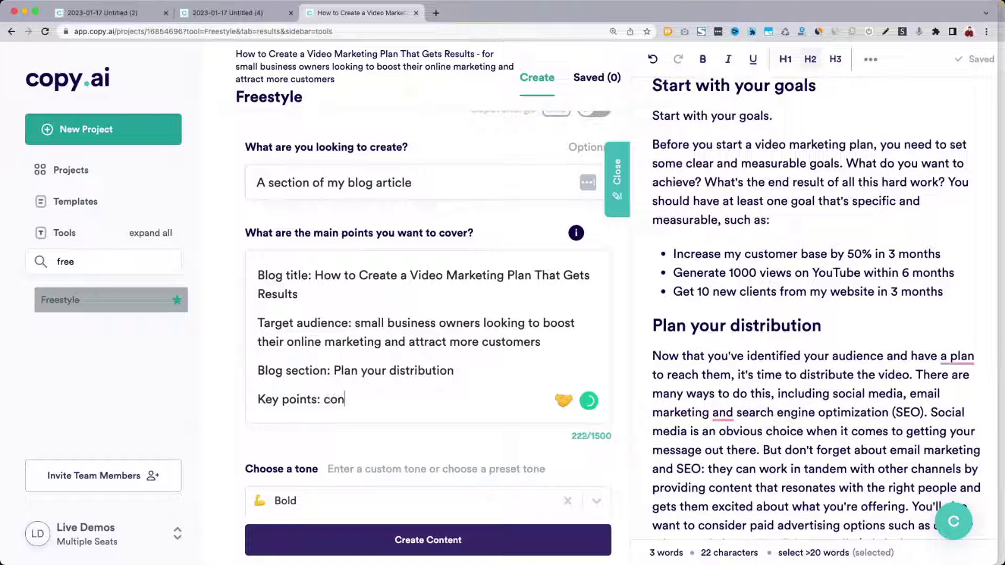
text(sider which so)
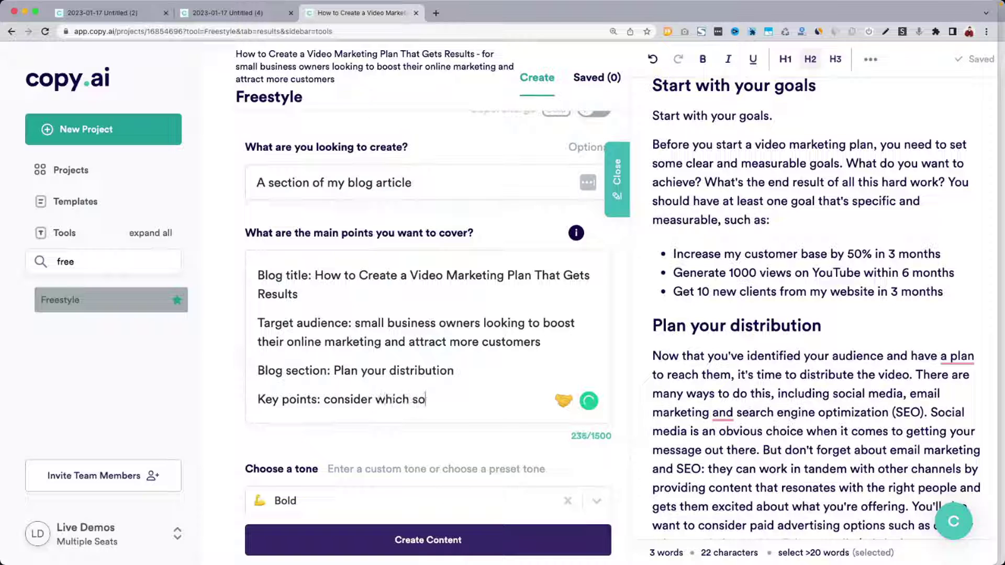
text(cial media channel )
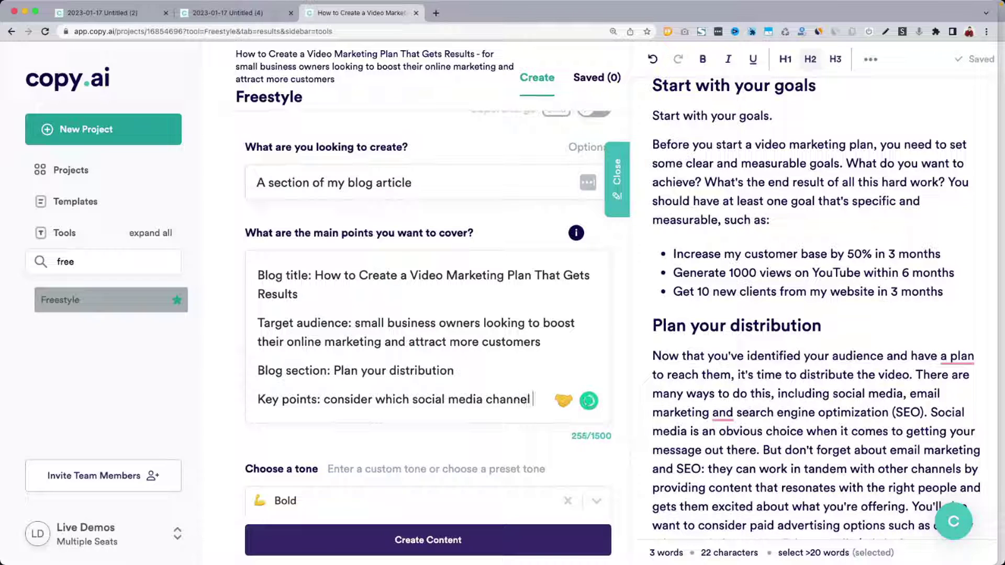
text(to focus on)
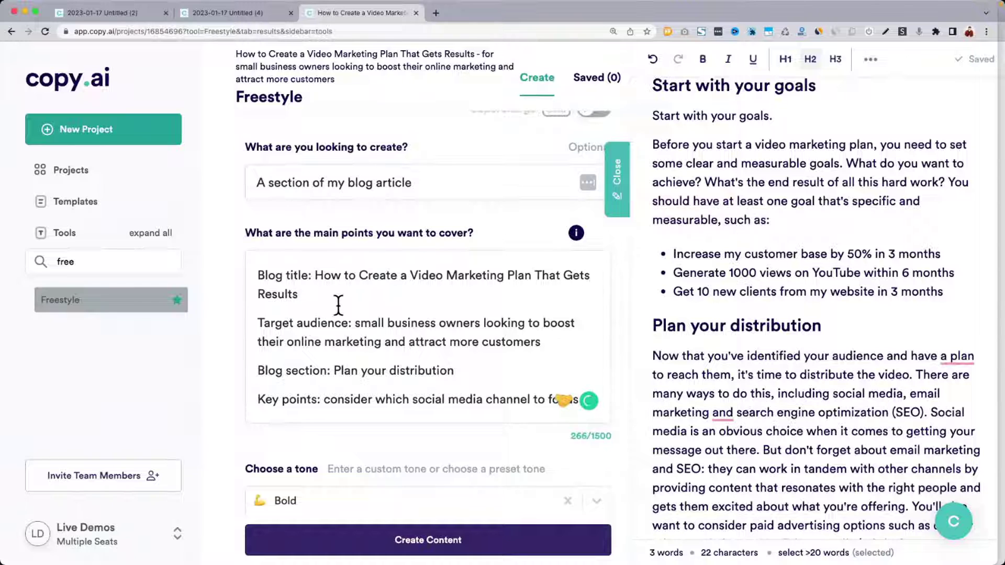
Generate the Freestyle content from the entered points and hide the article editor.
scroll(339, 305, down, 3)
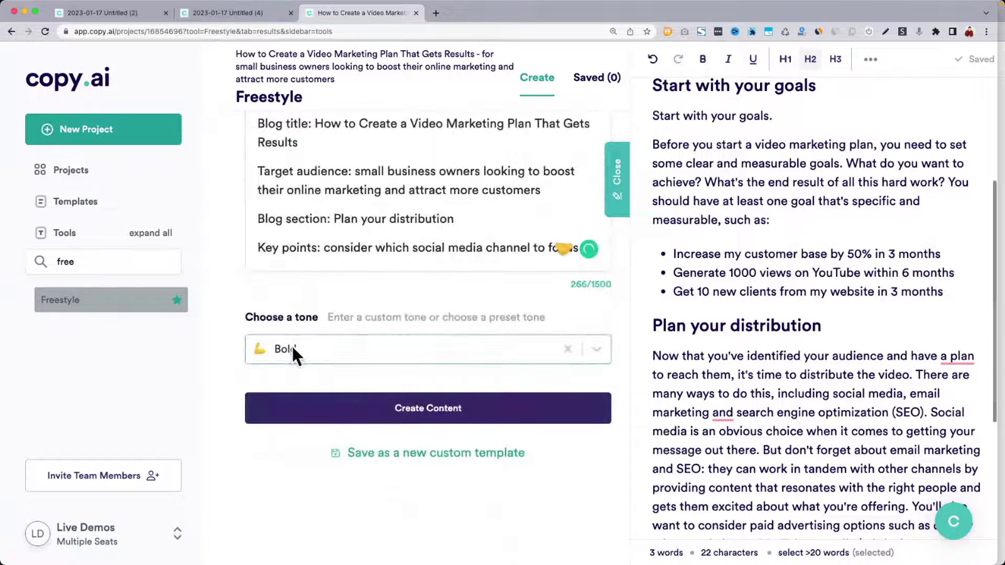
click(360, 408)
scroll(360, 403, up, 2)
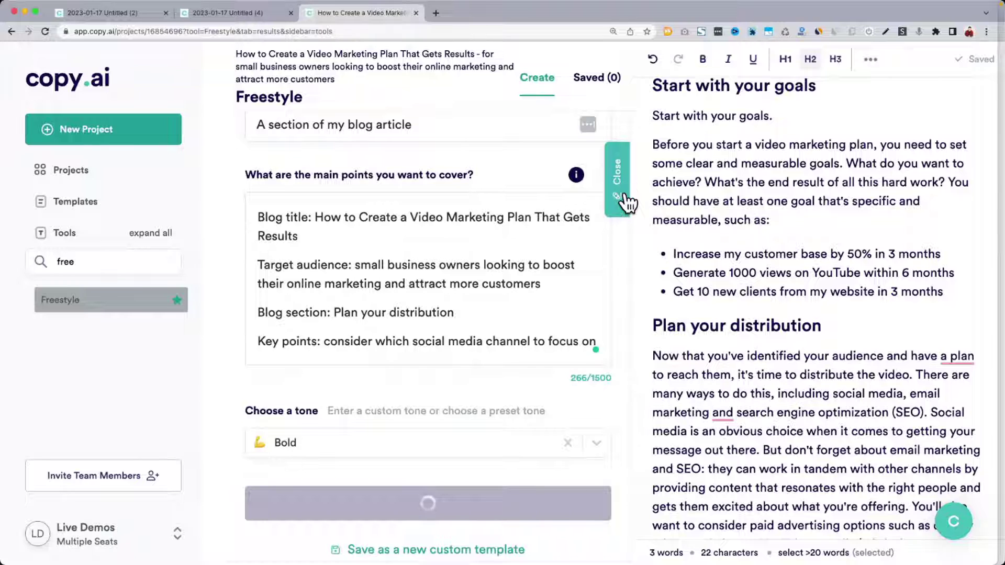
click(621, 194)
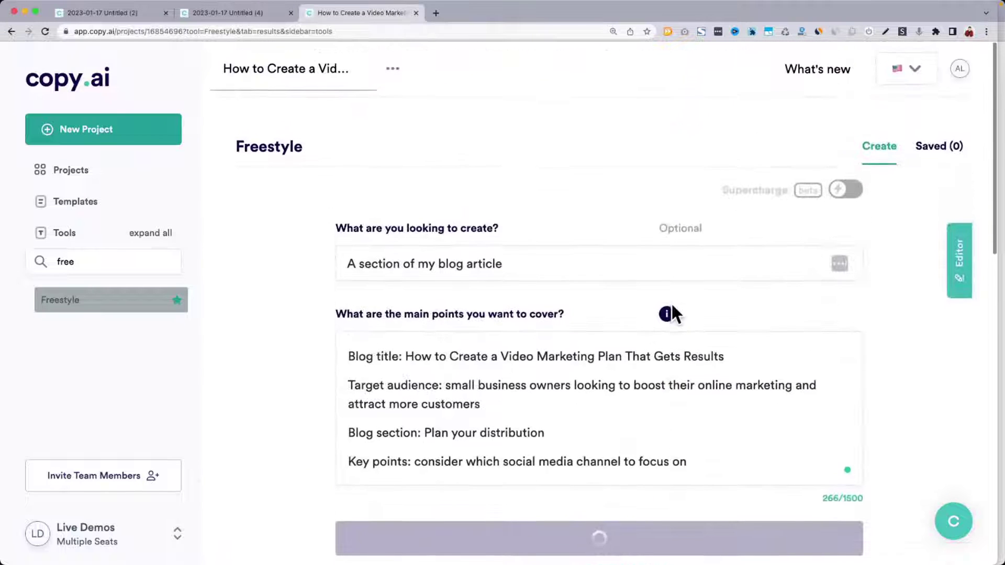
Examine the first two generated drafts, highlighting the list of questions or considerations in each one.
scroll(671, 309, down, 1)
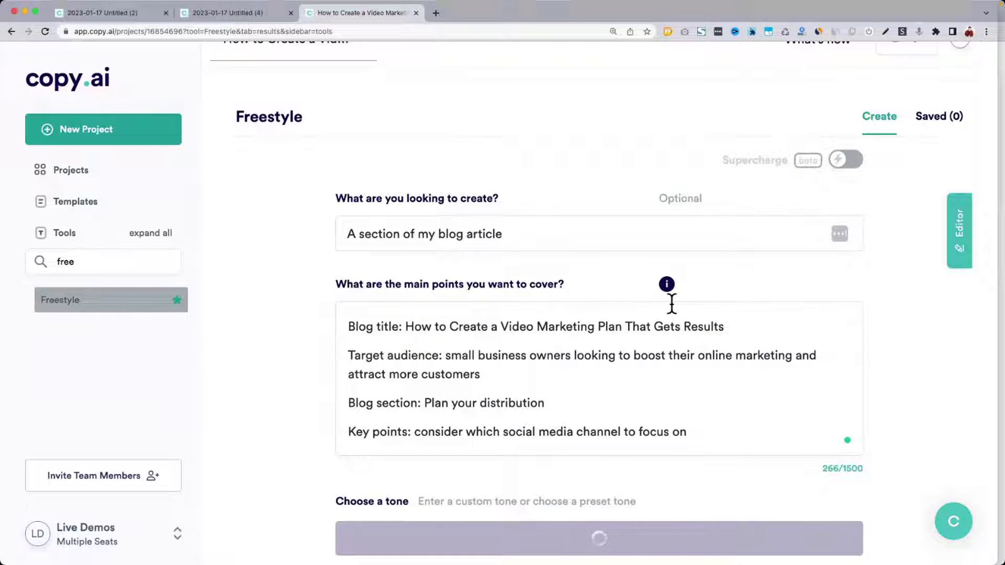
scroll(672, 304, down, 5)
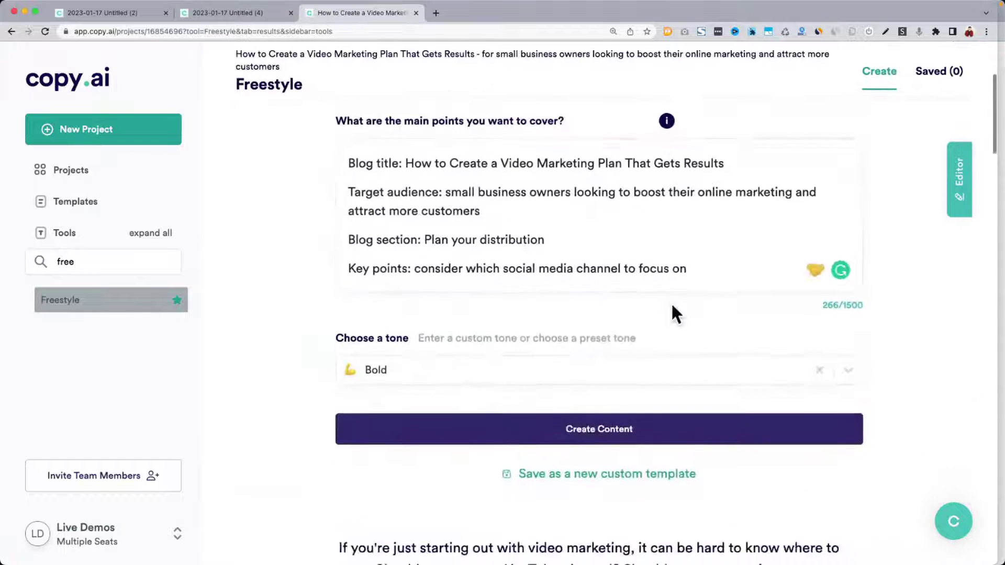
scroll(672, 313, down, 10)
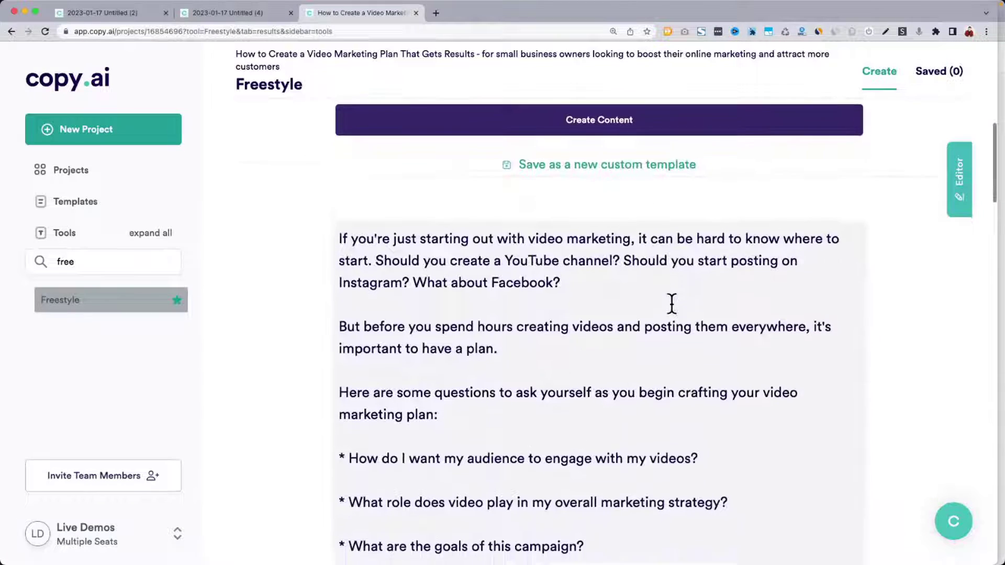
scroll(671, 303, down, 2)
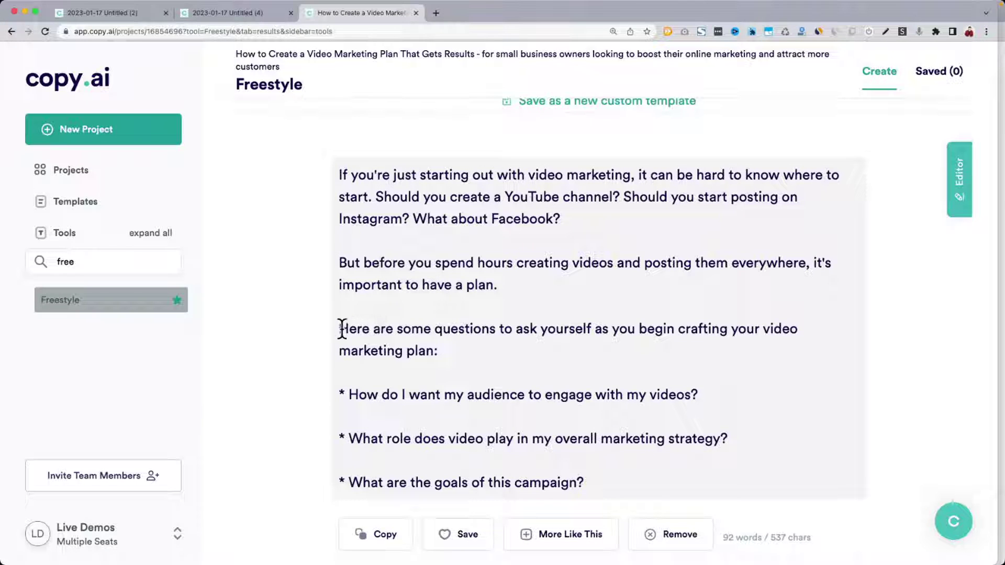
drag(341, 329, 368, 343)
drag(607, 469, 630, 482)
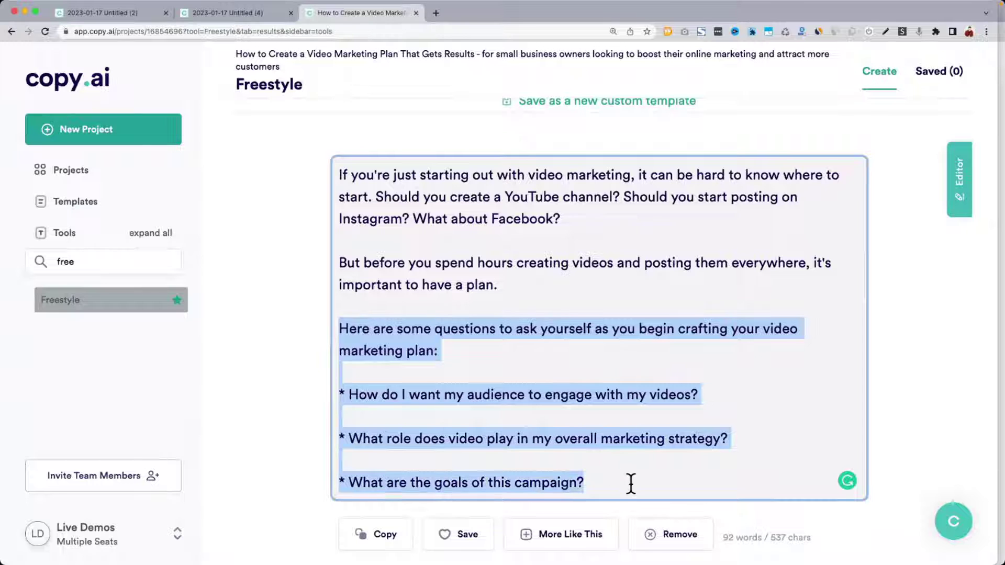
scroll(697, 388, down, 5)
scroll(698, 390, down, 5)
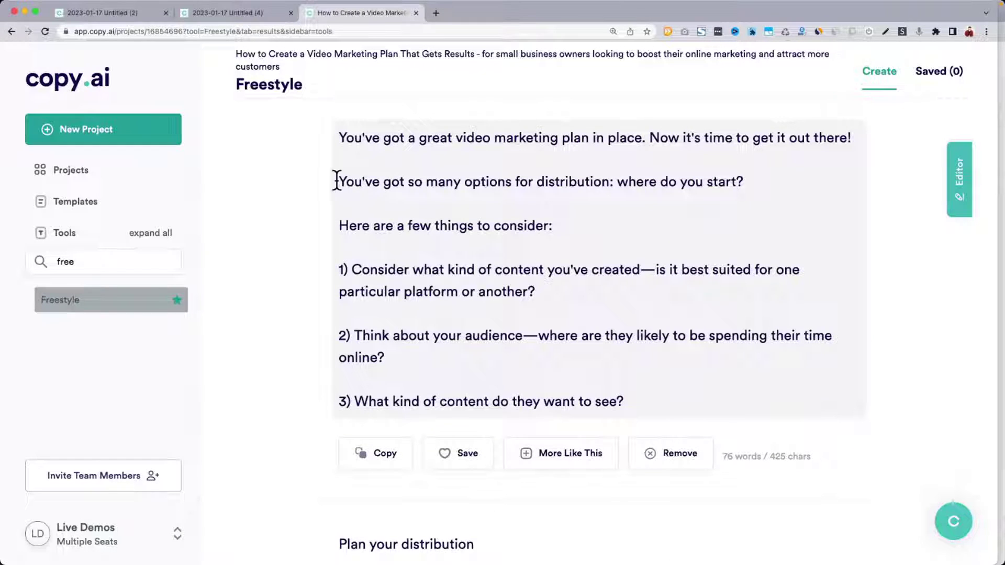
drag(338, 224, 676, 403)
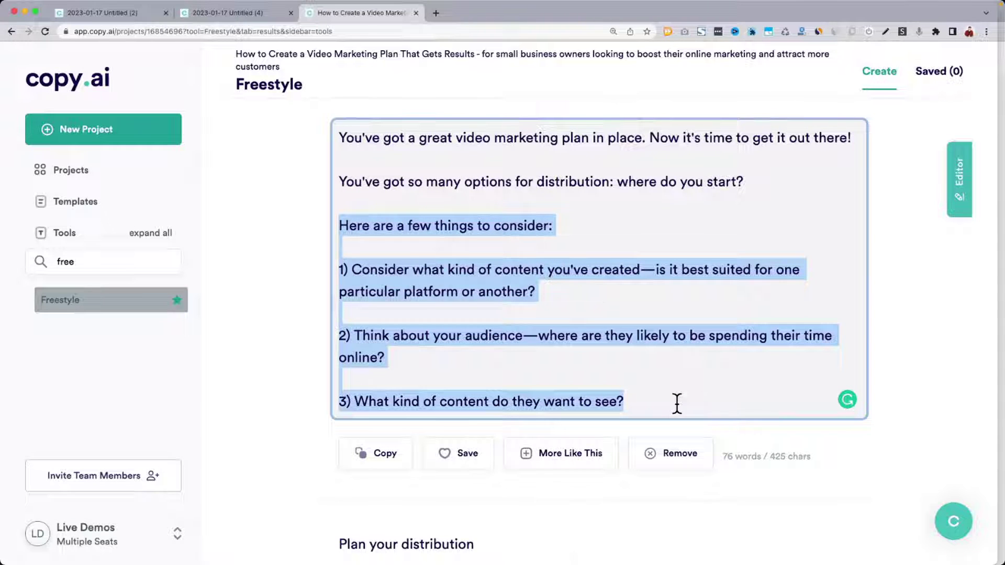
Examine the third draft, highlighting its two paragraphs on choosing social media platforms.
scroll(676, 403, down, 6)
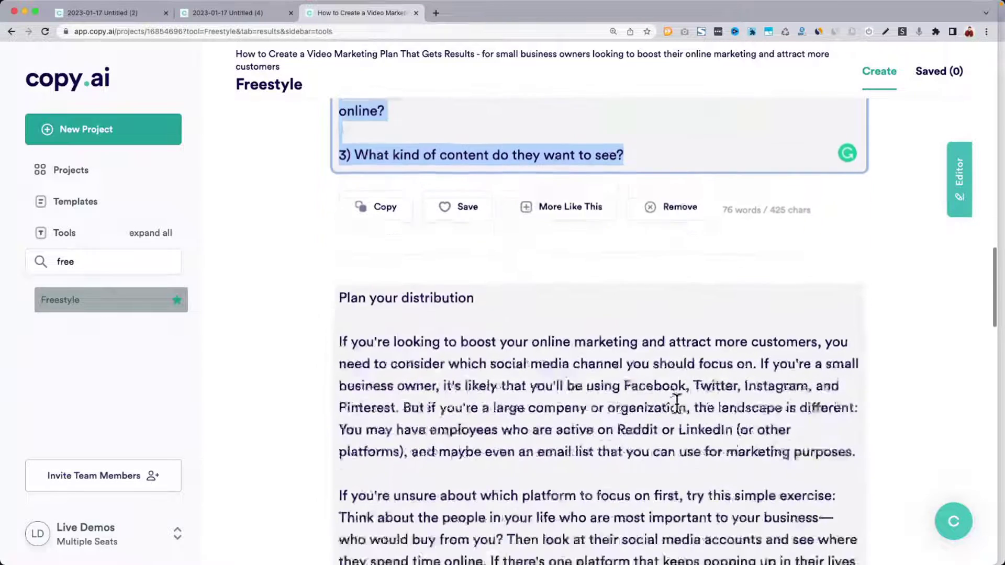
scroll(676, 403, down, 2)
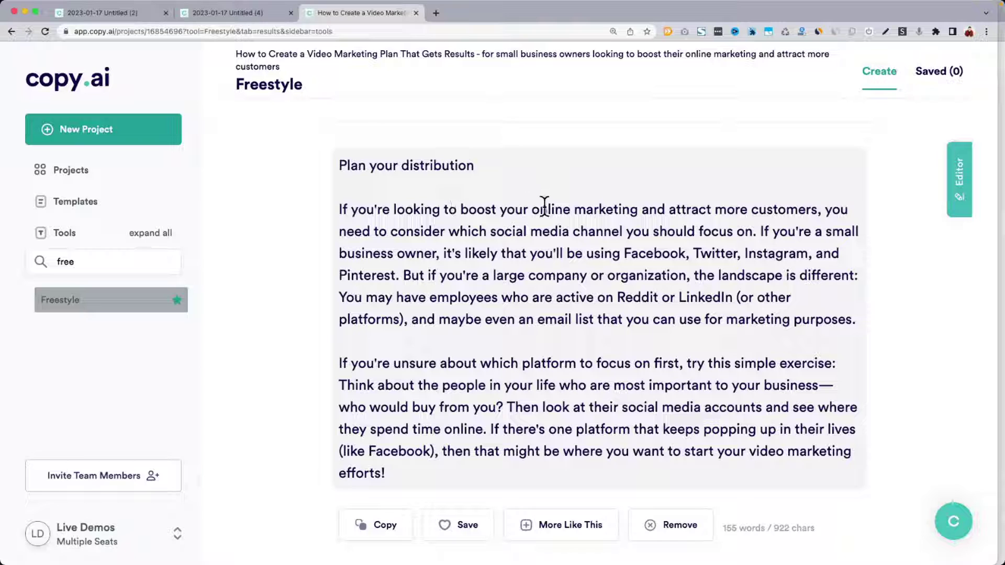
drag(336, 208, 674, 471)
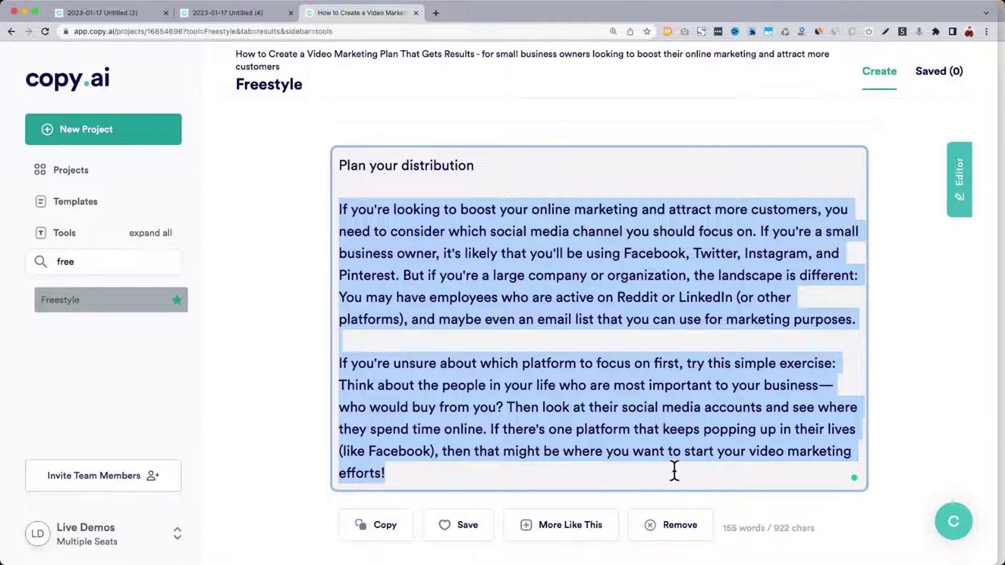
scroll(674, 471, down, 6)
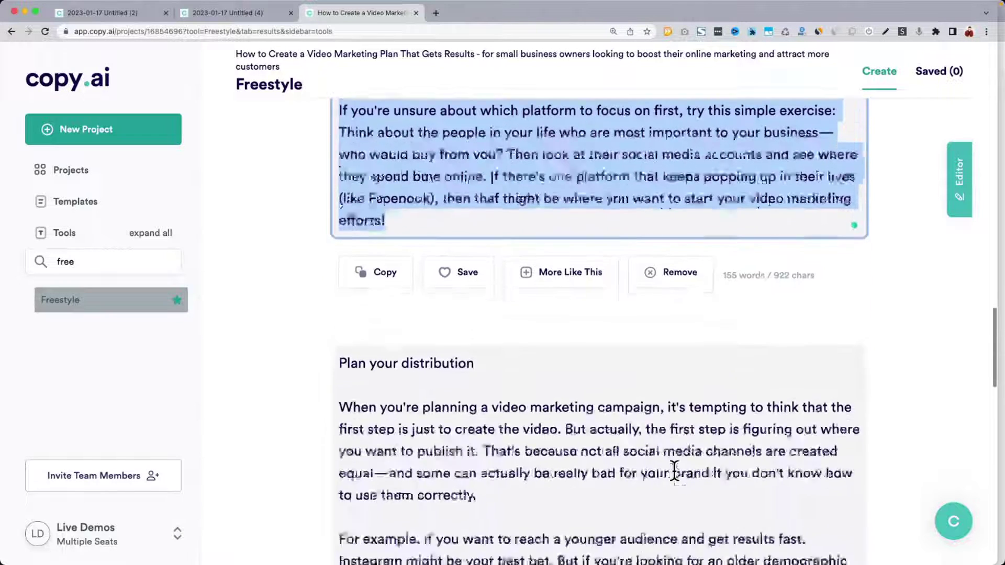
click(675, 471)
Examine the fourth draft, highlighting its opening sentence on planning a campaign and the start of the example paragraph.
scroll(674, 471, down, 2)
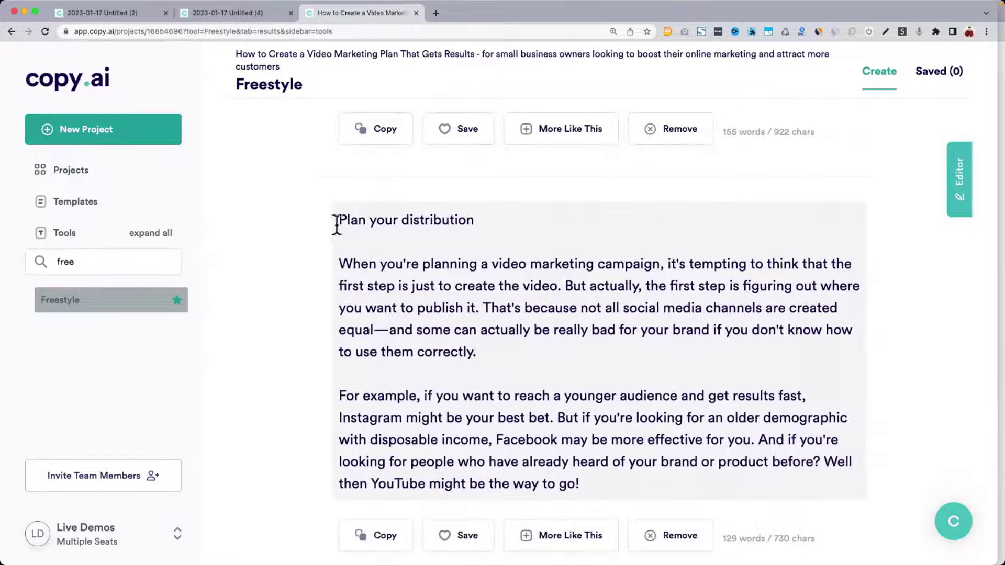
click(342, 224)
key(super+a)
click(419, 314)
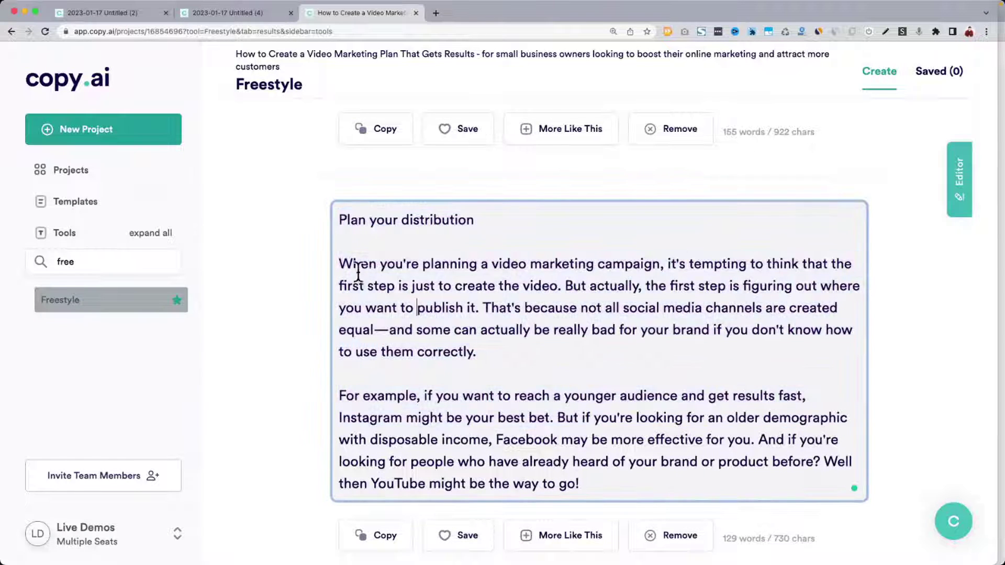
drag(353, 263, 575, 293)
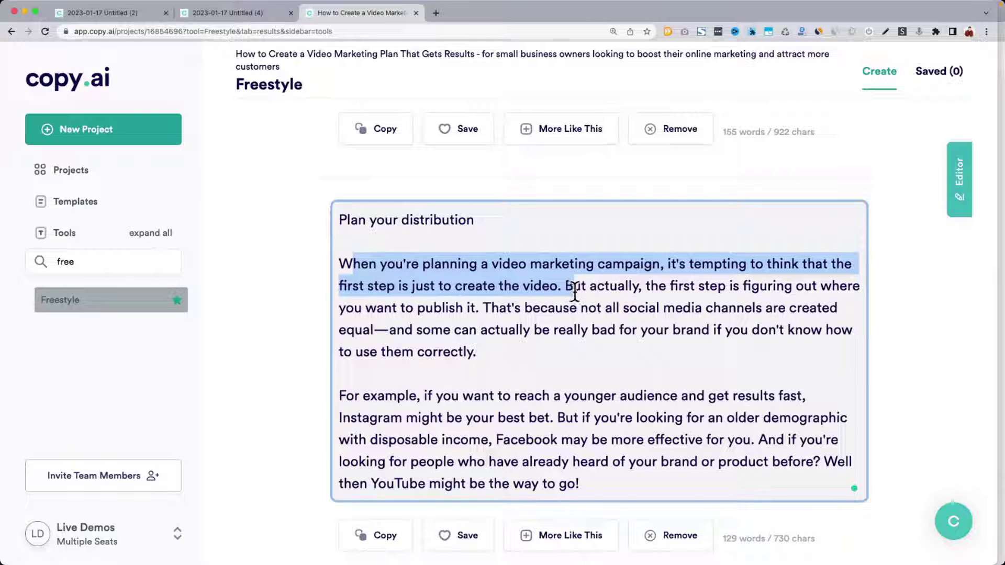
click(408, 374)
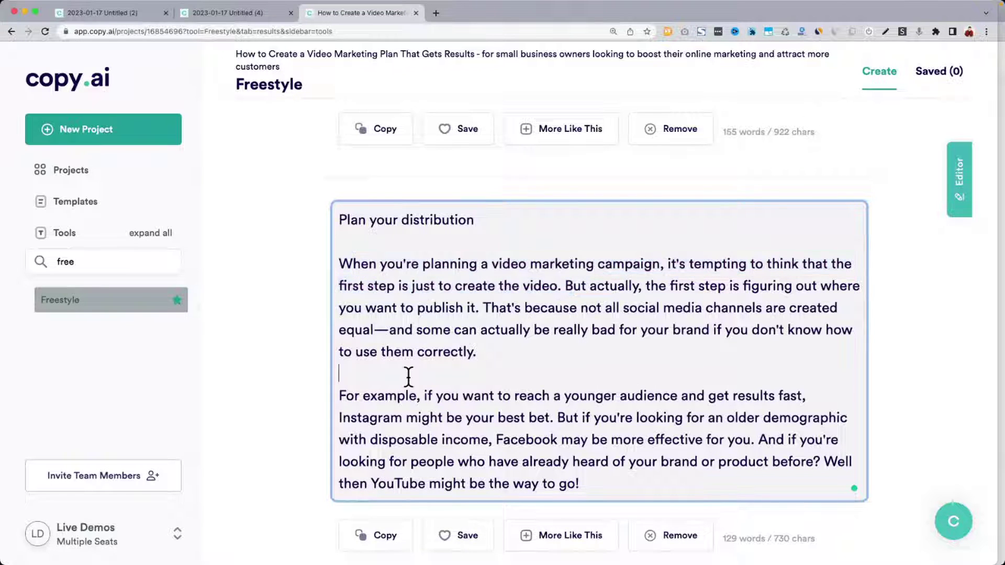
scroll(406, 379, down, 1)
drag(340, 370, 499, 371)
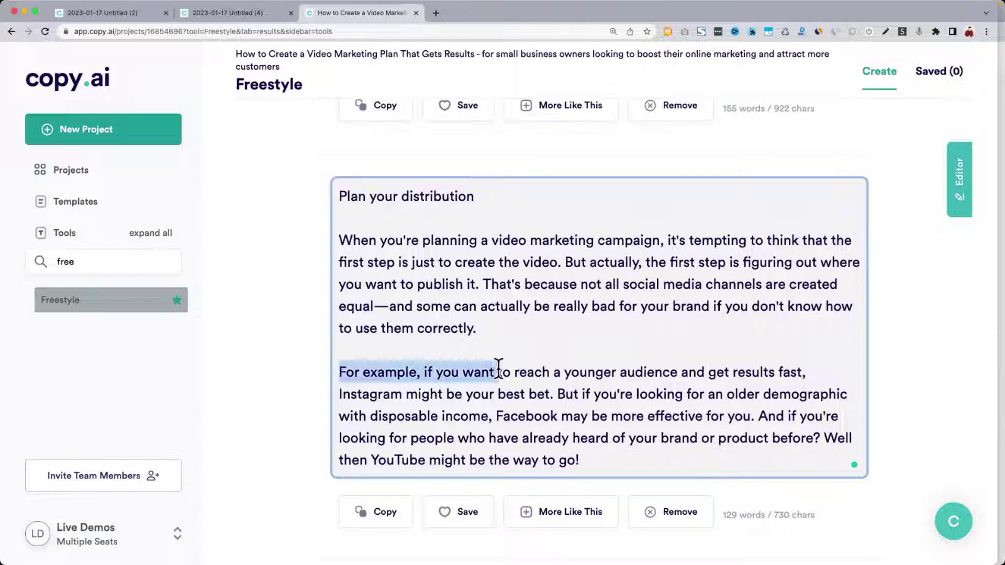
scroll(498, 366, down, 10)
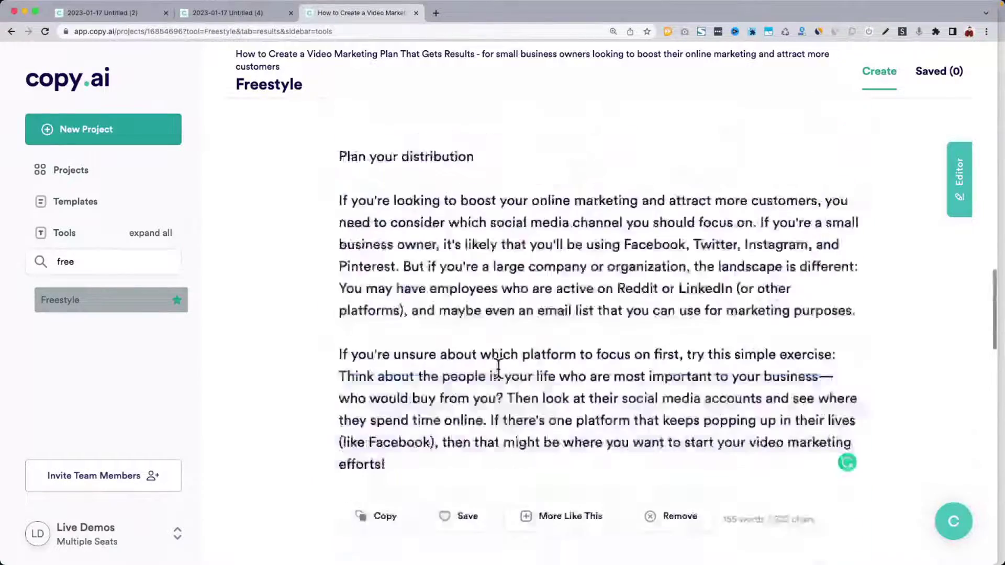
Extend the key points with "include examples and tips" and generate the Freestyle content again.
scroll(497, 367, up, 10)
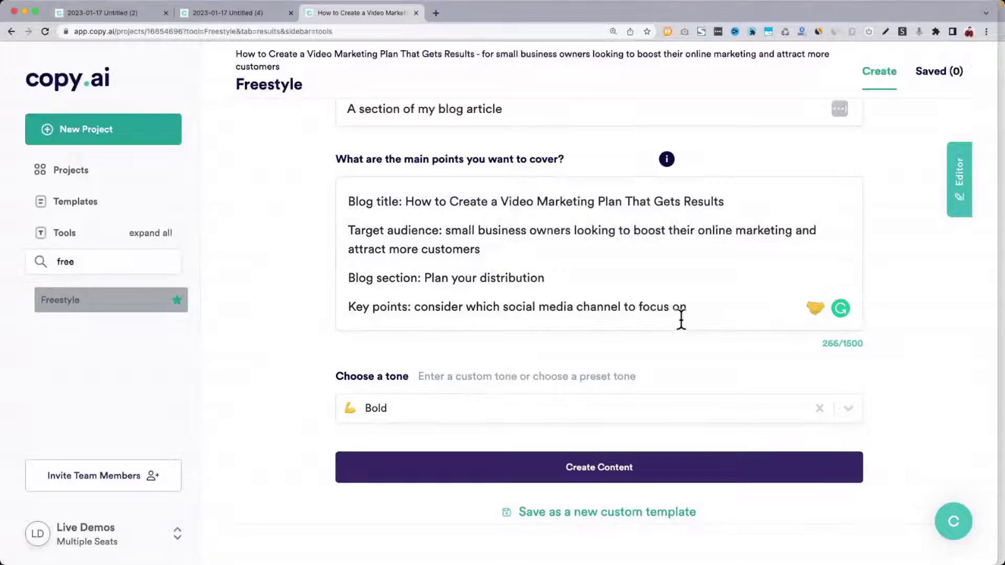
click(701, 314)
text(. e)
key(BackSpace)
text(include)
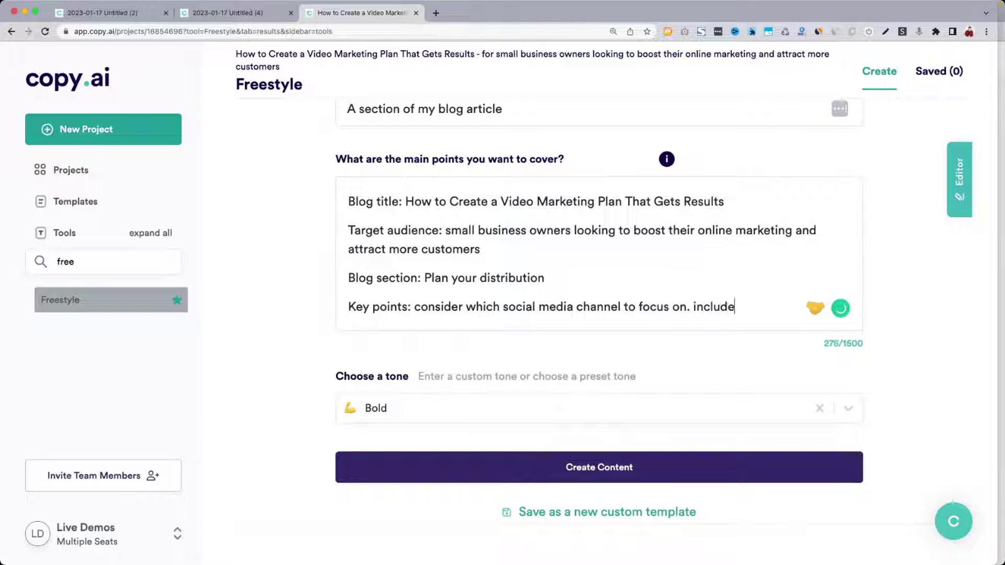
text( examples and tips)
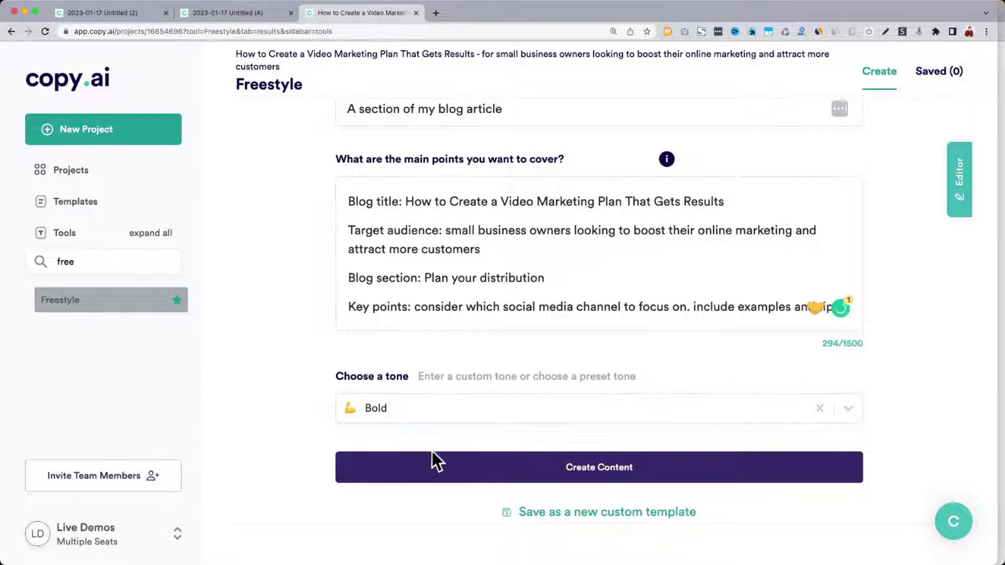
click(561, 476)
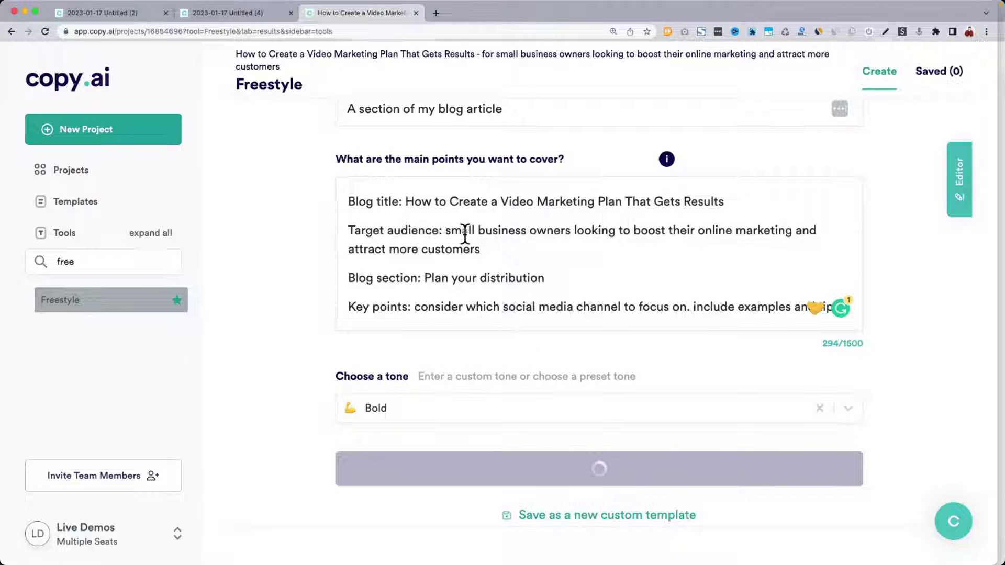
Review the Freestyle prompt fields, highlighting the description of what to create and the blog title point.
scroll(465, 235, down, 2)
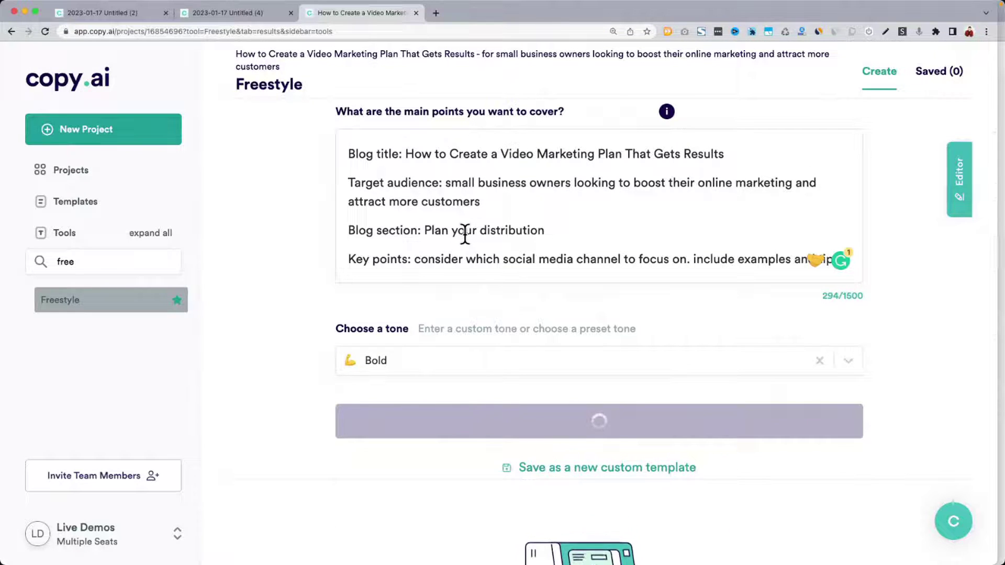
scroll(465, 234, up, 2)
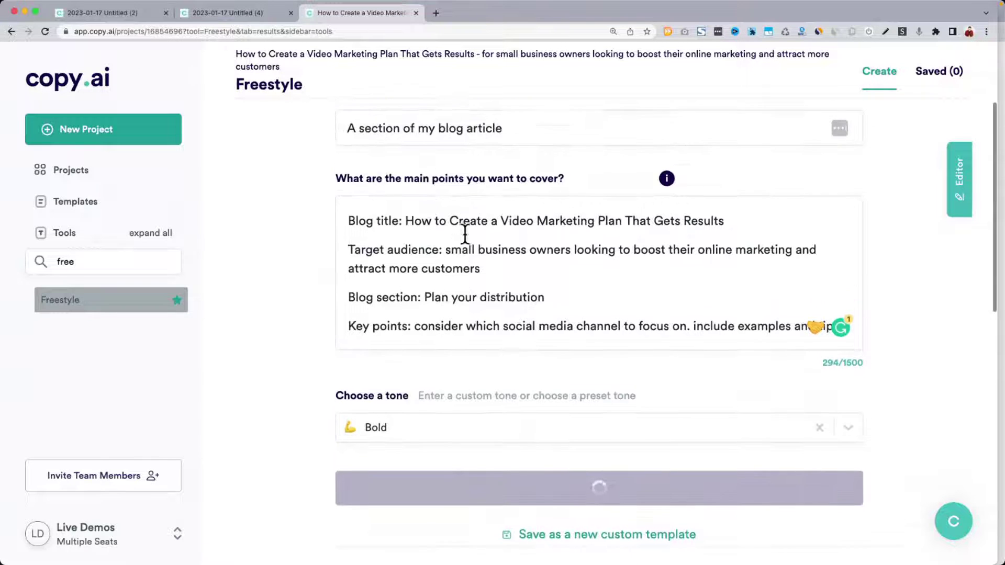
scroll(465, 234, up, 1)
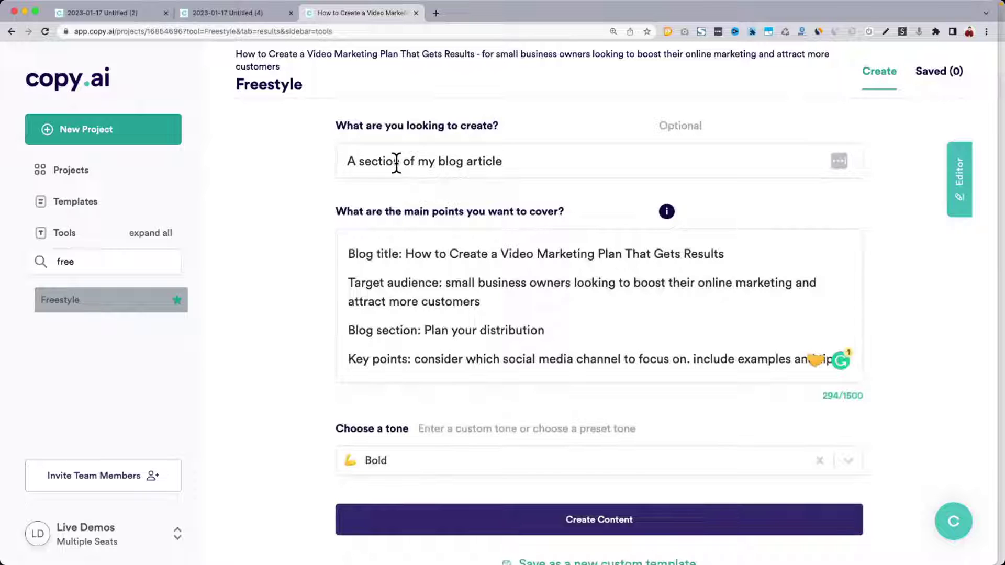
click(396, 162)
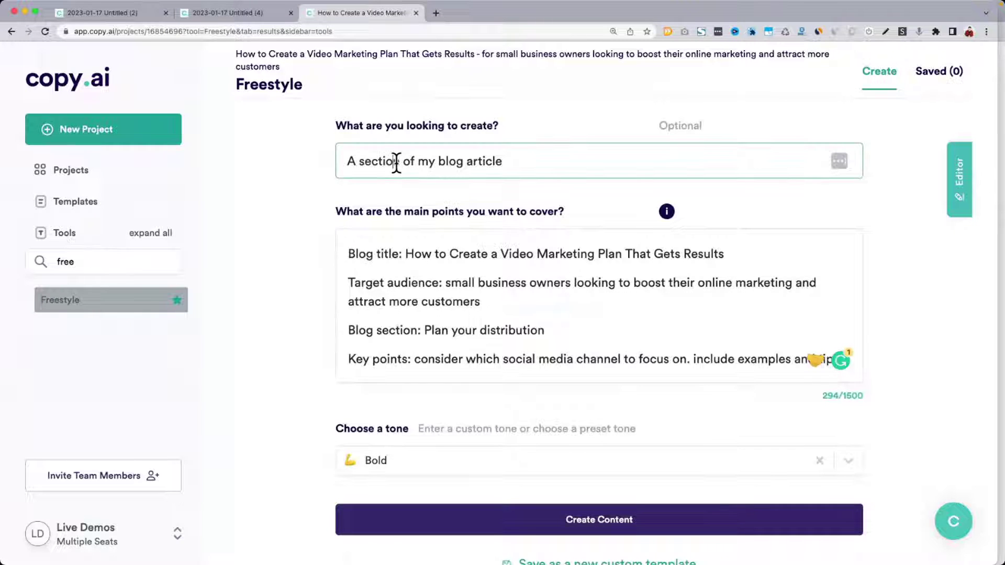
drag(347, 159, 567, 156)
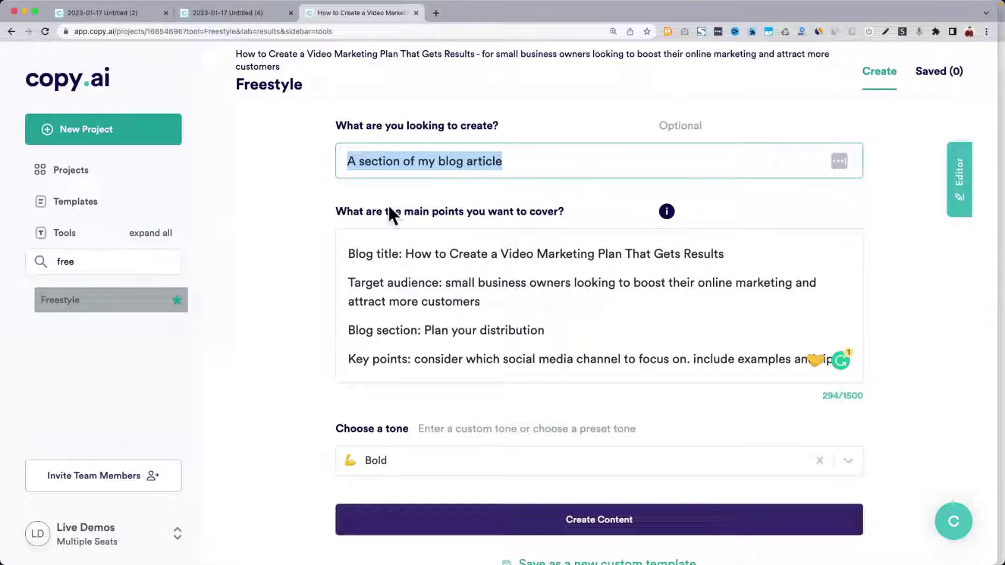
click(299, 234)
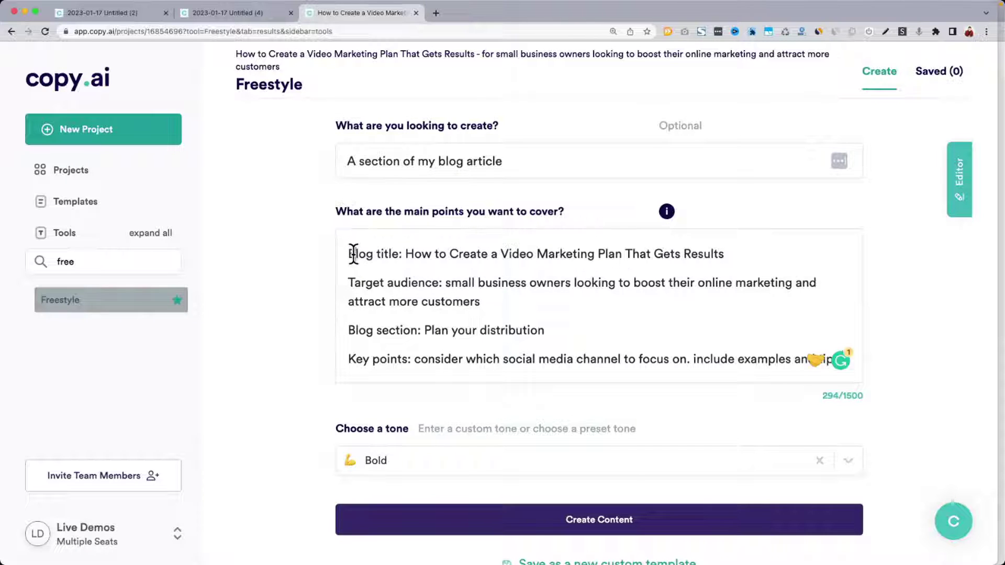
drag(350, 254, 758, 243)
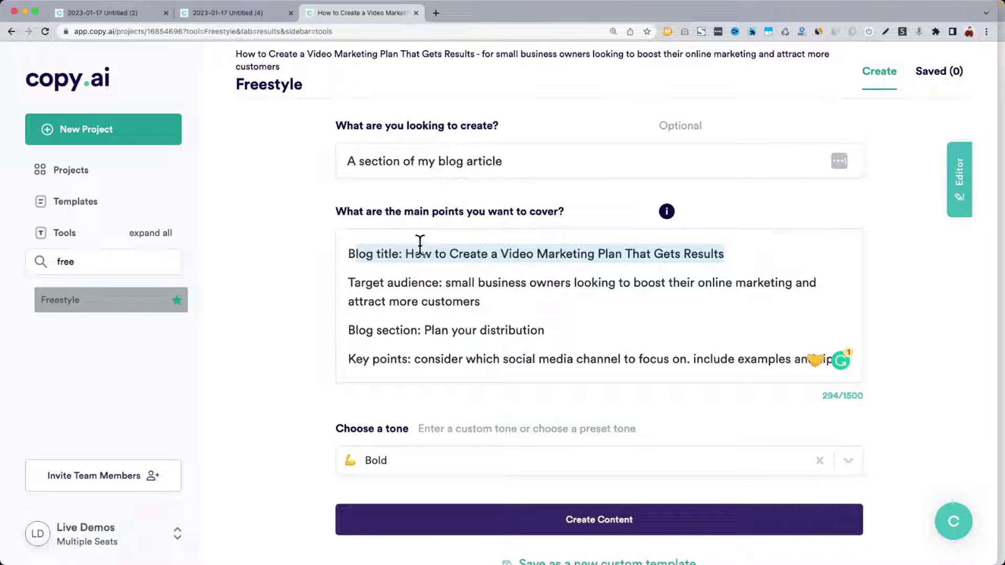
click(476, 288)
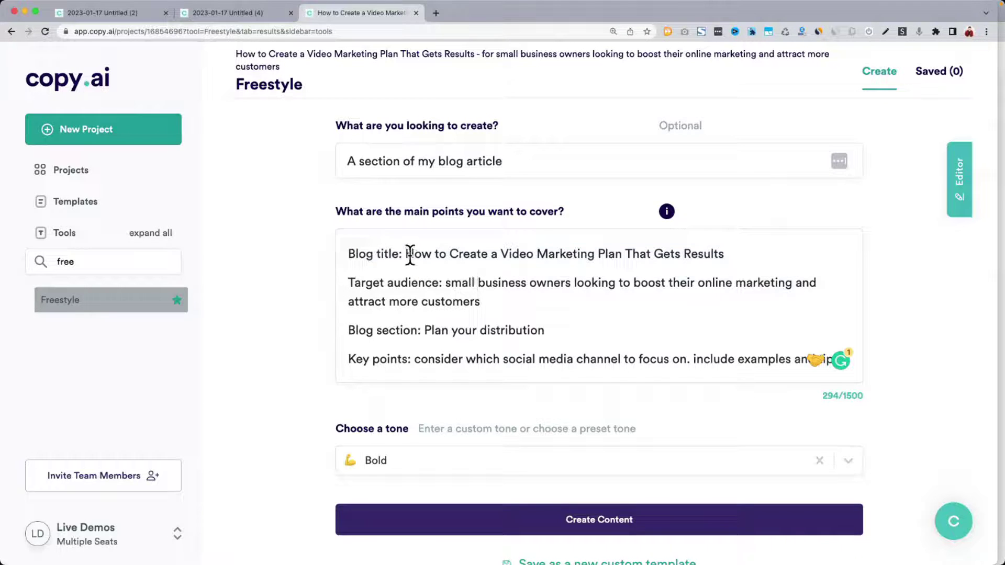
Change the blog title in the main points to "Video Marketing guide for small business".
click(407, 254)
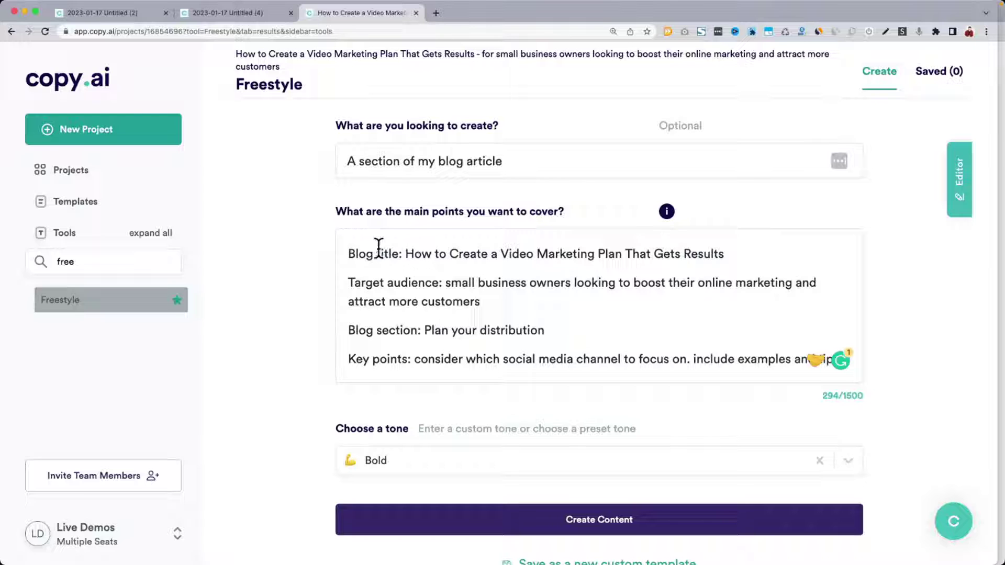
shift+click(501, 254)
key(BackSpace)
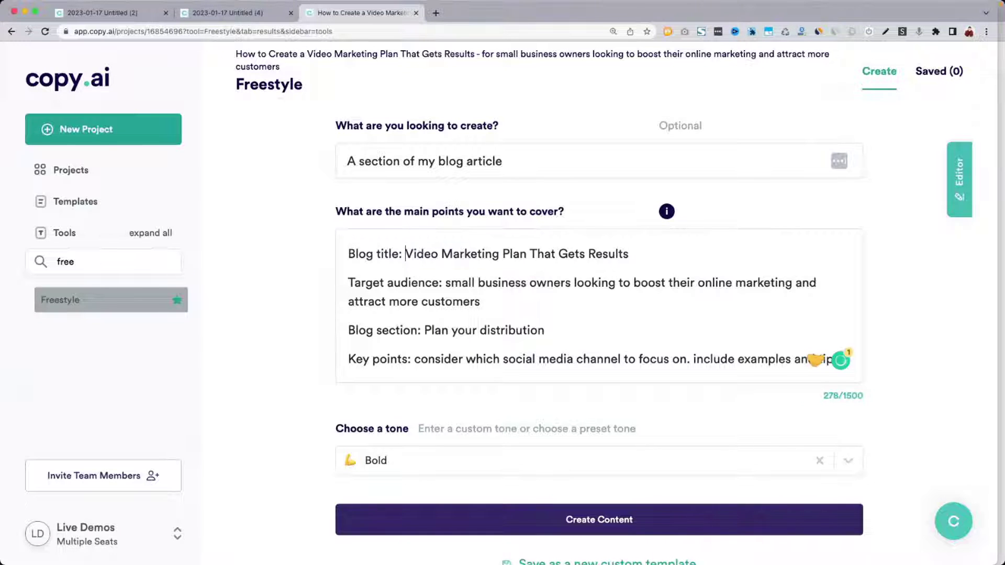
click(503, 253)
key(super+shift+Right)
key(BackSpace)
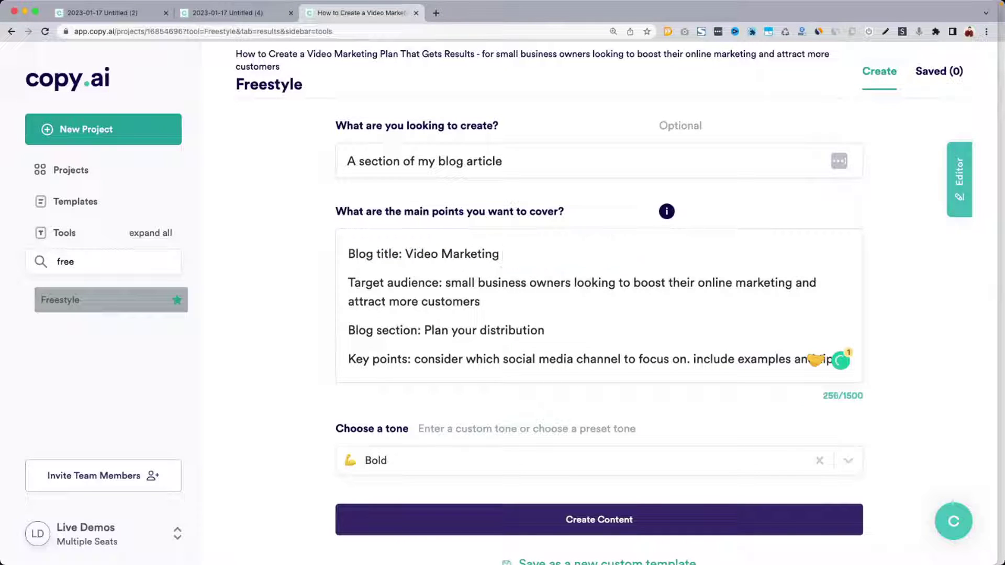
text(for small business)
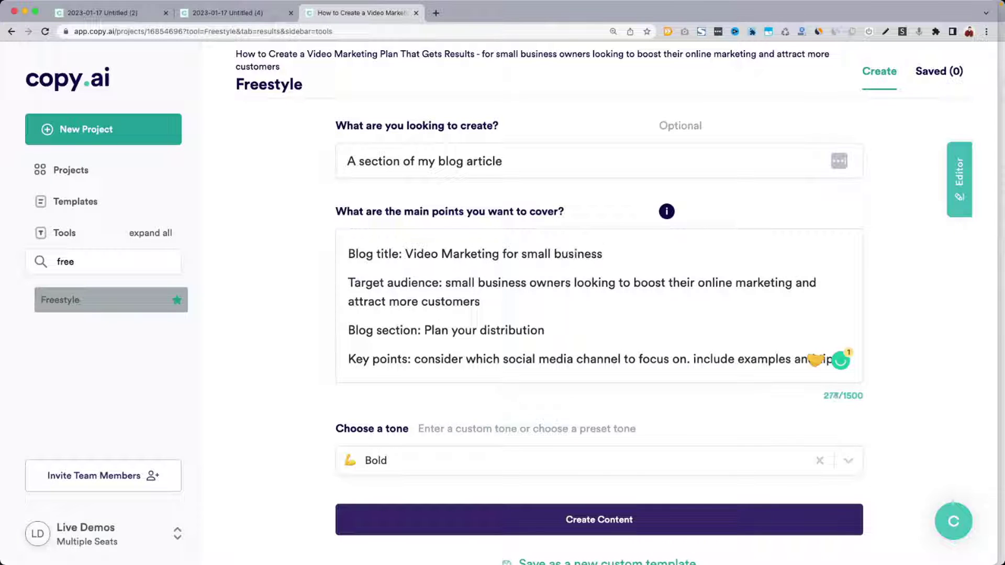
click(498, 253)
text(gui)
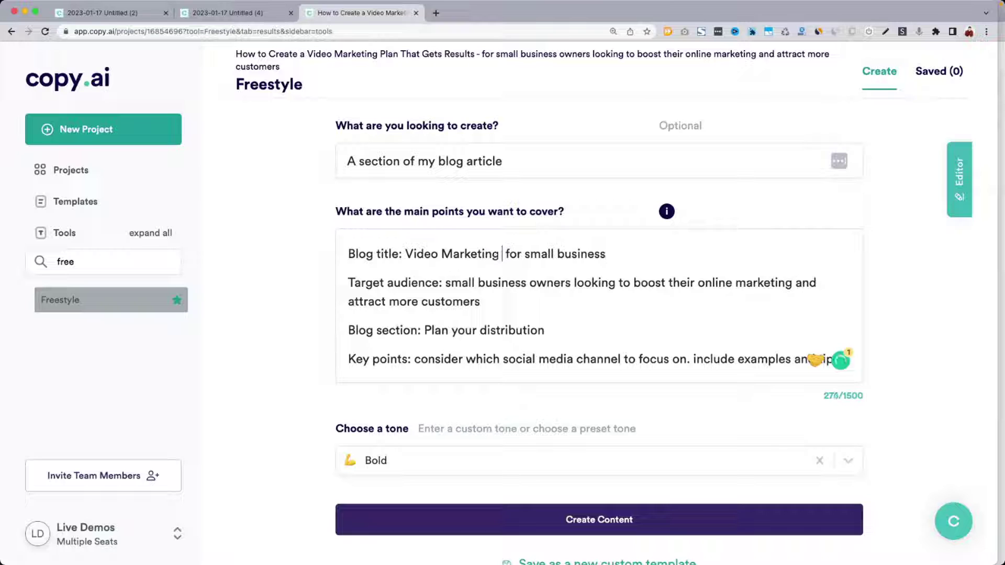
text(de)
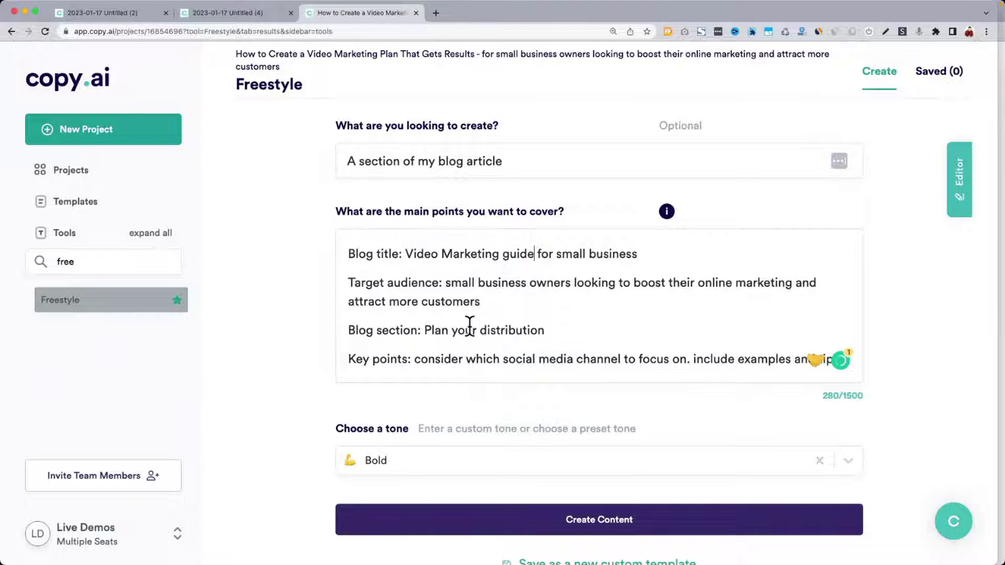
Replace the blog section name with "how to write your video scripts".
drag(425, 330, 544, 331)
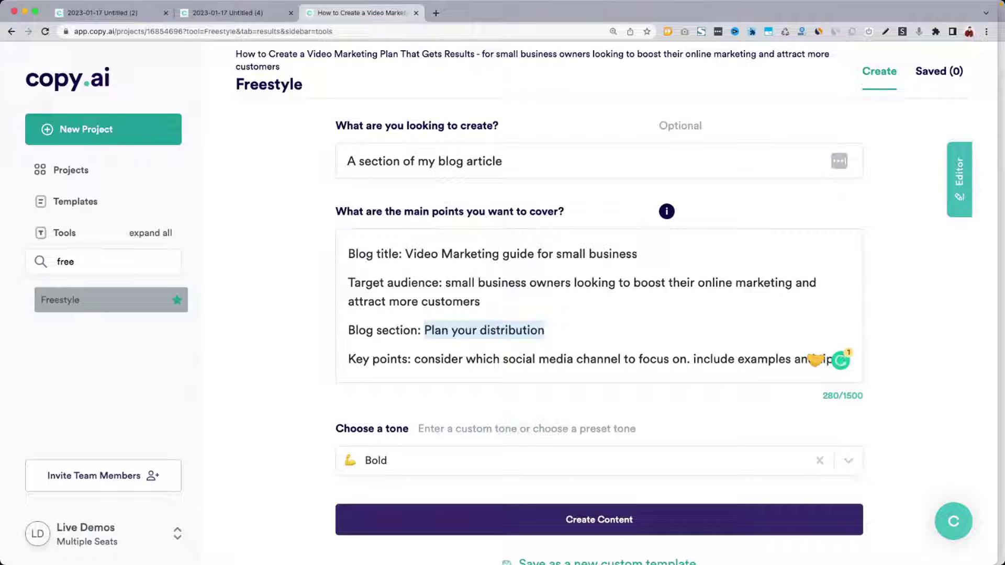
text(w)
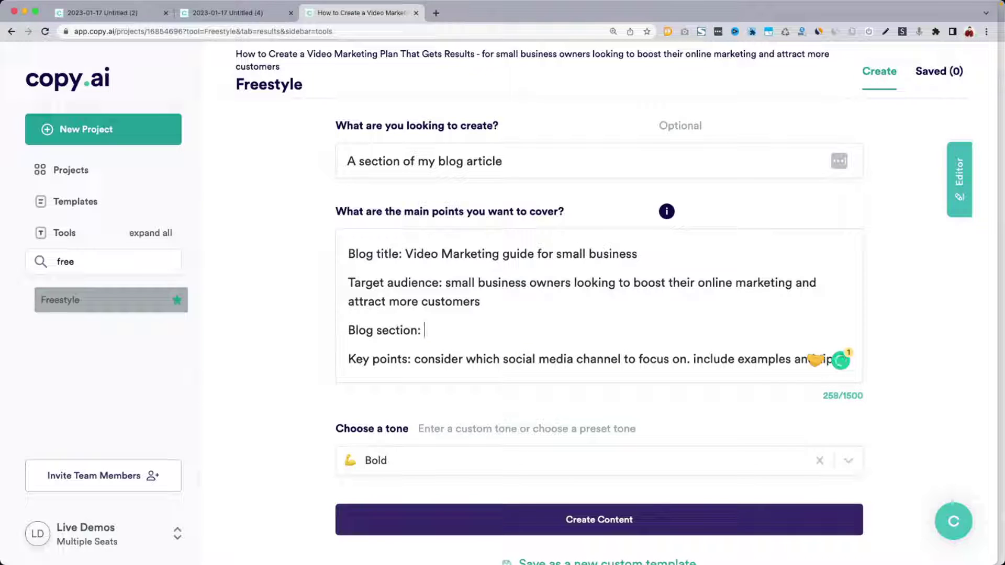
text( to write)
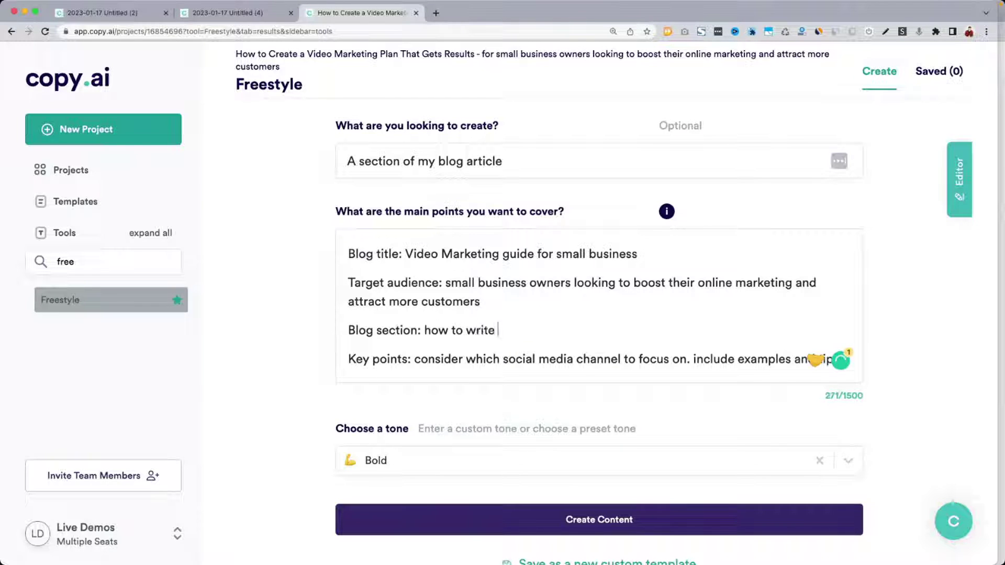
text( your video scripts)
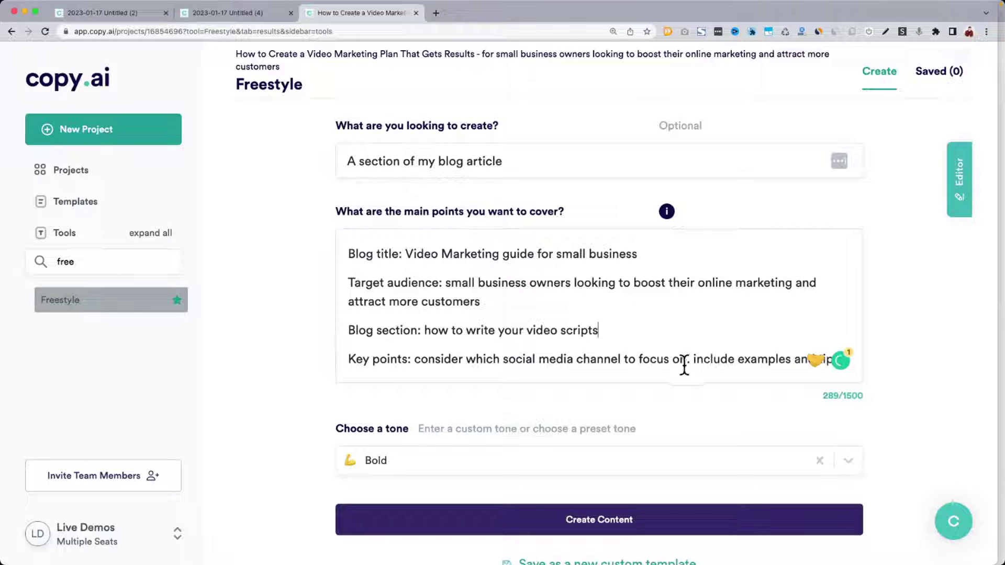
Remove the social media channel sentence from the key points, keeping "include examples and tips.", and generate the content.
shift+click(414, 360)
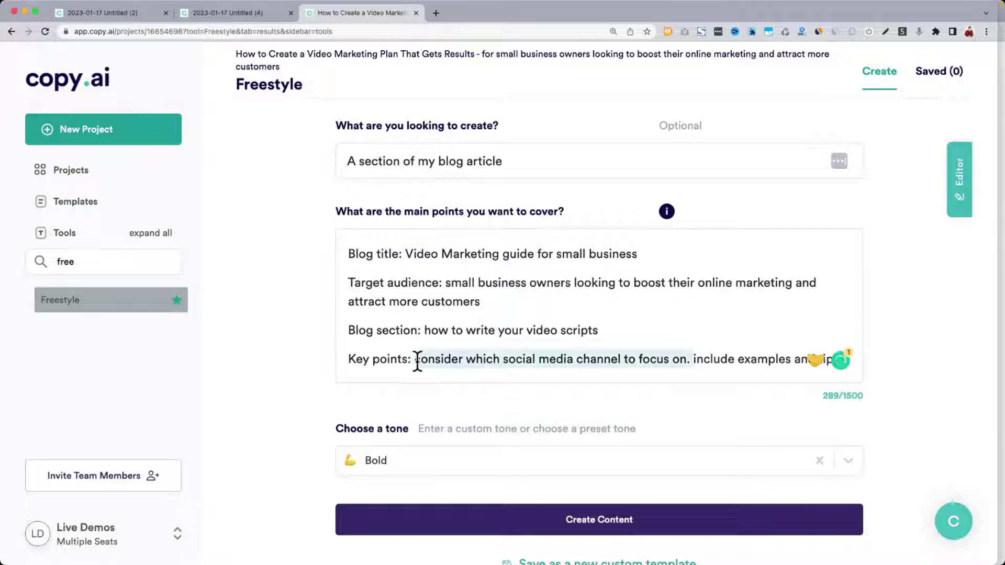
key(BackSpace)
click(476, 359)
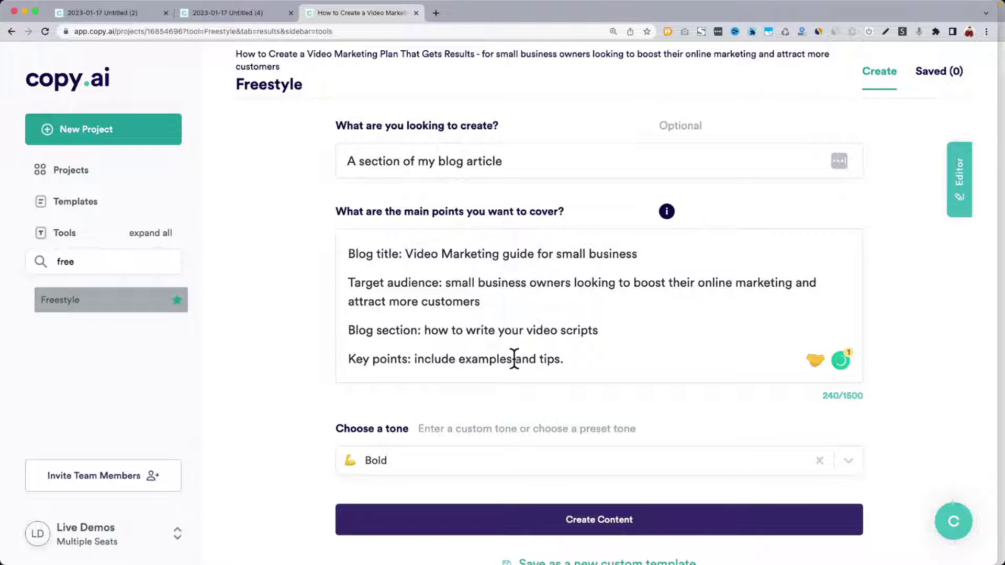
scroll(507, 419, down, 2)
click(538, 467)
scroll(538, 471, up, 3)
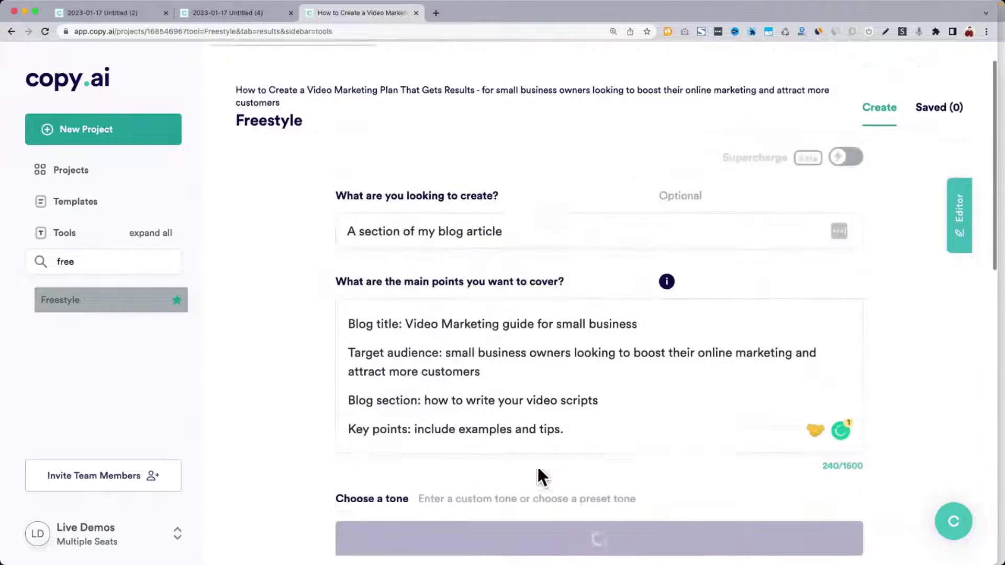
Review the blog title in the prompt and read the first generated draft about writing video scripts.
drag(405, 331, 649, 338)
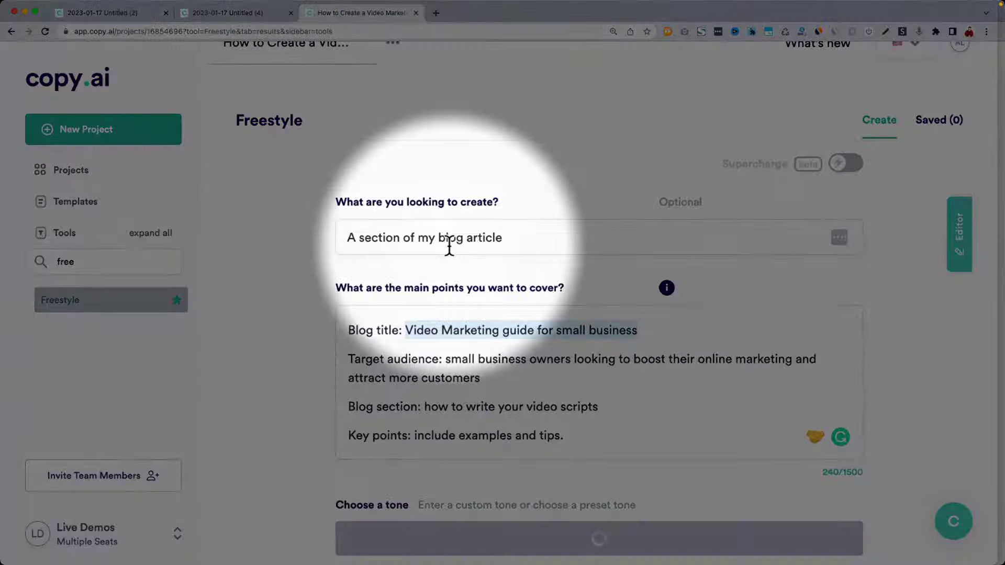
scroll(449, 249, down, 5)
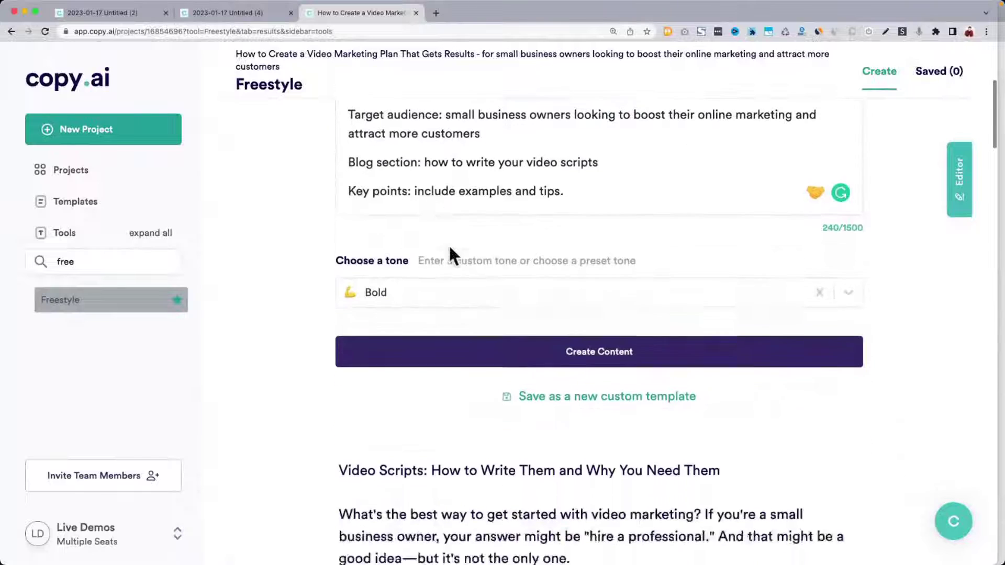
scroll(448, 244, down, 6)
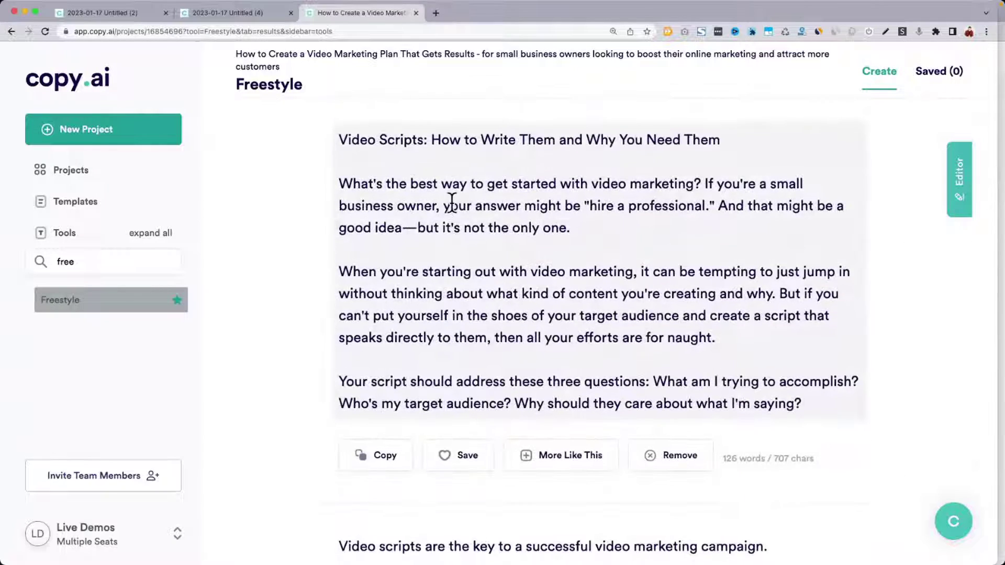
scroll(451, 203, up, 1)
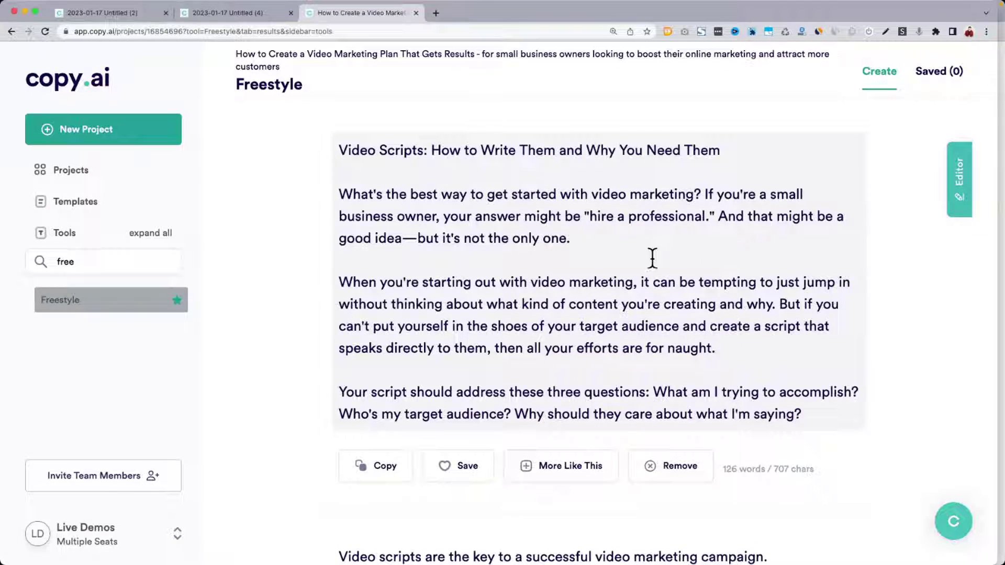
click(348, 285)
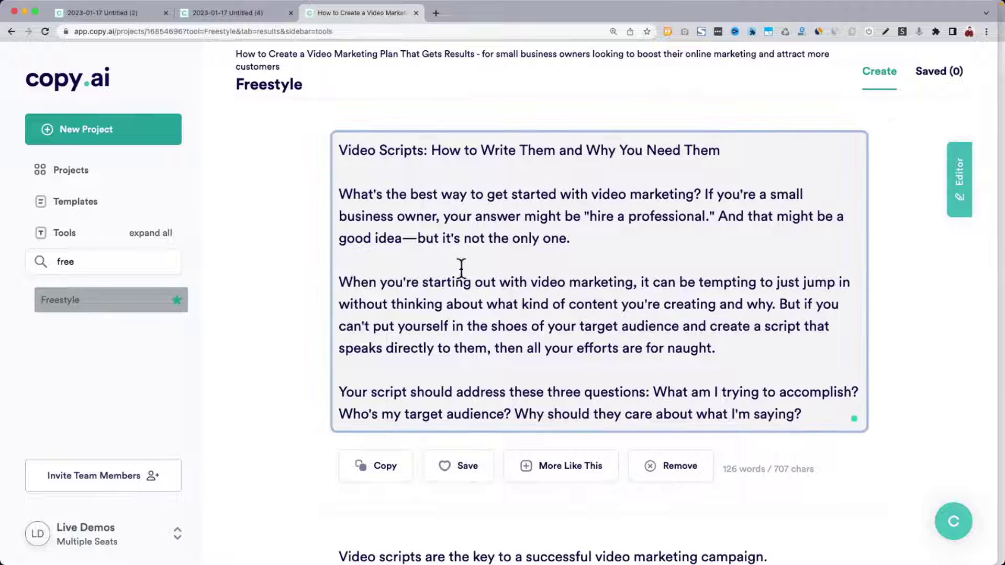
Read through the second generated draft, highlighting its opening lines, the target audience advice and the unfinished final sentence.
scroll(461, 267, down, 6)
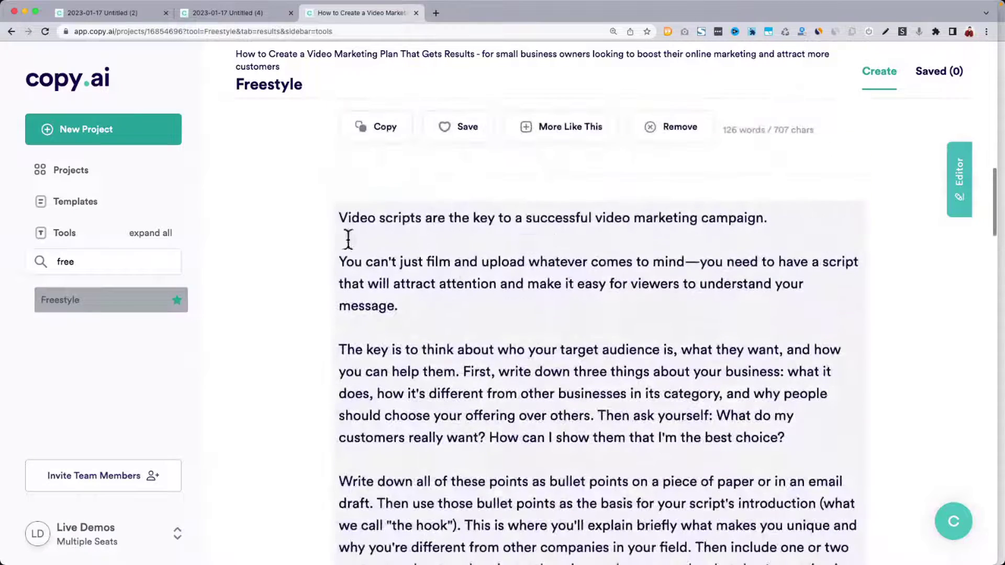
drag(339, 218, 699, 217)
drag(338, 261, 645, 309)
scroll(647, 309, down, 2)
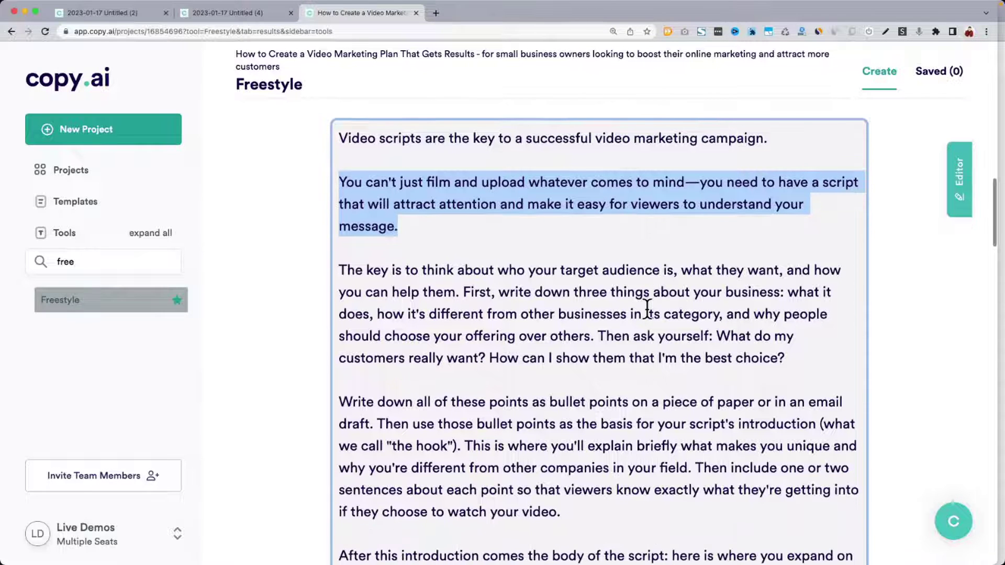
drag(340, 270, 782, 302)
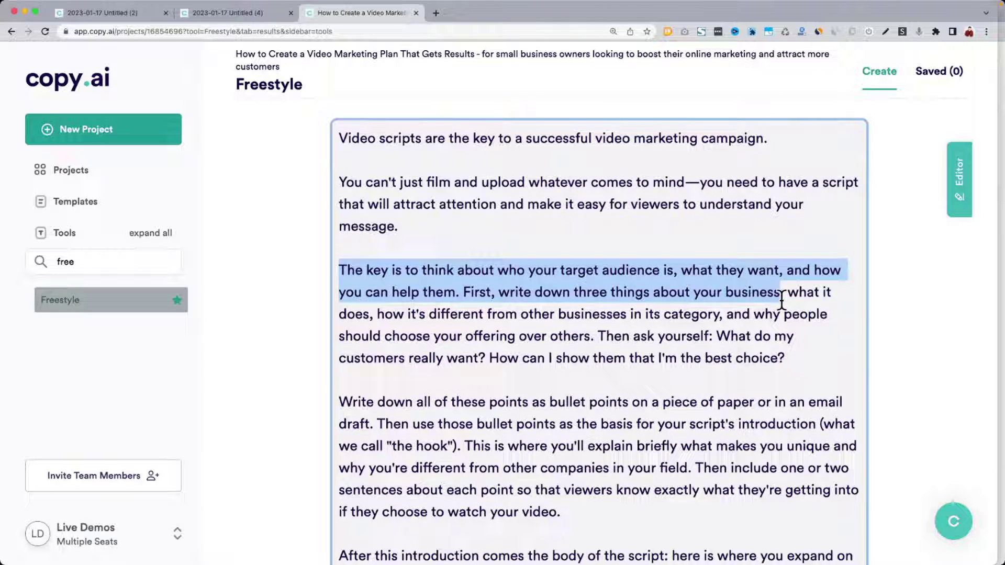
scroll(782, 302, down, 3)
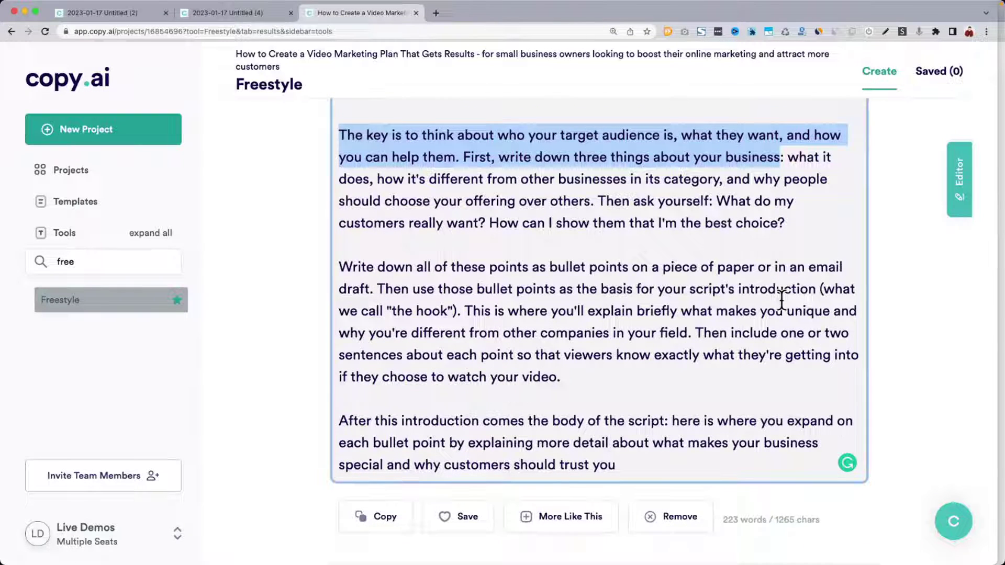
scroll(369, 316, down, 1)
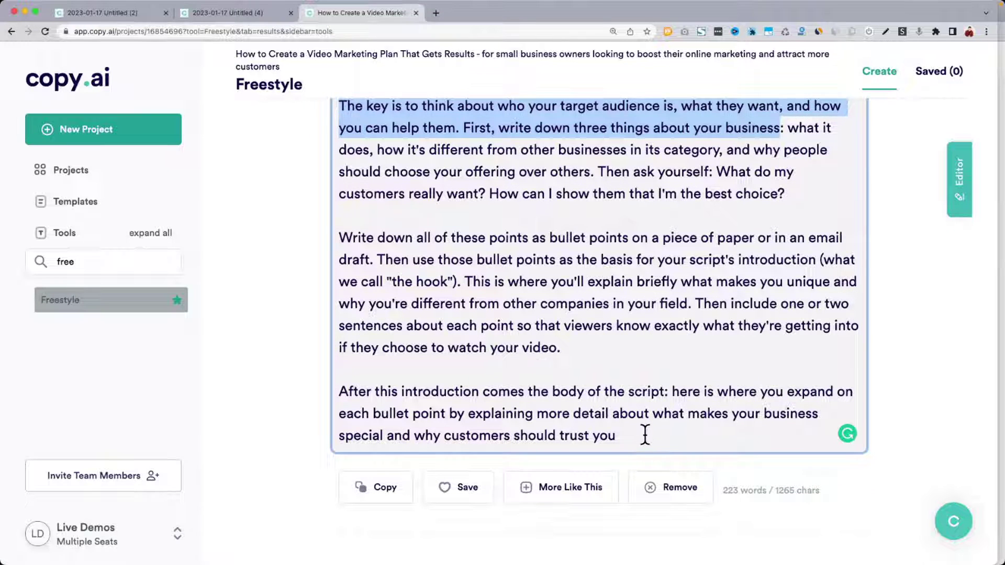
drag(644, 433, 590, 419)
Copy the second generated draft and paste it into the editor document below the Conclusion section.
click(383, 497)
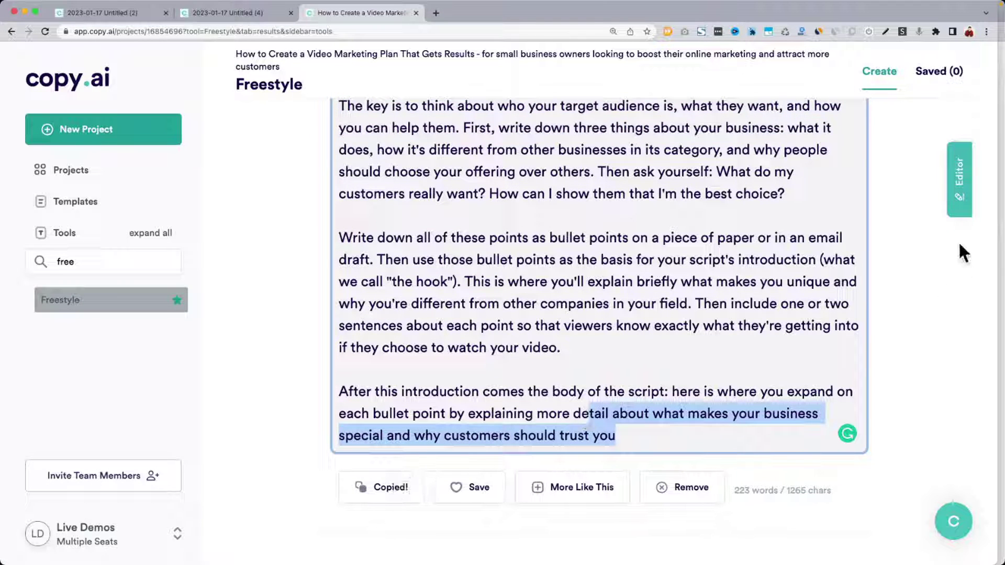
click(960, 210)
scroll(779, 317, up, 5)
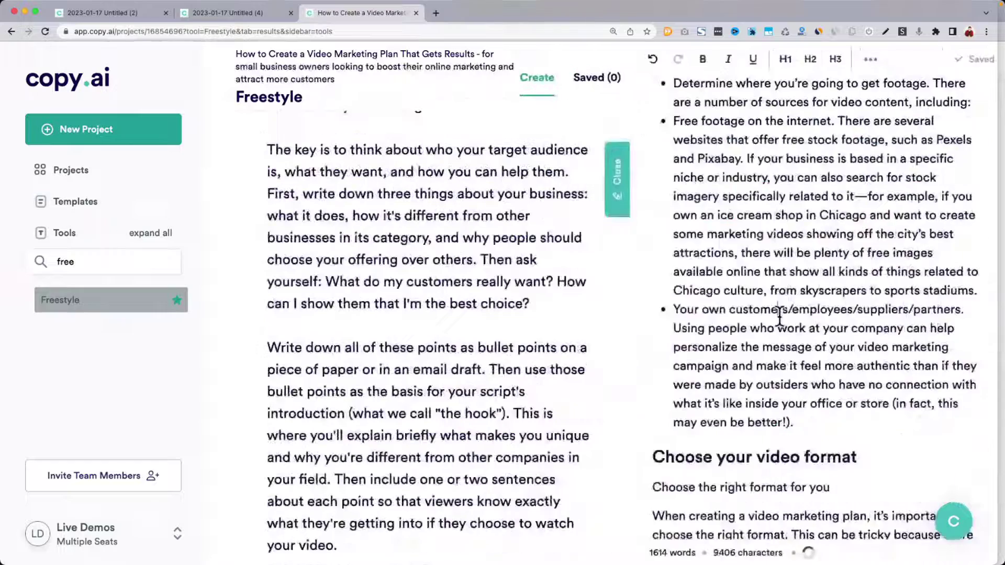
scroll(779, 316, down, 20)
click(861, 406)
key(Return)
key(Return)
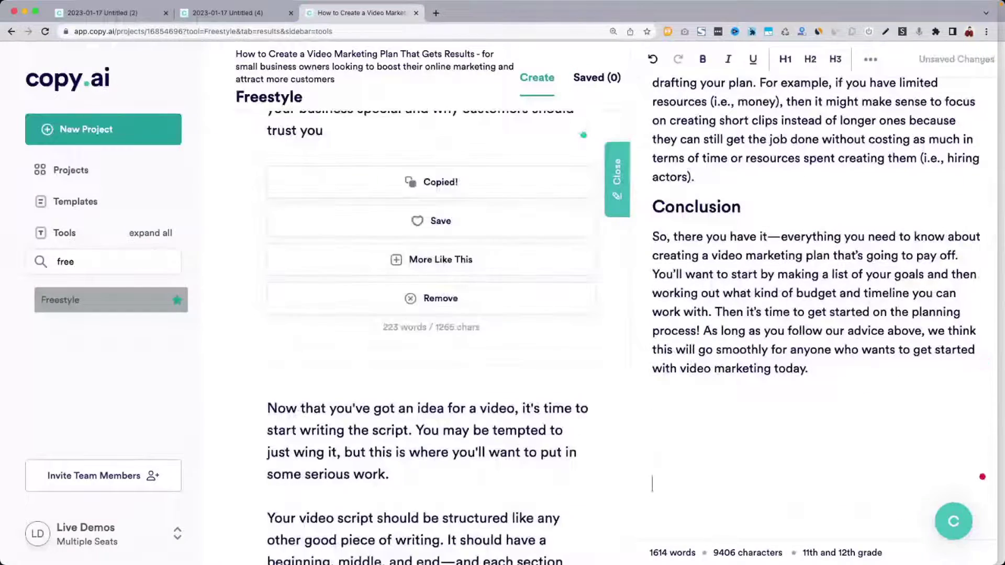
scroll(774, 366, down, 2)
key(super+v)
scroll(771, 362, up, 2)
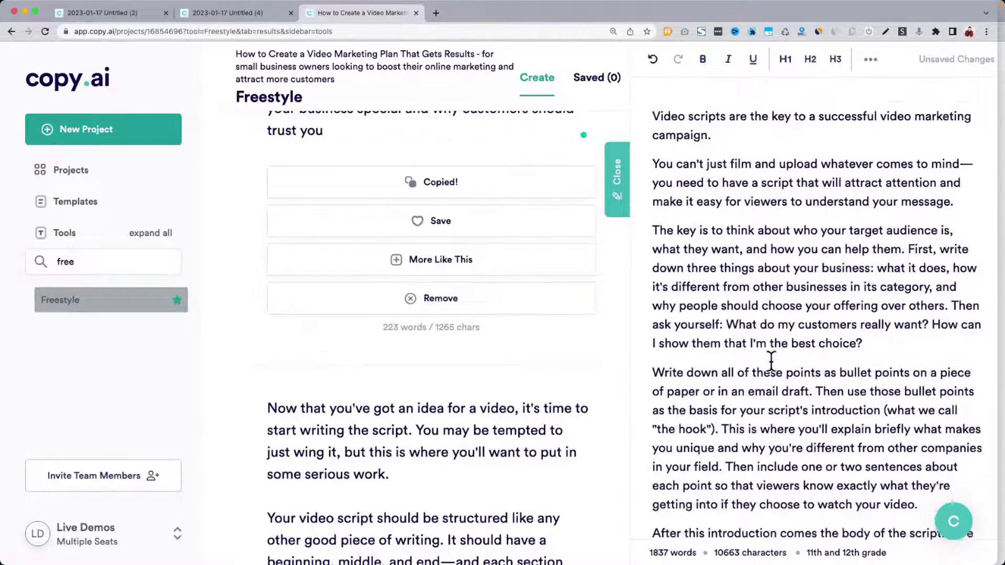
Continue the pasted text after "why customers should trust you" with Write more and add the first suggestion to the document.
scroll(702, 128, down, 4)
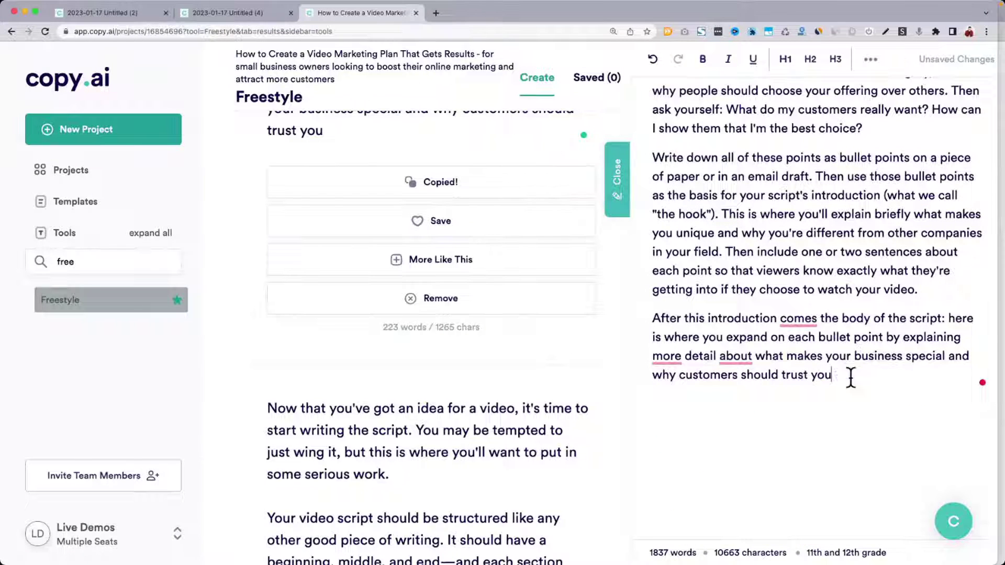
key(super+Return)
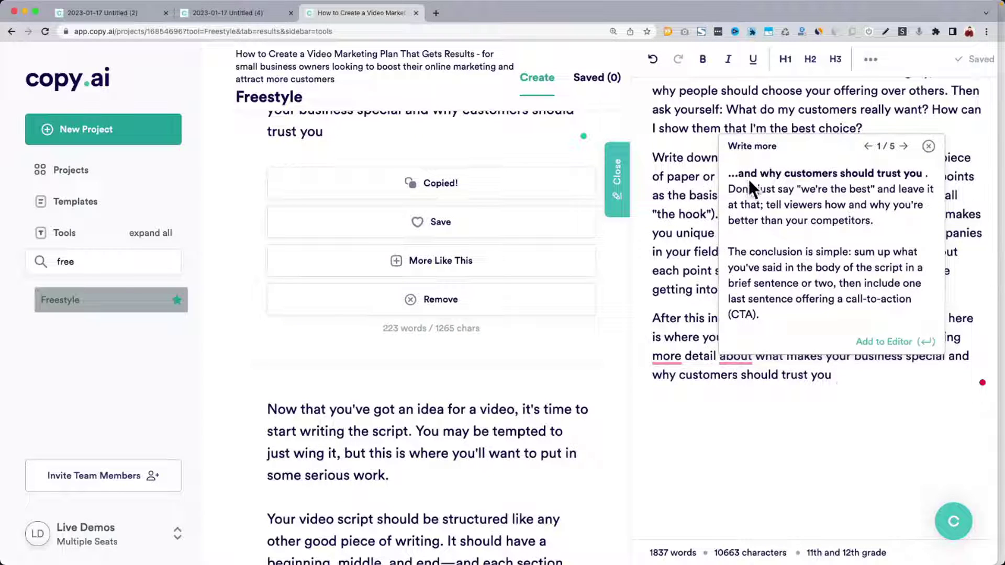
click(888, 348)
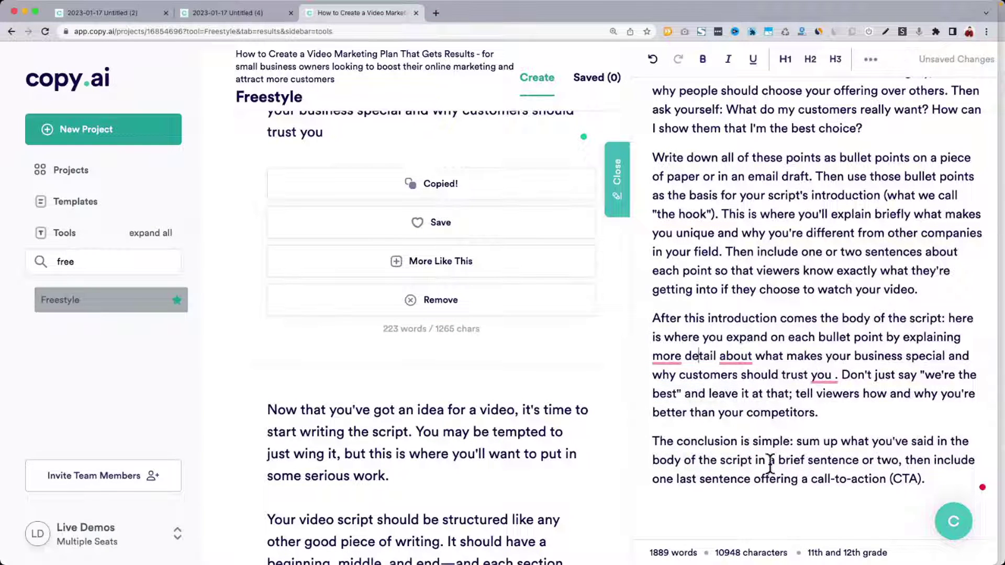
scroll(850, 385, up, 5)
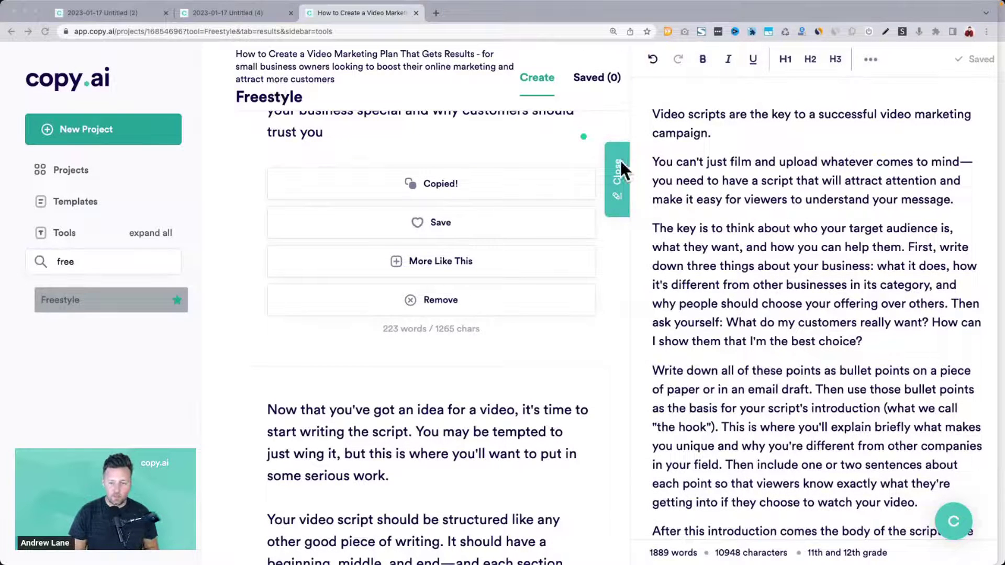
Close the document editor and return to the Freestyle prompt fields.
click(619, 174)
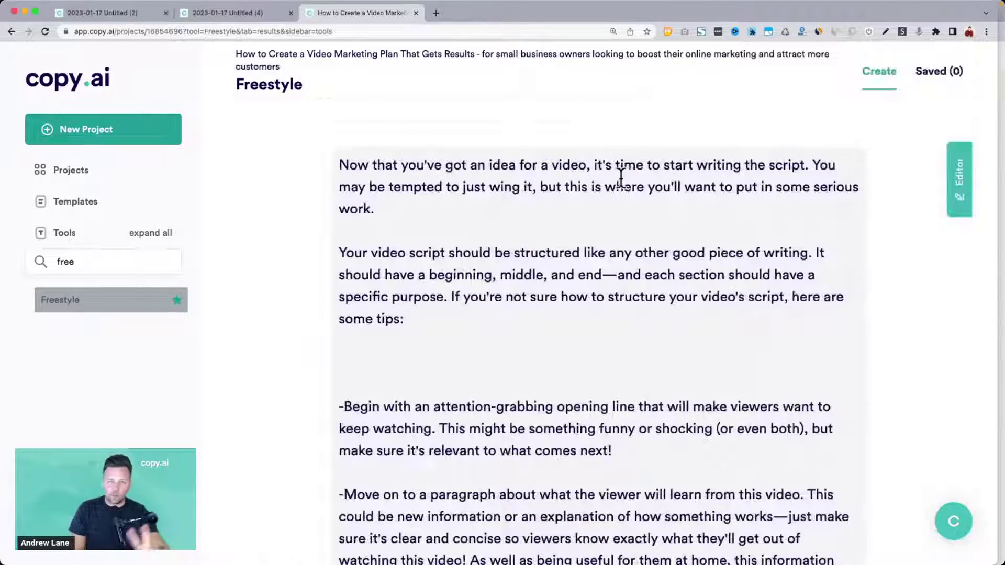
scroll(620, 178, up, 10)
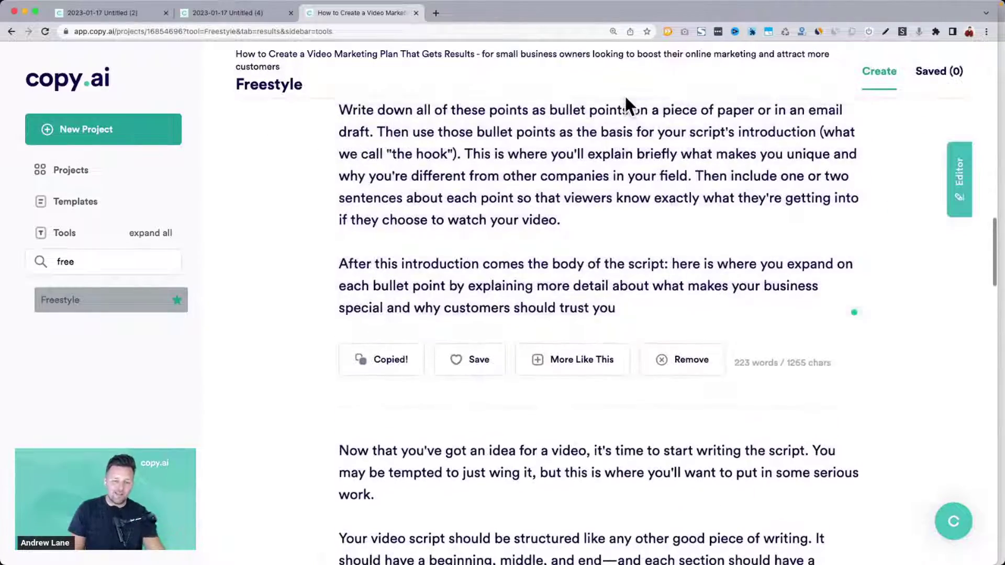
scroll(611, 179, up, 15)
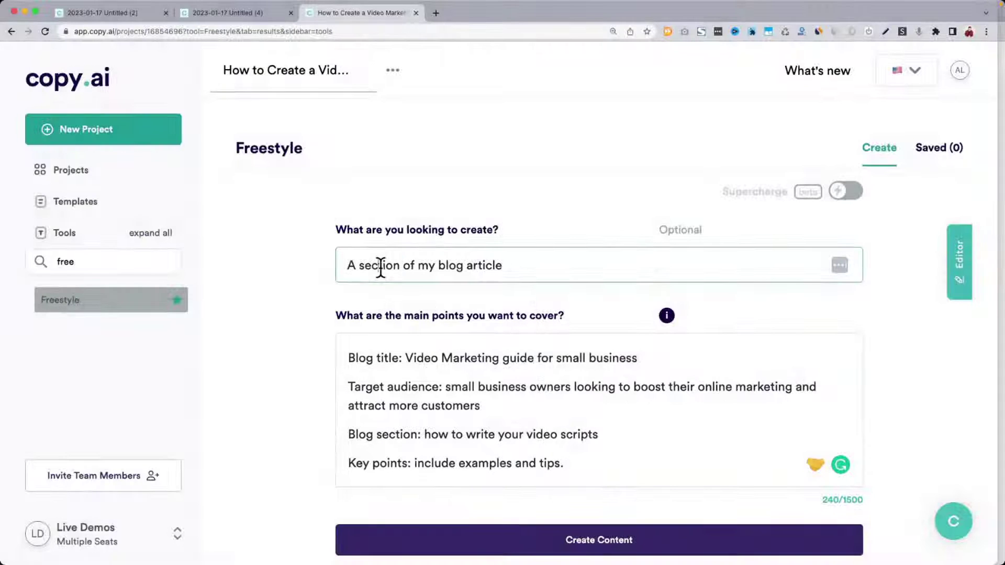
Change the description of what to create to "An educational social media post to educate and engage my audience", with correct spelling.
double_click(379, 266)
key(shift+End)
text(socia)
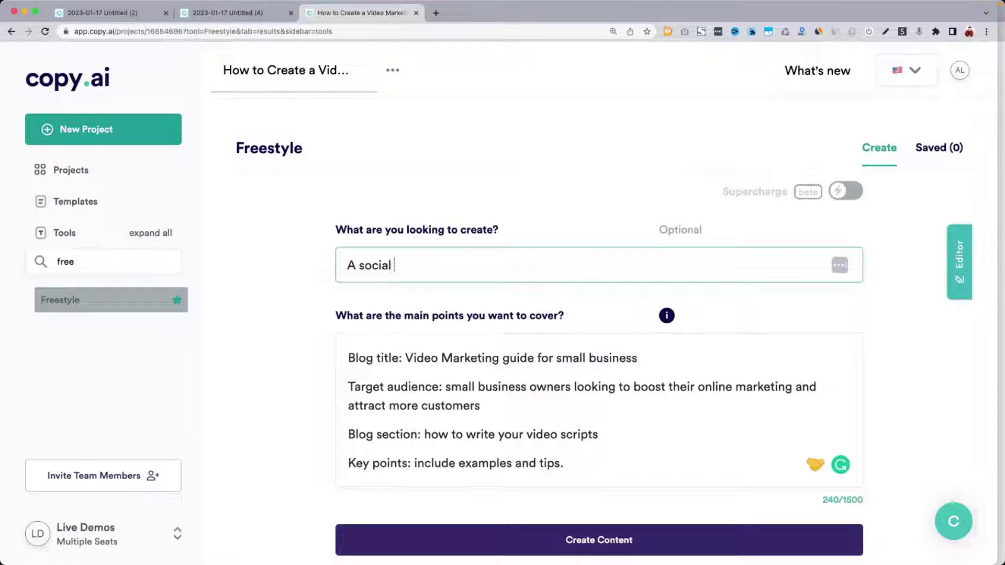
text(l)
key(BackSpace)
key(BackSpace)
key(BackSpace)
key(BackSpace)
key(BackSpace)
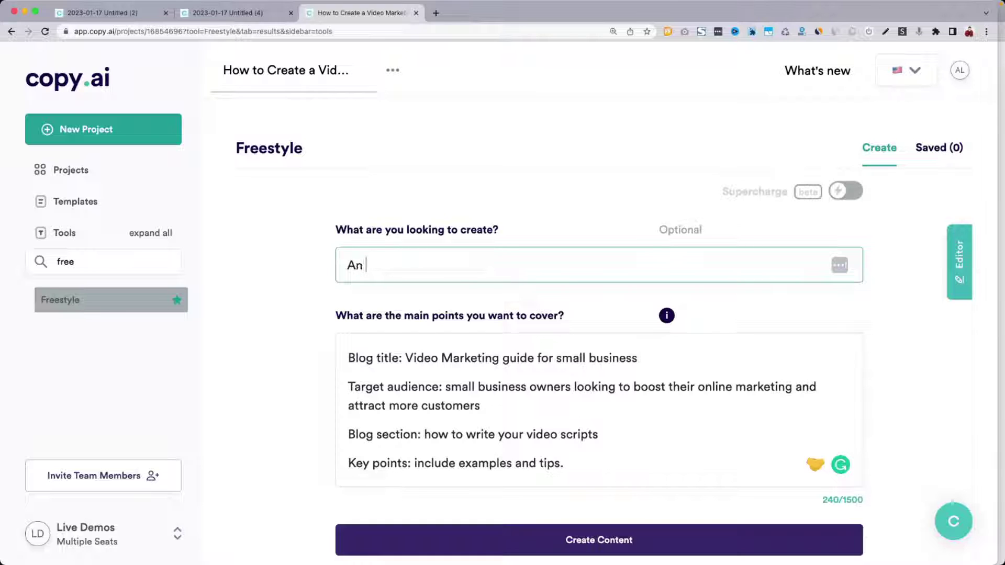
text(n educational so)
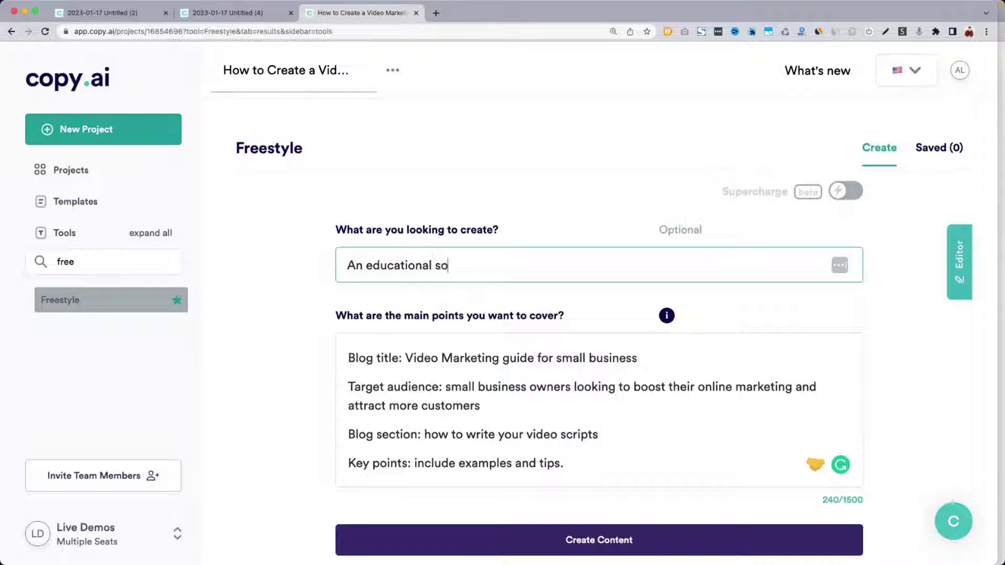
text(ecial em)
key(BackSpace)
key(BackSpace)
text(l media po)
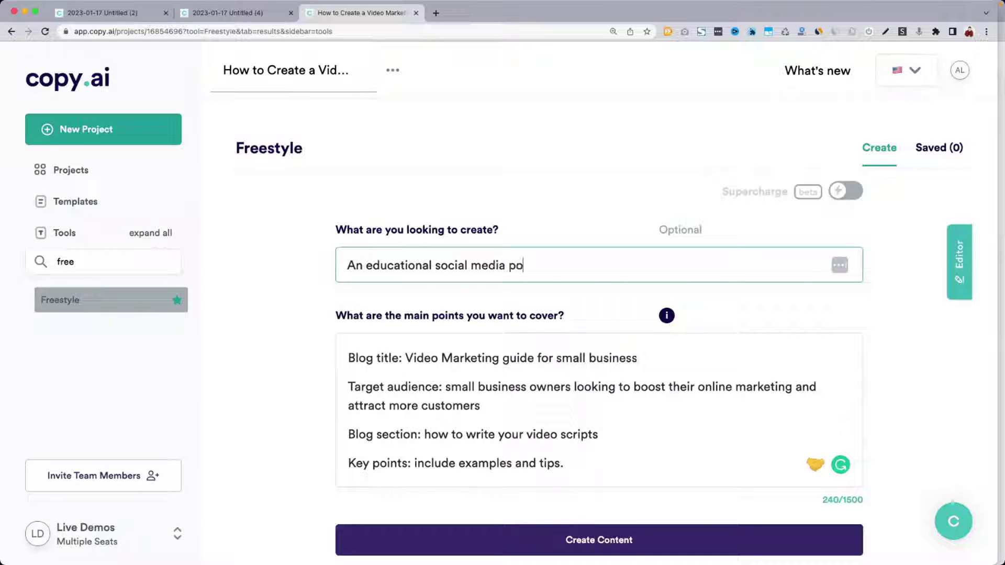
text(st to edcuate)
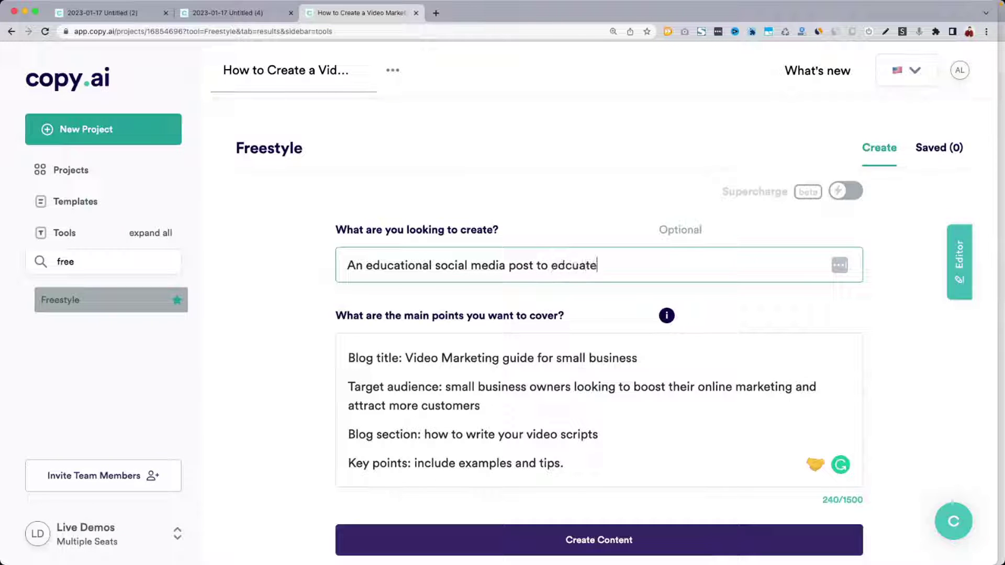
text( and engage my audience)
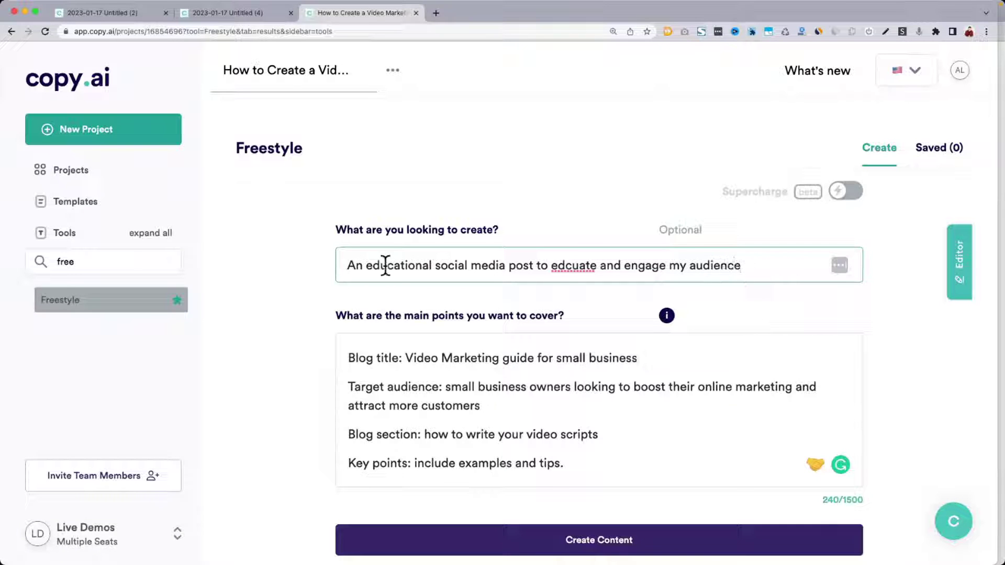
right_click(581, 264)
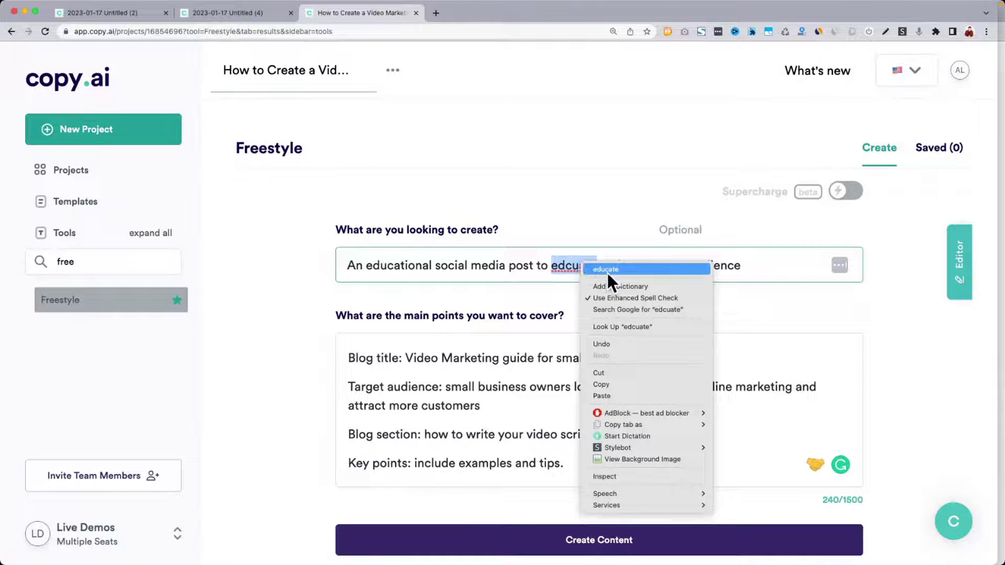
click(606, 269)
Replace the "Blog title" label in the main points with "Topic".
click(399, 358)
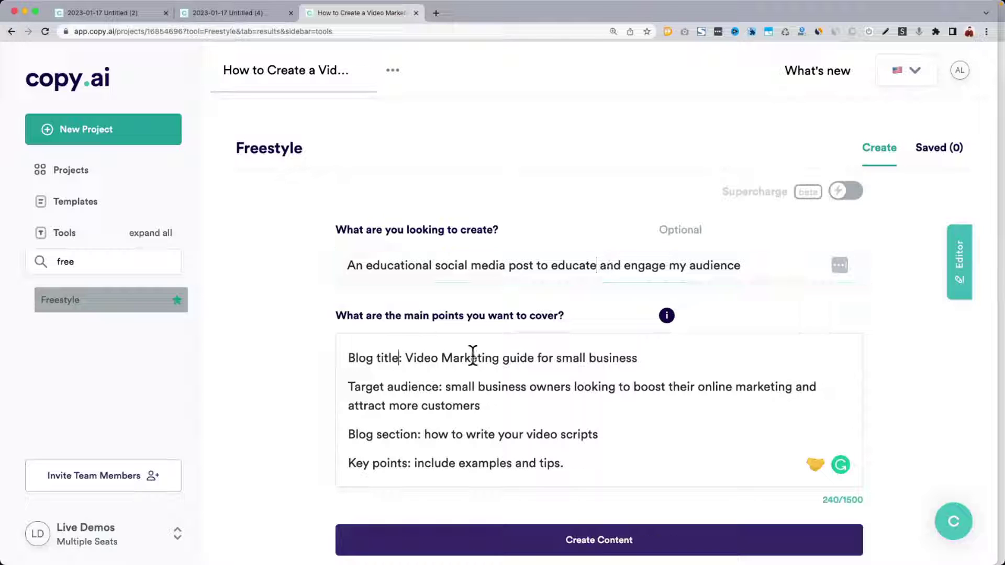
key(shift+Home)
text(Topic)
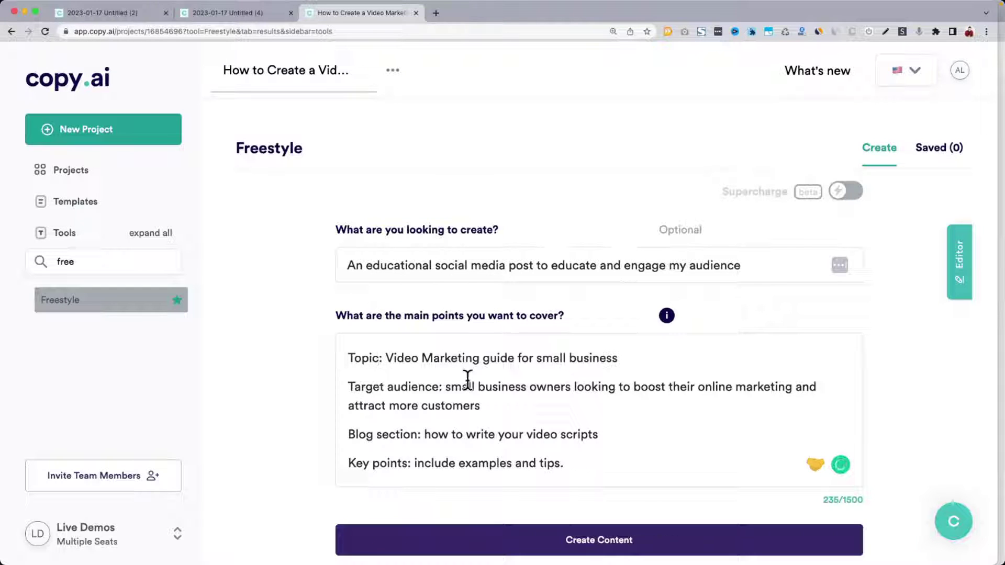
Generate content from the social media post prompt, highlighting its topic and target audience points.
drag(517, 404, 442, 388)
drag(380, 358, 465, 358)
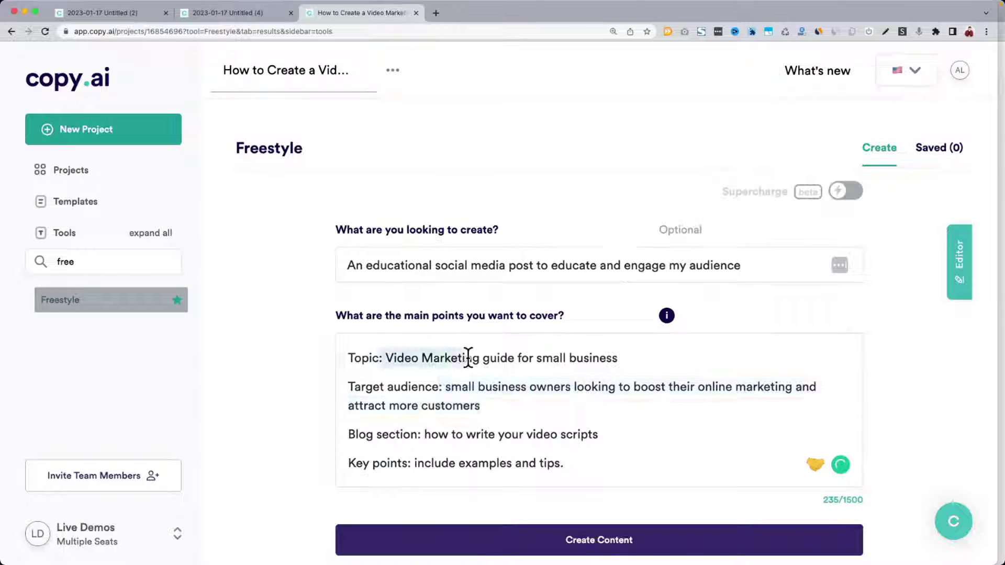
click(411, 462)
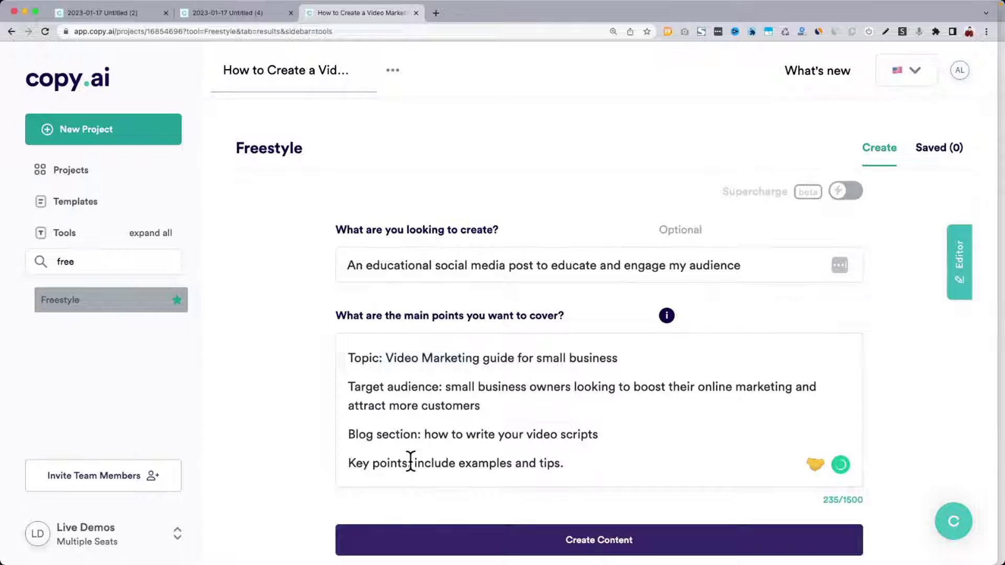
scroll(410, 464, down, 3)
click(451, 545)
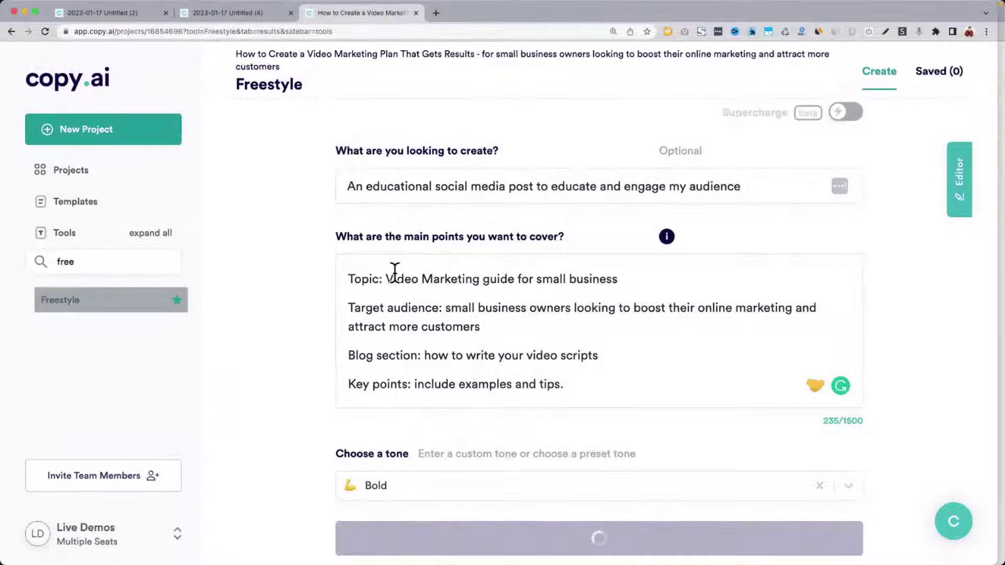
drag(394, 274, 624, 272)
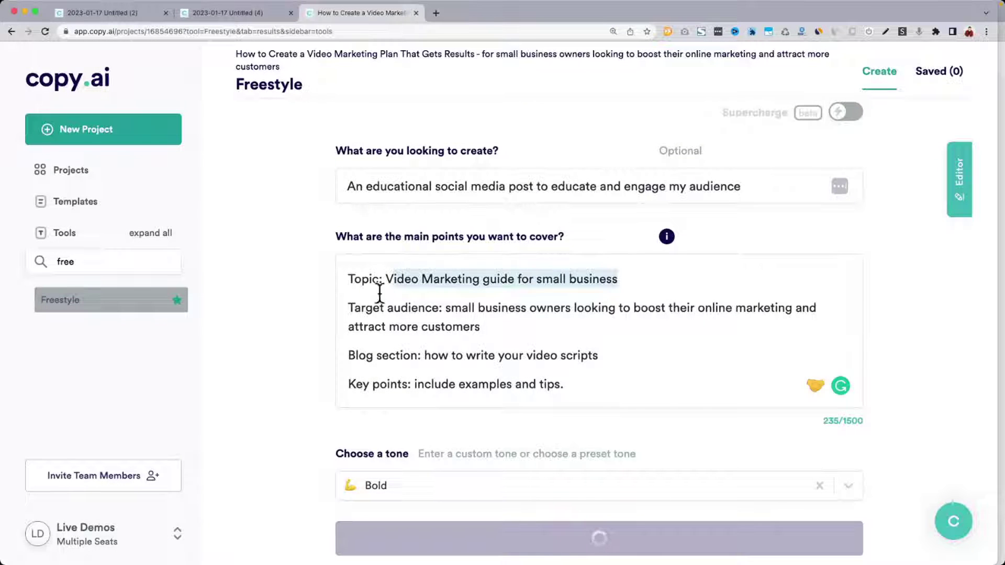
drag(351, 309, 473, 318)
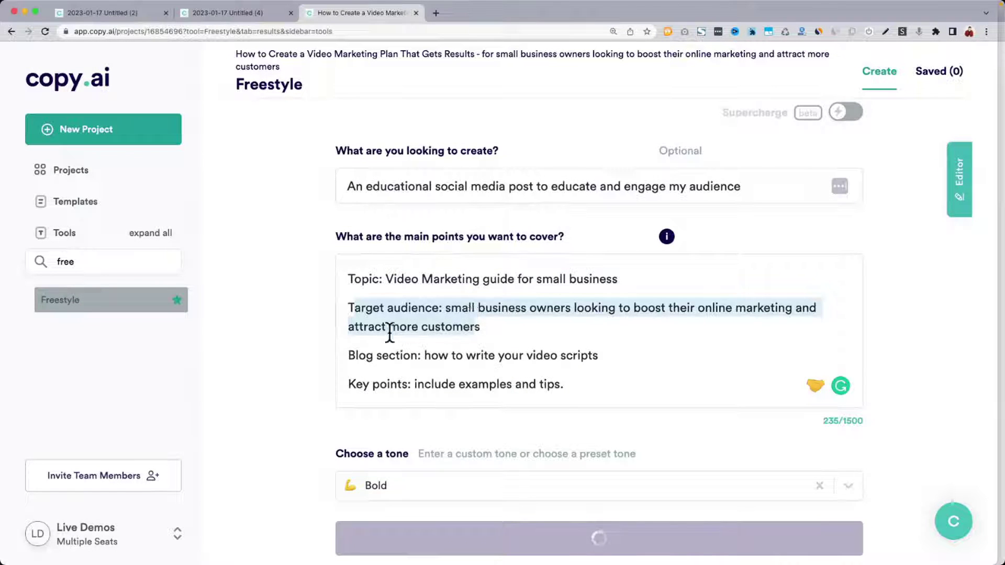
Replace the "Blog section" label in the main points with "Focus of the post".
click(354, 354)
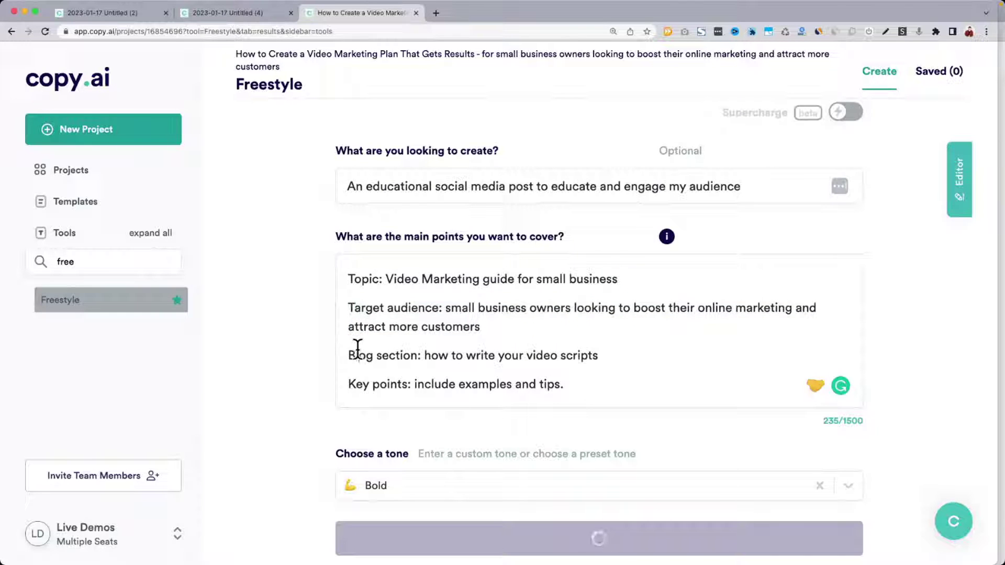
drag(346, 354, 418, 359)
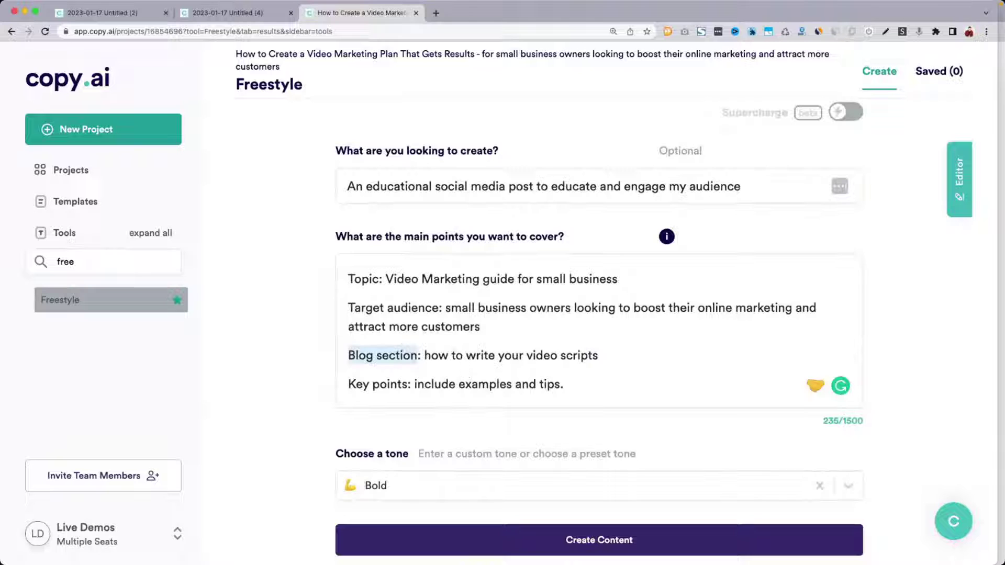
text(Key focus)
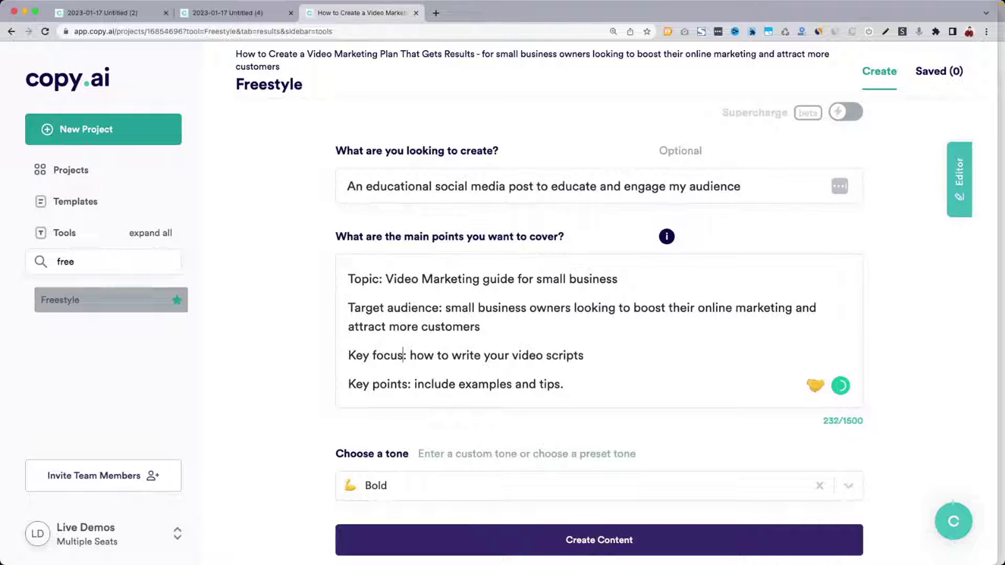
key(shift+super+Left)
text(T)
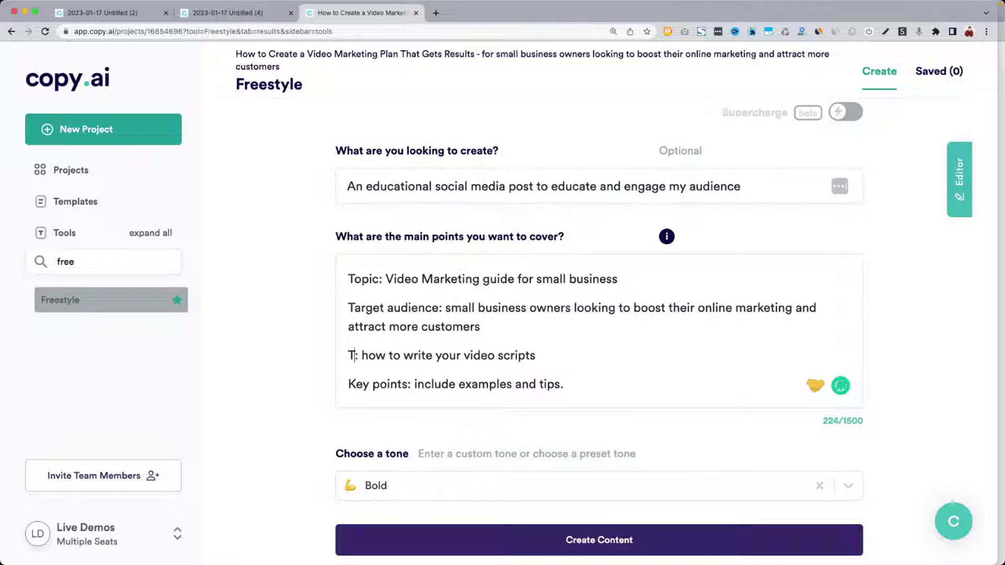
key(BackSpace)
text(Focus of)
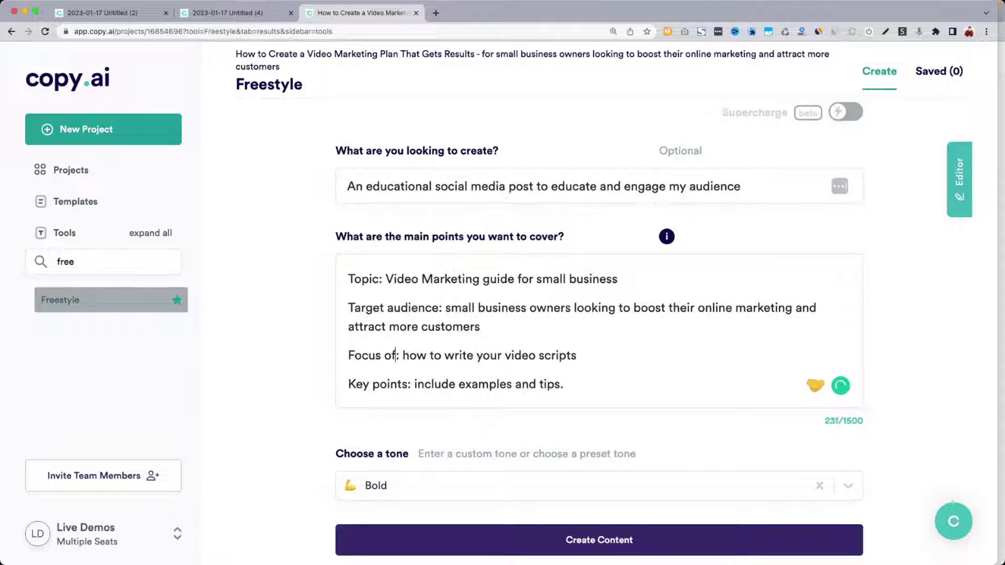
text( the post)
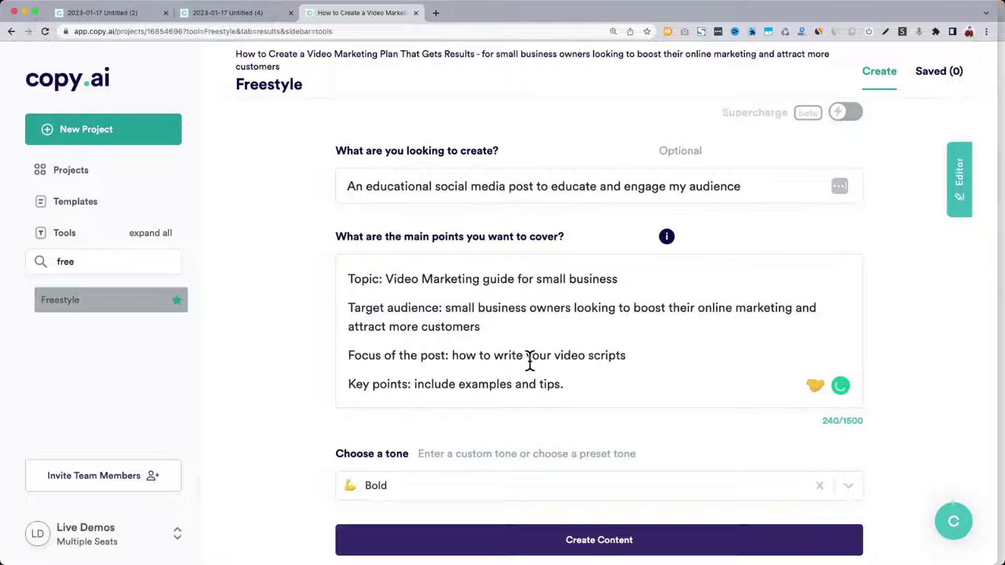
Review the first generated social media posts, highlighting the full text of the one addressing small business owners with numbered script tips.
scroll(491, 221, down, 7)
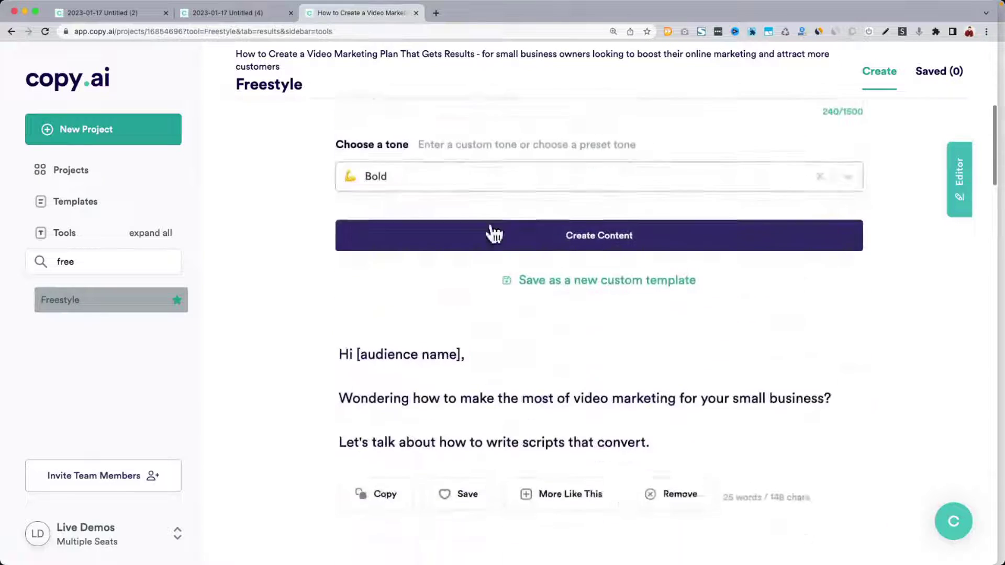
scroll(491, 225, down, 5)
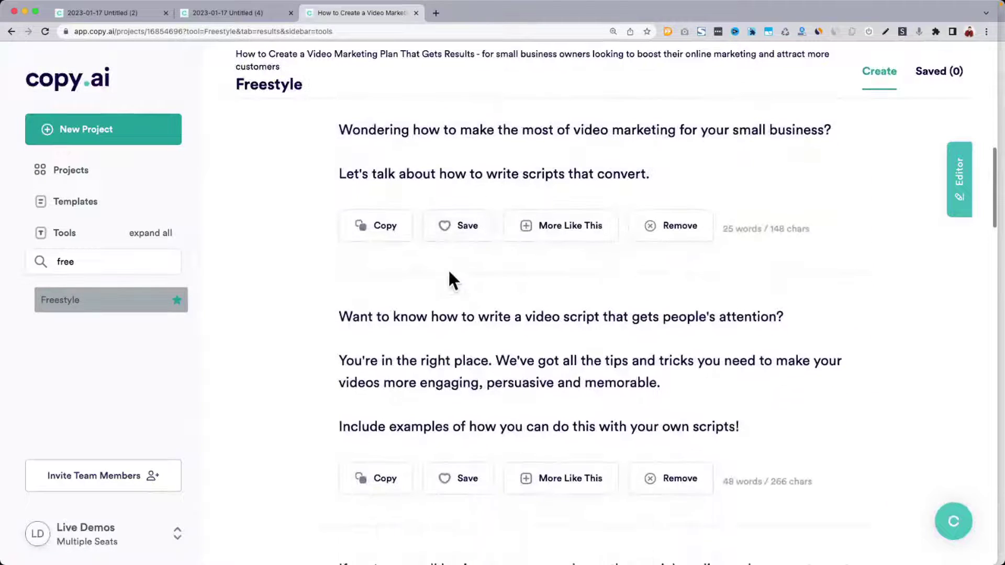
scroll(448, 269, down, 6)
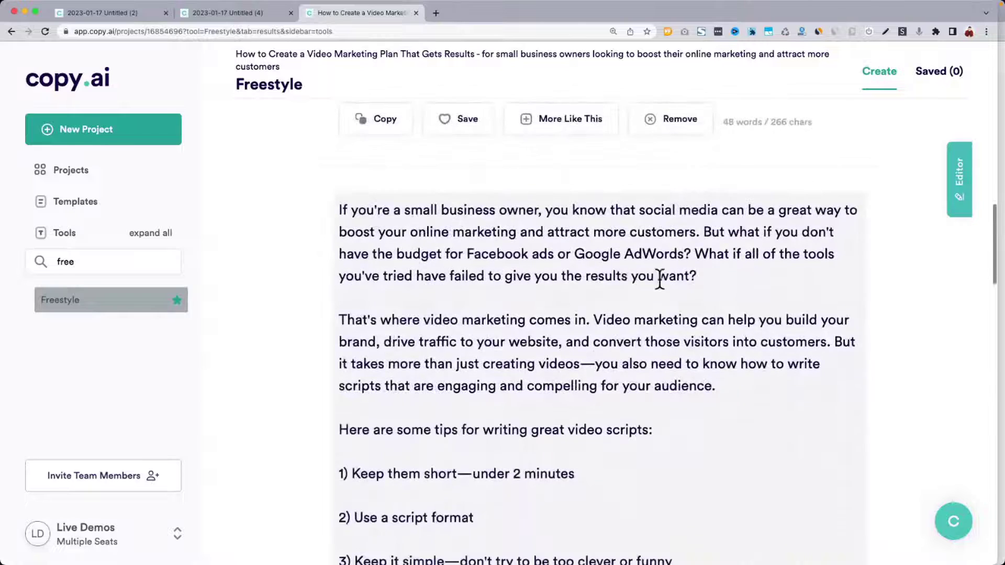
scroll(624, 290, down, 1)
drag(339, 126, 799, 475)
scroll(670, 348, down, 2)
scroll(734, 354, up, 1)
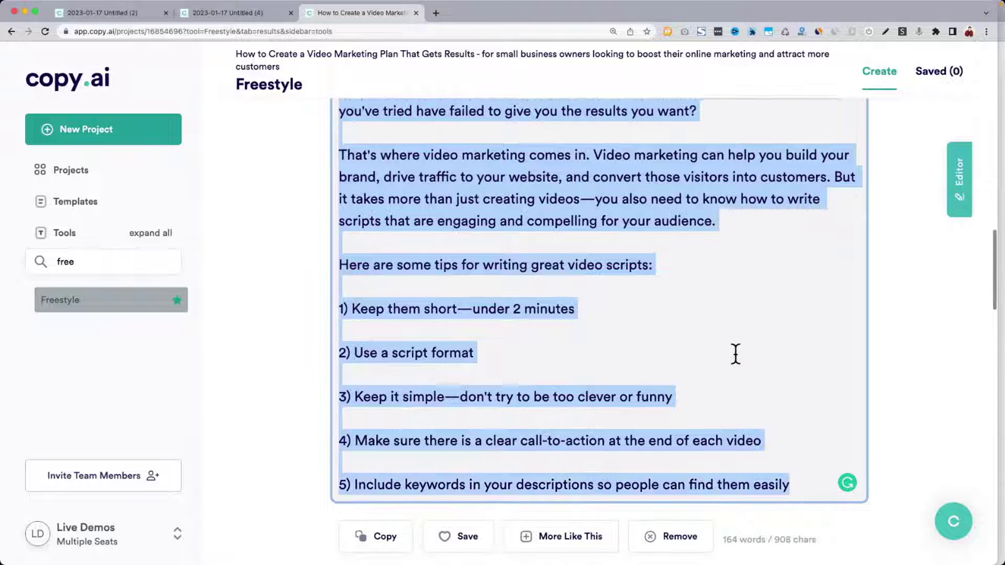
scroll(735, 355, up, 2)
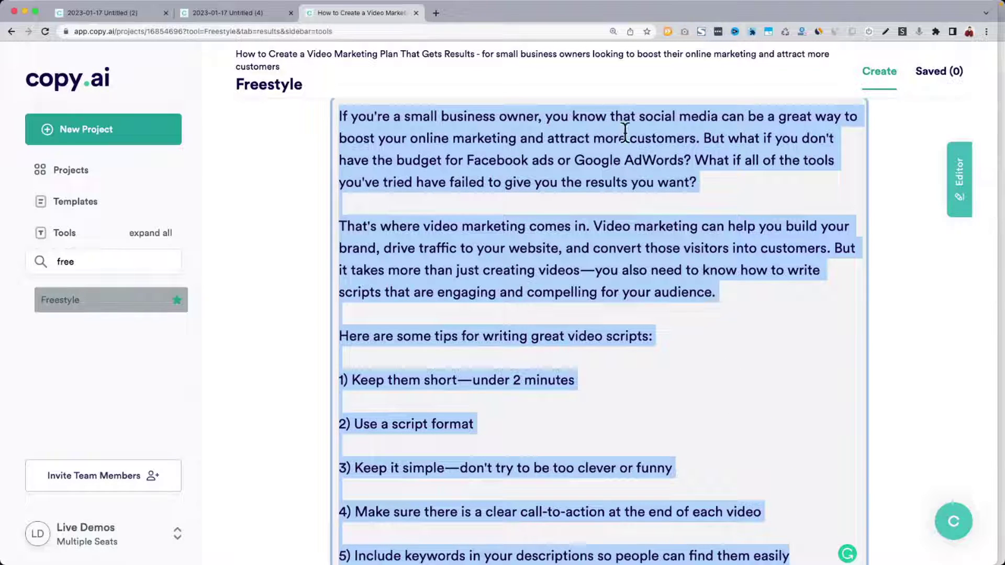
scroll(625, 132, down, 10)
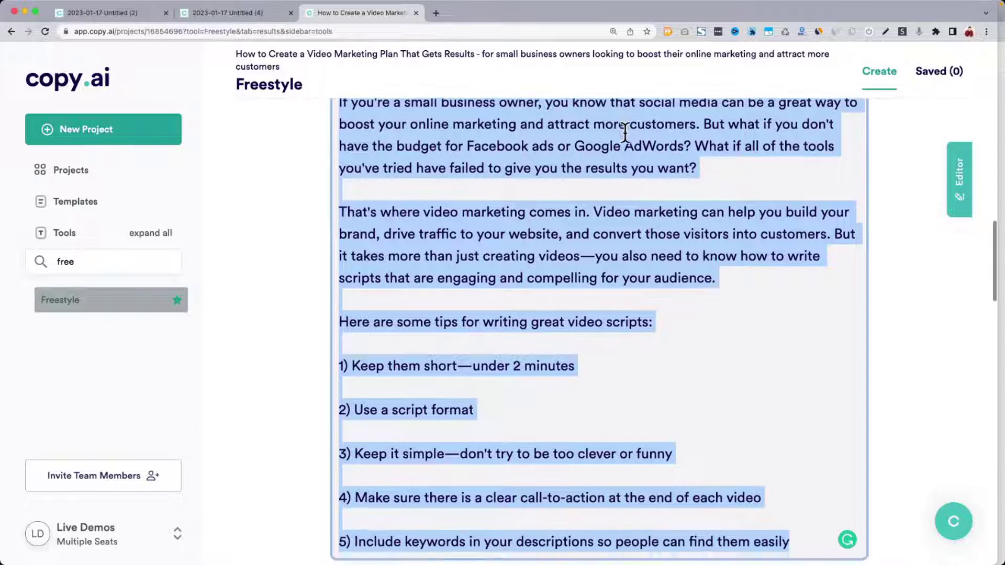
scroll(625, 132, down, 6)
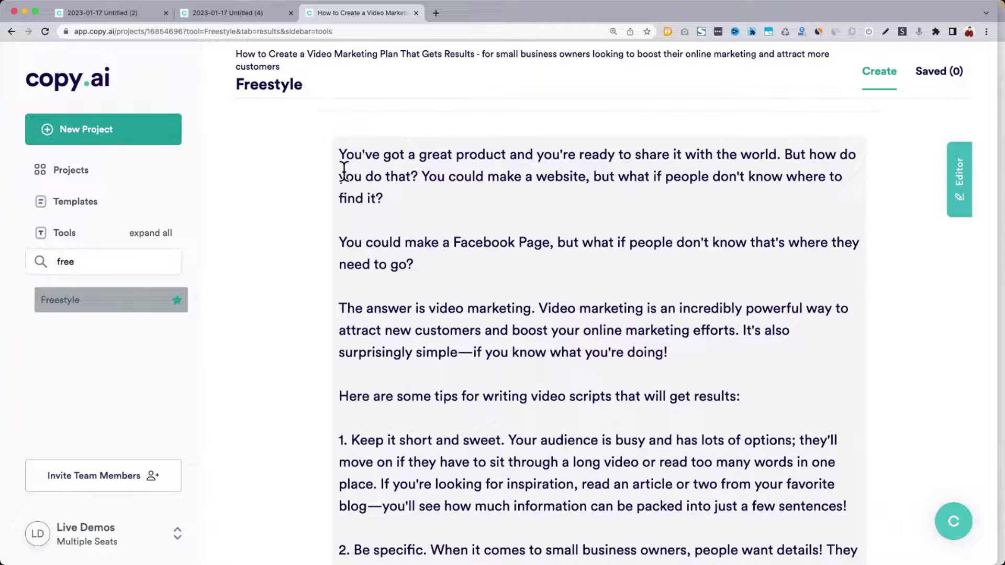
Examine the remaining generated posts, highlighting the video marketing introduction and the "4 tips" wording, and return to the prompt fields.
drag(344, 168, 680, 319)
scroll(516, 231, down, 2)
scroll(517, 234, down, 2)
scroll(680, 319, down, 10)
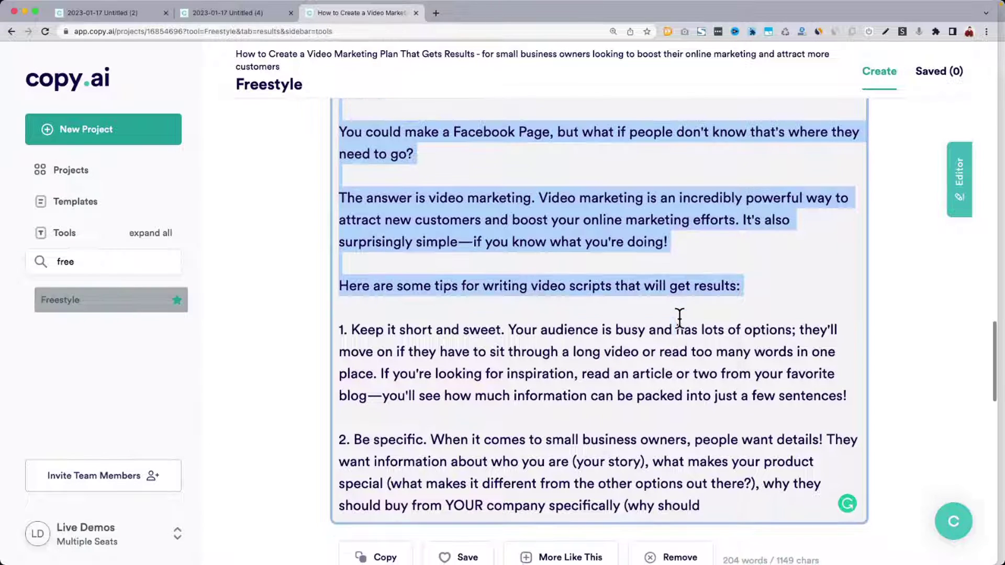
scroll(679, 318, down, 3)
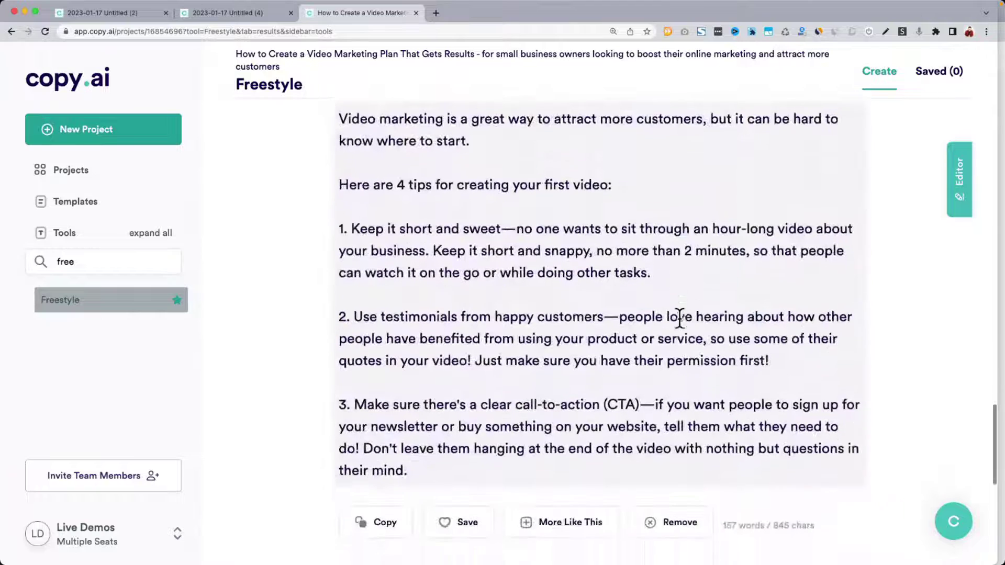
drag(341, 126, 560, 398)
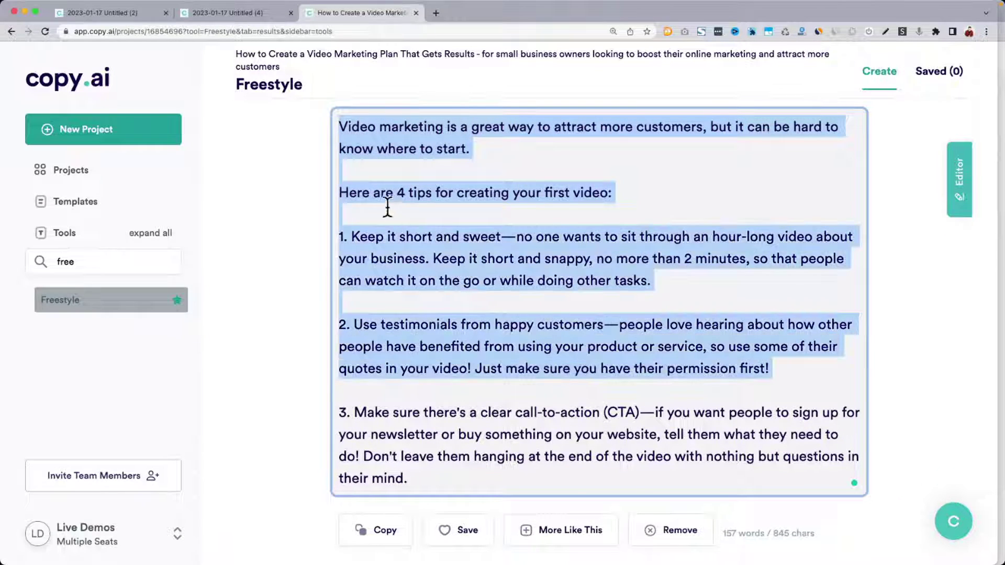
mouse_move(393, 192)
mouse_down()
mouse_move(428, 198)
mouse_move(412, 195)
mouse_up()
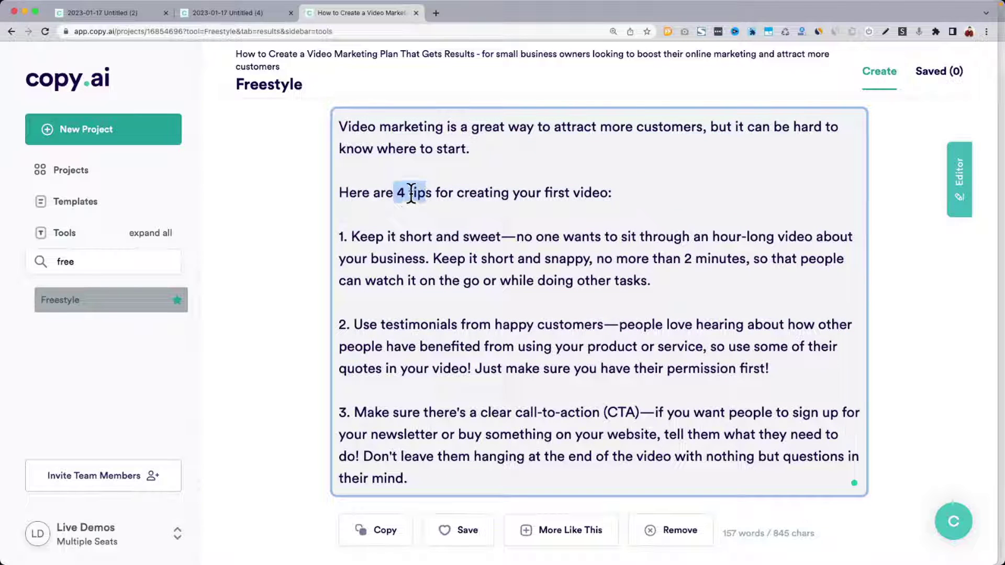
scroll(412, 193, down, 10)
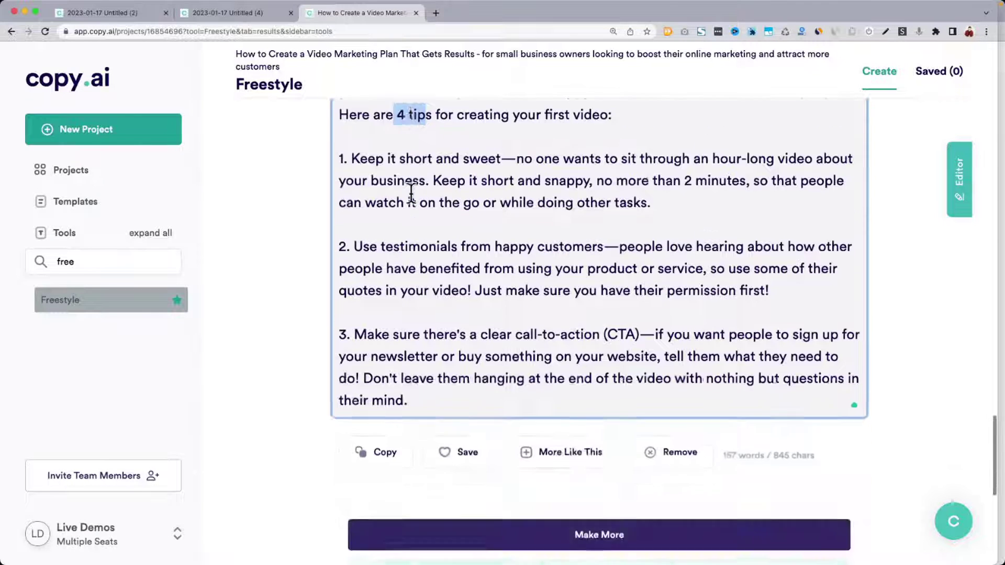
scroll(412, 194, up, 20)
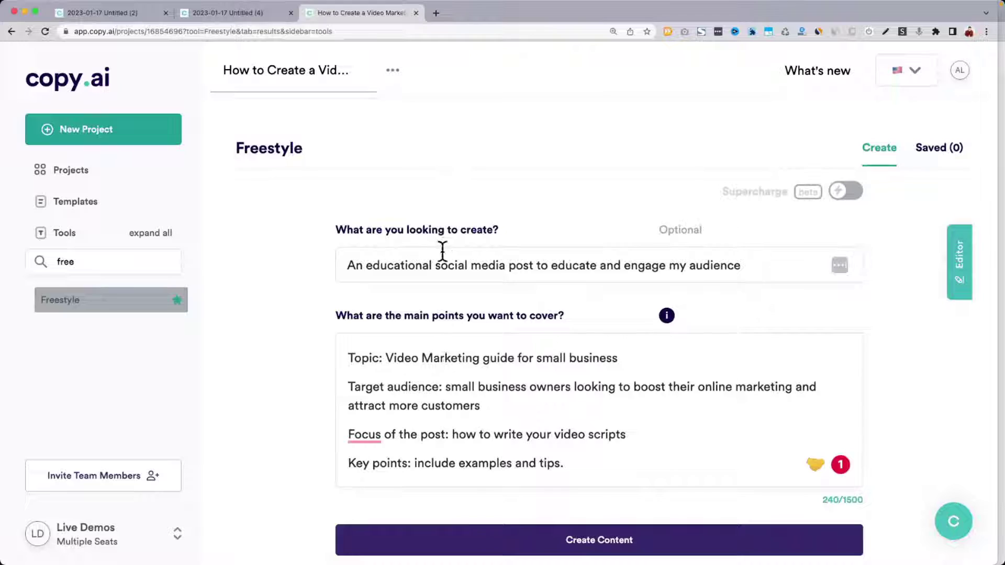
Switch to the "Today's demo" slide to check the topics list, and return to the copy.ai window.
key(ctrl+Up)
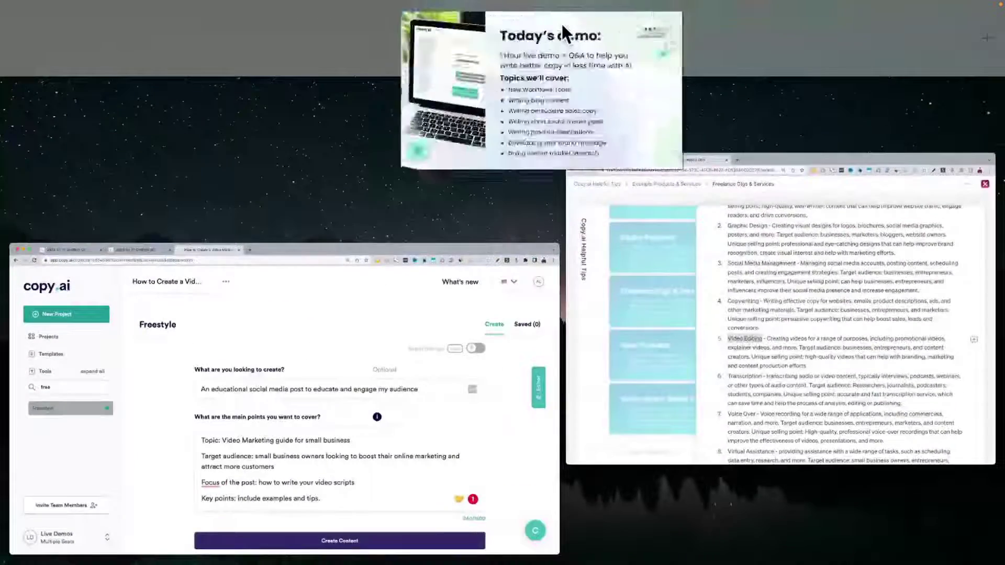
click(562, 27)
key(ctrl+super+f)
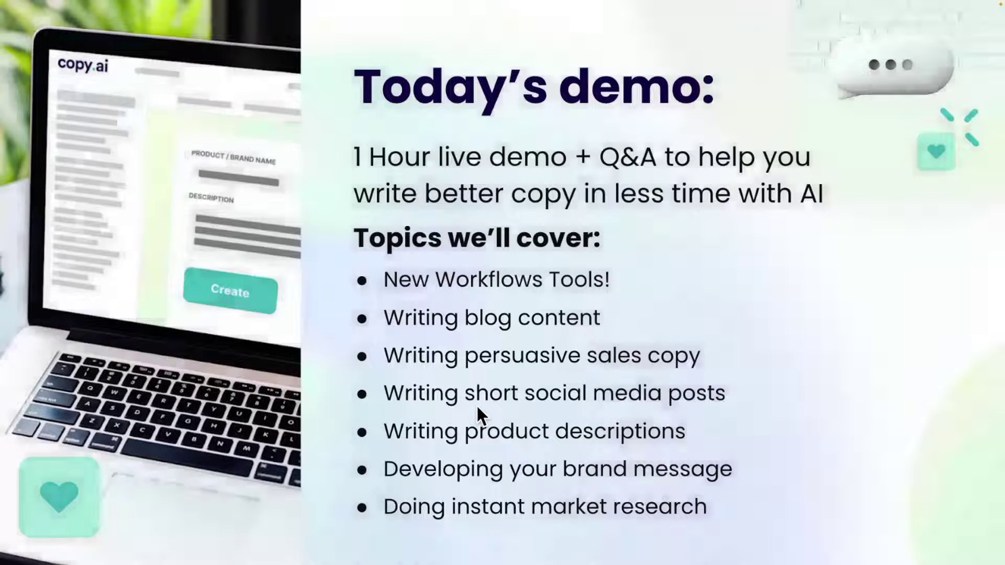
key(ctrl+Up)
click(249, 353)
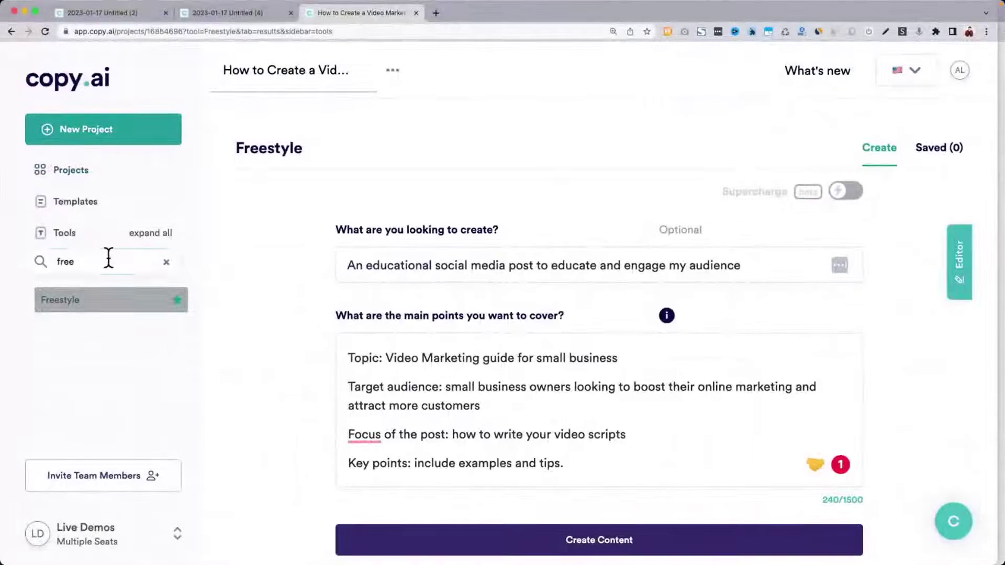
Find the Instagram Captions tool with the search term "insta", open it, and clear its prefilled post description.
double_click(109, 260)
text(insta)
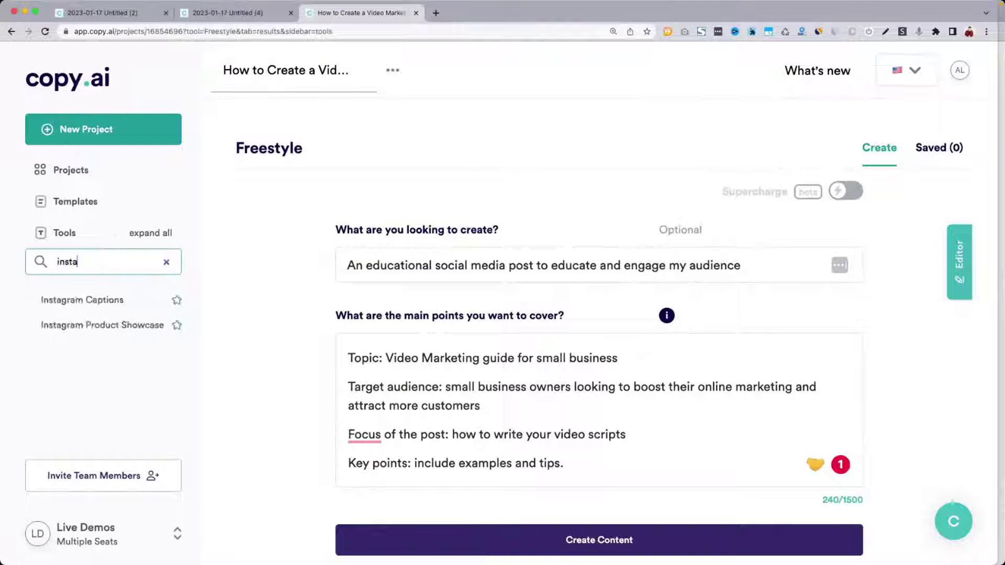
click(109, 304)
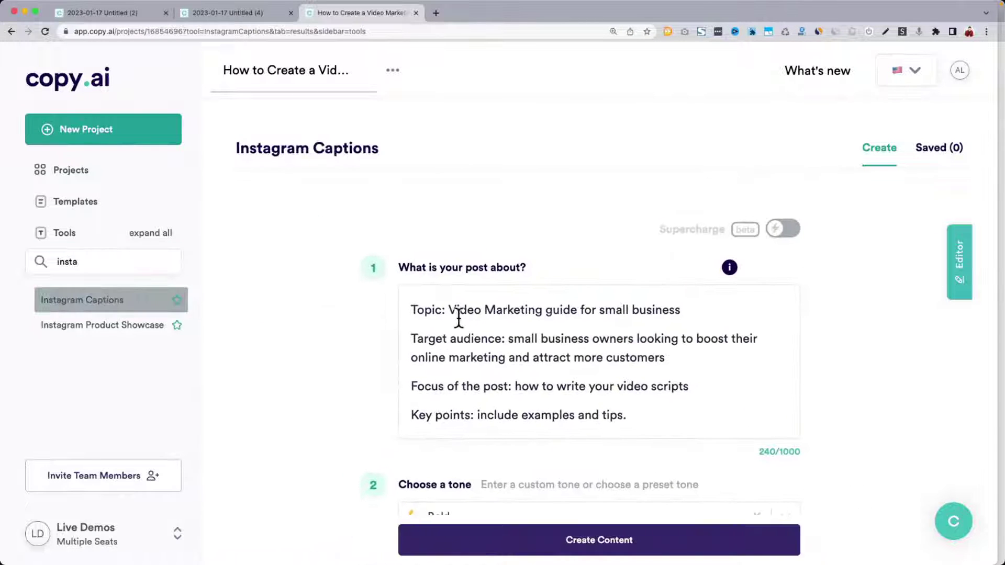
click(453, 316)
key(ctrl+a)
key(BackSpace)
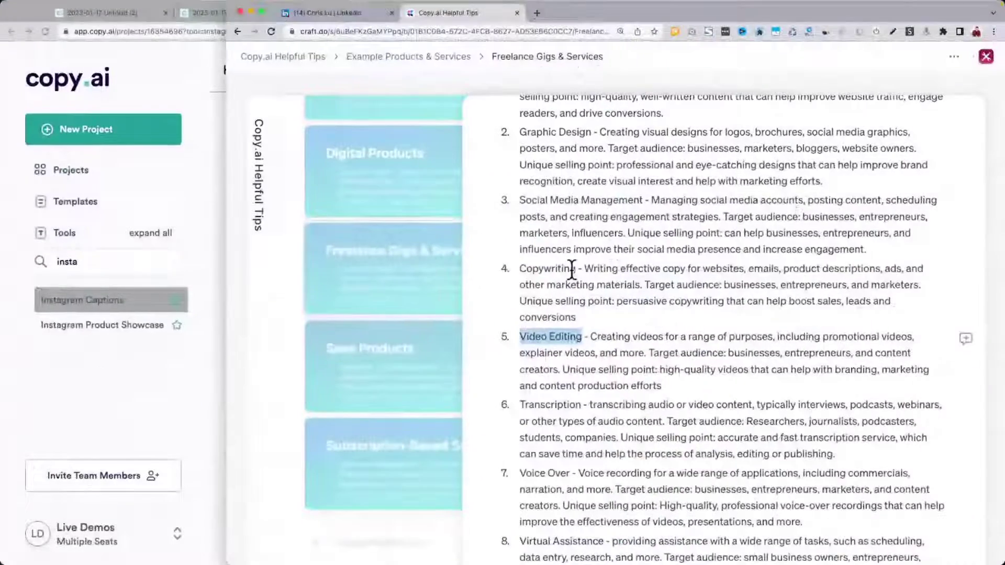
From the Physical Products page of the Copy.ai Helpful Tips document, copy the Electric Toothbrush product, name and description.
scroll(572, 271, up, 3)
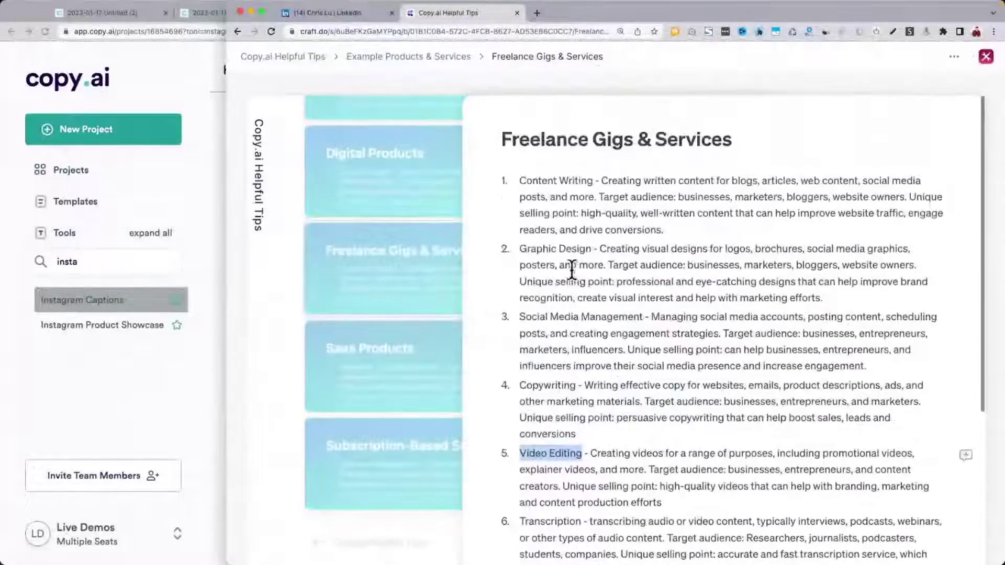
scroll(388, 254, up, 6)
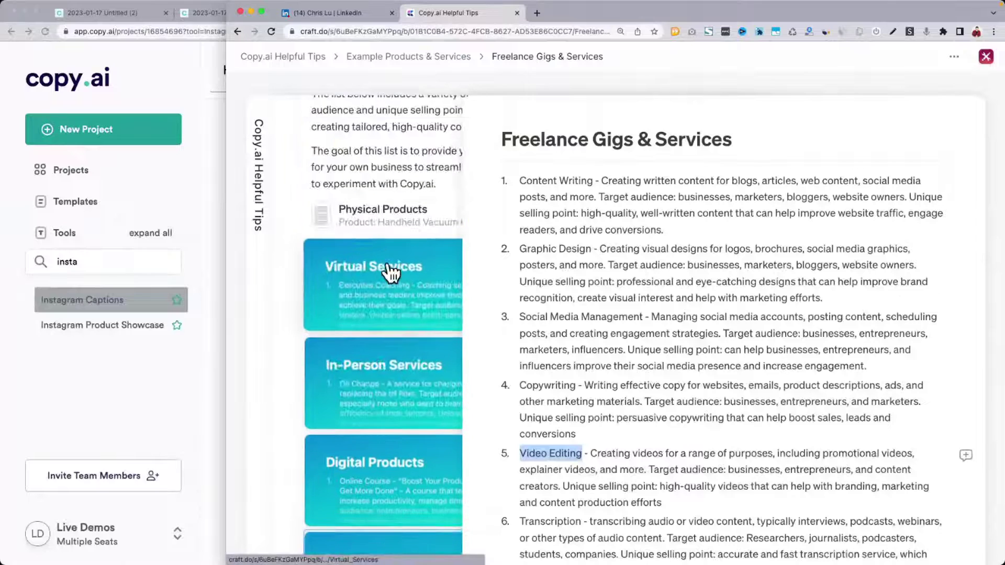
scroll(393, 352, down, 5)
scroll(392, 356, up, 5)
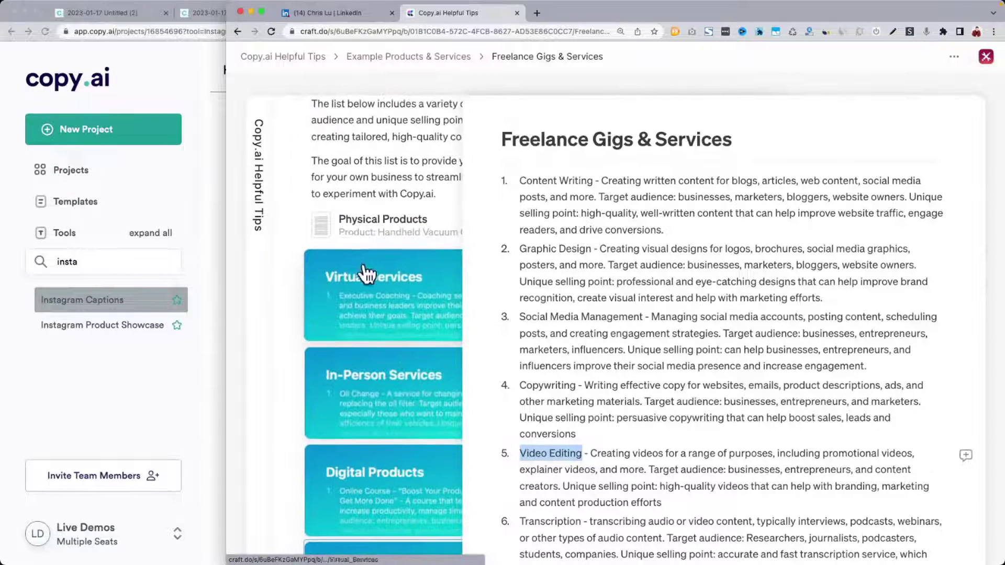
click(350, 229)
scroll(614, 394, down, 2)
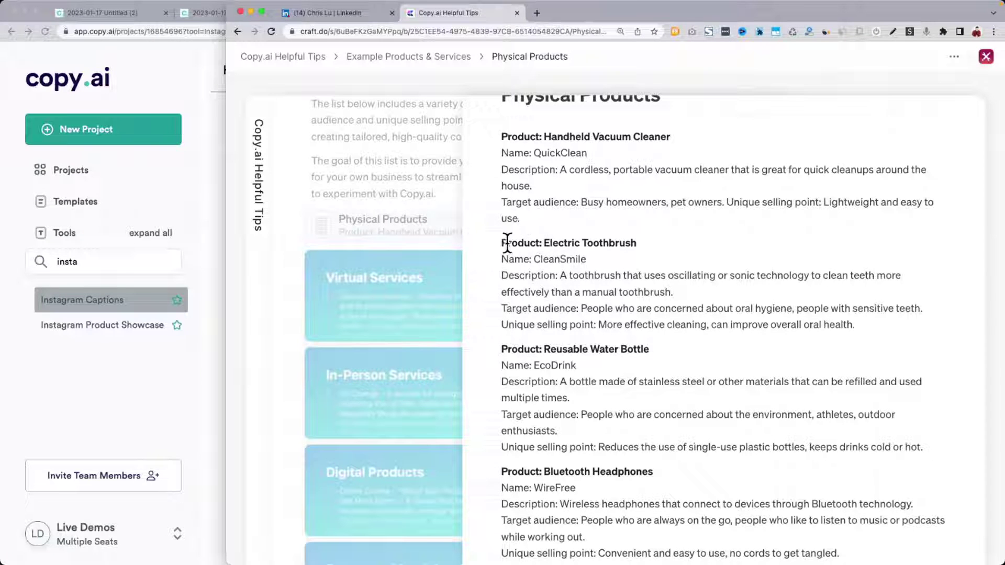
drag(502, 242, 691, 289)
key(cmd+c)
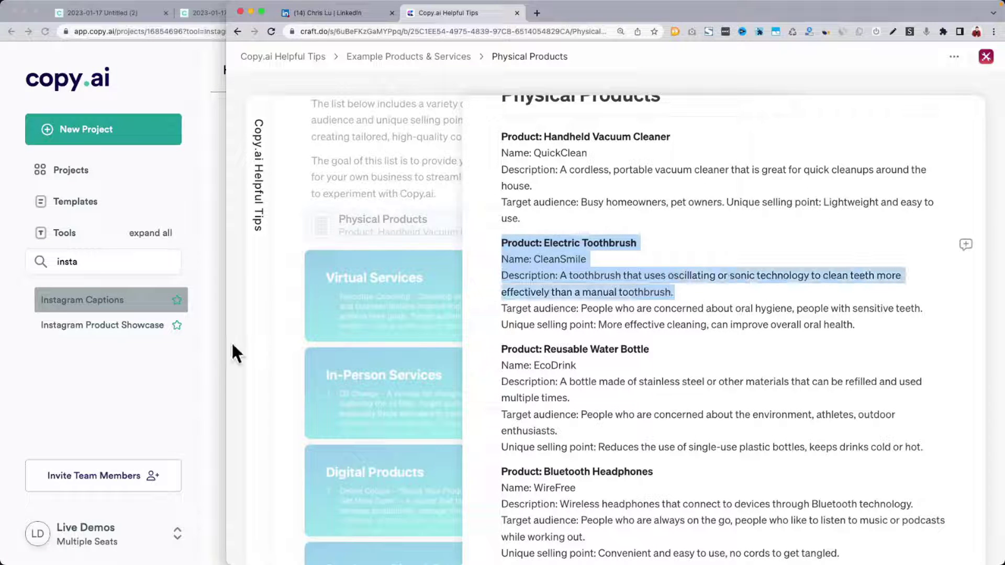
Paste the toothbrush details into the Instagram Captions post description in copy.ai, putting Product, Name and Description on separate lines.
click(192, 375)
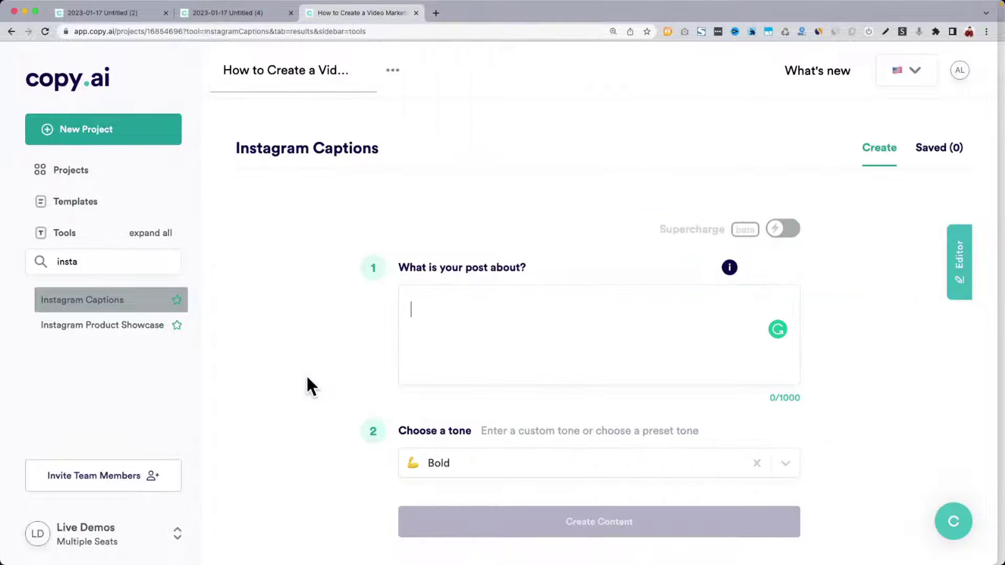
click(502, 327)
key(cmd+v)
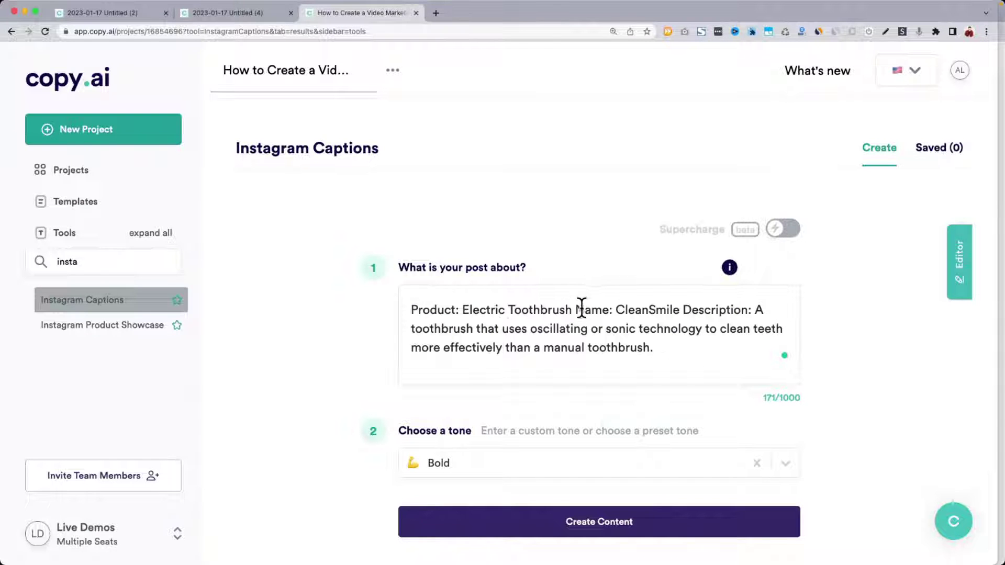
key(Return)
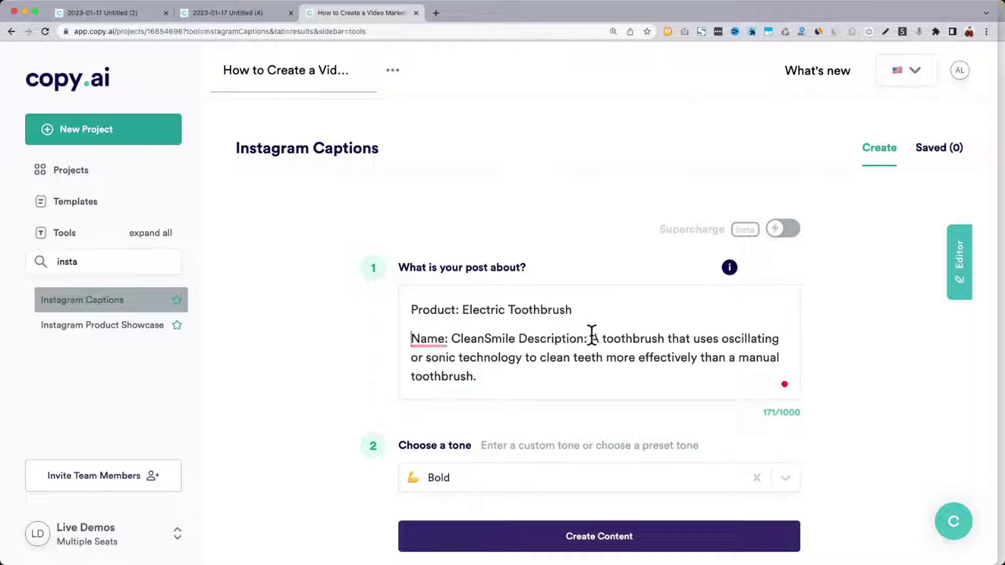
key(Return)
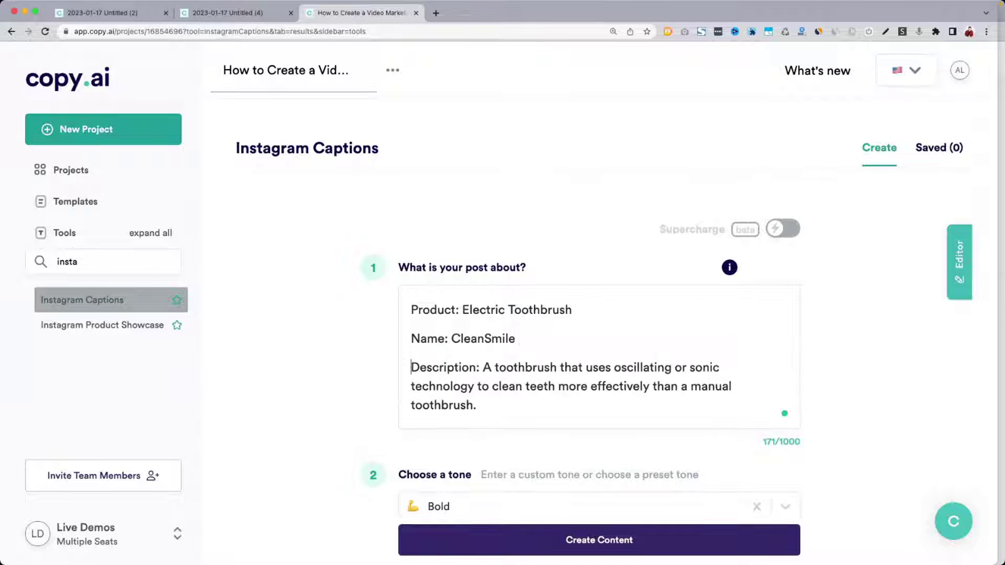
scroll(512, 475, down, 3)
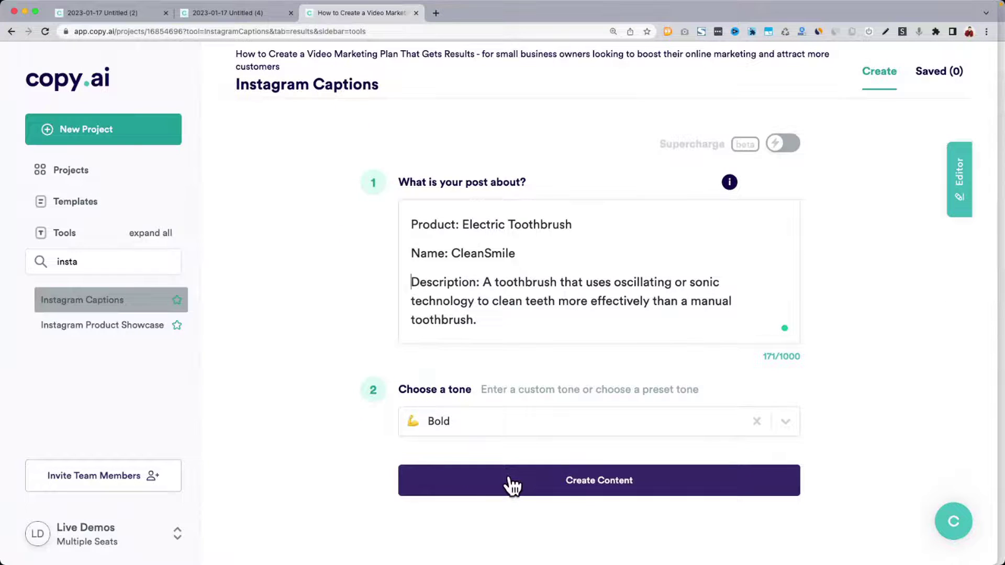
Set the Instagram Captions tone to Witty and generate the CleanSmile captions.
click(460, 421)
scroll(475, 454, down, 2)
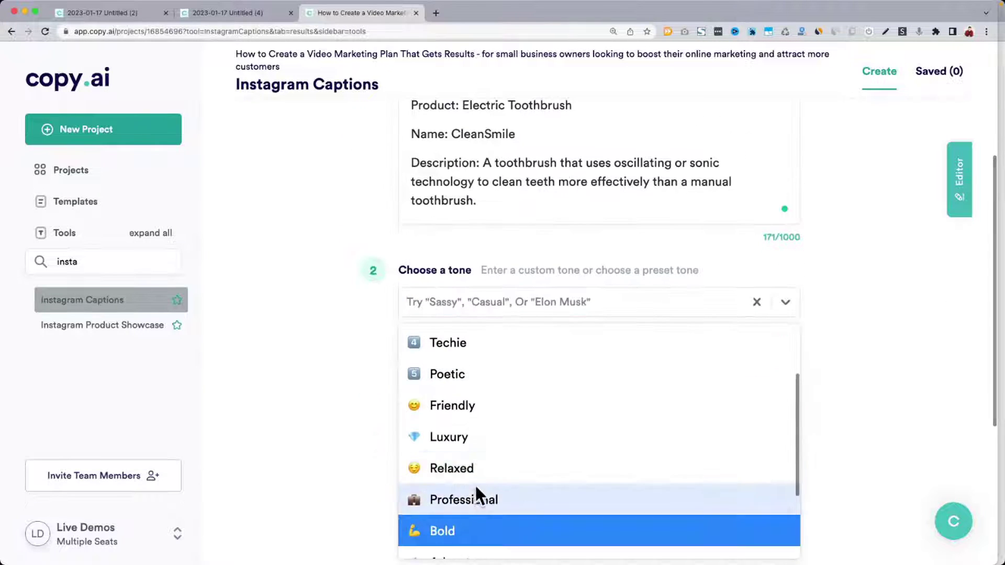
scroll(471, 518, down, 1)
click(476, 534)
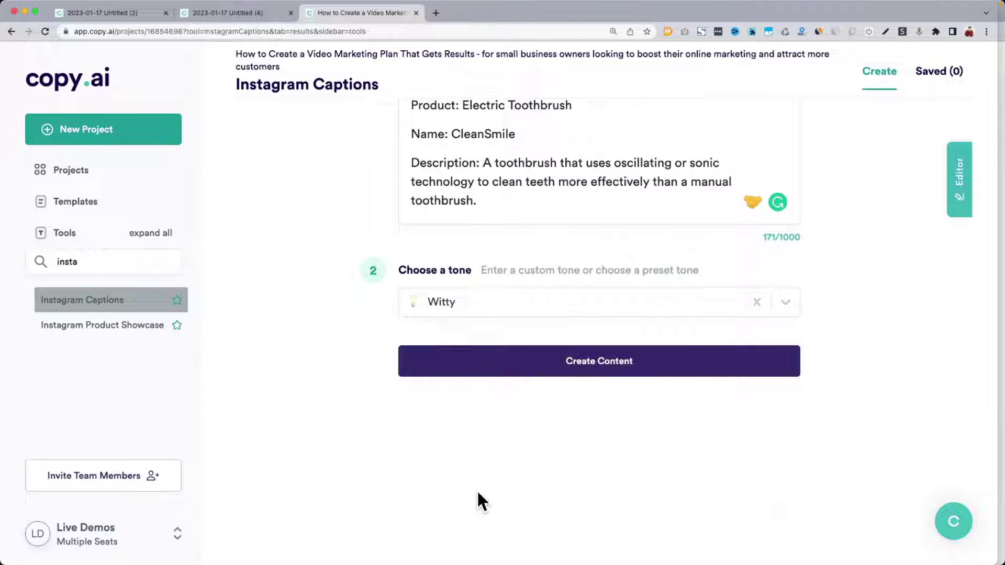
click(525, 370)
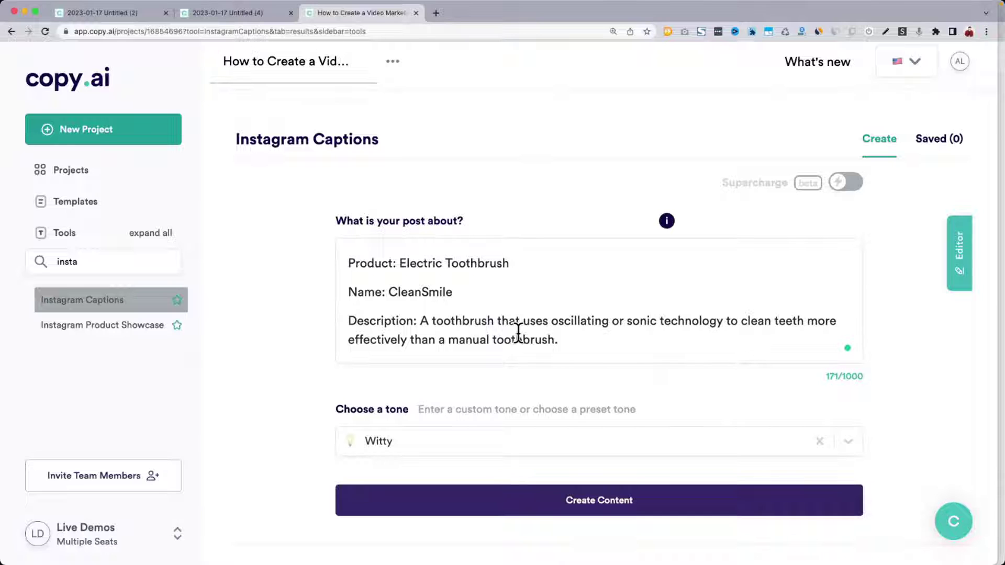
Read the first generated captions, highlighting the sentence about plaque build-up, bad breath and gum irritation.
scroll(518, 333, down, 1)
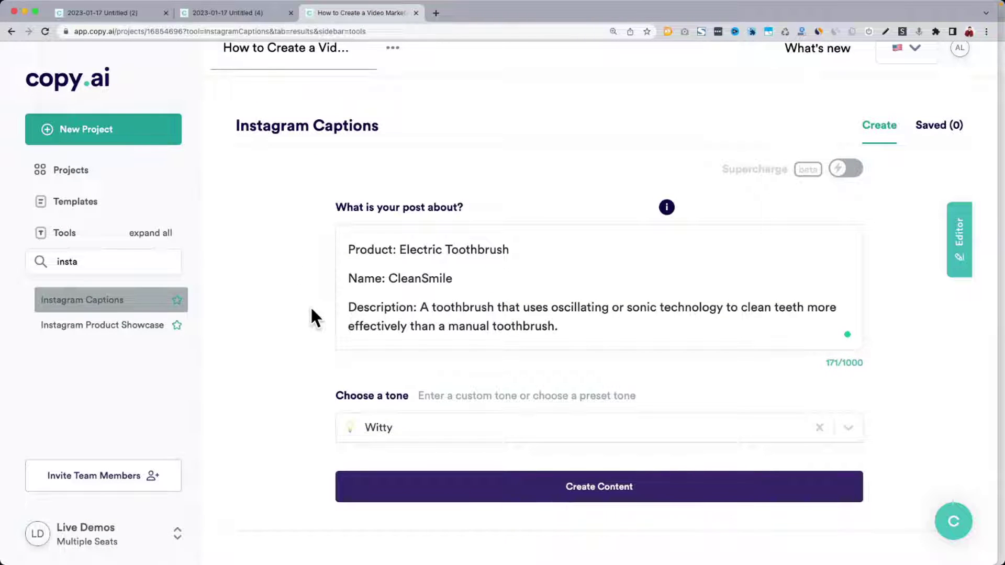
scroll(309, 310, down, 1)
scroll(308, 311, down, 6)
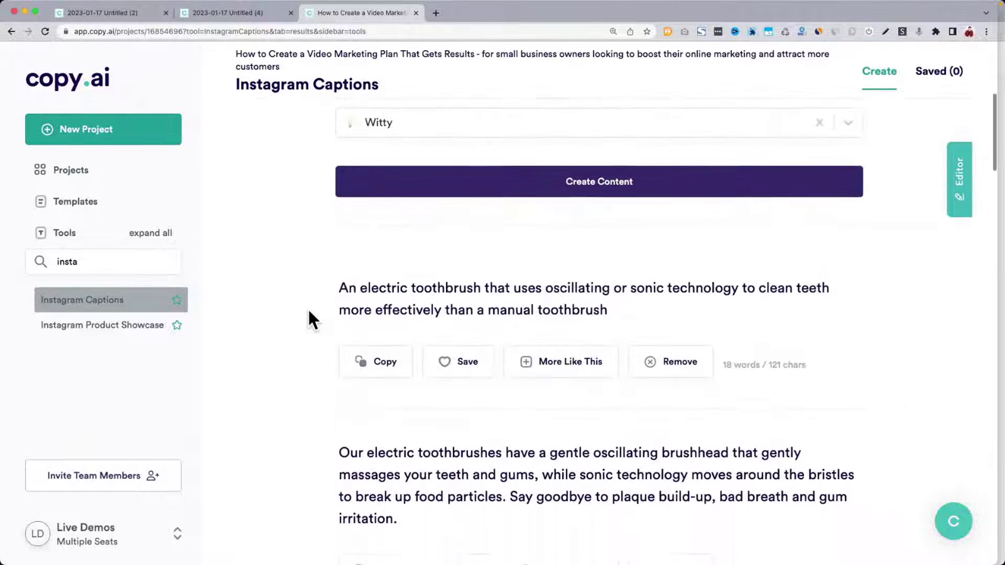
scroll(308, 308, down, 1)
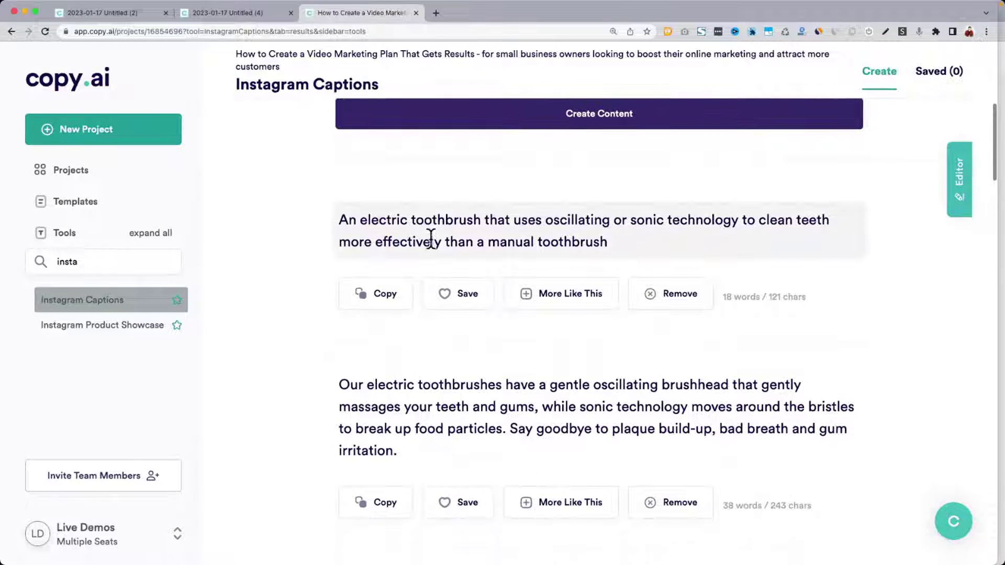
scroll(439, 226, down, 1)
scroll(439, 226, down, 2)
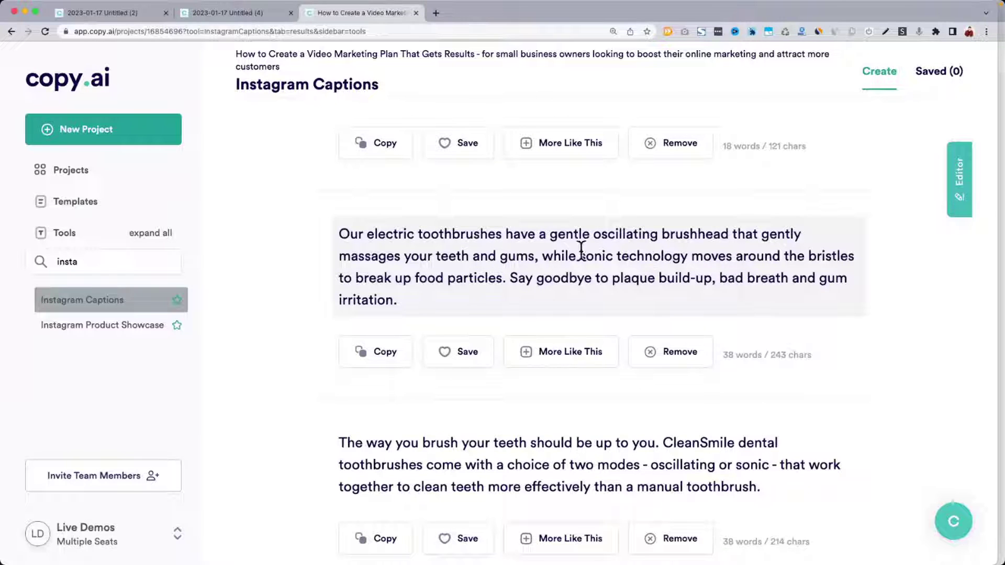
scroll(480, 242, down, 1)
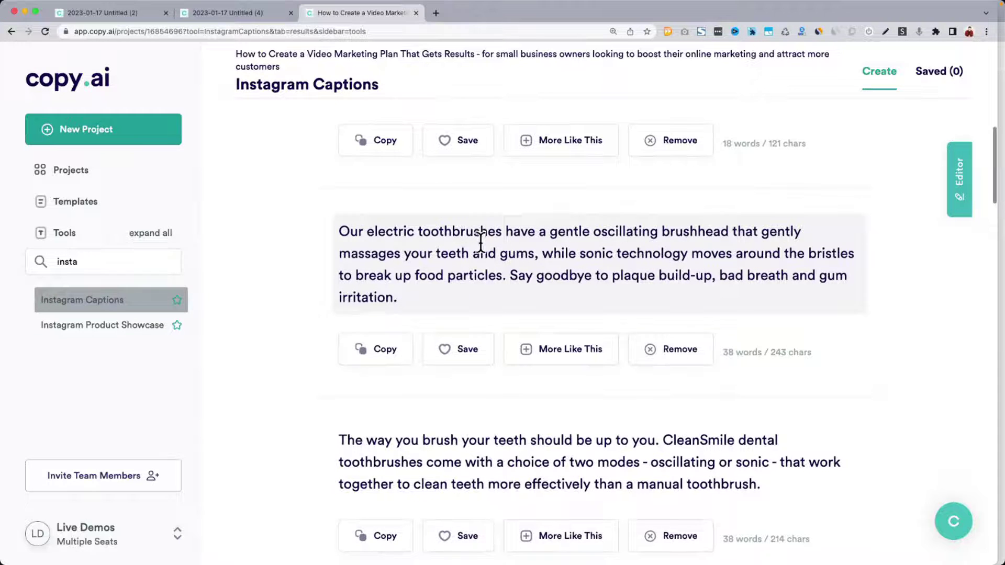
click(551, 274)
drag(518, 274, 523, 301)
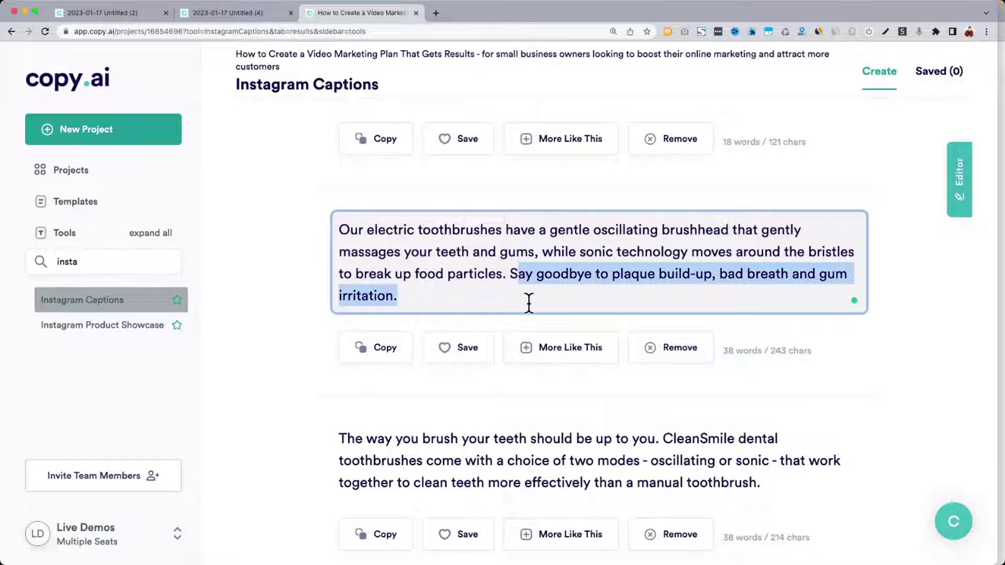
scroll(531, 313, down, 1)
scroll(532, 313, down, 1)
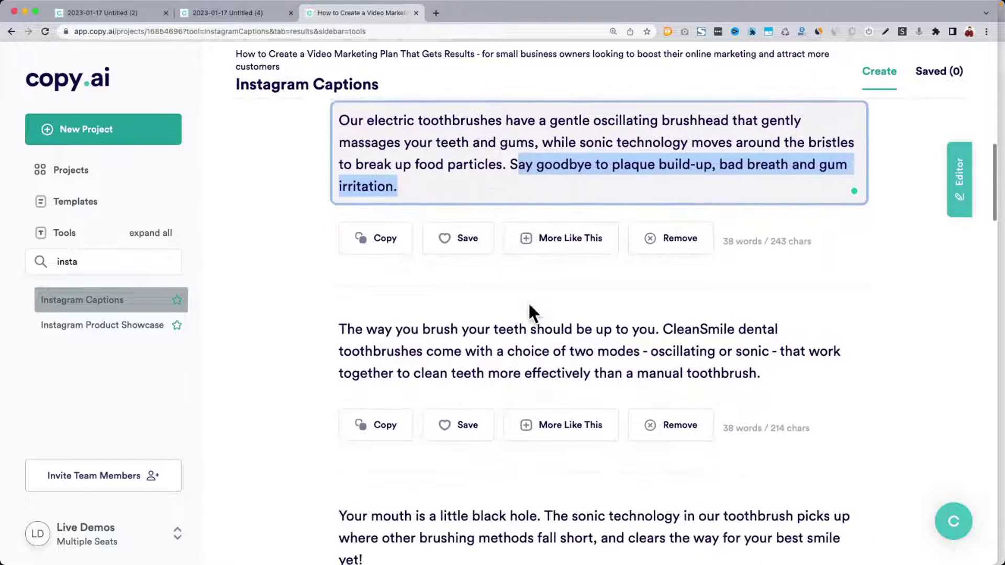
Examine the further captions, highlighting the little black hole one, the figure 30,000 and the oscillating and sonic toothbrush one.
scroll(531, 313, down, 3)
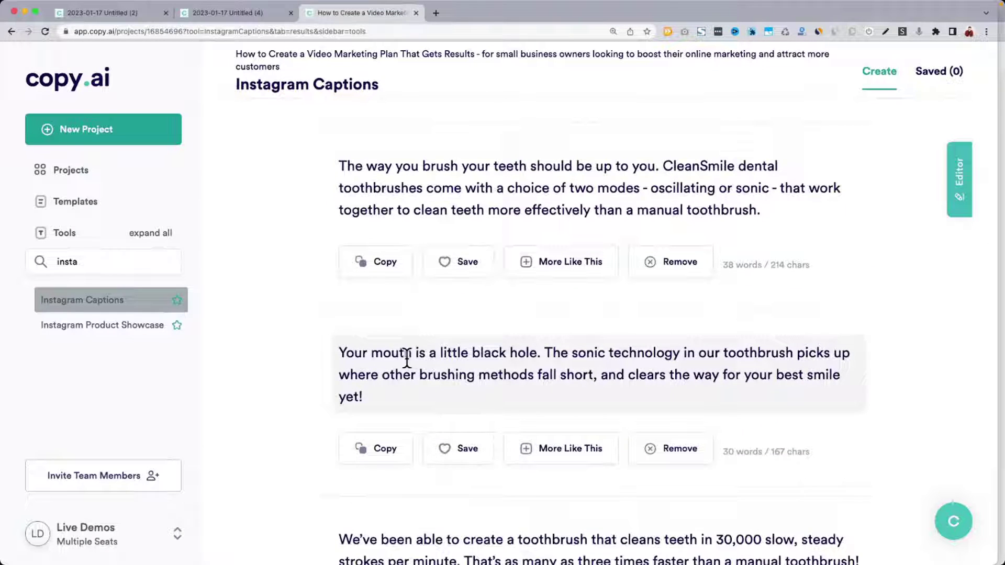
click(348, 347)
drag(347, 353, 524, 394)
scroll(524, 393, down, 3)
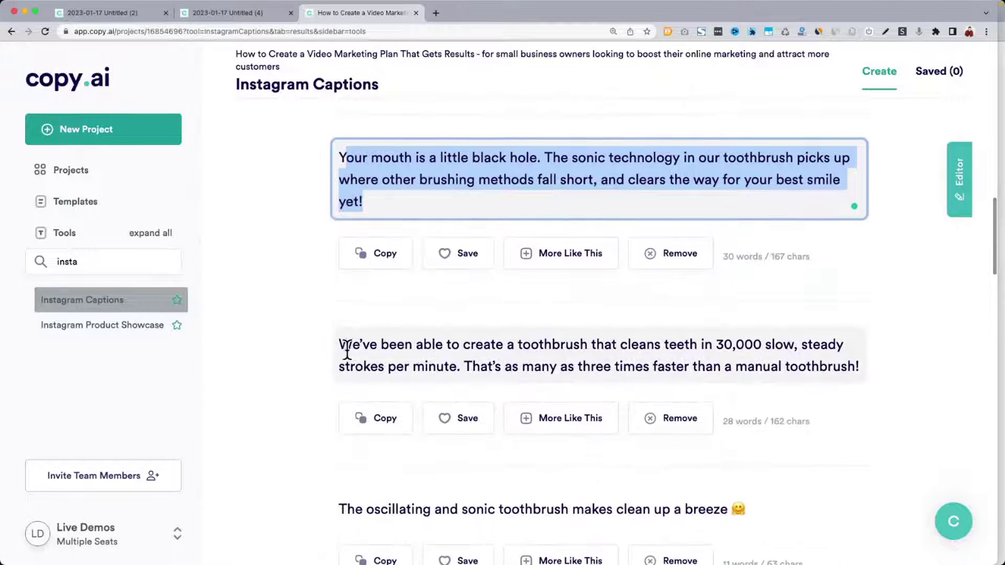
drag(344, 348, 792, 363)
click(696, 349)
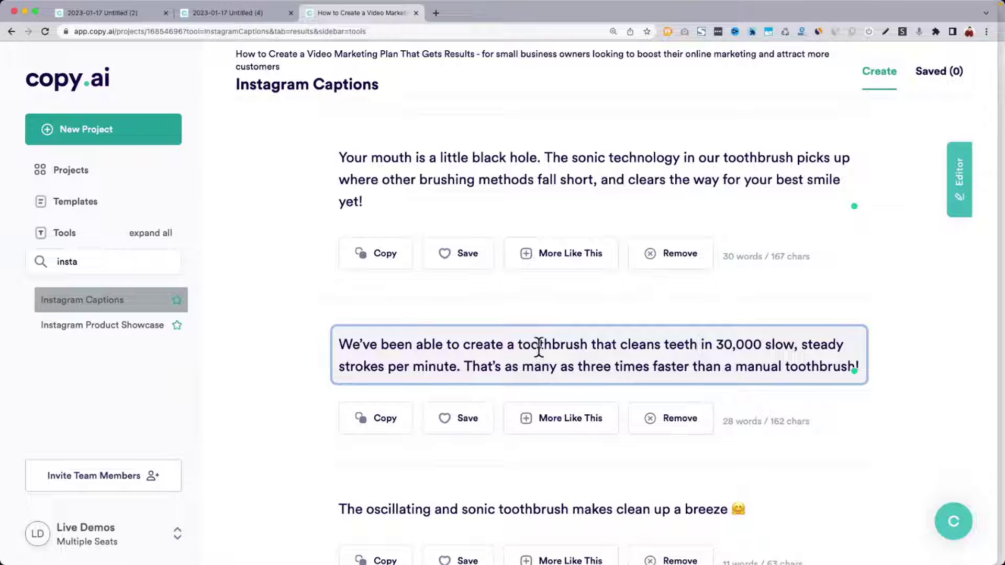
drag(716, 346, 761, 350)
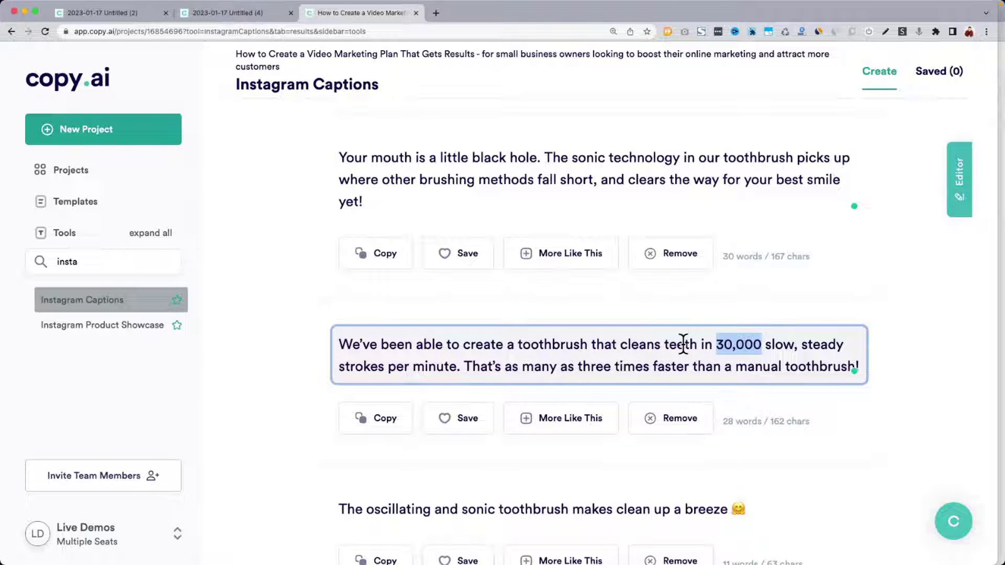
scroll(683, 346, down, 5)
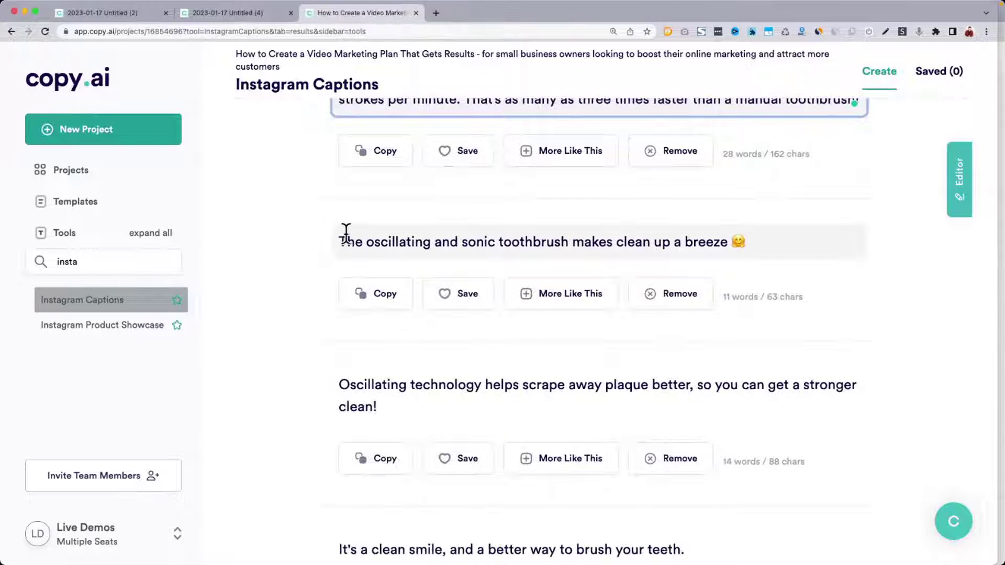
drag(345, 240, 764, 241)
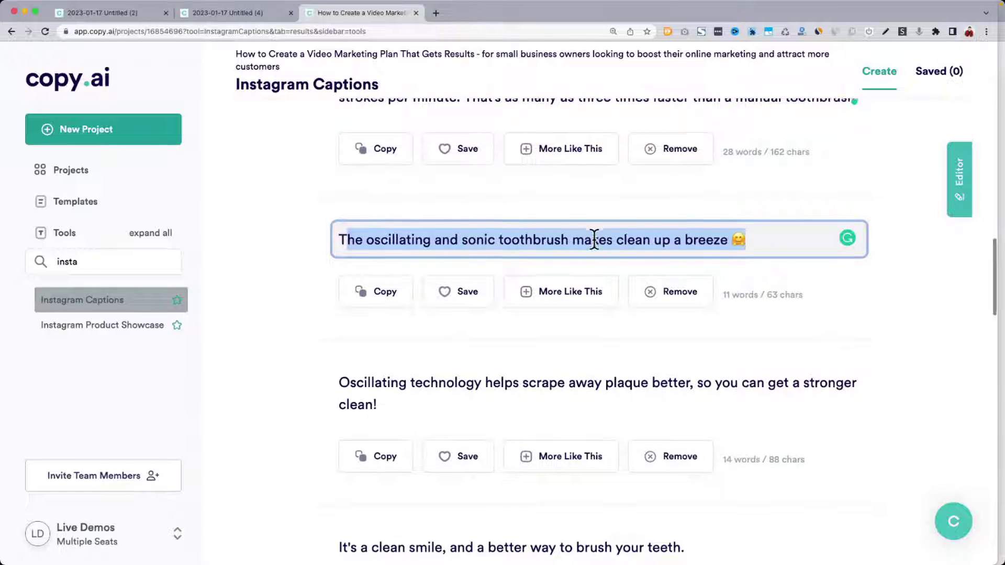
scroll(594, 241, down, 3)
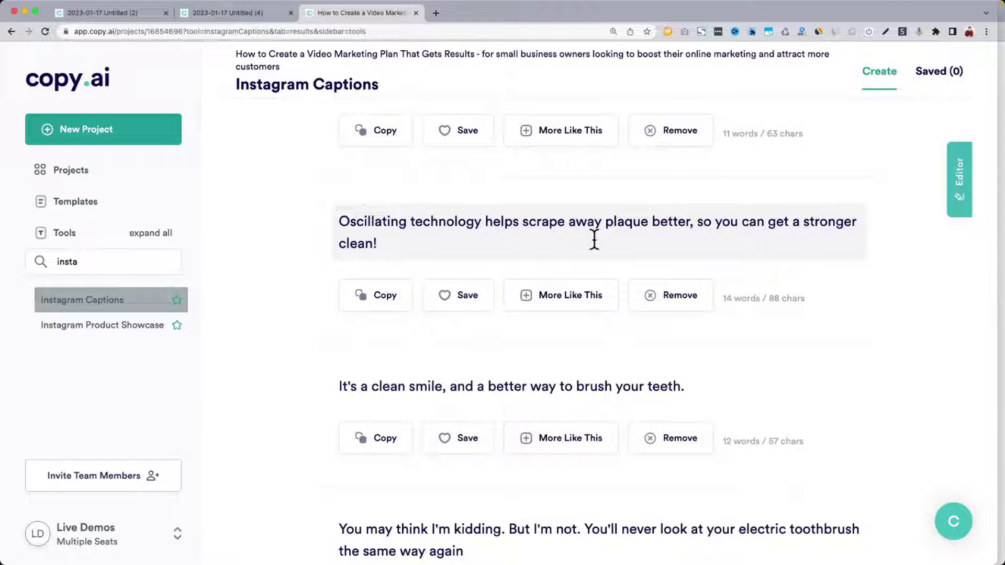
Delete the Description paragraph from the post details, keeping Product and Name, and generate new captions.
scroll(595, 240, up, 10)
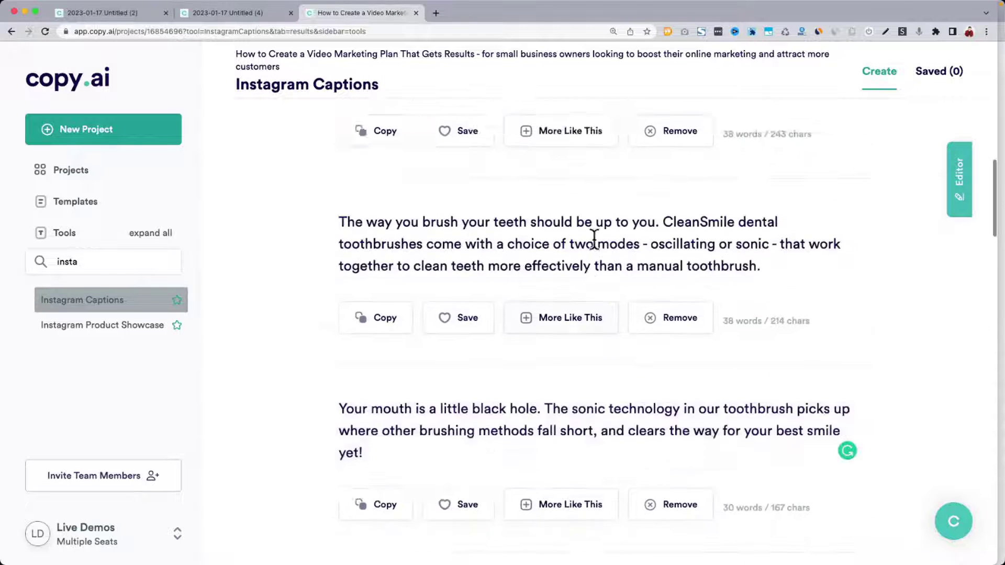
scroll(594, 241, up, 10)
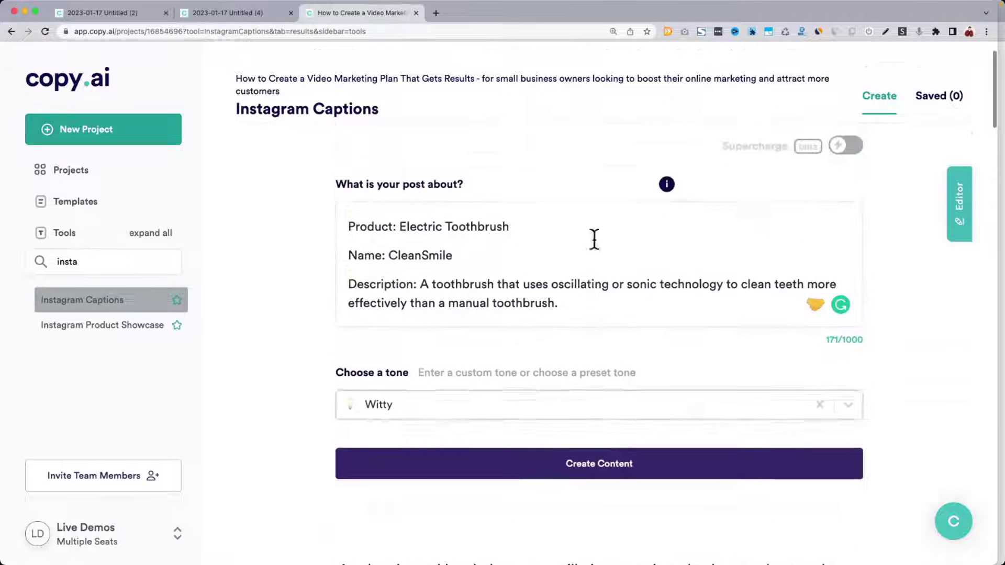
triple_click(602, 321)
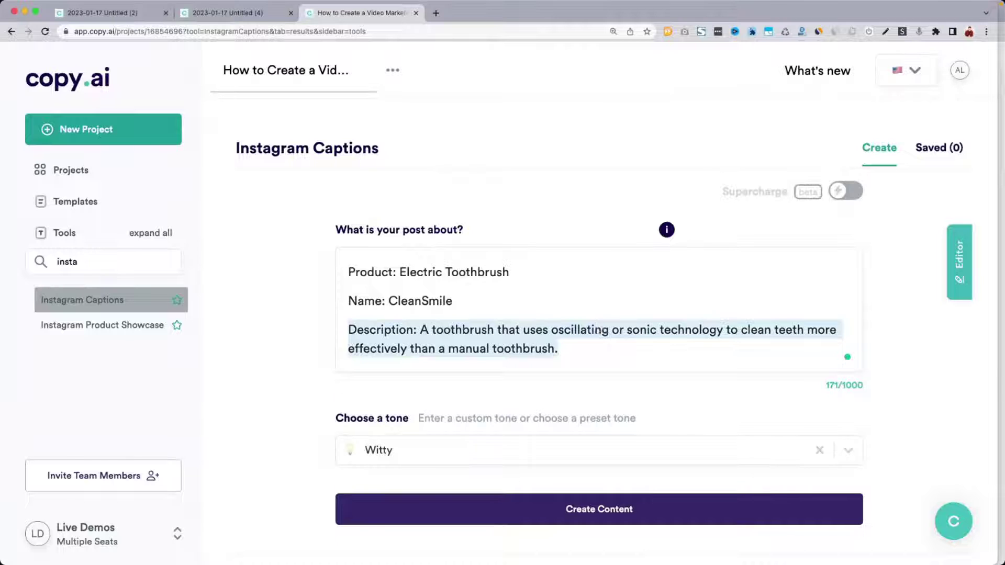
key(BackSpace)
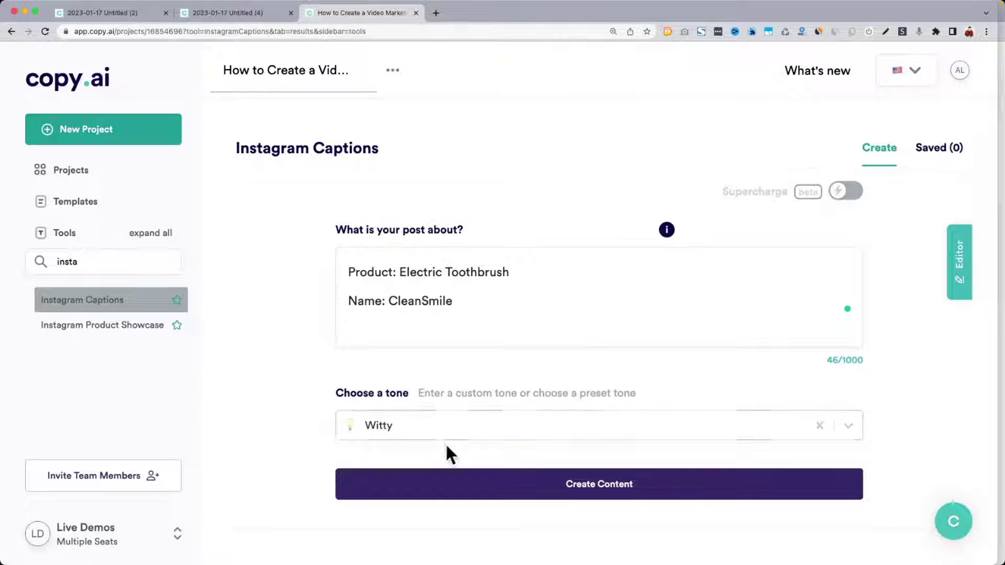
click(455, 487)
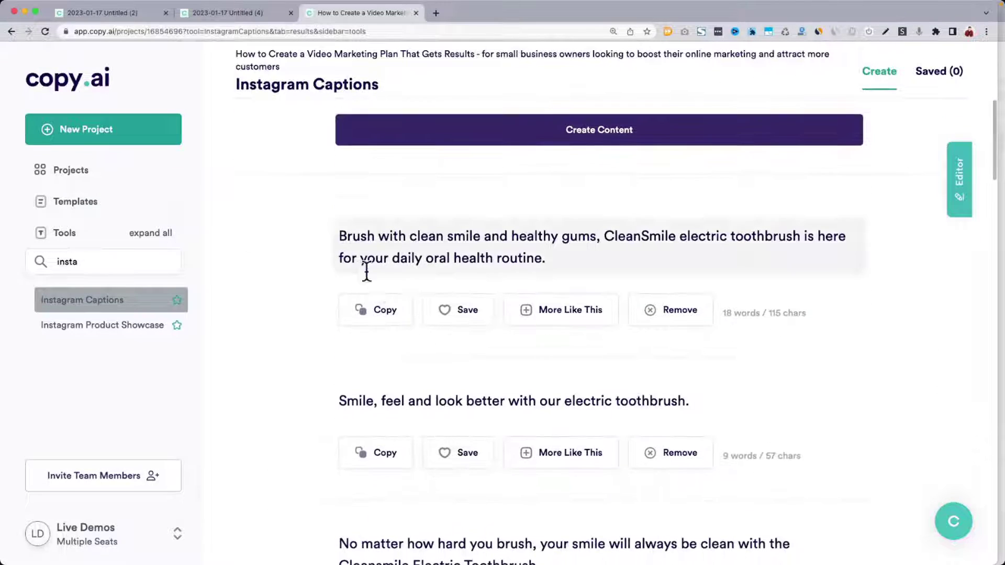
Read the new captions from the first one through the "whole lot more smiley" one, highlighting those of interest.
drag(341, 234, 654, 250)
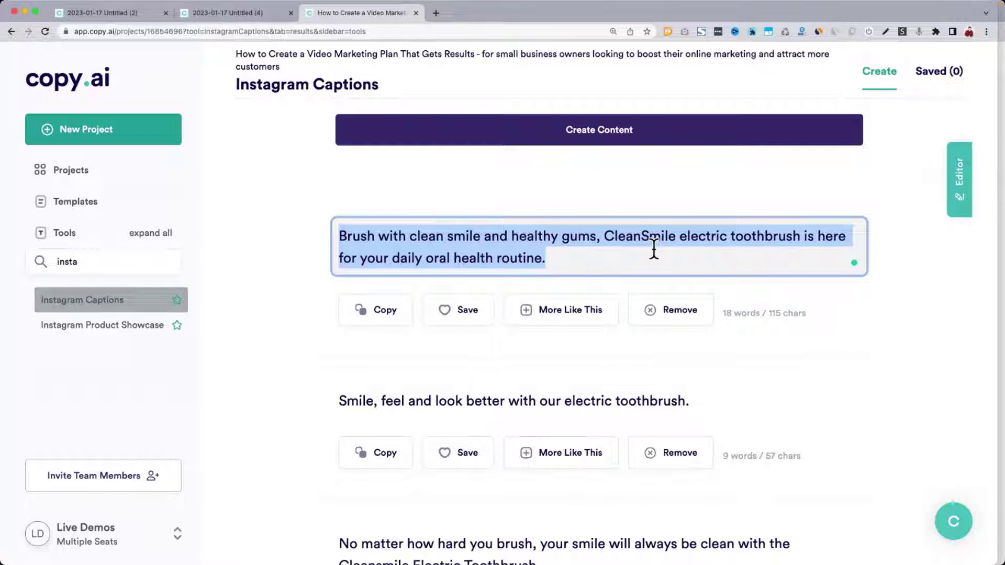
scroll(653, 249, down, 3)
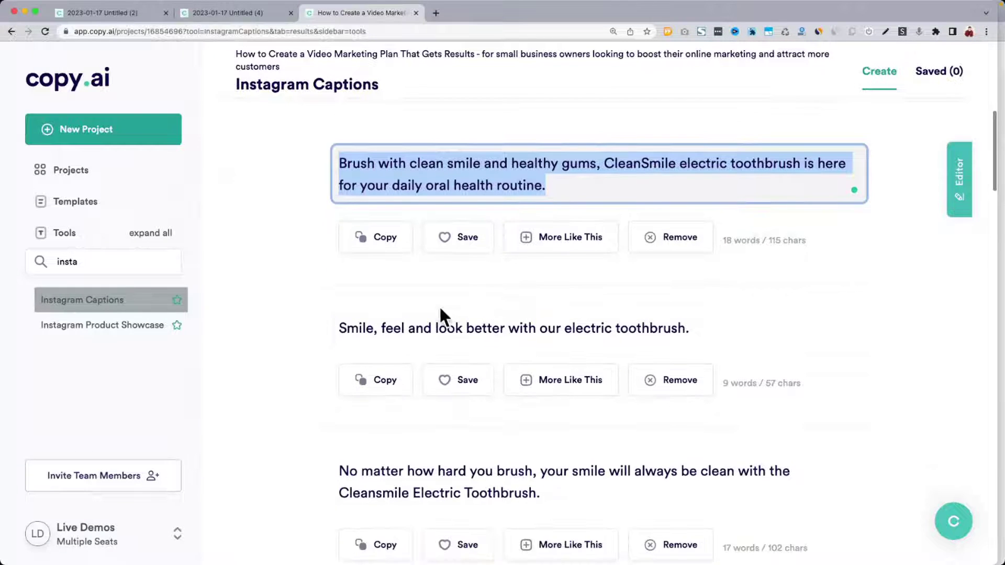
drag(742, 332, 388, 328)
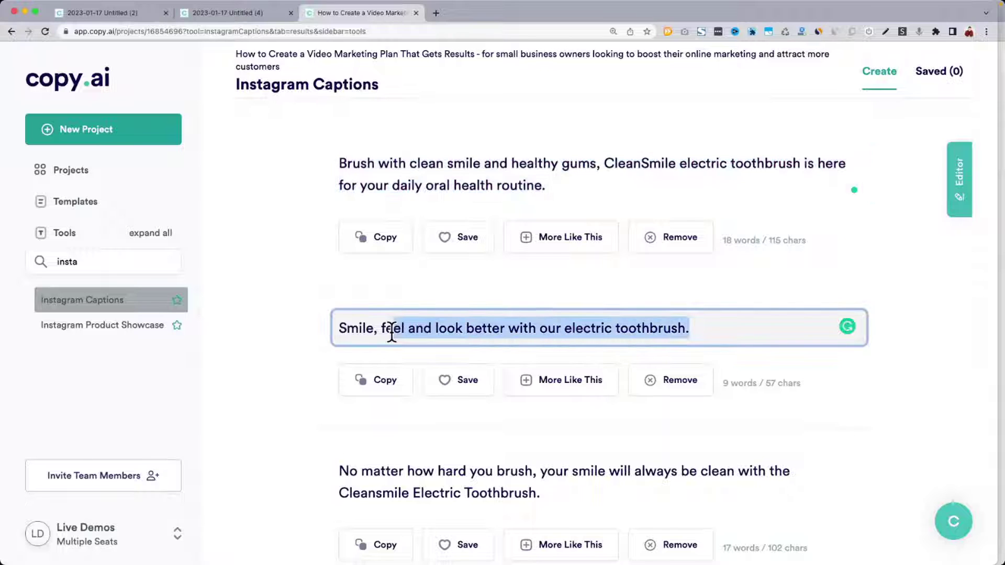
scroll(389, 335, down, 2)
scroll(391, 342, down, 2)
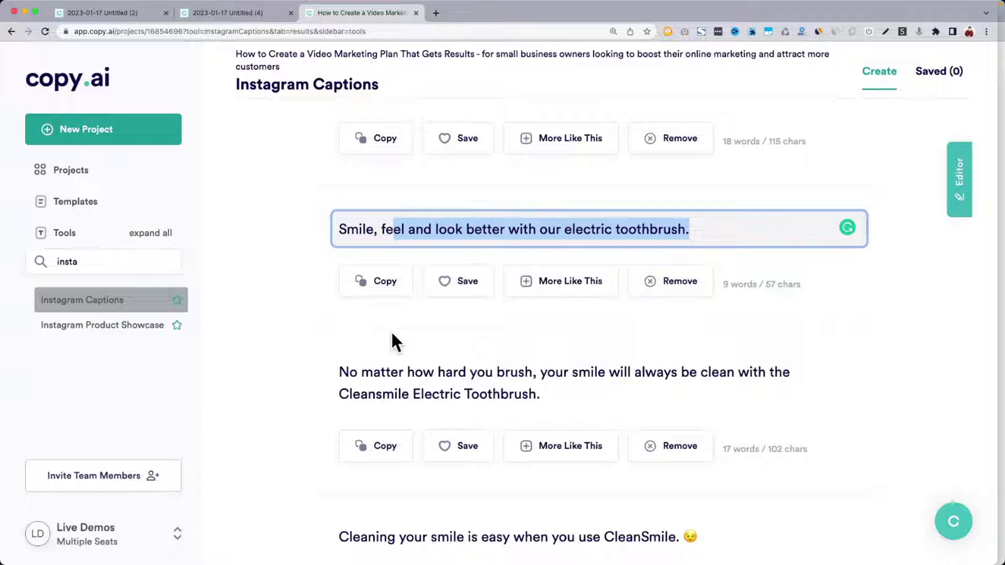
scroll(392, 335, down, 3)
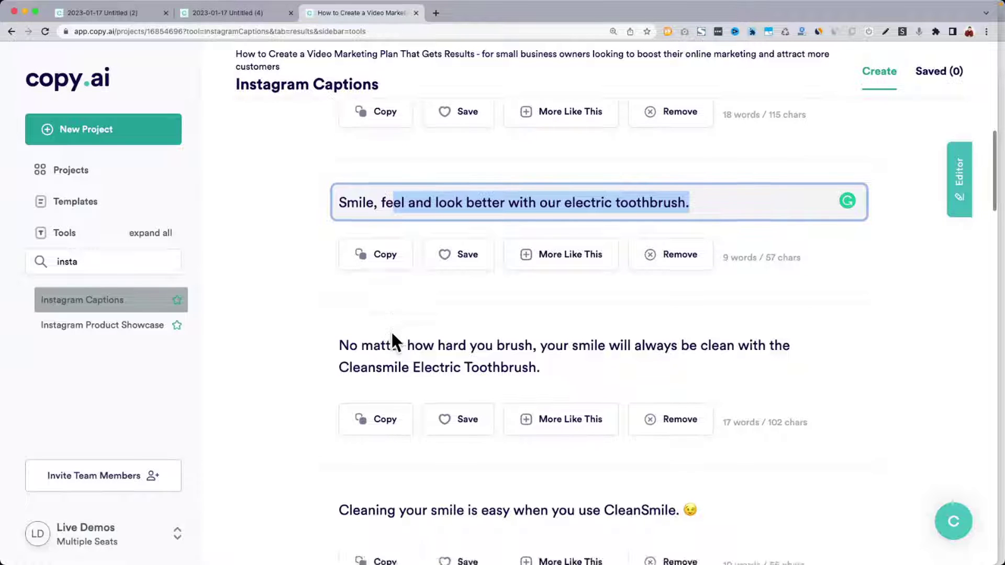
scroll(377, 279, down, 3)
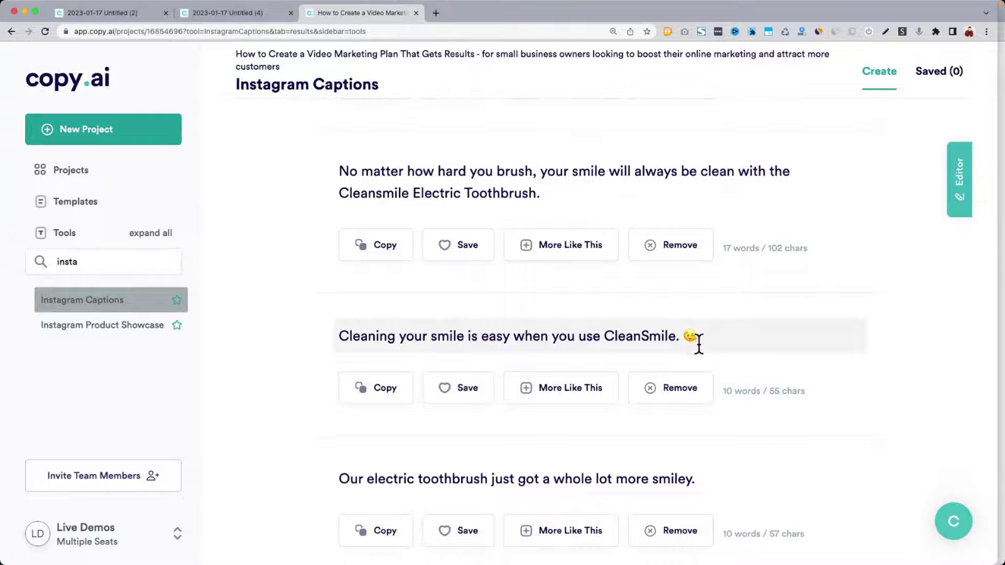
scroll(550, 394, down, 3)
drag(367, 394, 723, 391)
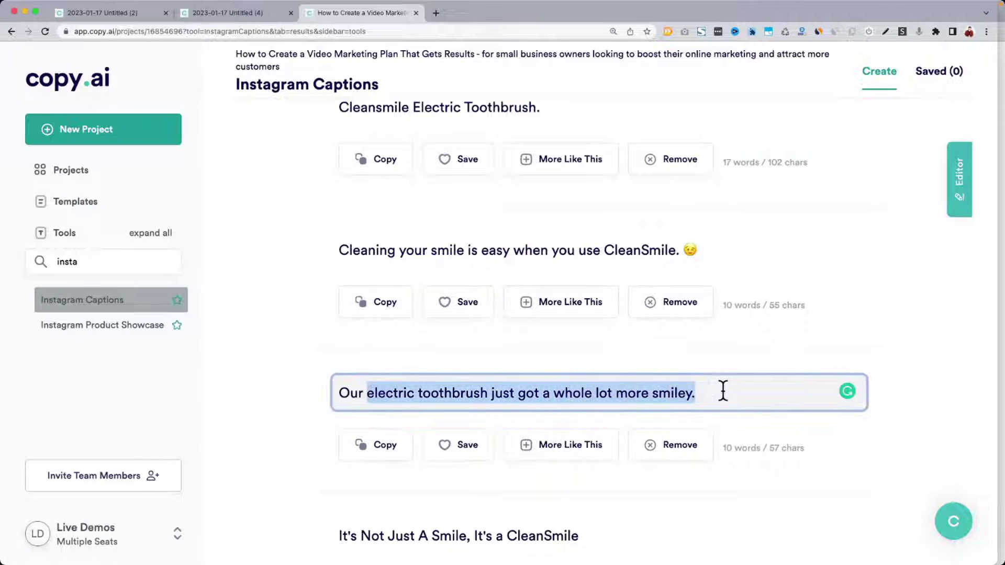
Review the remaining captions, highlighting "It's Not Just A Smile, It's a CleanSmile" and the most satisfying feeling one, and return to the first caption.
scroll(736, 390, down, 5)
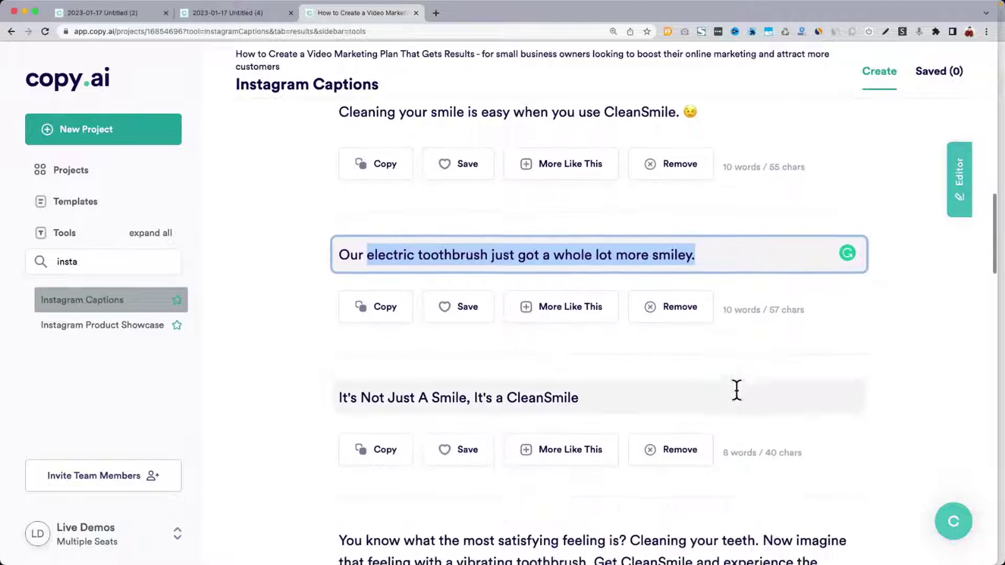
scroll(736, 390, down, 3)
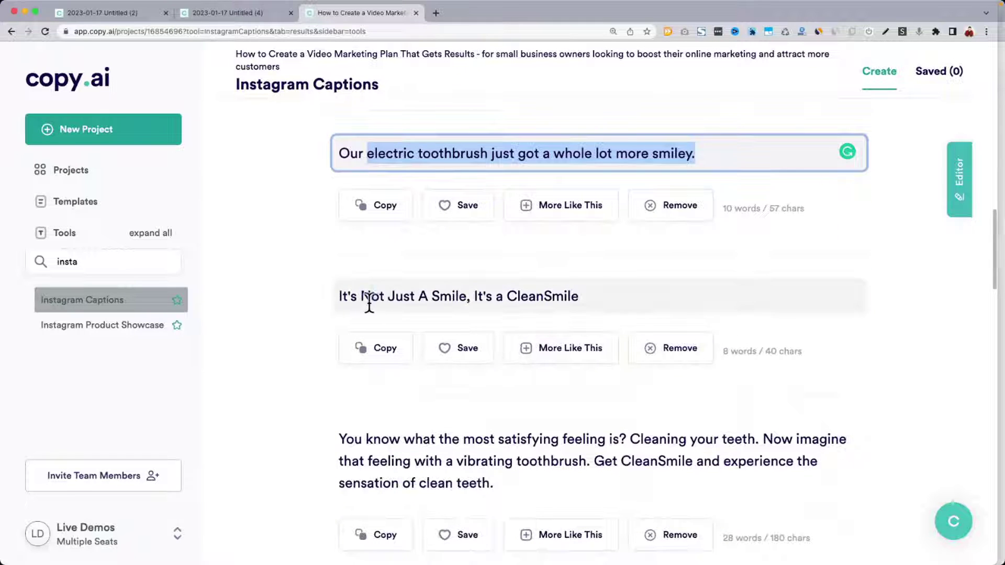
drag(370, 294, 709, 301)
scroll(709, 300, down, 1)
scroll(710, 306, down, 3)
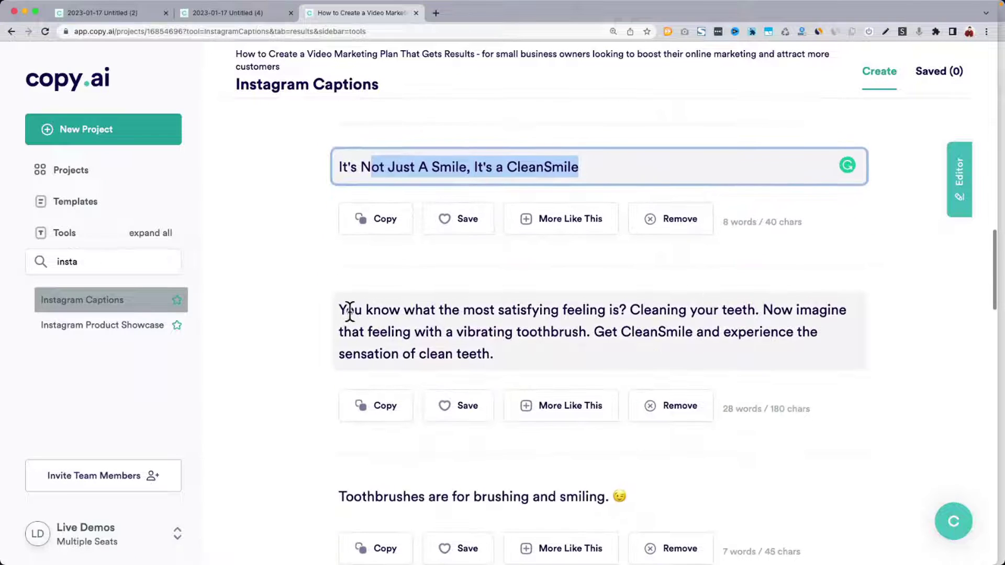
drag(345, 309, 637, 350)
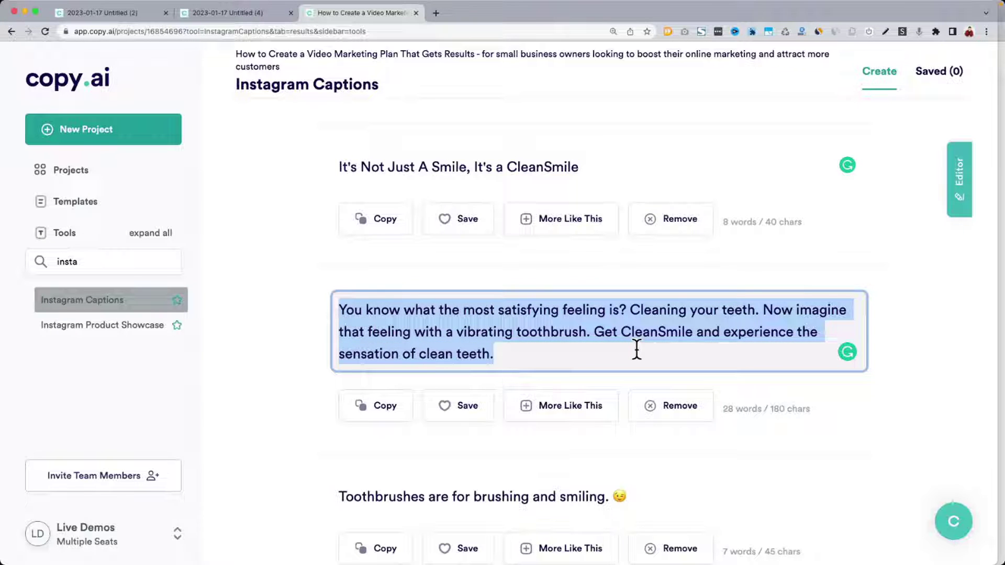
scroll(637, 350, down, 5)
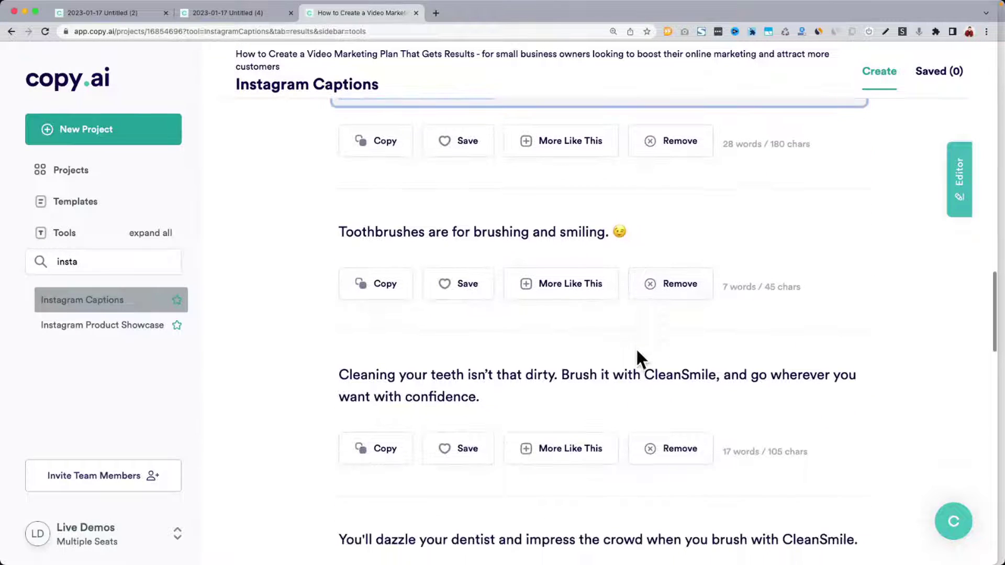
scroll(407, 239, up, 10)
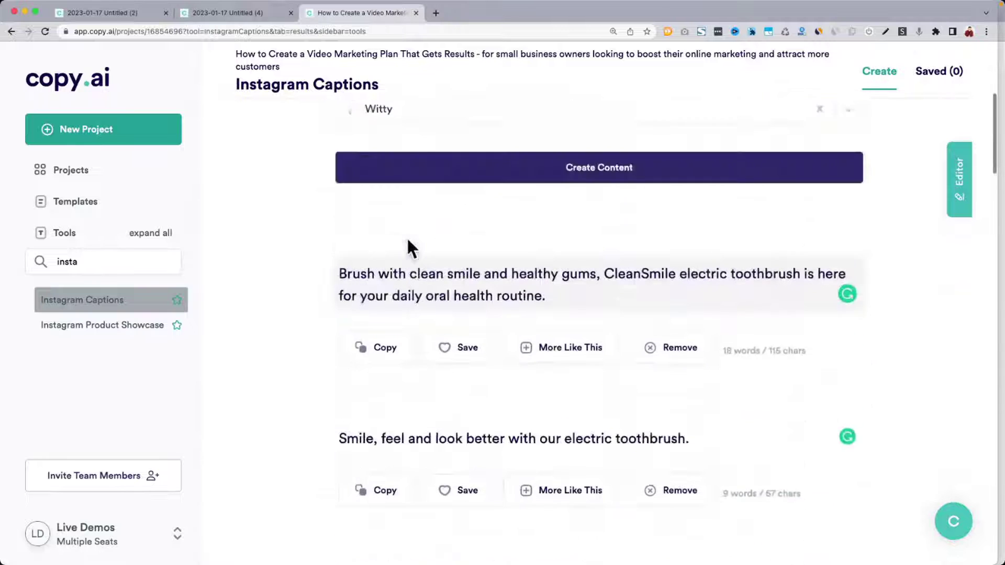
Consult the "Today's demo" slide for the topics to cover, and return to the copy.ai Instagram Captions form.
scroll(319, 257, up, 6)
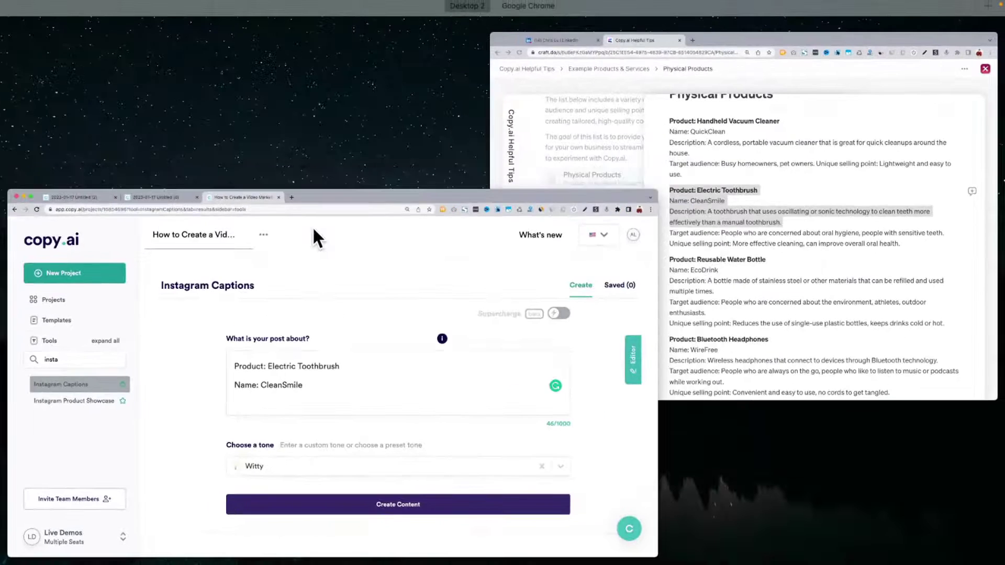
click(646, 16)
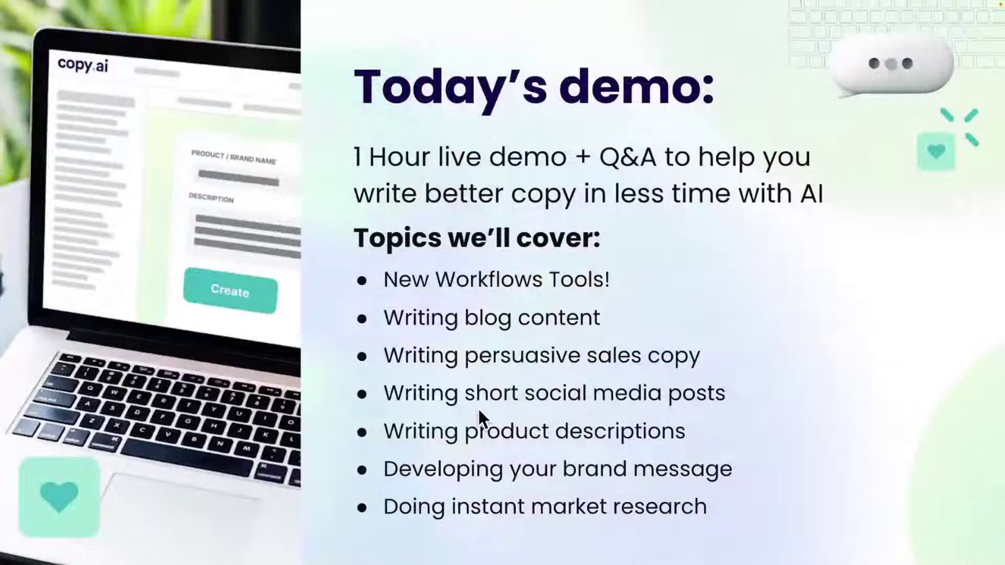
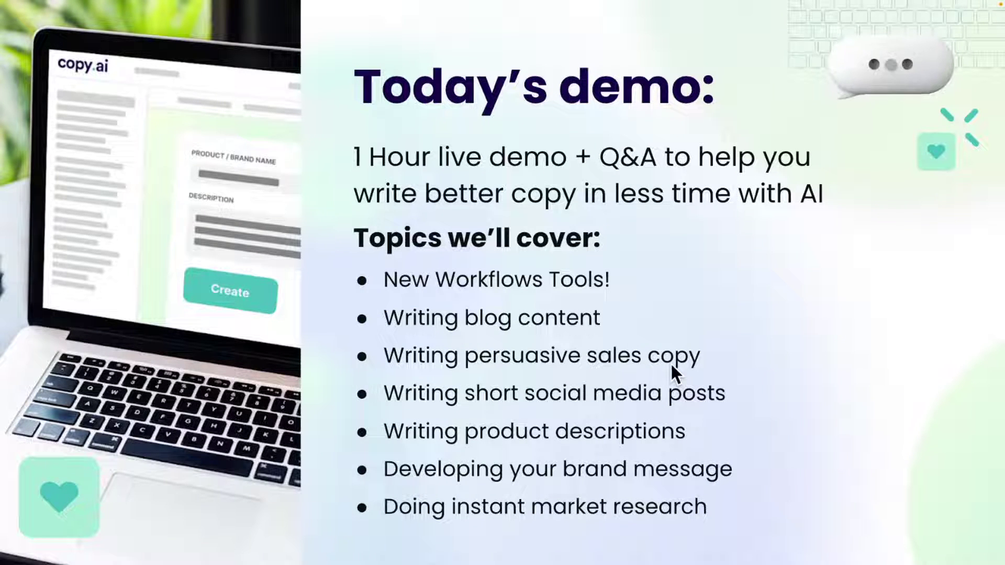
key(ctrl+Up)
click(817, 331)
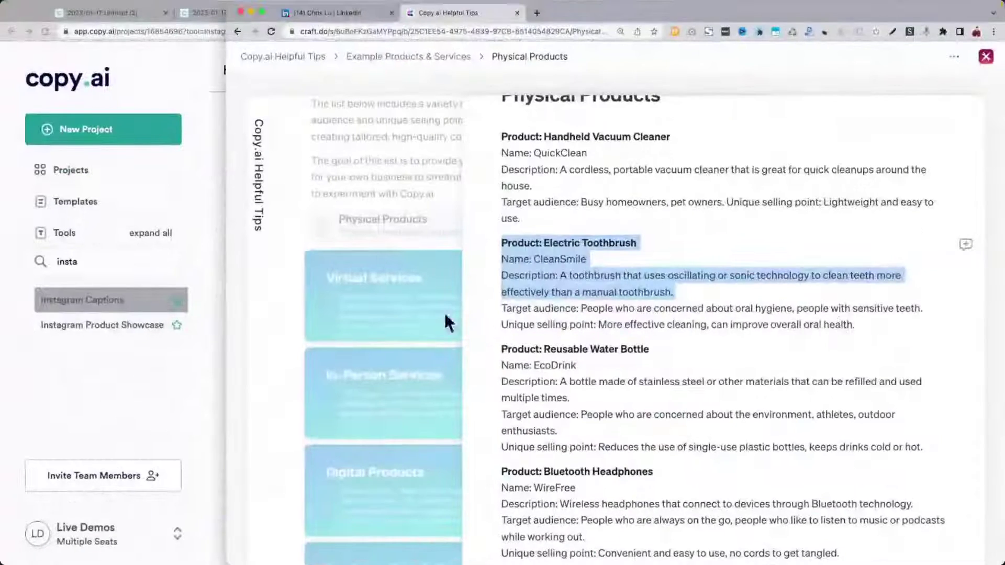
click(178, 353)
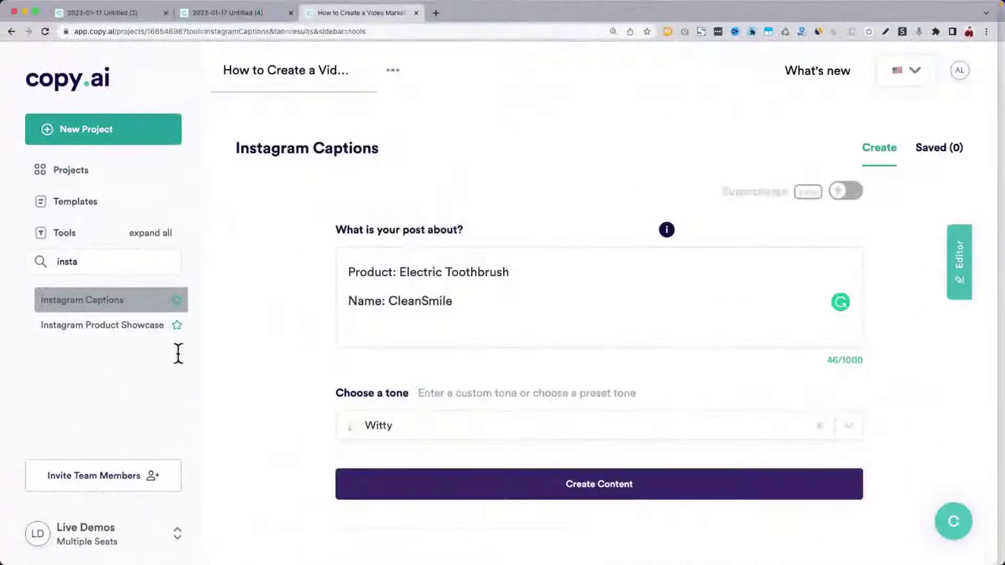
Search the tools for "free" and open the Freestyle tool.
double_click(85, 261)
text(free)
click(82, 301)
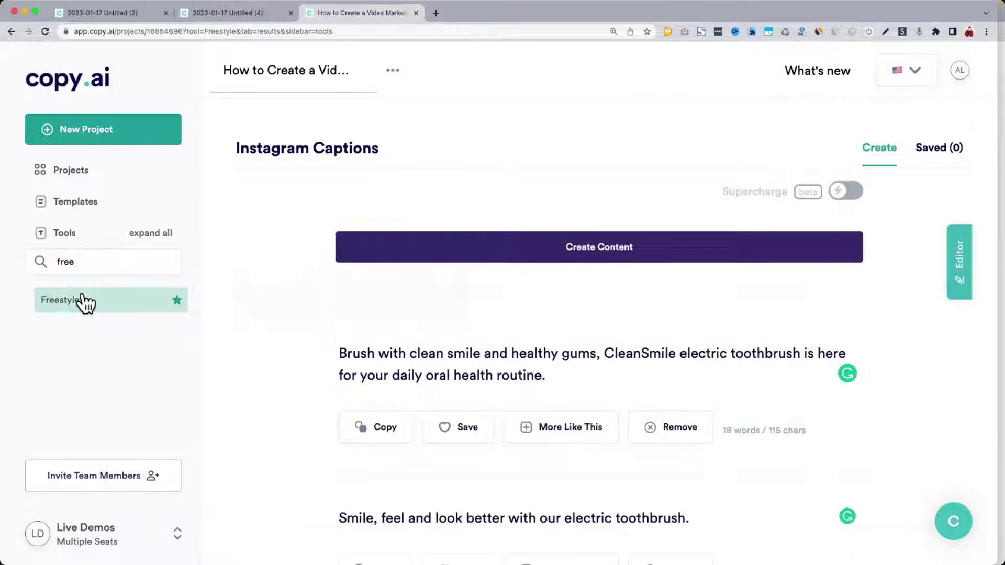
Enter "A list of 10 fears or doubts that my target customer is thinking right now" as what to create.
click(460, 301)
text(A li)
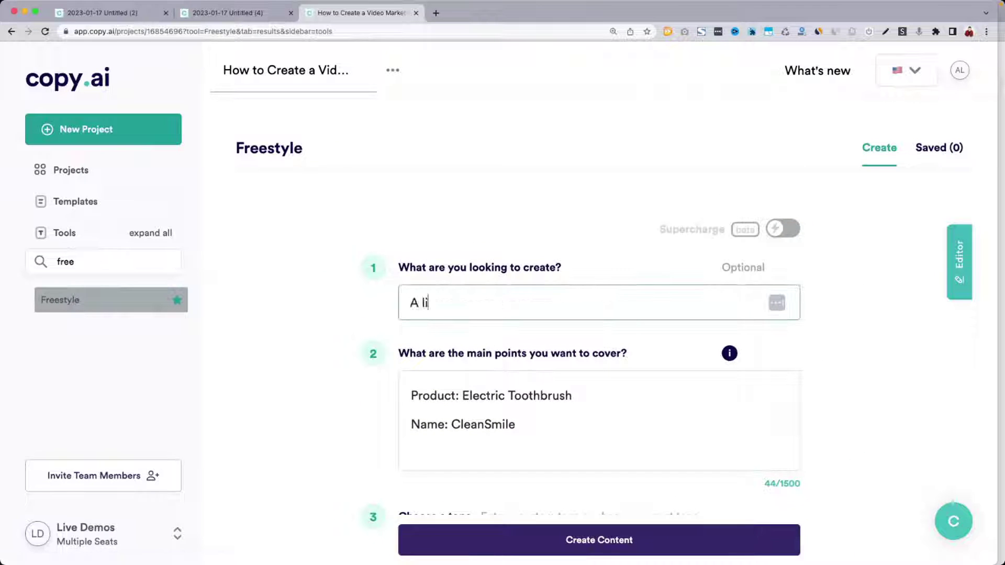
text(st of 10 fear)
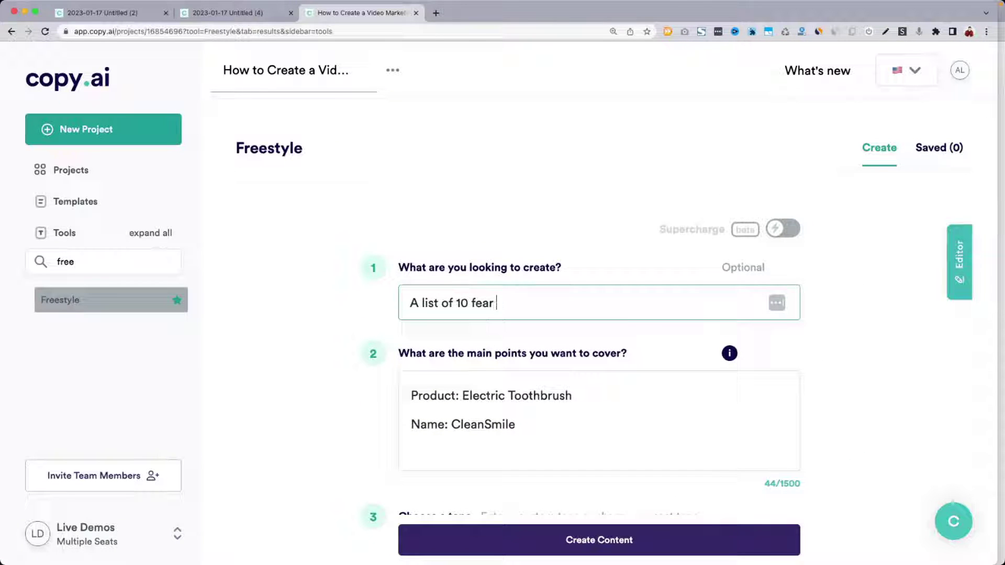
text(s or doubts that m)
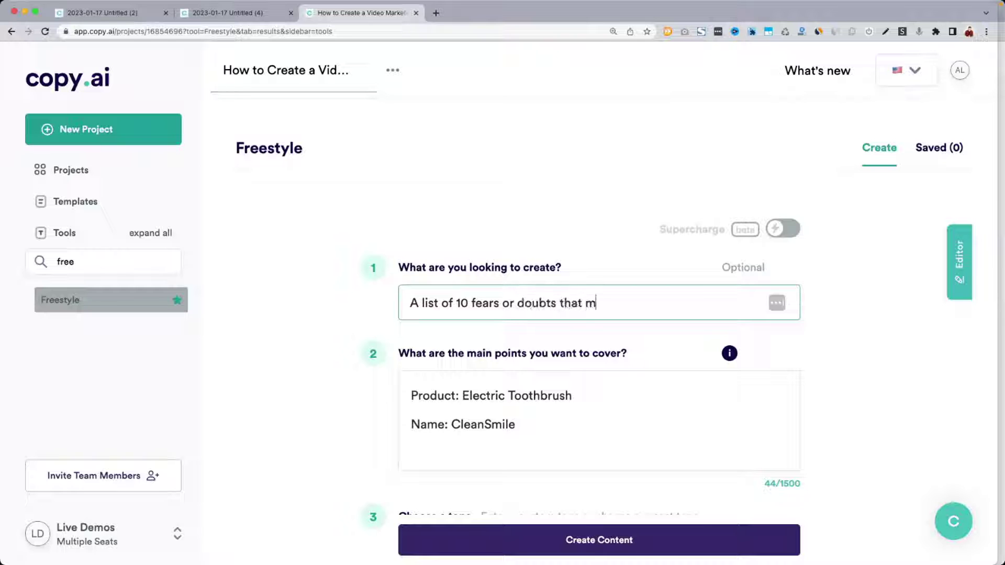
text(y target customer is thinking)
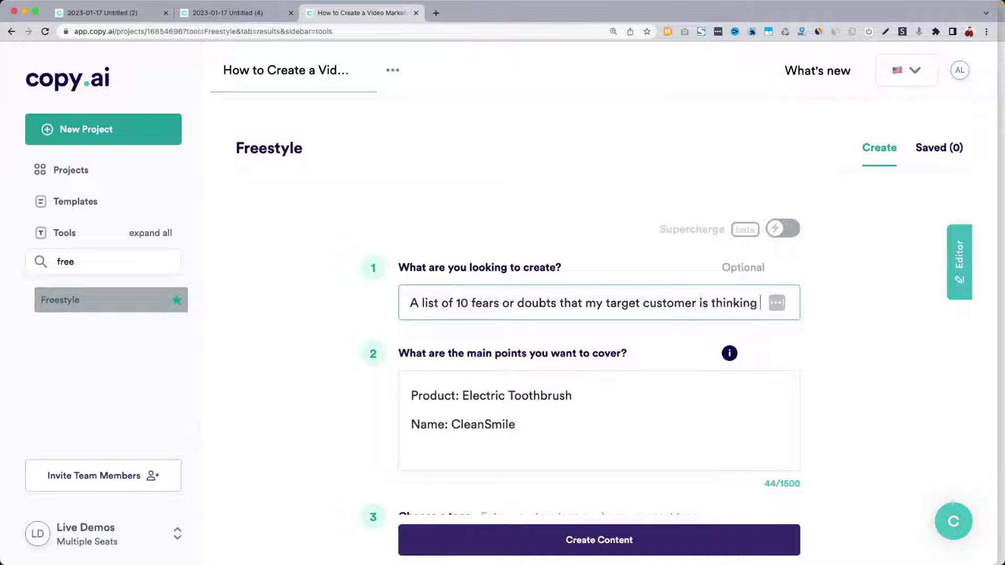
text( right now)
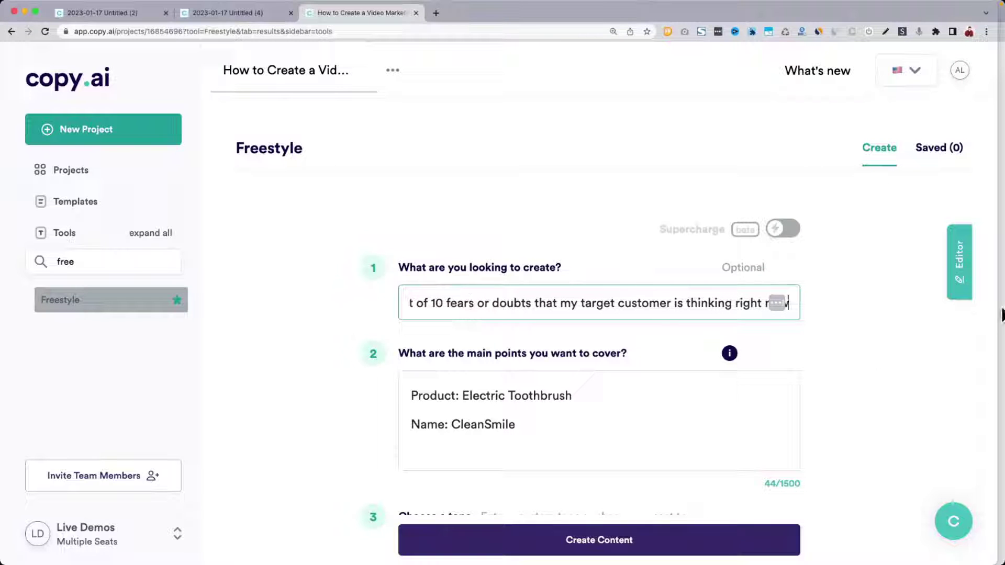
Copy the Electric Toothbrush's target audience line from the Physical Products page and paste it below the name in the Freestyle main points.
key(super+Tab)
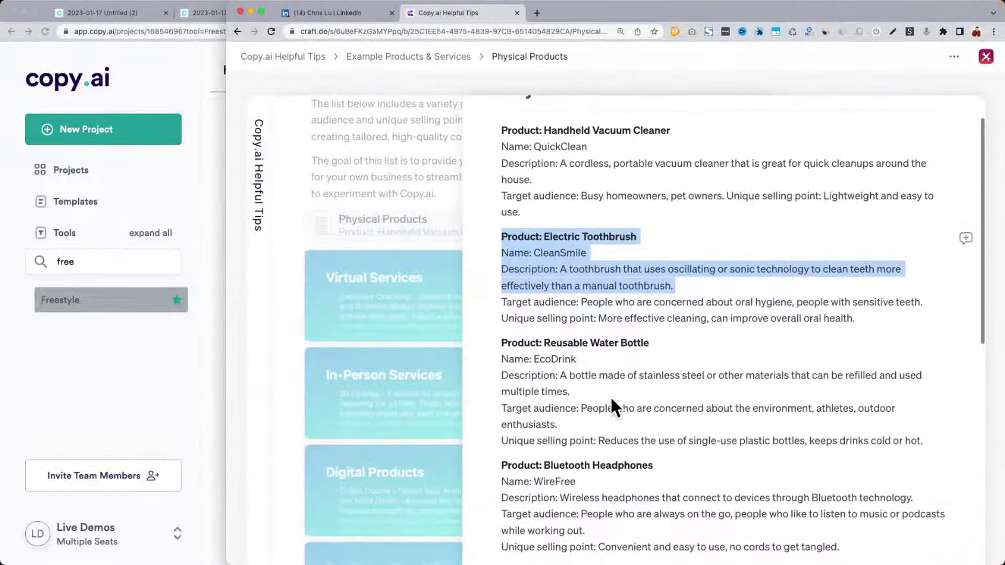
click(583, 318)
triple_click(520, 303)
key(ctrl+c)
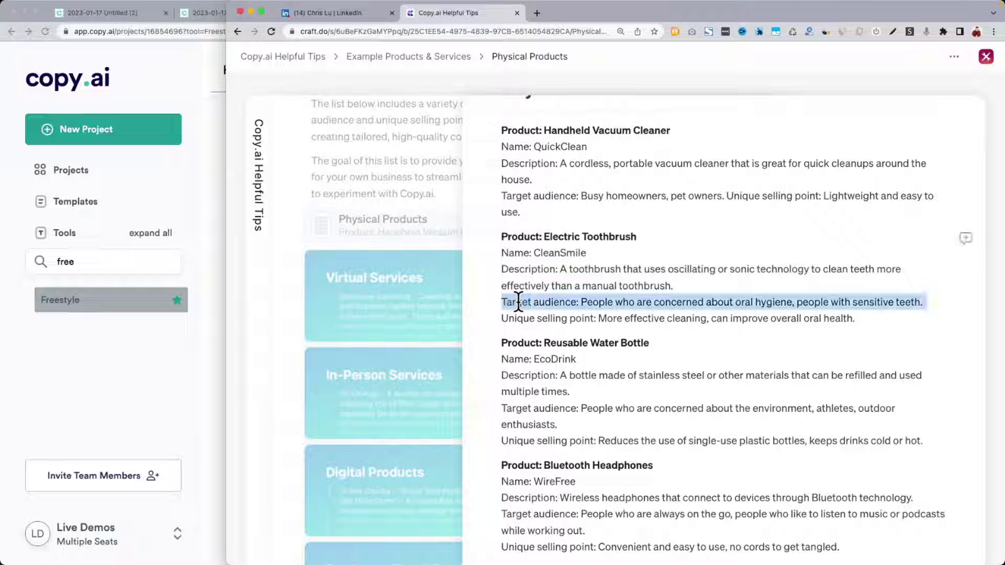
click(166, 372)
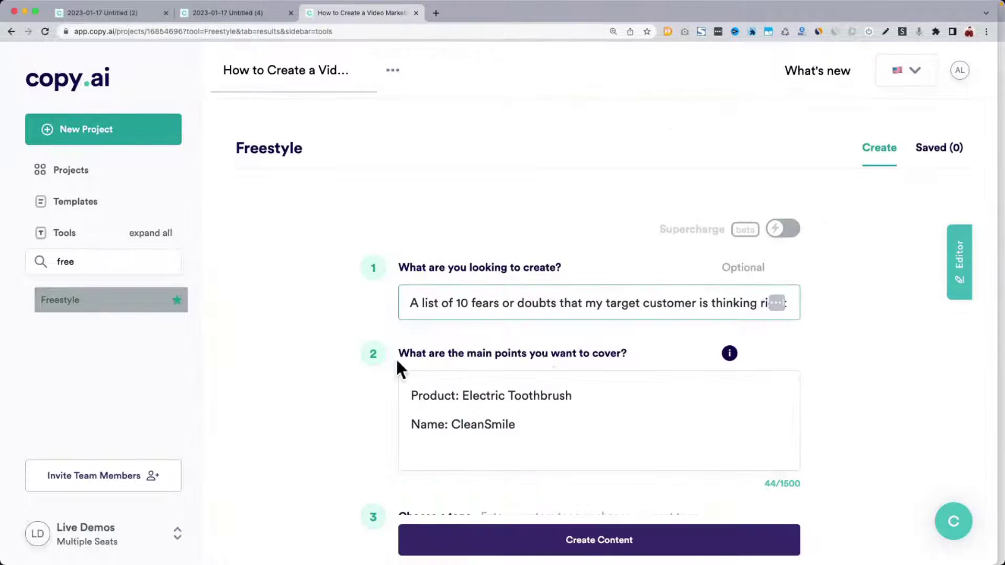
click(581, 435)
key(ctrl+v)
scroll(585, 422, down, 1)
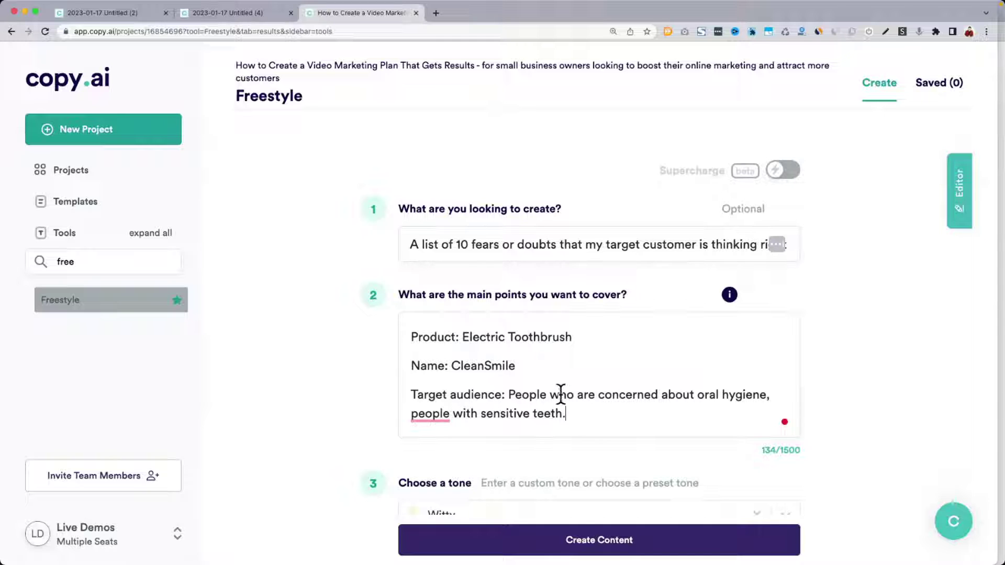
Replace the target audience description in the main points with "Moms".
shift+click(511, 394)
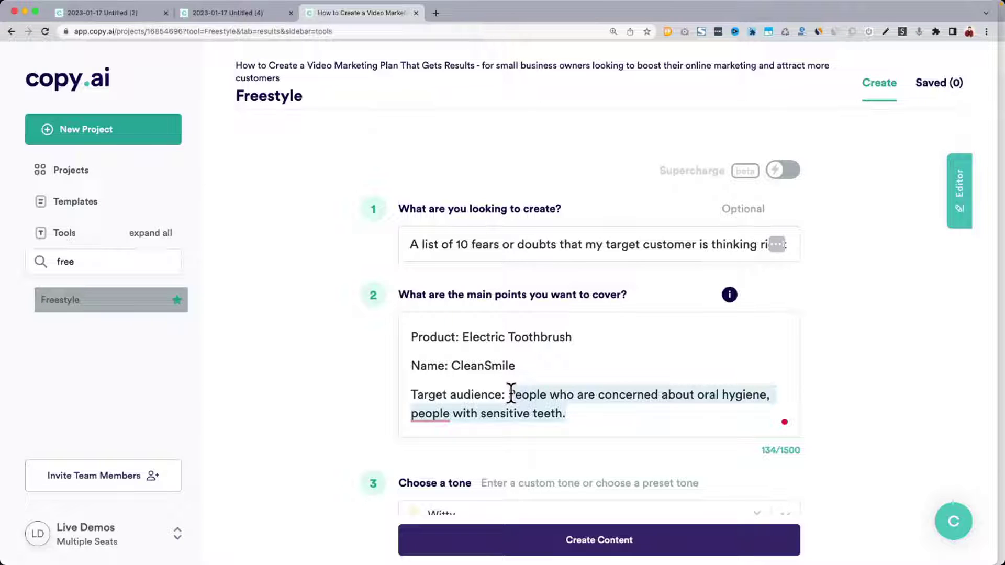
text(Co)
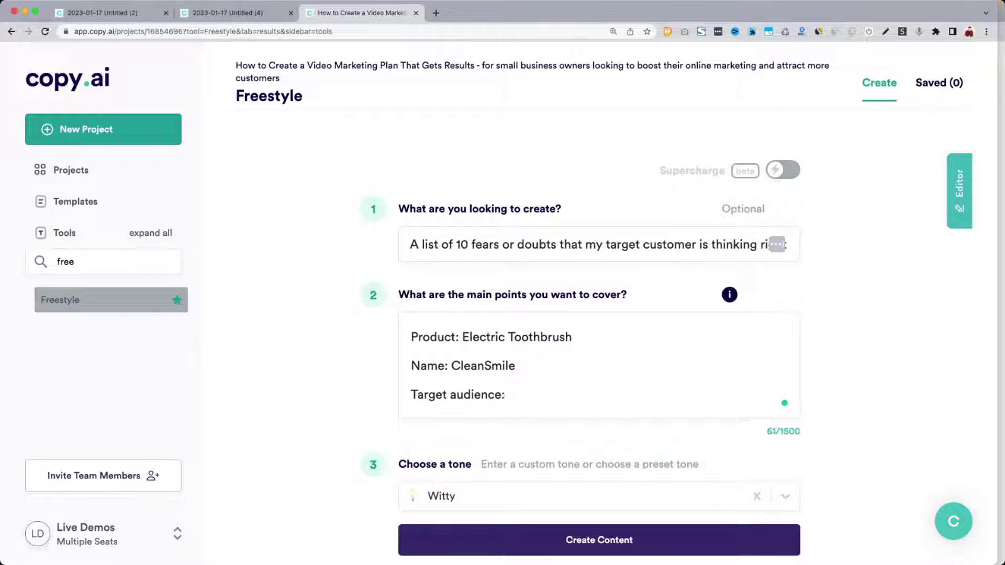
text(Mmoms)
key(BackSpace)
key(BackSpace)
key(BackSpace)
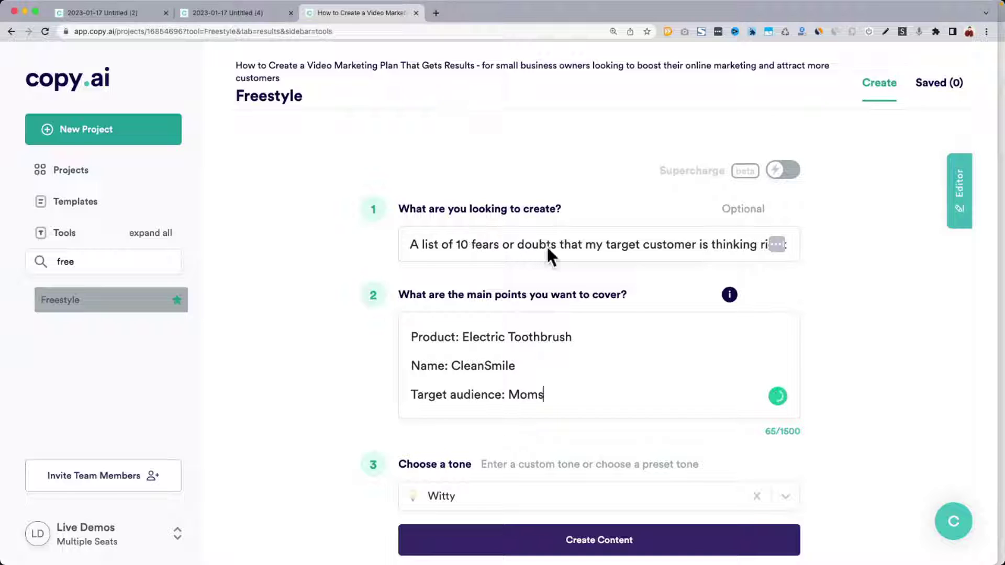
Replace "right now" at the end of the creation request with "when they consider buying my product".
click(610, 244)
key(End)
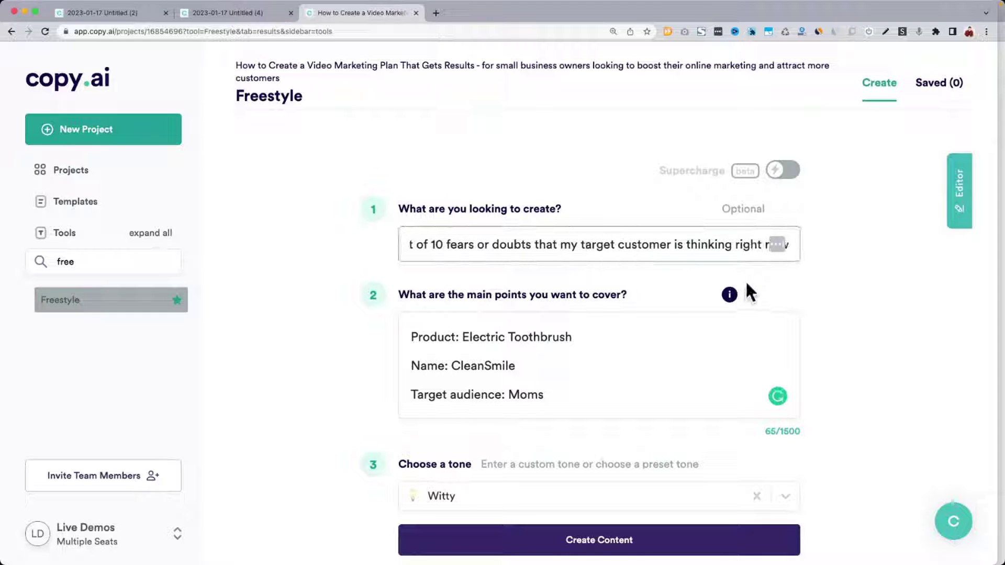
drag(785, 245, 738, 245)
text(when they)
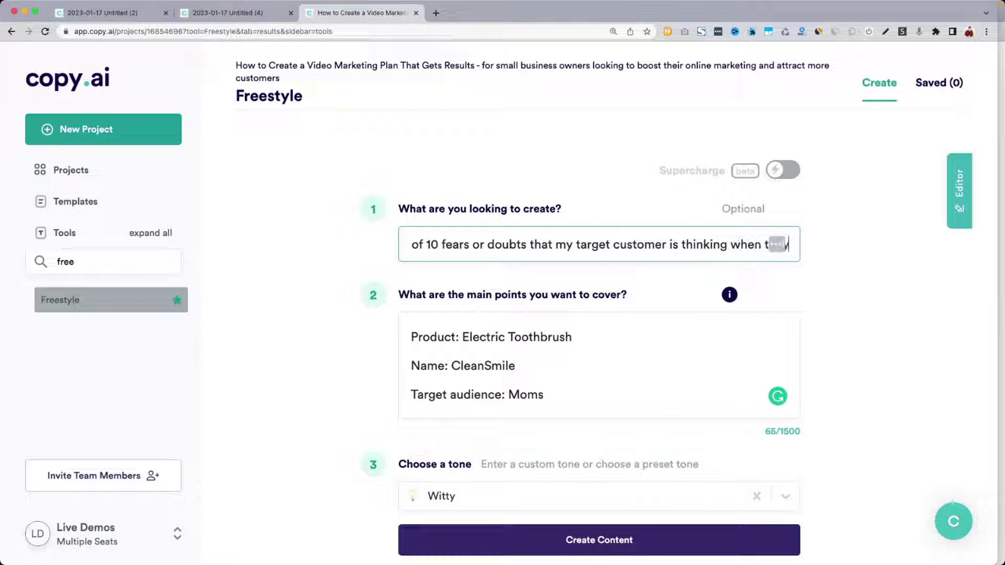
text( consider buy)
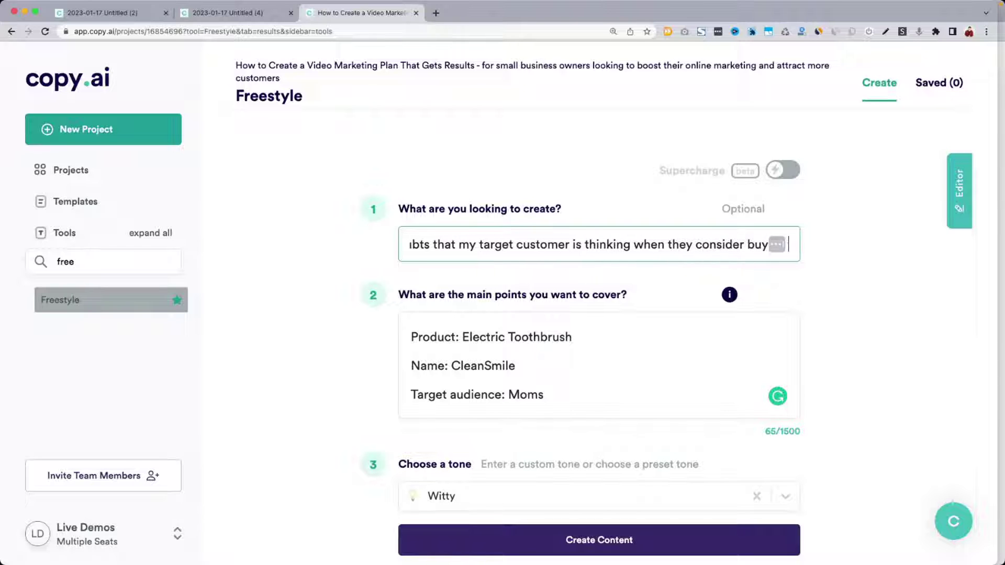
text(ing my product)
Set the tone to Friendly and generate the list of customer fears and doubts.
scroll(623, 450, down, 2)
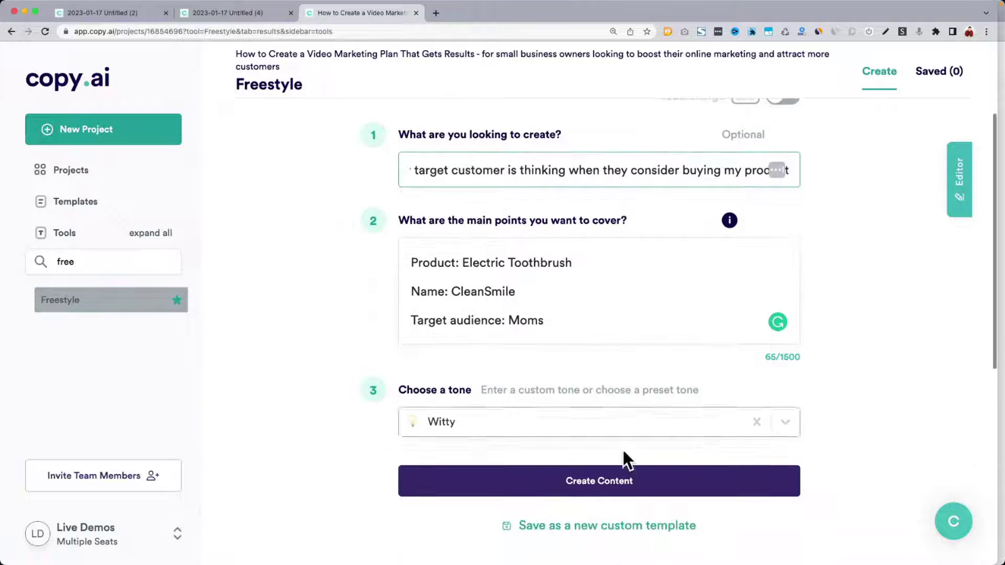
click(487, 424)
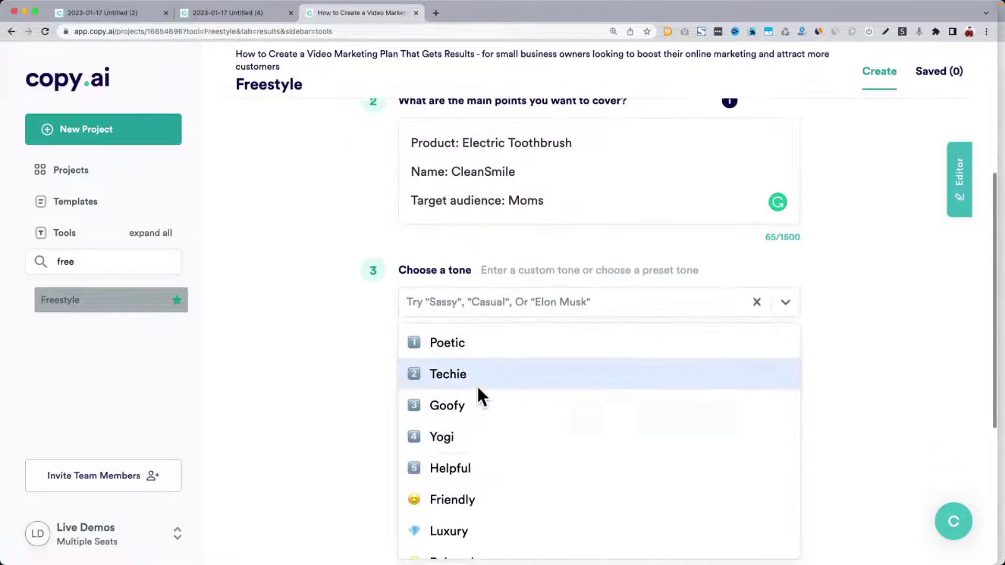
click(480, 499)
click(511, 362)
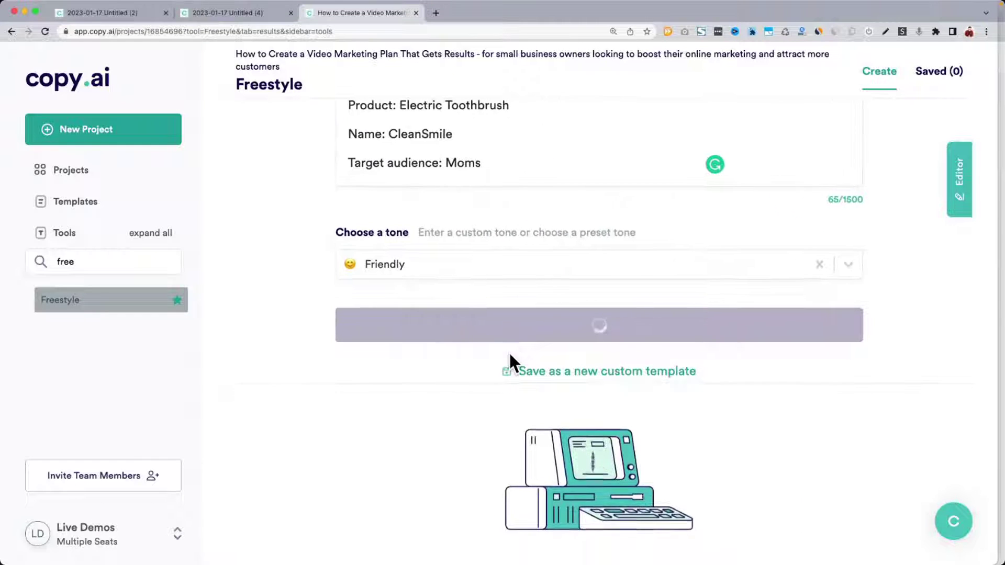
Review the creation request and main points, highlighting the fears or doubts wording and the product, name and audience lines.
scroll(510, 353, up, 5)
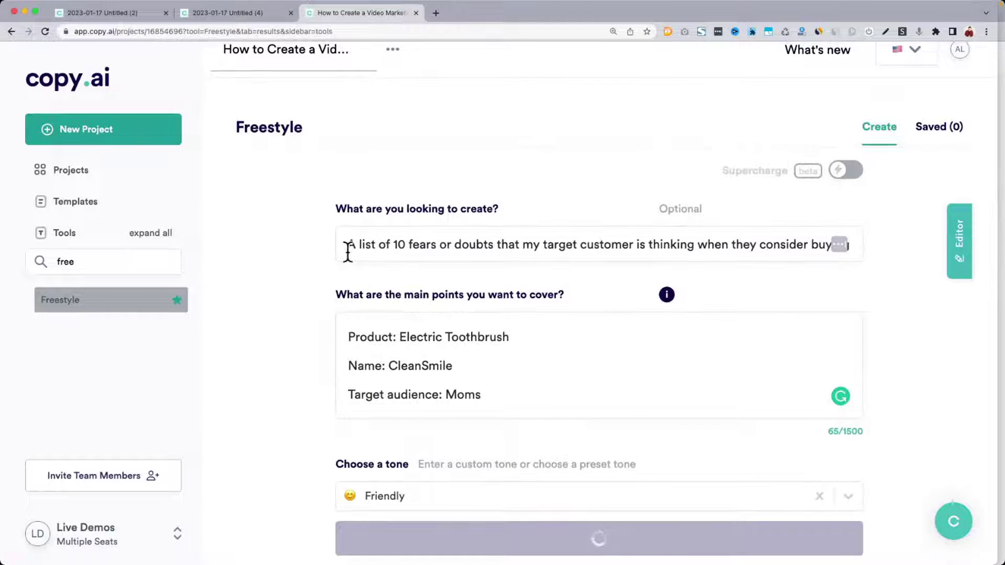
drag(378, 244, 473, 244)
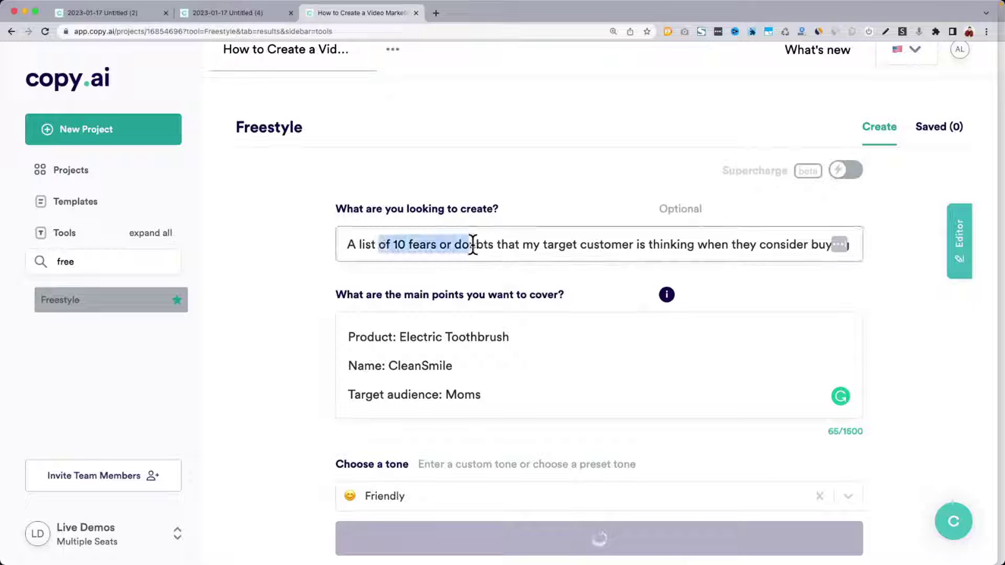
scroll(637, 241, right, 3)
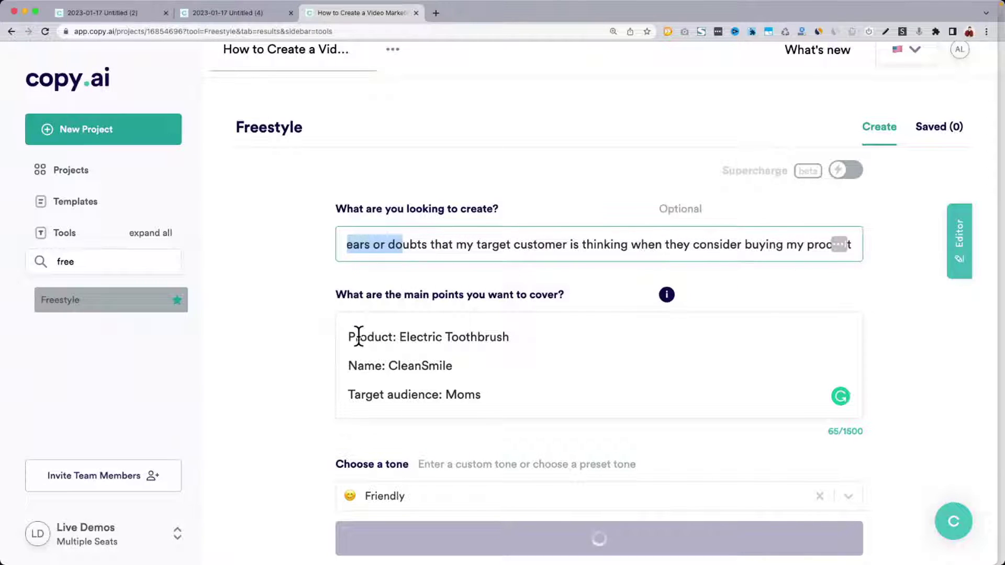
drag(354, 336, 496, 406)
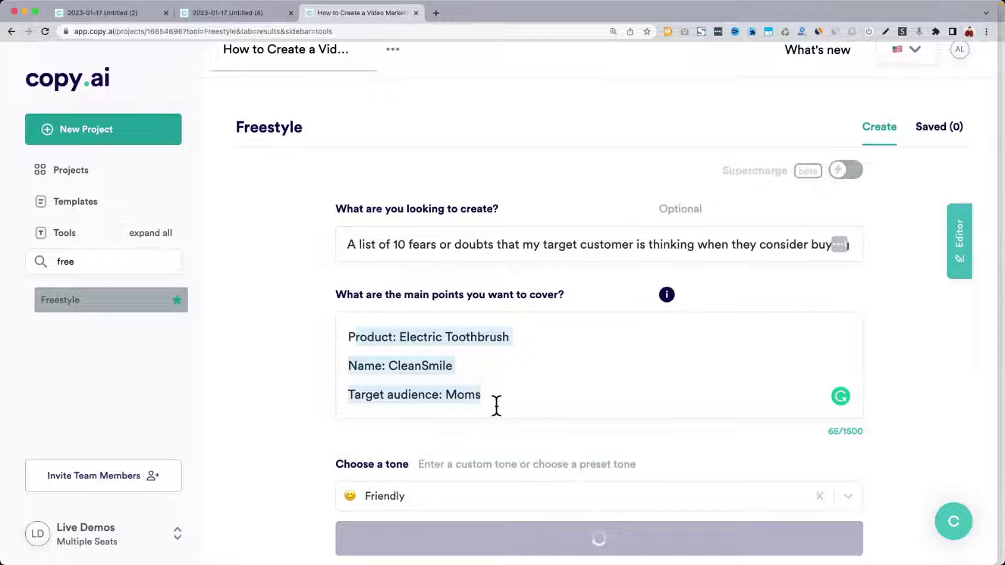
click(463, 400)
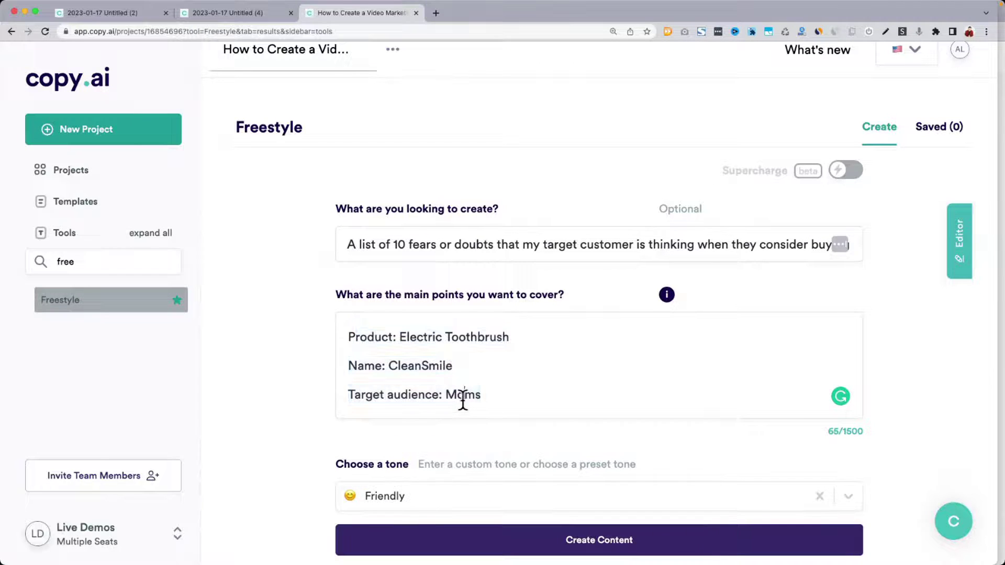
Read the first generated list of customer doubts, highlighting items 3, 4, 6 and 7.
scroll(463, 401, down, 5)
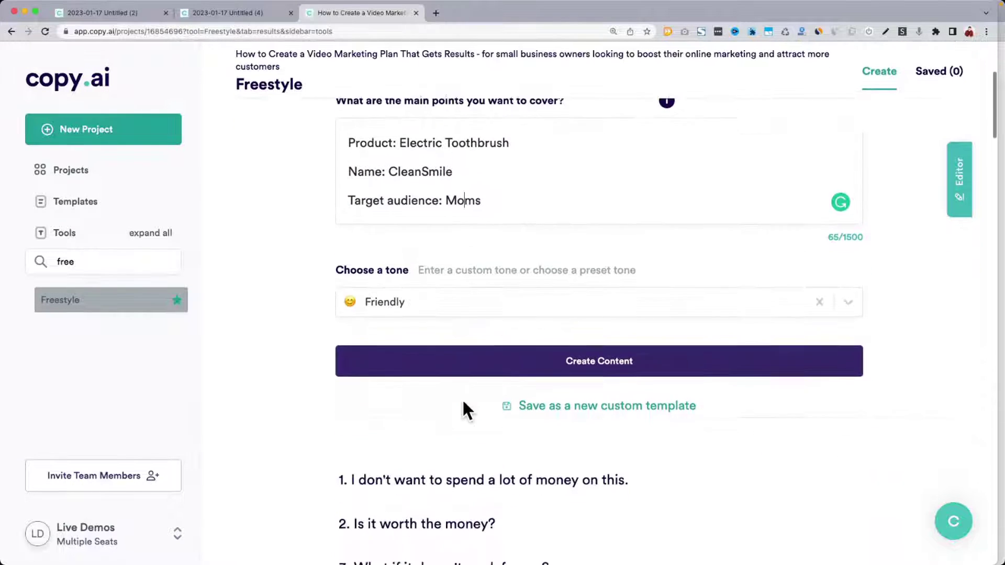
scroll(462, 400, down, 4)
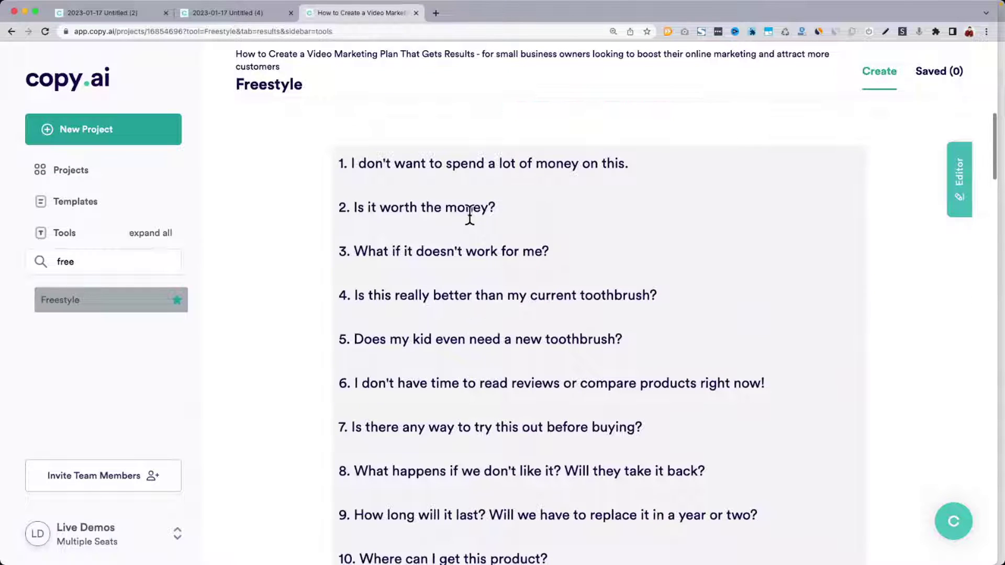
drag(368, 252, 601, 255)
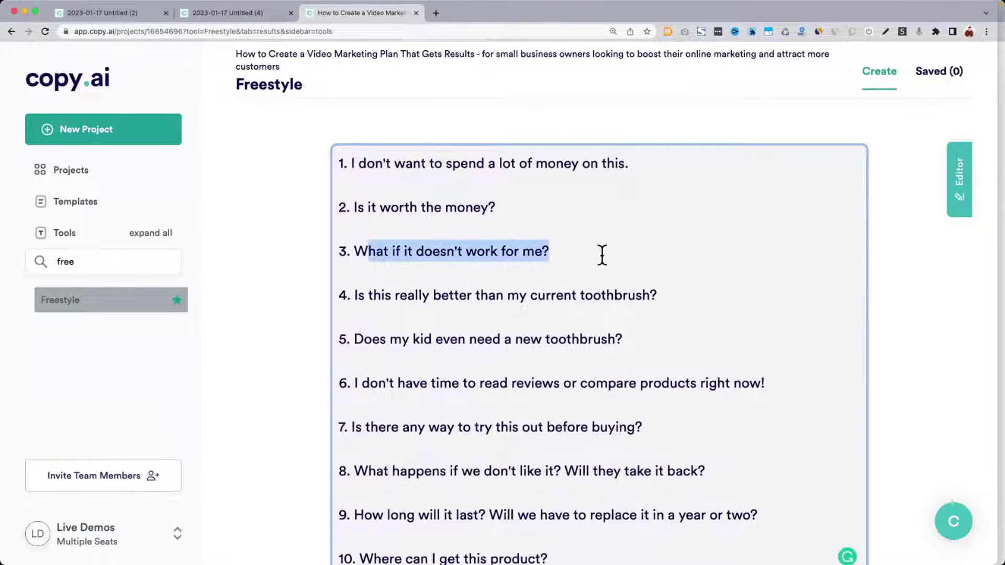
scroll(602, 256, down, 3)
drag(392, 164, 668, 173)
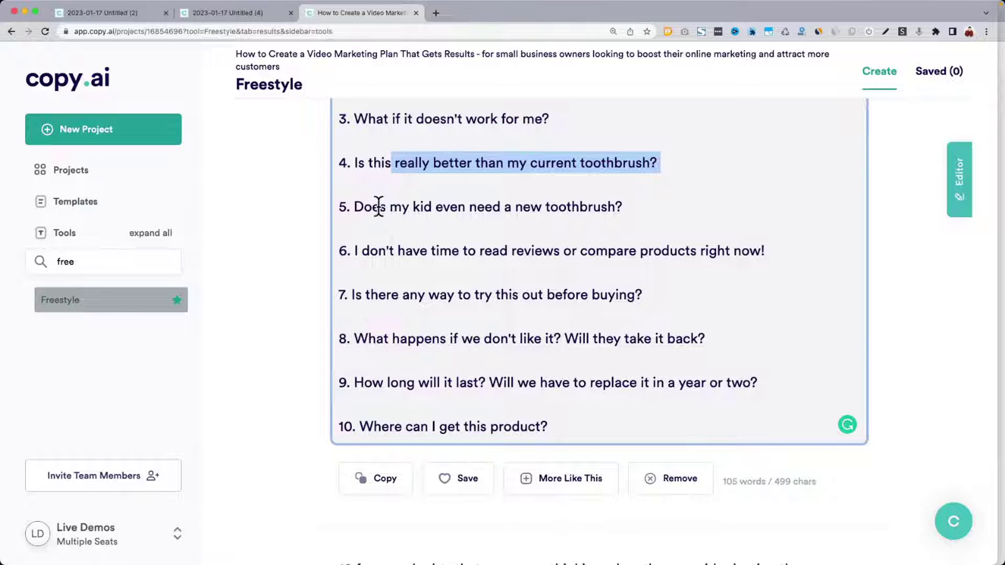
drag(357, 250, 589, 243)
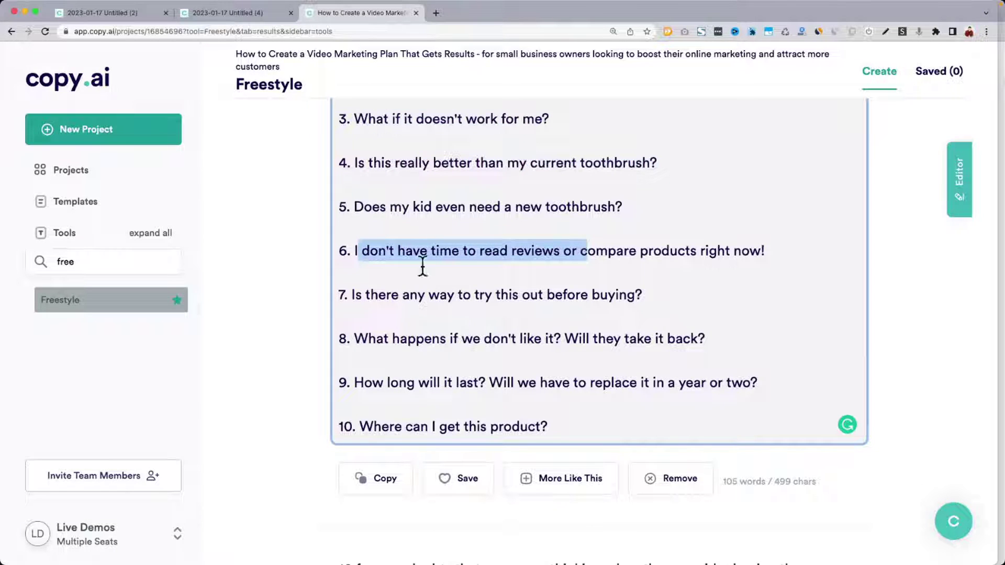
drag(369, 294, 647, 306)
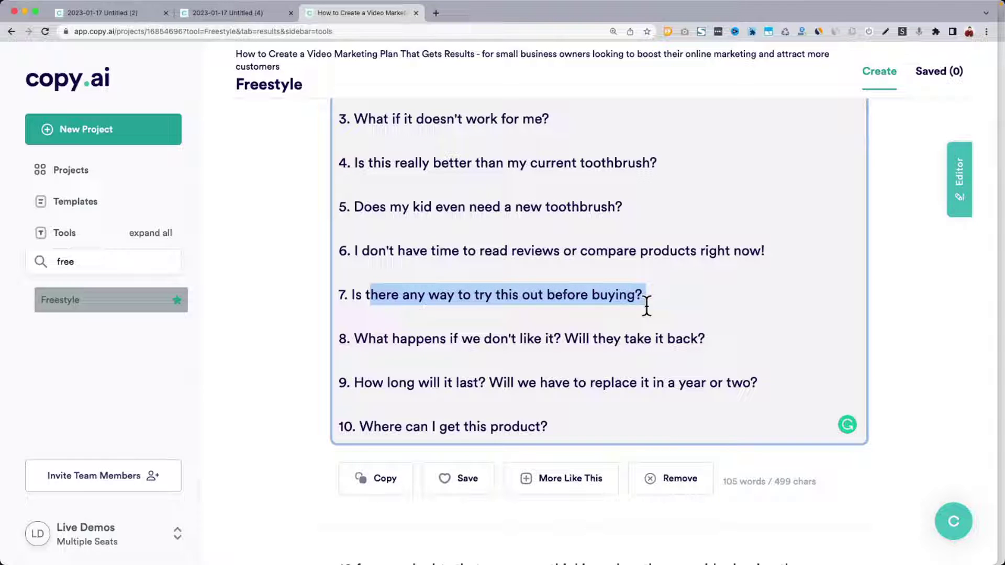
Read the second generated list of moms' fears or doubts, highlighting parts of items 4 and 5.
click(581, 376)
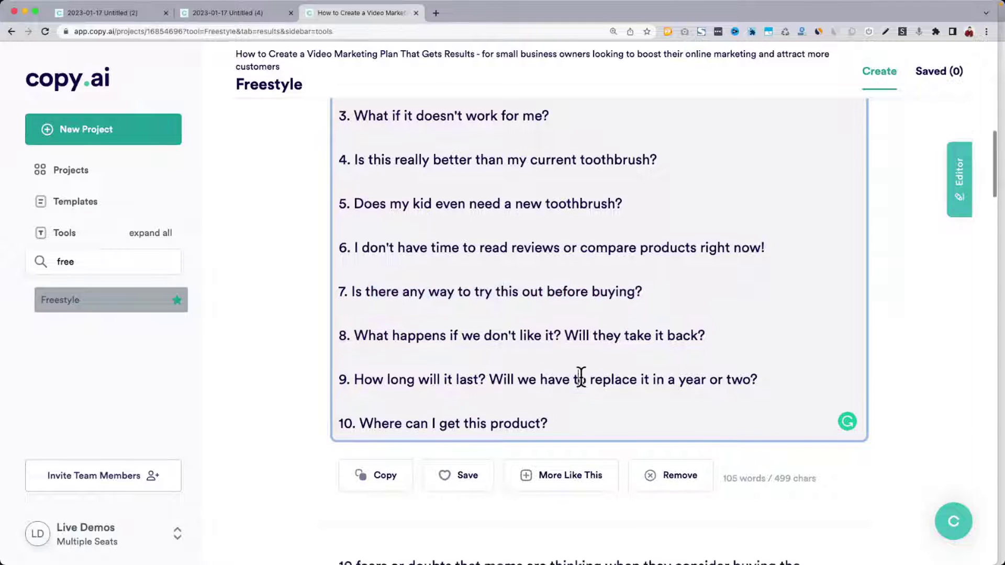
scroll(581, 377, down, 5)
scroll(581, 377, down, 4)
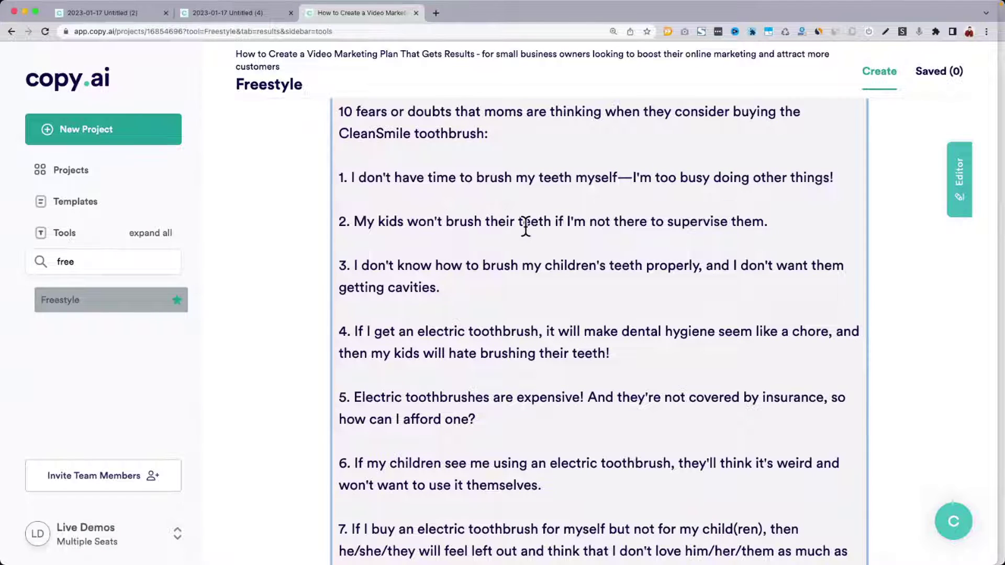
scroll(420, 264, down, 3)
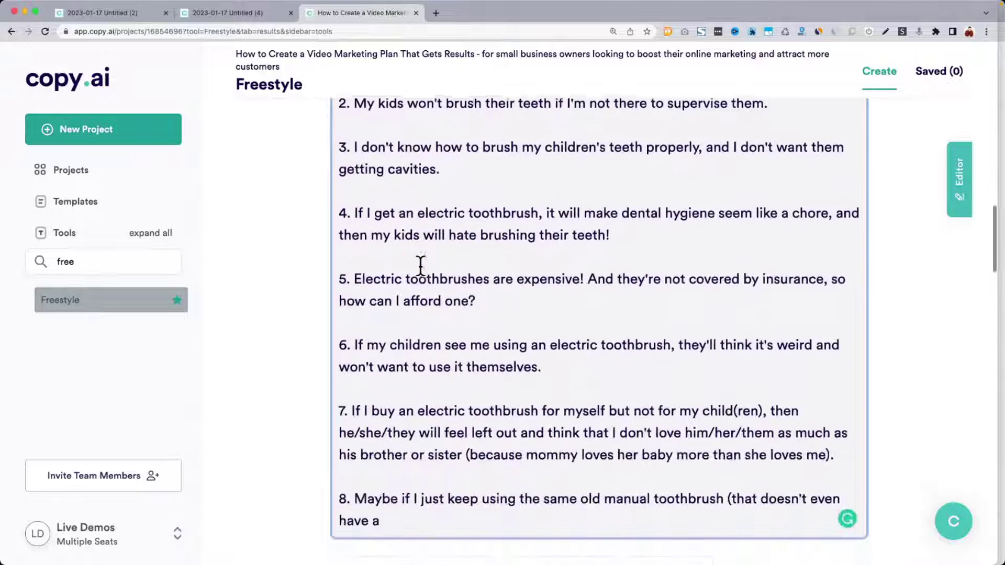
drag(569, 210, 651, 234)
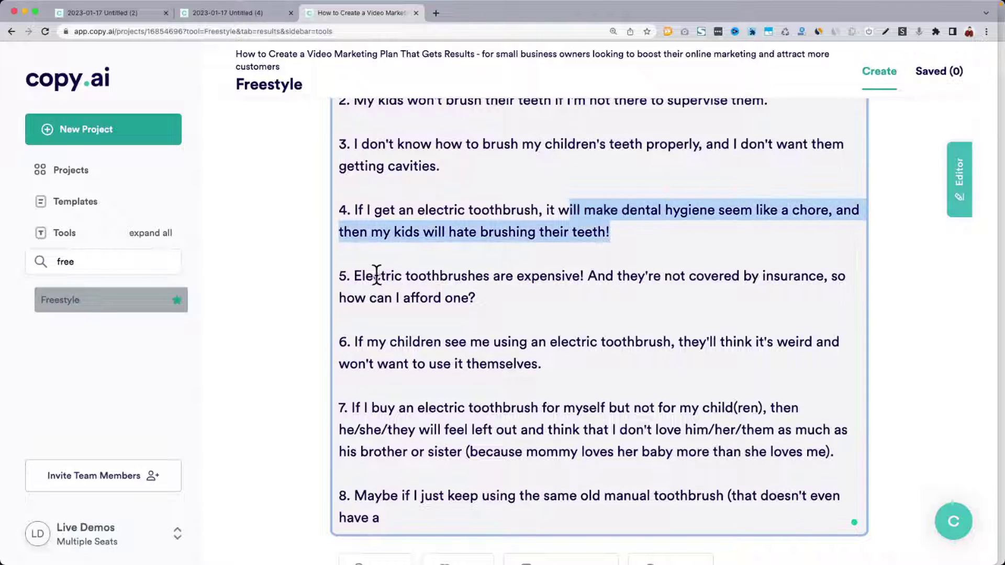
drag(587, 276, 590, 287)
scroll(590, 287, down, 3)
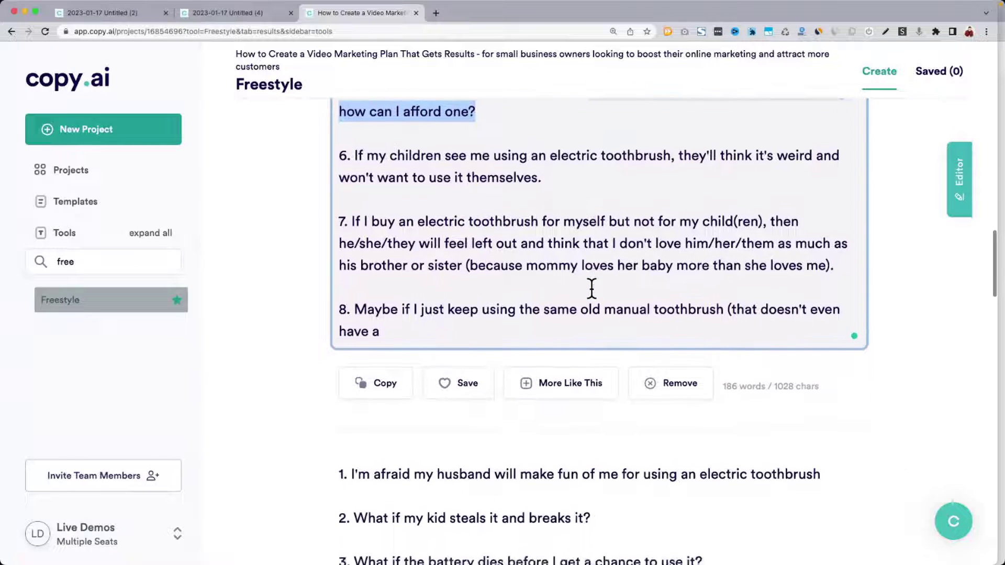
Examine the third generated list of customer doubts, highlighting items 2 and 3.
scroll(592, 288, down, 5)
scroll(590, 287, down, 1)
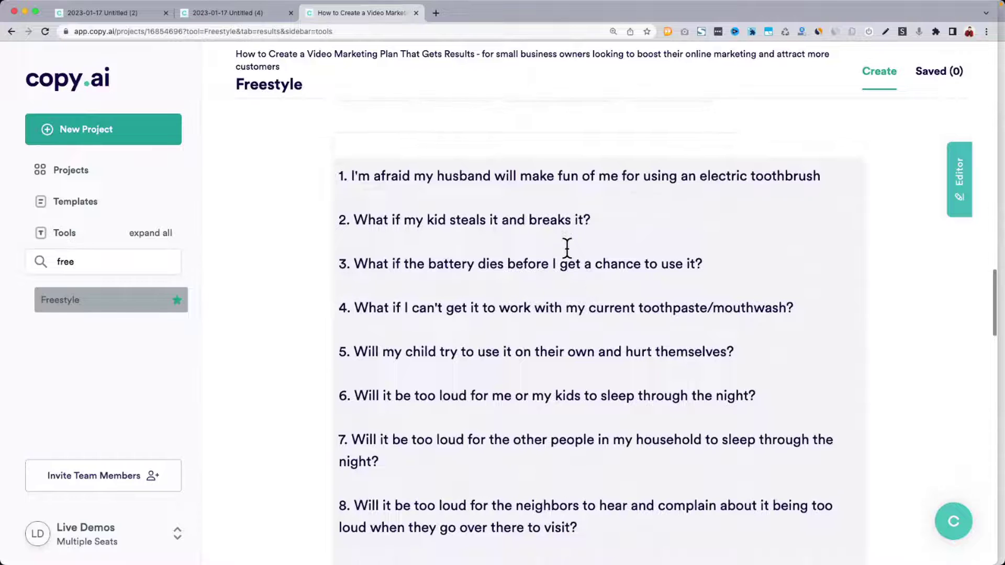
scroll(567, 248, down, 1)
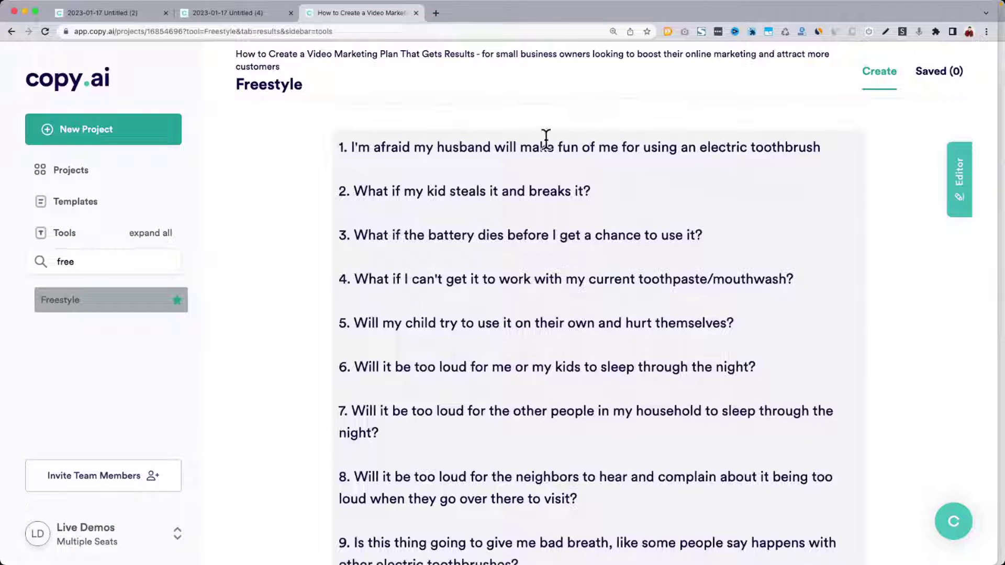
triple_click(534, 186)
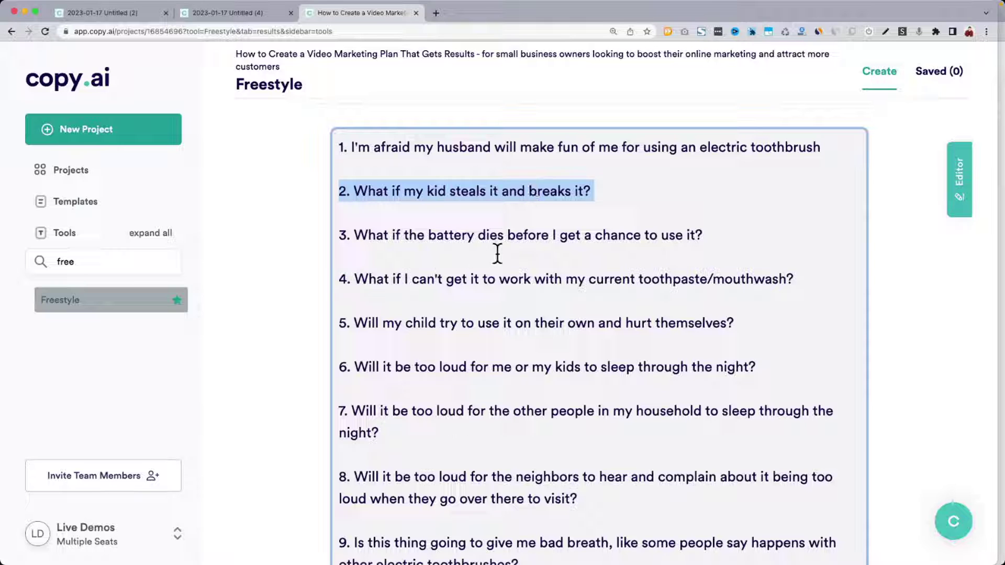
triple_click(541, 232)
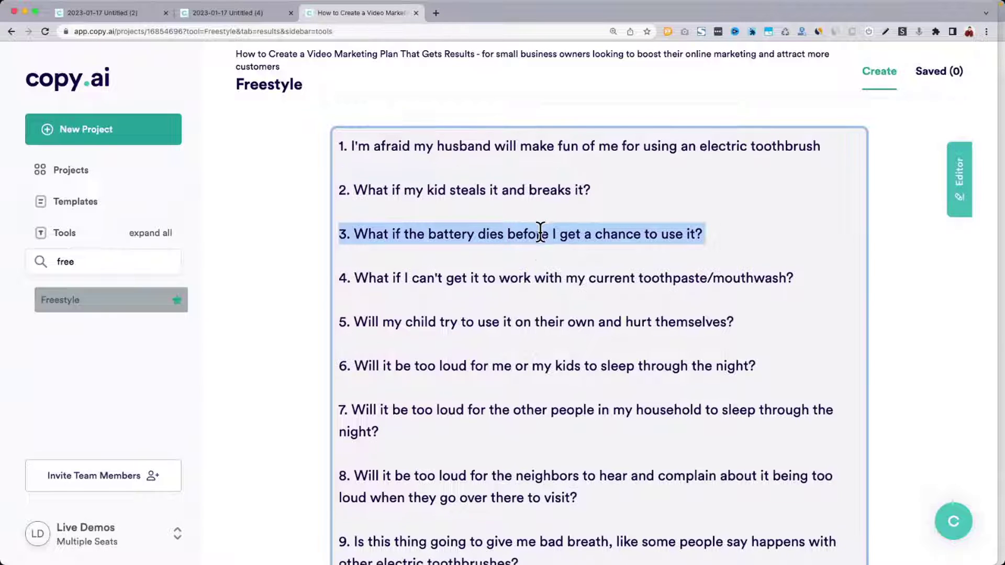
scroll(528, 232, down, 1)
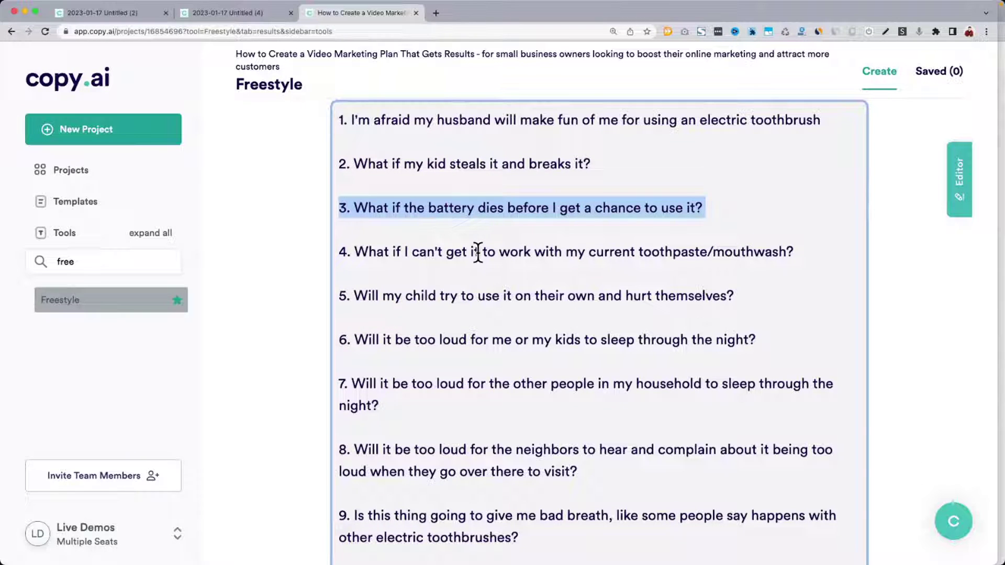
Change the end of the creation request to "when they wake" and generate new content.
scroll(478, 253, up, 15)
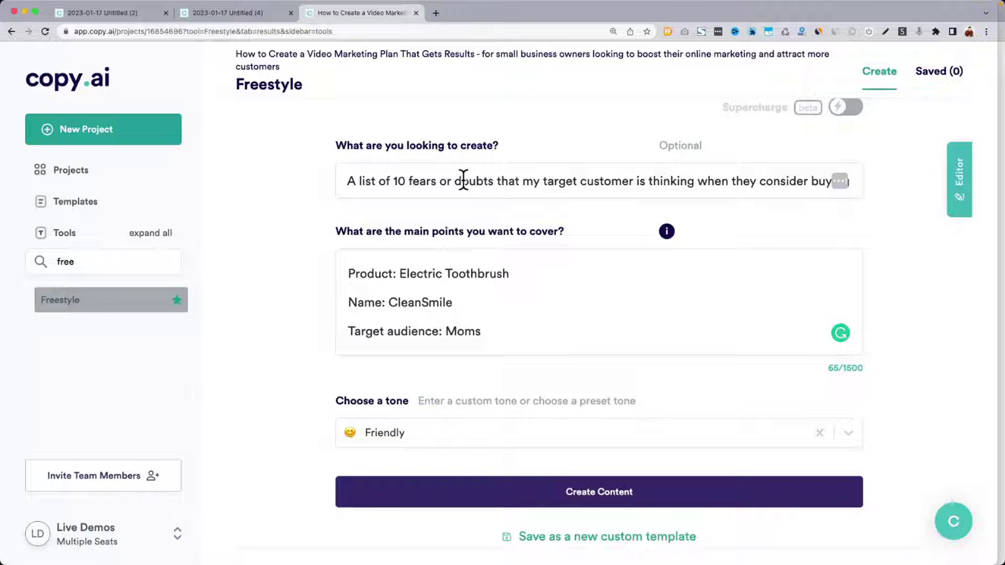
click(464, 179)
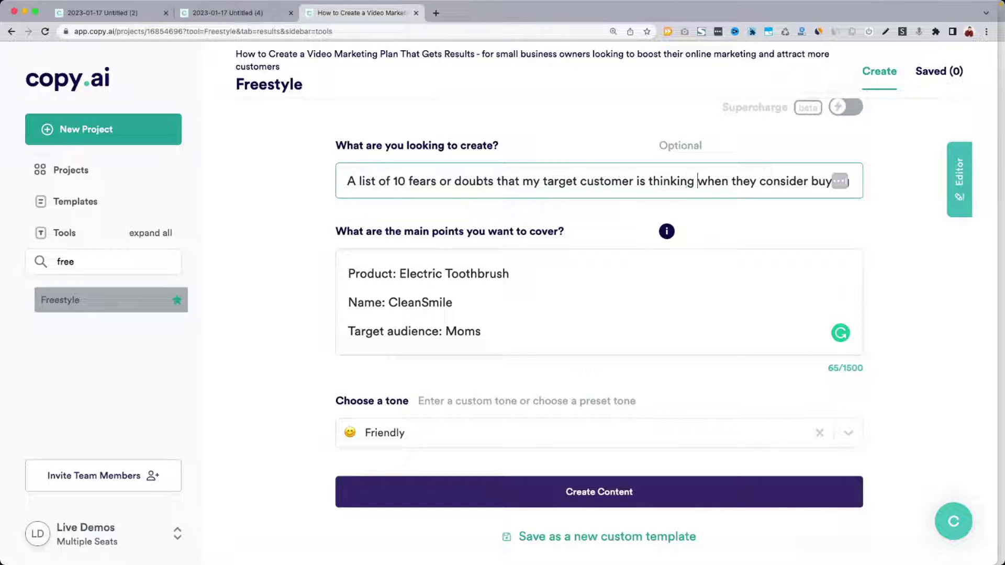
drag(698, 181, 854, 181)
text(abo)
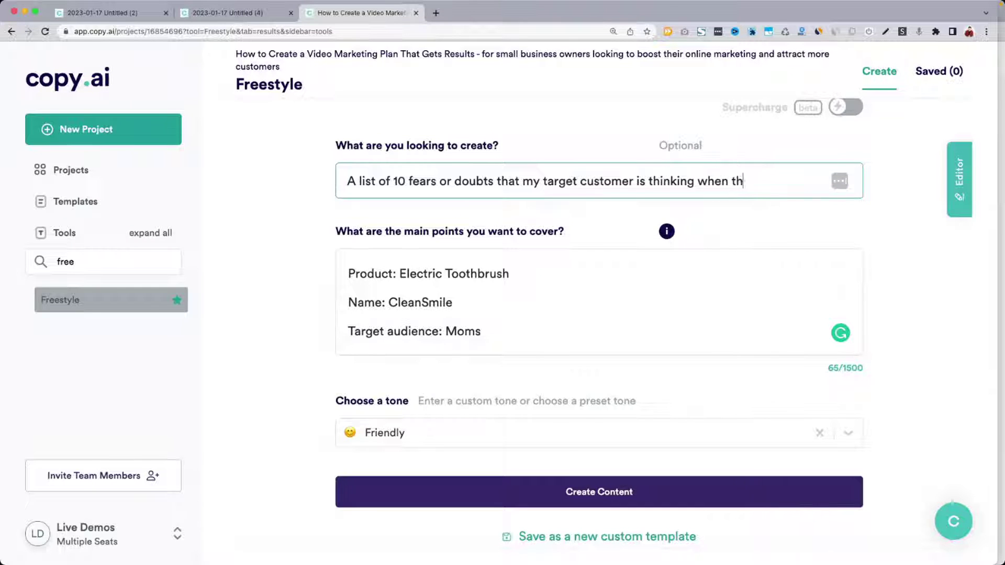
text(way)
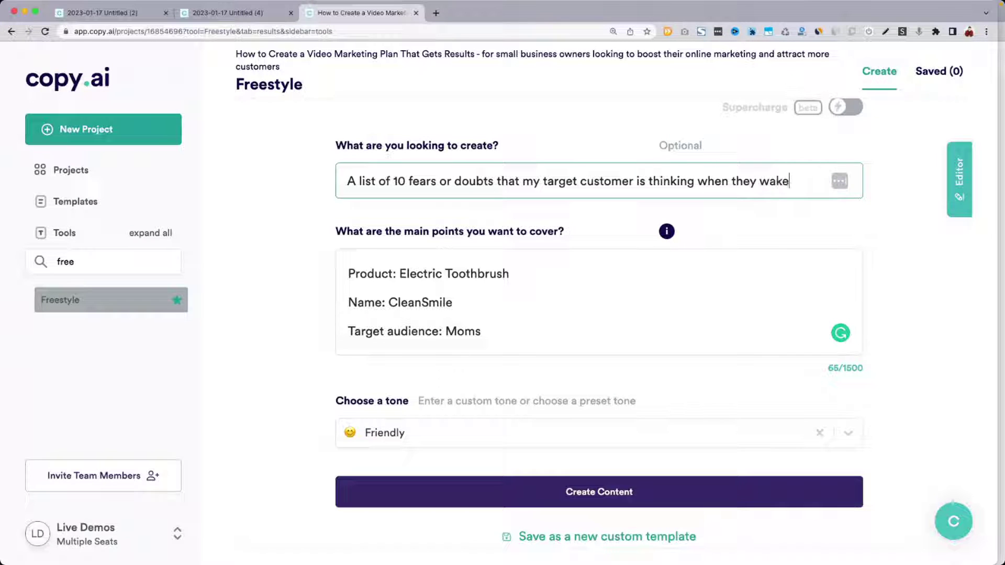
scroll(651, 190, down, 2)
click(521, 441)
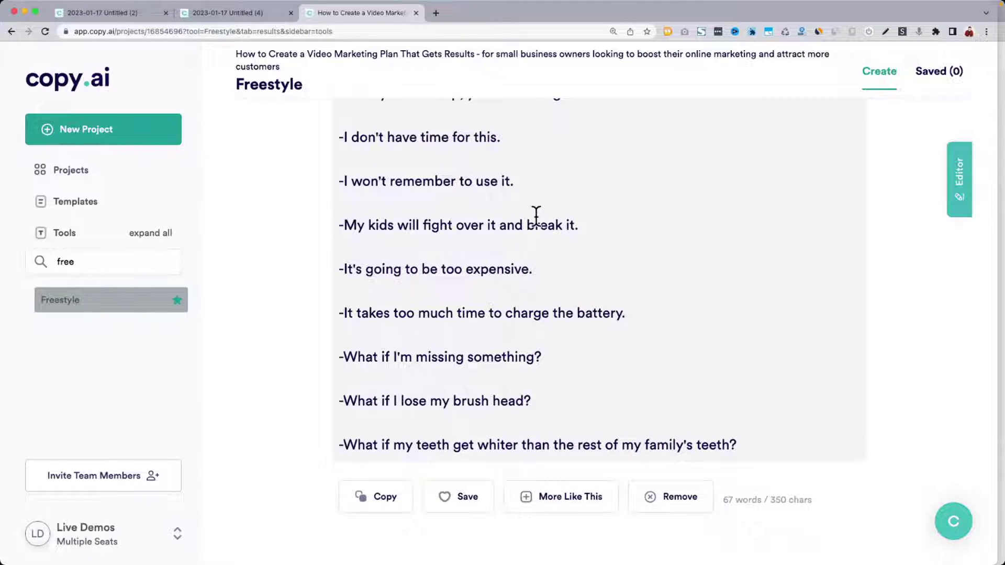
Read through the newly generated wake-up doubts lists, highlighting the worry about hurting teeth or gums.
scroll(505, 212, down, 3)
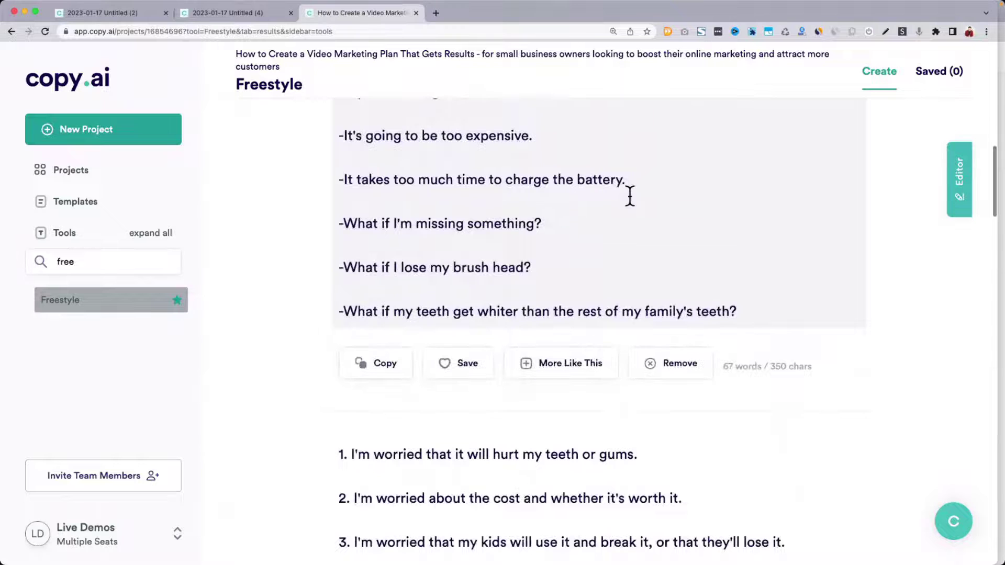
scroll(630, 196, down, 2)
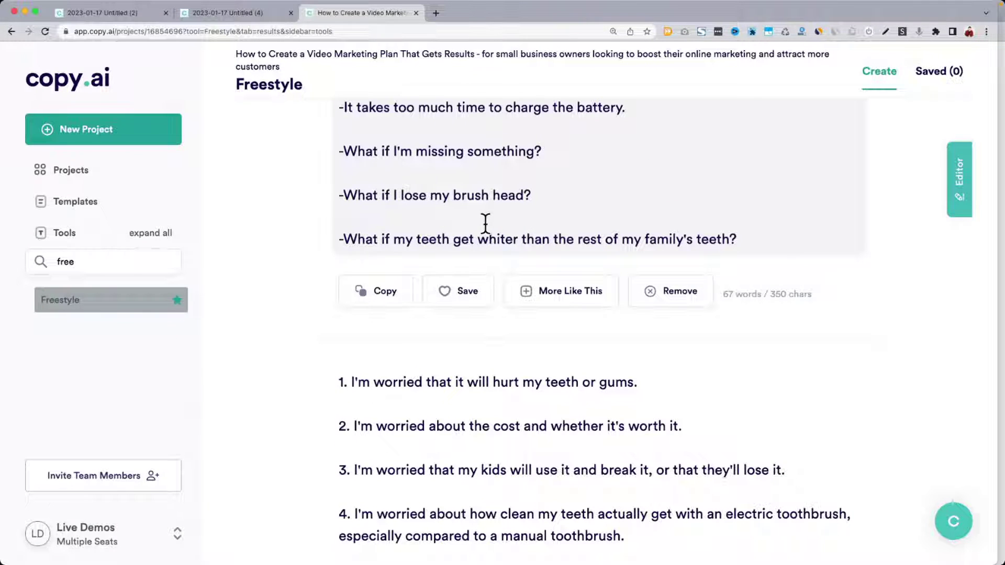
scroll(485, 222, down, 5)
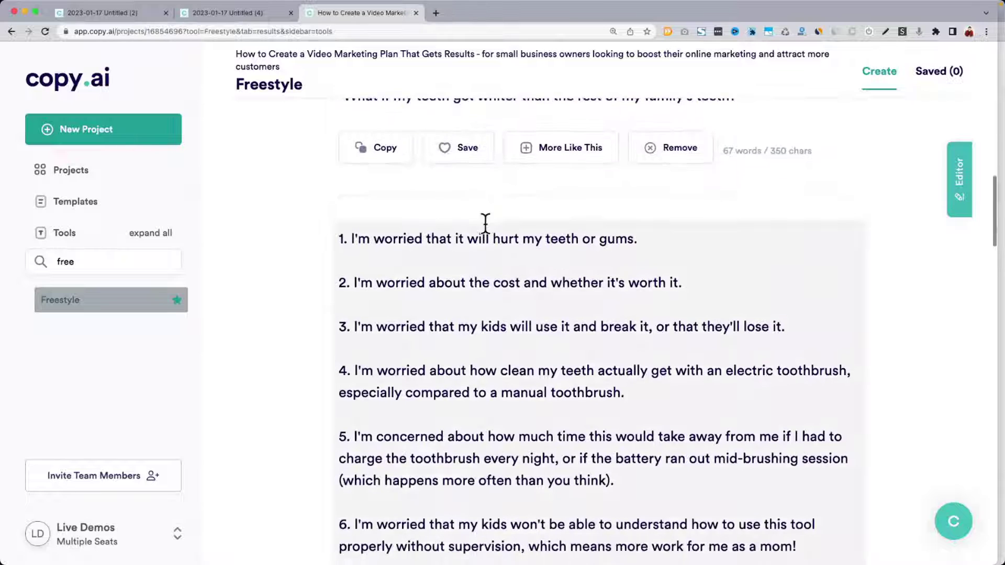
scroll(485, 223, down, 2)
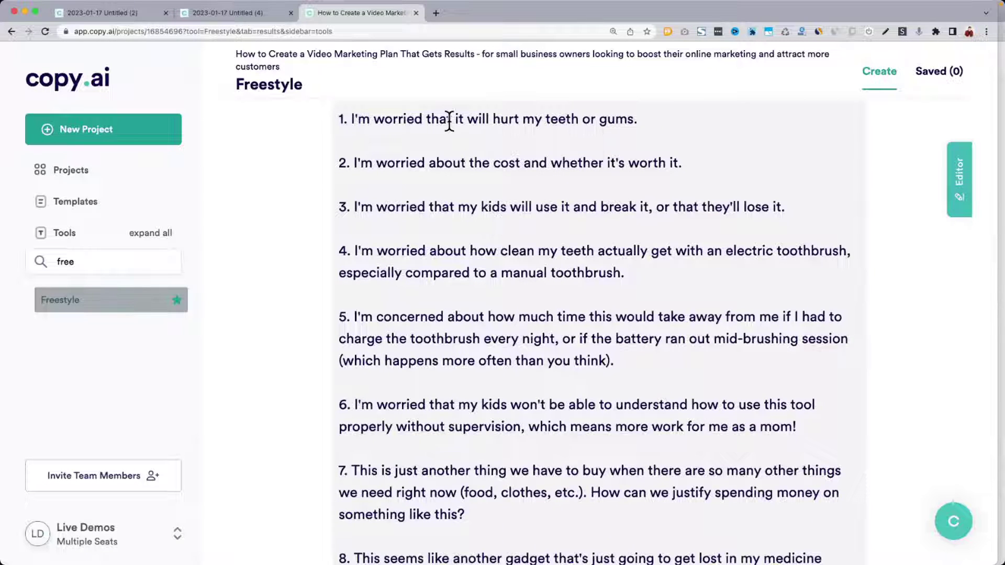
drag(449, 120, 651, 117)
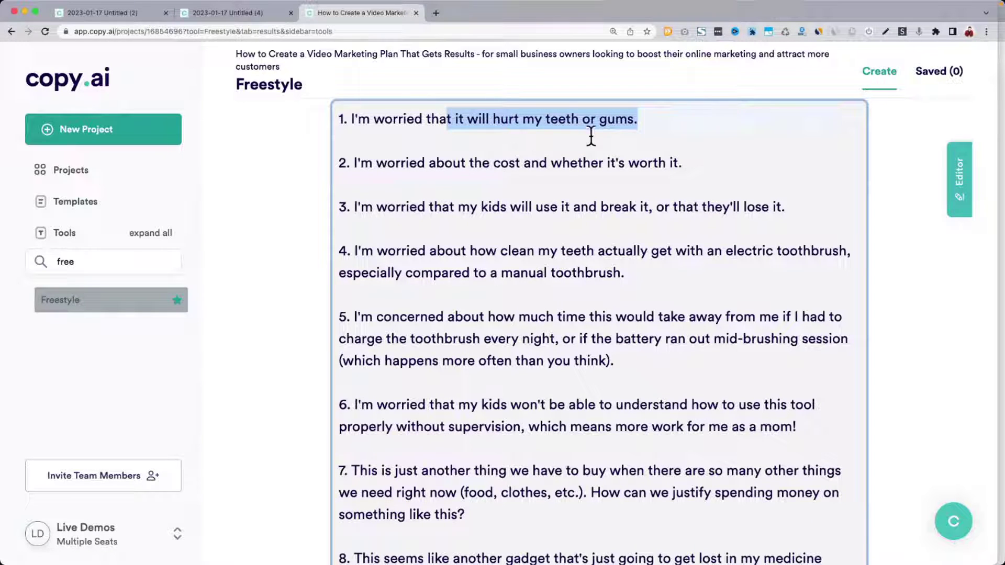
click(622, 208)
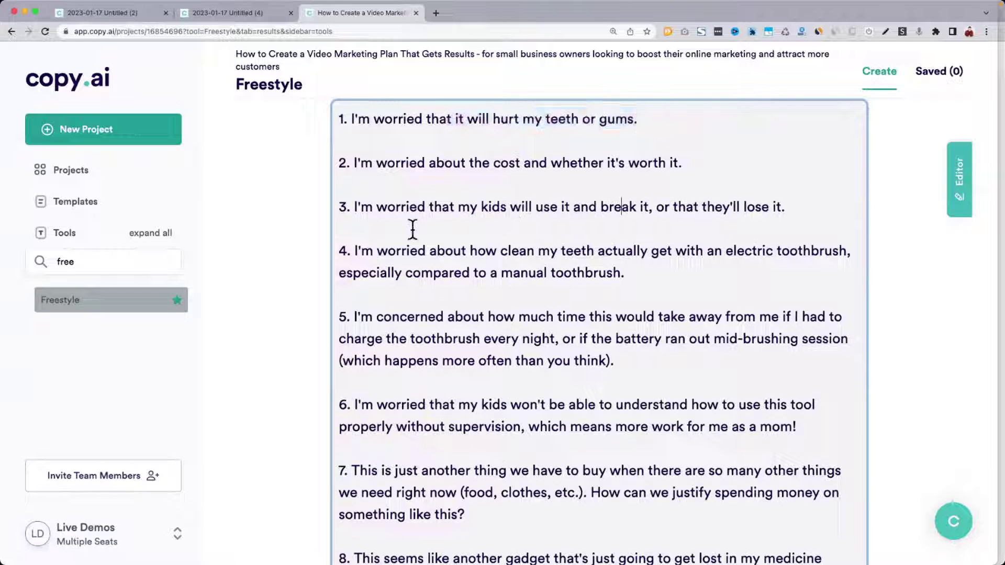
scroll(518, 259, down, 5)
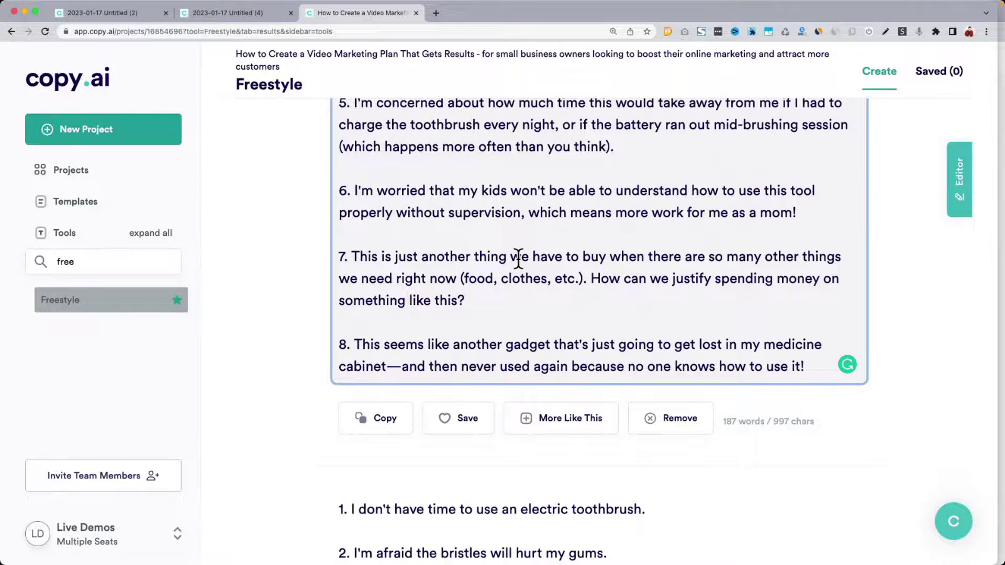
scroll(518, 258, down, 6)
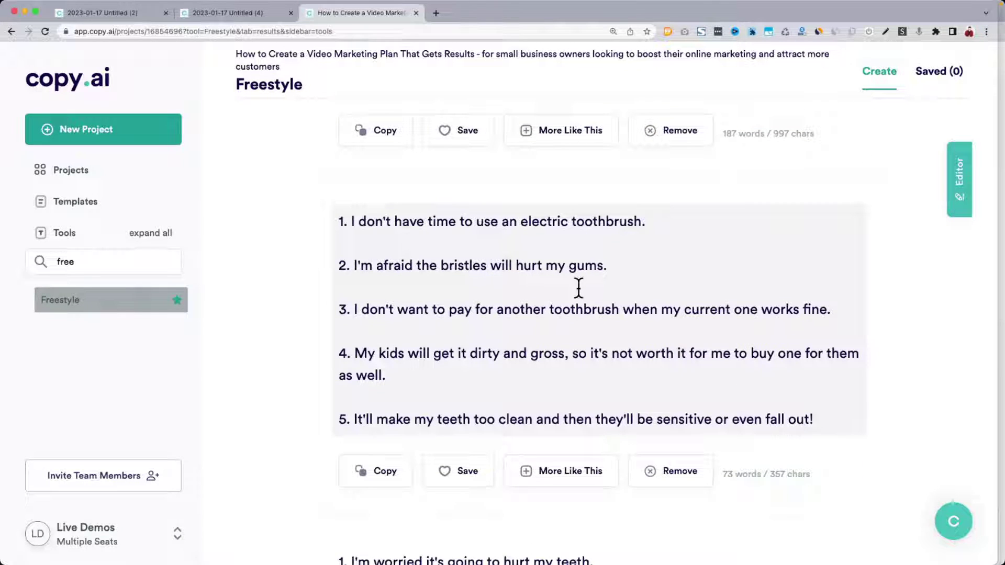
Return to the start of the Freestyle page and switch to the presentation slide listing today's demo topics.
scroll(578, 287, up, 18)
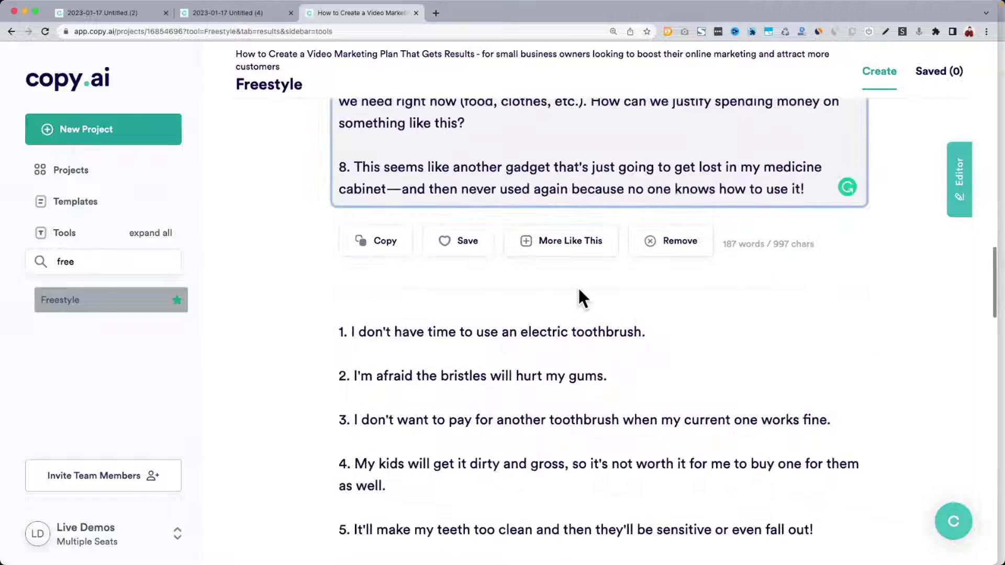
scroll(577, 286, up, 10)
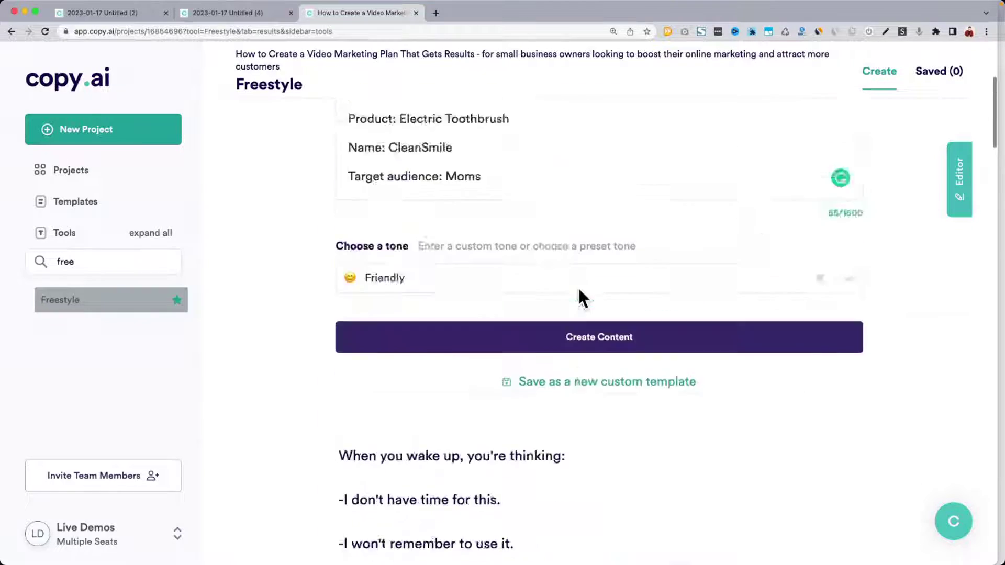
key(ctrl+Up)
click(578, 24)
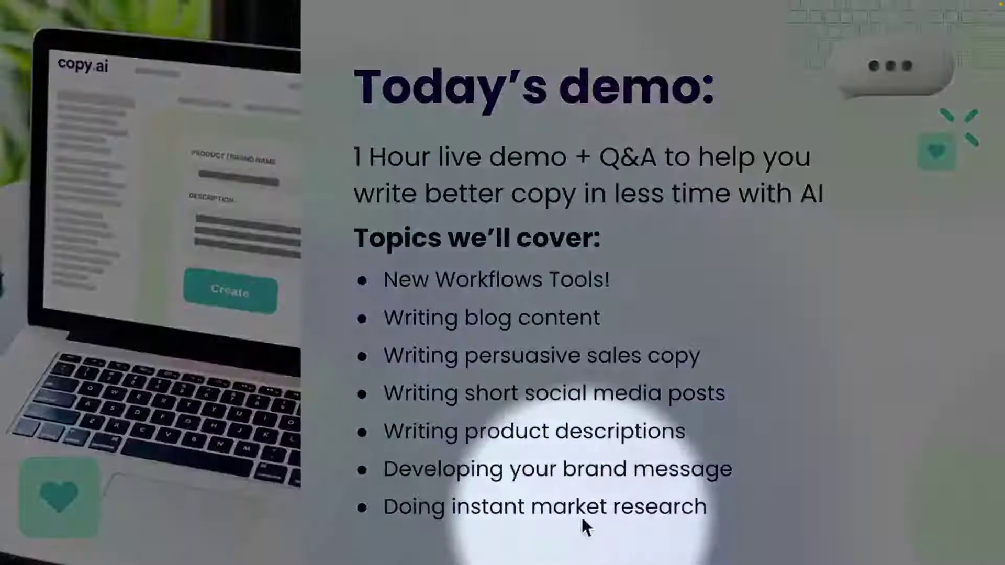
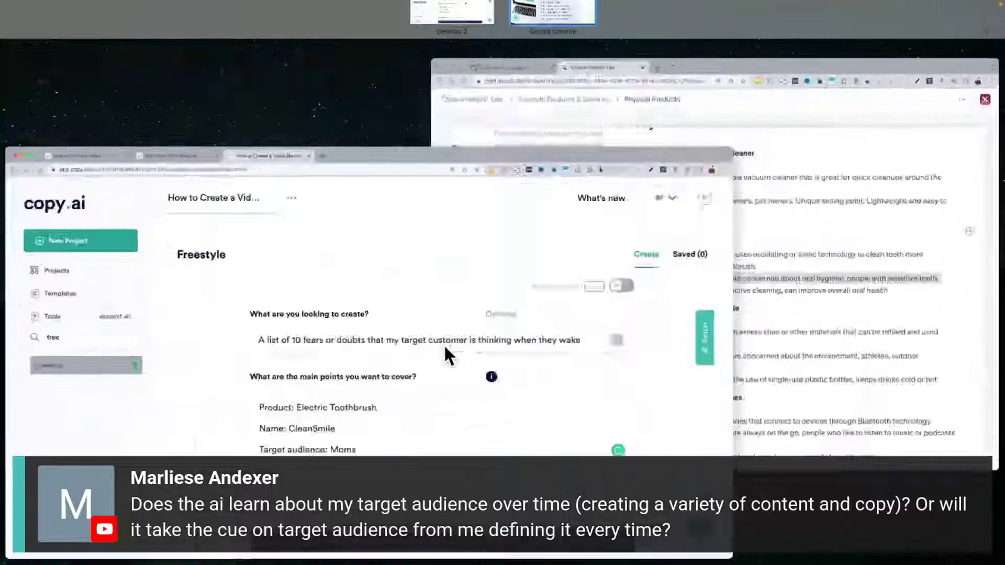
Highlight the target audience line in the Freestyle main points and review the first generated list below the form.
drag(364, 413, 498, 415)
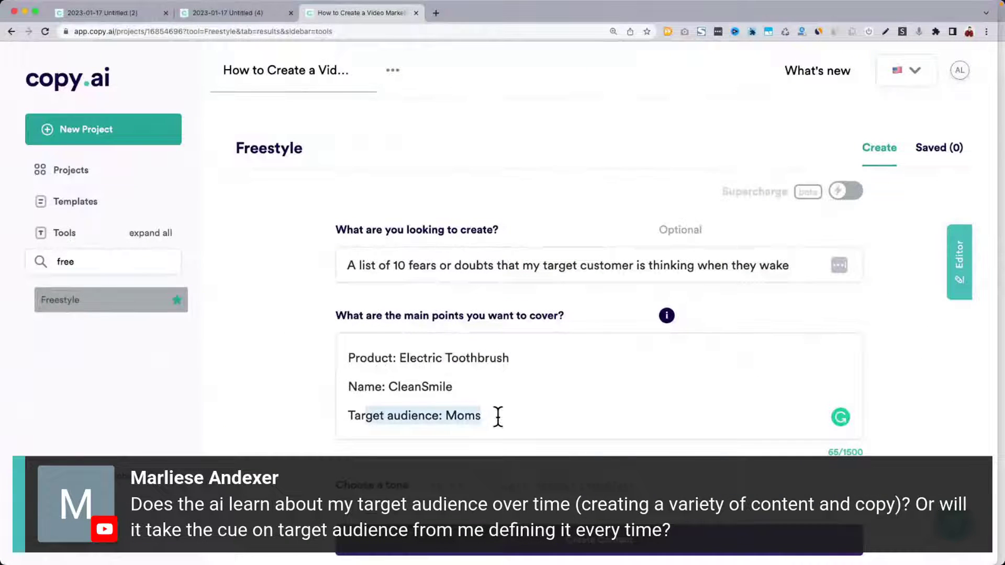
scroll(498, 419, down, 3)
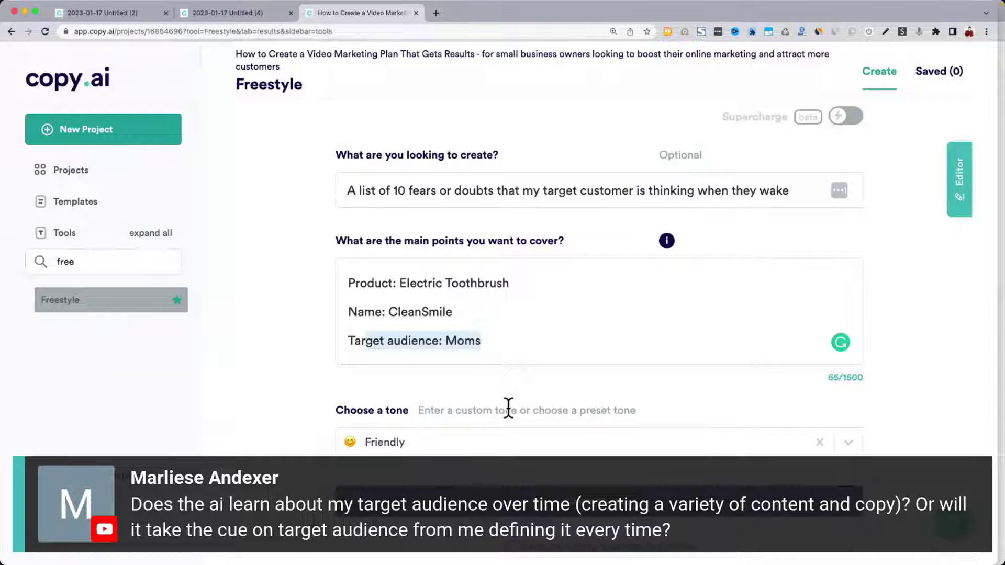
scroll(508, 409, down, 10)
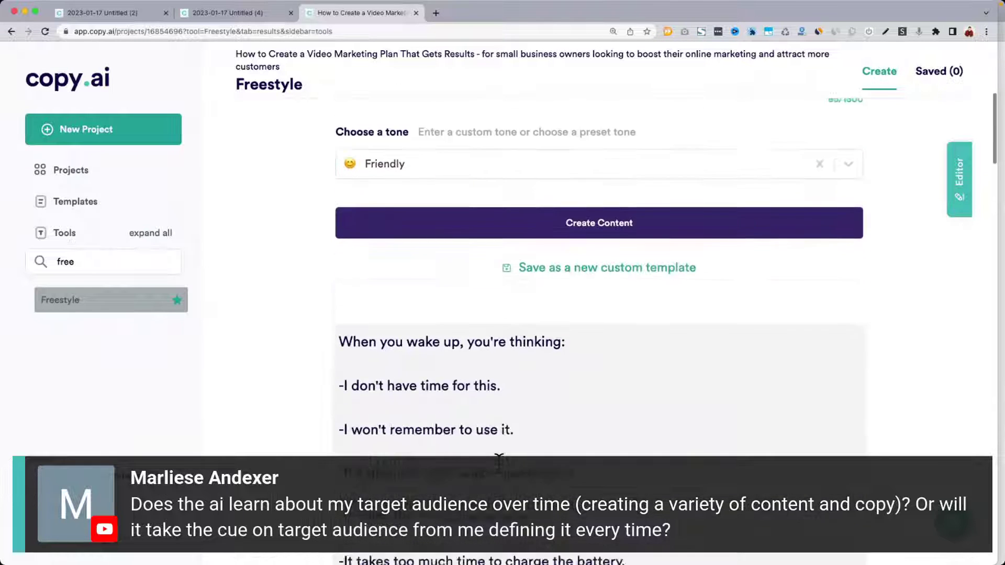
scroll(499, 460, down, 6)
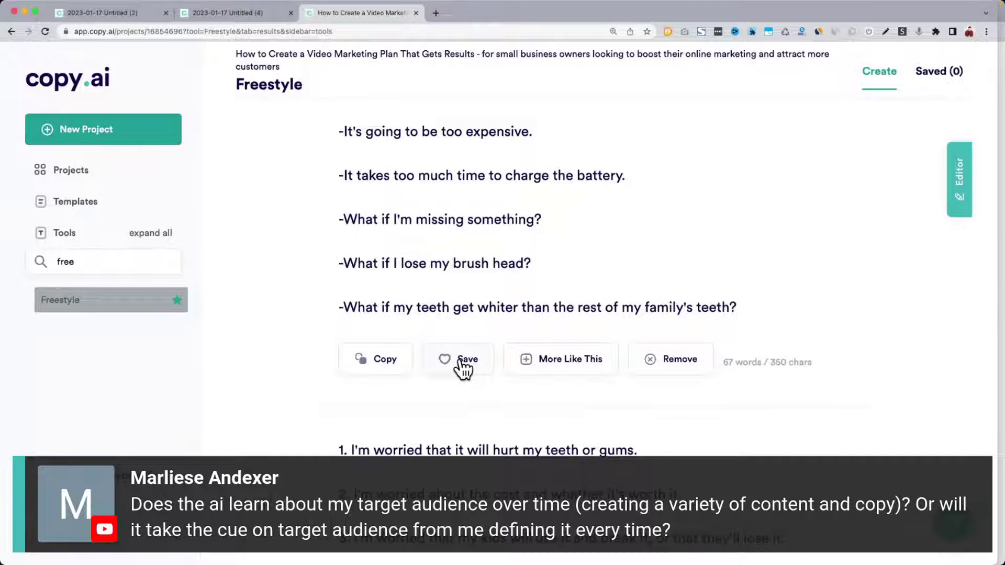
scroll(463, 367, up, 10)
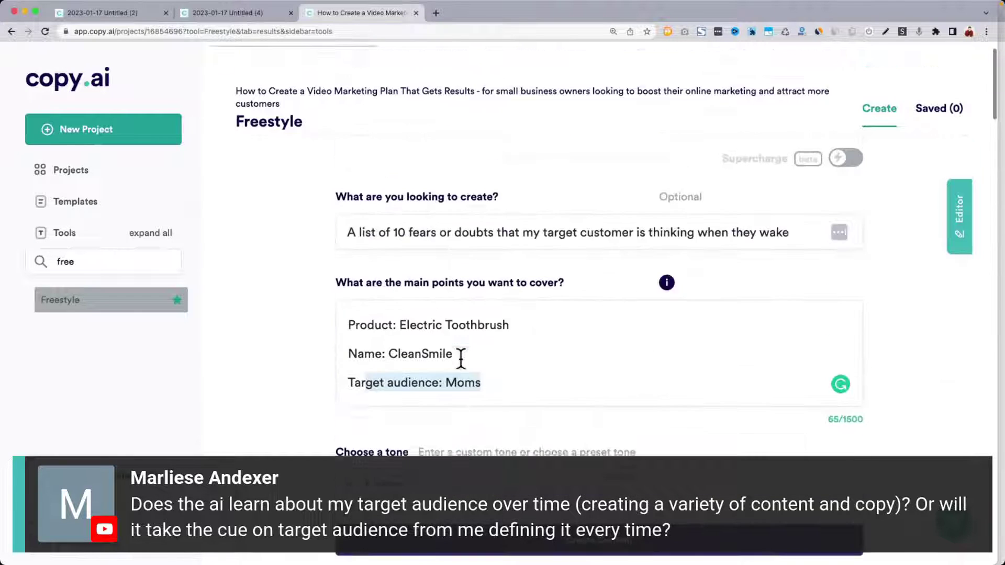
scroll(460, 359, up, 2)
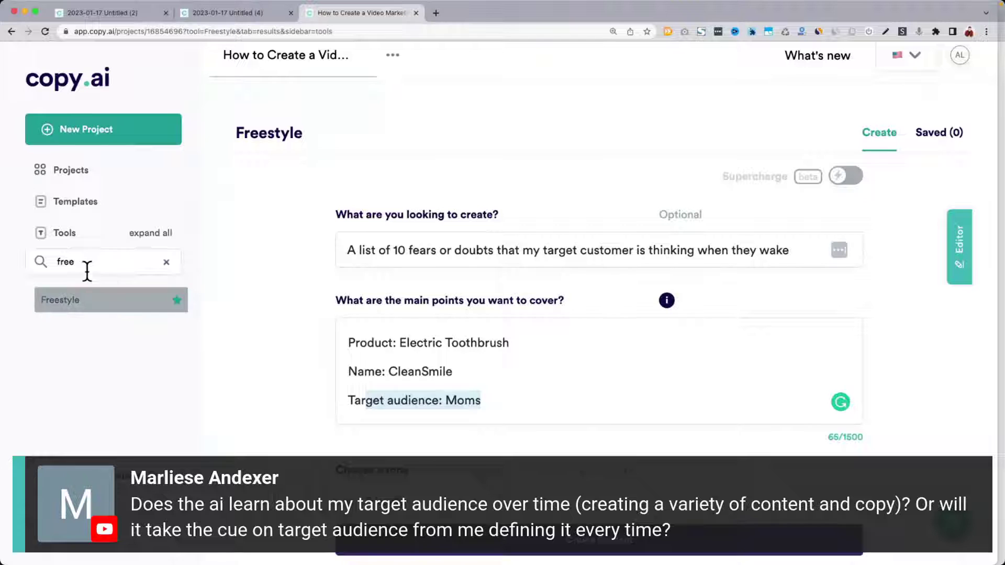
Clear the "free" tool search and browse the full list of tool categories.
click(115, 263)
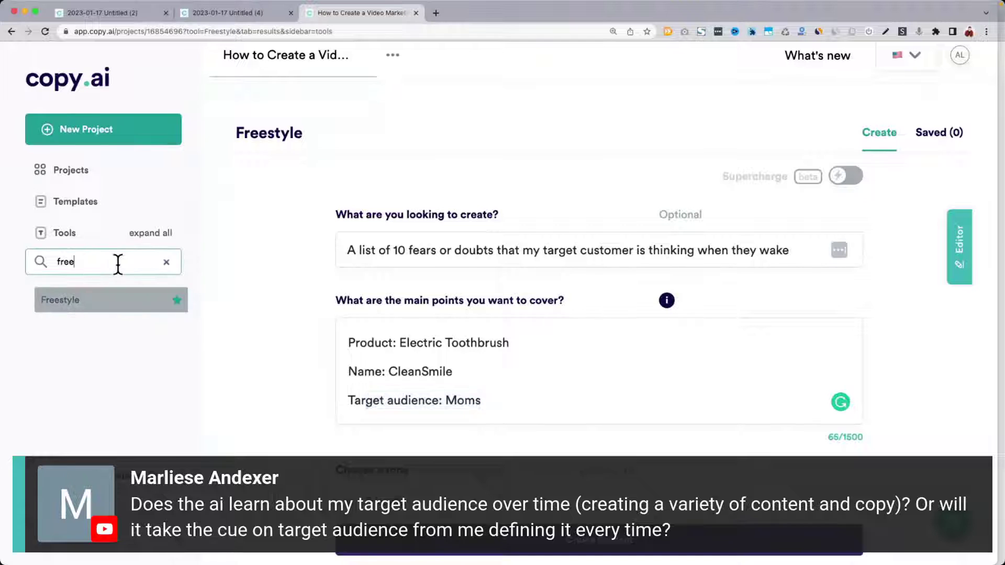
click(167, 262)
scroll(106, 357, down, 2)
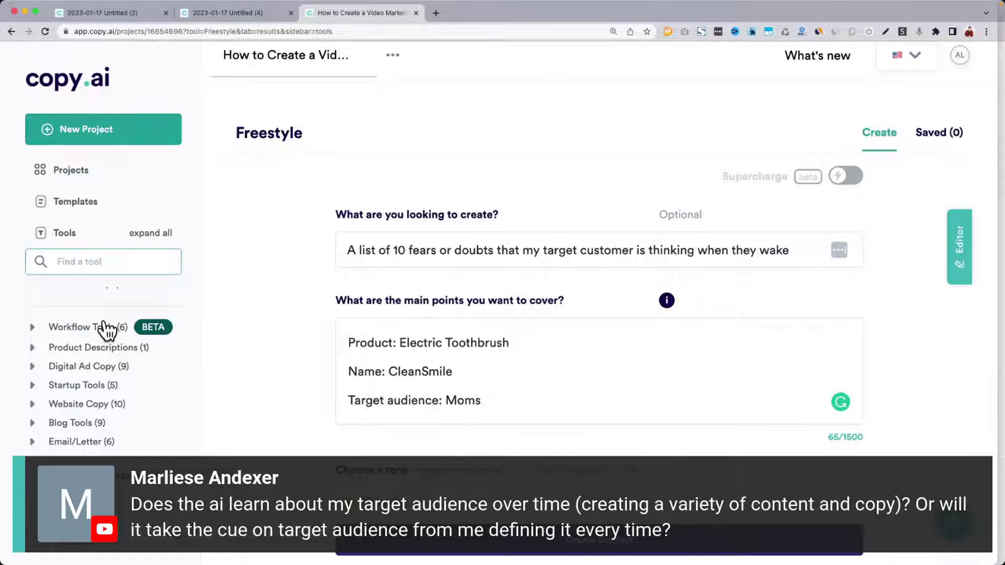
Look over the tool categories, open the product updates to review the Recruiting Outreach Email and Workflow Tools announcements, and close them.
scroll(105, 330, up, 5)
scroll(231, 287, down, 2)
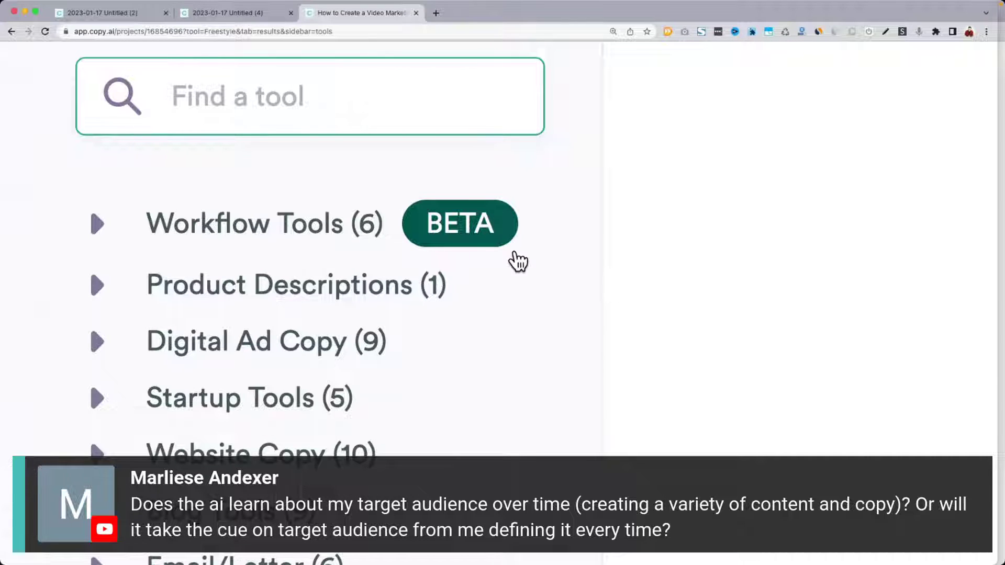
scroll(703, 321, down, 5)
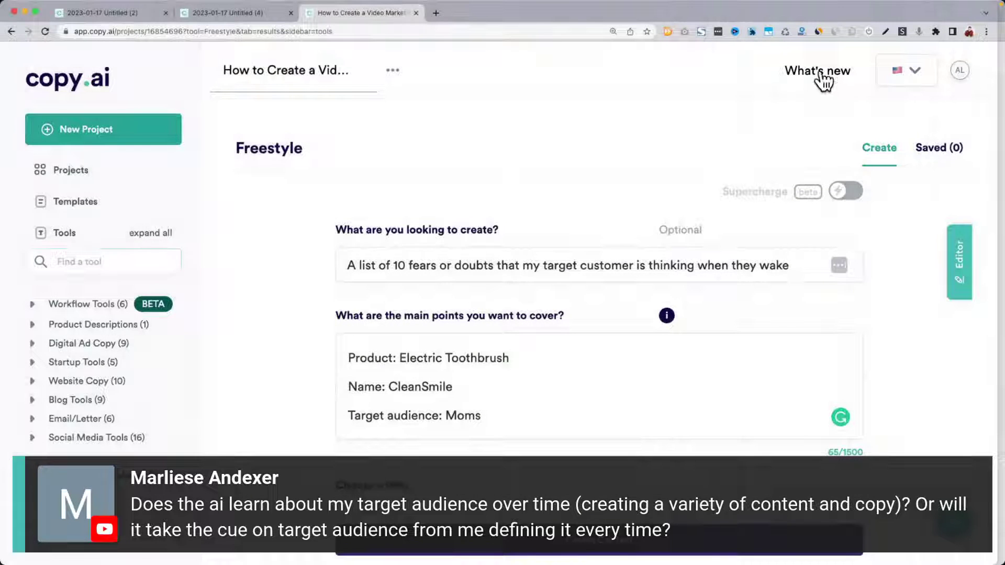
click(822, 74)
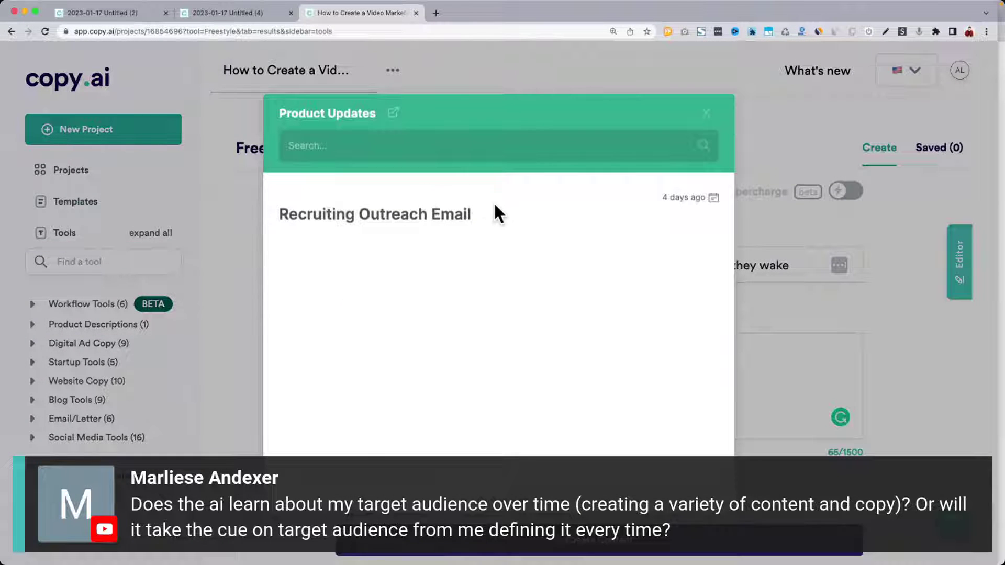
scroll(494, 203, down, 3)
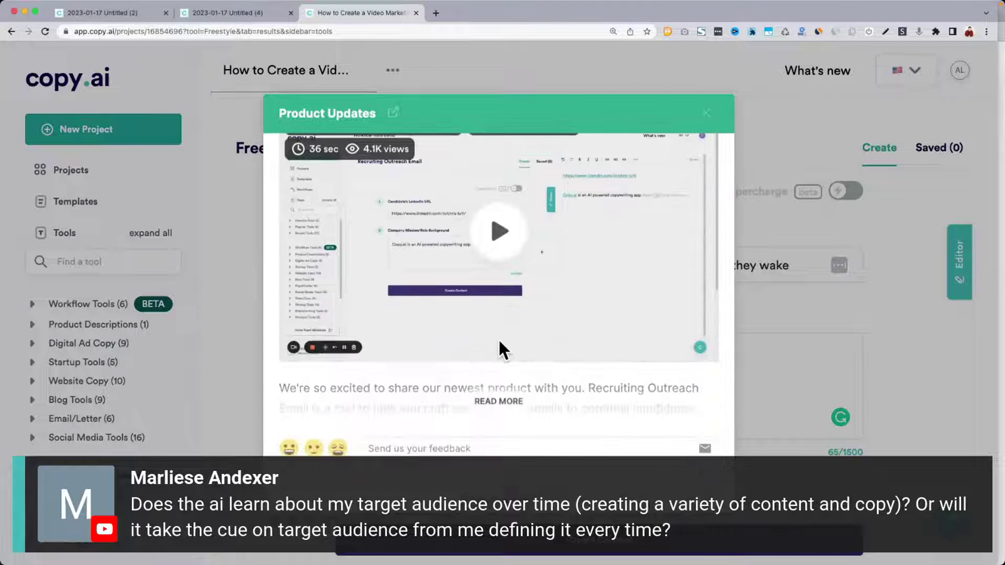
scroll(499, 343, down, 10)
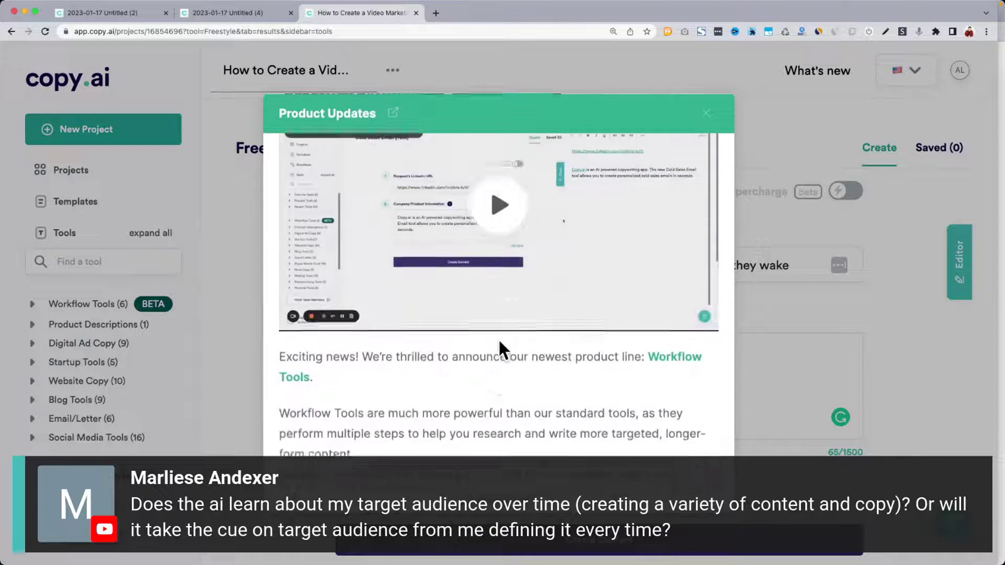
scroll(499, 345, up, 12)
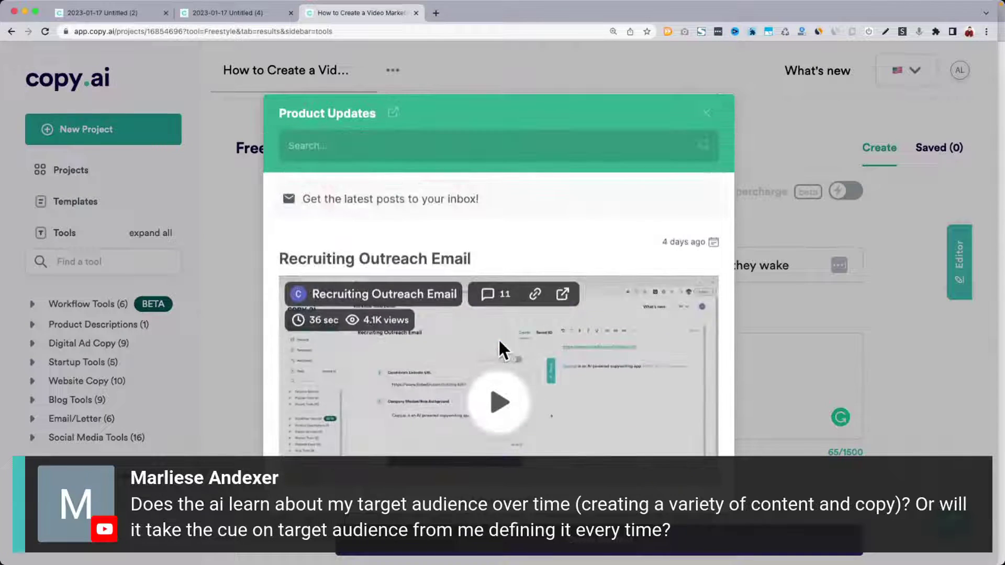
click(709, 112)
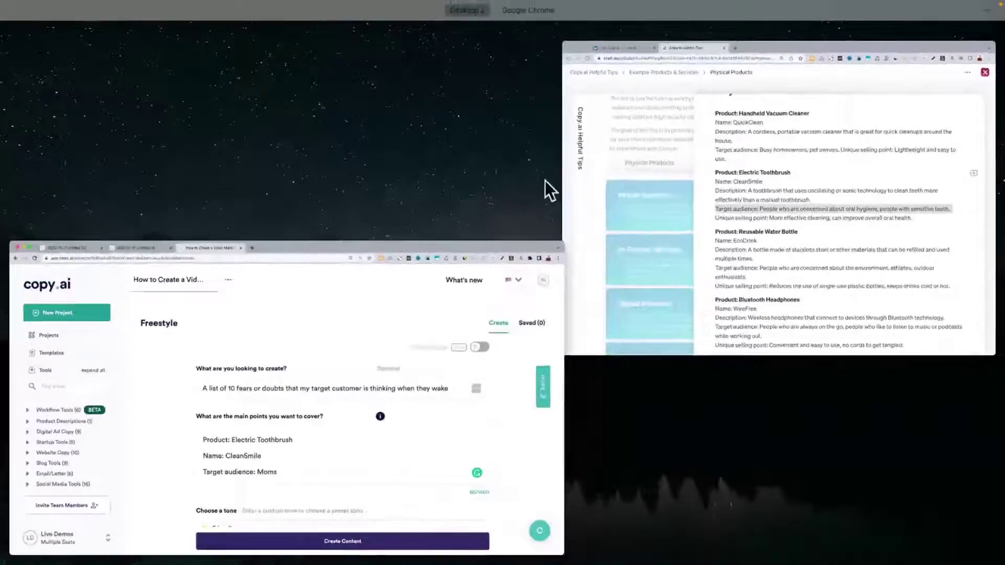
Check the demo topics slide and switch to the Copy.ai Helpful Tips document to browse its Physical Products examples.
click(829, 193)
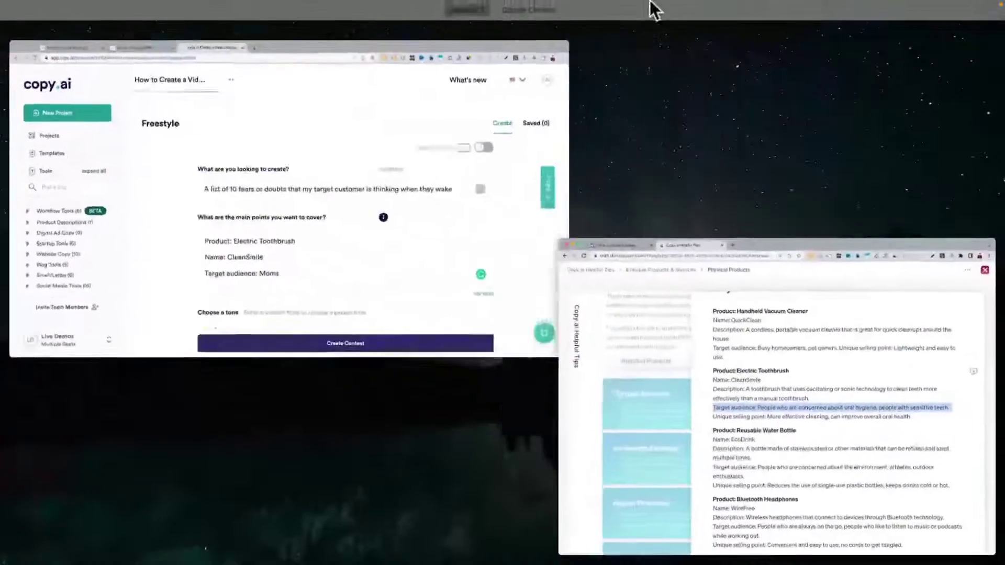
key(ctrl+Up)
click(550, 35)
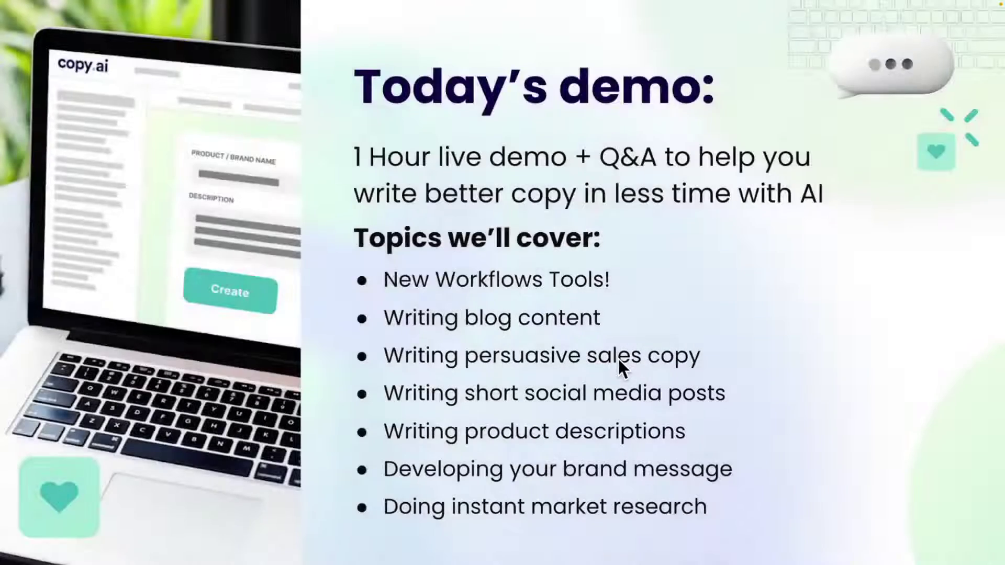
key(ctrl+Up)
click(821, 331)
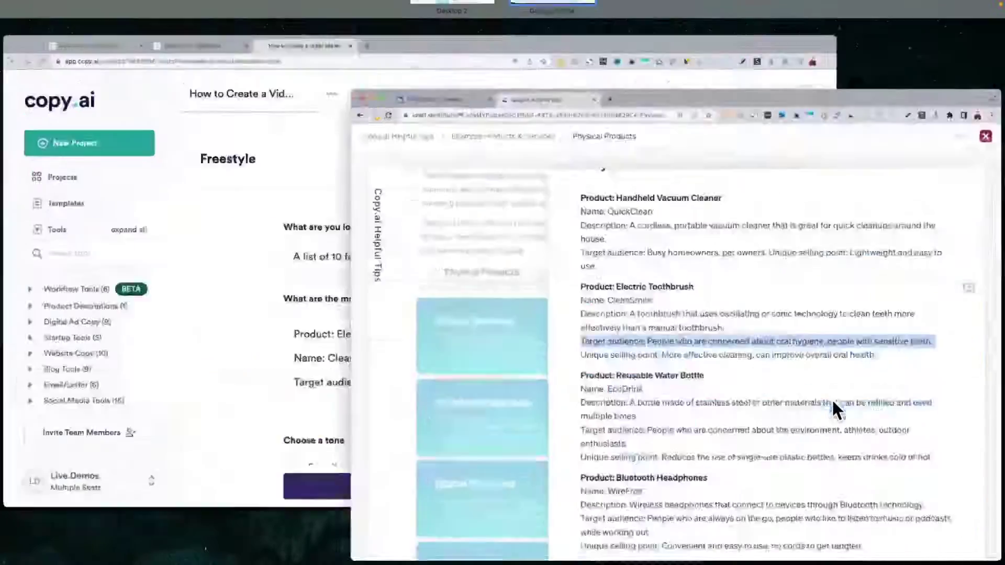
scroll(832, 399, down, 5)
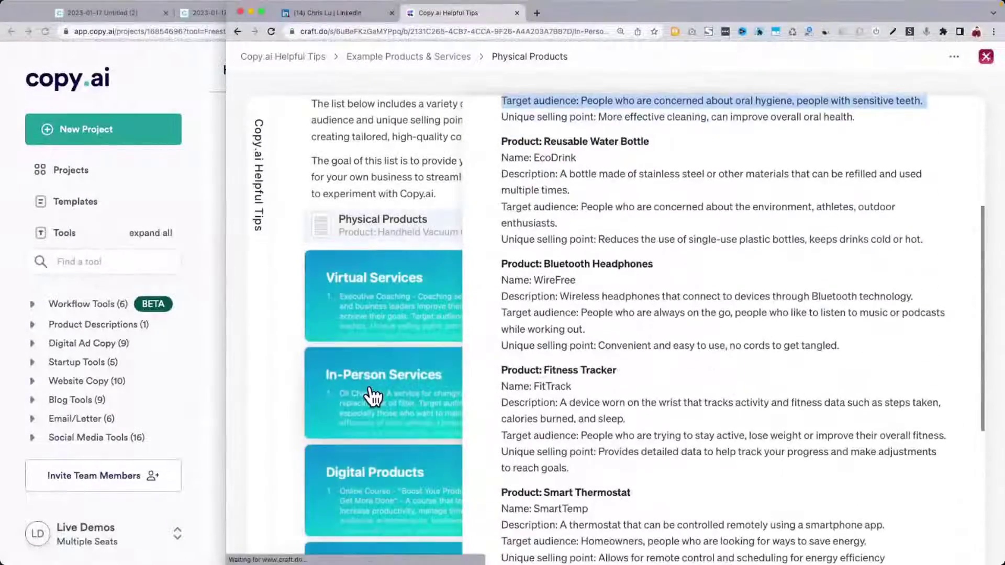
Open the In-Person Services examples and highlight the Hair Salon entry.
click(374, 396)
scroll(529, 206, down, 3)
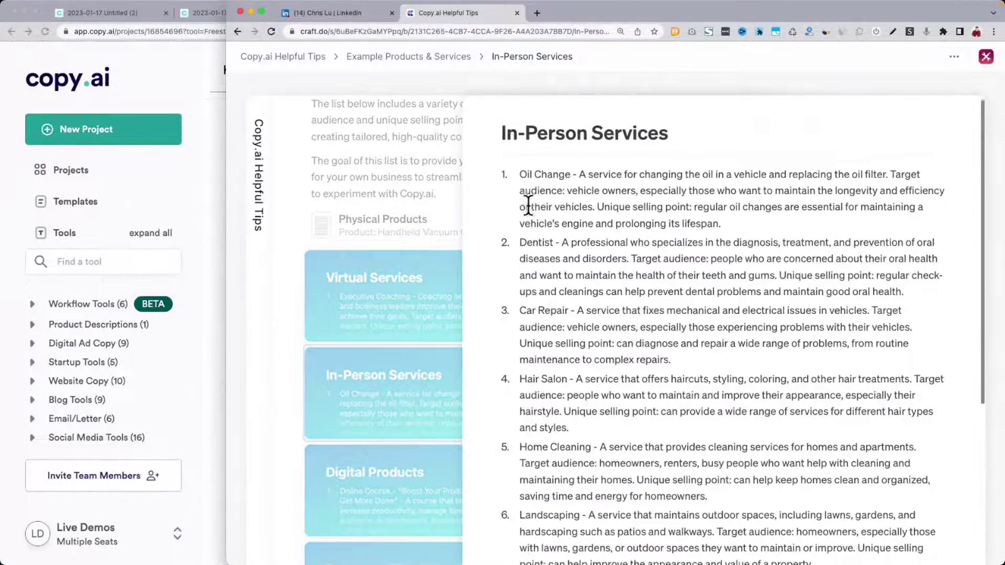
scroll(529, 207, down, 3)
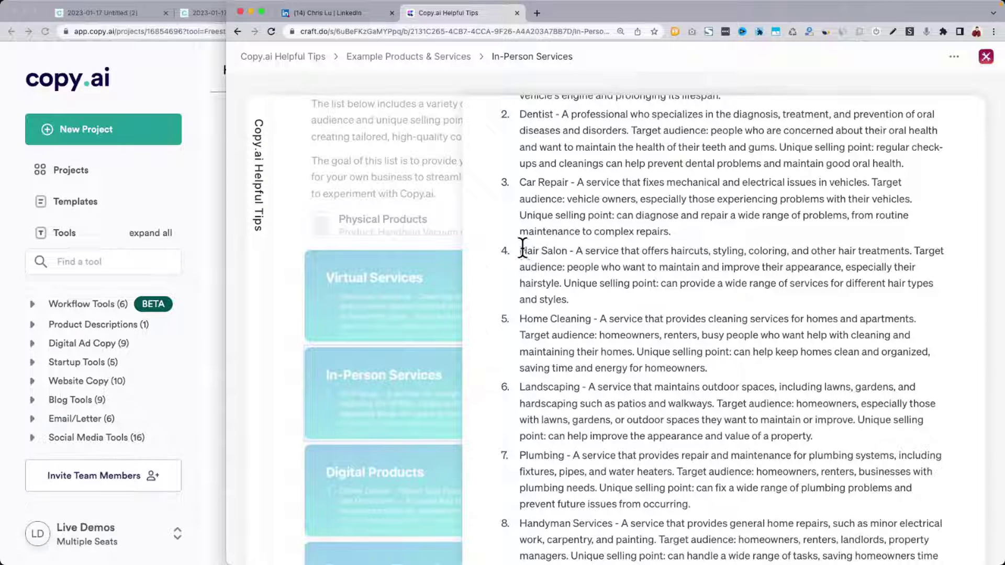
drag(519, 250, 595, 299)
scroll(380, 500, down, 5)
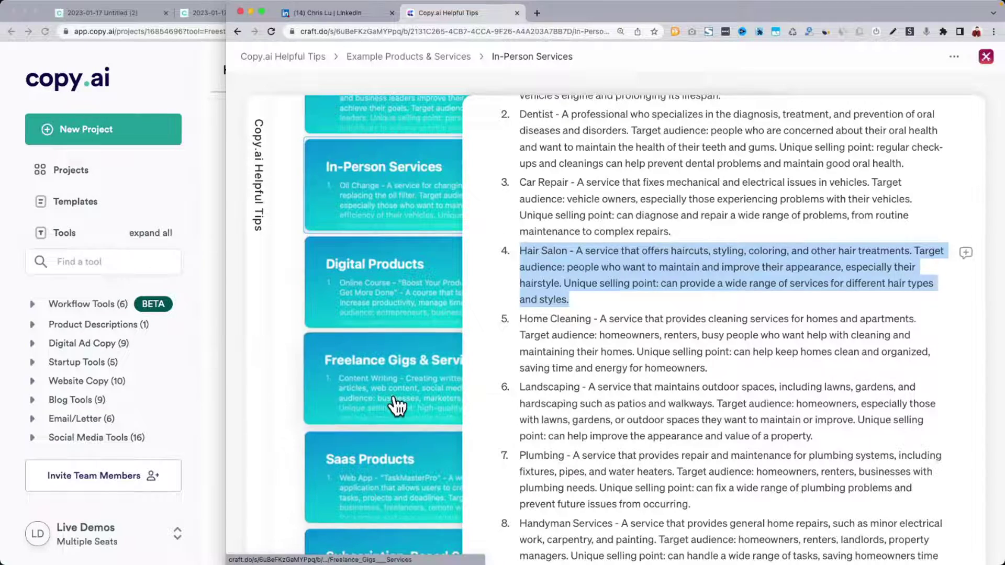
Open the Virtual Services examples, highlight the Financial Planning entry and browse the entries after it.
click(396, 404)
scroll(396, 404, up, 4)
click(395, 256)
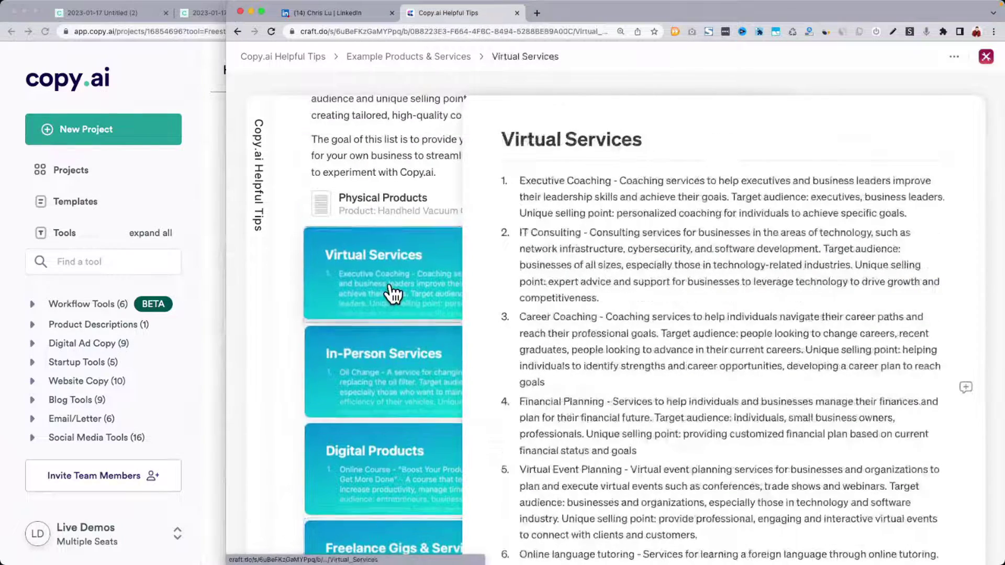
scroll(699, 298, down, 2)
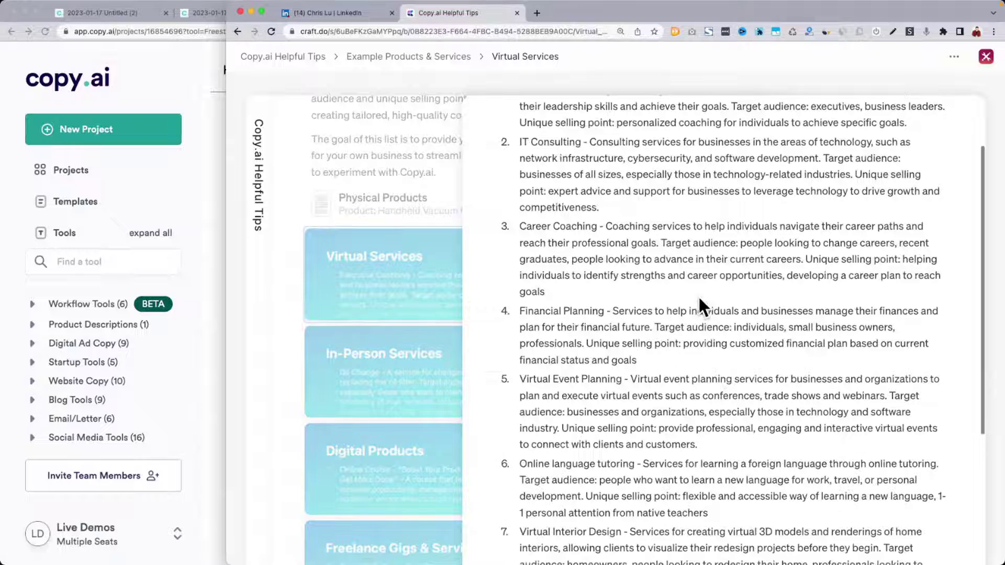
drag(520, 295, 624, 338)
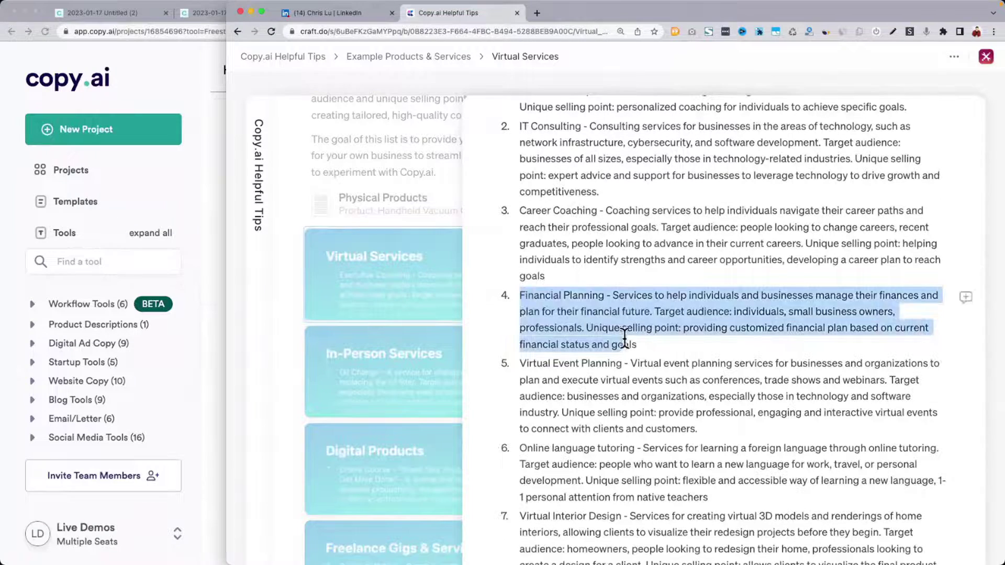
scroll(700, 341, down, 1)
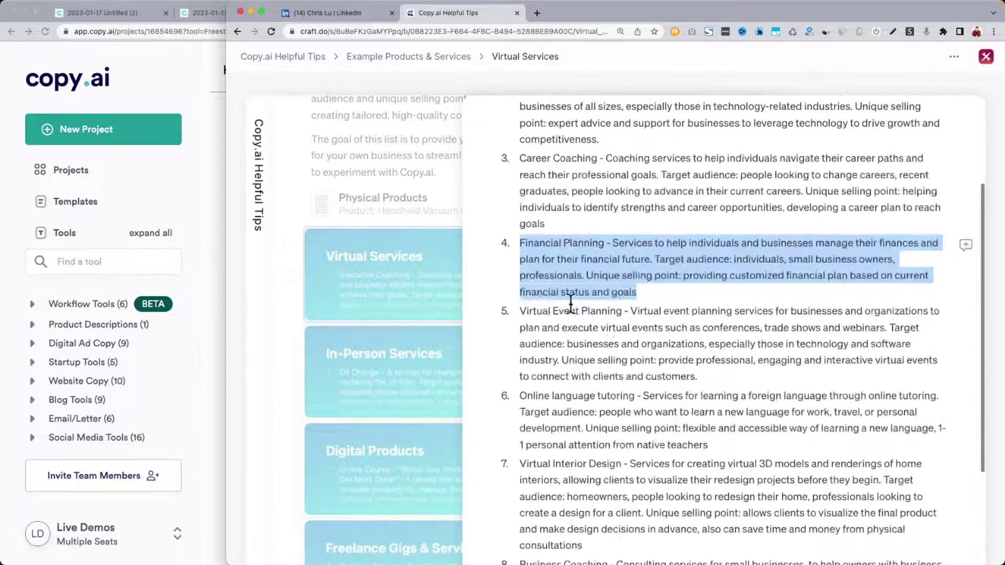
scroll(522, 310, down, 2)
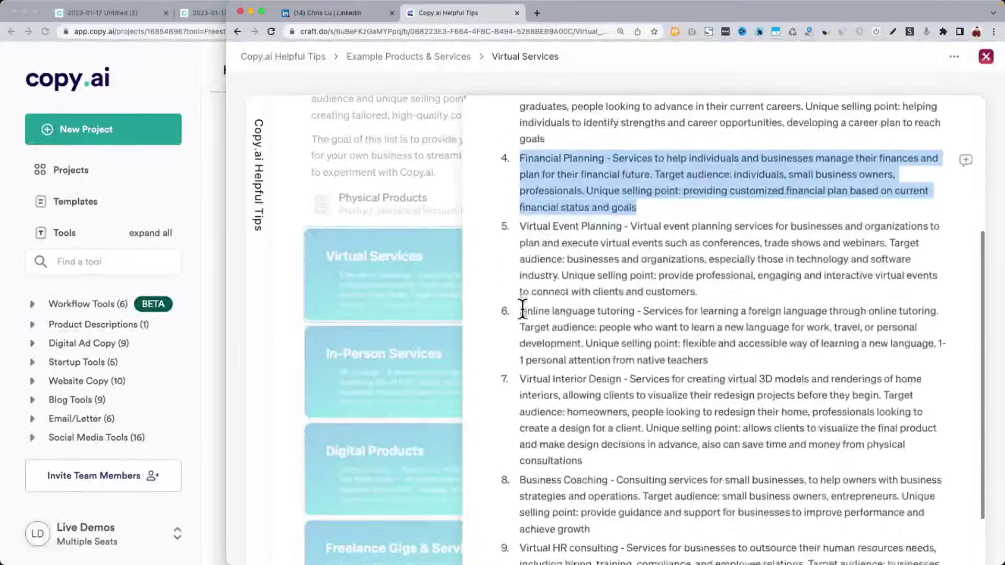
Copy the full Online language tutoring entry from the Virtual Services examples.
click(522, 310)
drag(523, 310, 734, 361)
key(ctrl+c)
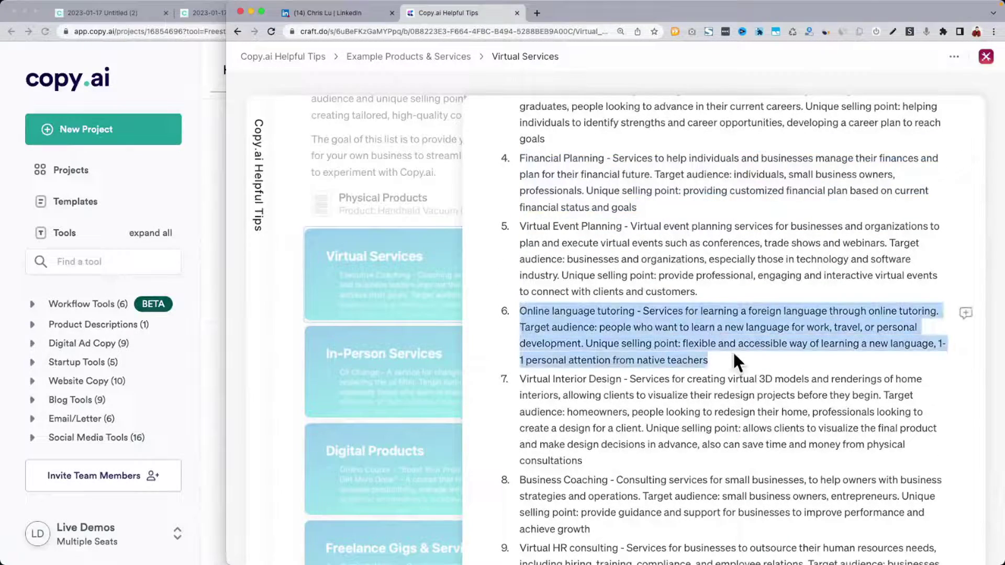
Back in copy.ai's Freestyle form, set the content request to "Sales copy" and replace the main points with the copied tutoring entry.
click(203, 289)
triple_click(403, 264)
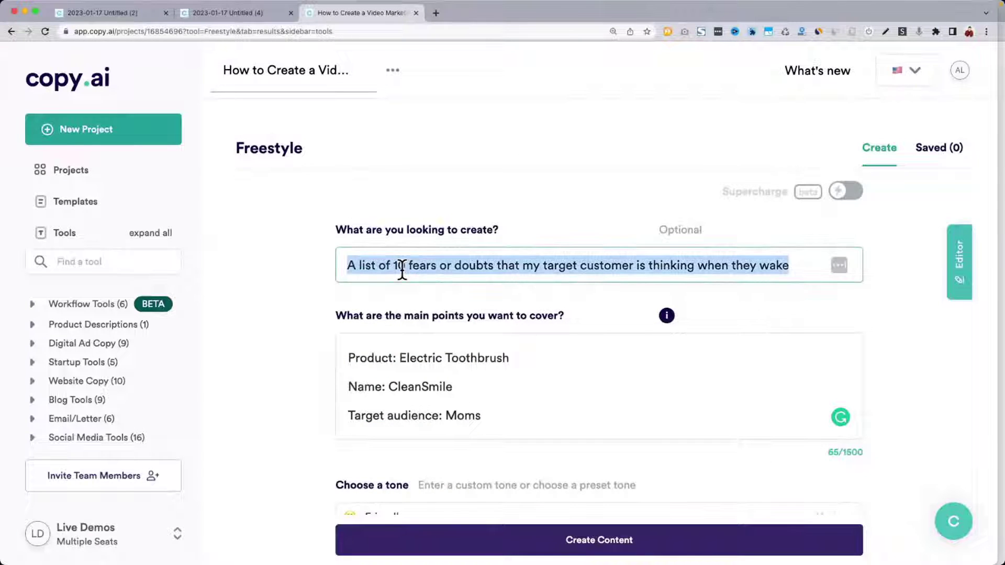
text(Sales c)
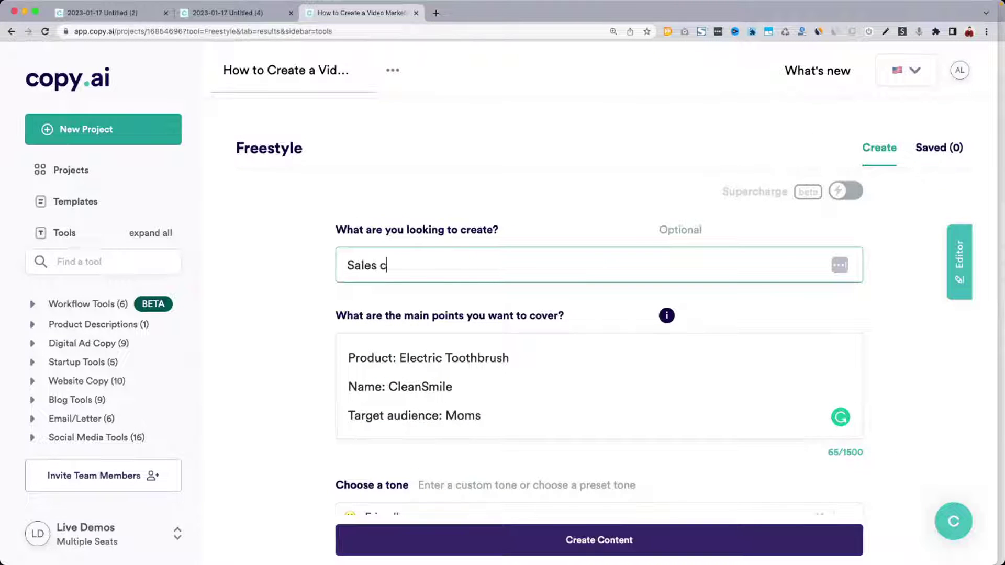
click(396, 371)
key(ctrl+a)
key(ctrl+v)
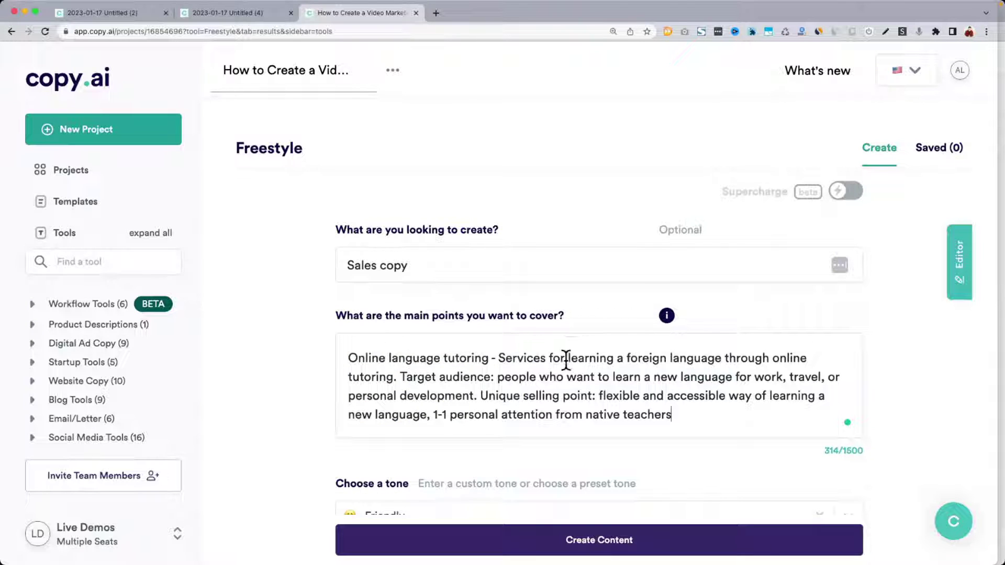
Split the tutoring text into two paragraphs labelled "Service:" and "Description:", removing the dash after the service name.
click(501, 358)
key(BackSpace)
key(Return)
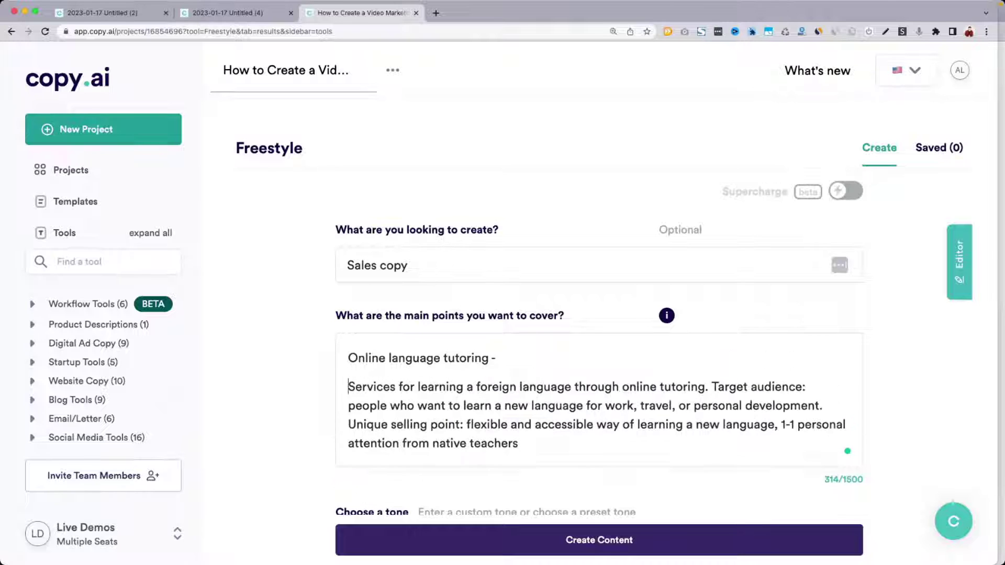
text(Description)
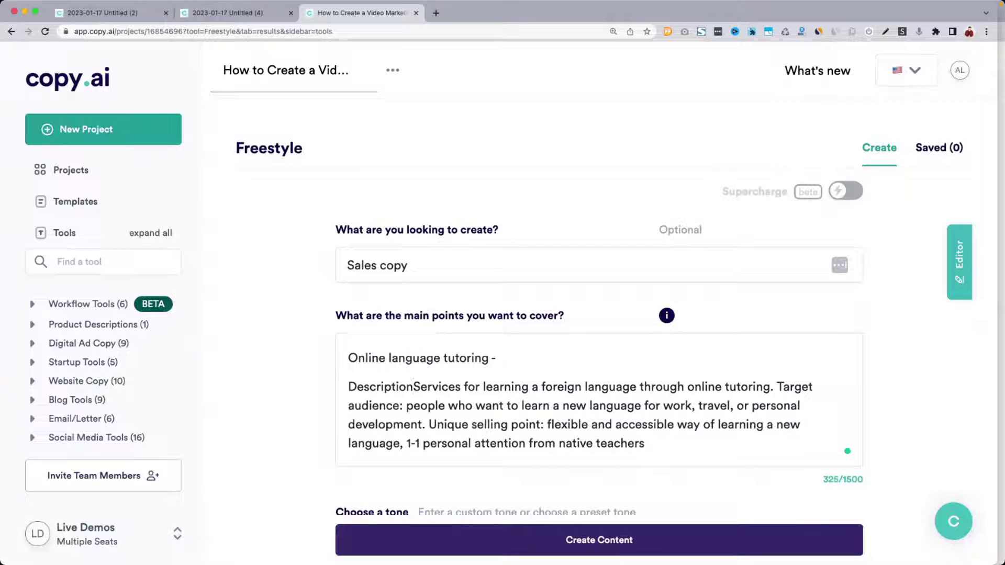
text(:)
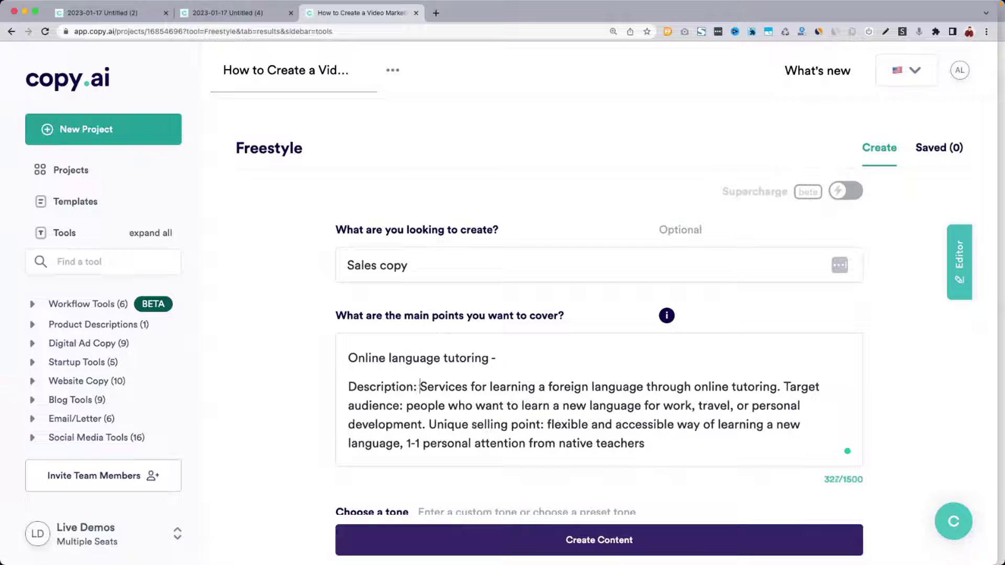
click(344, 358)
text(Service:)
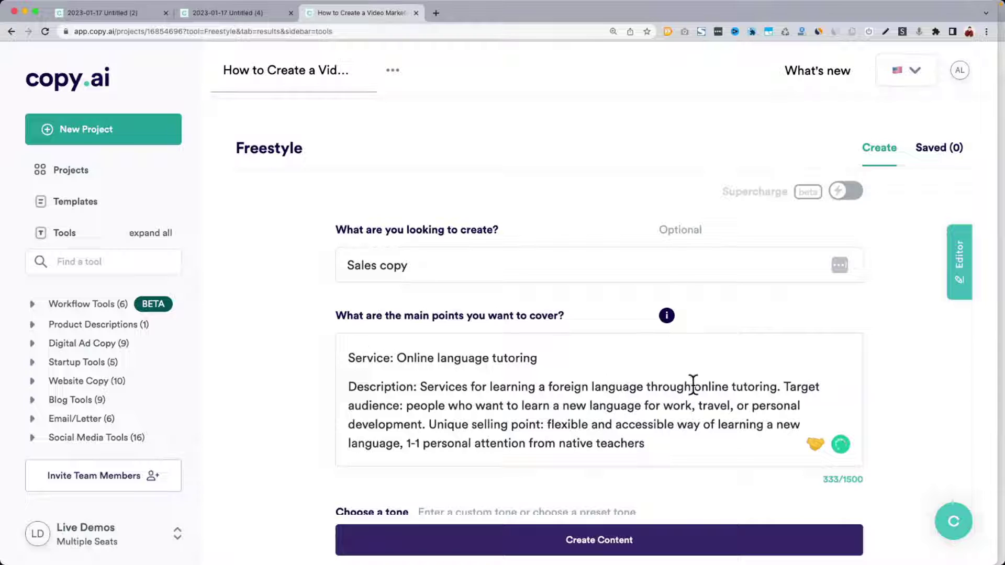
Put the target audience and the unique selling point on their own lines in the main points.
click(784, 387)
key(Return)
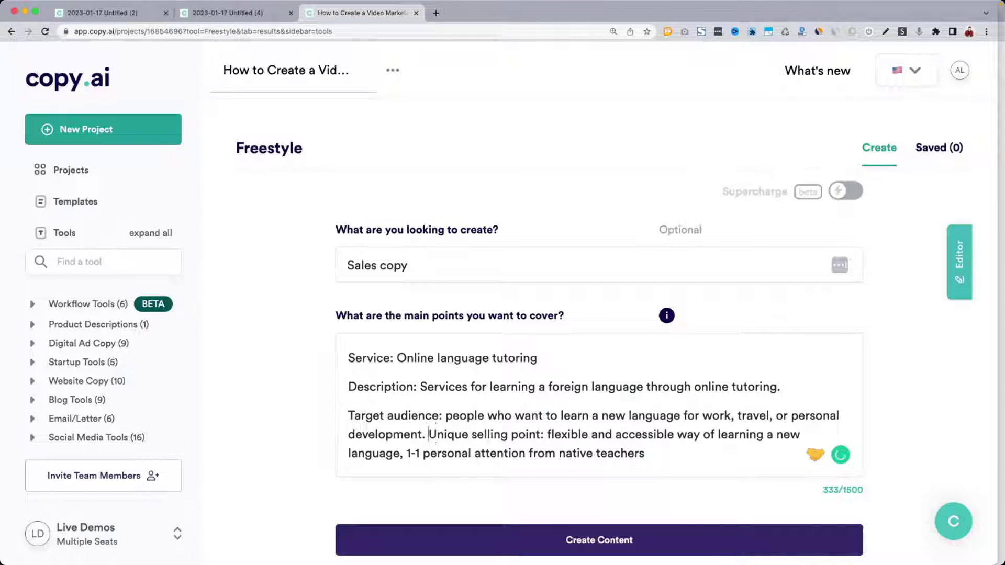
key(Return)
scroll(408, 419, down, 1)
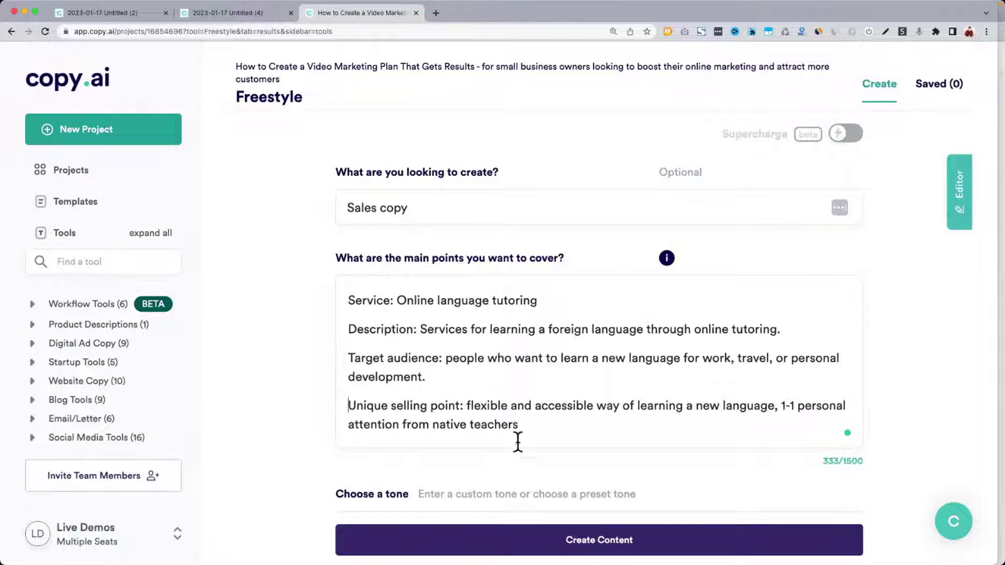
scroll(571, 427, down, 1)
scroll(571, 426, down, 2)
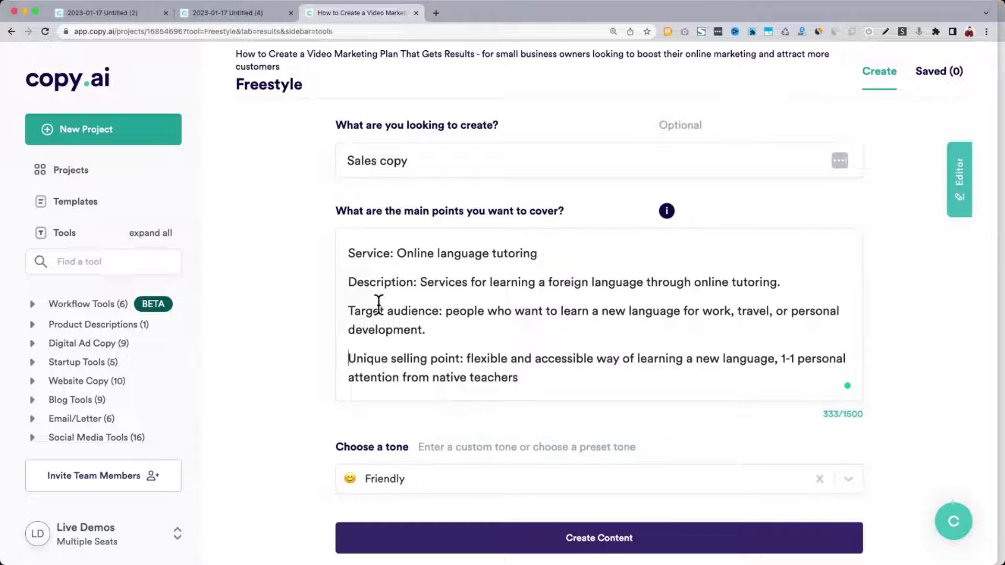
Try the main points without the unique selling point paragraph, and undo its removal.
drag(350, 358, 606, 381)
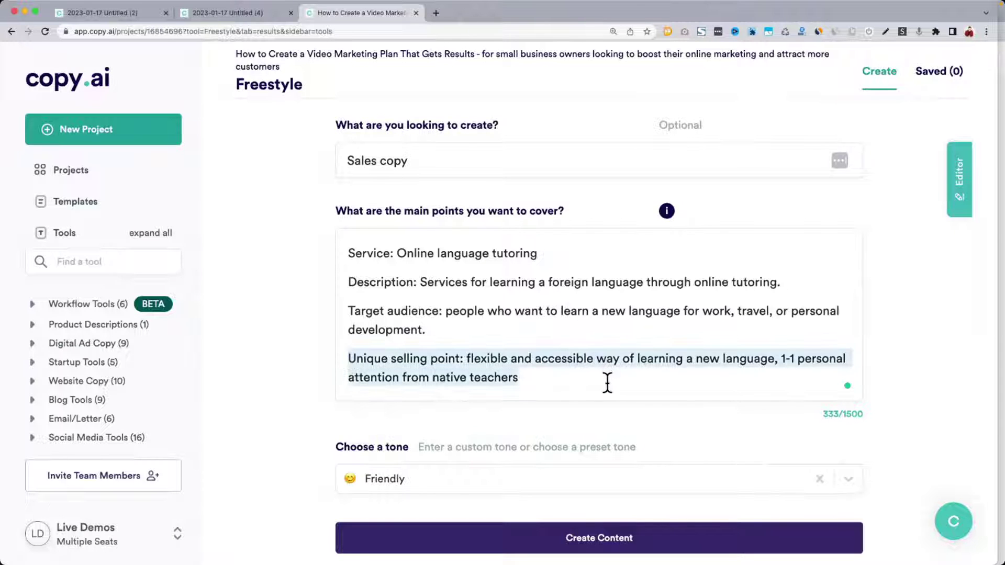
key(BackSpace)
key(BackSpace)
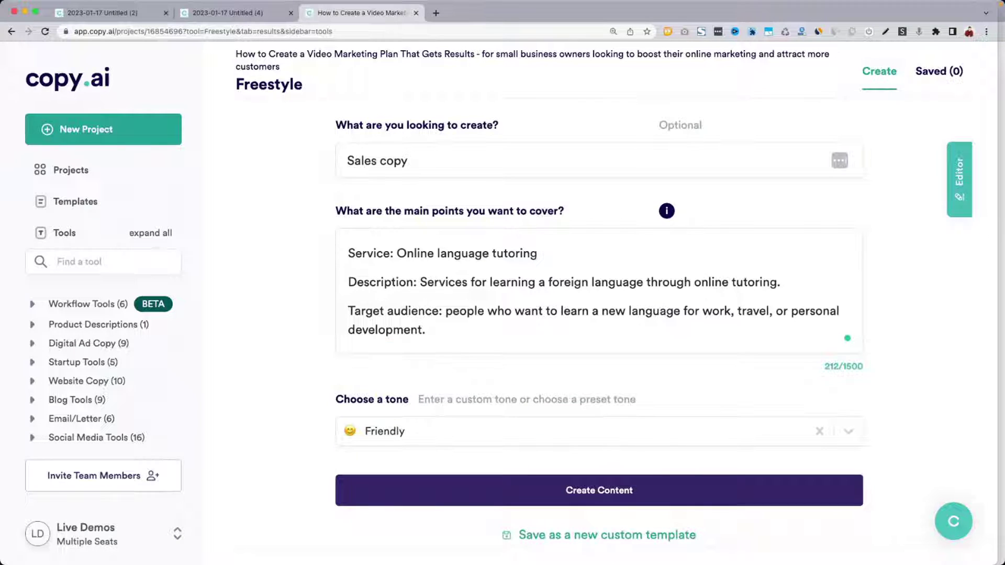
key(super+z)
key(super+z)
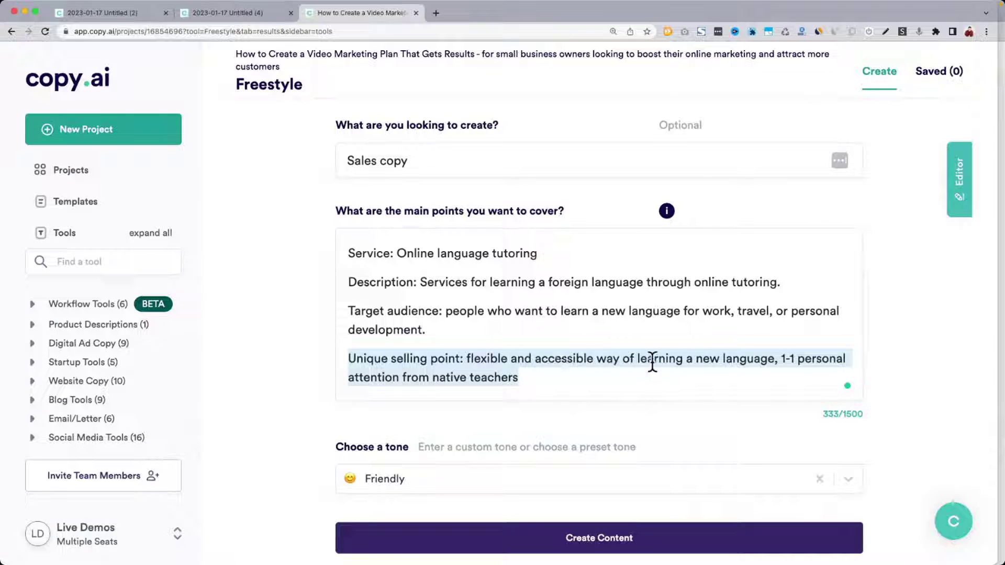
key(Up)
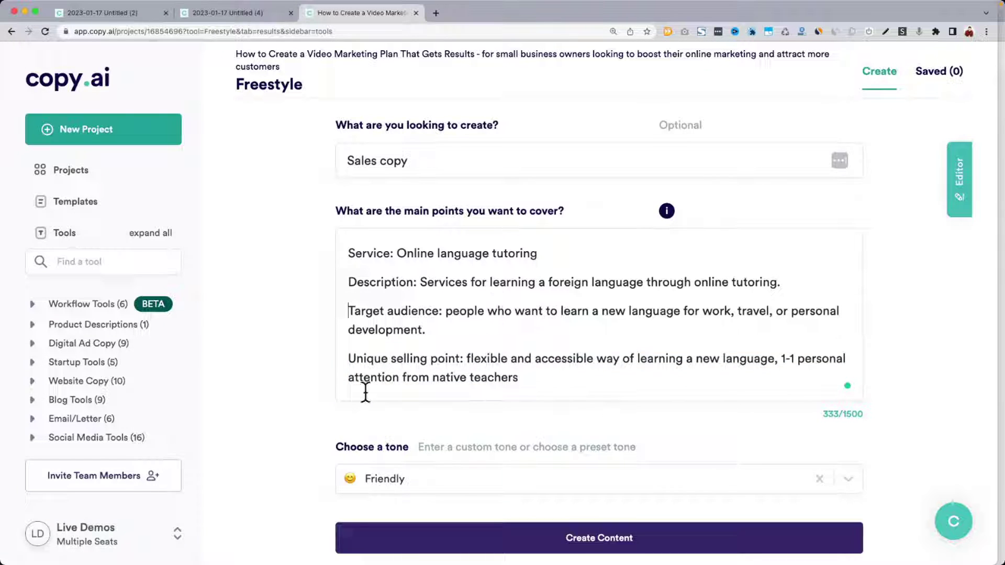
key(Down)
Set the tone to Persuasive and generate the tutoring sales copy.
scroll(305, 331, down, 2)
click(437, 388)
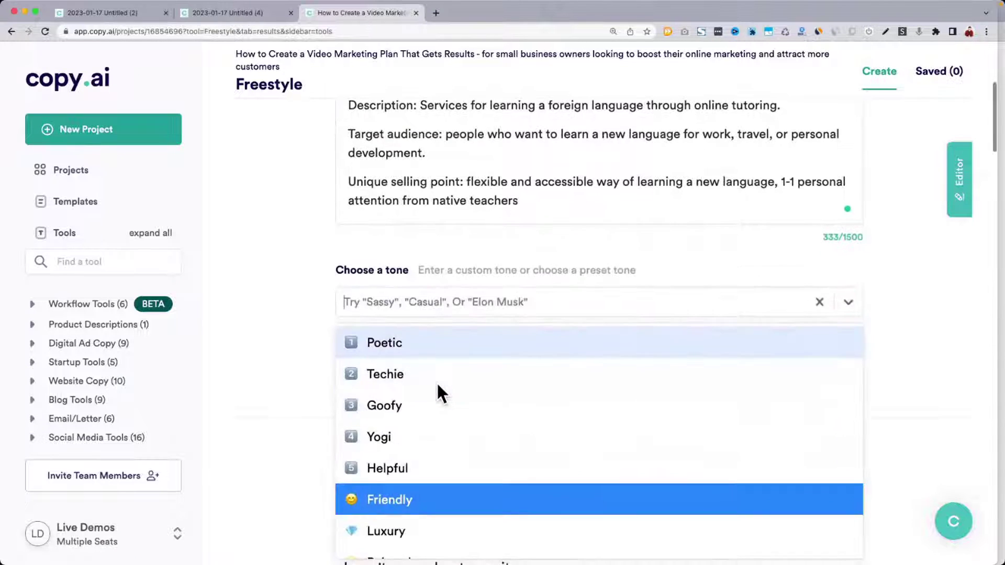
scroll(437, 388, down, 2)
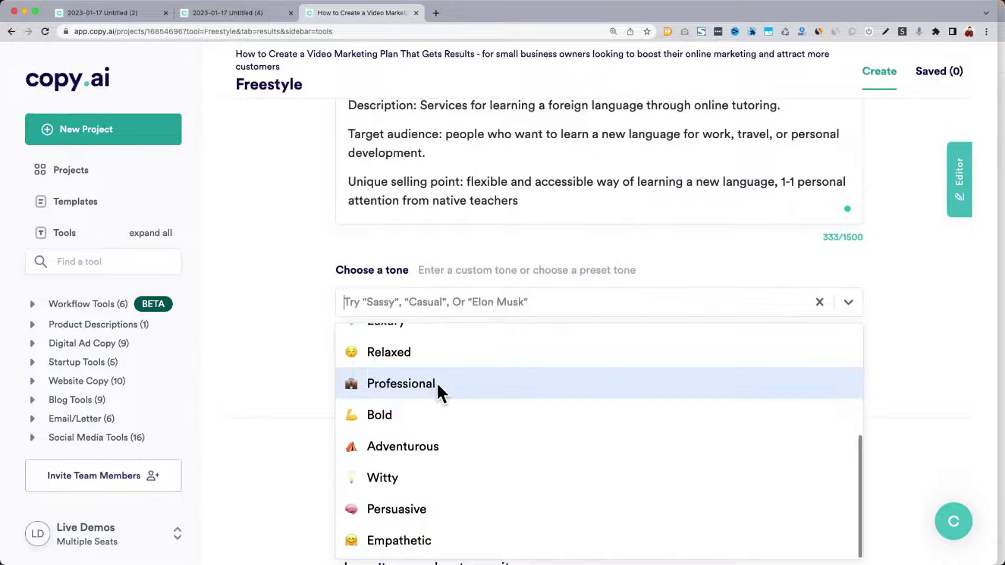
click(452, 510)
click(601, 371)
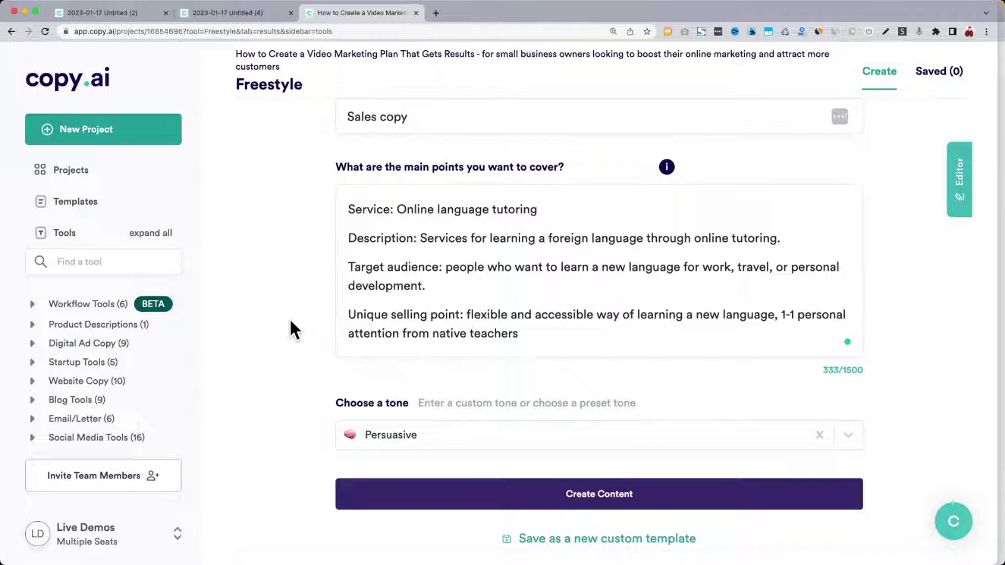
Read the first generated sales copy from its opening problem statement to the "[company name]" placeholder in the third paragraph.
scroll(291, 329, down, 5)
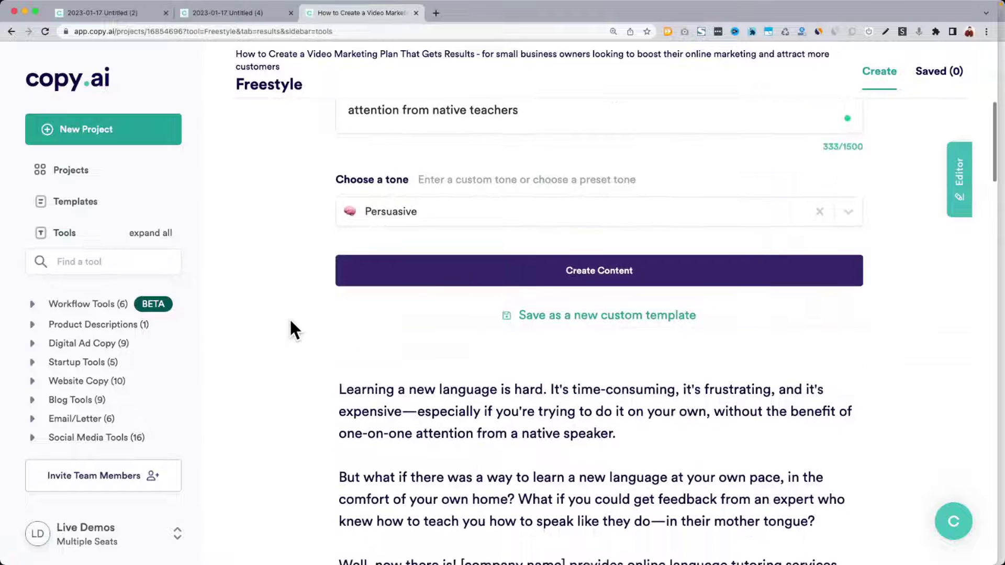
scroll(291, 329, down, 3)
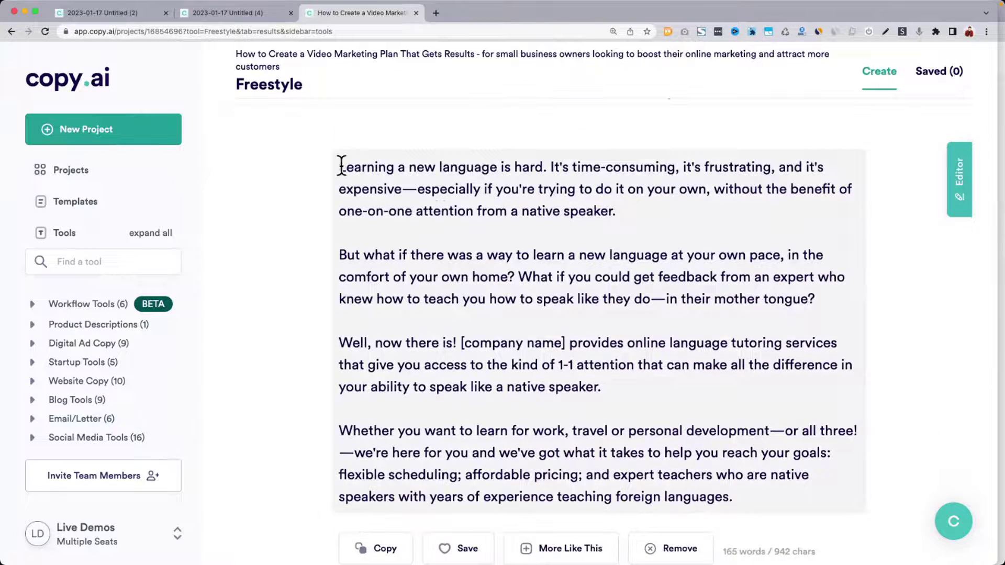
drag(341, 165, 704, 186)
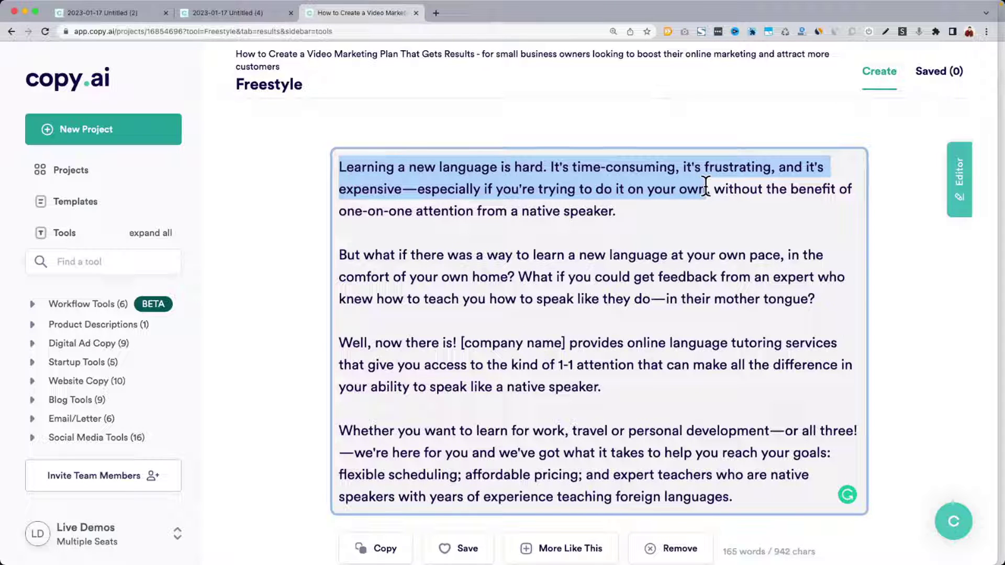
click(365, 256)
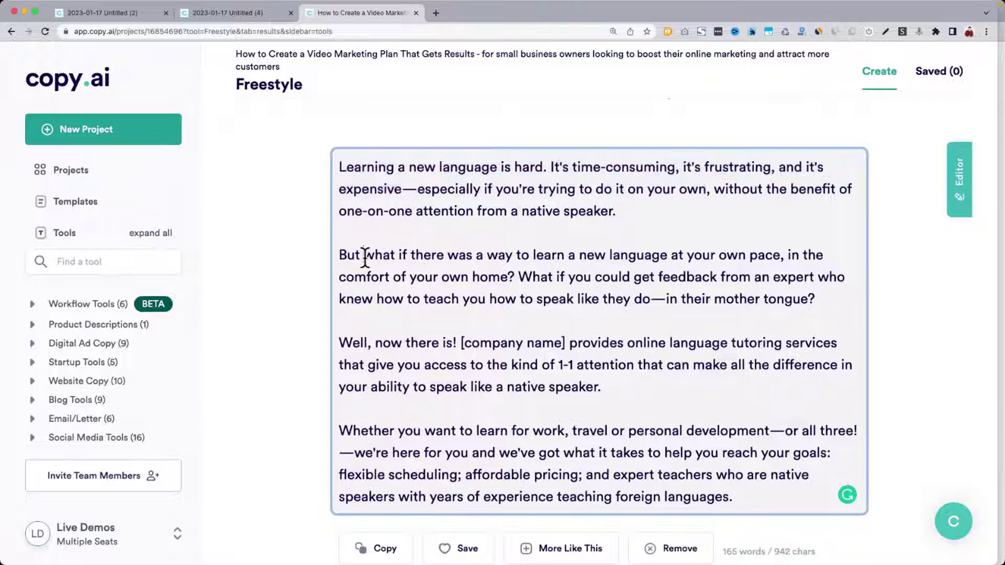
drag(346, 256, 510, 273)
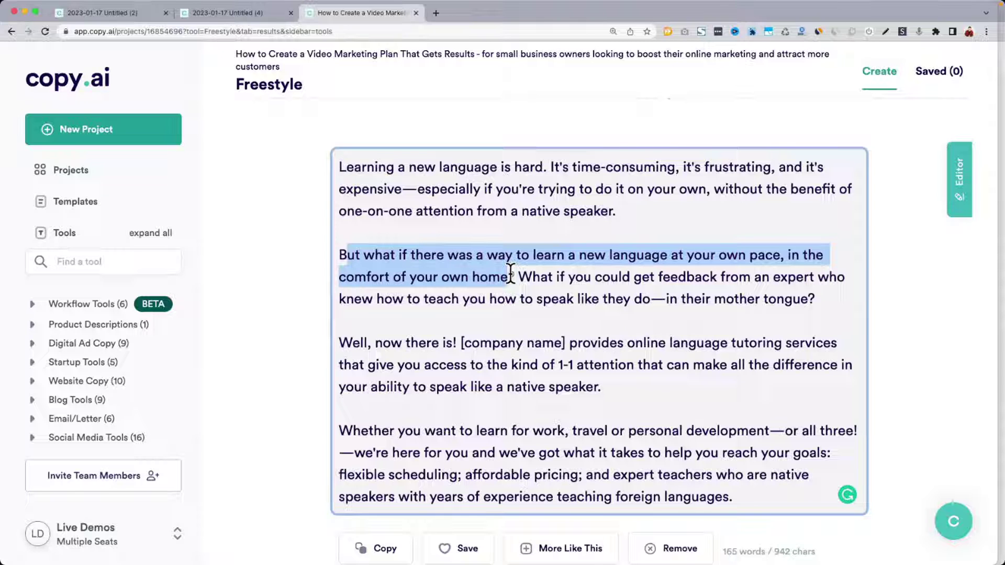
drag(510, 273, 821, 300)
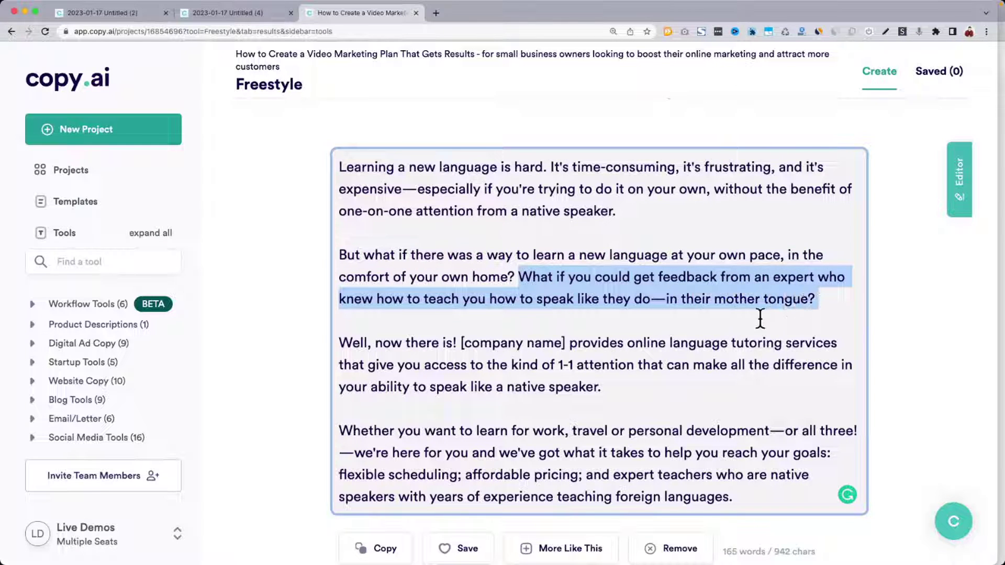
drag(339, 342, 568, 341)
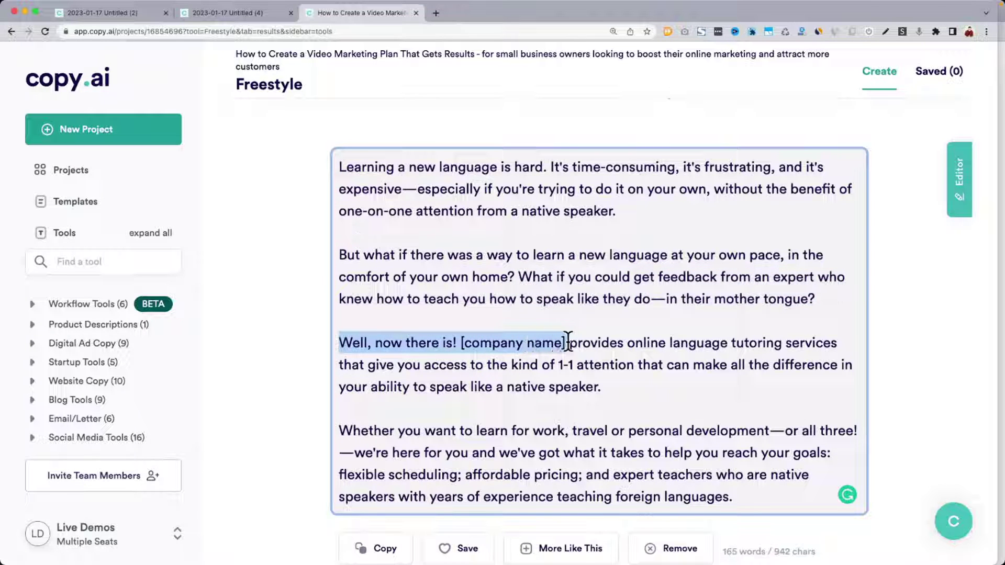
click(569, 343)
drag(461, 341, 568, 345)
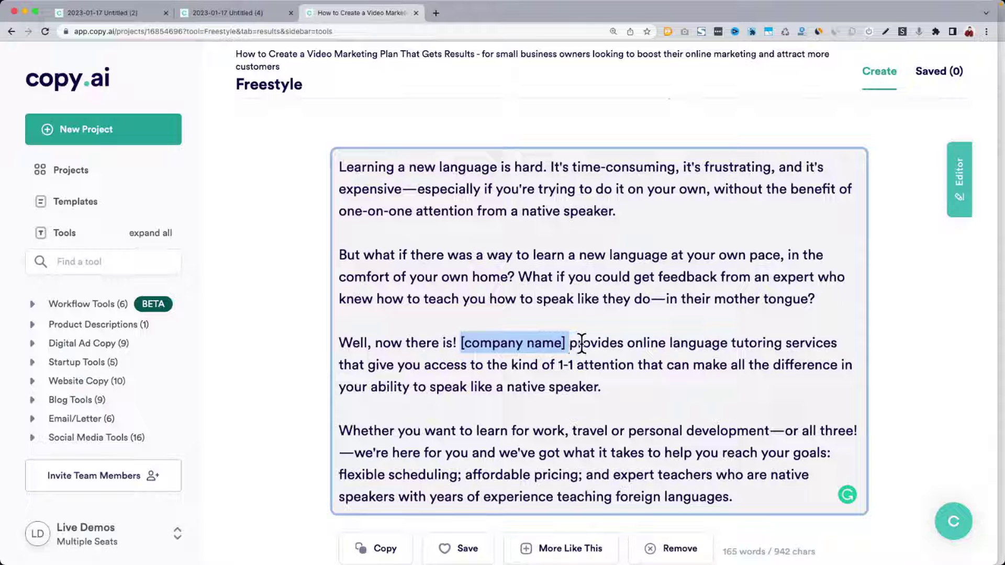
Review the structure of the first result paragraph by paragraph, through the closing one about work, travel or personal development.
scroll(520, 381, down, 1)
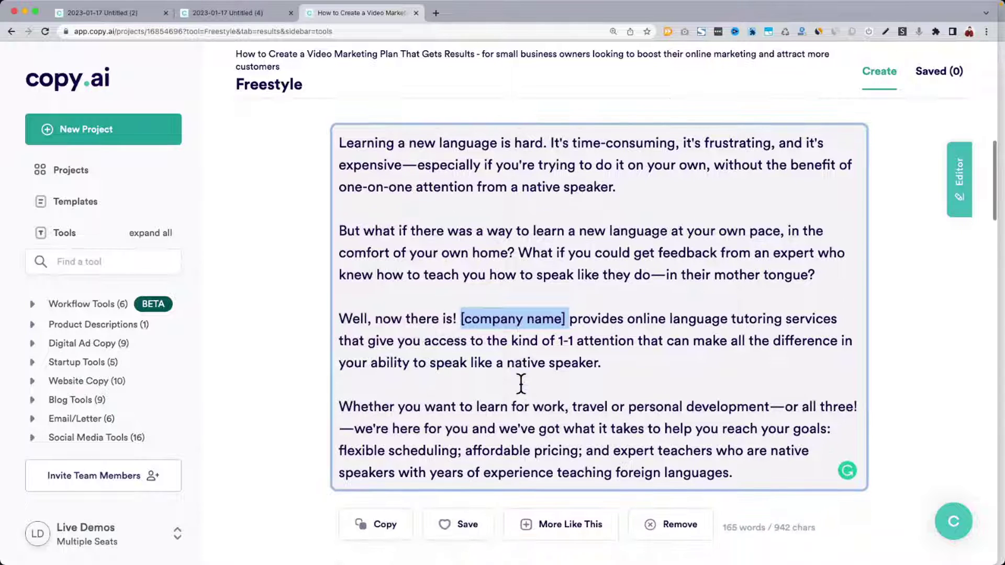
drag(341, 146, 638, 192)
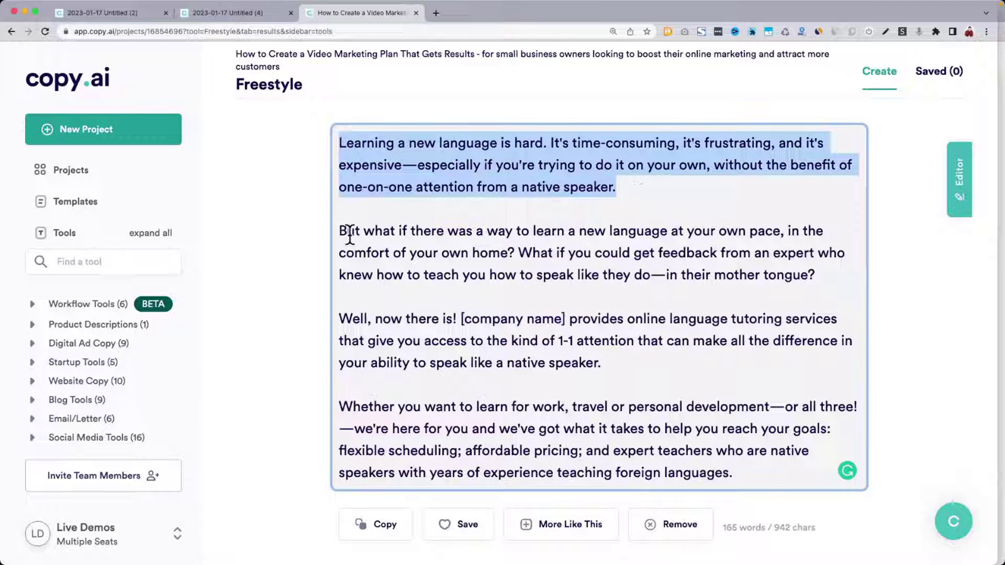
drag(346, 231, 659, 250)
drag(352, 318, 490, 340)
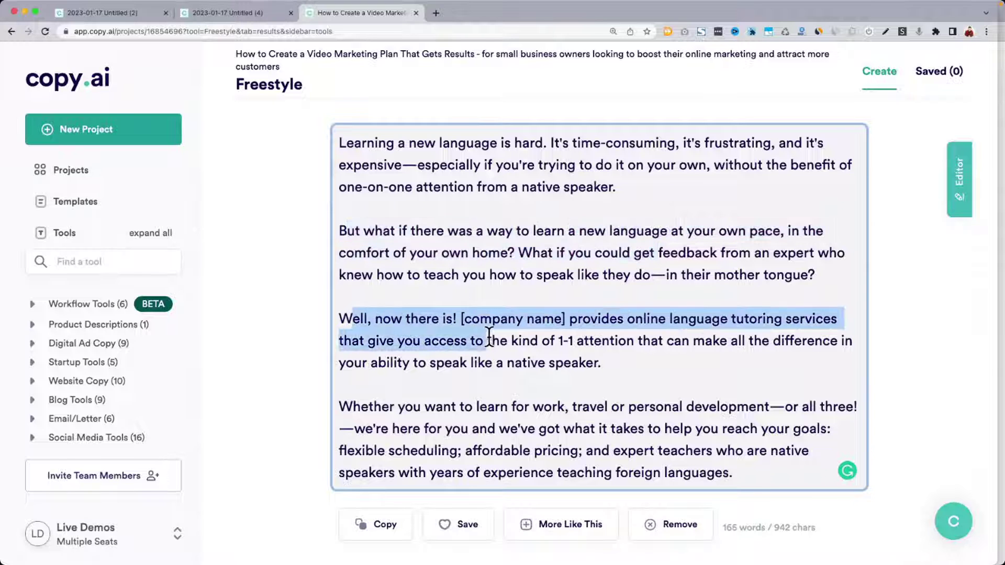
scroll(489, 337, down, 1)
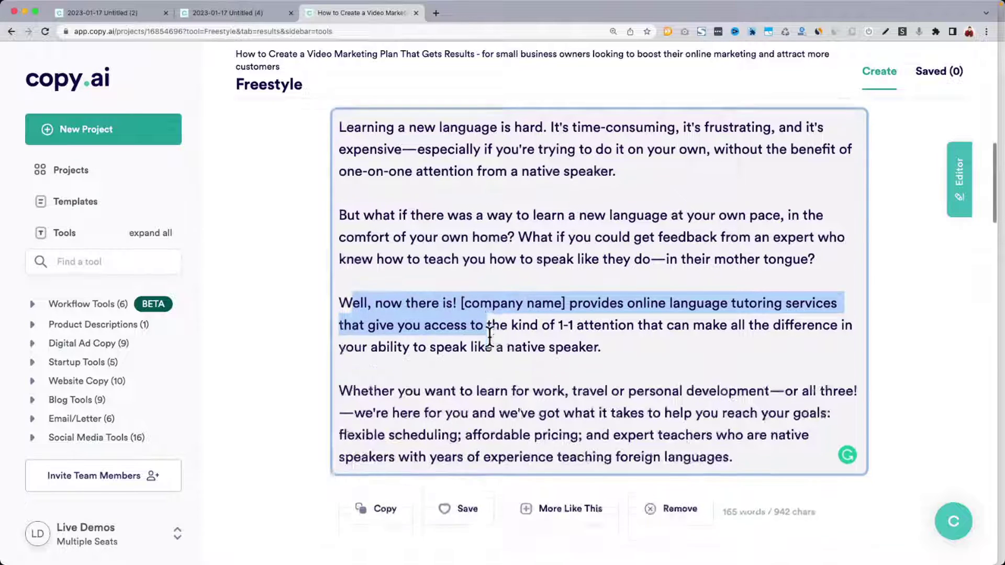
drag(340, 379, 769, 390)
drag(436, 406, 558, 425)
drag(752, 451, 561, 272)
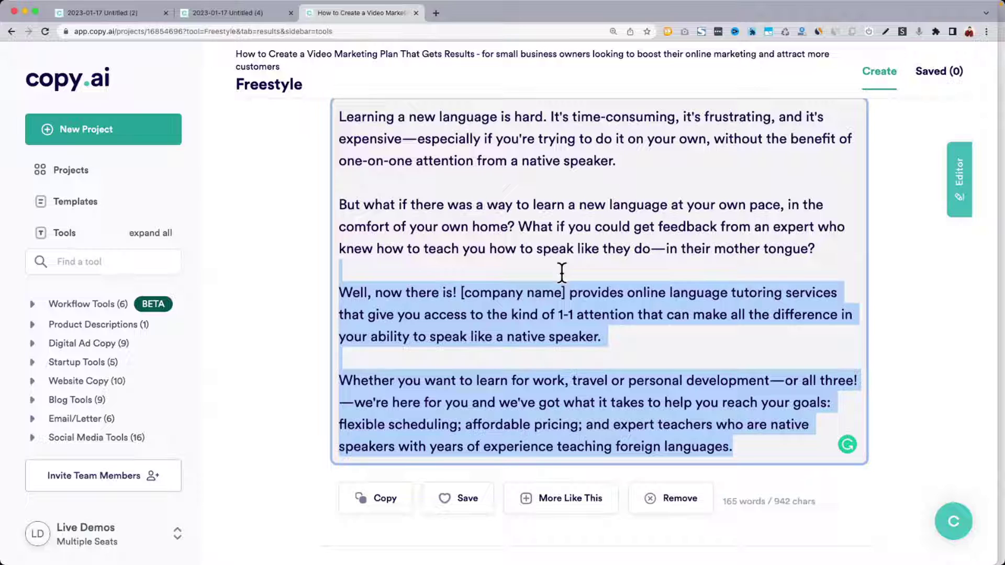
Save the first generated sales copy result.
click(455, 510)
scroll(566, 393, up, 1)
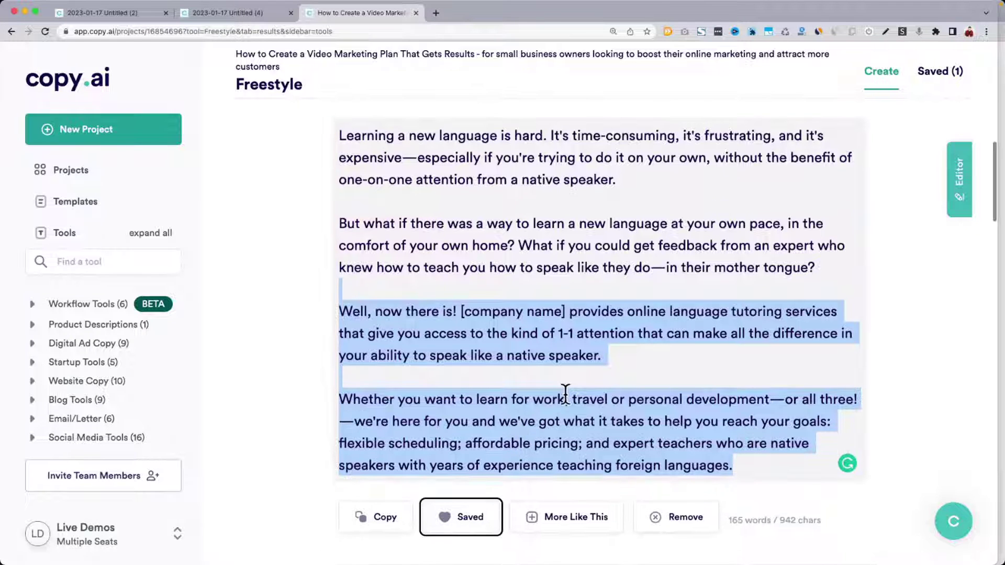
click(565, 394)
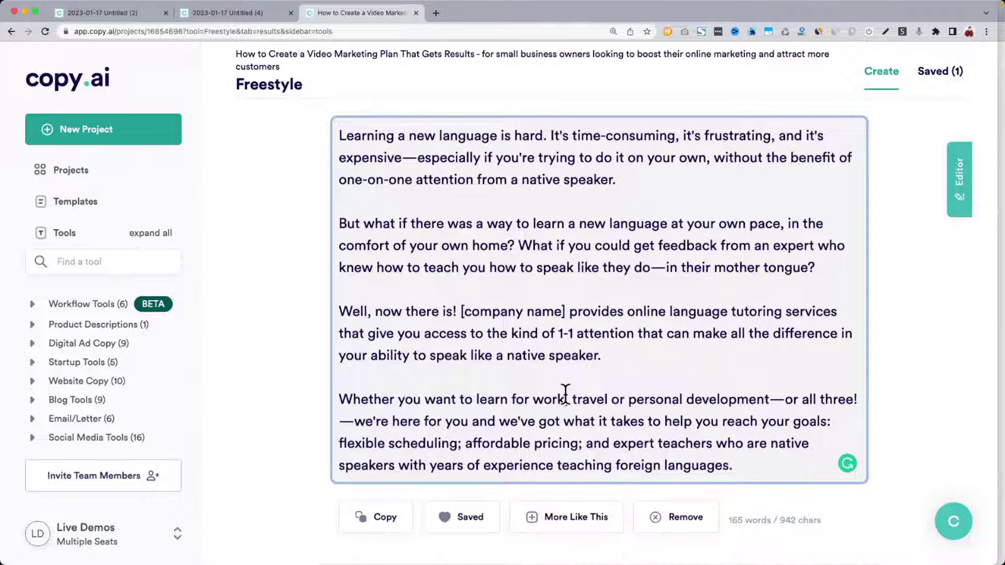
Examine the second and third sales copy results, comparing their opening lines and the paragraphs that follow.
scroll(565, 394, down, 7)
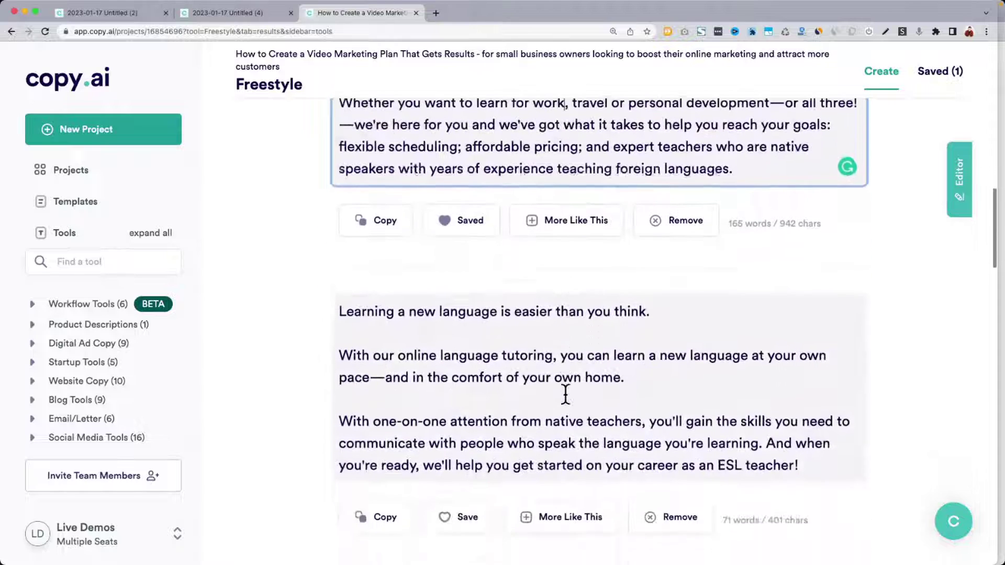
drag(341, 211, 694, 220)
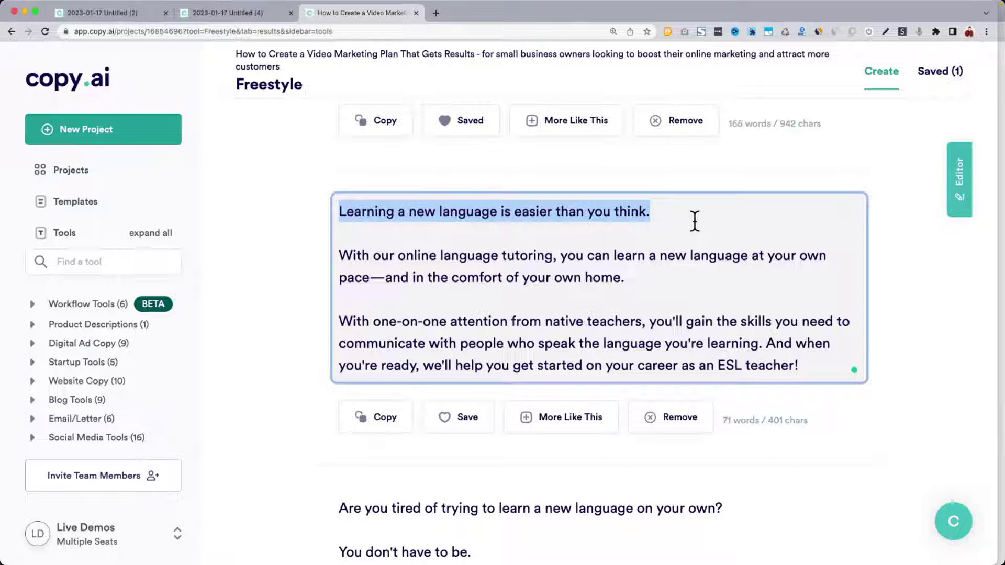
triple_click(509, 253)
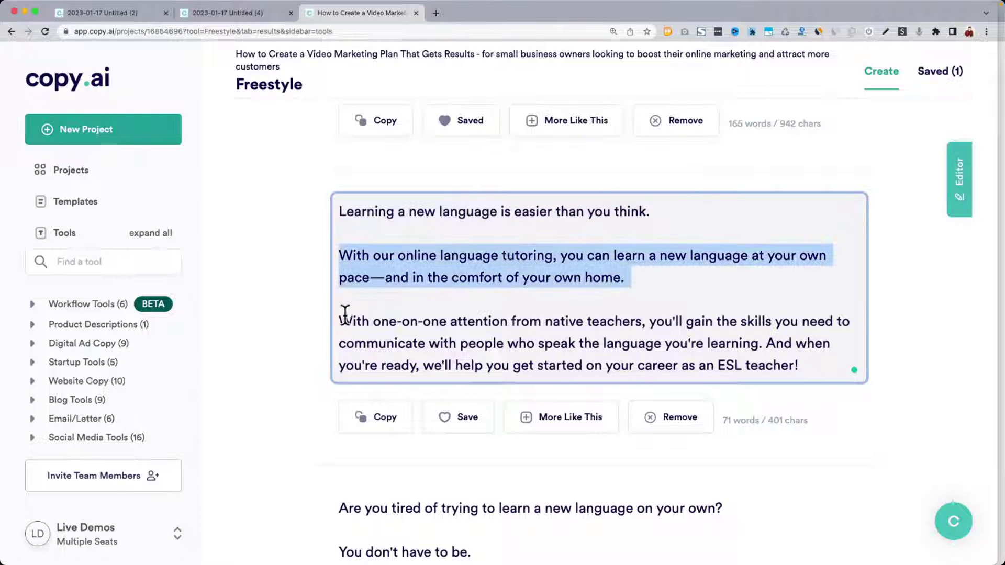
drag(343, 316, 725, 403)
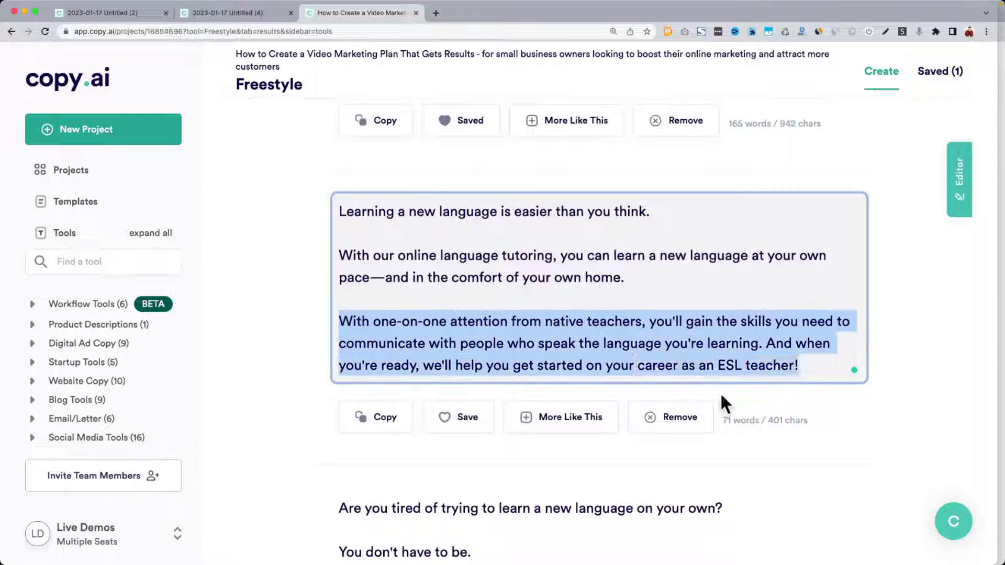
scroll(581, 325, down, 5)
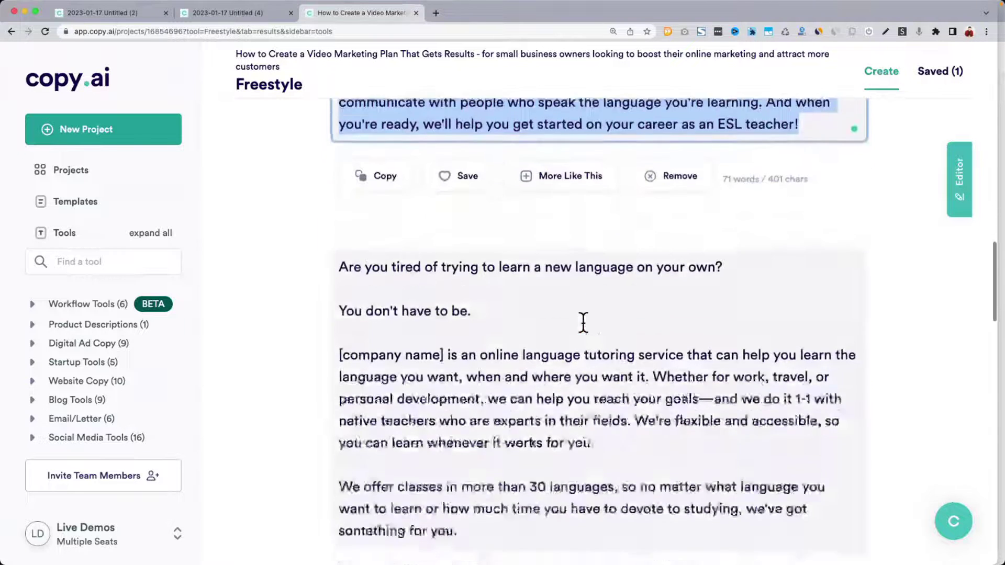
scroll(583, 322, down, 2)
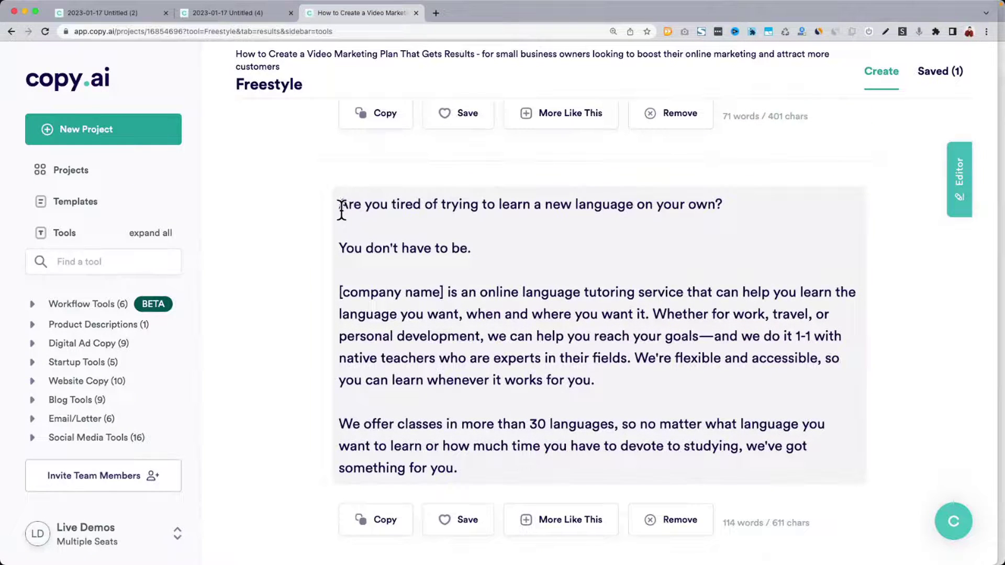
drag(341, 209, 736, 212)
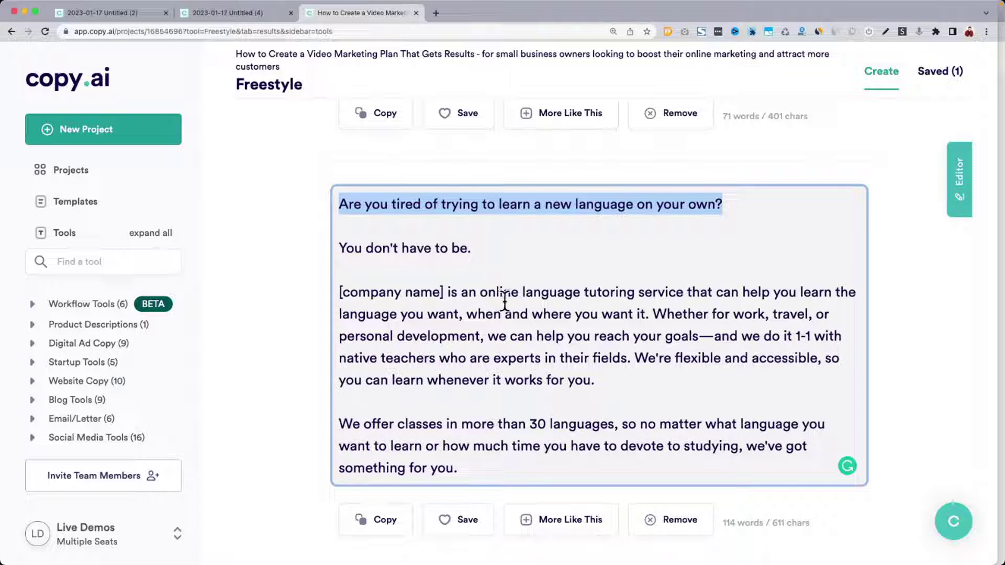
scroll(483, 435, down, 1)
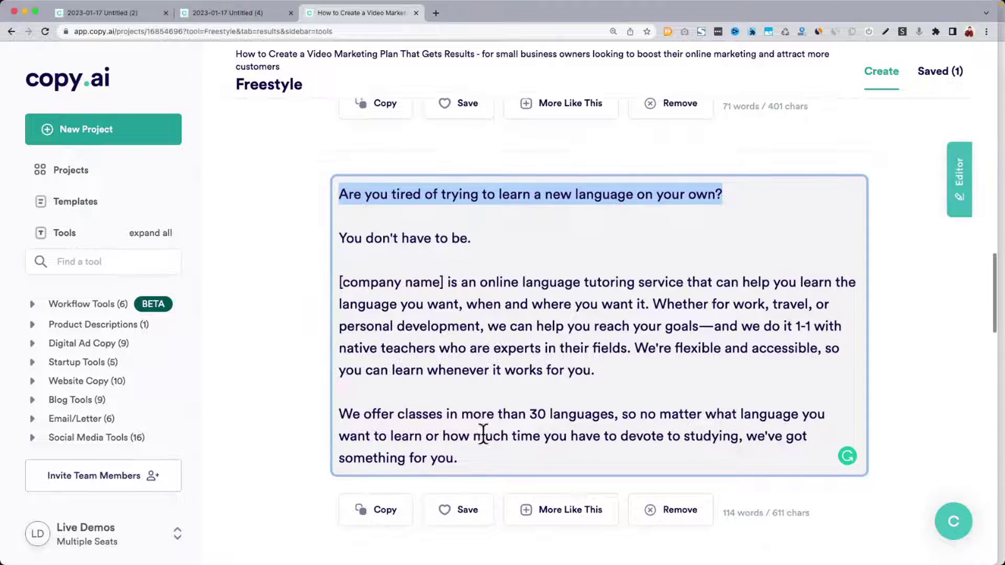
scroll(483, 434, down, 2)
click(446, 375)
In the result opening "Are you looking for a flexible and accessible way", delete the sentence "So are we." from the second paragraph.
scroll(448, 376, down, 5)
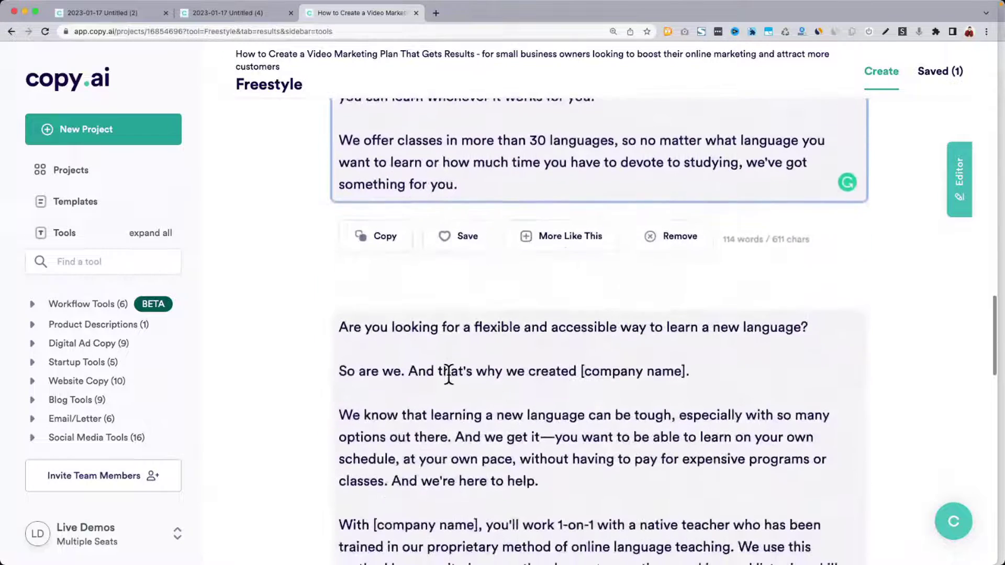
scroll(449, 375, down, 5)
double_click(512, 166)
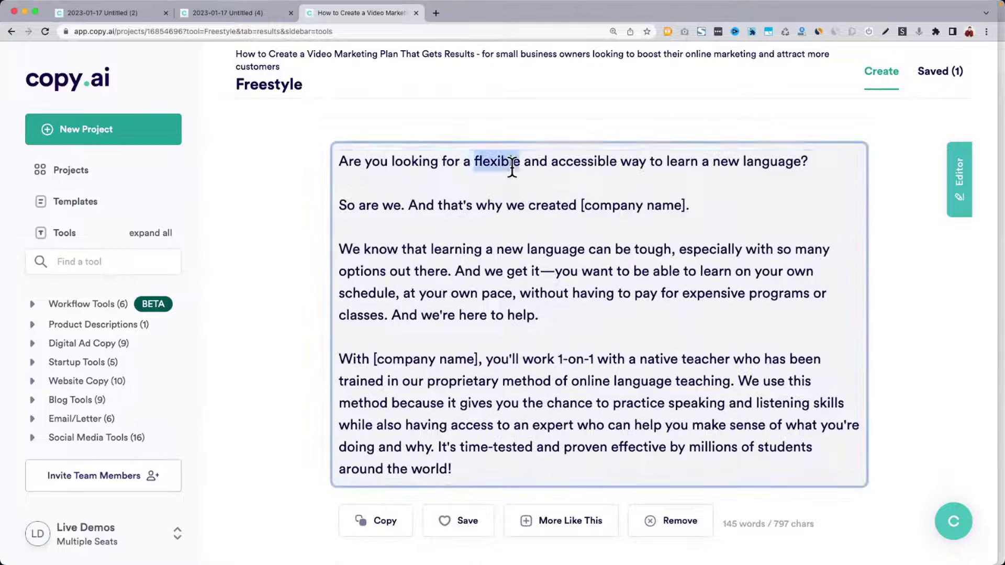
triple_click(512, 166)
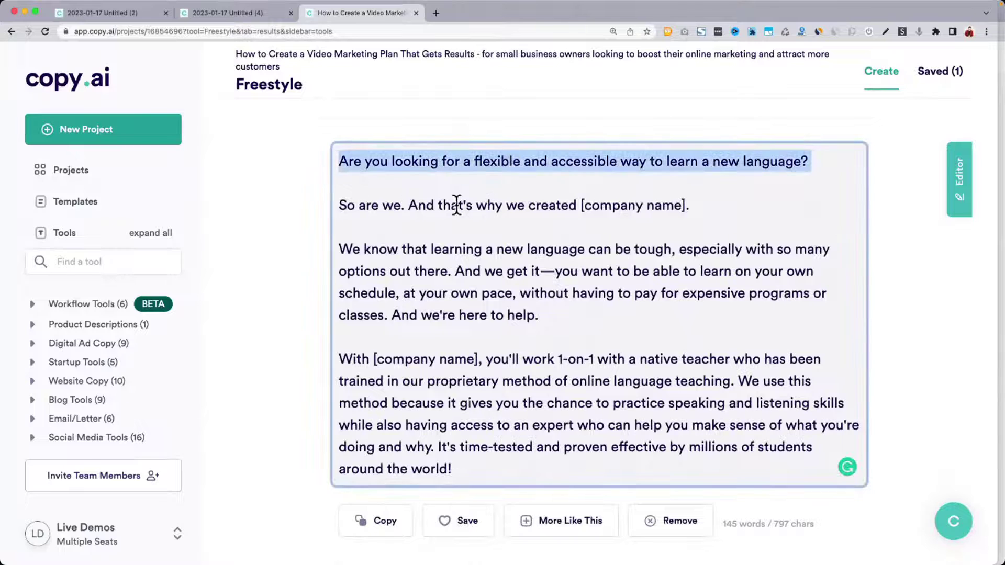
click(410, 166)
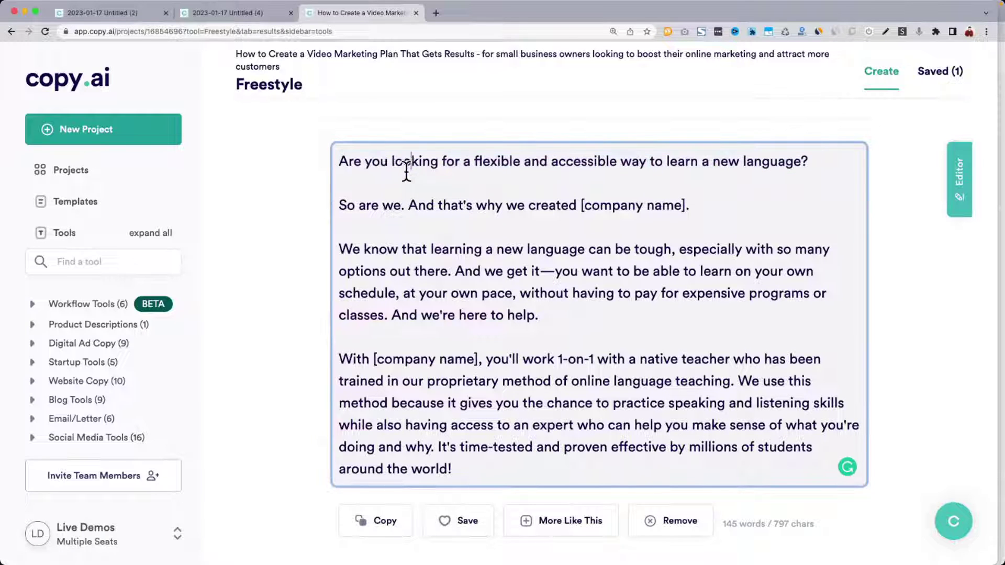
click(412, 205)
key(BackSpace)
key(BackSpace)
key(BackSpace)
key(BackSpace)
key(BackSpace)
key(BackSpace)
key(BackSpace)
key(BackSpace)
key(BackSpace)
key(BackSpace)
key(BackSpace)
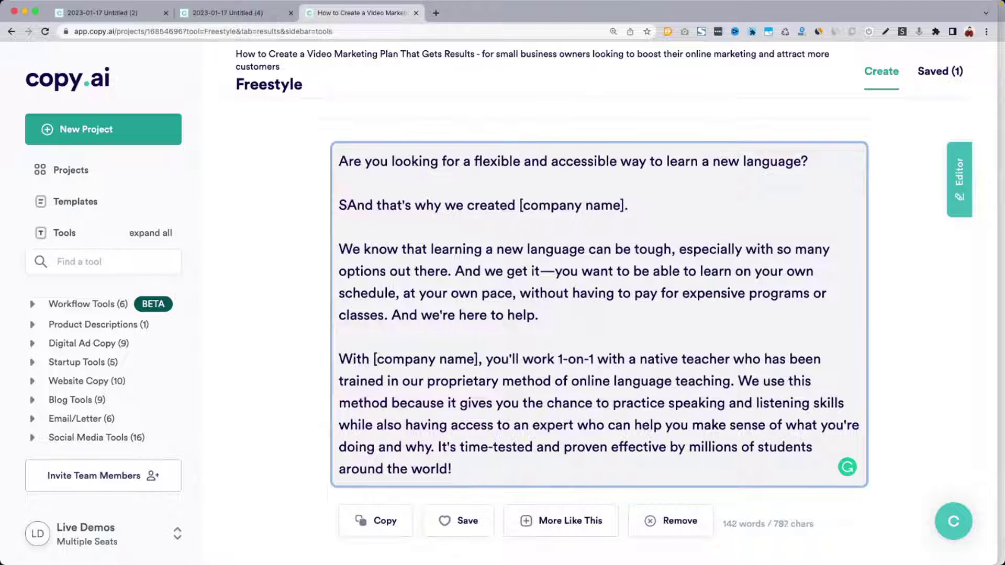
Delete the remaining paragraph "And that's why we created [company name]." along with its blank line.
click(371, 204)
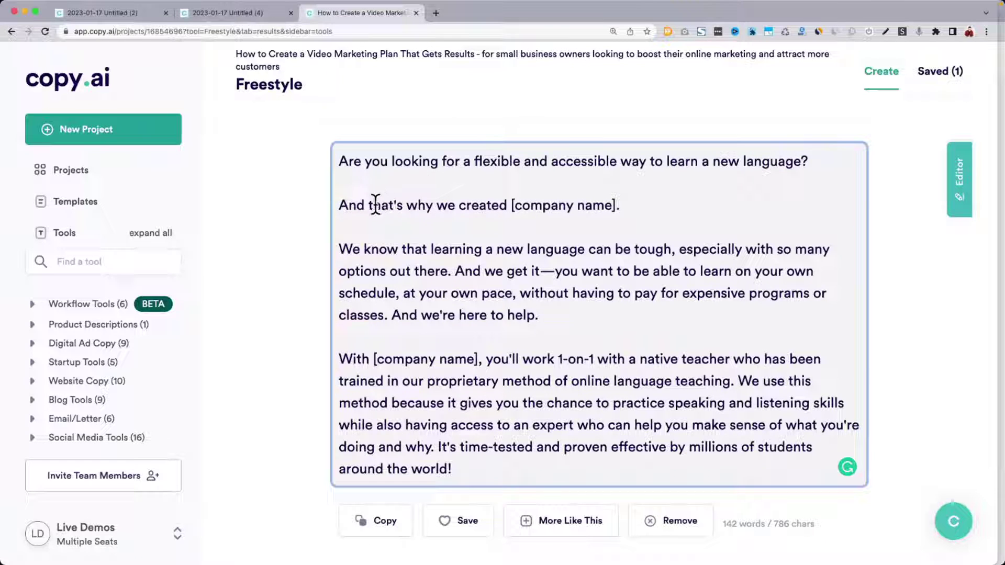
triple_click(426, 205)
key(BackSpace)
key(BackSpace)
key(BackSpace)
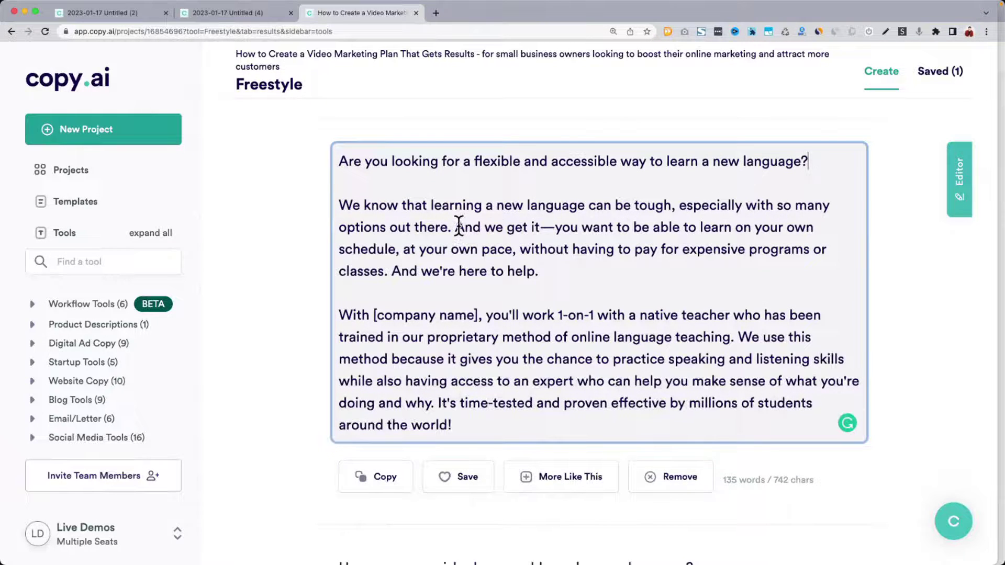
Start a new paragraph at "And we get it" in the edited copy and save the result.
click(457, 227)
key(Return)
key(Return)
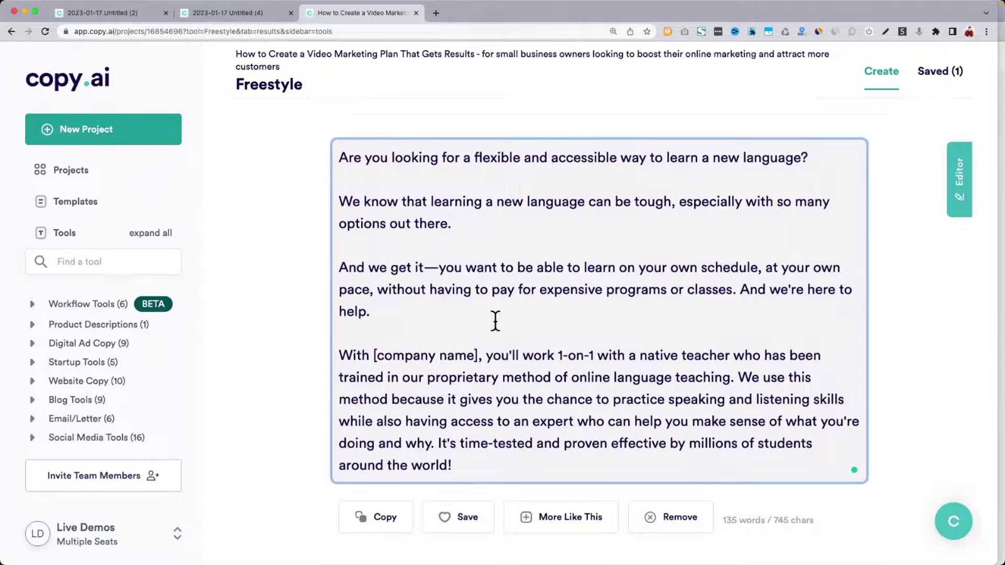
scroll(495, 322, down, 1)
click(468, 462)
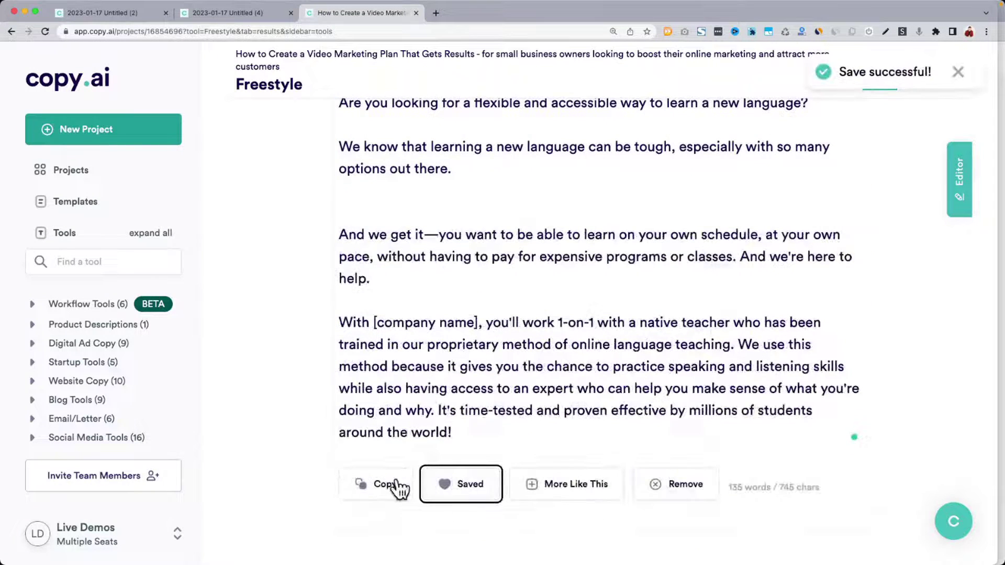
Add the line "Point of view: Second person" to the main points and generate new content.
scroll(647, 358, down, 7)
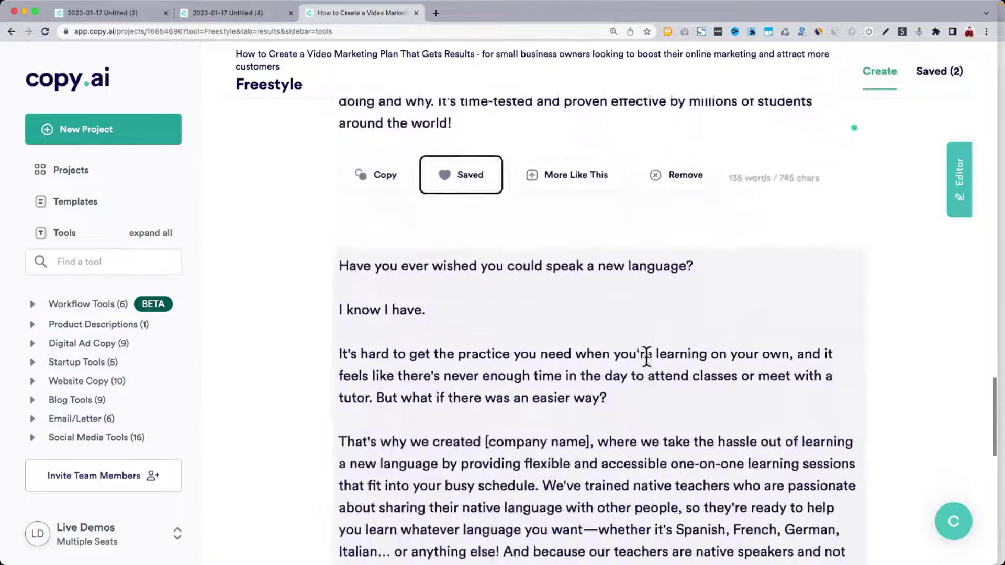
drag(337, 139, 521, 242)
scroll(522, 242, up, 20)
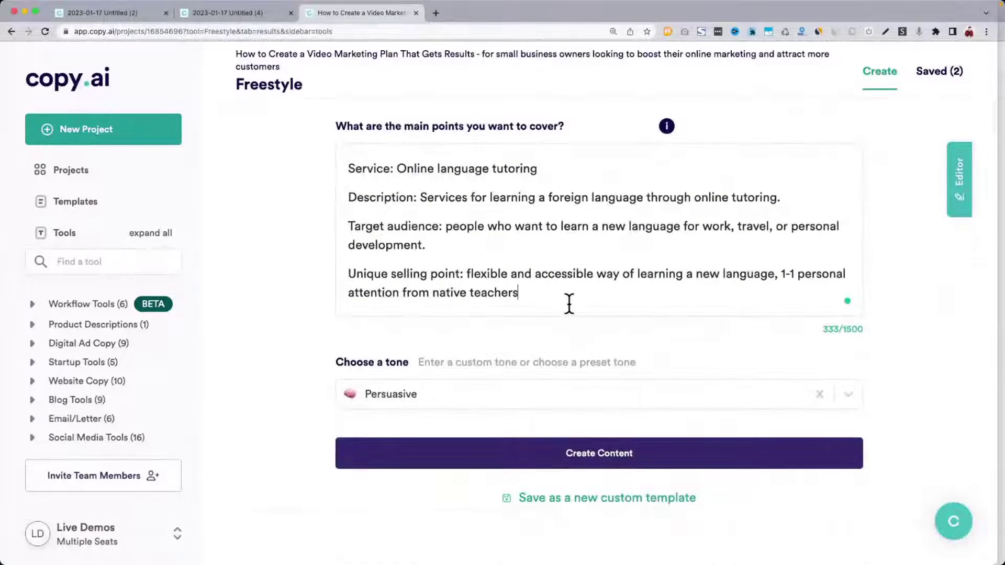
click(568, 300)
text(Point of )
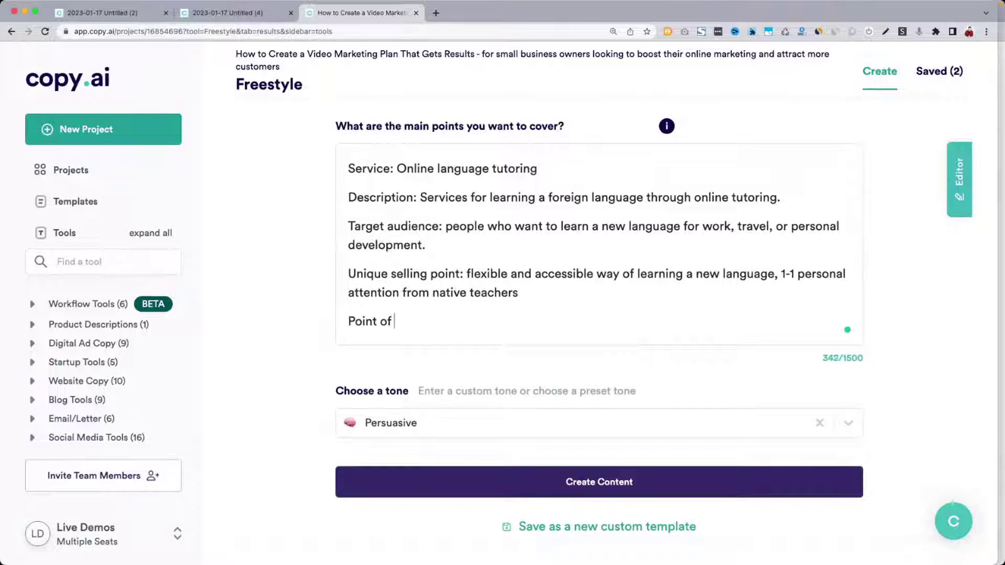
text(view: Second person)
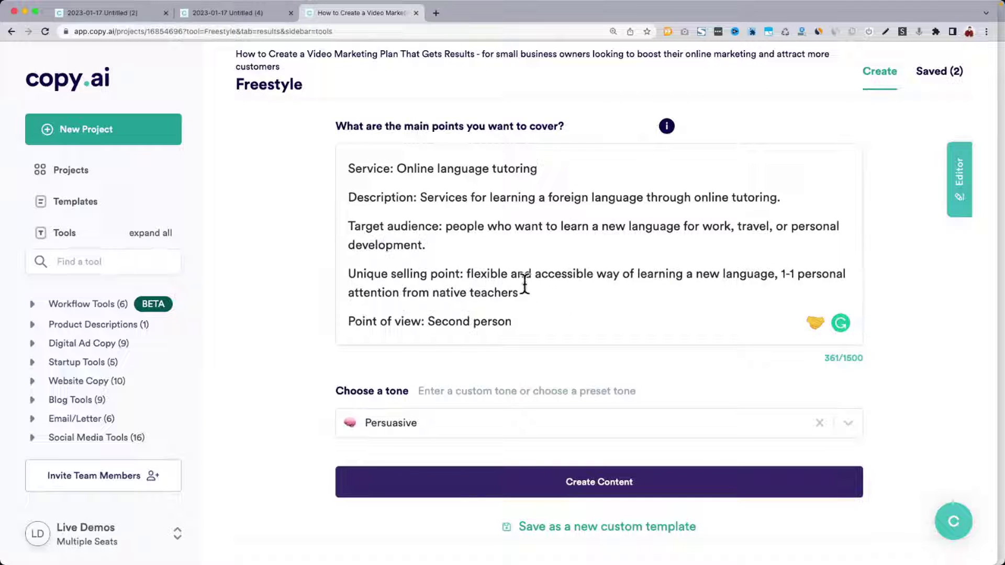
click(432, 486)
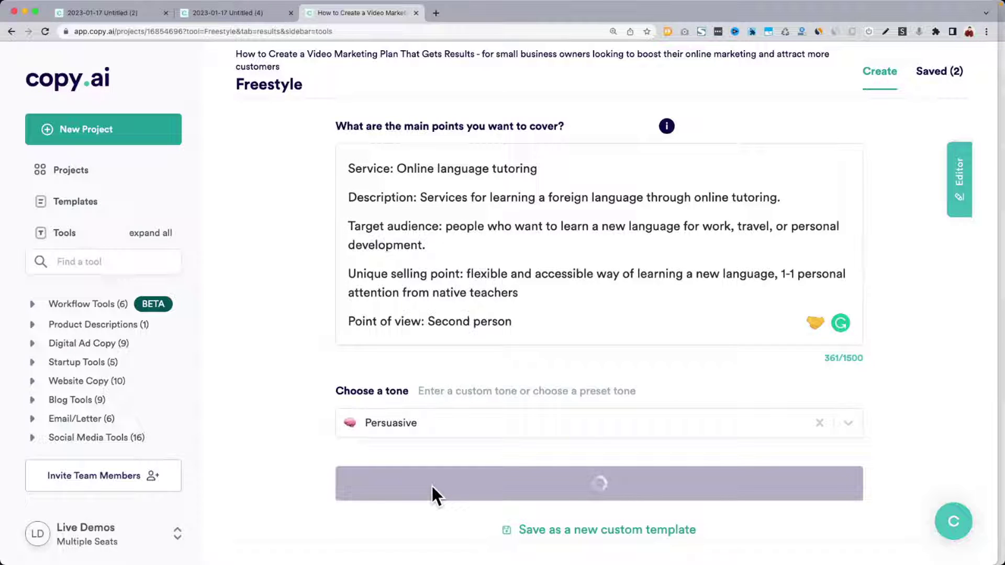
Add the line "Goal: Get them excited about enjoying their vacation" below the point of view in the main points.
scroll(307, 299, down, 1)
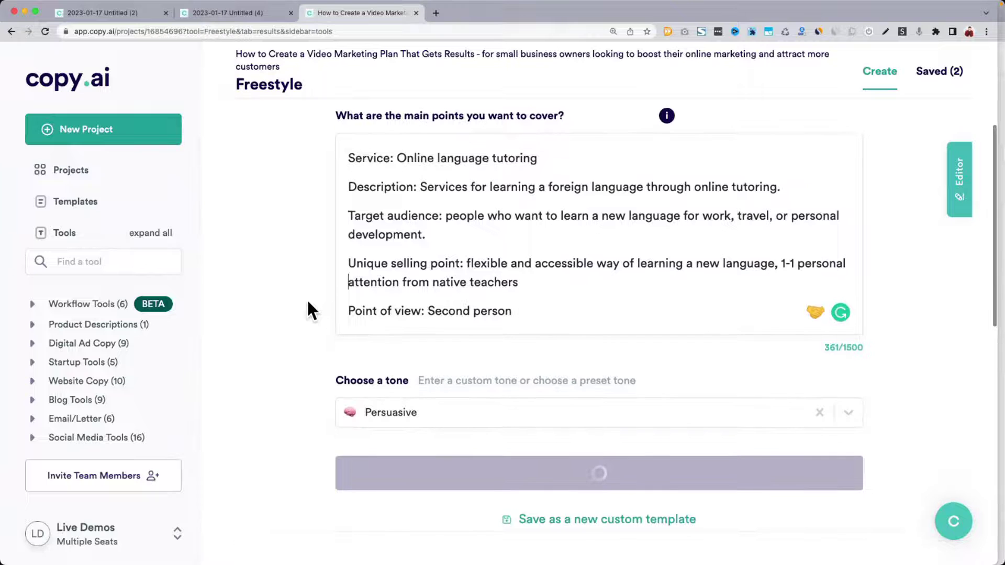
scroll(304, 328, down, 1)
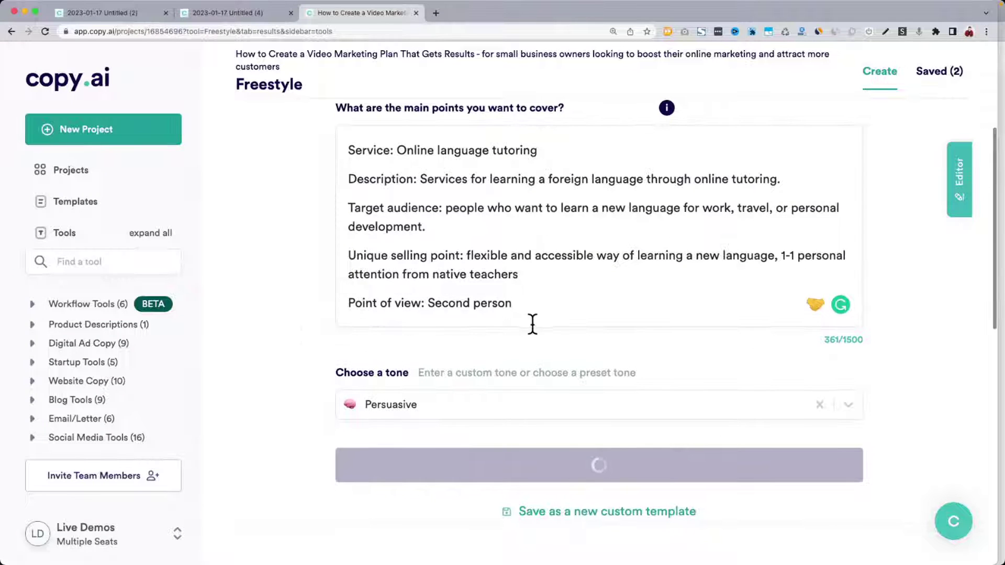
click(562, 302)
key(Return)
text(Goal: )
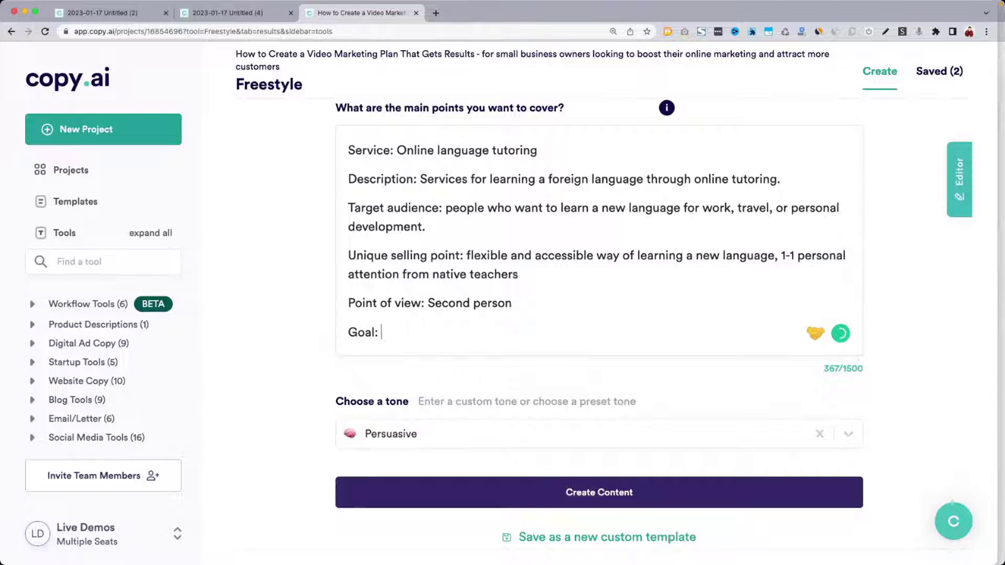
text(Get them excited )
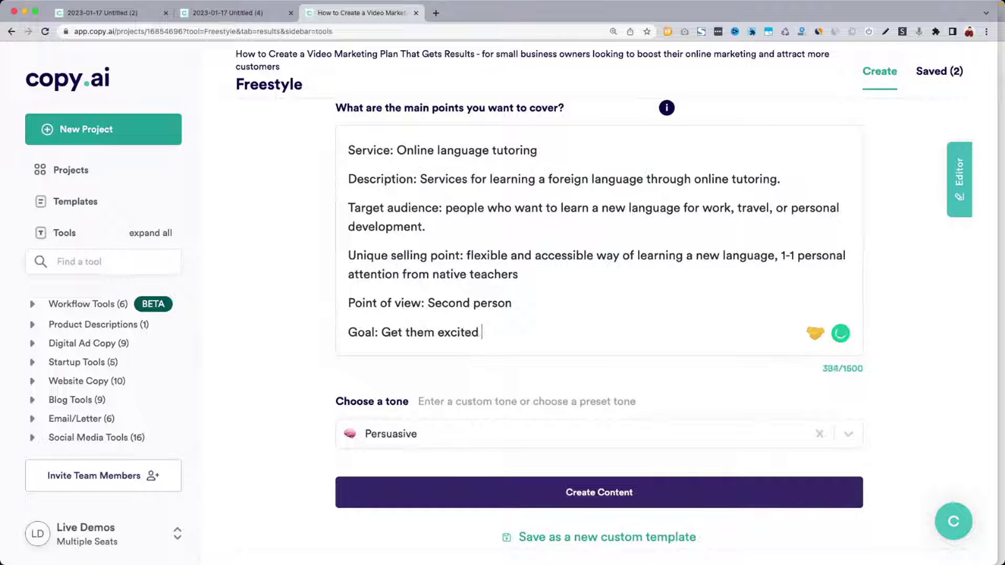
text(about enjo)
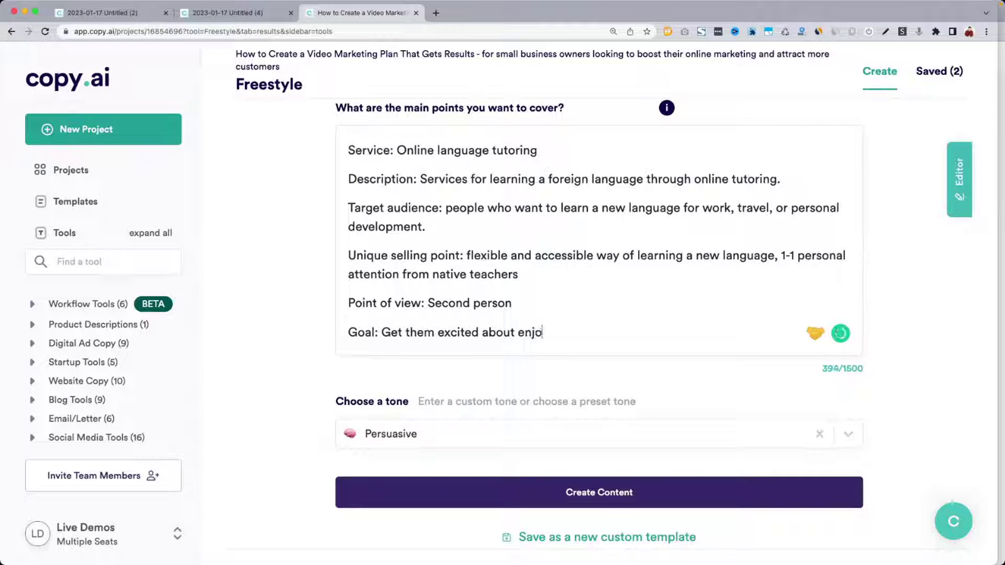
text(ying their vacation)
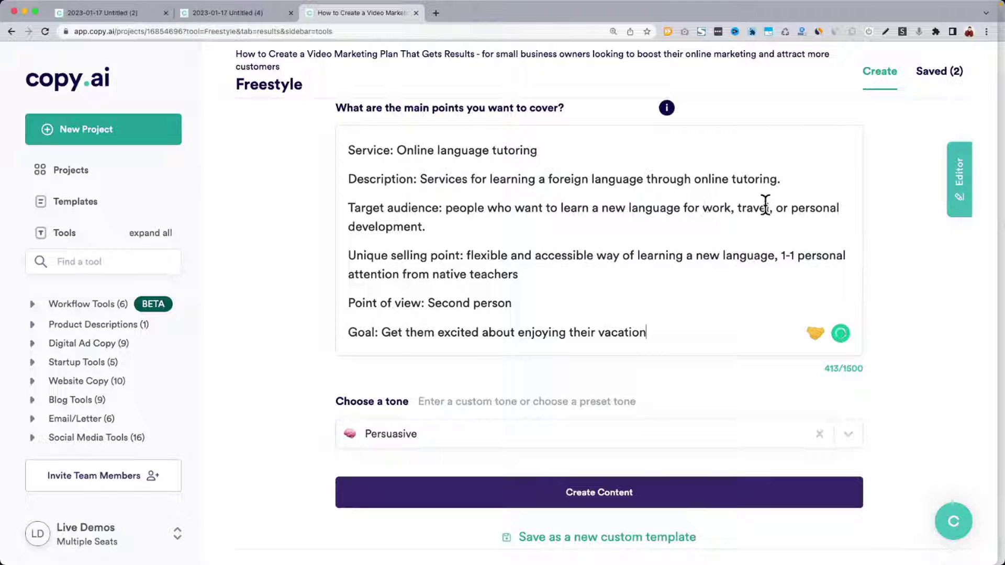
Shorten the target audience line to "people who want to learn a new language for travel.".
double_click(711, 208)
key(BackSpace)
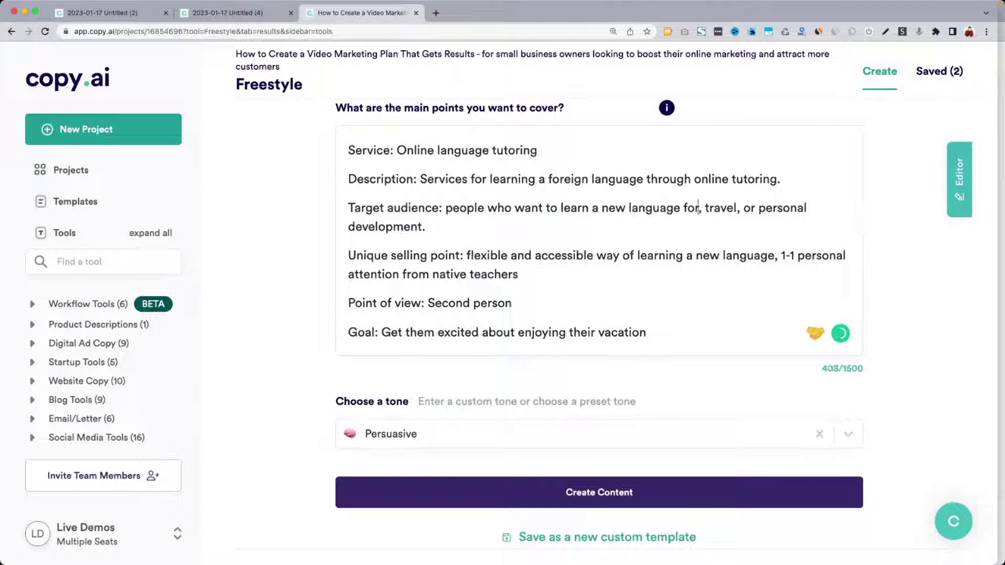
key(Delete)
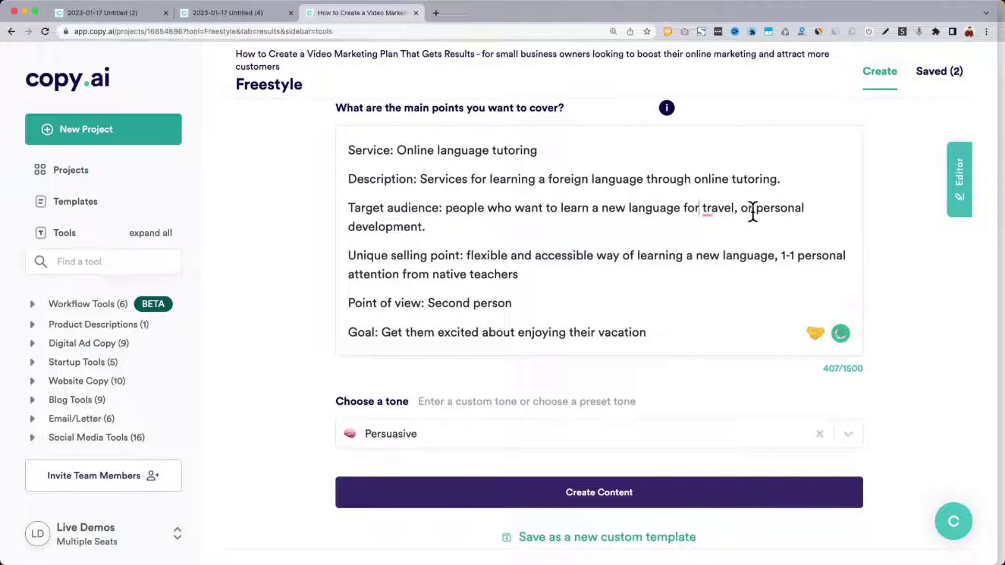
mouse_move(737, 206)
key(shift+Down)
key(BackSpace)
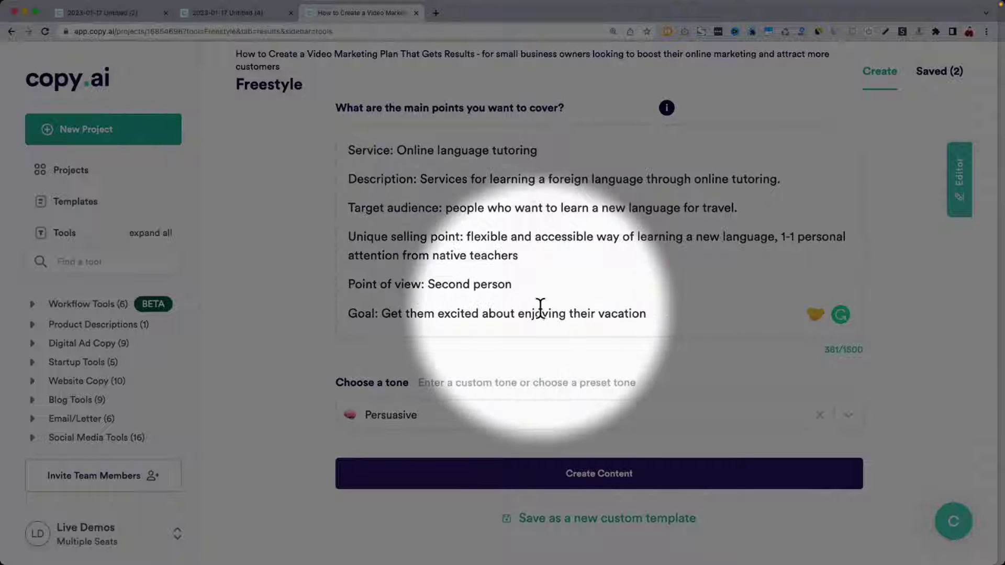
Read the result opening "Learn a new language, the easy way." and generate new copy from the revised main points.
scroll(487, 461, down, 1)
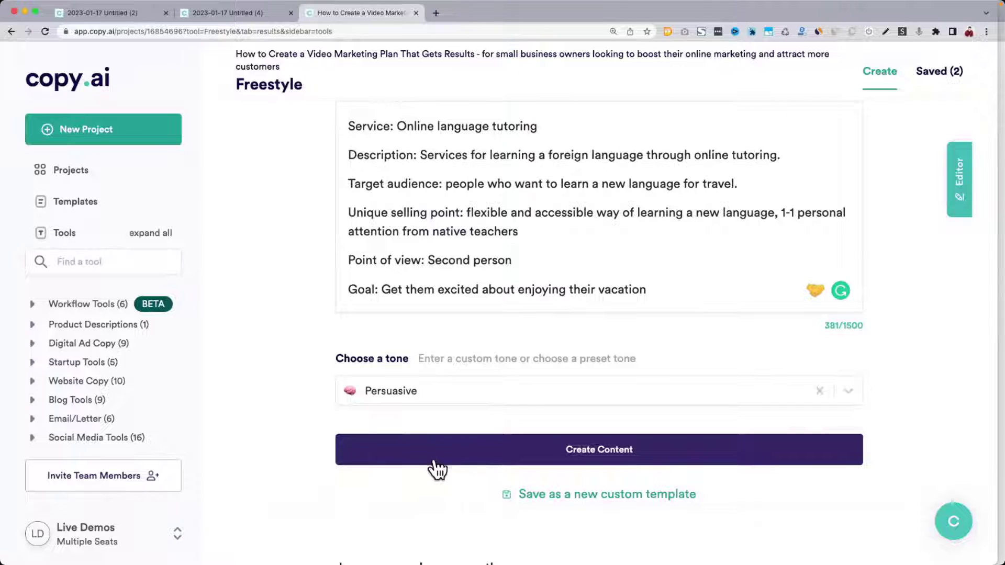
scroll(440, 471, down, 10)
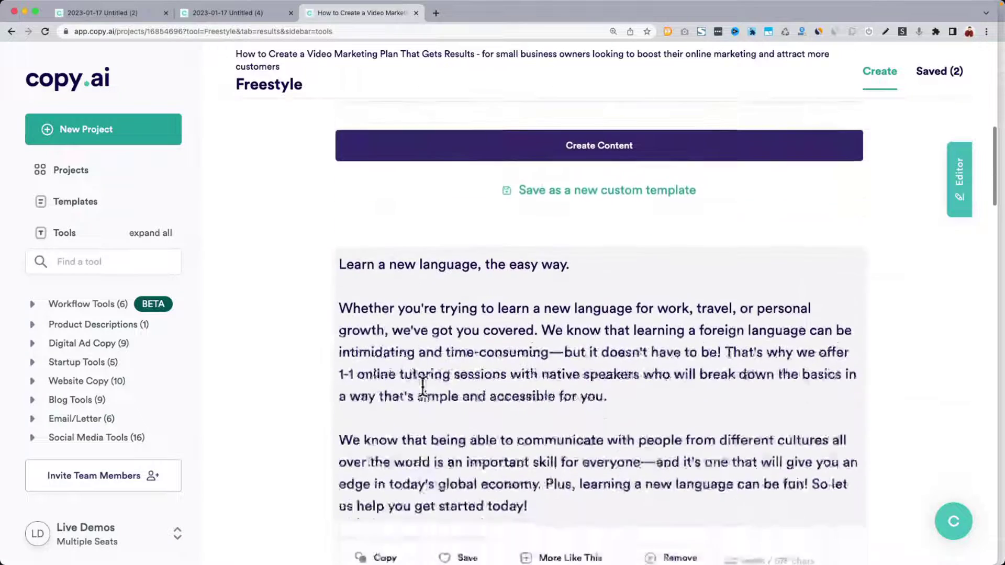
drag(339, 262, 631, 497)
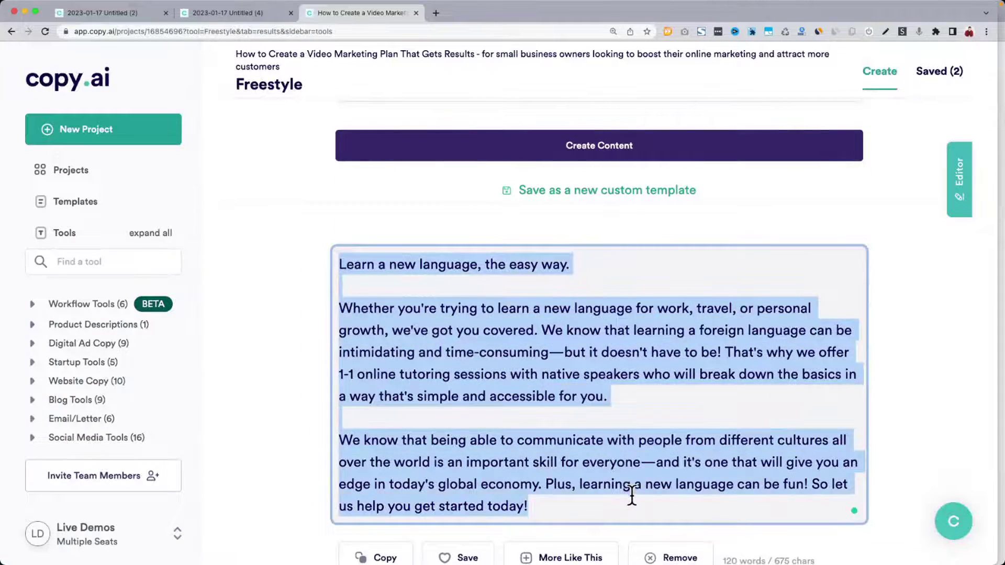
scroll(631, 496, down, 9)
scroll(629, 495, up, 20)
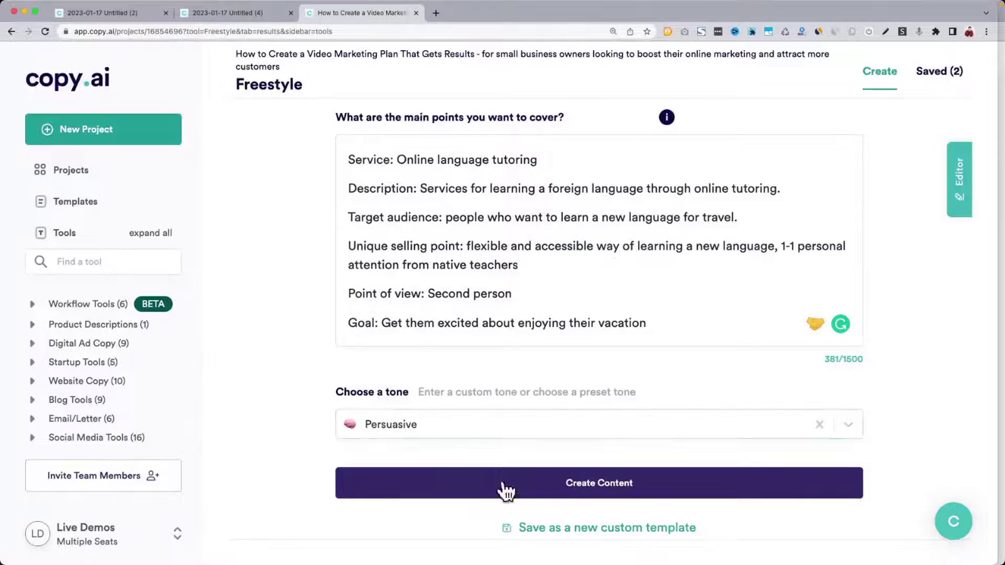
click(505, 489)
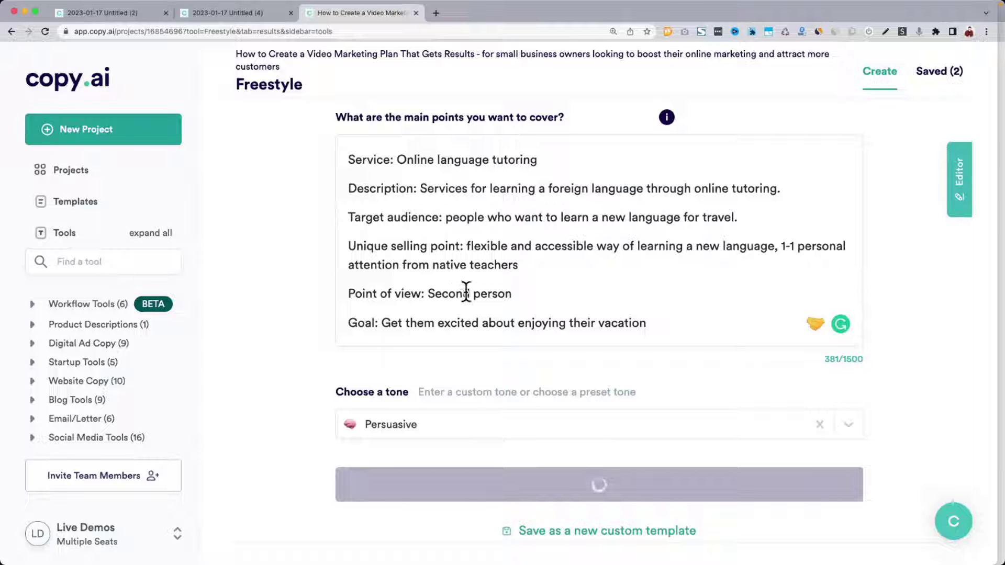
Examine the new result's opening question about going on vacation and the paragraph beginning "Imagine being able to talk with people".
drag(420, 189, 785, 192)
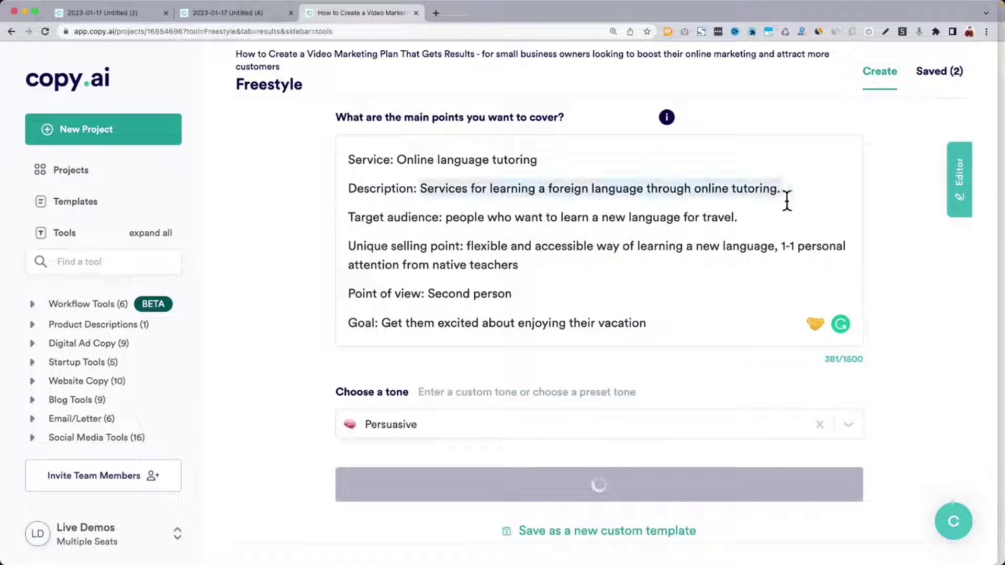
click(689, 226)
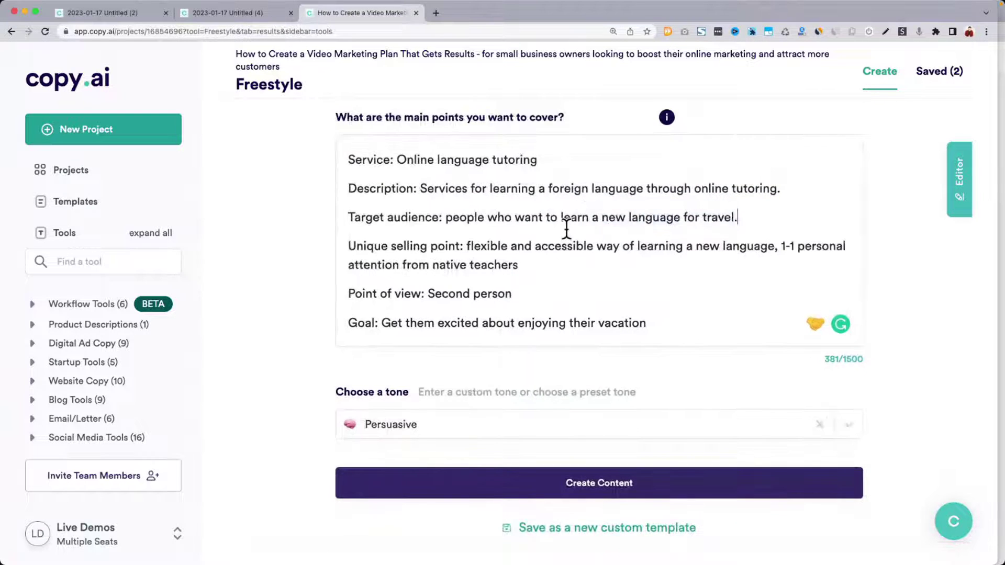
scroll(566, 231, down, 5)
scroll(567, 235, down, 3)
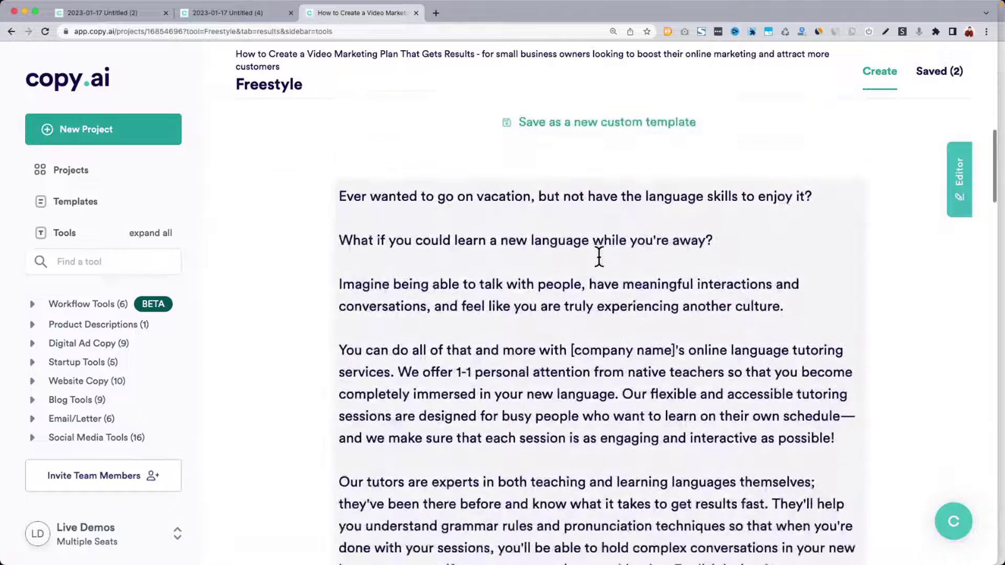
drag(338, 194, 814, 221)
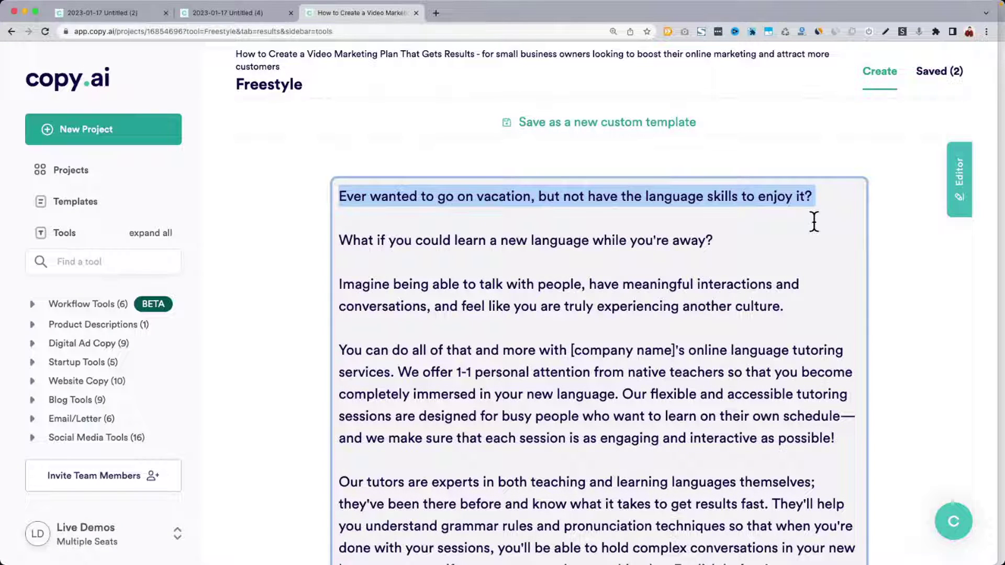
scroll(455, 243, down, 1)
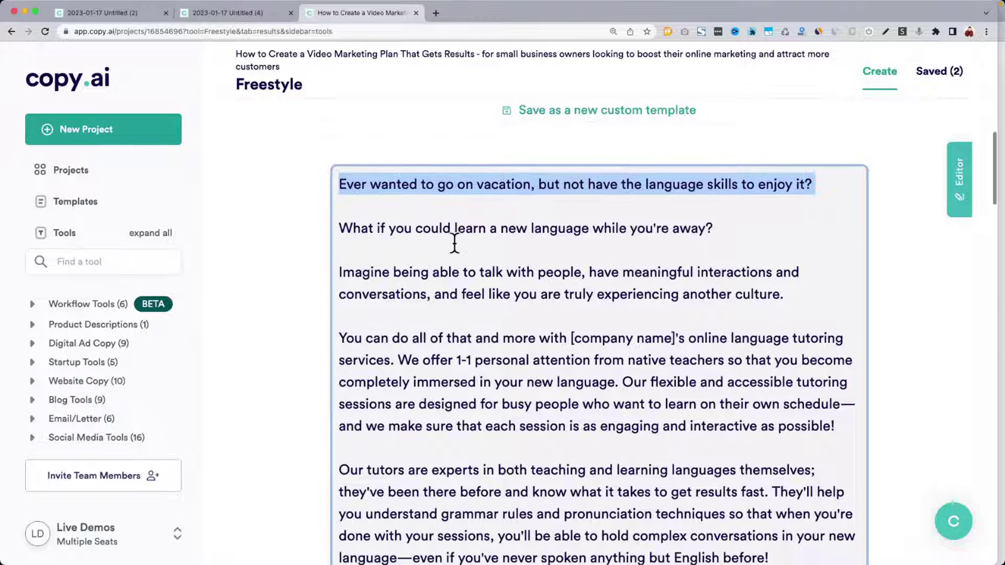
scroll(454, 242, down, 3)
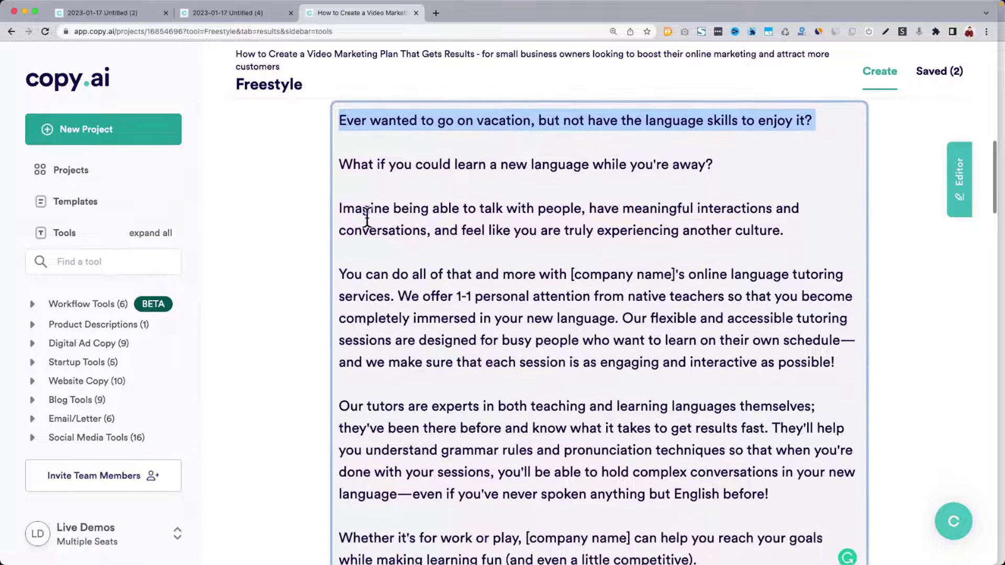
drag(341, 211, 805, 235)
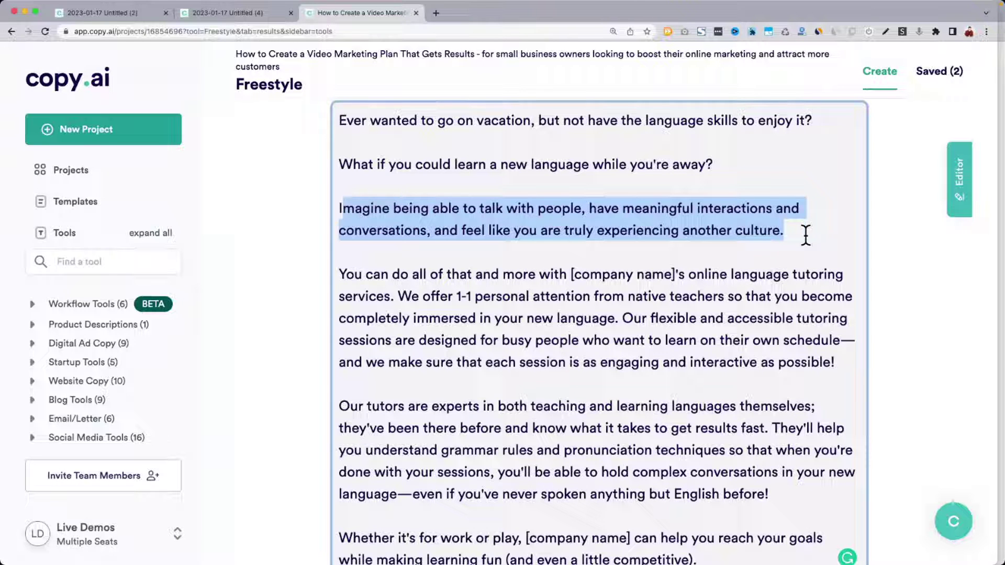
Review the goal and target audience lines in the main points against the newly generated copy.
scroll(806, 233, up, 1)
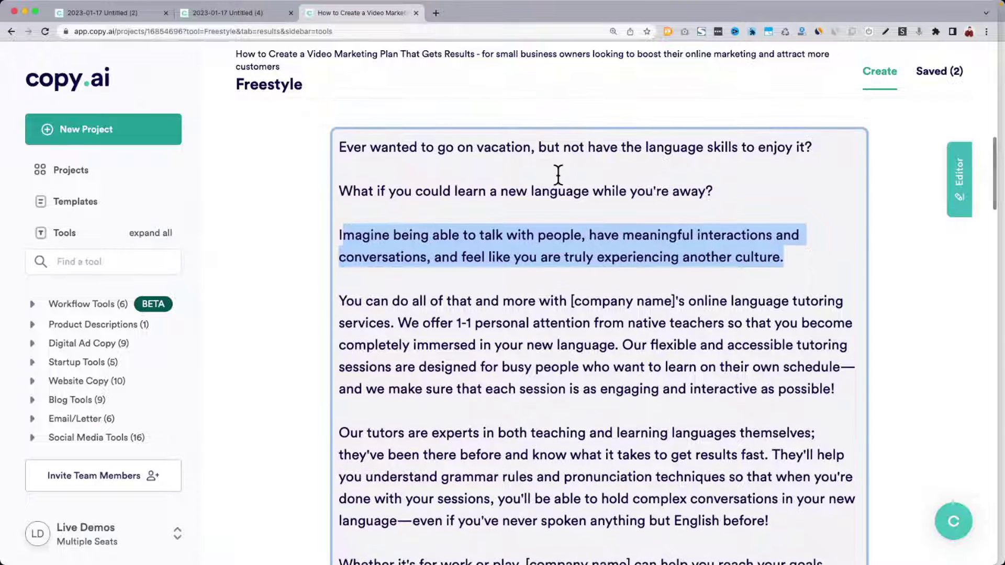
scroll(545, 175, up, 5)
scroll(576, 199, up, 2)
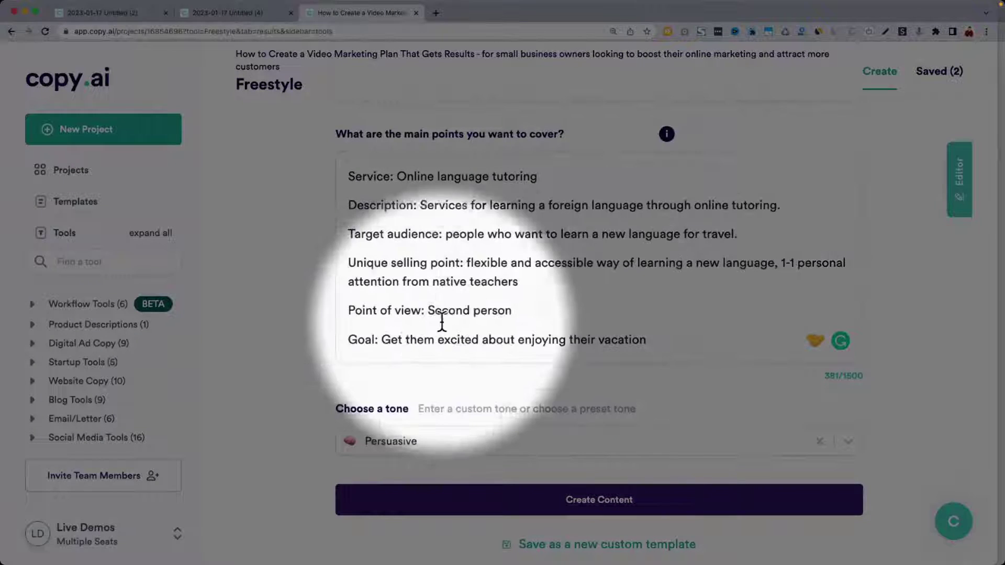
triple_click(399, 345)
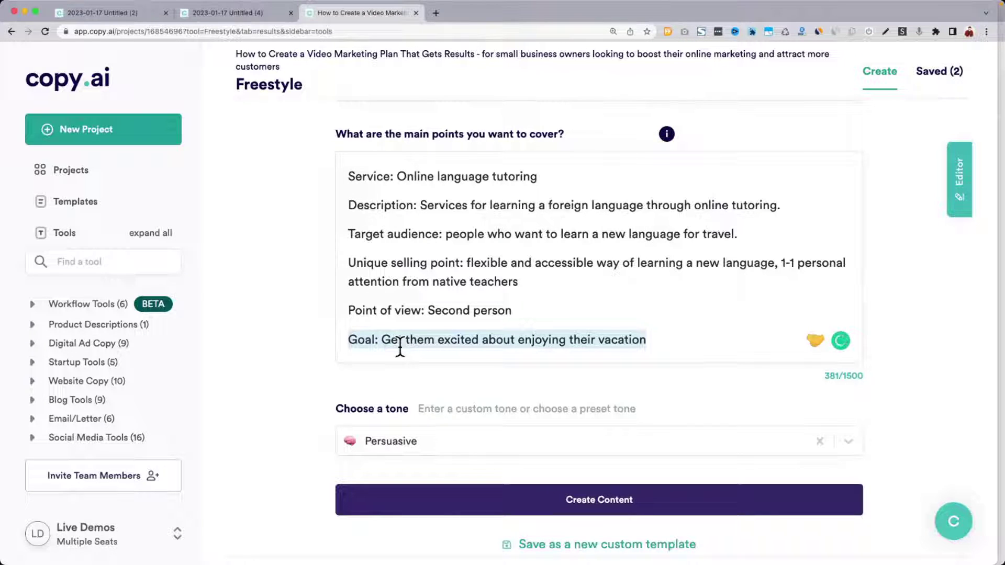
click(699, 231)
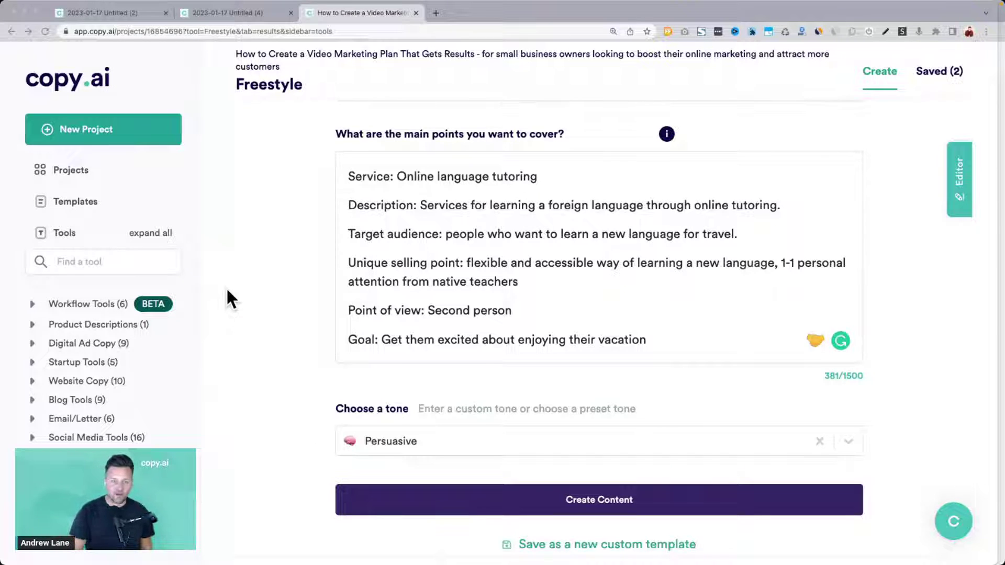
Switch to the full-screen presentation showing the "Today's demo" topics slide.
key(ctrl+Up)
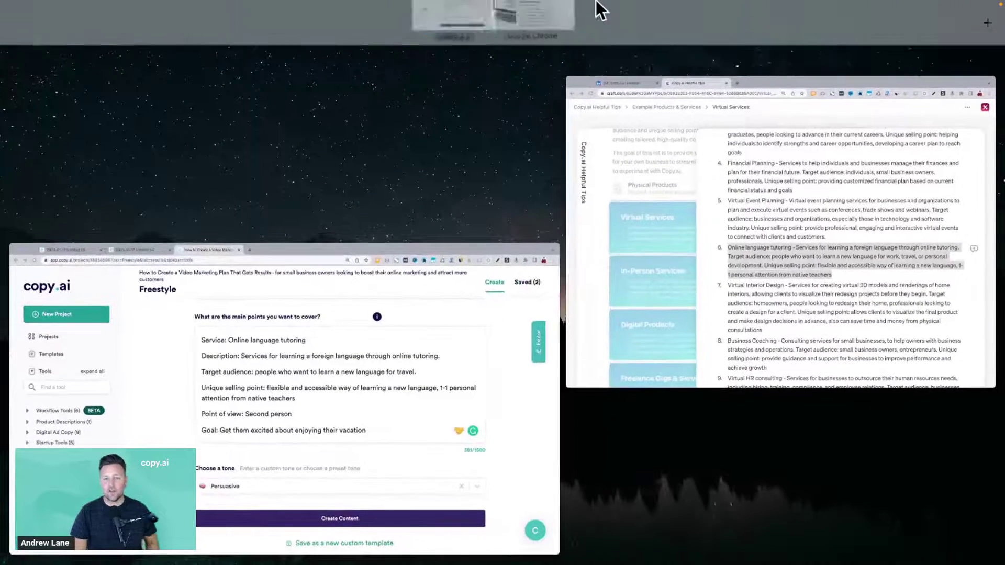
click(560, 31)
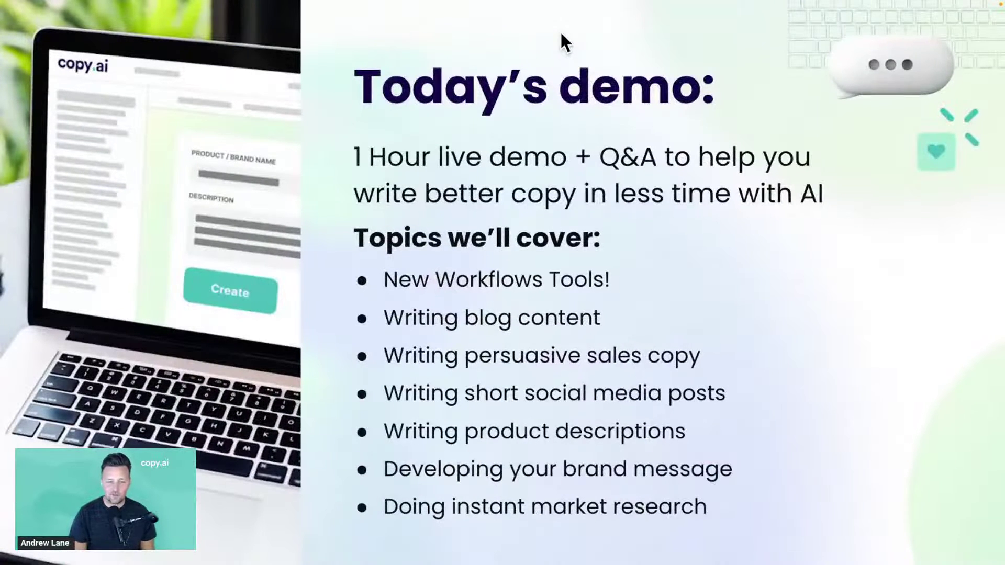